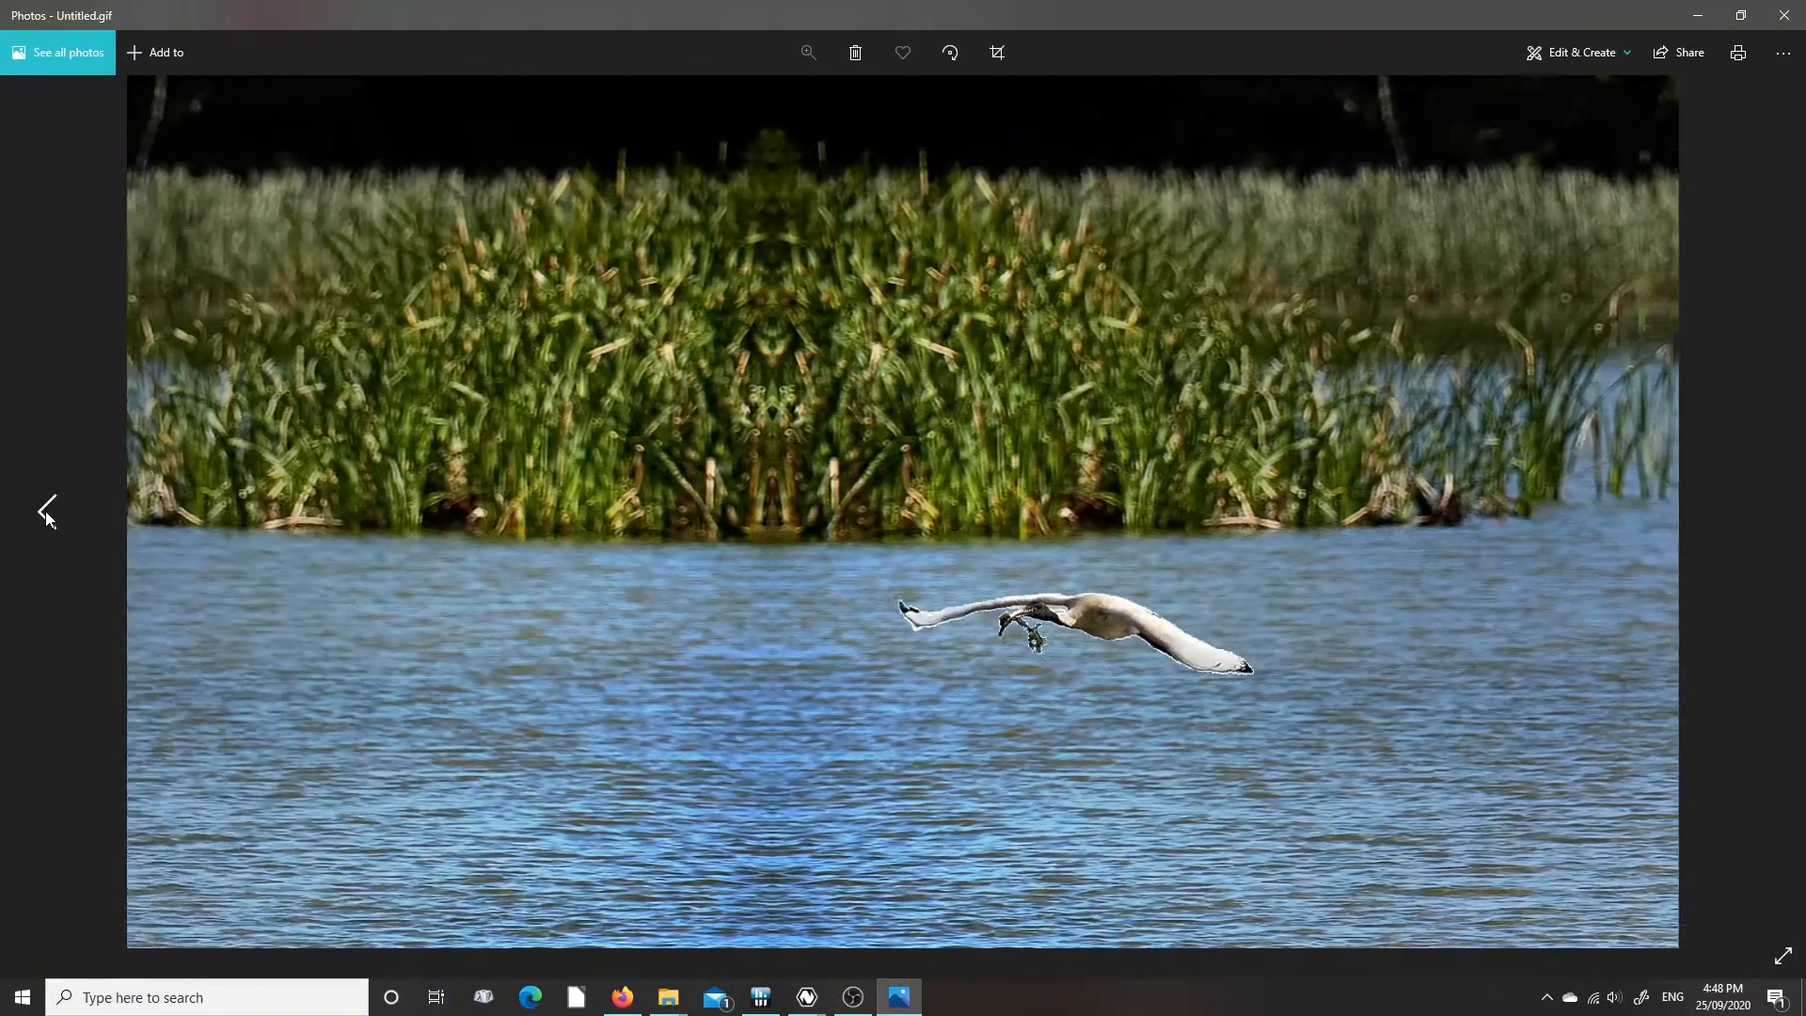
View the original bird photo that precedes the animated GIF, and switch to Natron.
{"action": "left_click", "coordinate": [46, 514]}
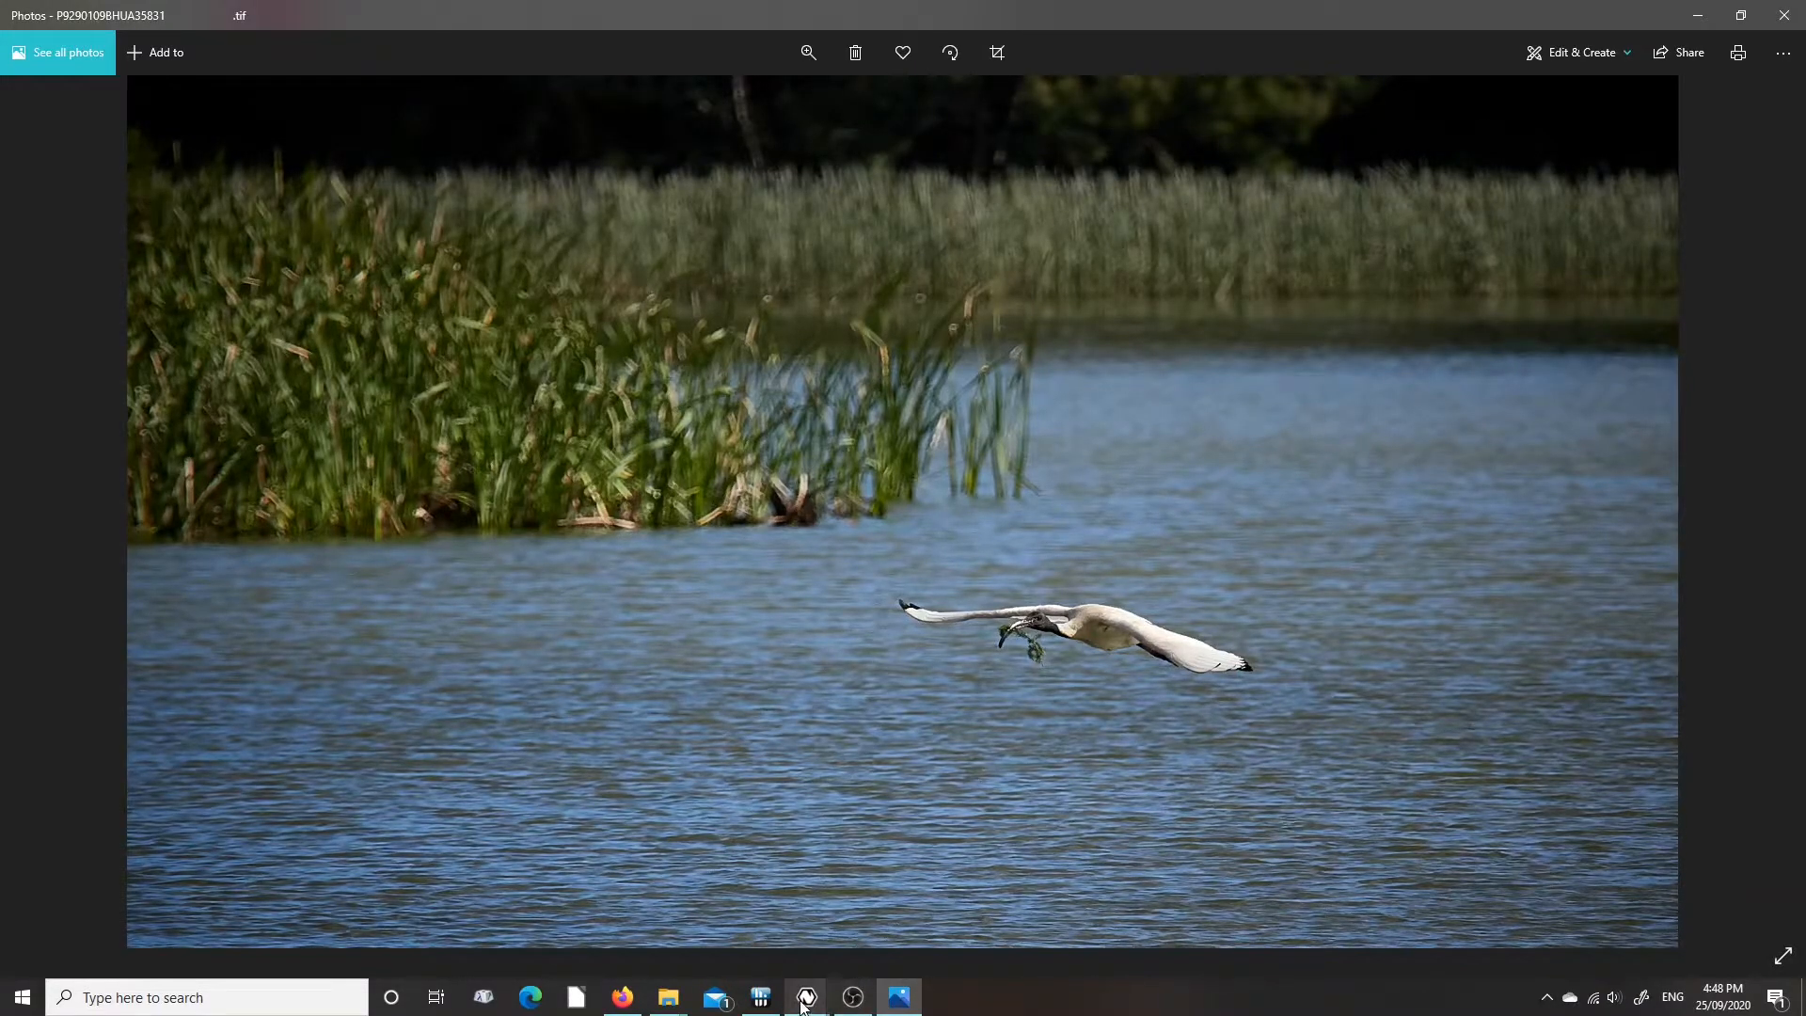
{"action": "mouse_move", "coordinate": [807, 1005]}
{"action": "left_click", "coordinate": [862, 948]}
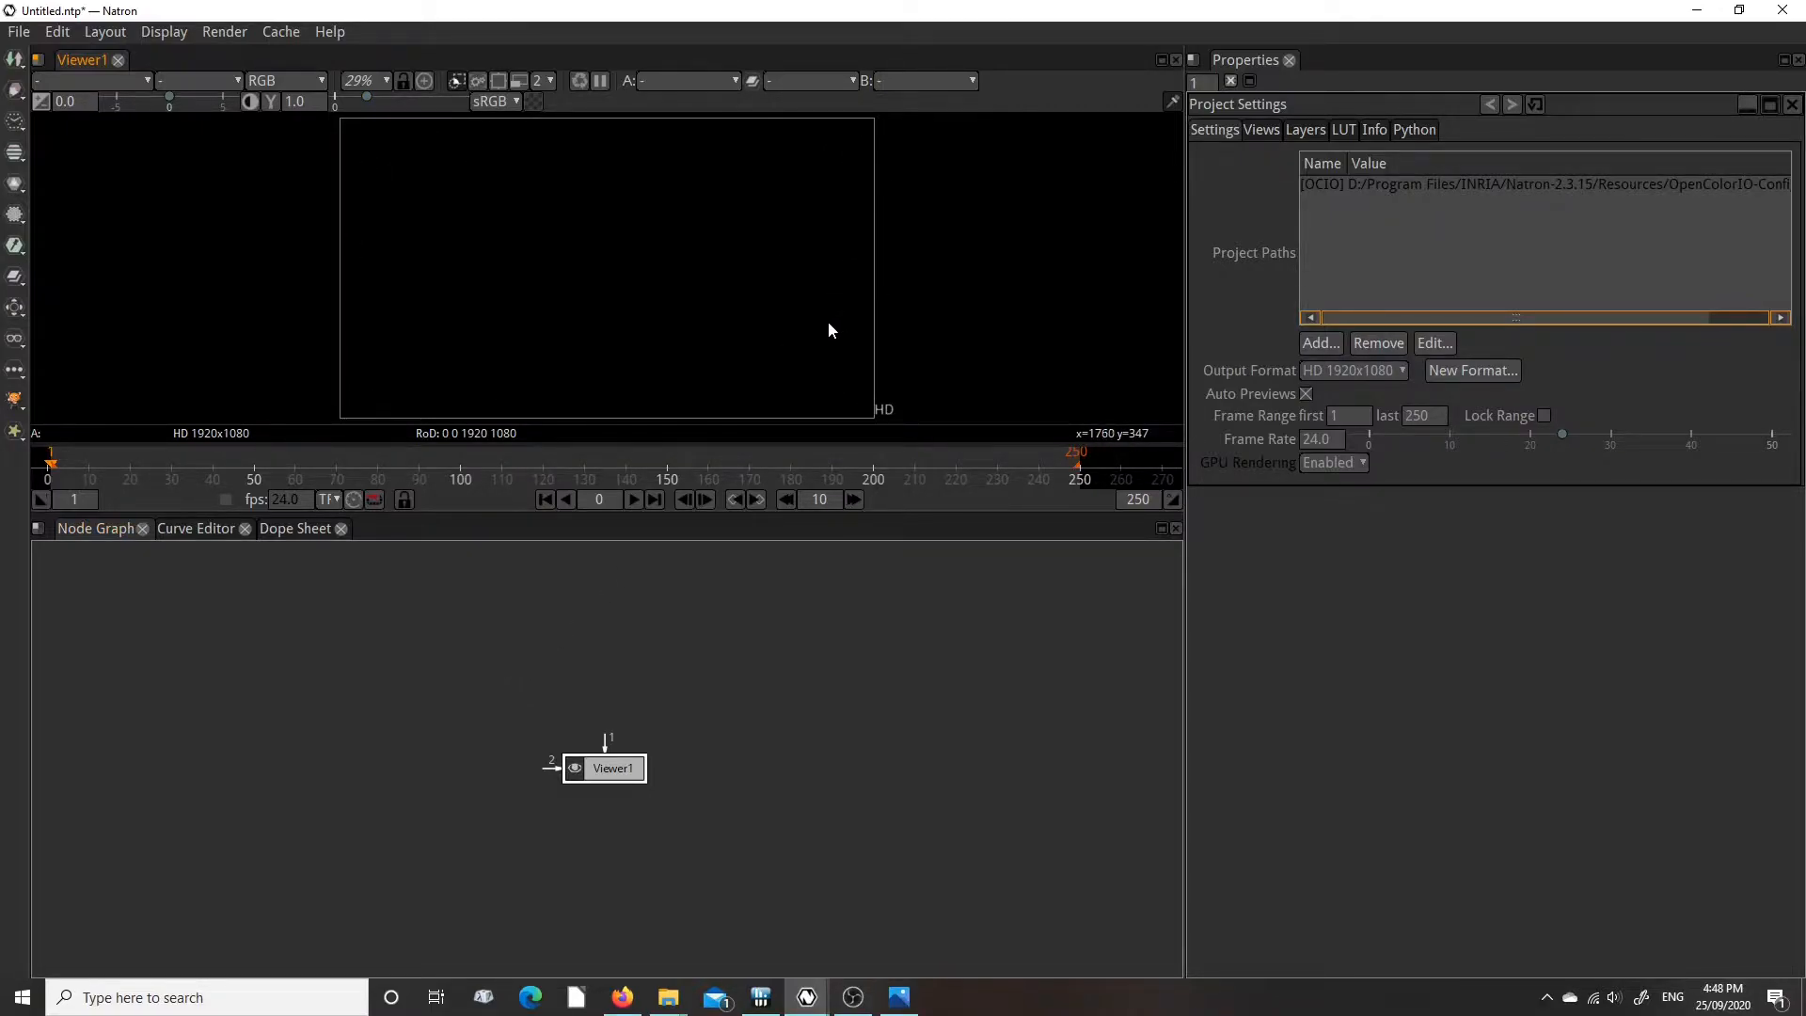
Import P9290109layersbackgruond2.psd from the Bird folder into Natron's node graph.
{"action": "left_click", "coordinate": [673, 1005]}
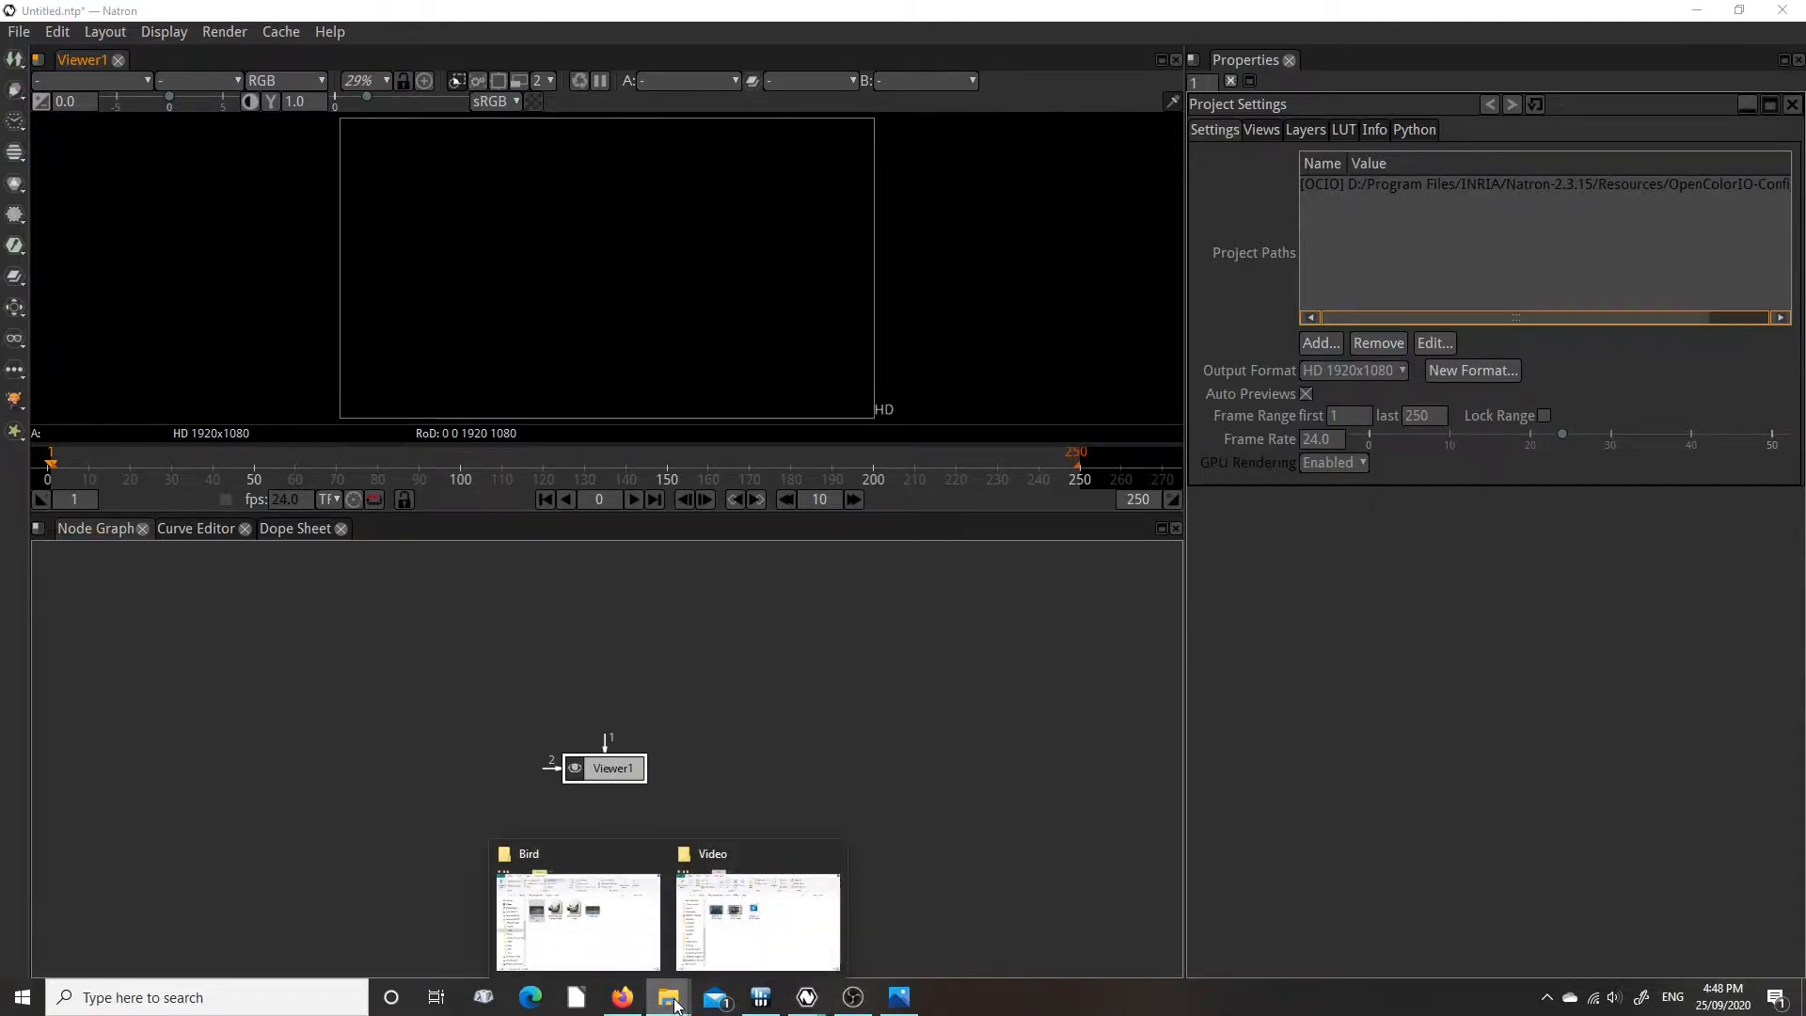
{"action": "mouse_move", "coordinate": [748, 960]}
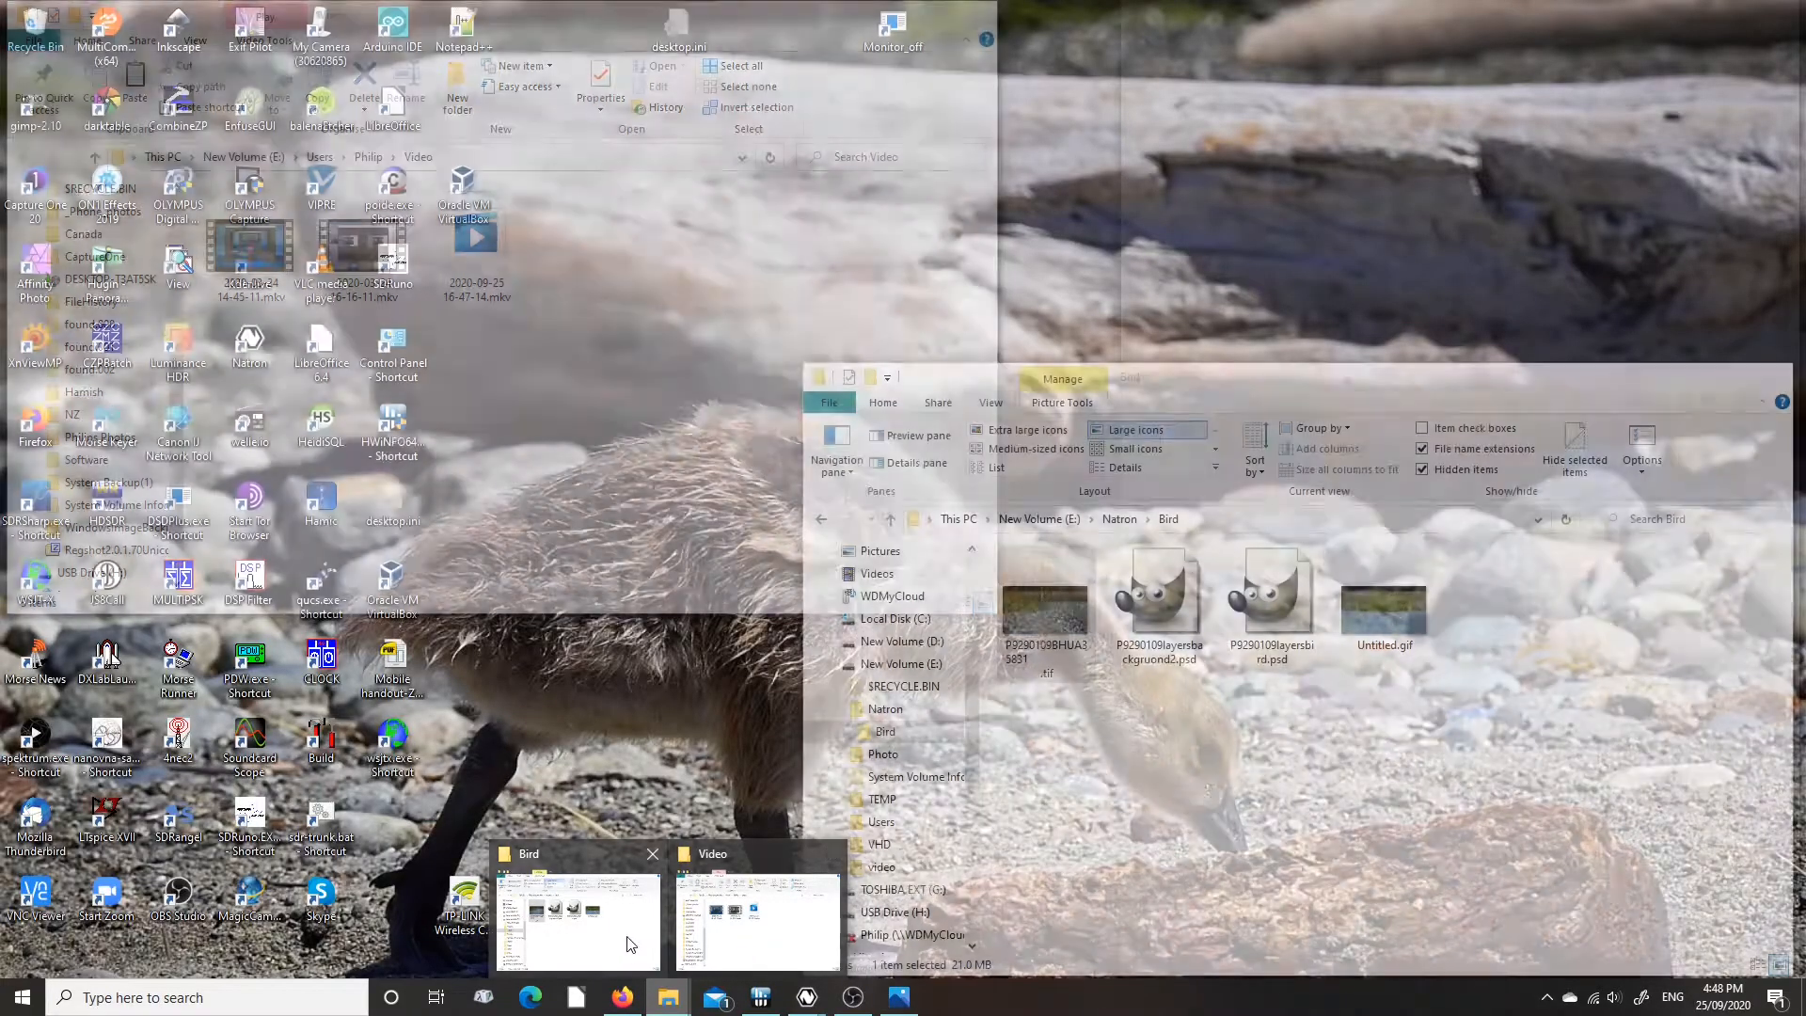
{"action": "left_click", "coordinate": [623, 940]}
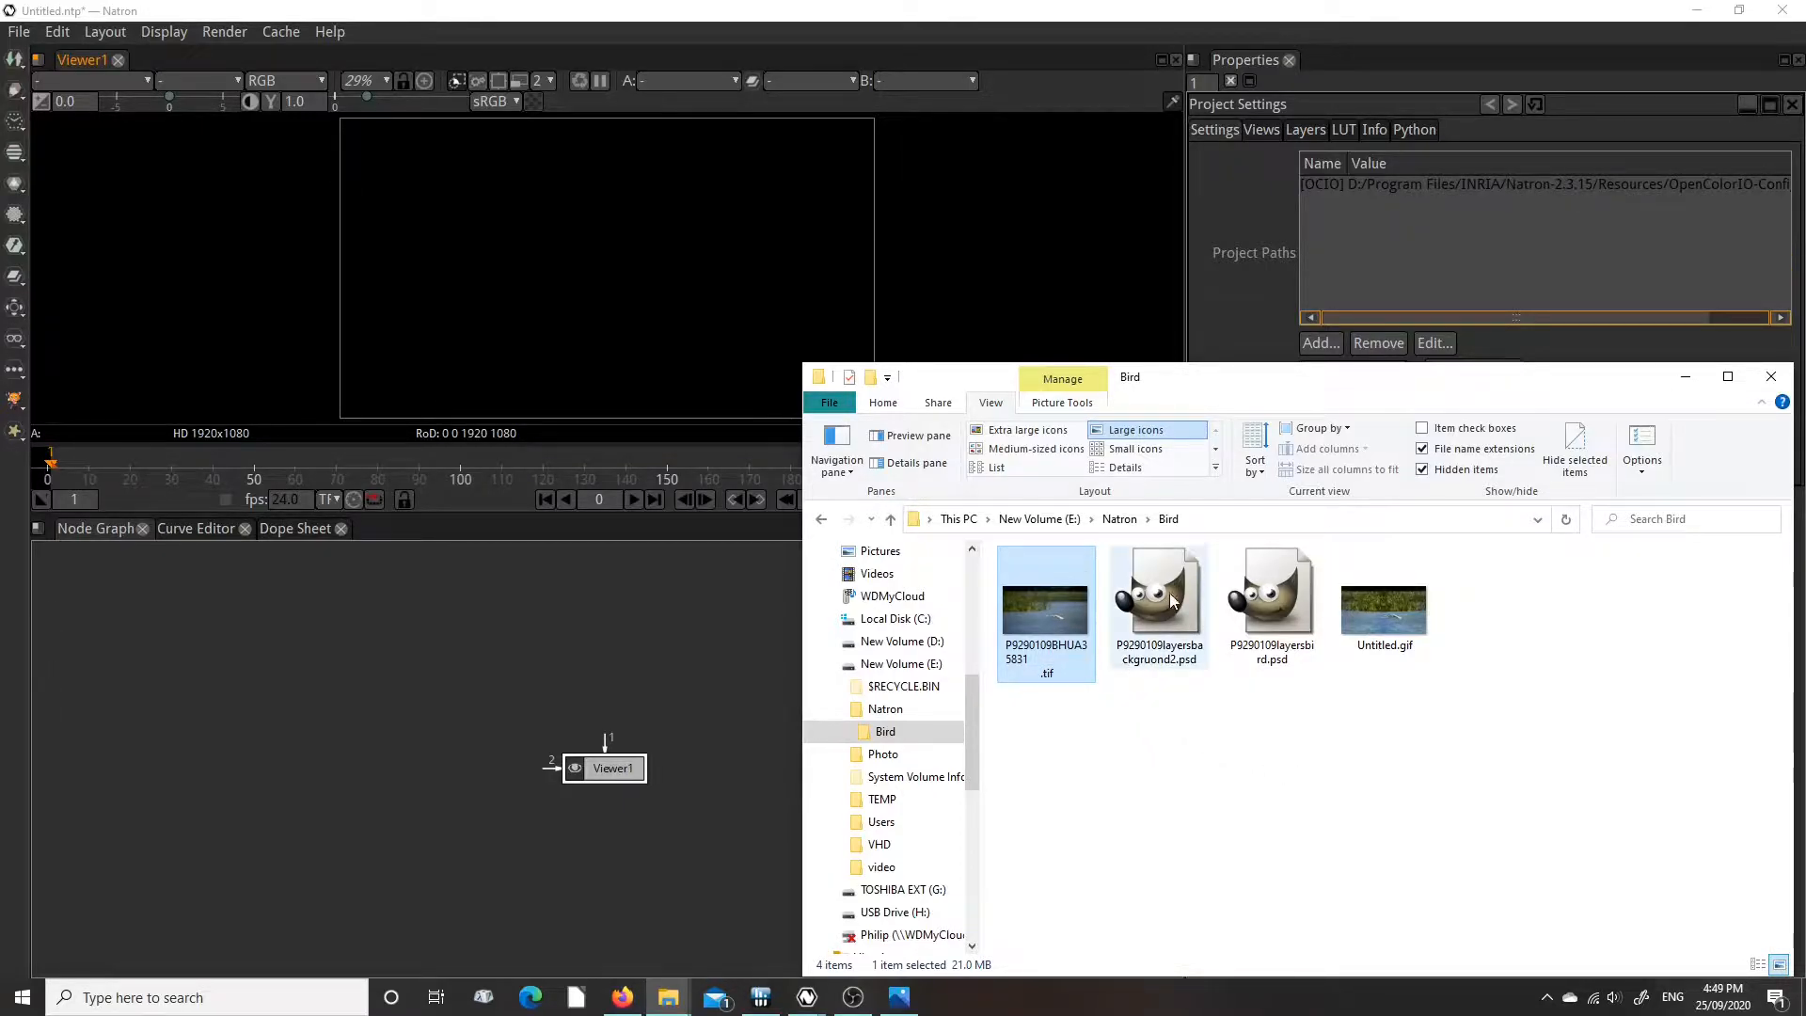
{"action": "left_click_drag", "start_coordinate": [1170, 596], "coordinate": [645, 726]}
{"action": "left_click_drag", "start_coordinate": [298, 730], "coordinate": [217, 707]}
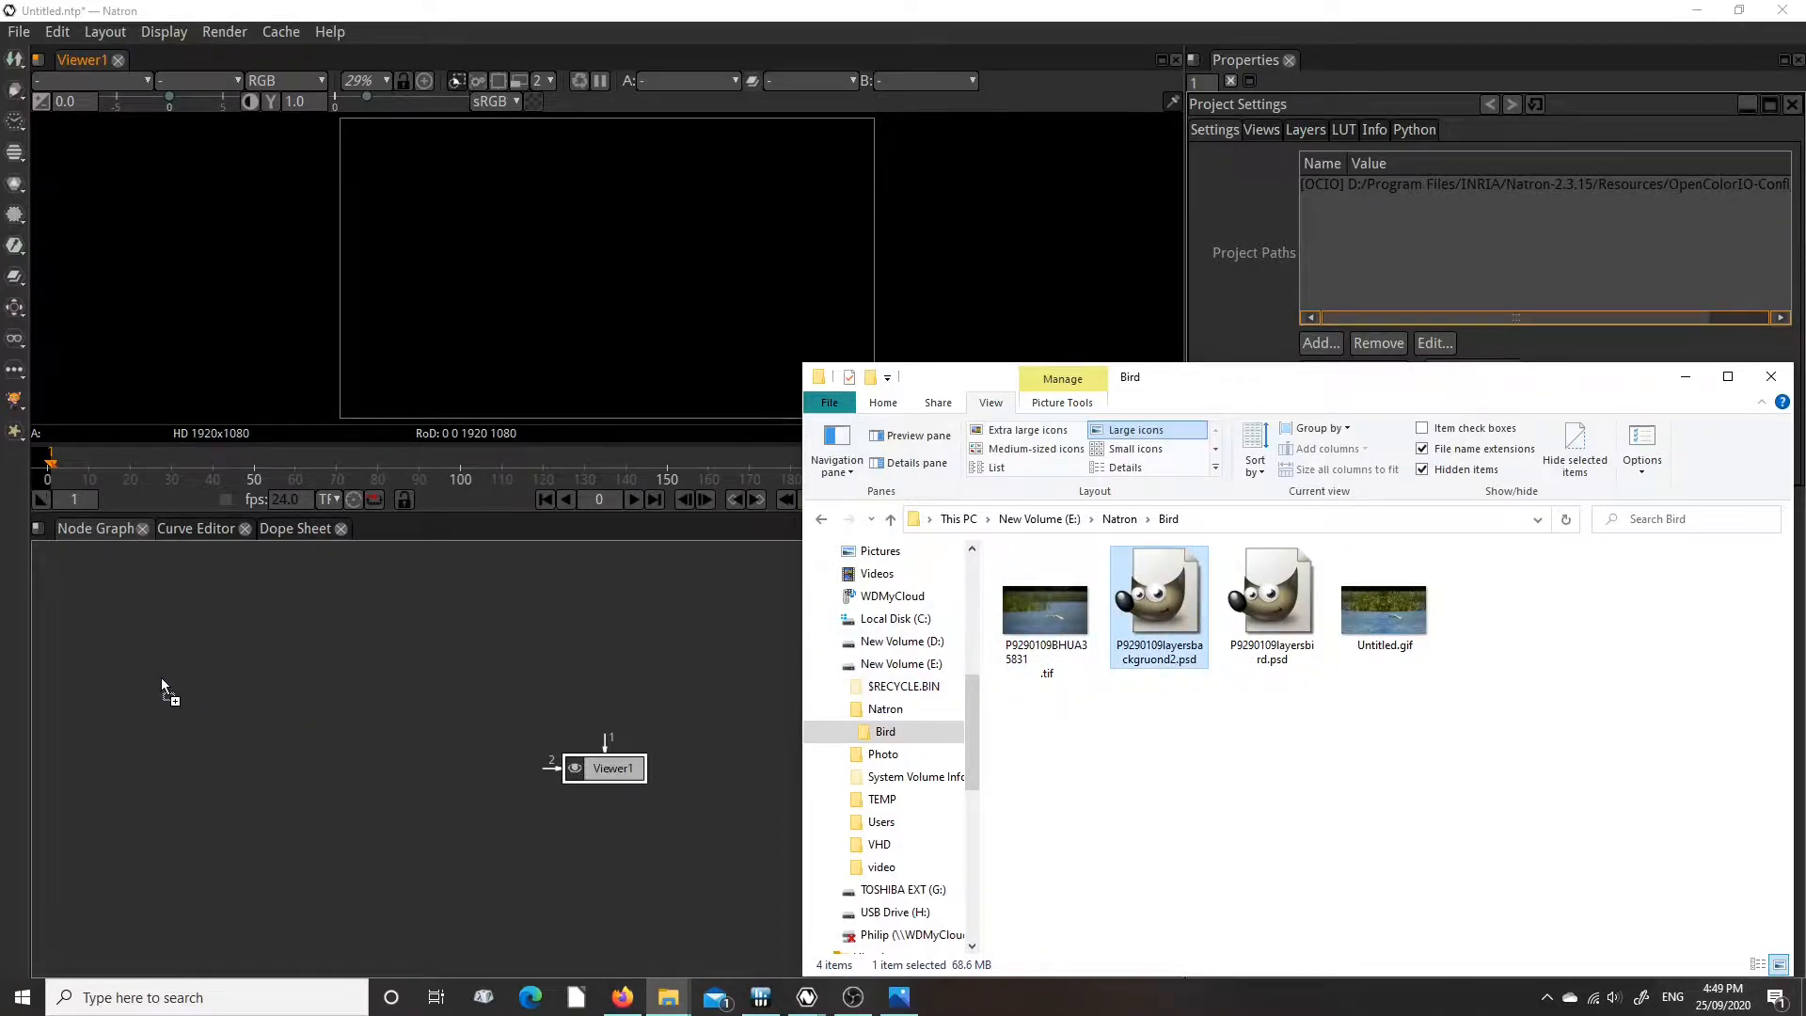
{"action": "left_click_drag", "start_coordinate": [137, 681], "coordinate": [148, 795]}
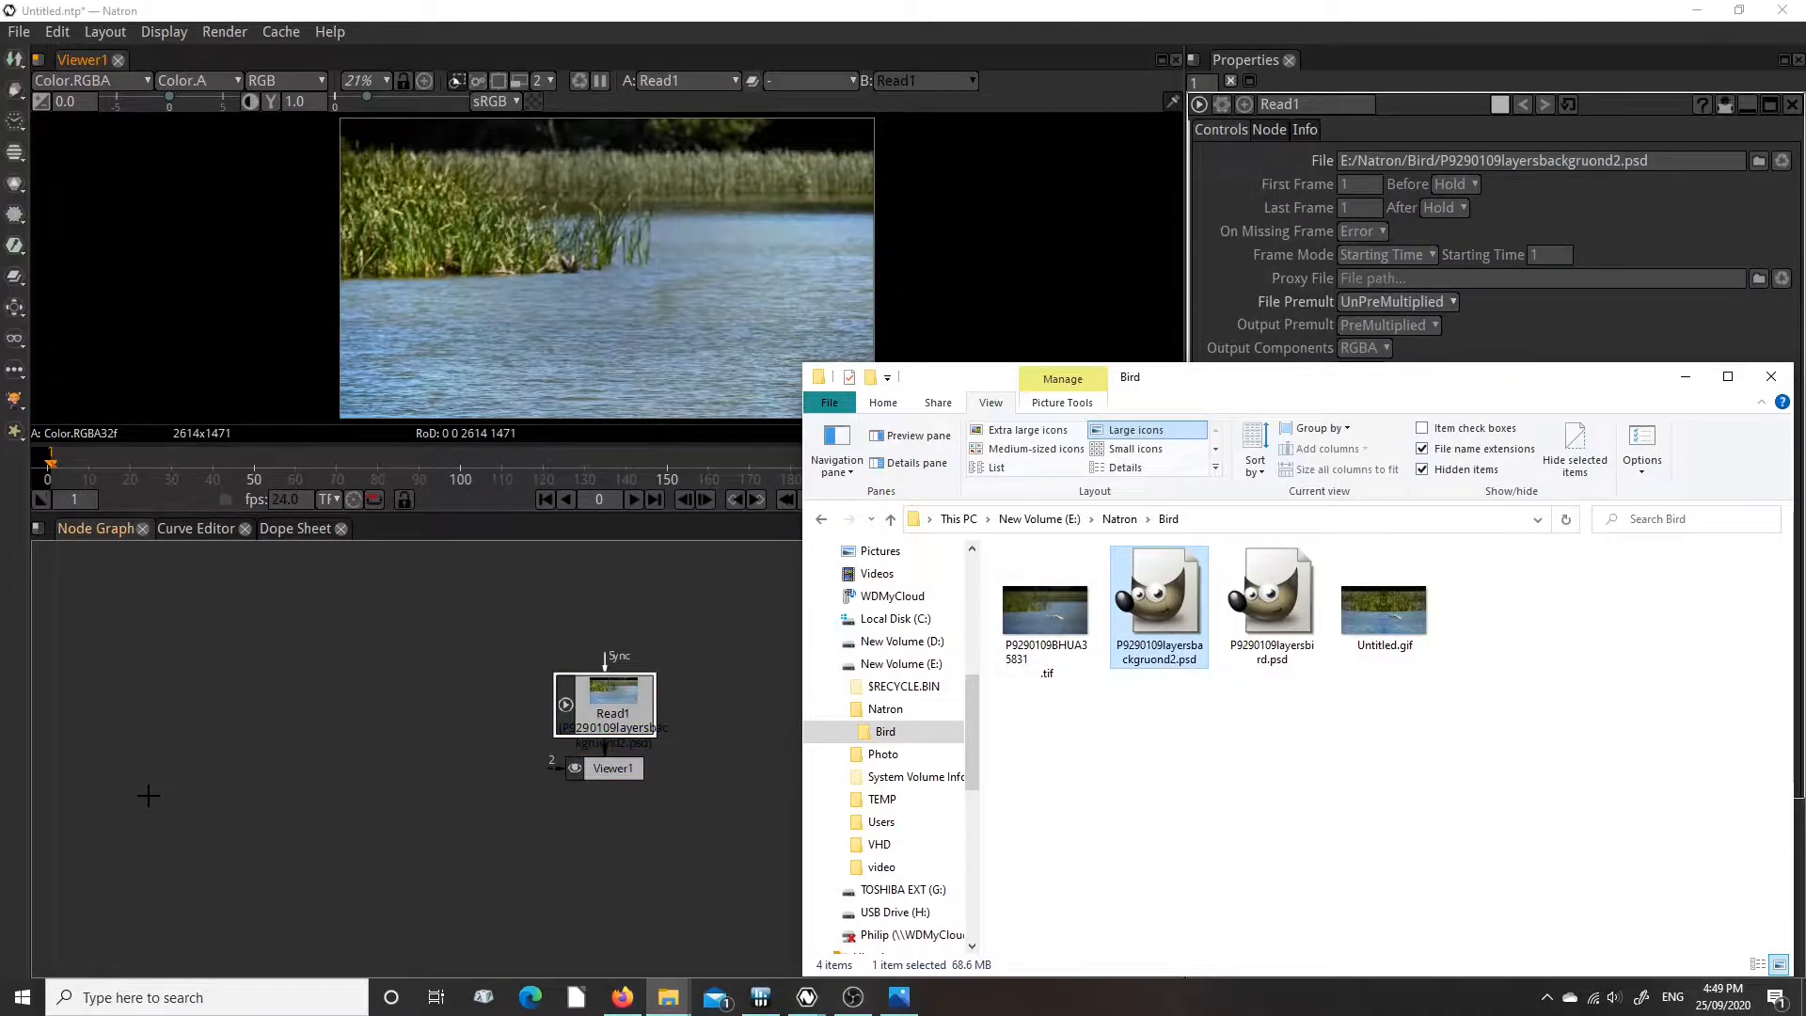
{"action": "left_click", "coordinate": [390, 662]}
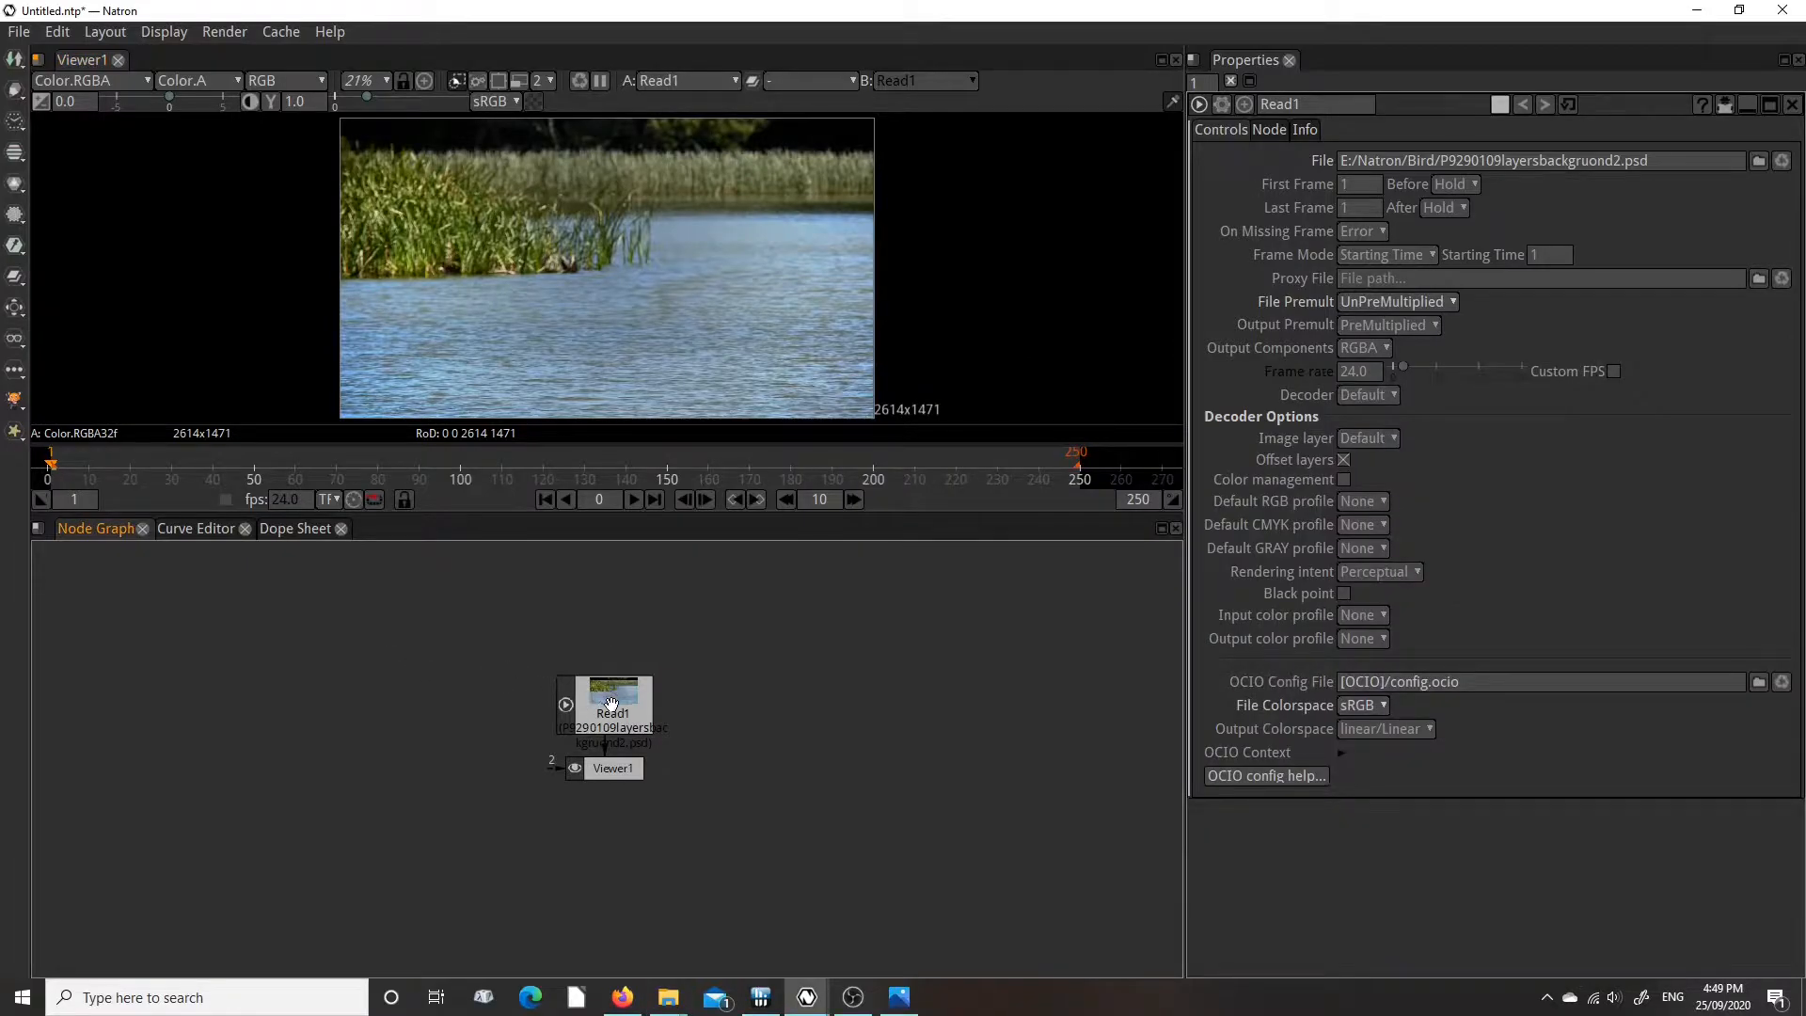
Move the Read1 node away from Viewer1, detach the viewer's input 1, and reconnect it to Read1.
{"action": "left_click_drag", "start_coordinate": [607, 706], "coordinate": [399, 688]}
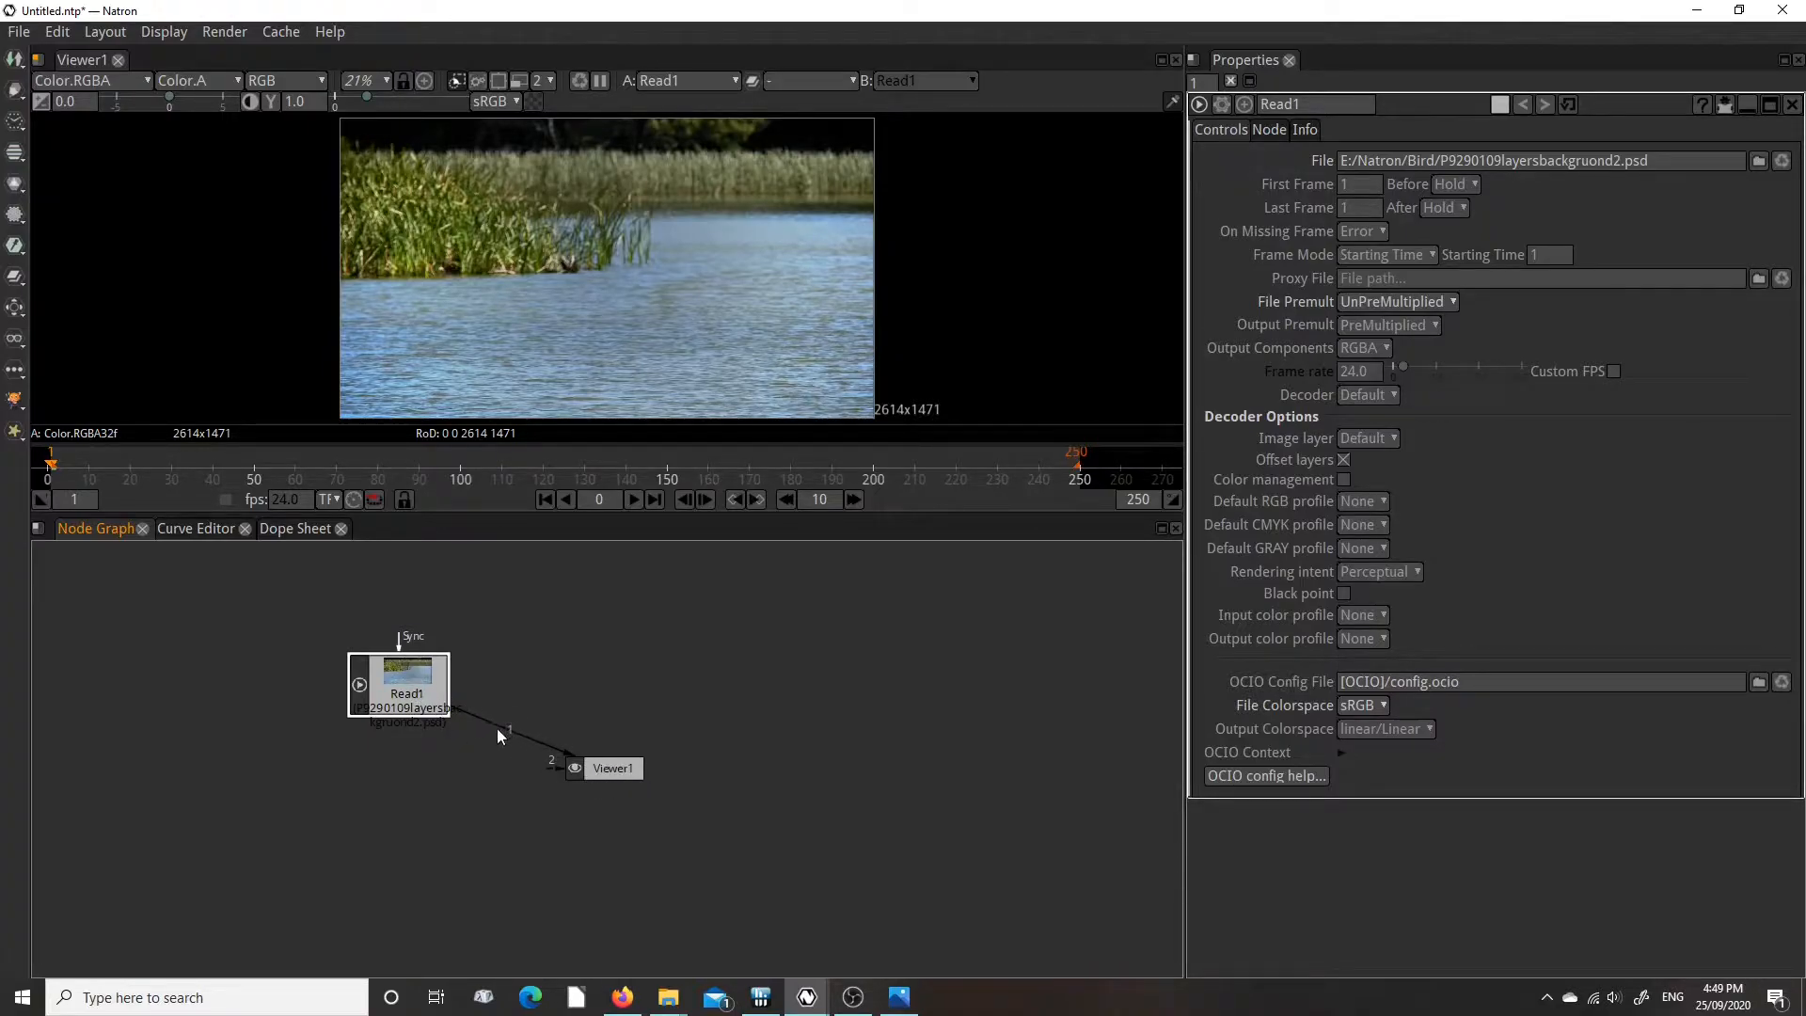
{"action": "left_click_drag", "start_coordinate": [505, 725], "coordinate": [683, 688]}
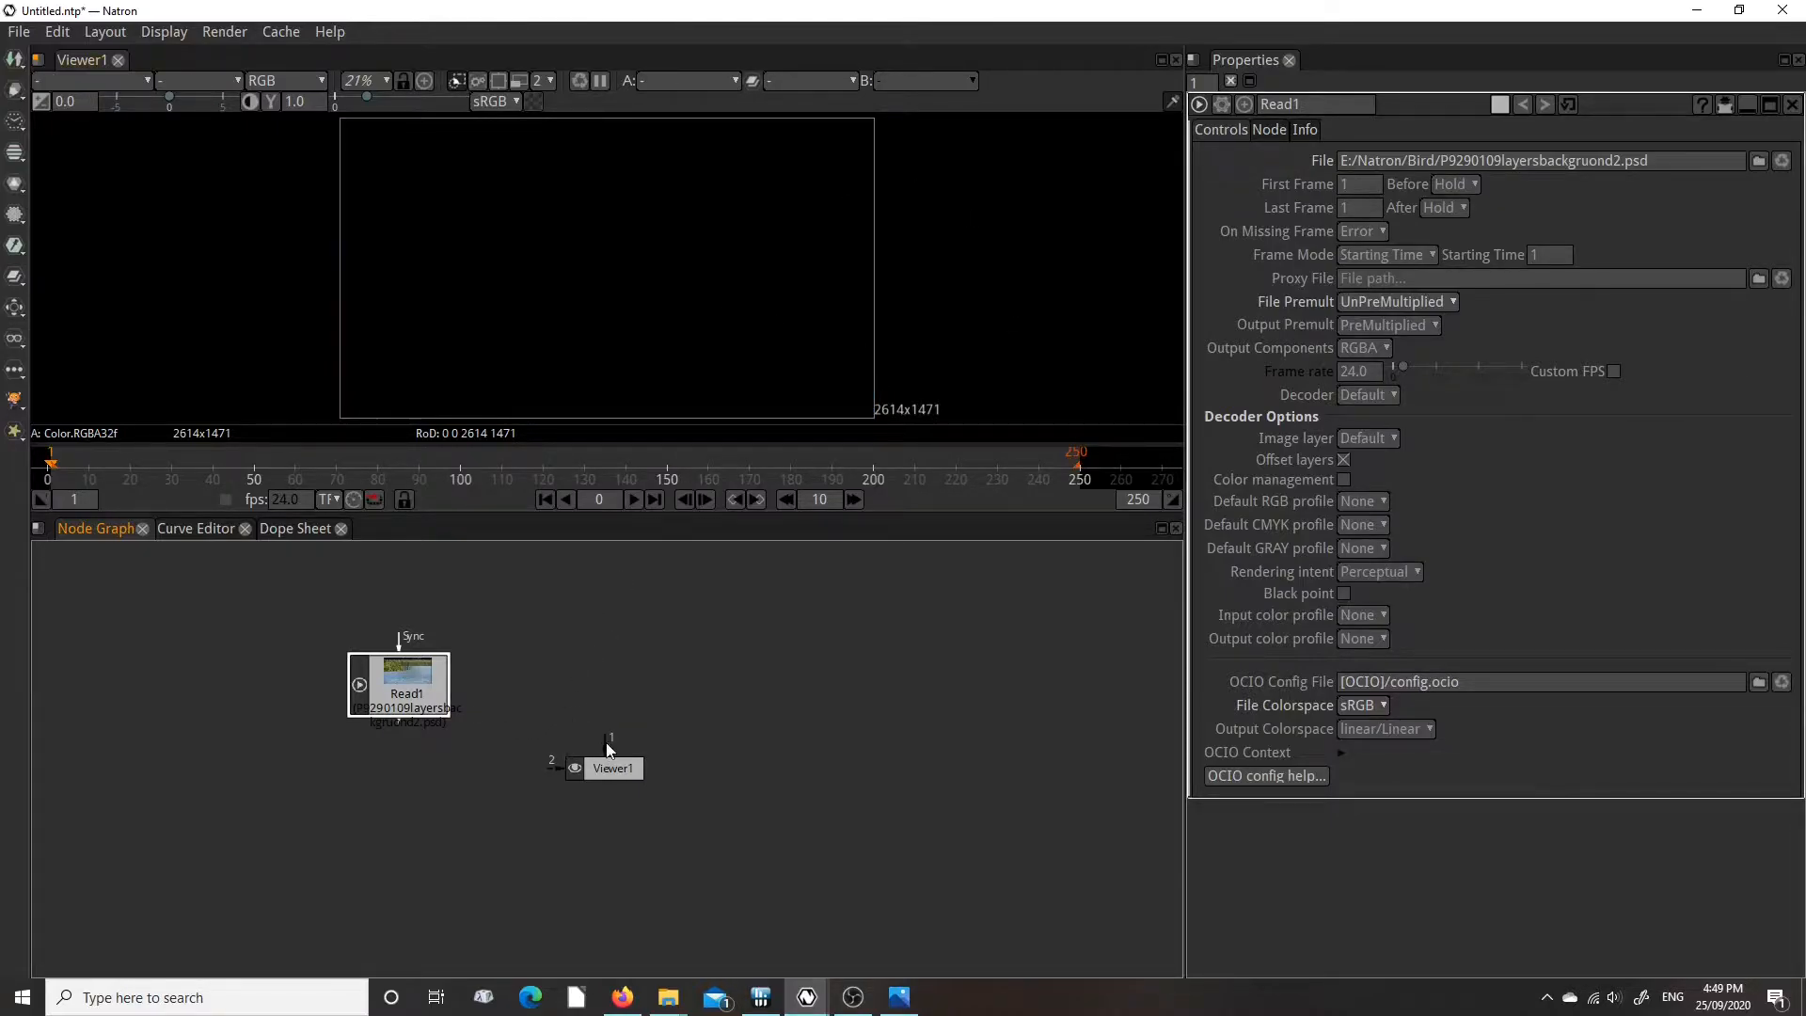
{"action": "left_click_drag", "start_coordinate": [607, 745], "coordinate": [400, 698]}
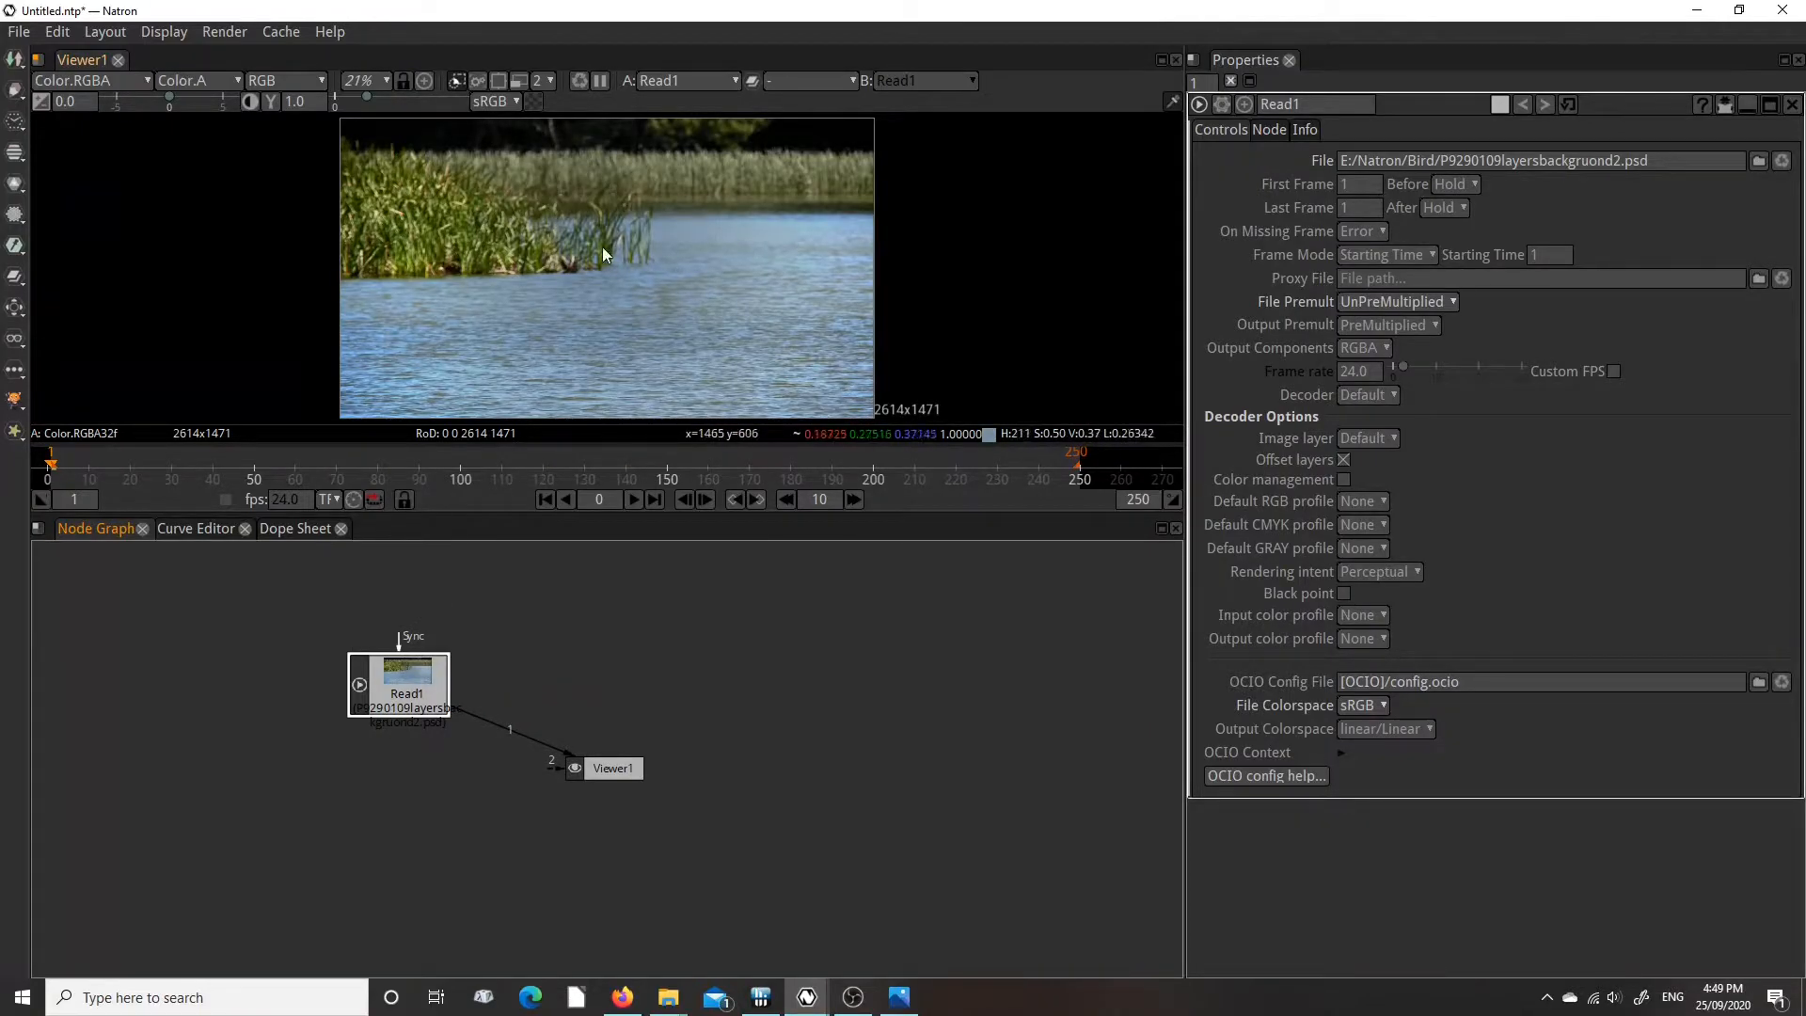
Spread Read1 and Viewer1 farther apart in the node graph to make room for more nodes.
{"action": "left_click_drag", "start_coordinate": [386, 687], "coordinate": [156, 684]}
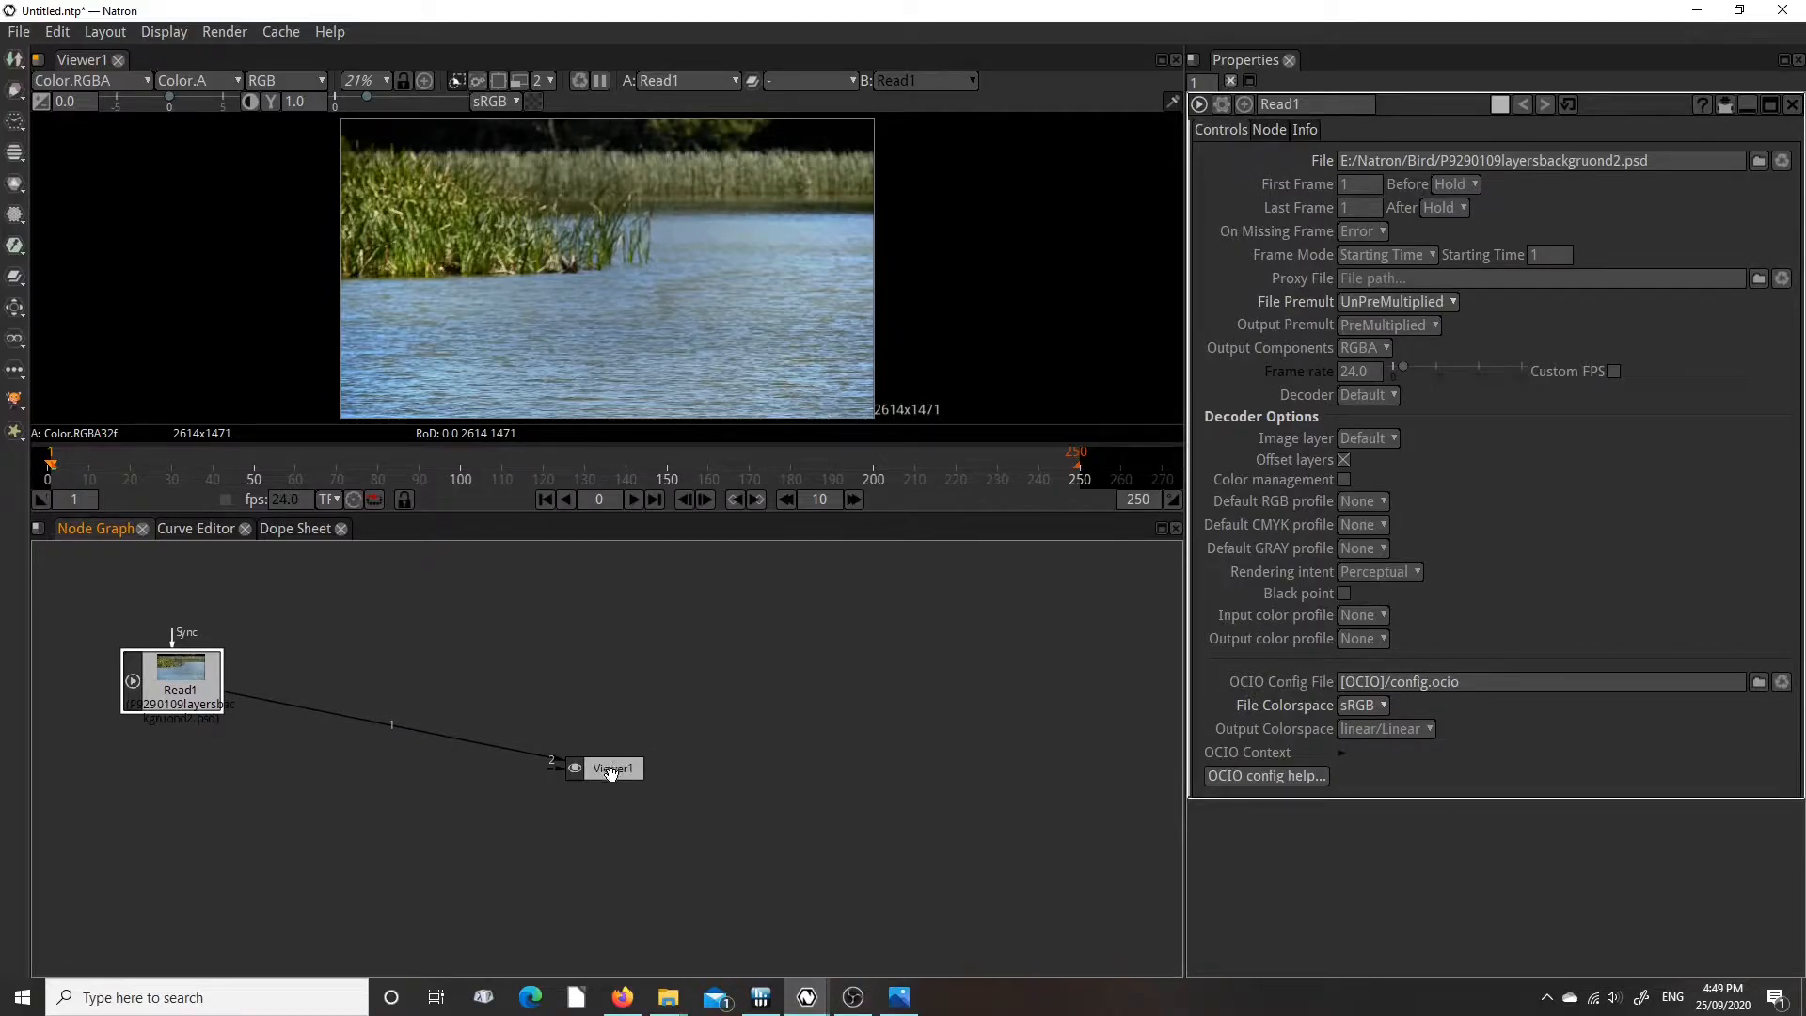
{"action": "left_click_drag", "start_coordinate": [614, 769], "coordinate": [816, 812]}
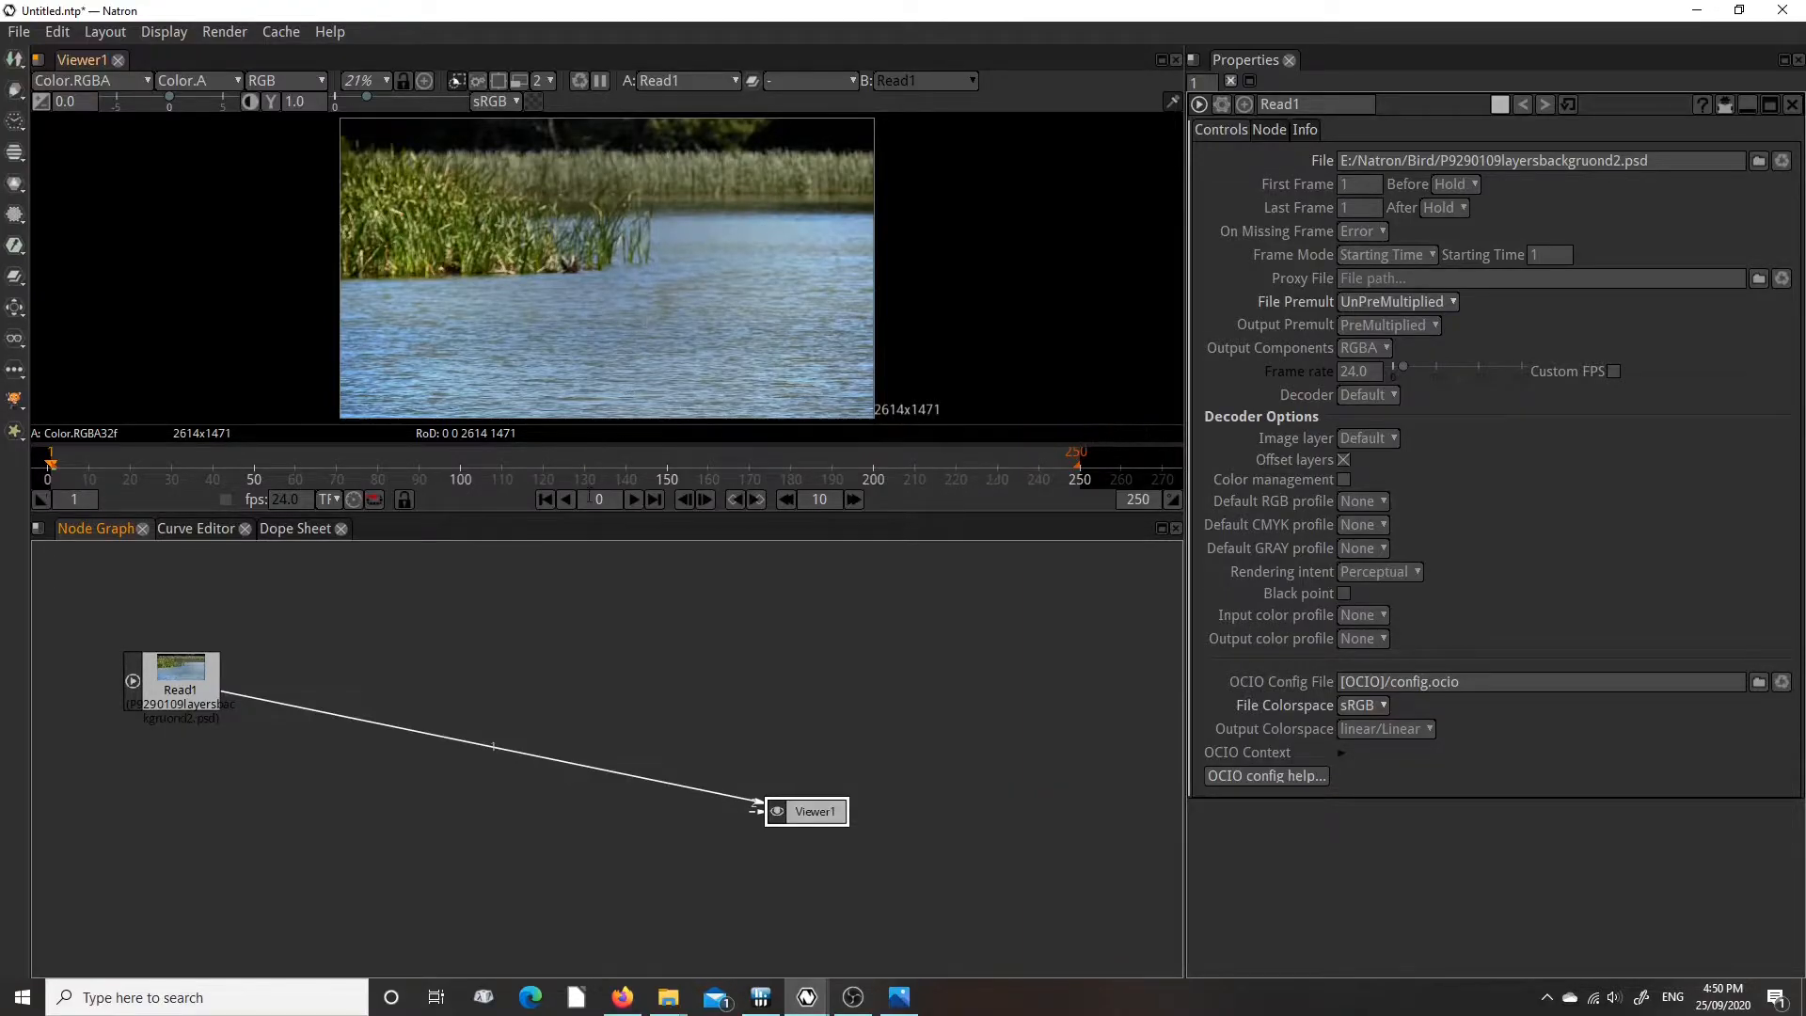
{"action": "mouse_move", "coordinate": [178, 679]}
{"action": "left_mouse_down"}
{"action": "mouse_move", "coordinate": [155, 686]}
{"action": "mouse_move", "coordinate": [175, 705]}
{"action": "left_mouse_up"}
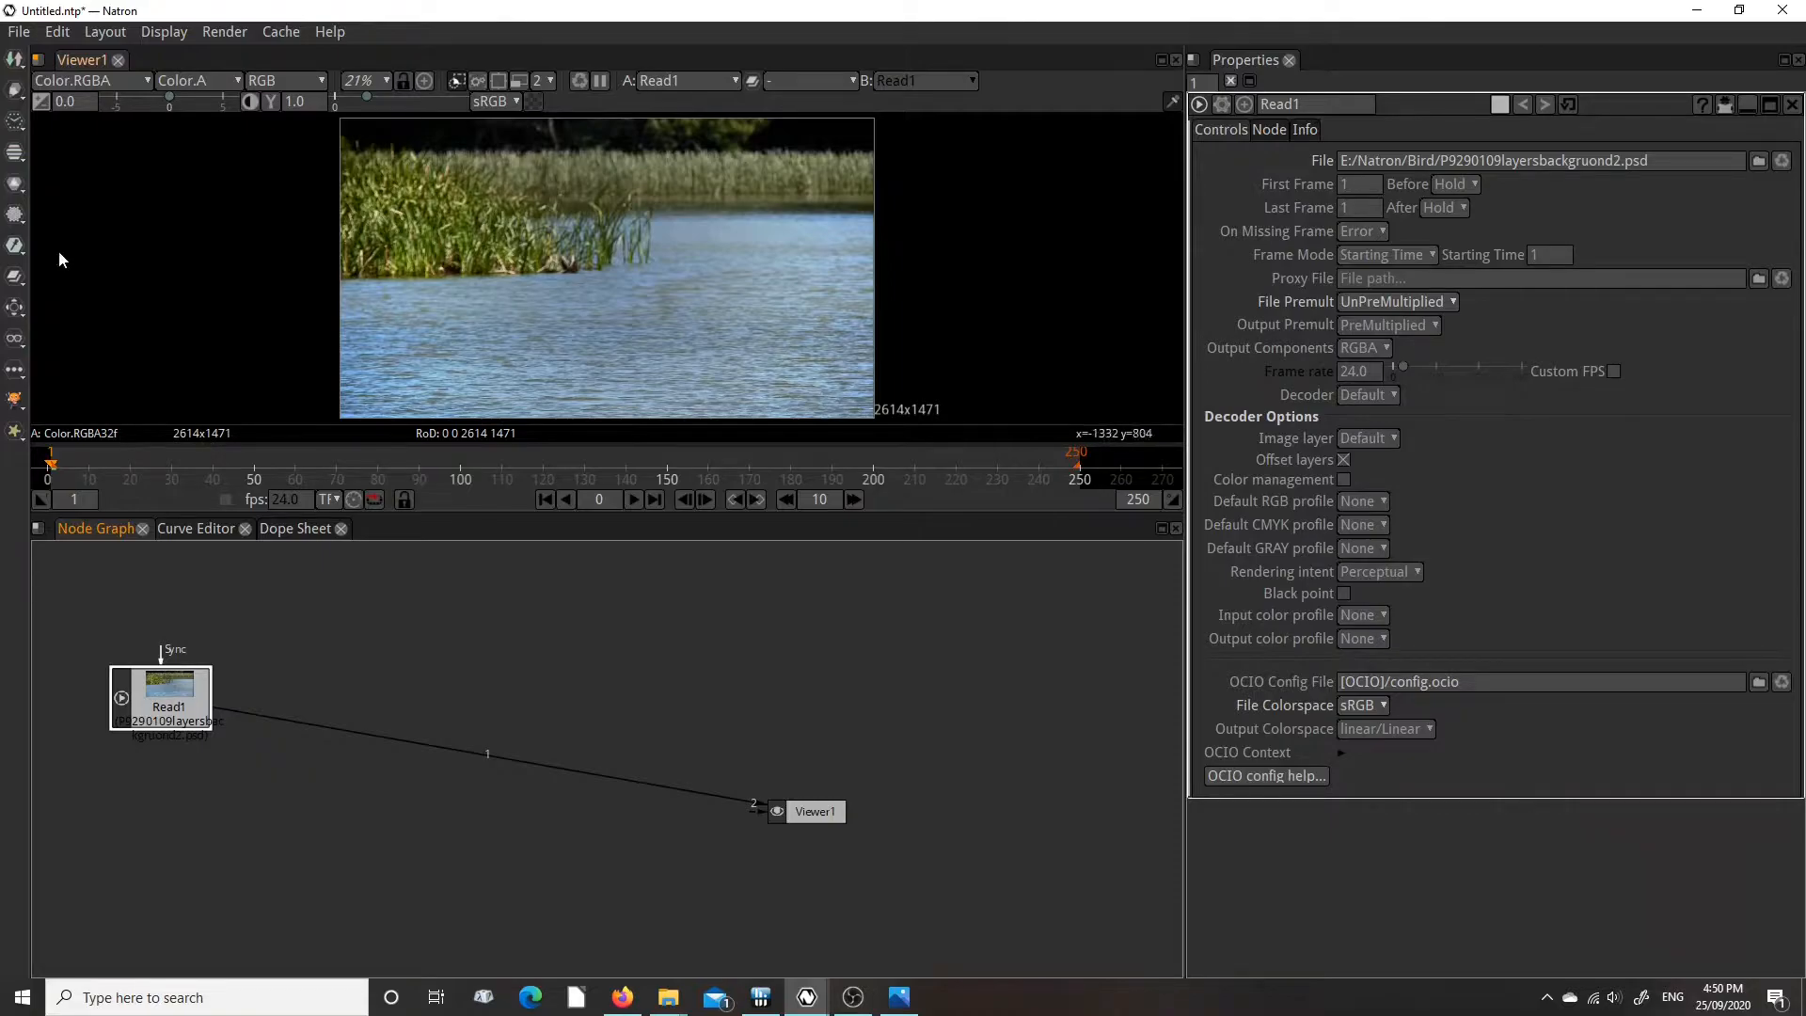
Insert a Merge node between Read1 and Viewer1, and space it away from Read1.
{"action": "left_click", "coordinate": [17, 281]}
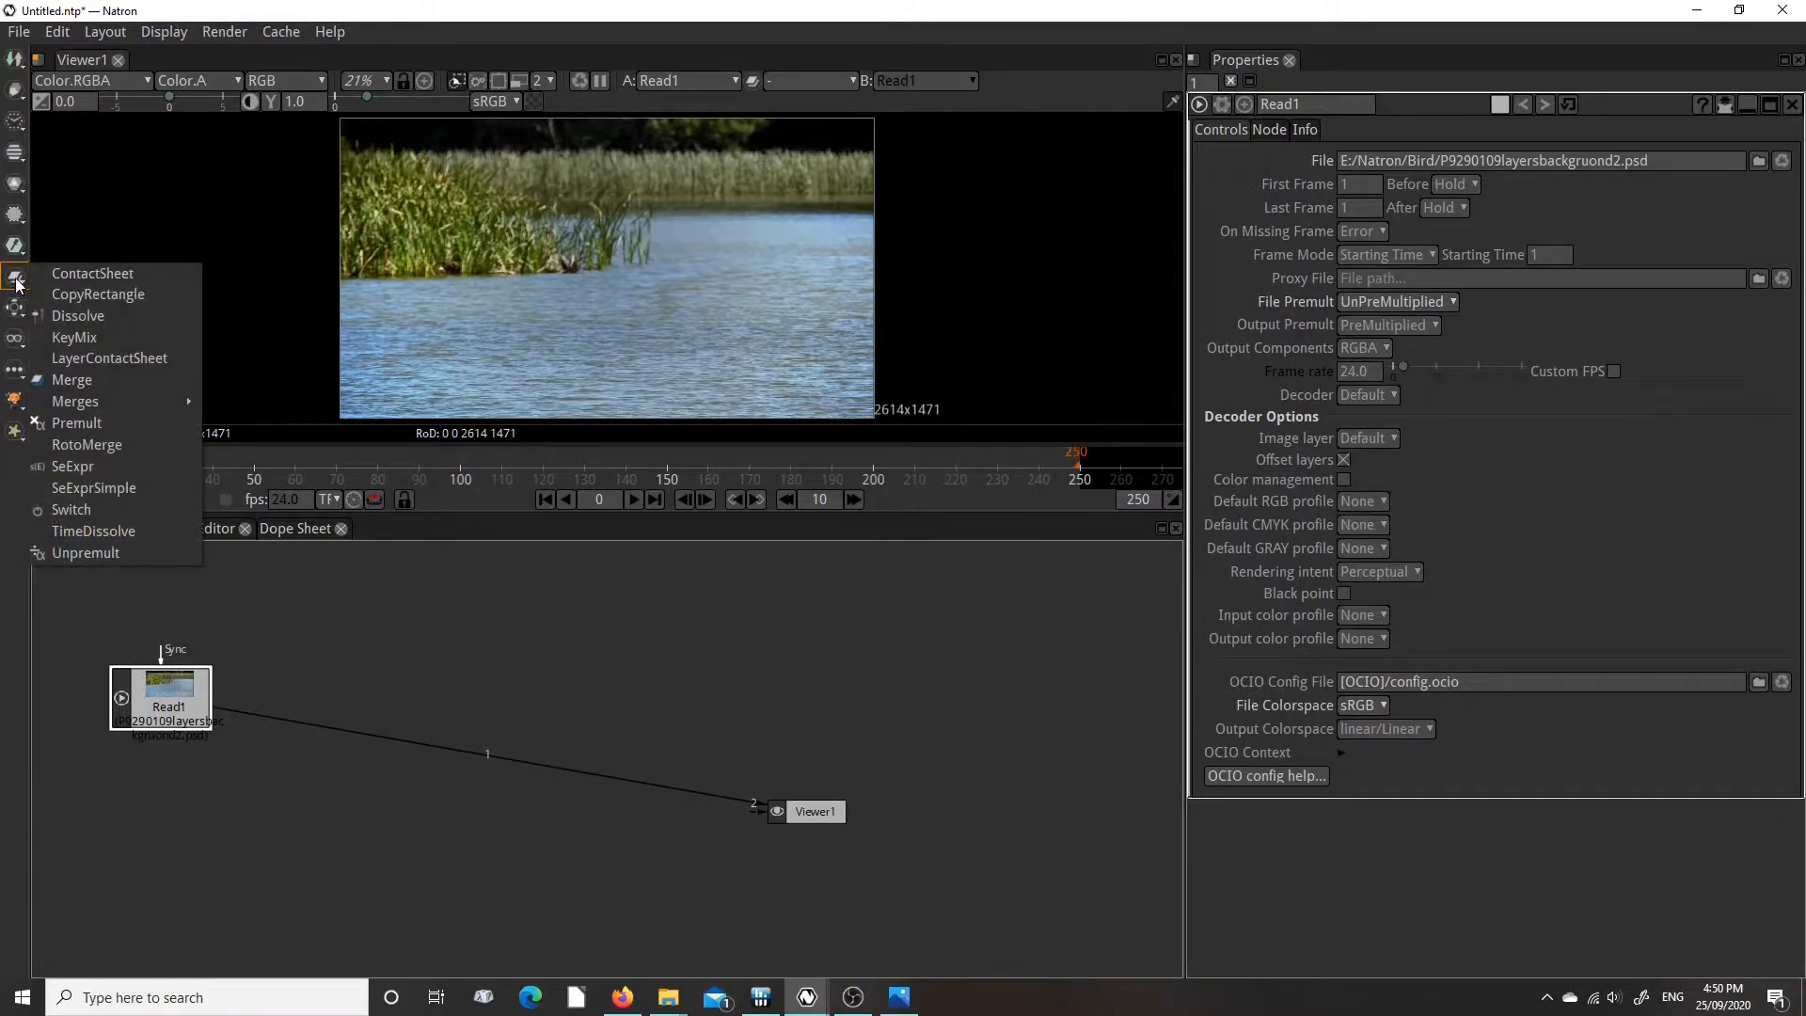
{"action": "left_click", "coordinate": [72, 380]}
{"action": "left_click_drag", "start_coordinate": [174, 777], "coordinate": [365, 816]}
{"action": "left_click_drag", "start_coordinate": [166, 707], "coordinate": [130, 727]}
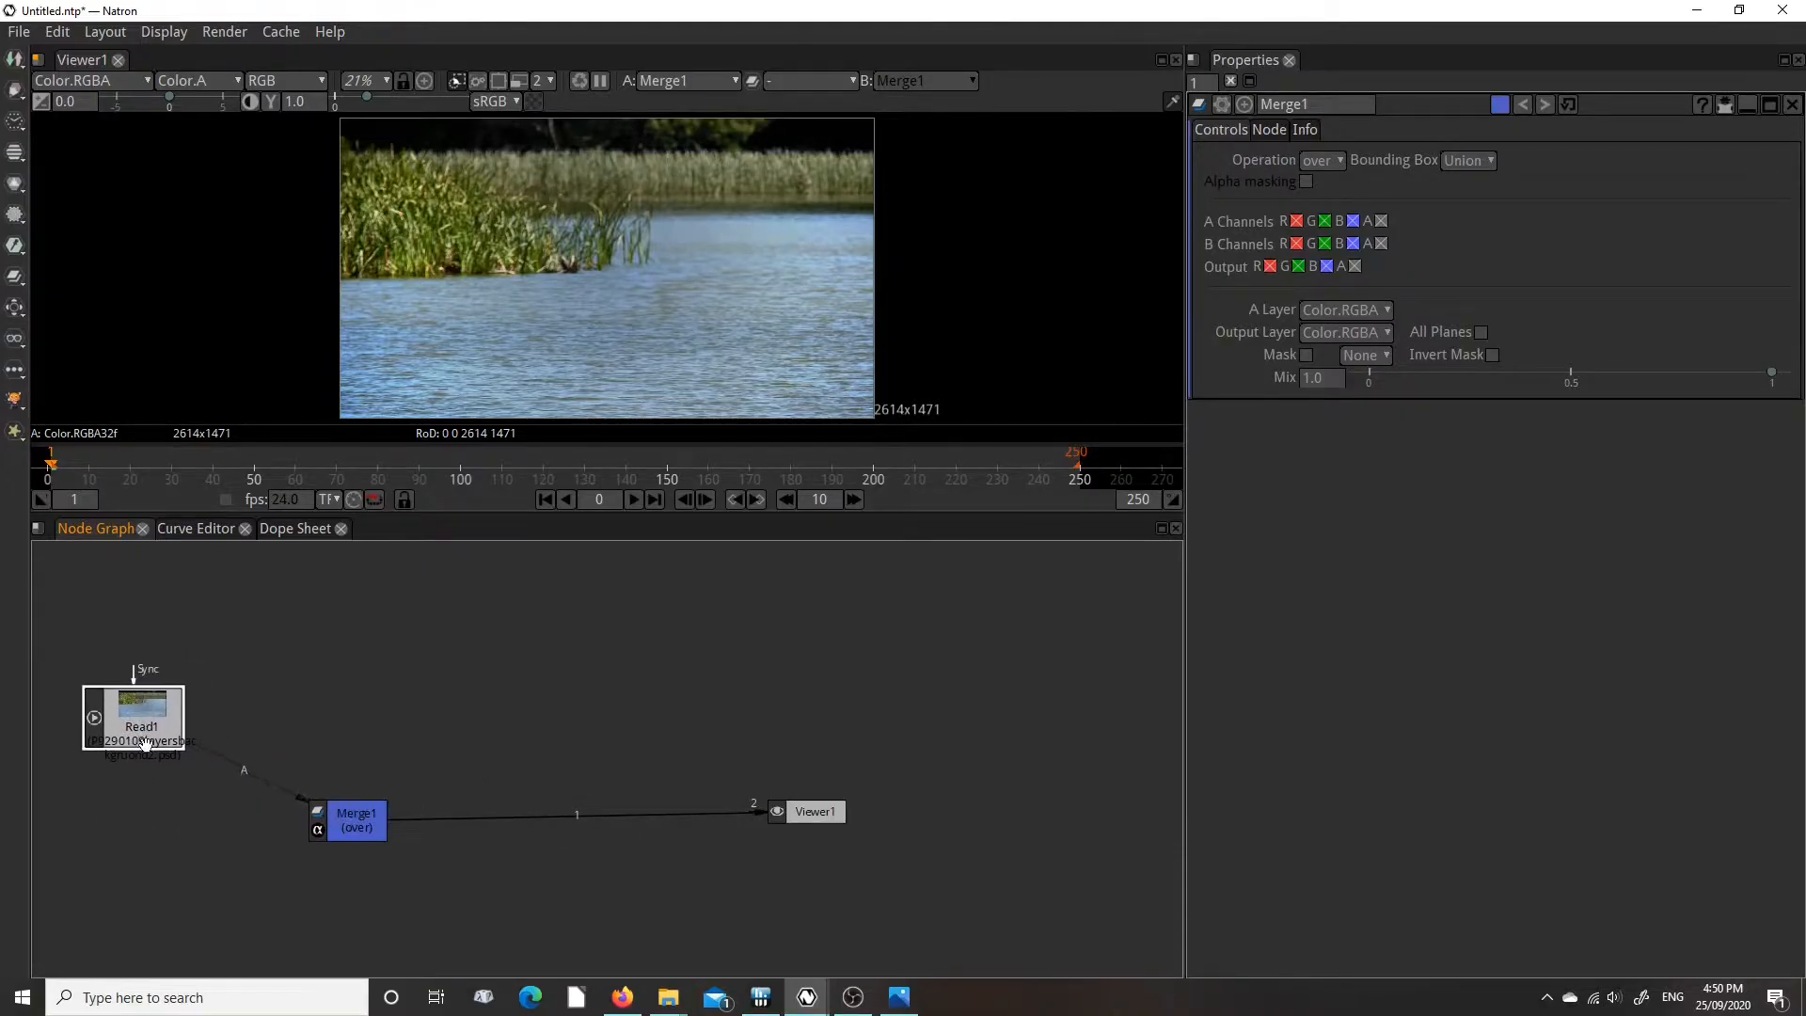
Add an unconnected Transform node to the node graph.
{"action": "left_click", "coordinate": [349, 824]}
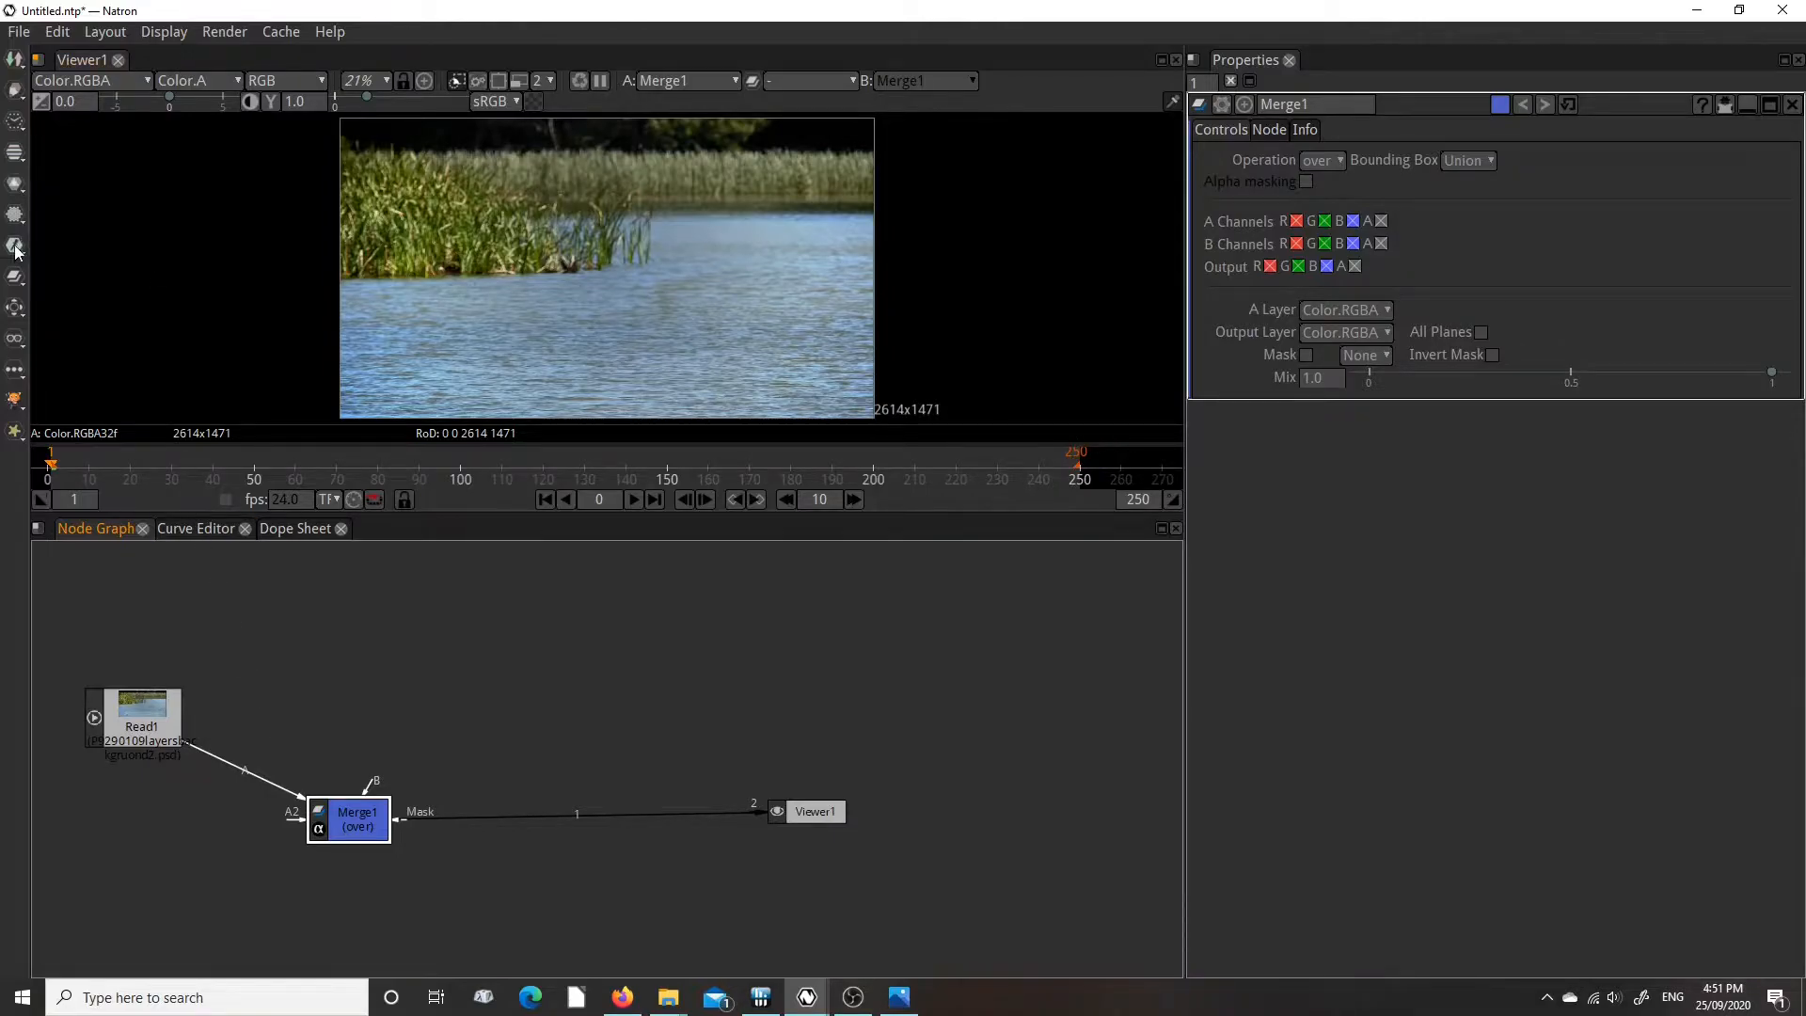
{"action": "left_click", "coordinate": [15, 308]}
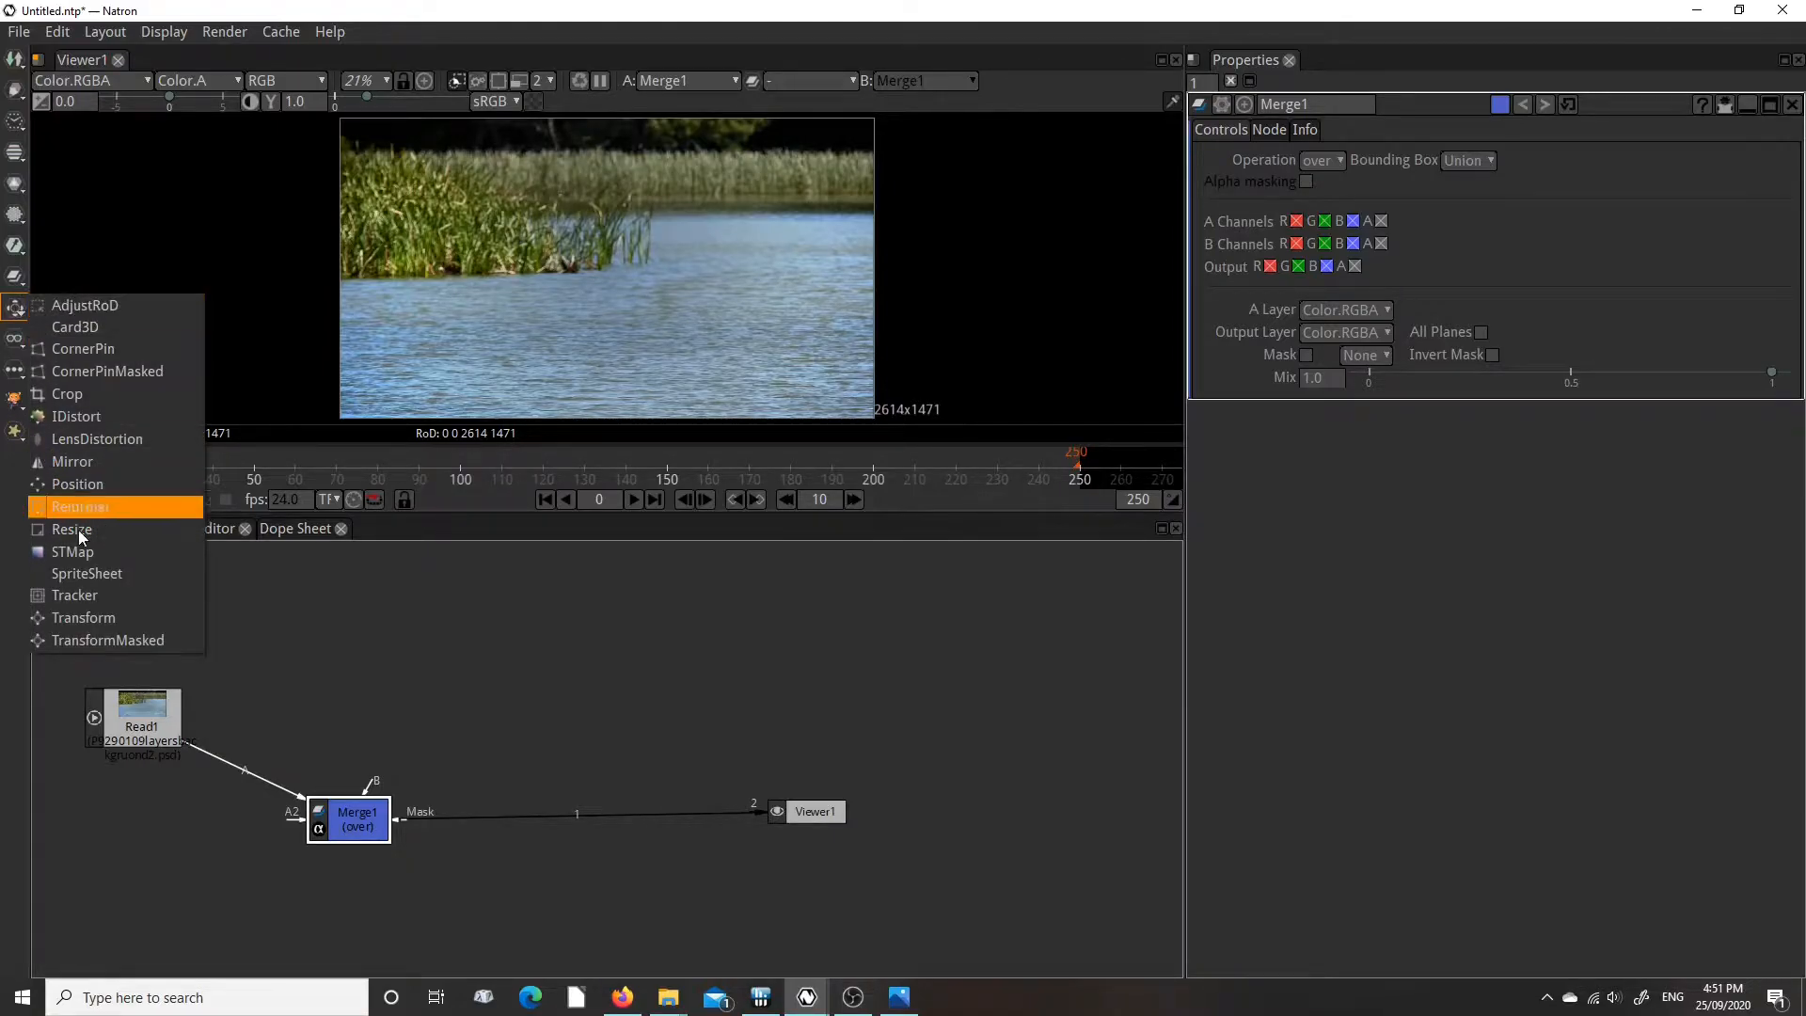
{"action": "left_click", "coordinate": [123, 598]}
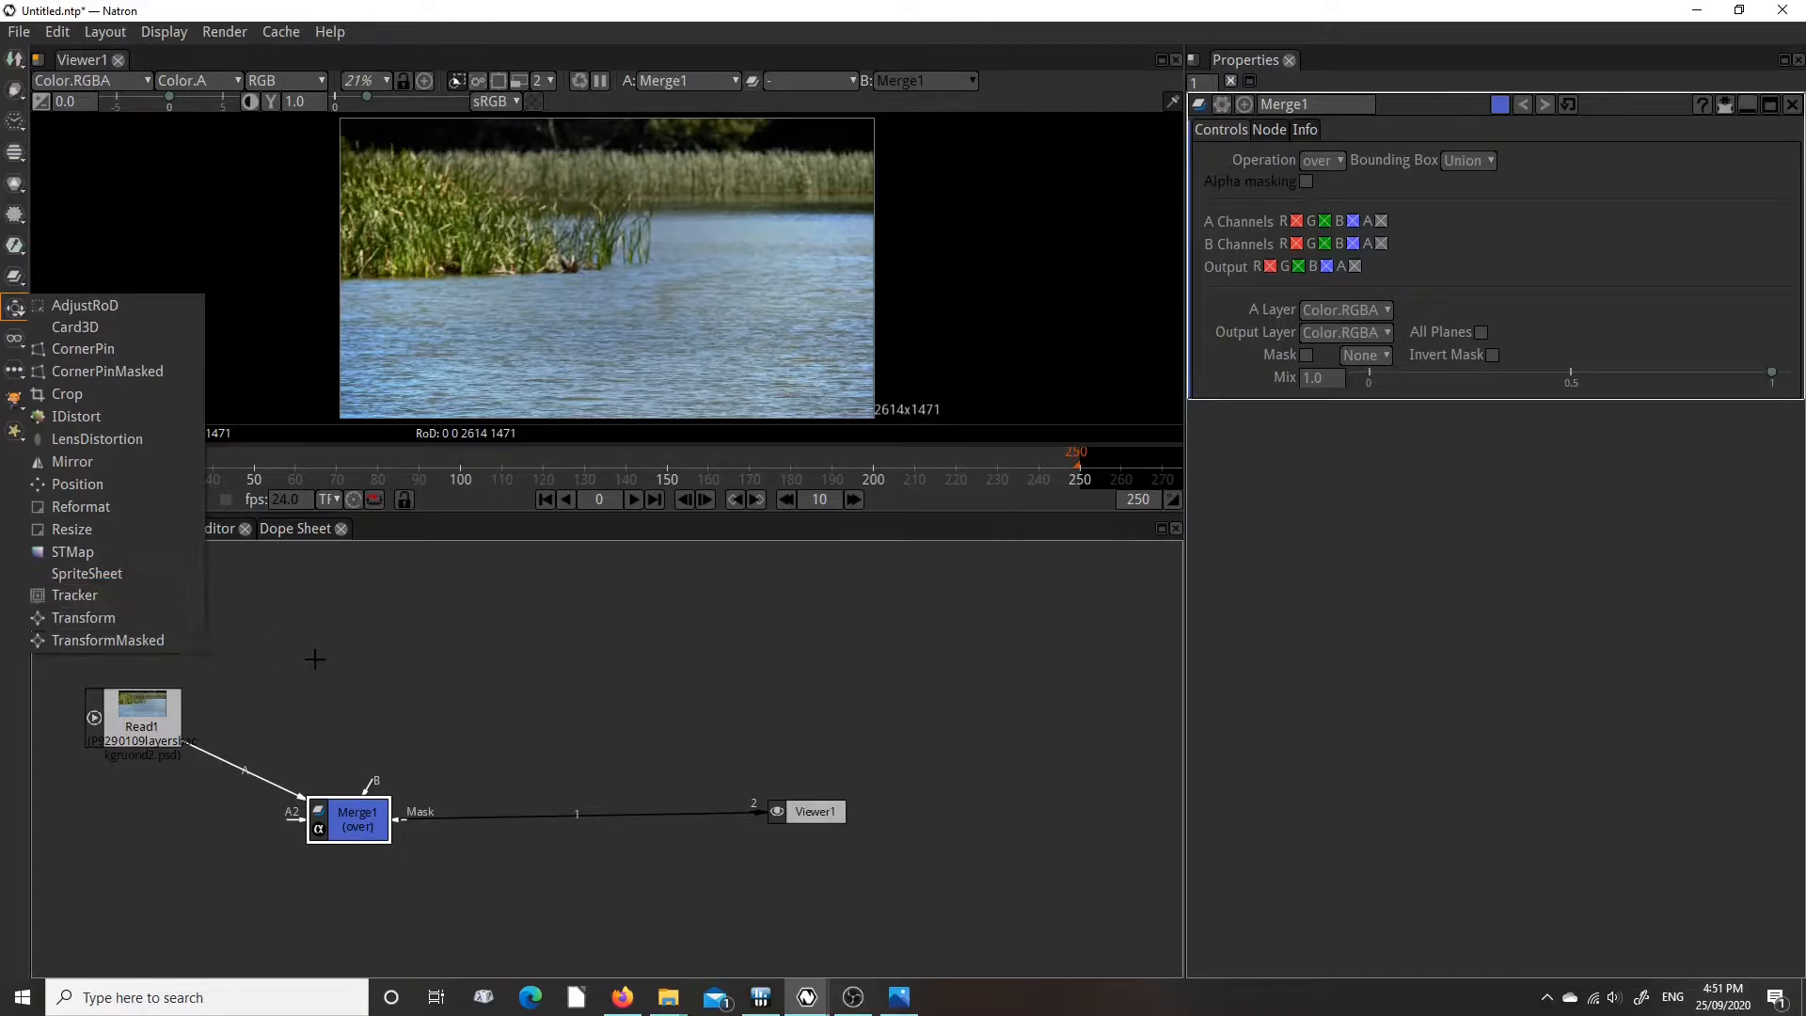
{"action": "right_click", "coordinate": [443, 691]}
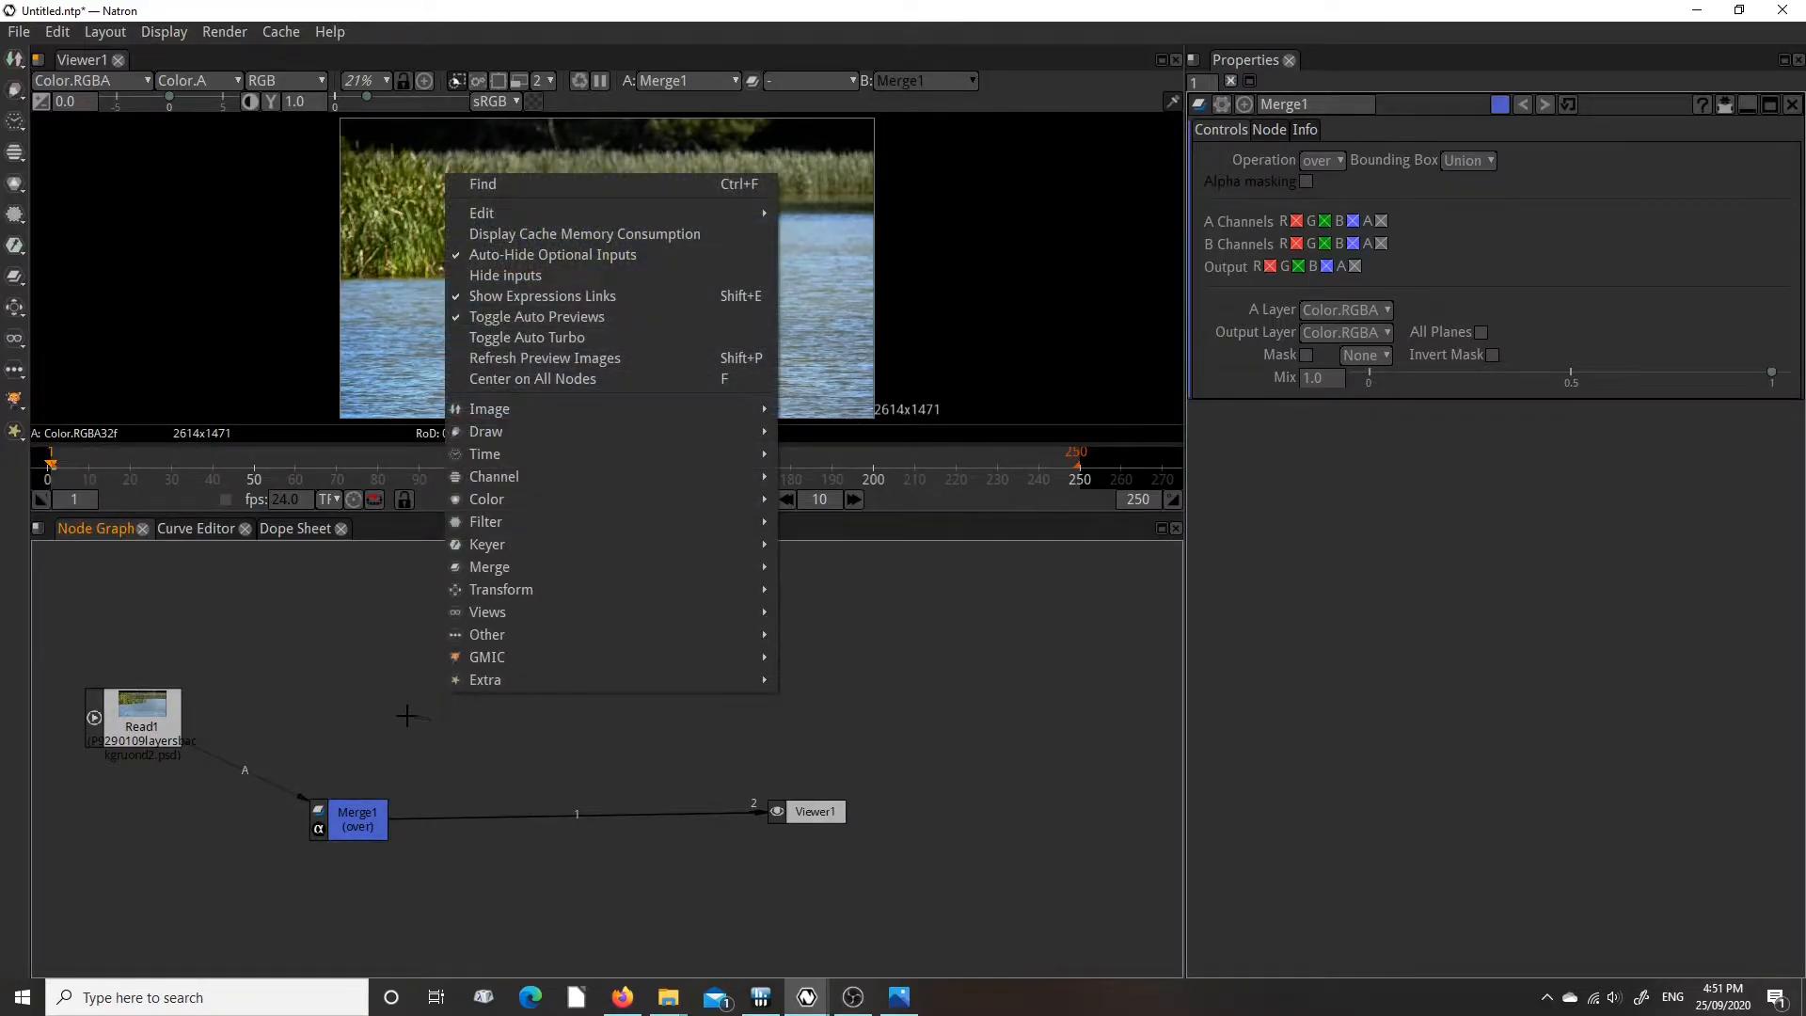
{"action": "mouse_move", "coordinate": [502, 574]}
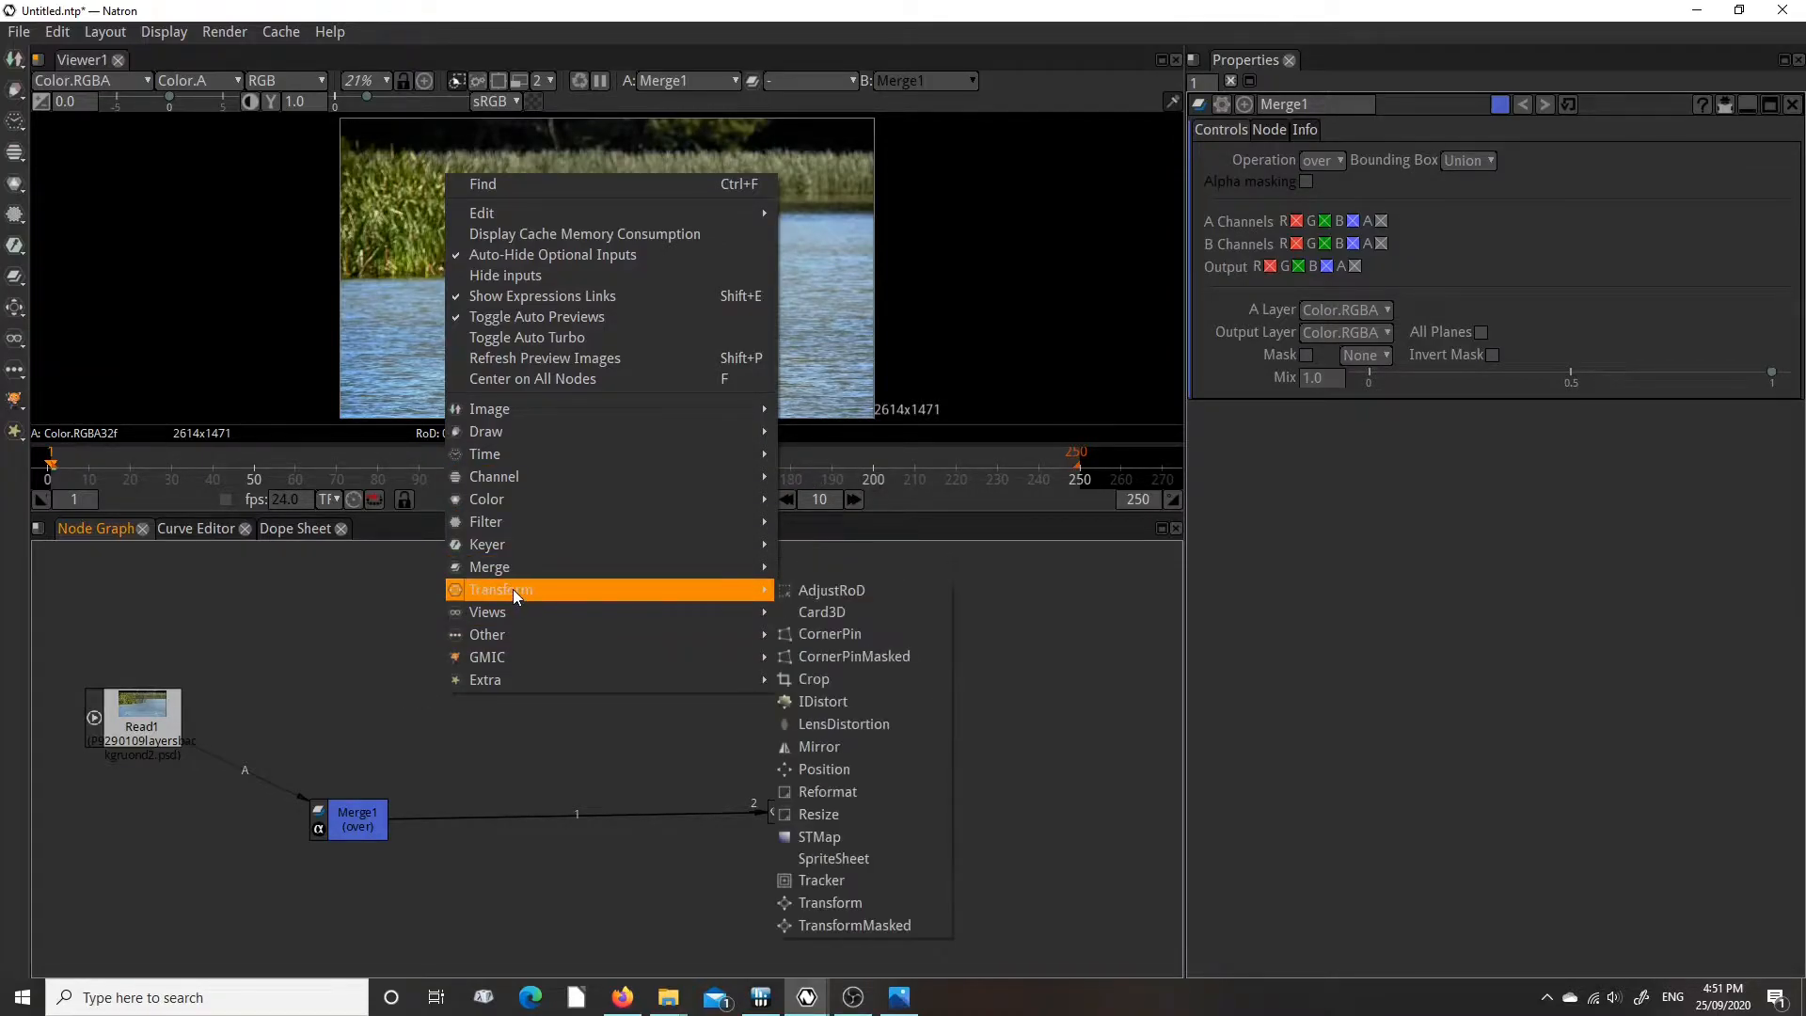
{"action": "left_click", "coordinate": [841, 901]}
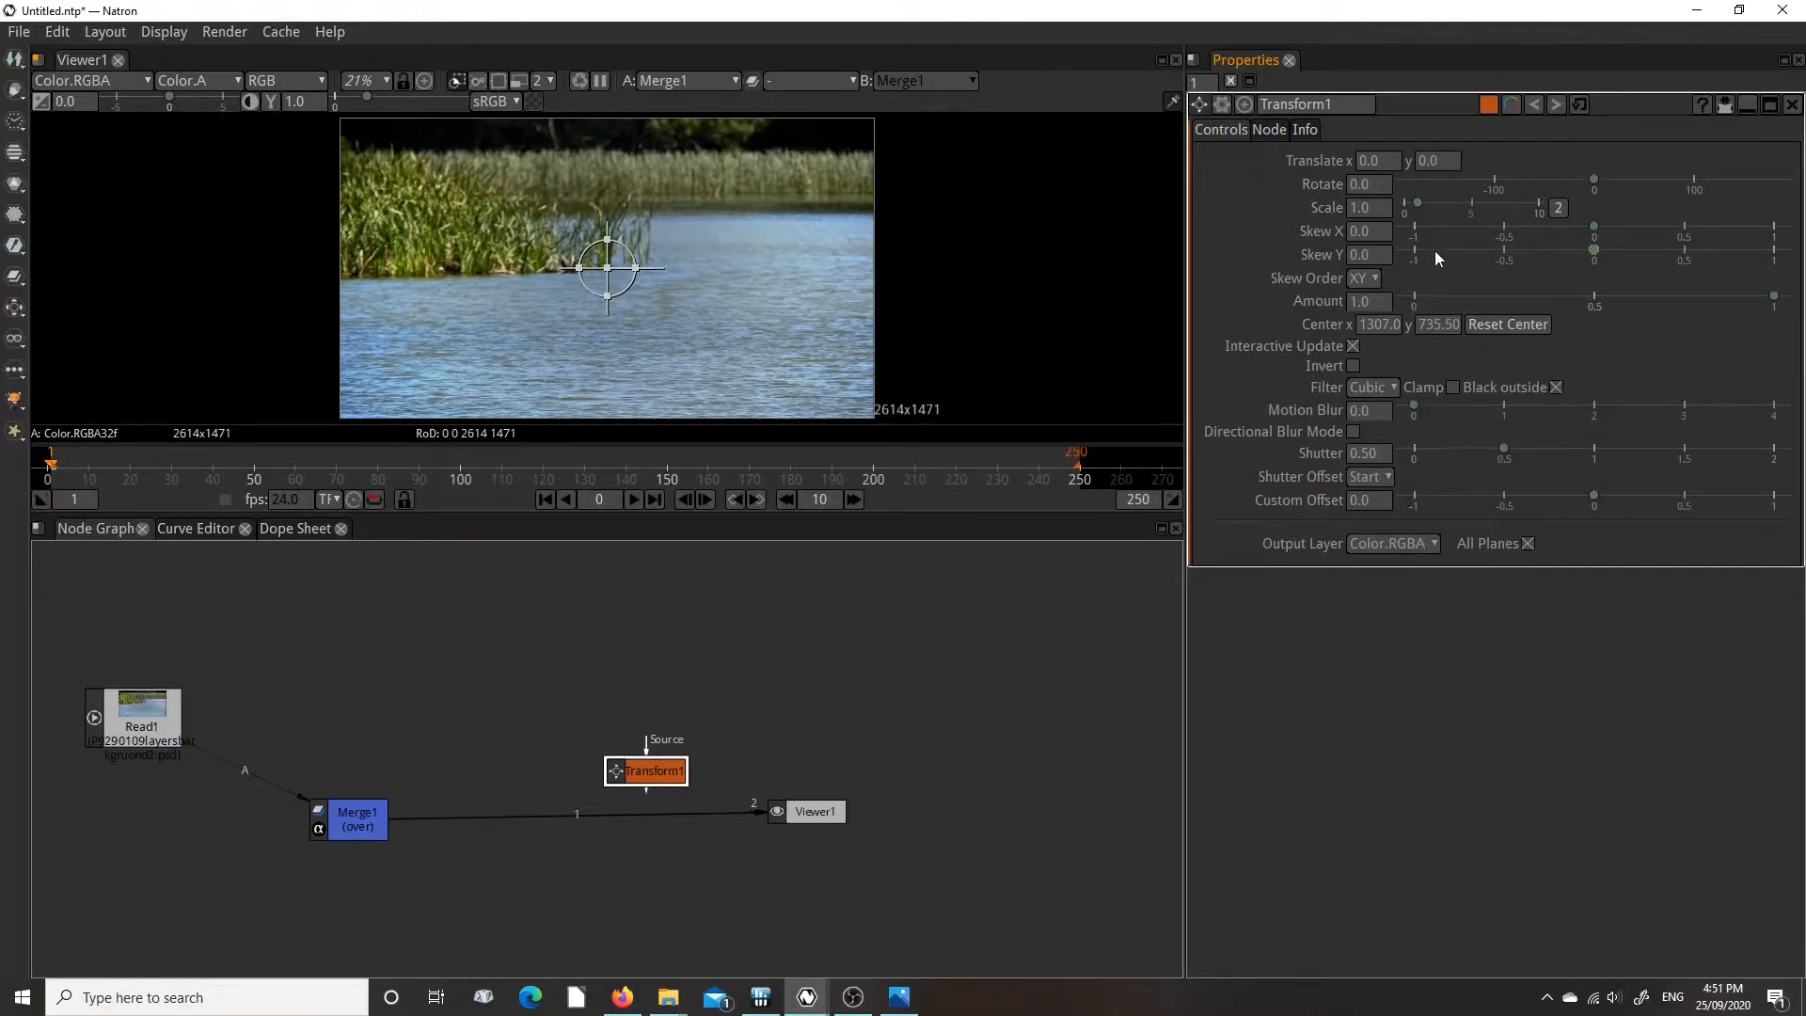
{"action": "left_click", "coordinate": [1453, 164]}
Connect Transform1 between Read1 and the B input of Merge1, and set its X translation to 1307.
{"action": "left_click_drag", "start_coordinate": [358, 830], "coordinate": [404, 863]}
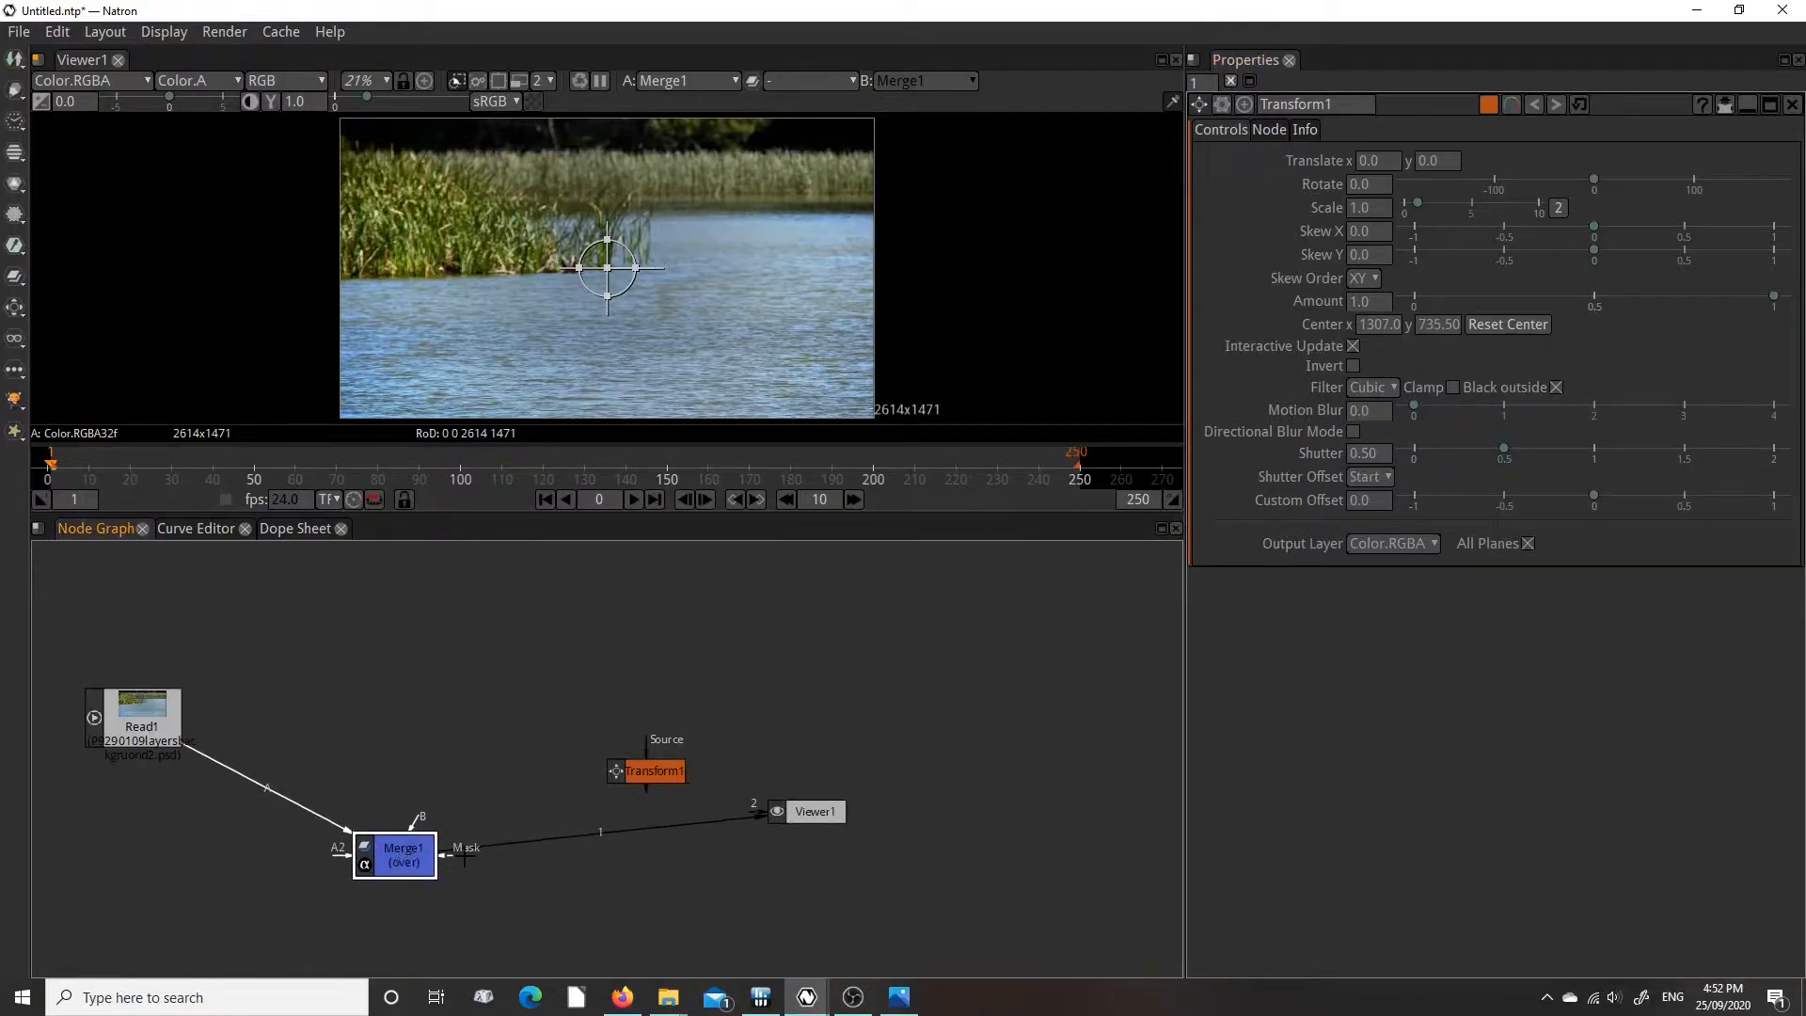
{"action": "left_click_drag", "start_coordinate": [648, 776], "coordinate": [367, 720]}
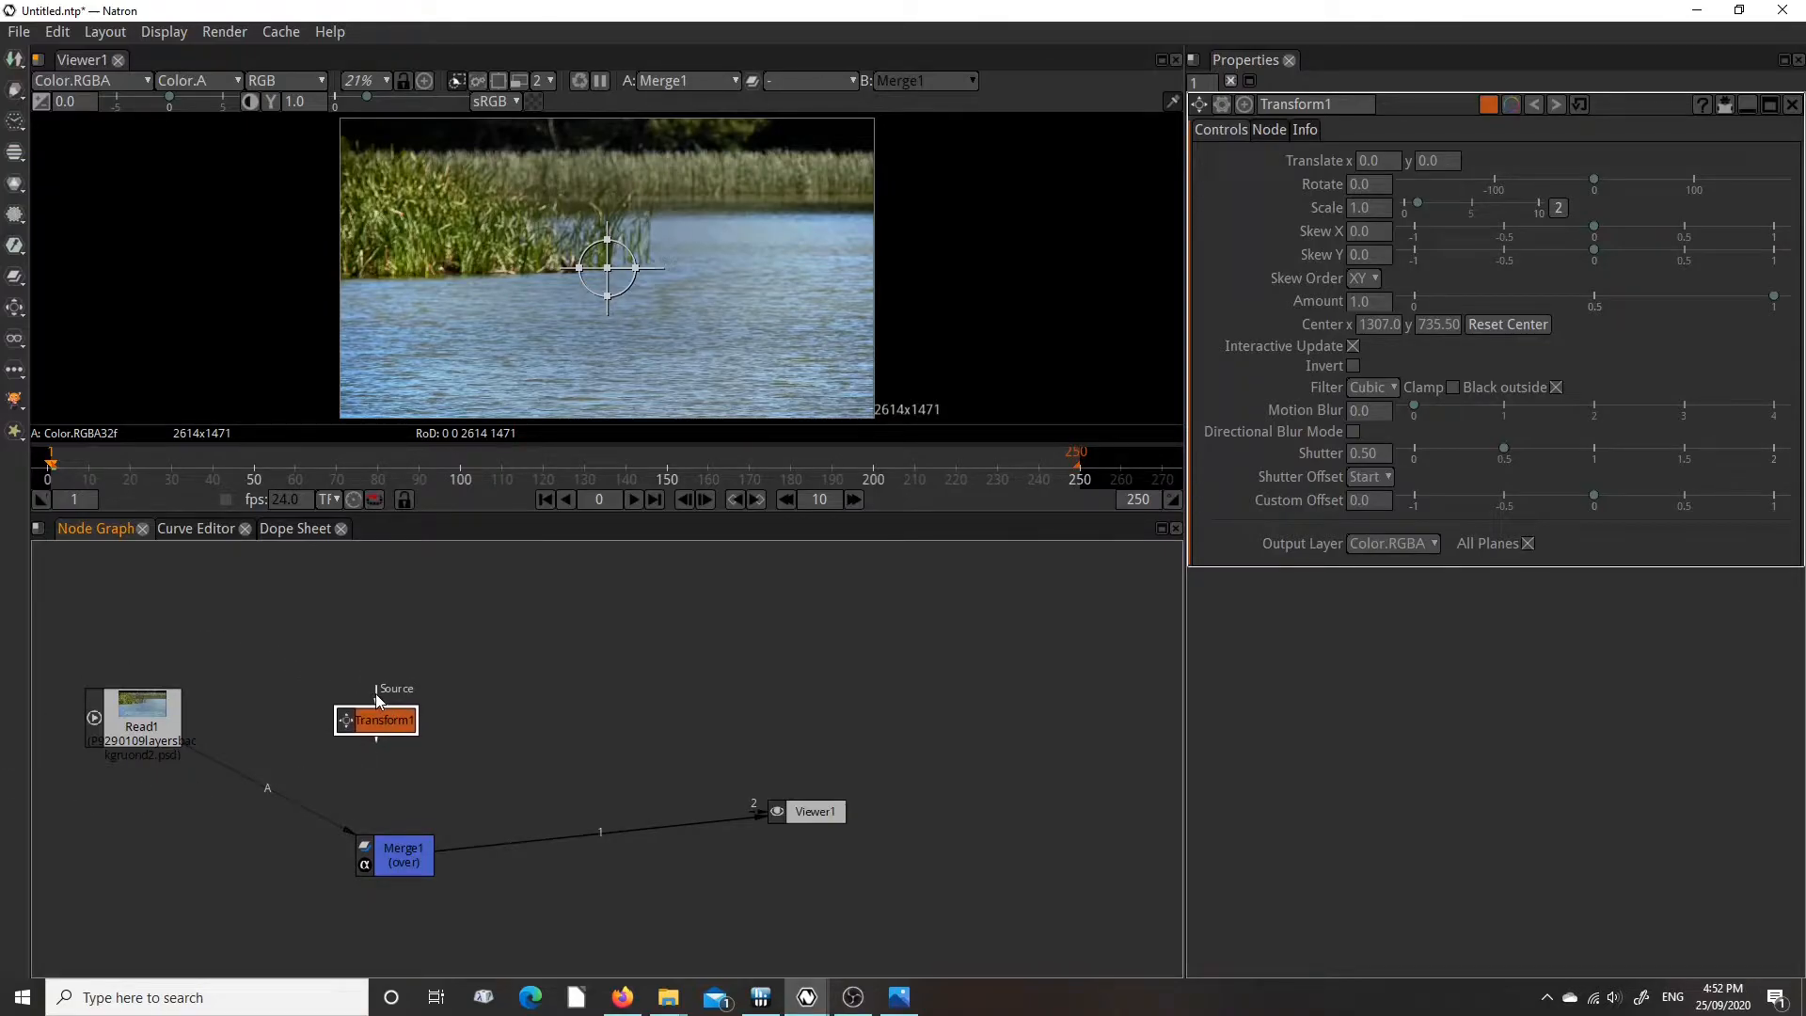
{"action": "left_click_drag", "start_coordinate": [348, 664], "coordinate": [155, 715]}
{"action": "left_click_drag", "start_coordinate": [391, 852], "coordinate": [391, 852]}
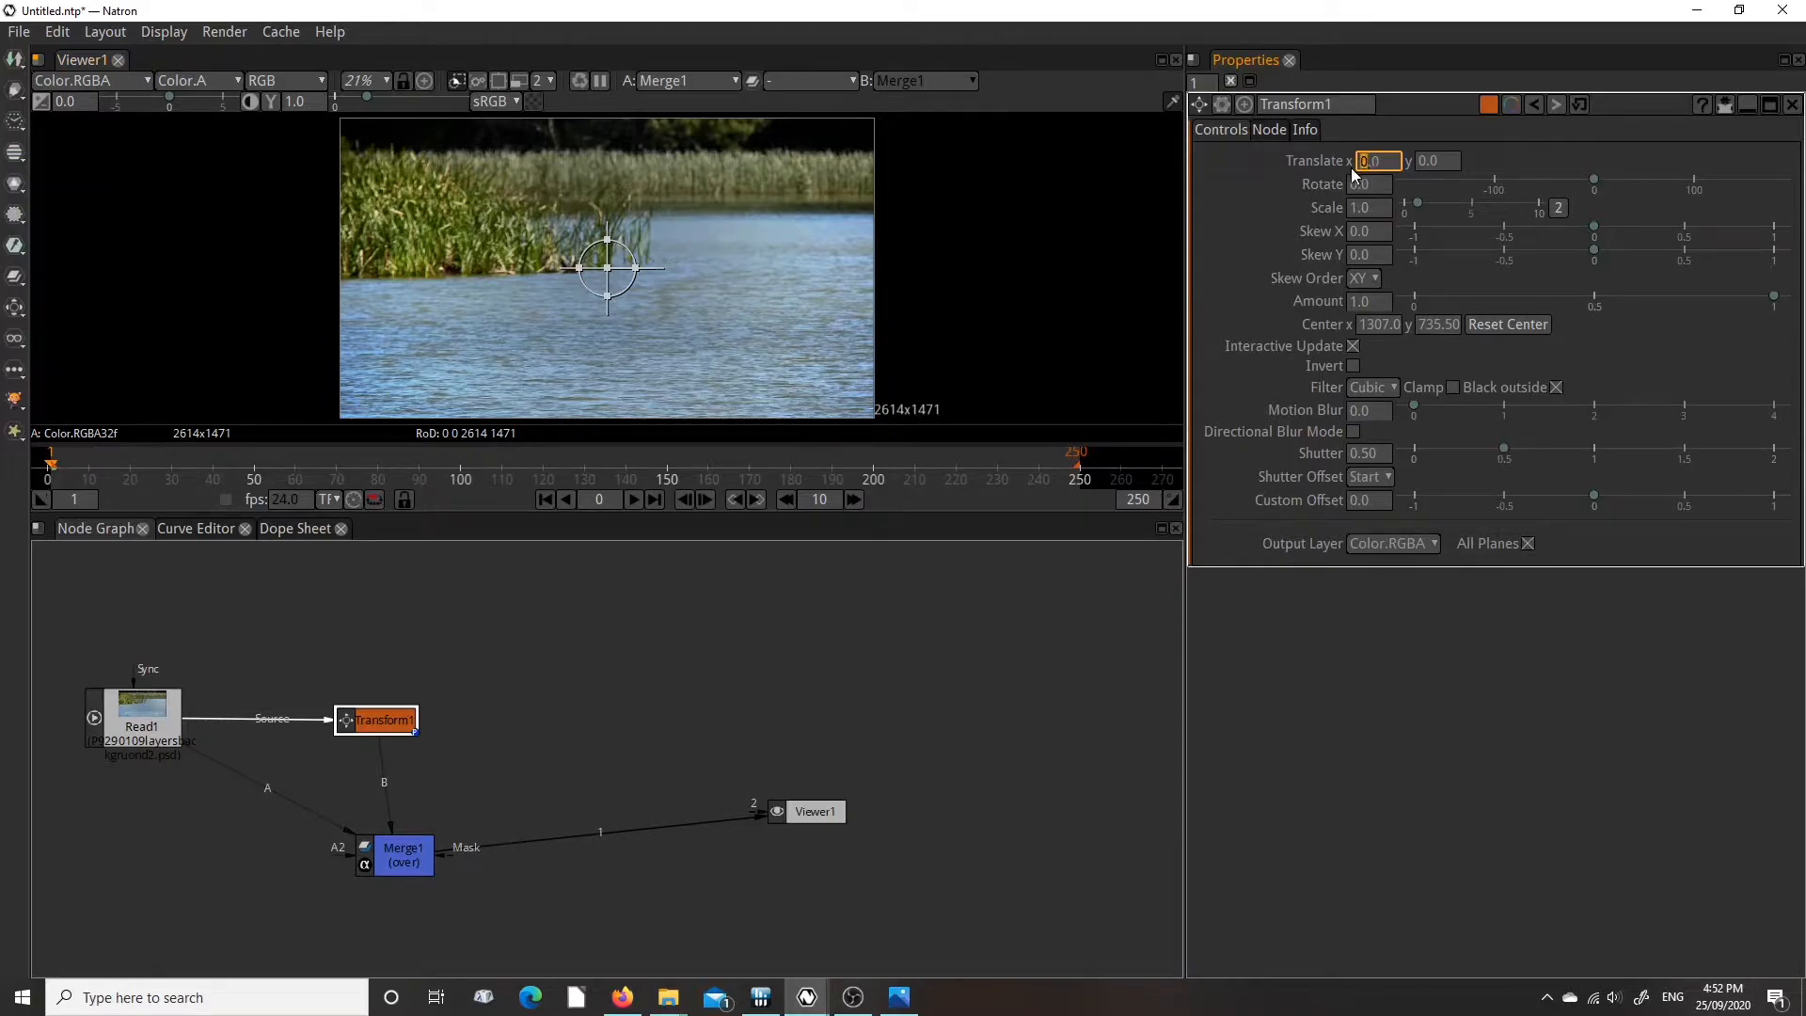
{"action": "type", "text": "1307"}
{"action": "key", "text": "Return"}
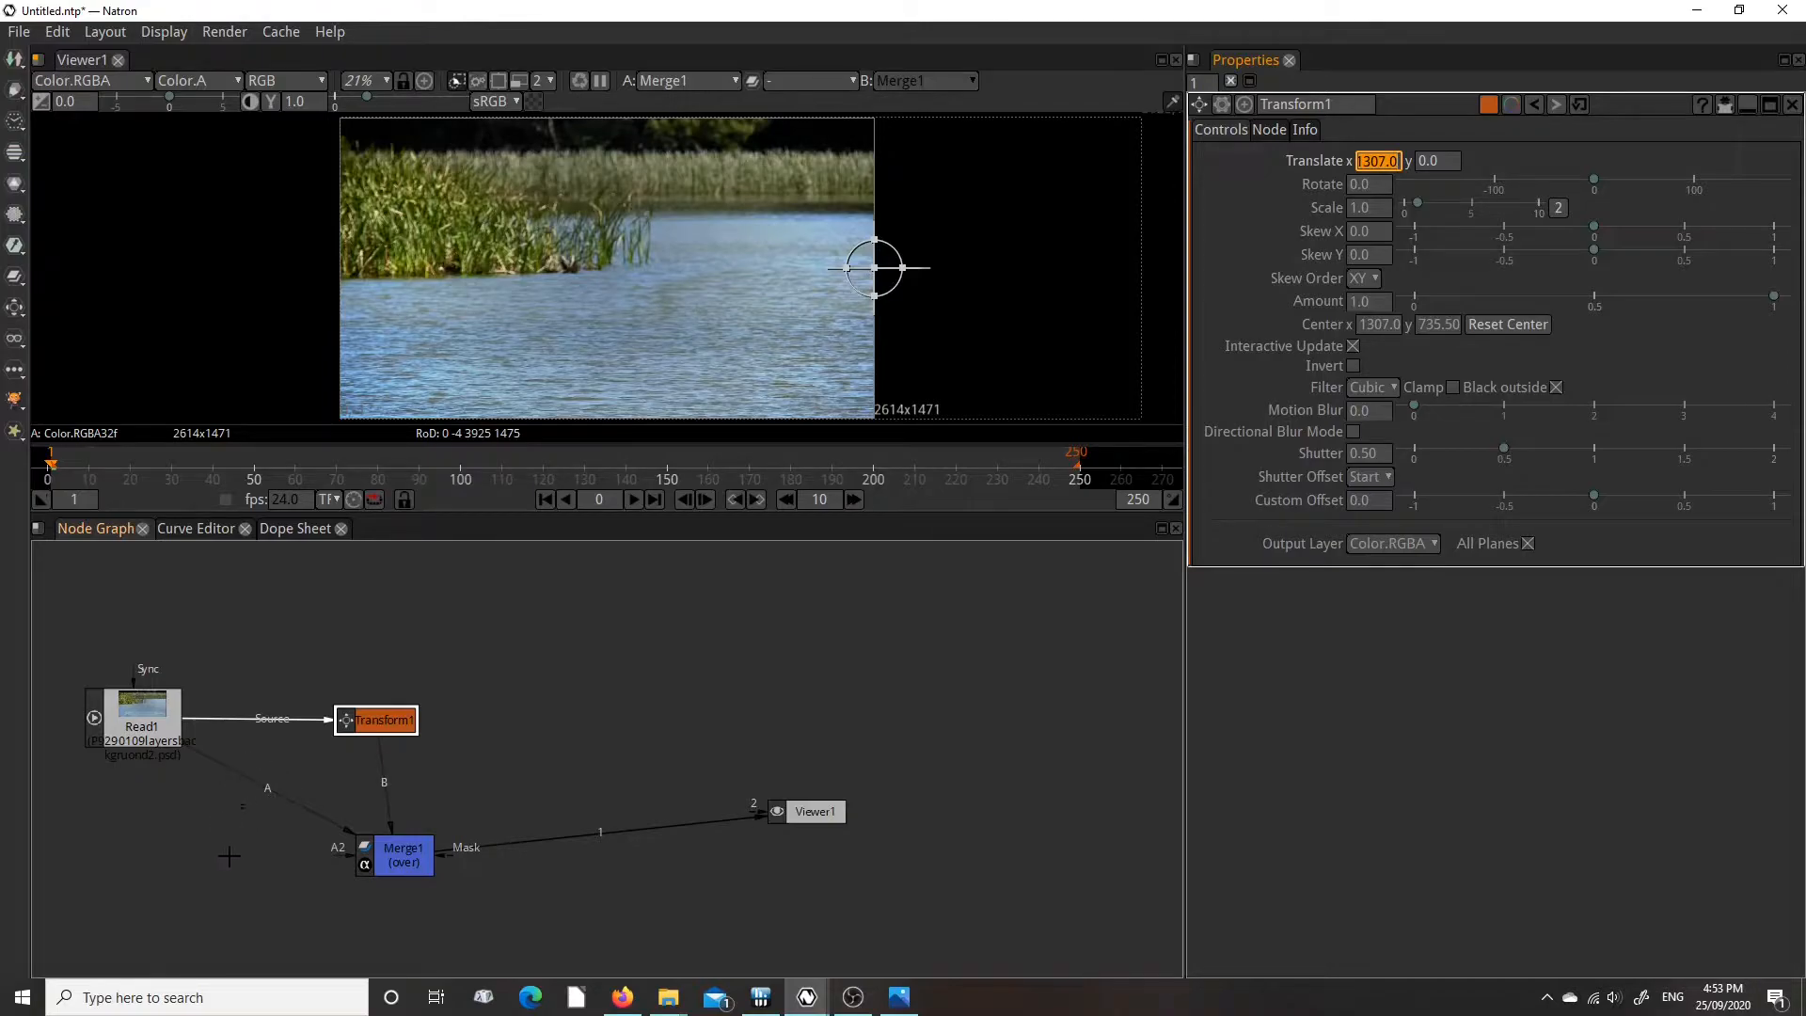
Duplicate Transform1 and connect the copy between Read1 and the A input of Merge1 in place of the direct link.
{"action": "left_click_drag", "start_coordinate": [370, 733], "coordinate": [371, 731]}
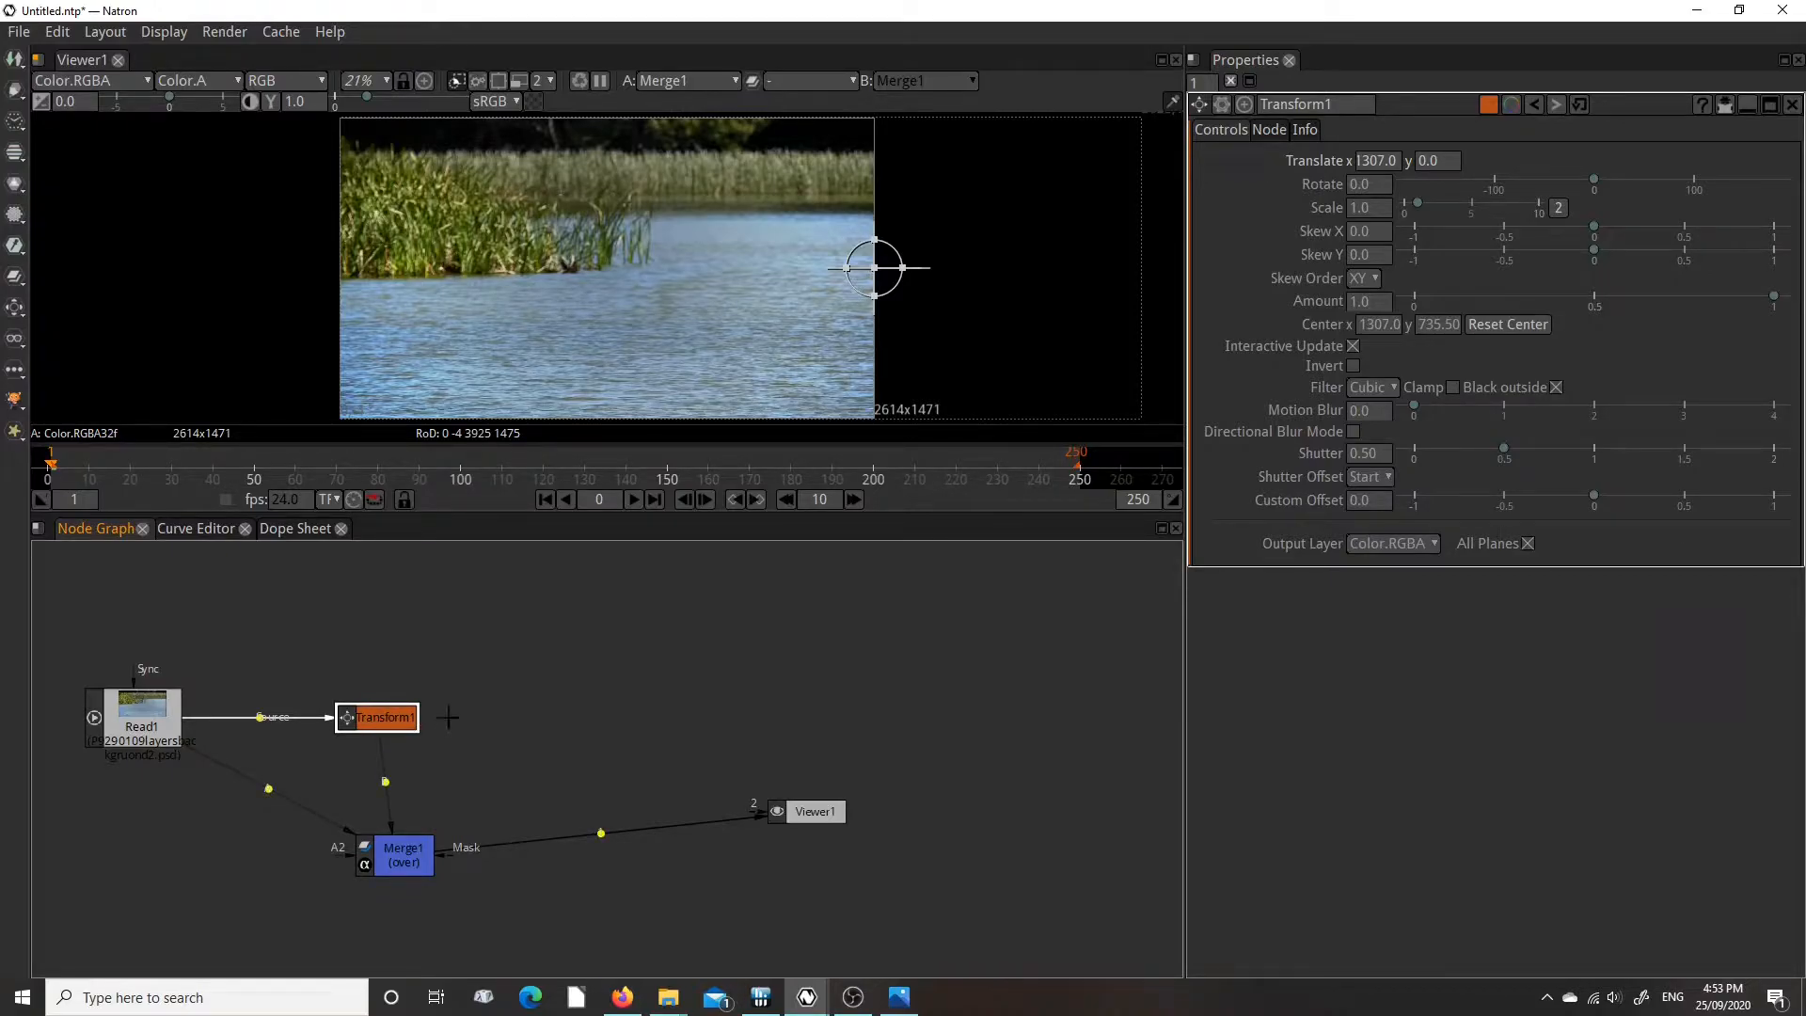
{"action": "key", "text": "ctrl+v"}
{"action": "left_click_drag", "start_coordinate": [500, 736], "coordinate": [203, 847]}
{"action": "left_click_drag", "start_coordinate": [284, 796], "coordinate": [287, 880]}
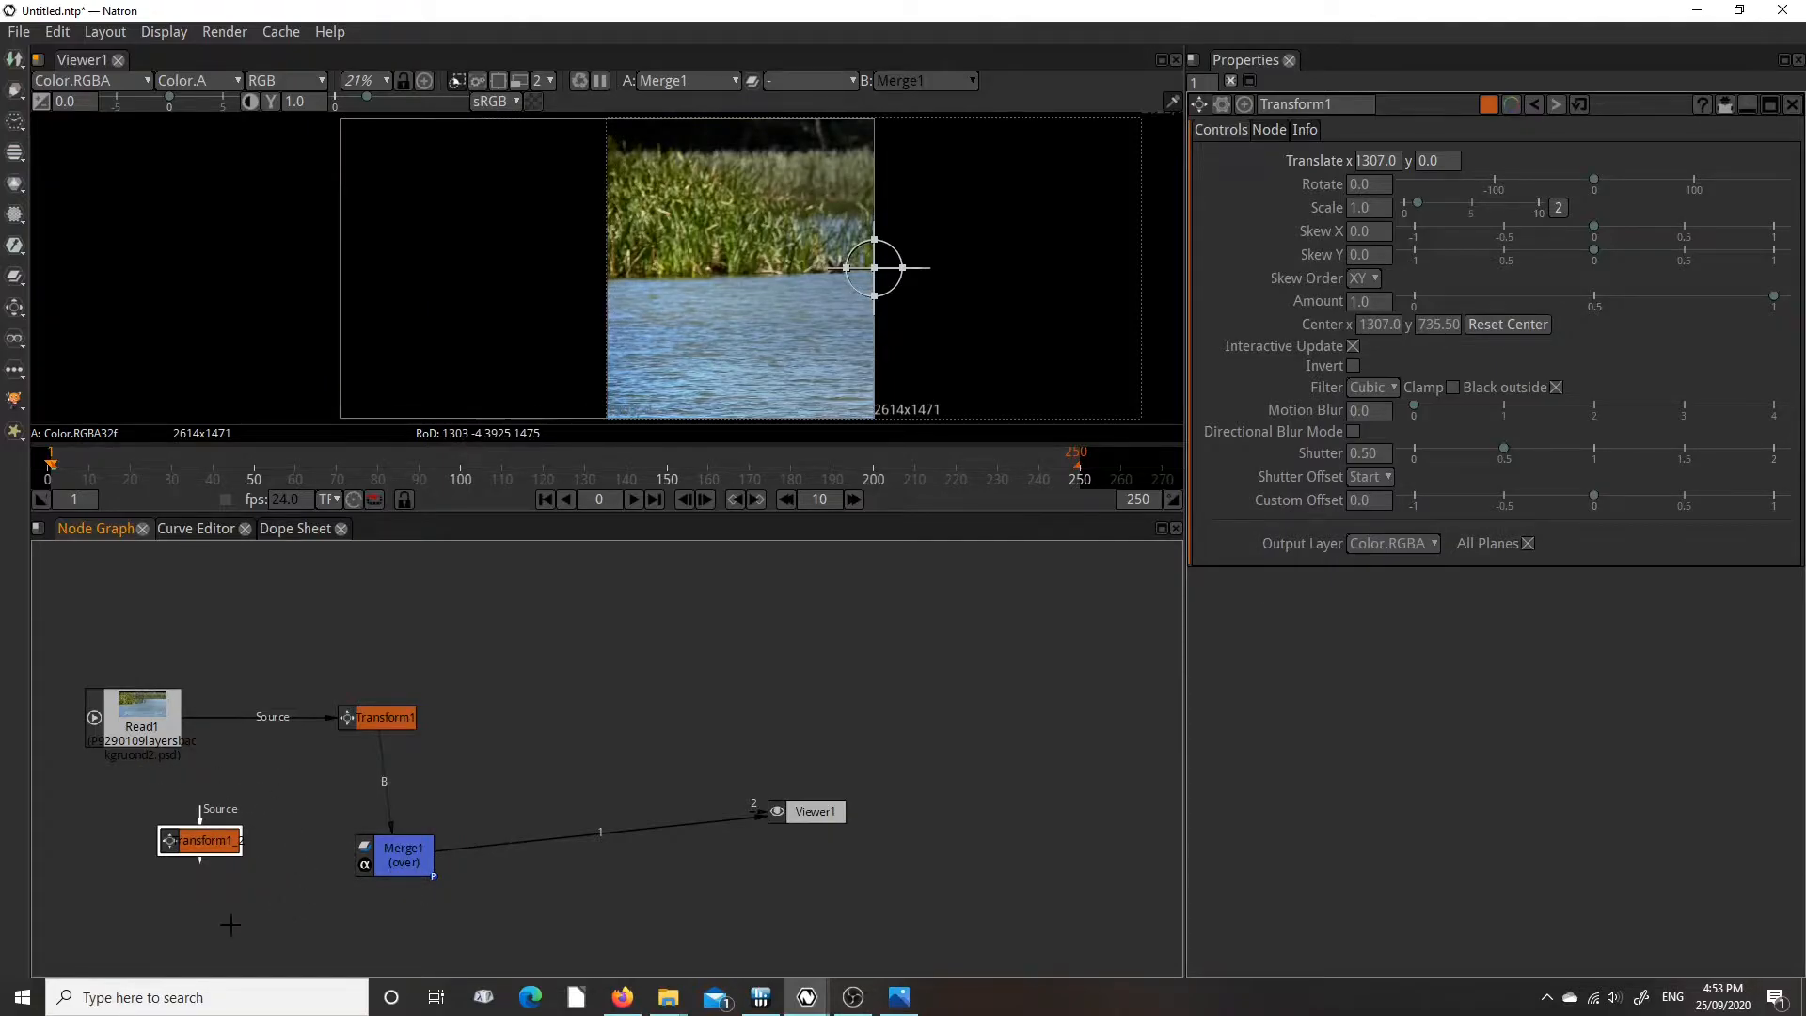
{"action": "left_click_drag", "start_coordinate": [201, 866], "coordinate": [374, 851]}
{"action": "left_click_drag", "start_coordinate": [200, 815], "coordinate": [158, 745]}
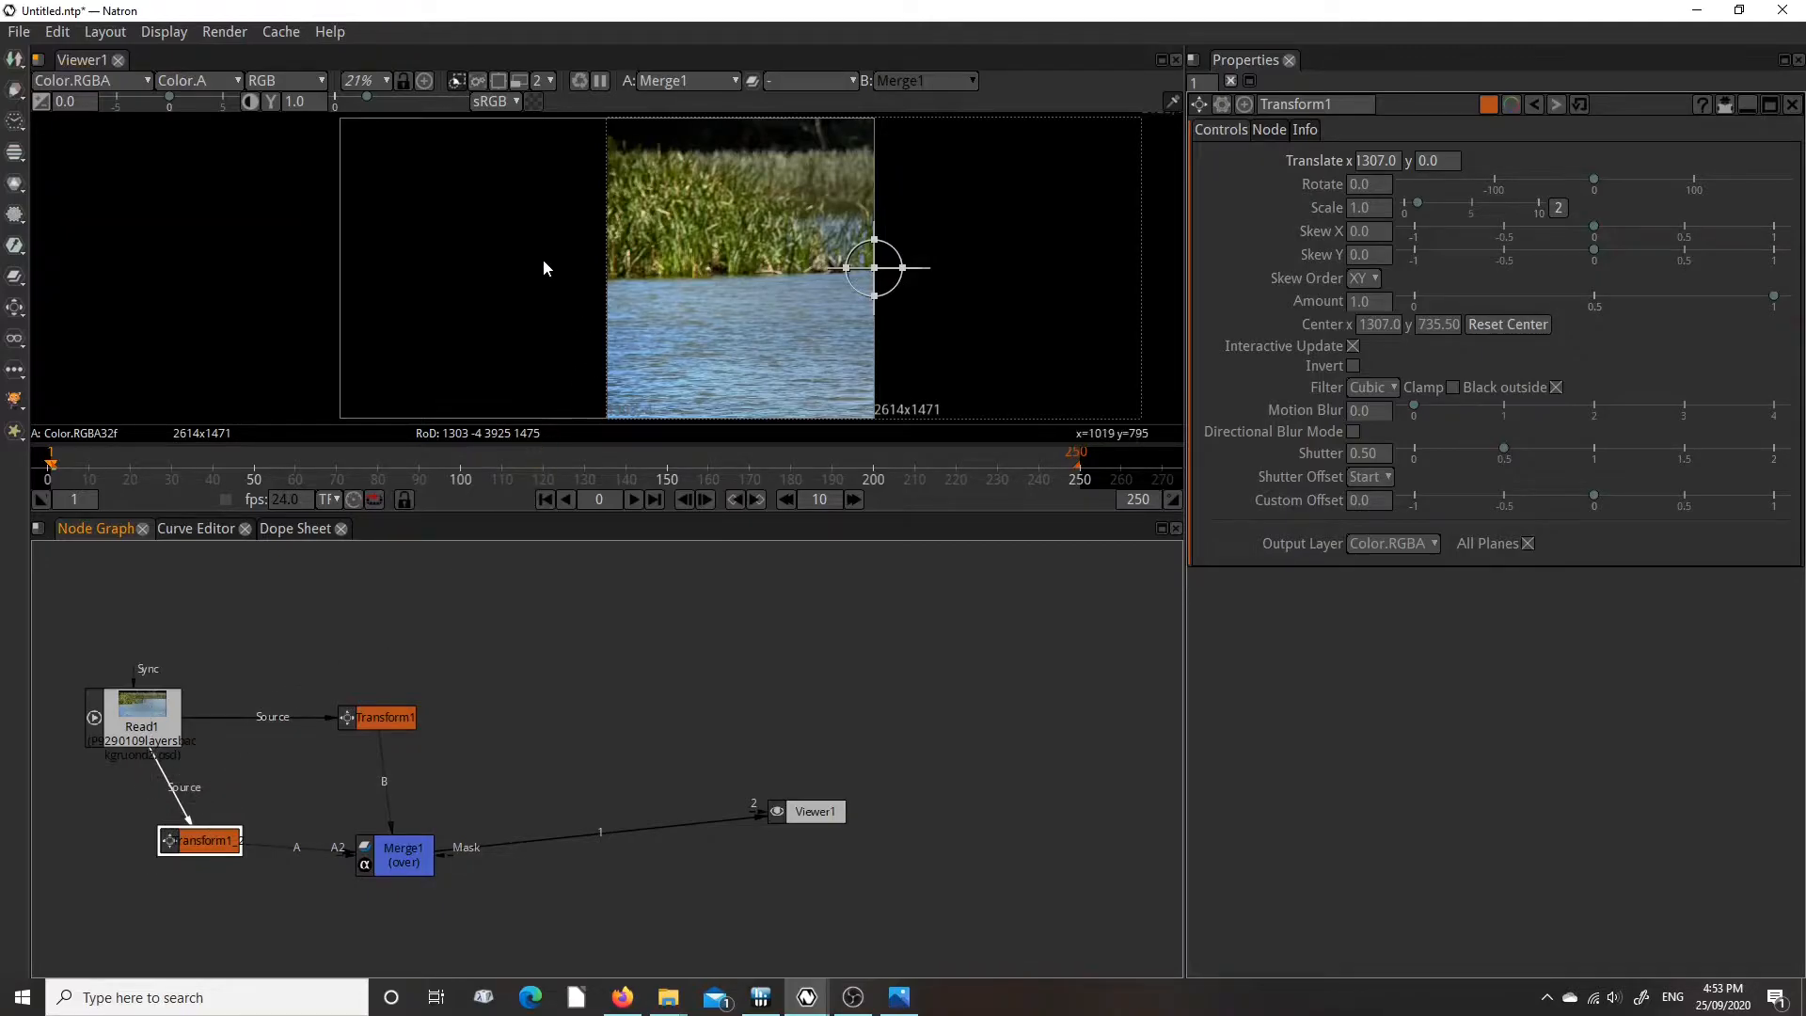
Set the duplicated Transform node's X translation to -1307 and place the node below Read1.
{"action": "left_click_drag", "start_coordinate": [198, 850], "coordinate": [201, 863]}
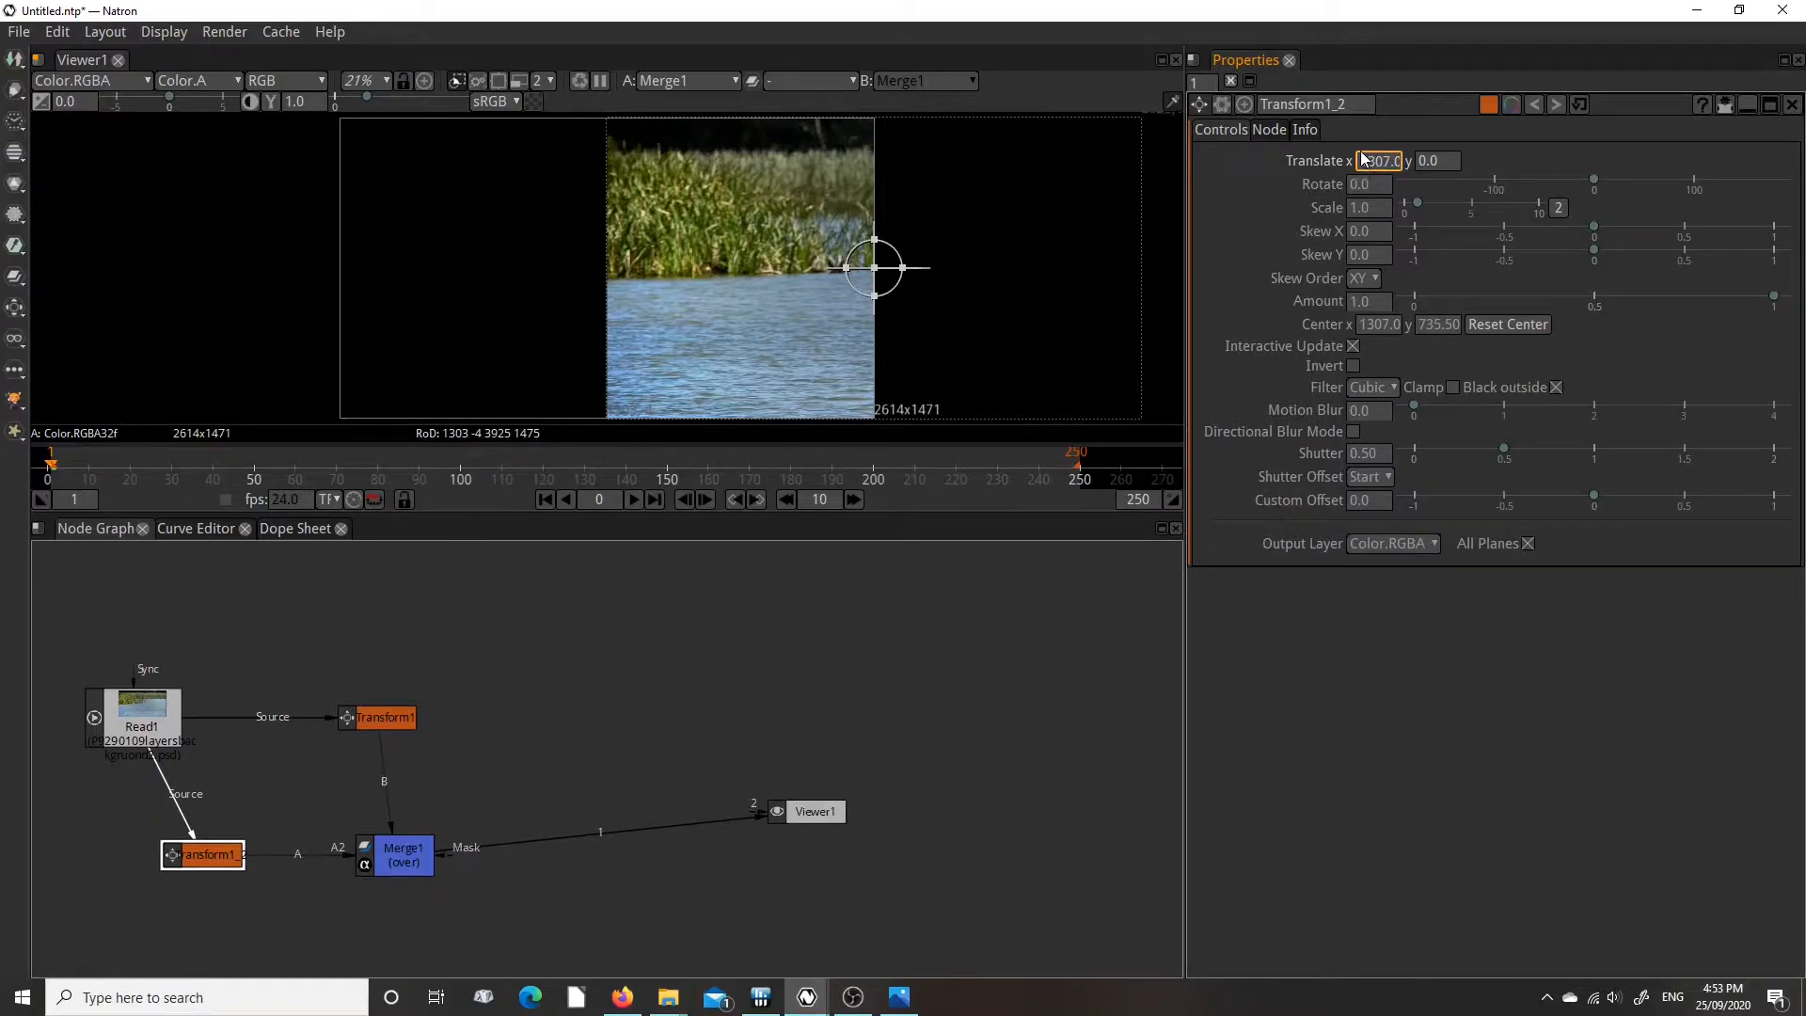
{"action": "type", "text": "-"}
{"action": "key", "text": "Return"}
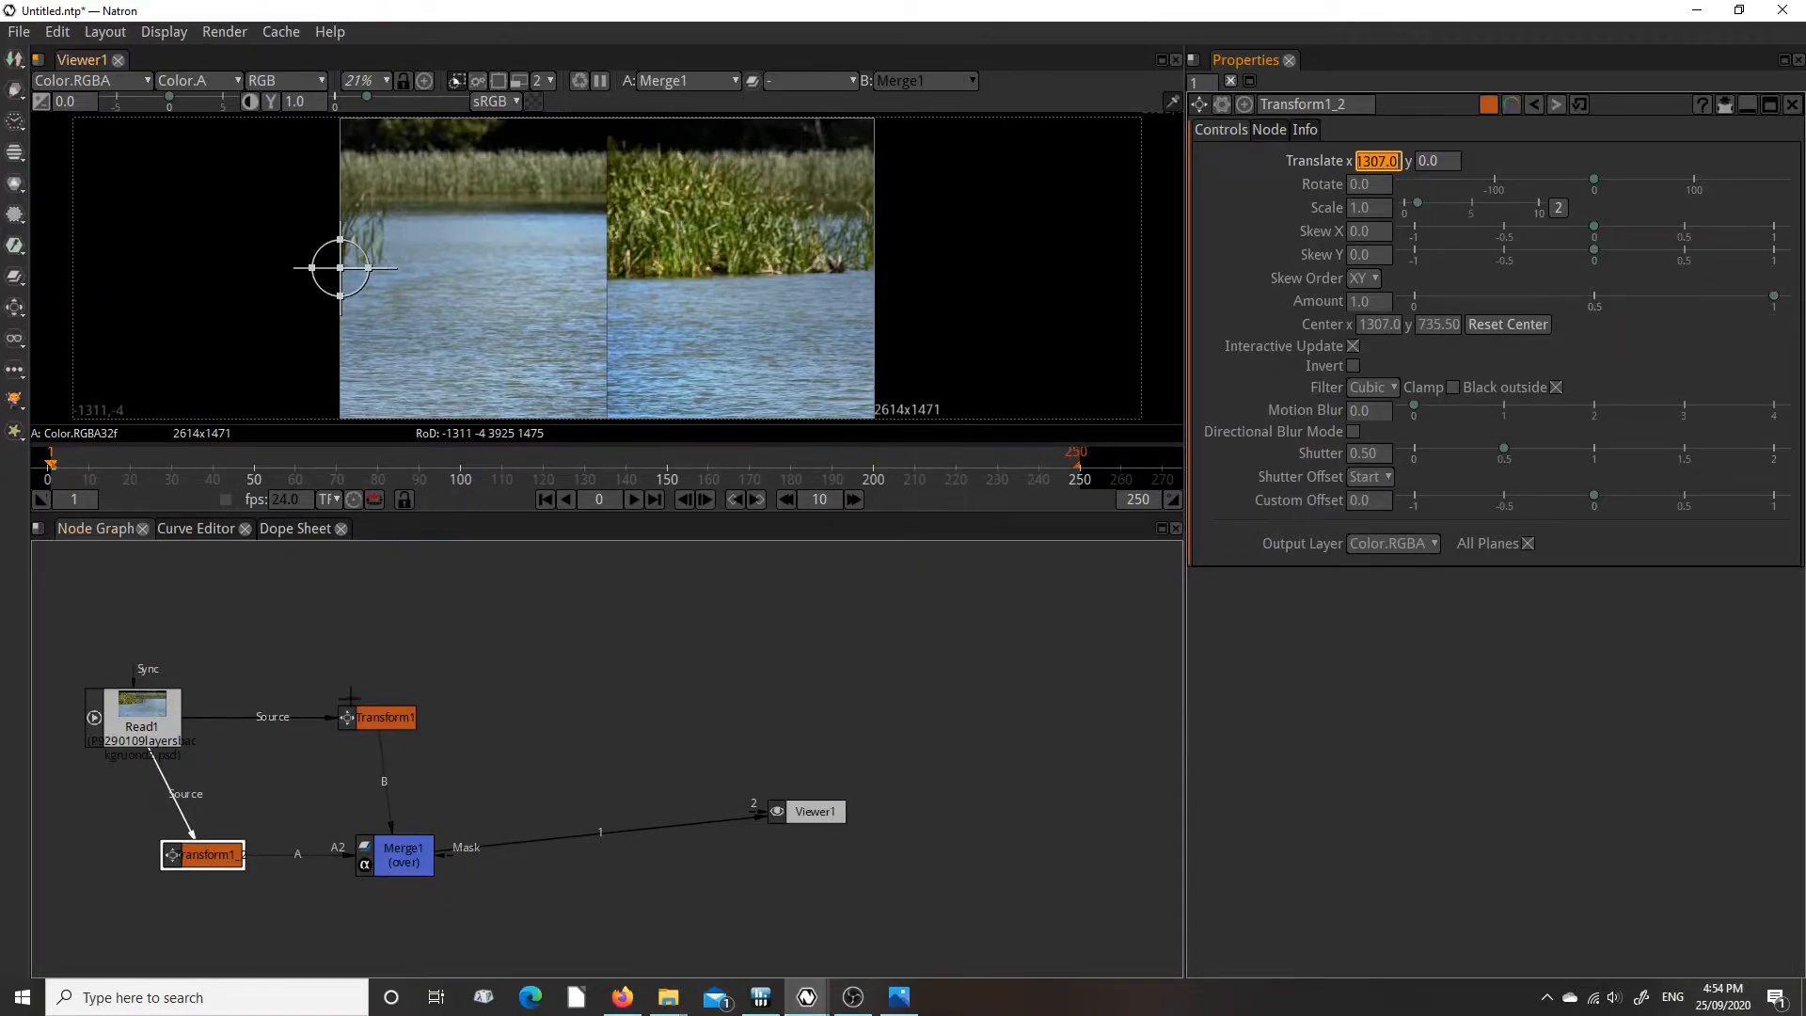
{"action": "left_click_drag", "start_coordinate": [209, 851], "coordinate": [141, 886]}
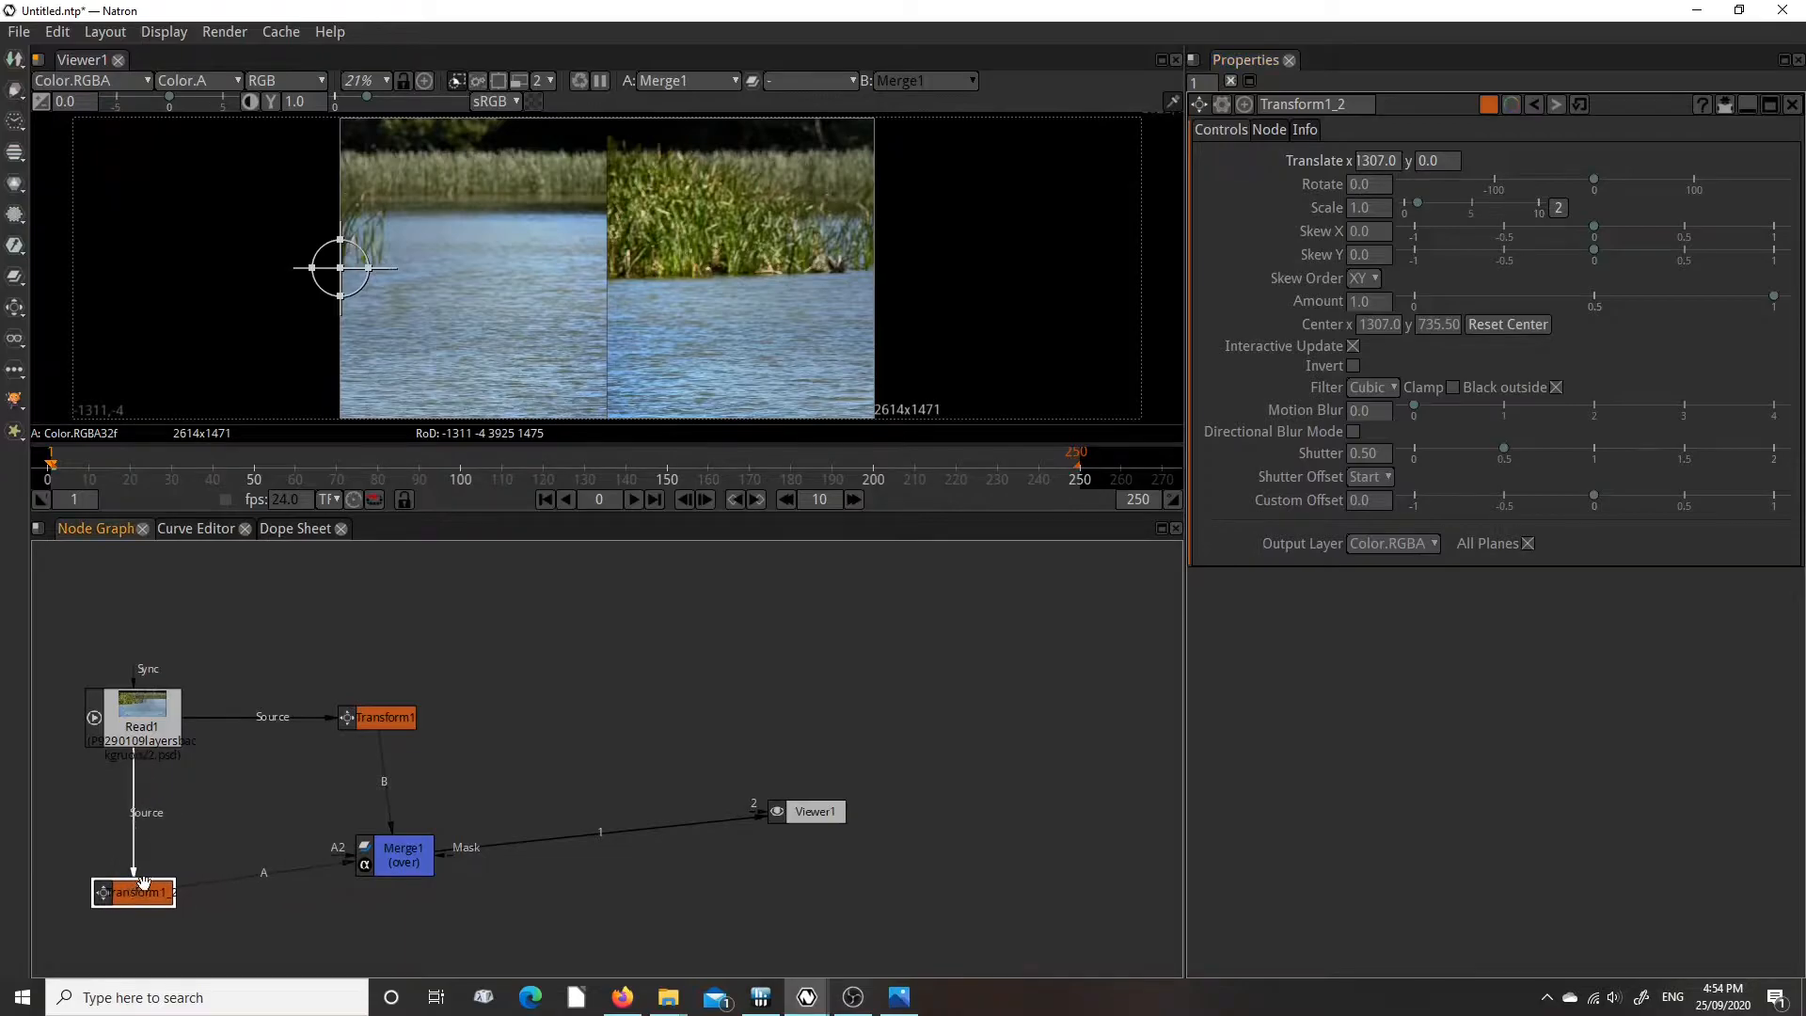
Add a Mirror node after the duplicated Transform node below Read1.
{"action": "right_click", "coordinate": [541, 679]}
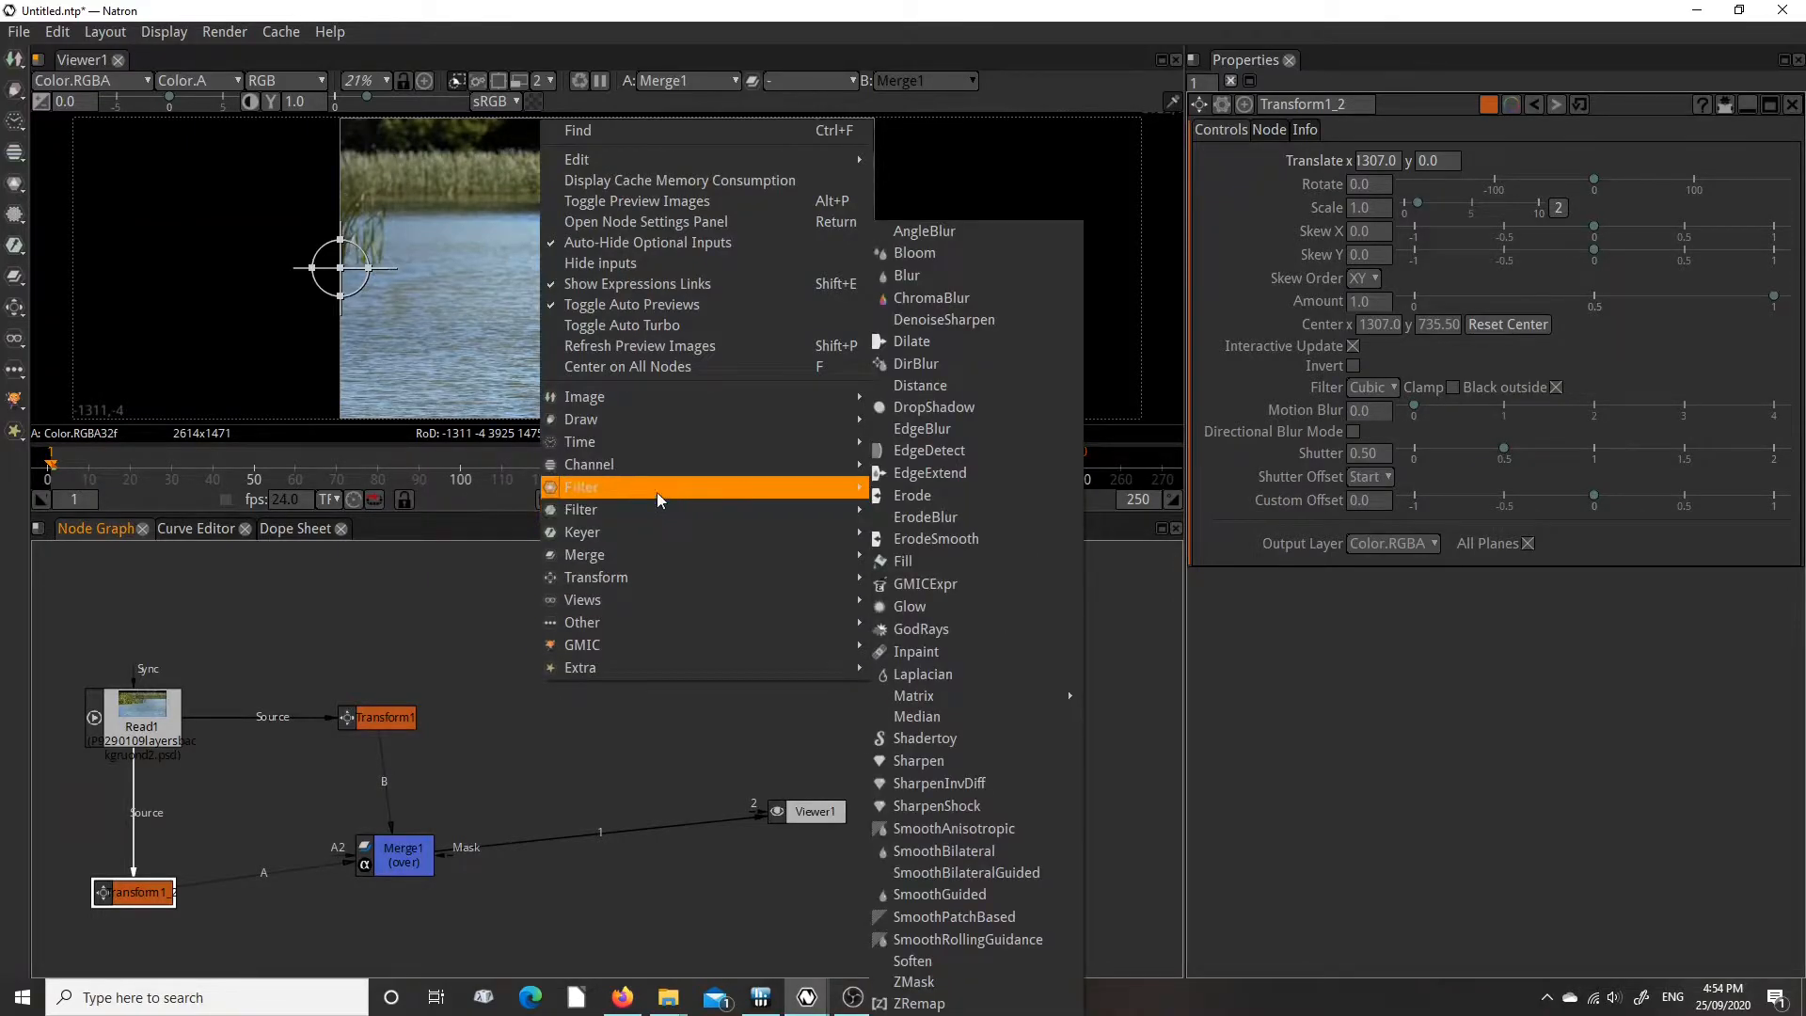
{"action": "mouse_move", "coordinate": [660, 465]}
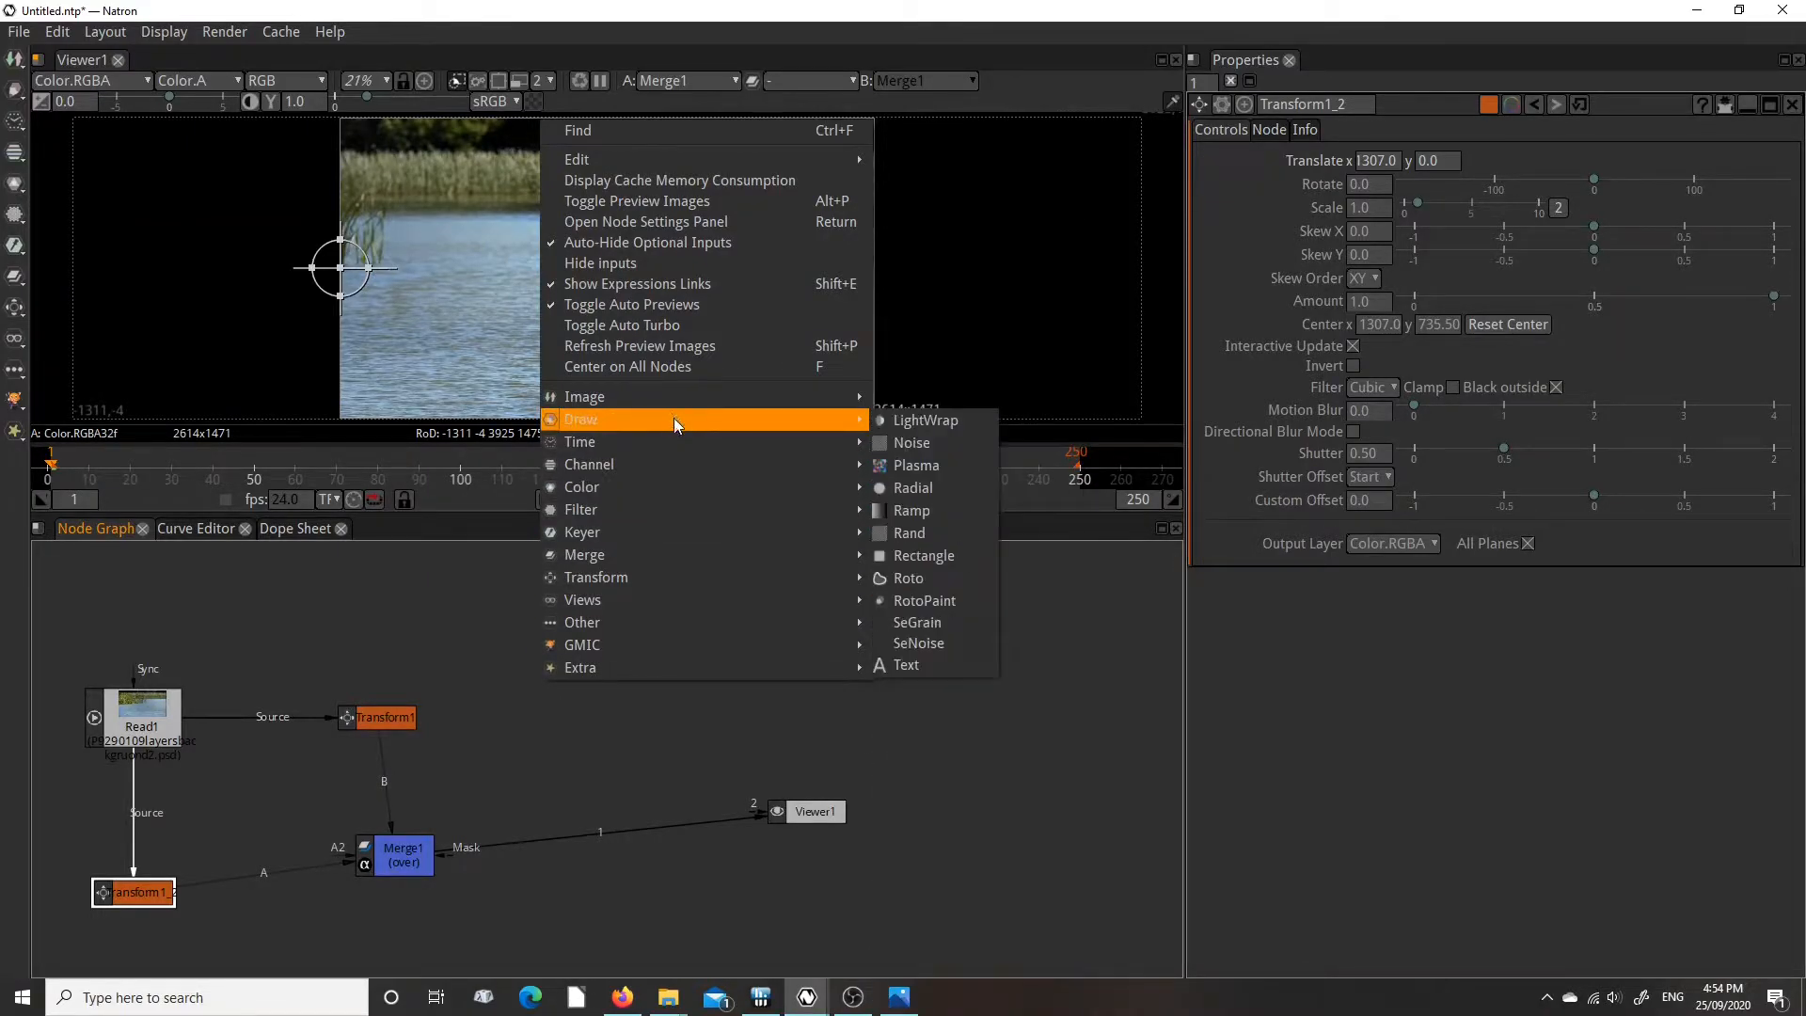
{"action": "mouse_move", "coordinate": [680, 397]}
{"action": "mouse_move", "coordinate": [655, 575]}
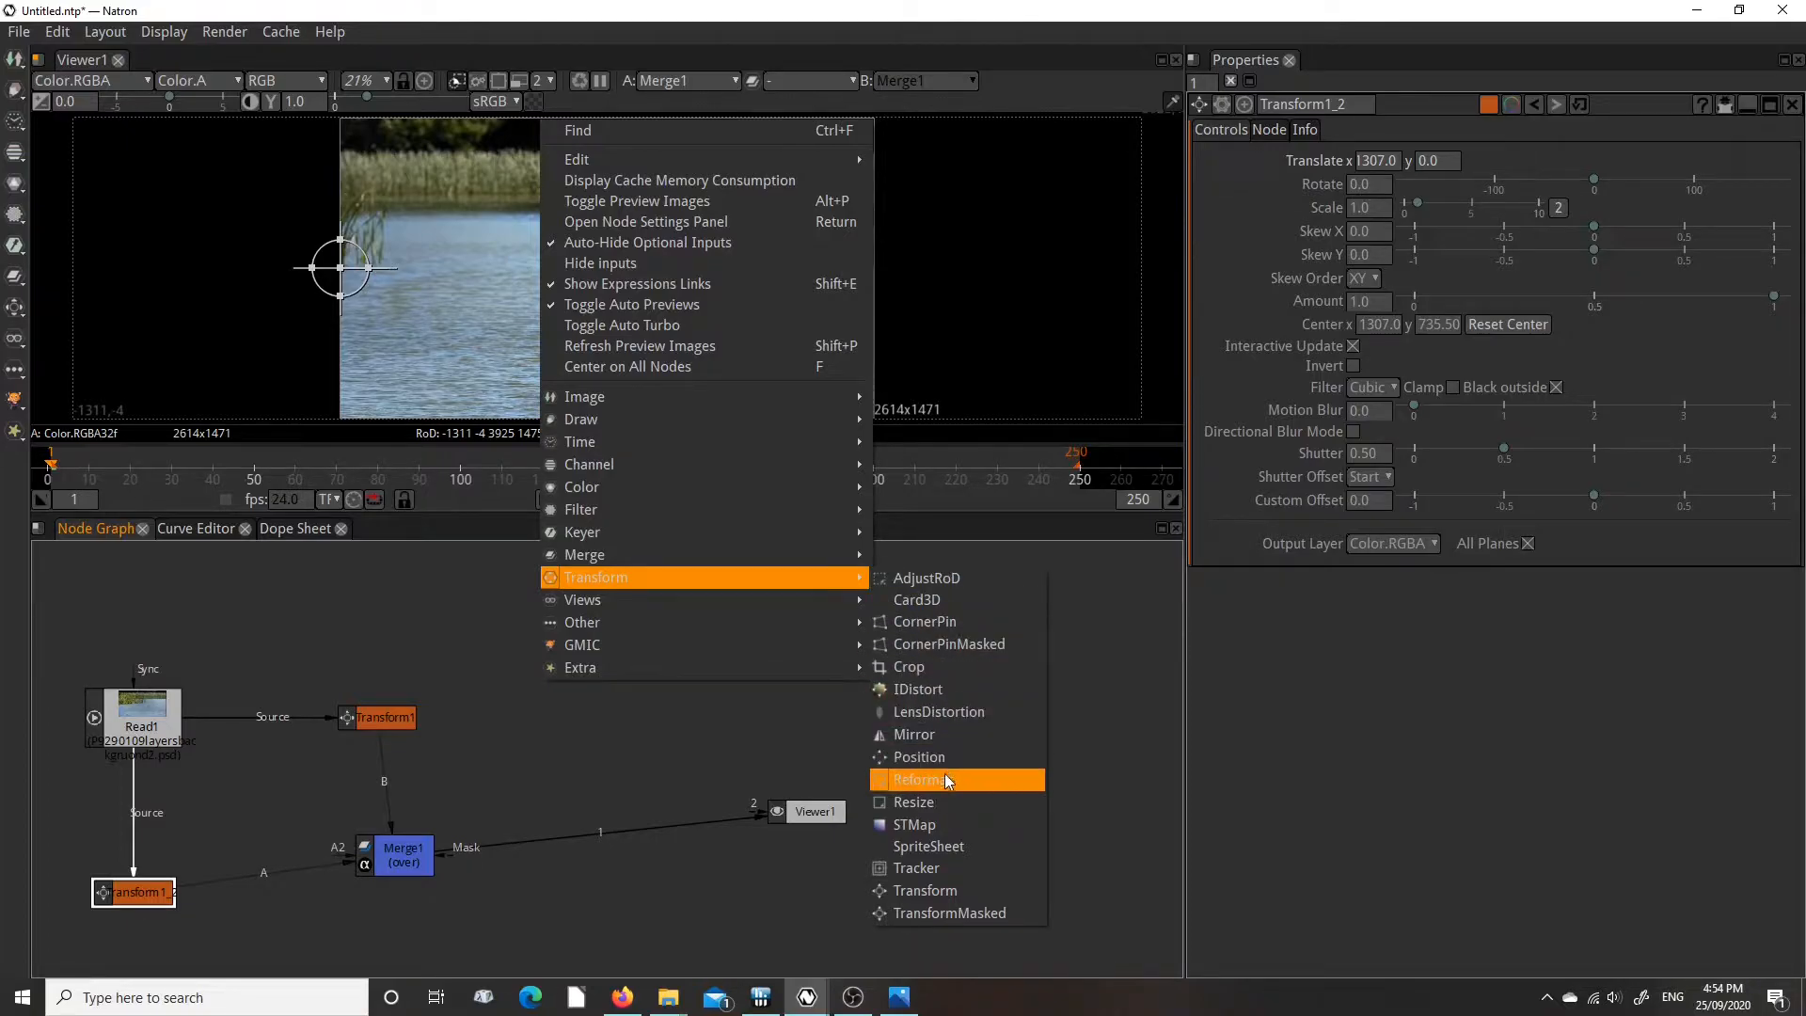
{"action": "left_click", "coordinate": [921, 733]}
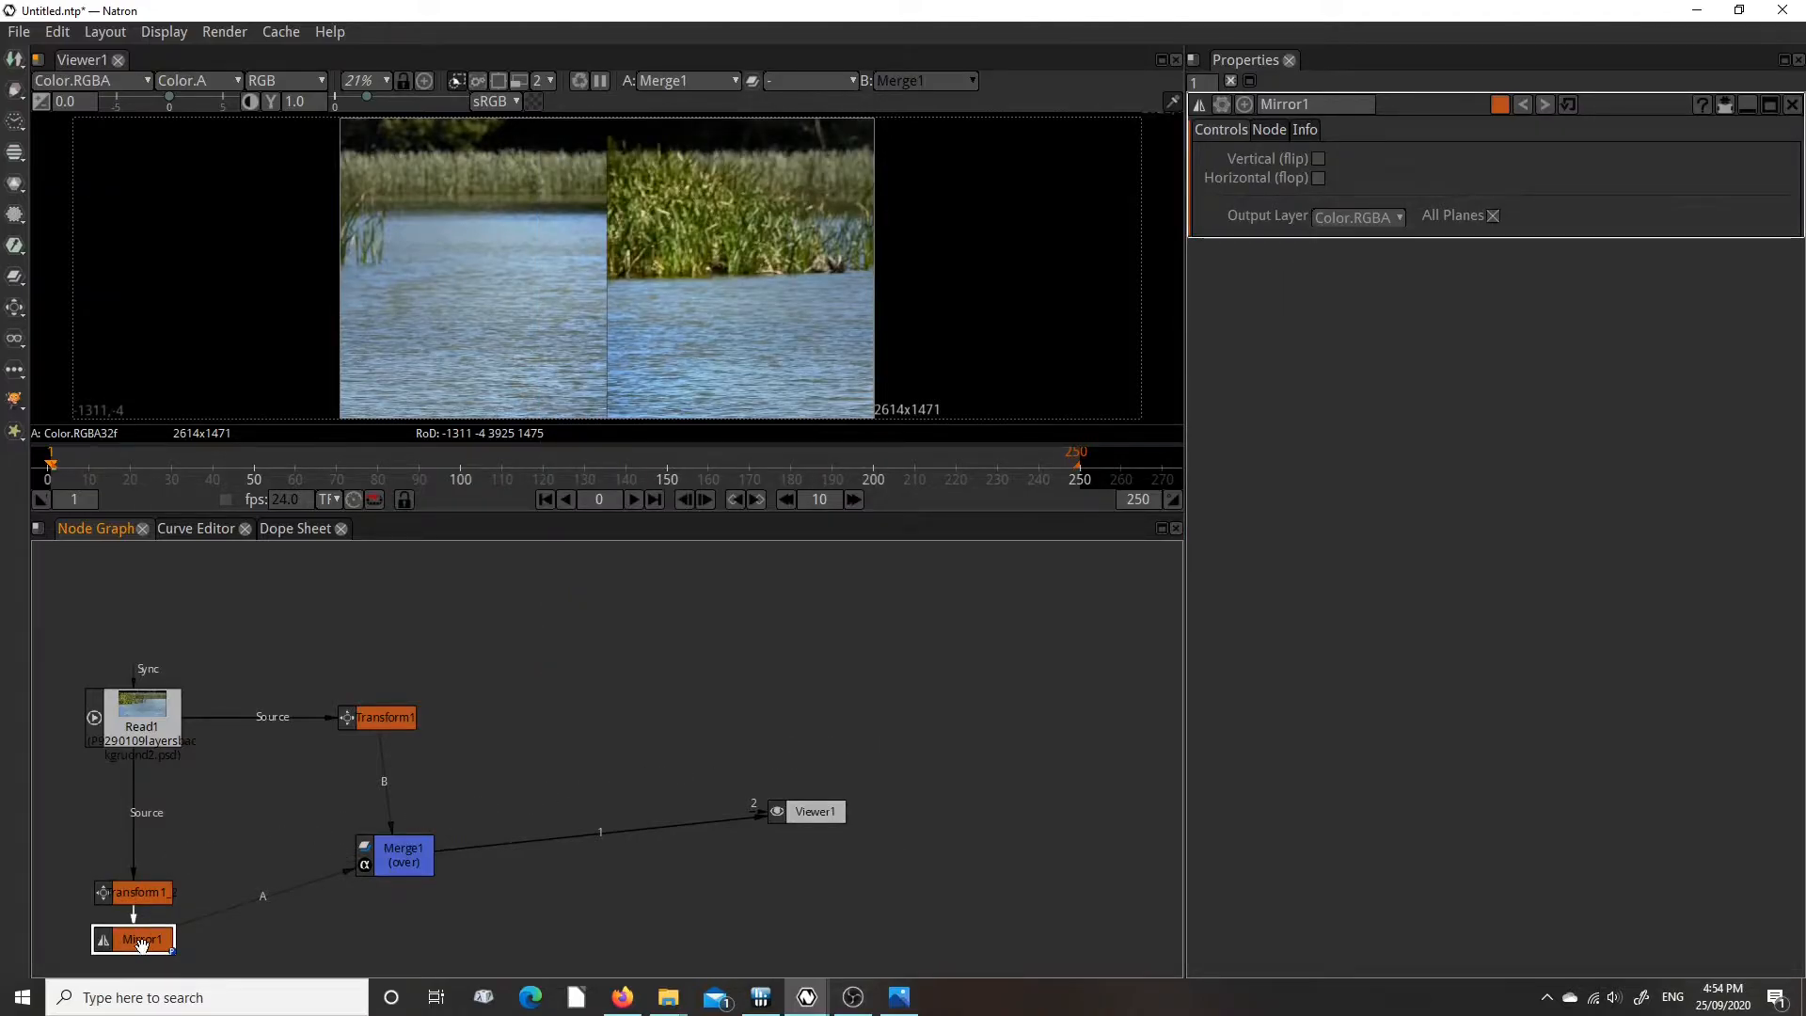
Detach Mirror1 from its current link and insert it between Read1 and the duplicated Transform node.
{"action": "left_click_drag", "start_coordinate": [138, 944], "coordinate": [289, 929]}
{"action": "left_click_drag", "start_coordinate": [133, 907], "coordinate": [380, 850]}
{"action": "left_click_drag", "start_coordinate": [263, 830], "coordinate": [243, 807]}
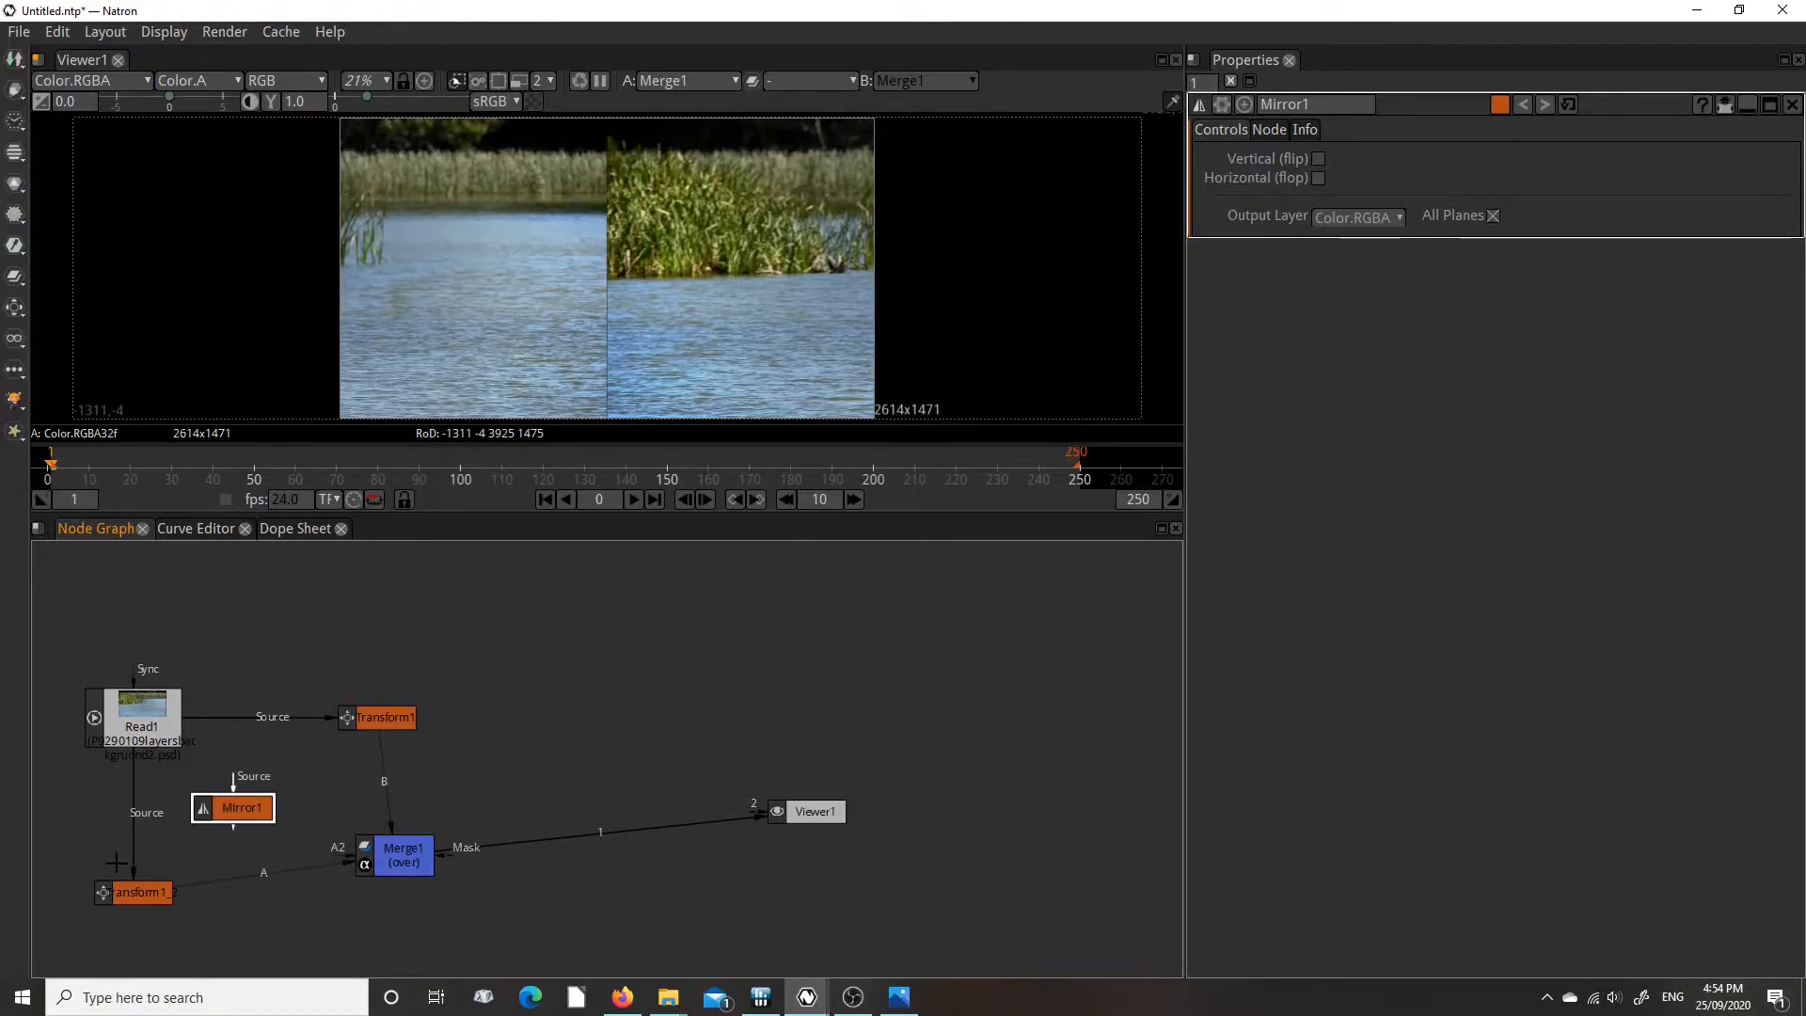
{"action": "key", "text": "ctrl"}
{"action": "left_click_drag", "start_coordinate": [190, 810], "coordinate": [137, 813]}
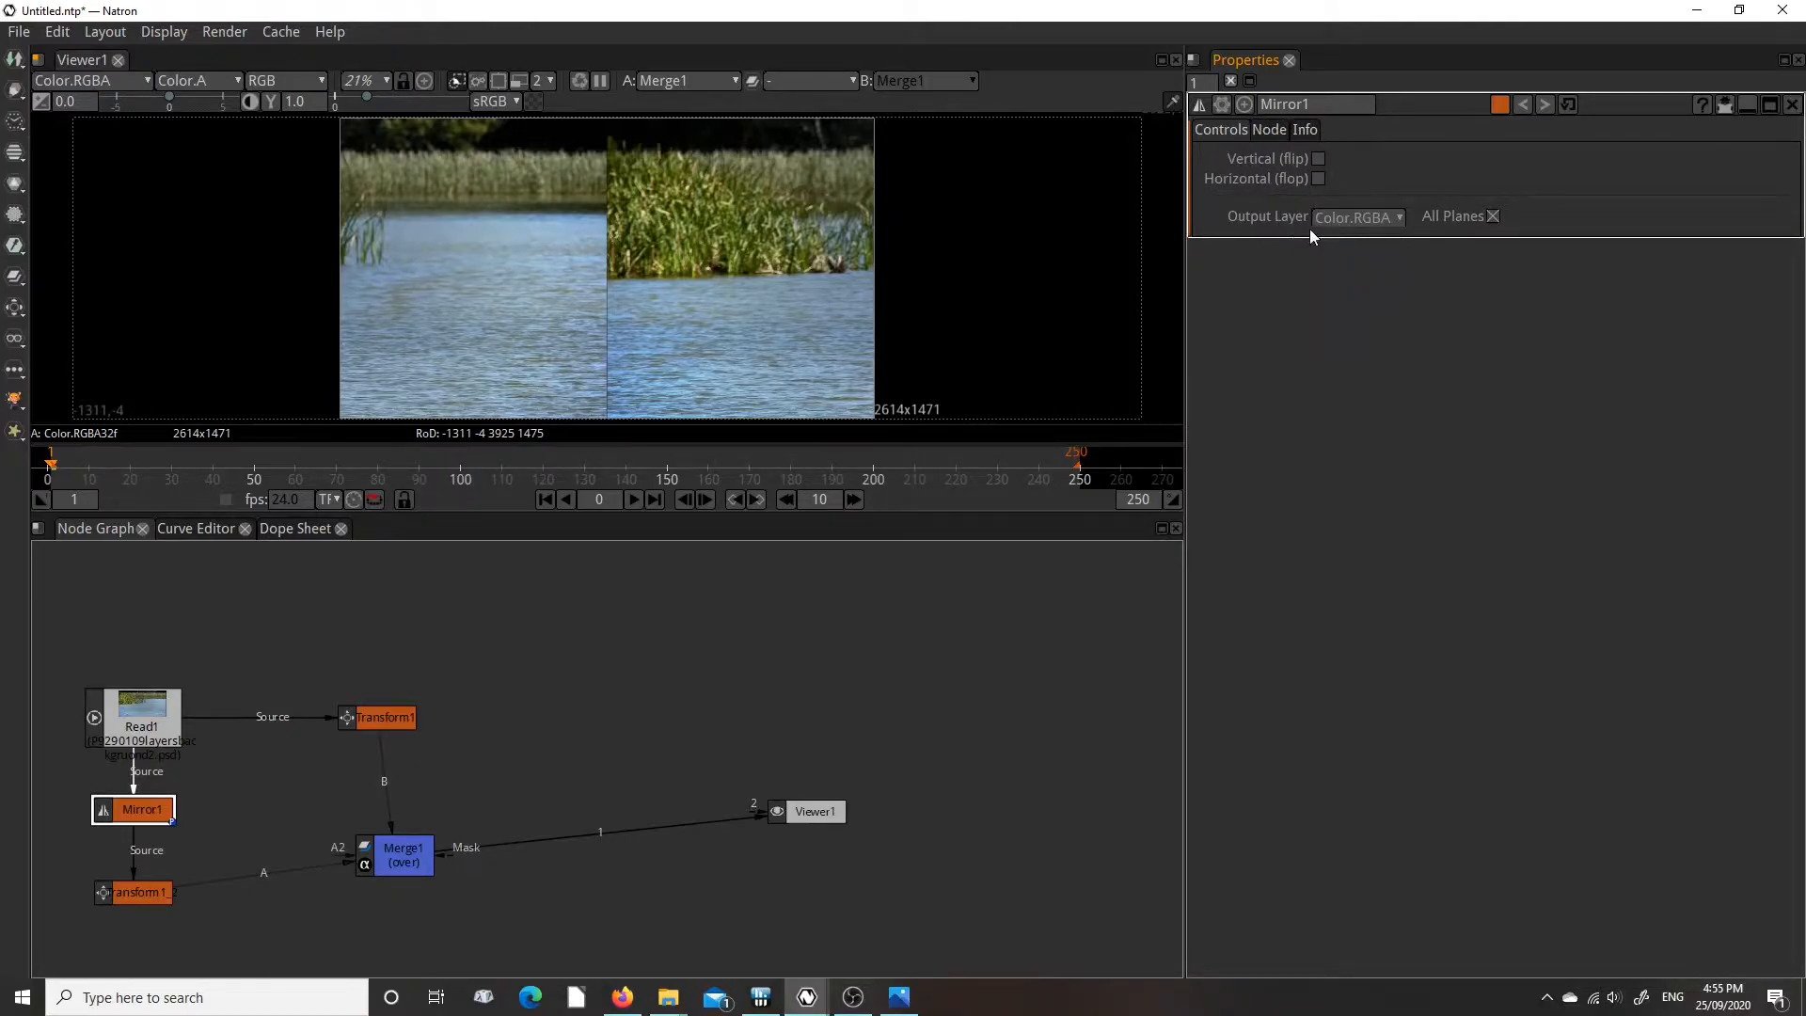
Enable horizontal flop on Mirror1, trying vertical flip and leaving it off.
{"action": "left_click", "coordinate": [1318, 179]}
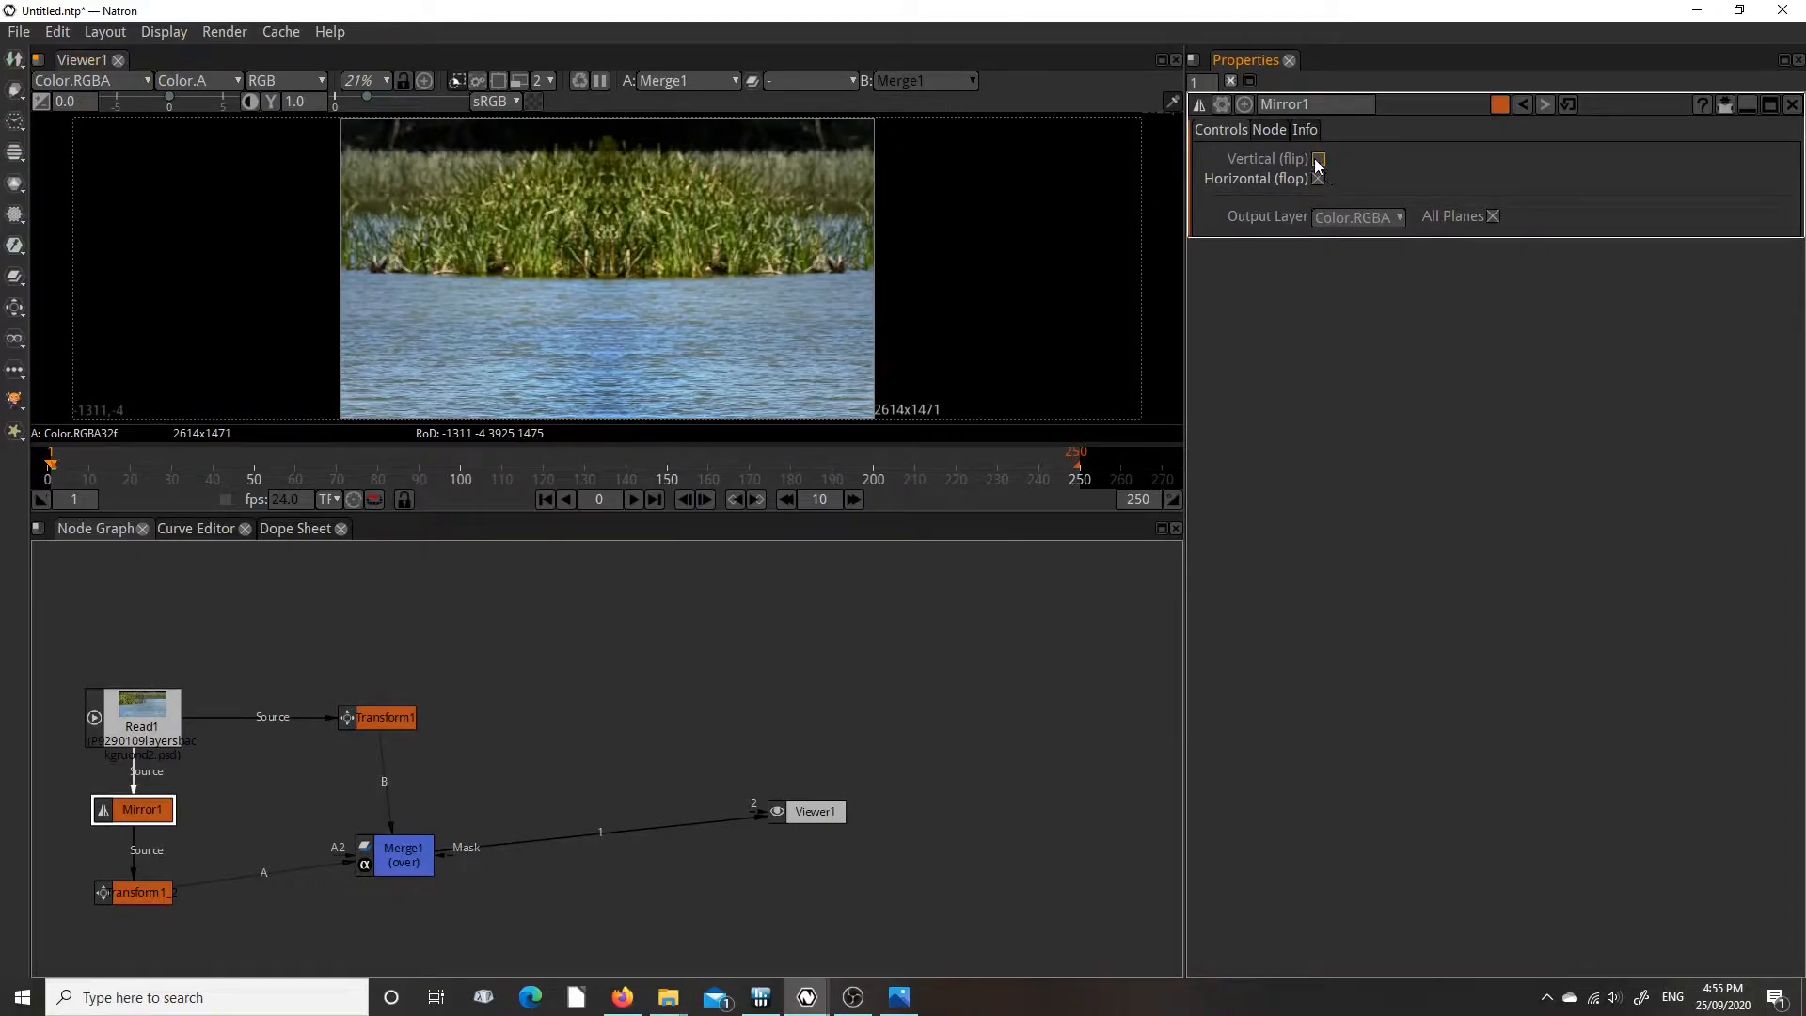
{"action": "left_click", "coordinate": [1318, 160]}
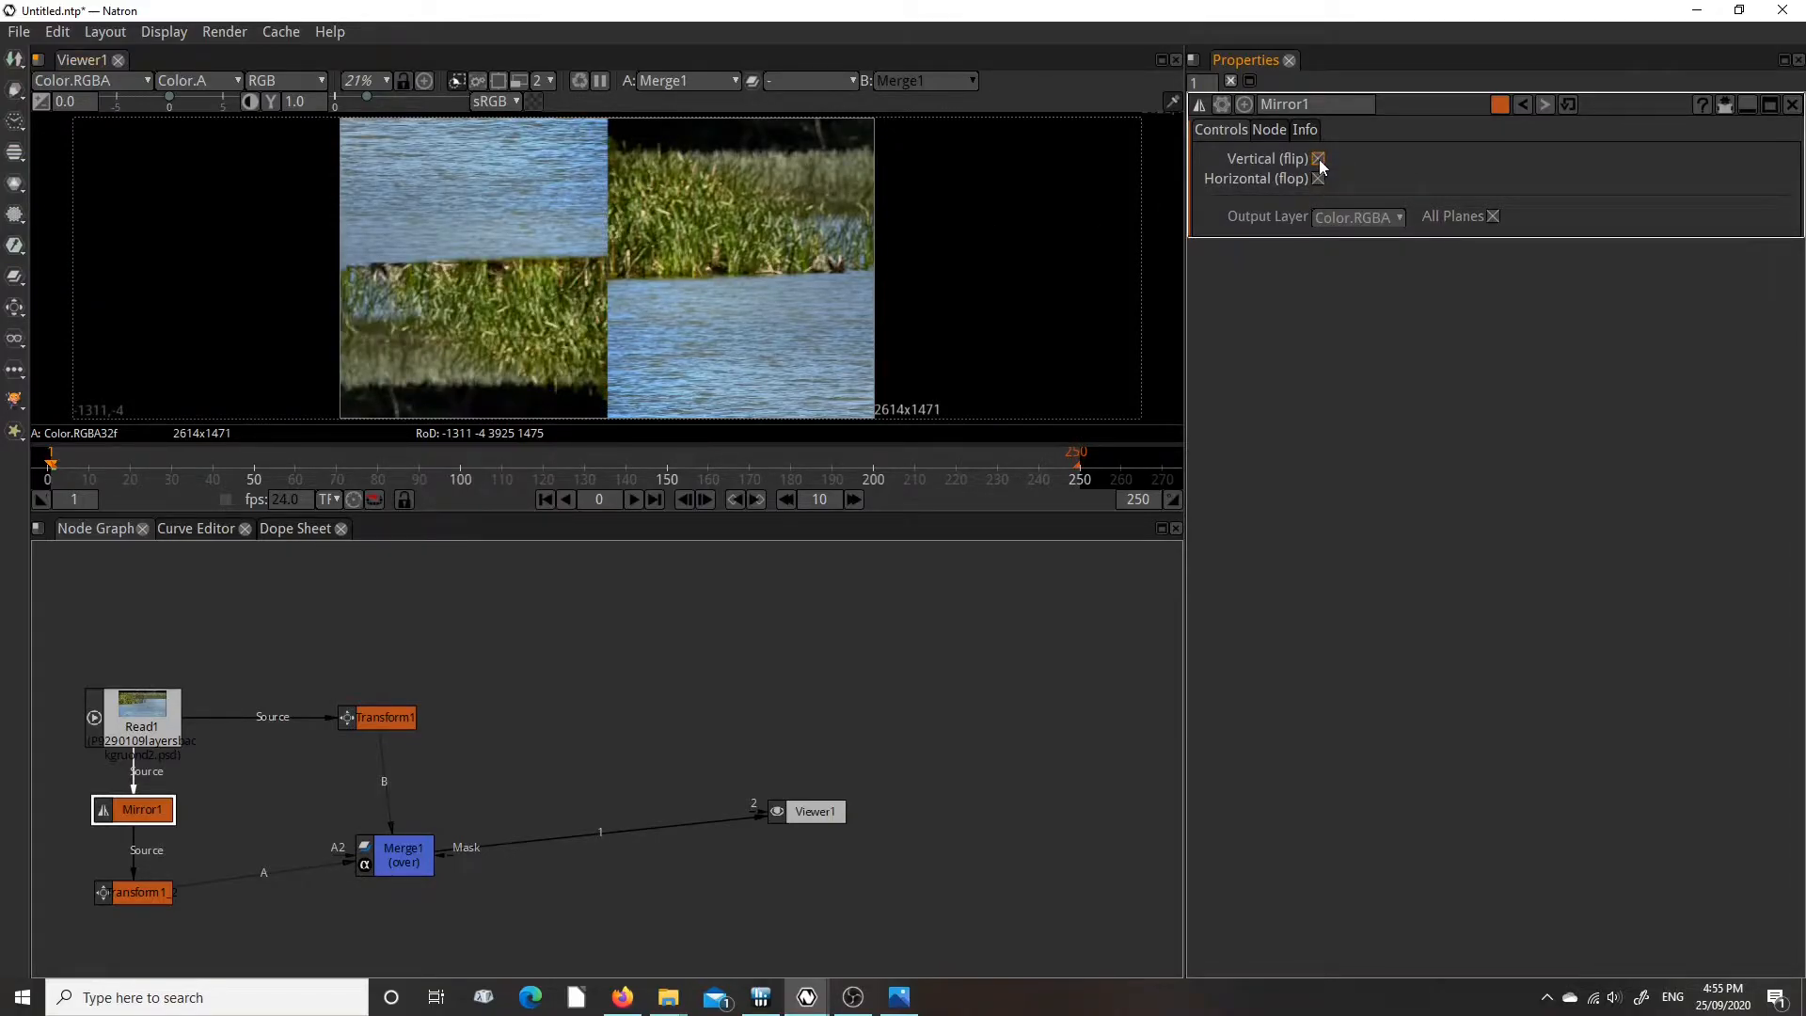
{"action": "left_click", "coordinate": [1319, 159]}
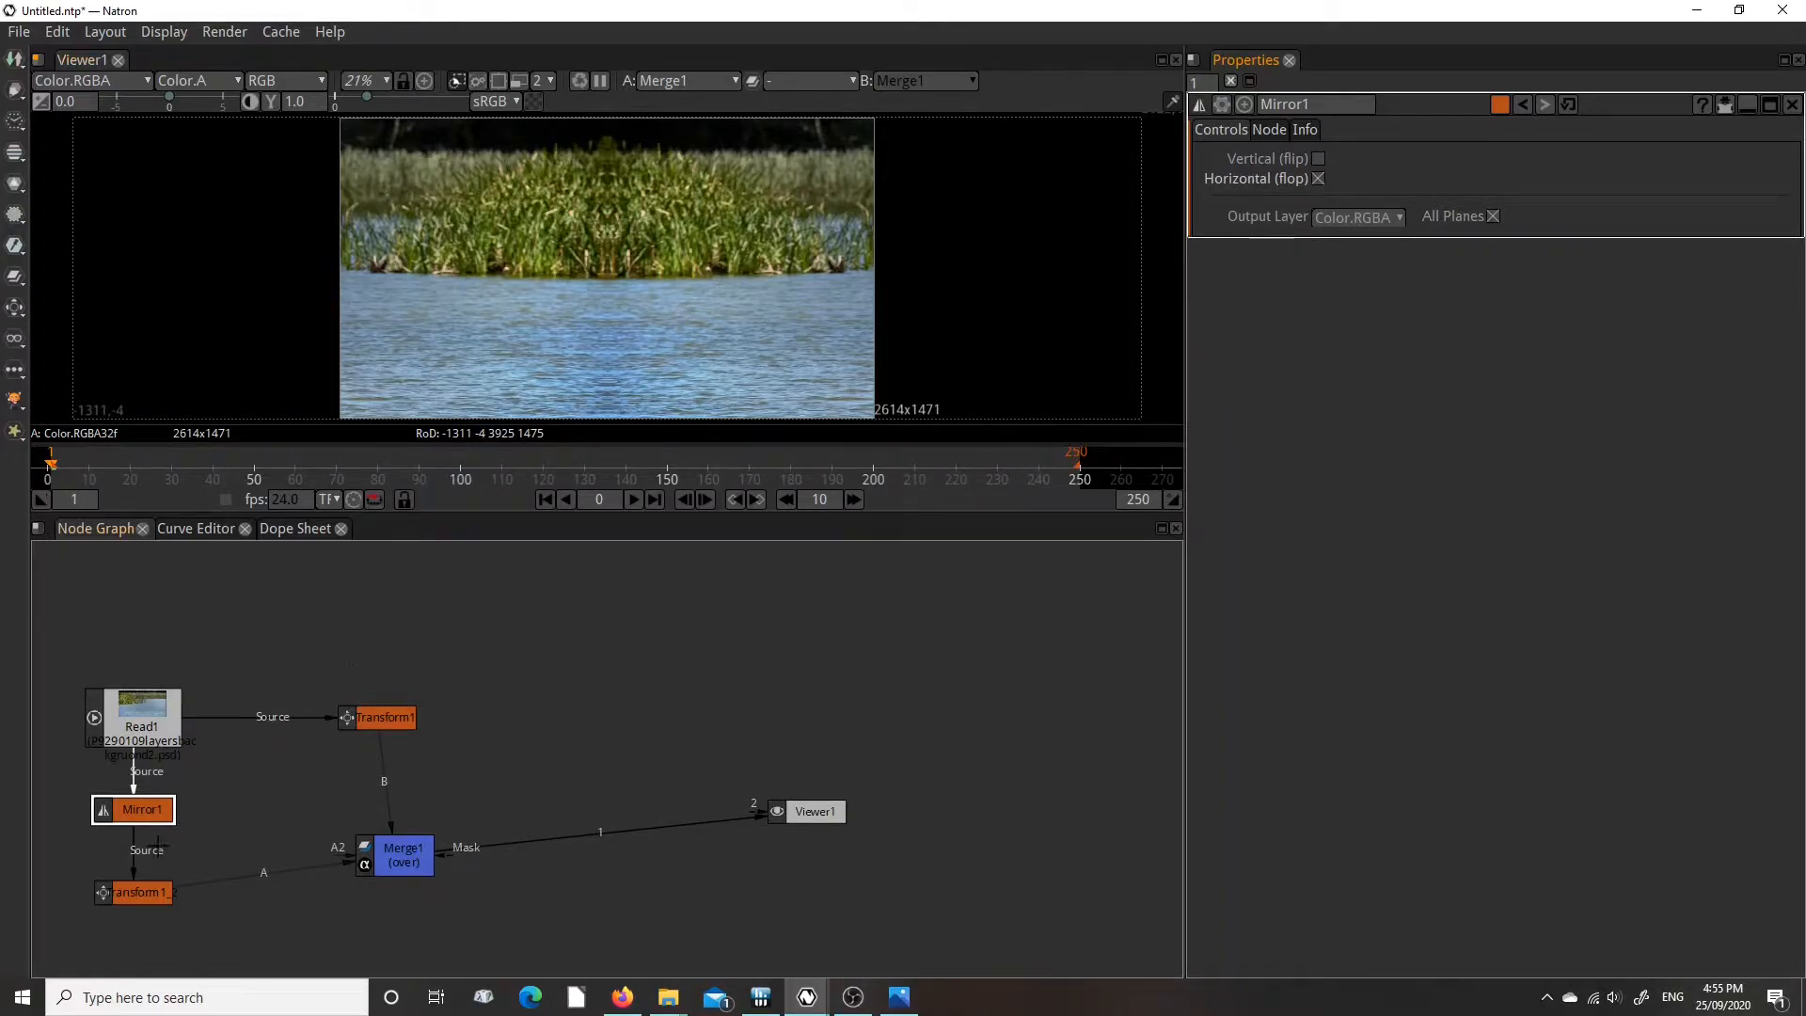
Rearrange Read1, Mirror1, both Transform nodes and Merge1 into a compact group, clearing space before Viewer1.
{"action": "left_click_drag", "start_coordinate": [130, 724], "coordinate": [103, 725]}
{"action": "left_click_drag", "start_coordinate": [135, 810], "coordinate": [107, 794]}
{"action": "left_click_drag", "start_coordinate": [137, 894], "coordinate": [110, 858]}
{"action": "left_click_drag", "start_coordinate": [374, 722], "coordinate": [217, 723]}
{"action": "left_click_drag", "start_coordinate": [378, 856], "coordinate": [205, 858]}
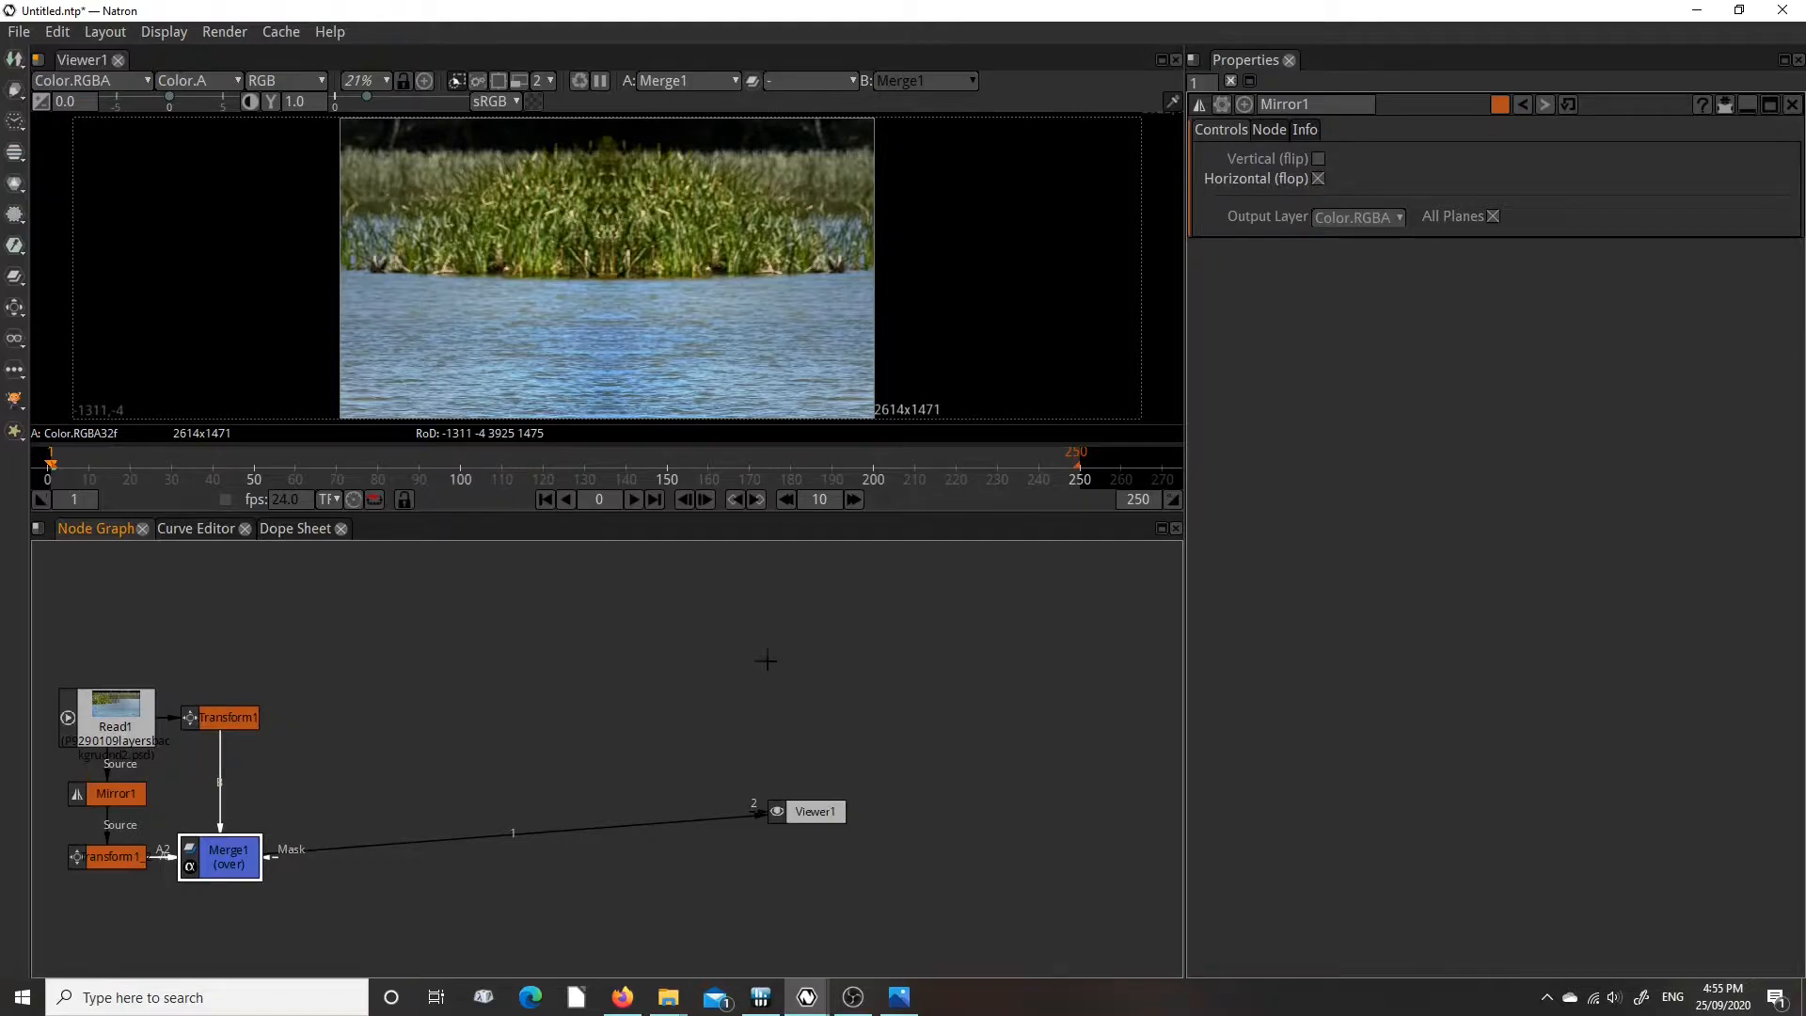
Add a Transform node between Merge1 and Viewer1 and place it right beside Merge1.
{"action": "key", "text": "t"}
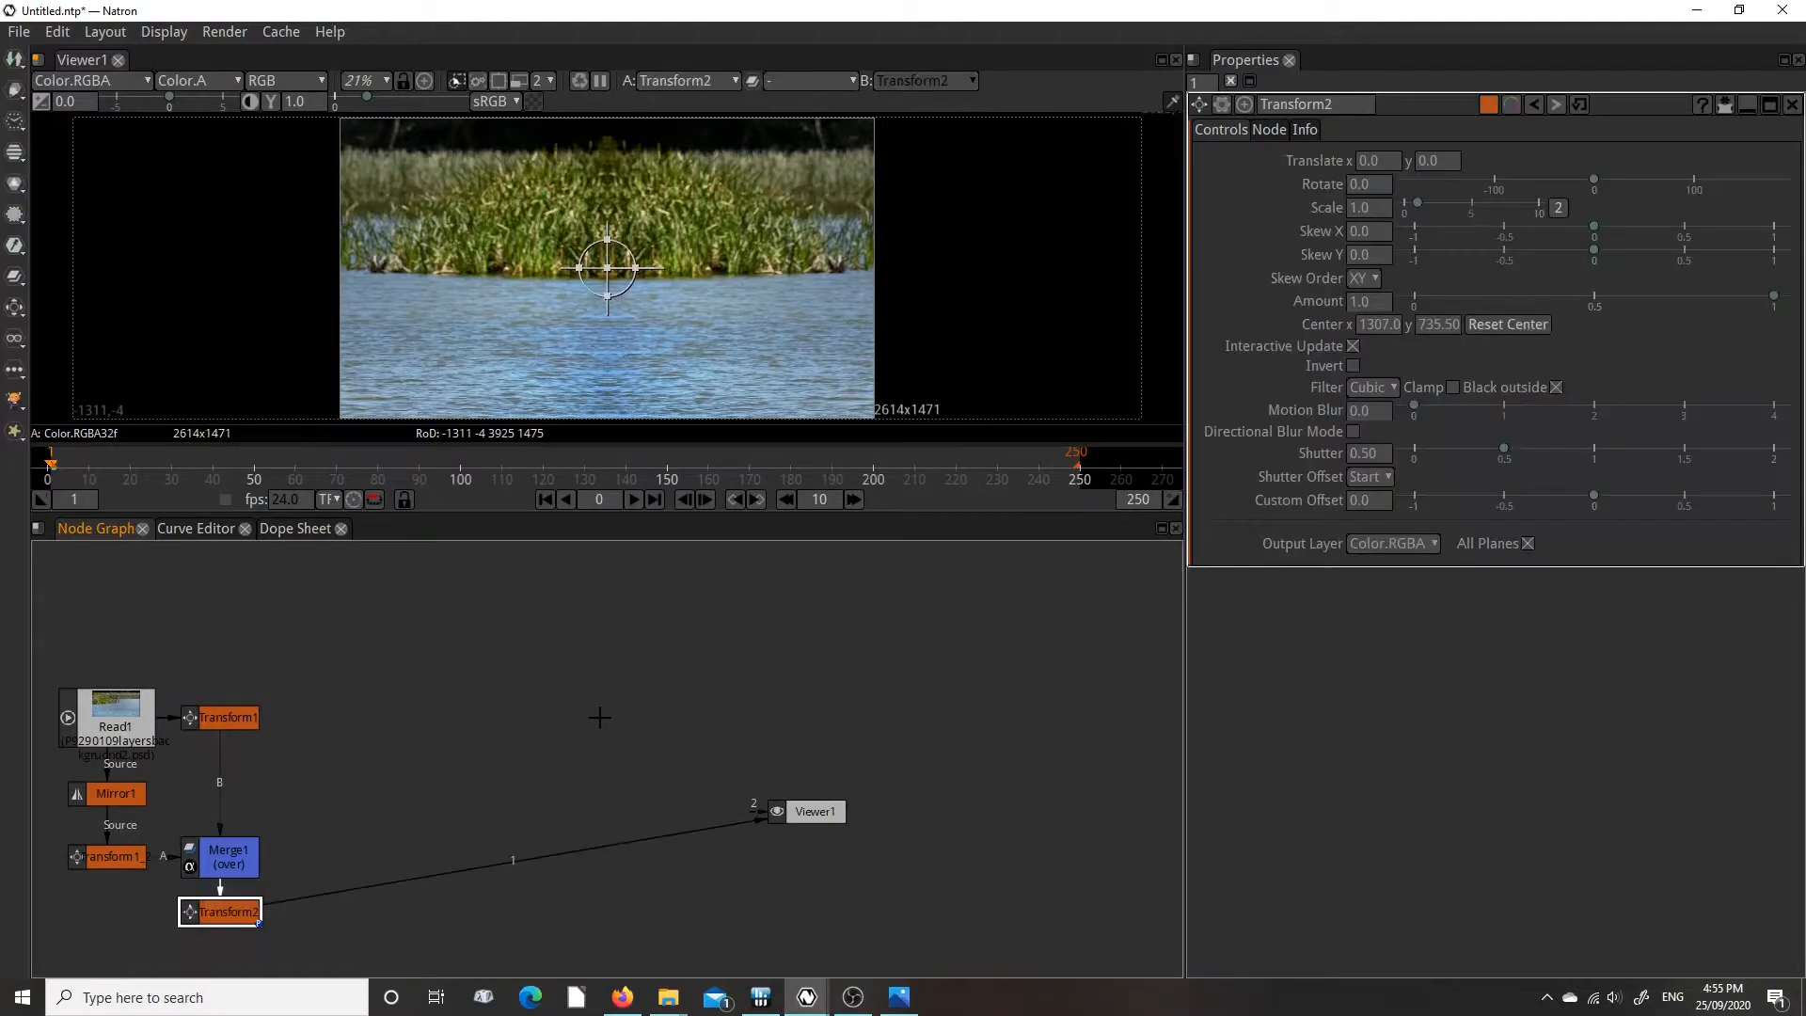
{"action": "left_click_drag", "start_coordinate": [240, 913], "coordinate": [600, 820]}
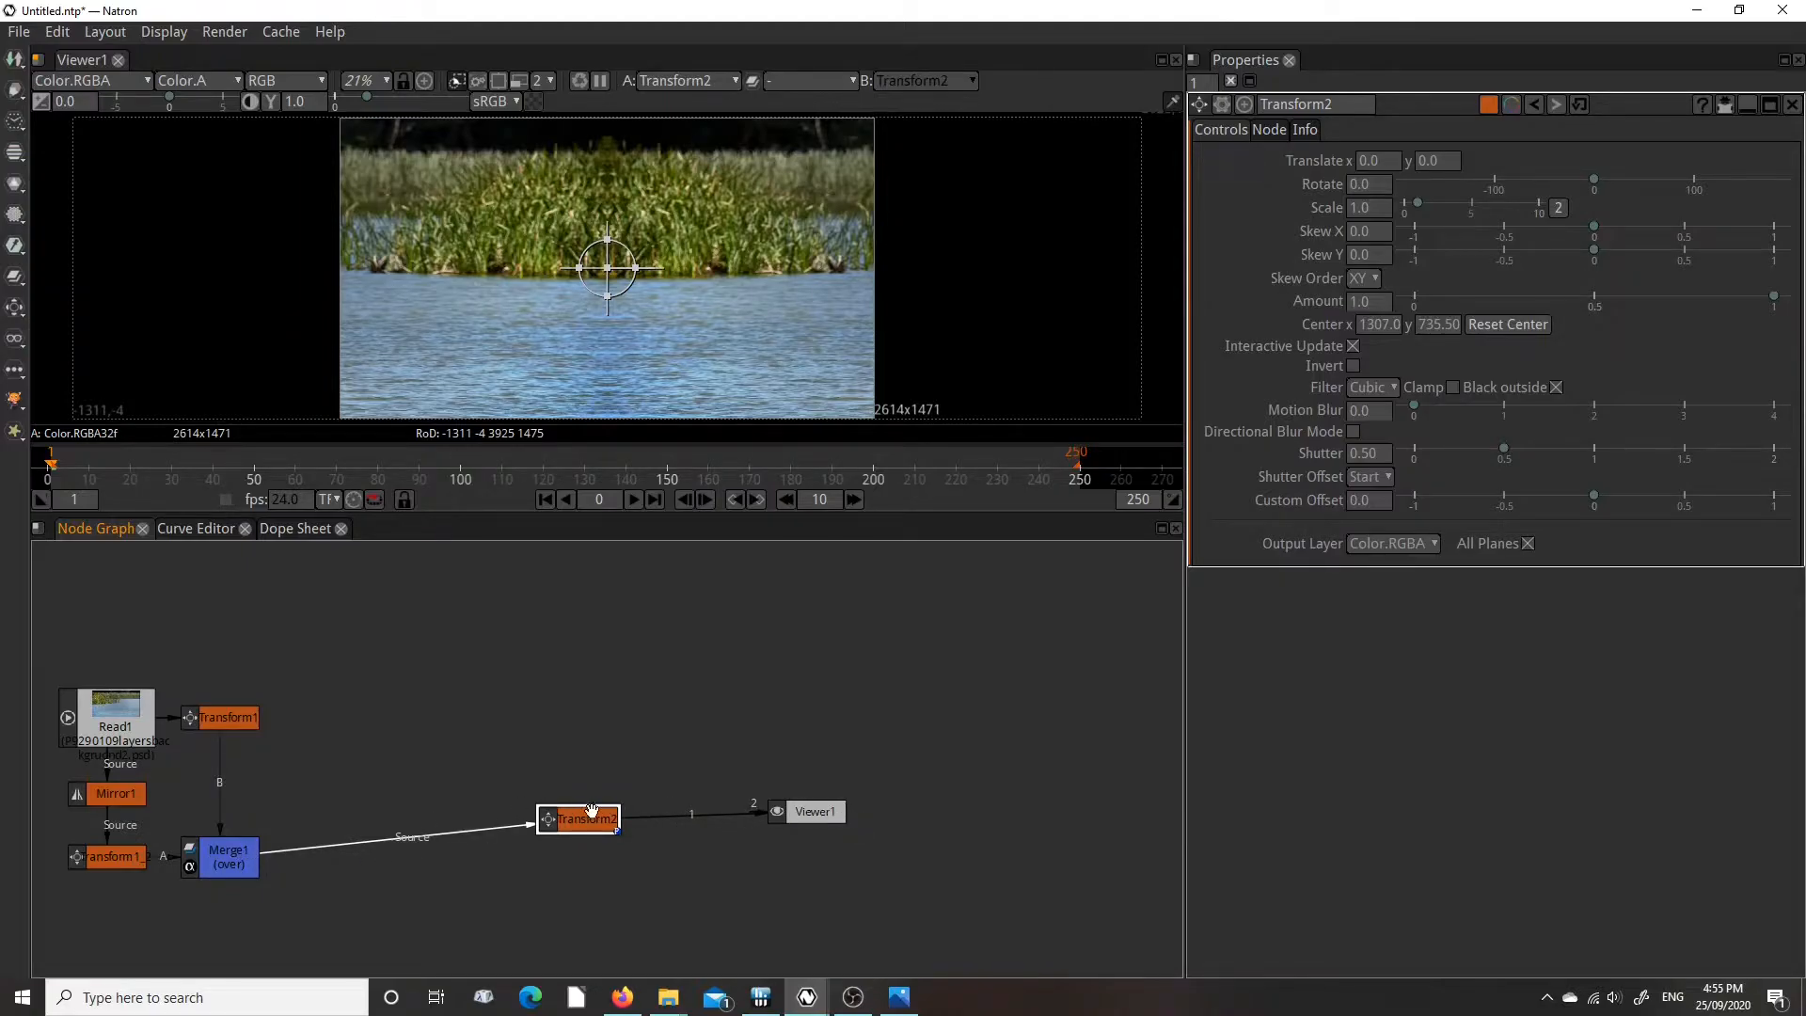
{"action": "left_click_drag", "start_coordinate": [567, 824], "coordinate": [332, 864]}
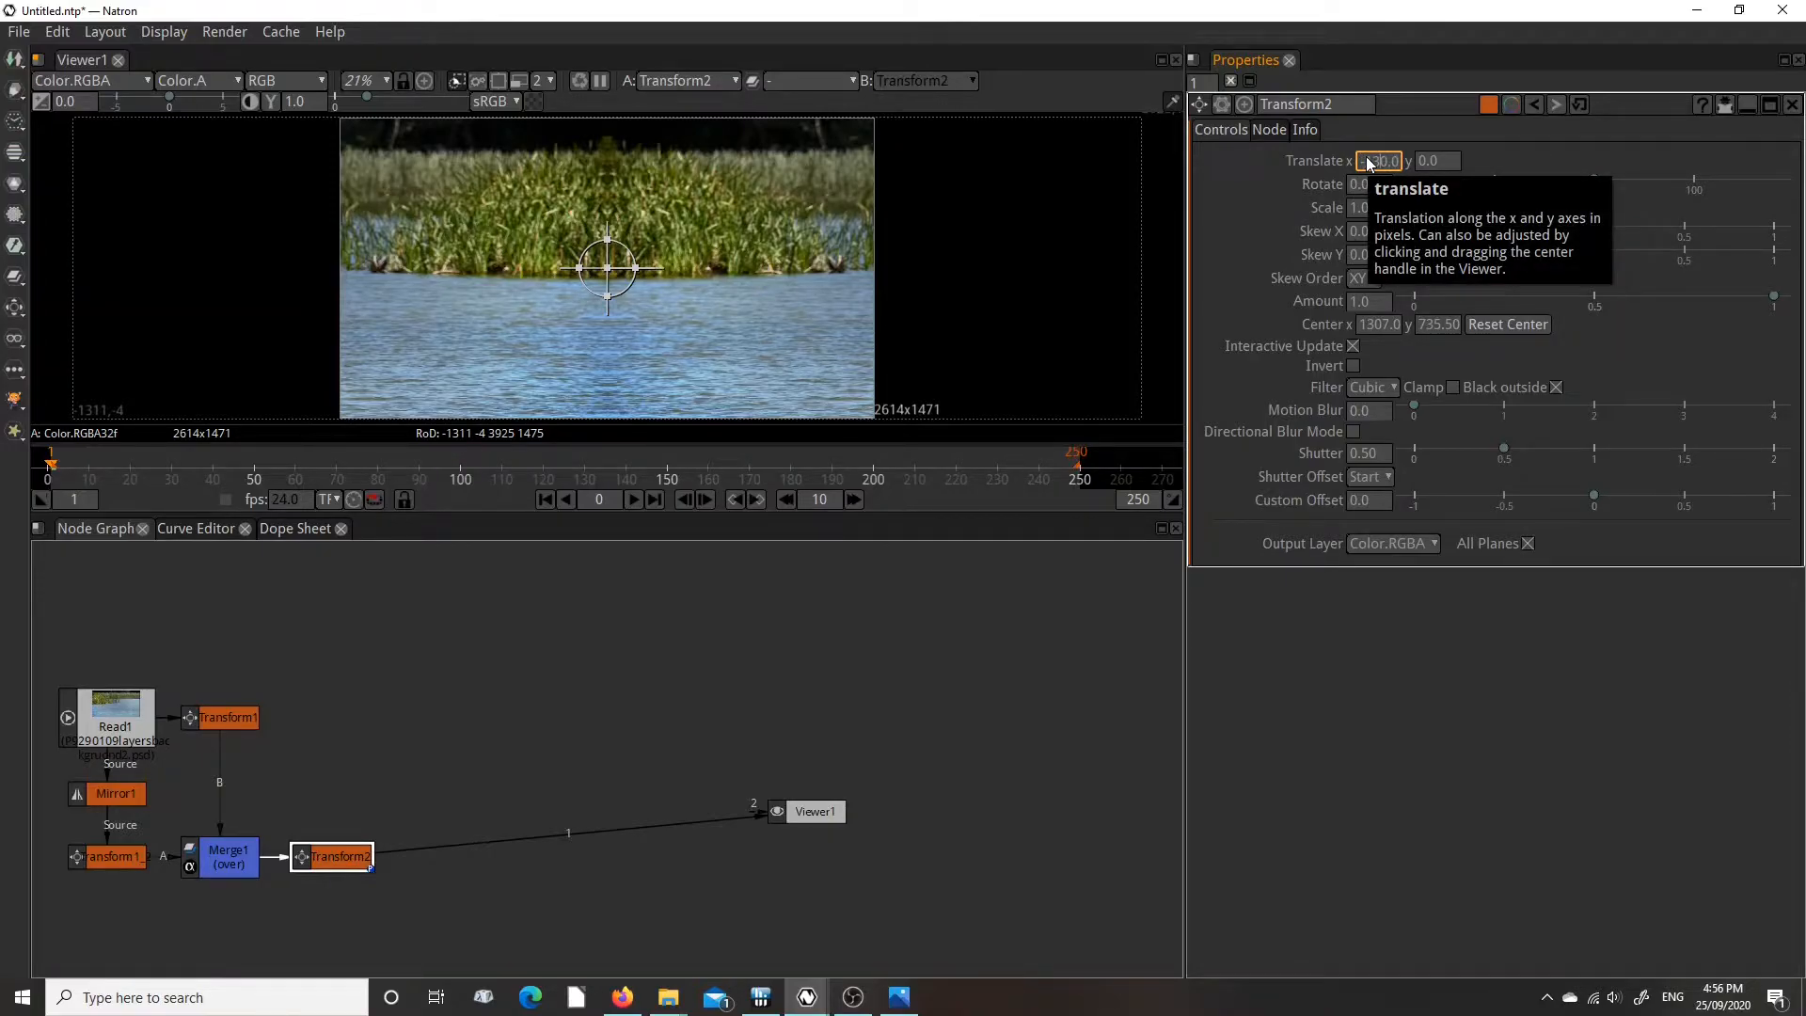
Set Transform2's X translation to -1307.
{"action": "key", "text": "Return"}
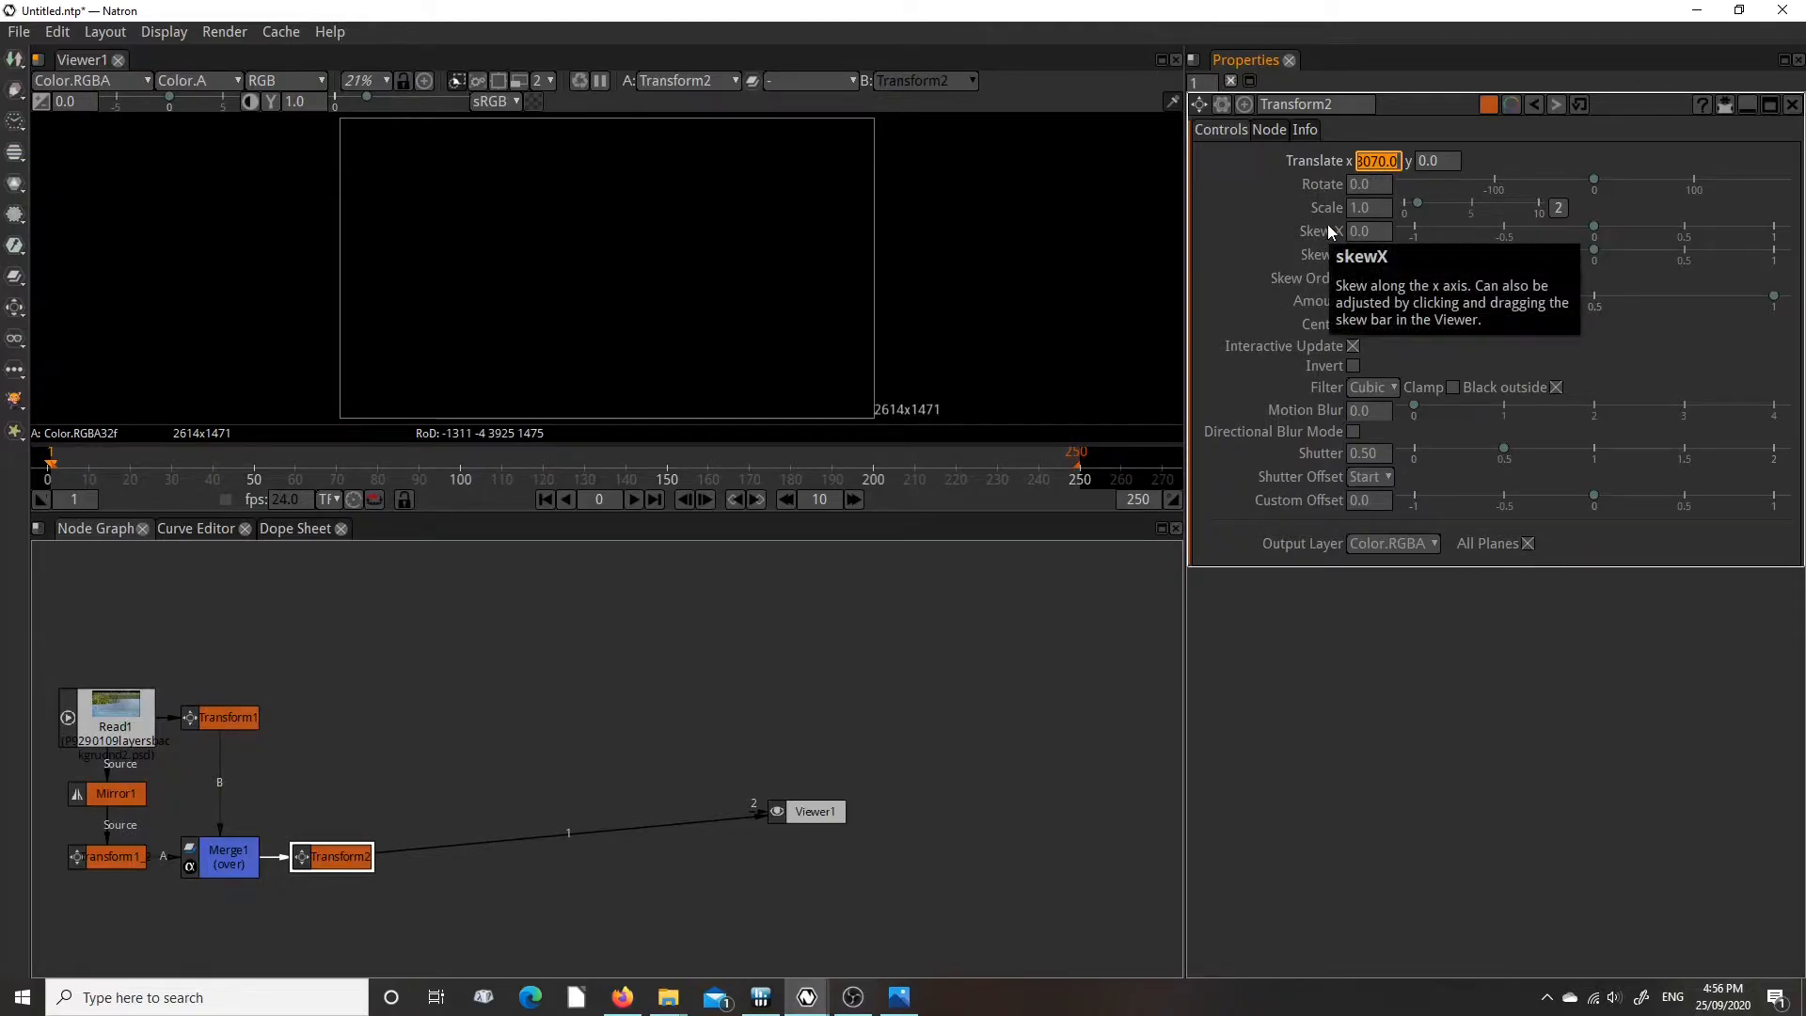
{"action": "type", "text": "-13070"}
{"action": "type", "text": "."}
{"action": "key", "text": "Return"}
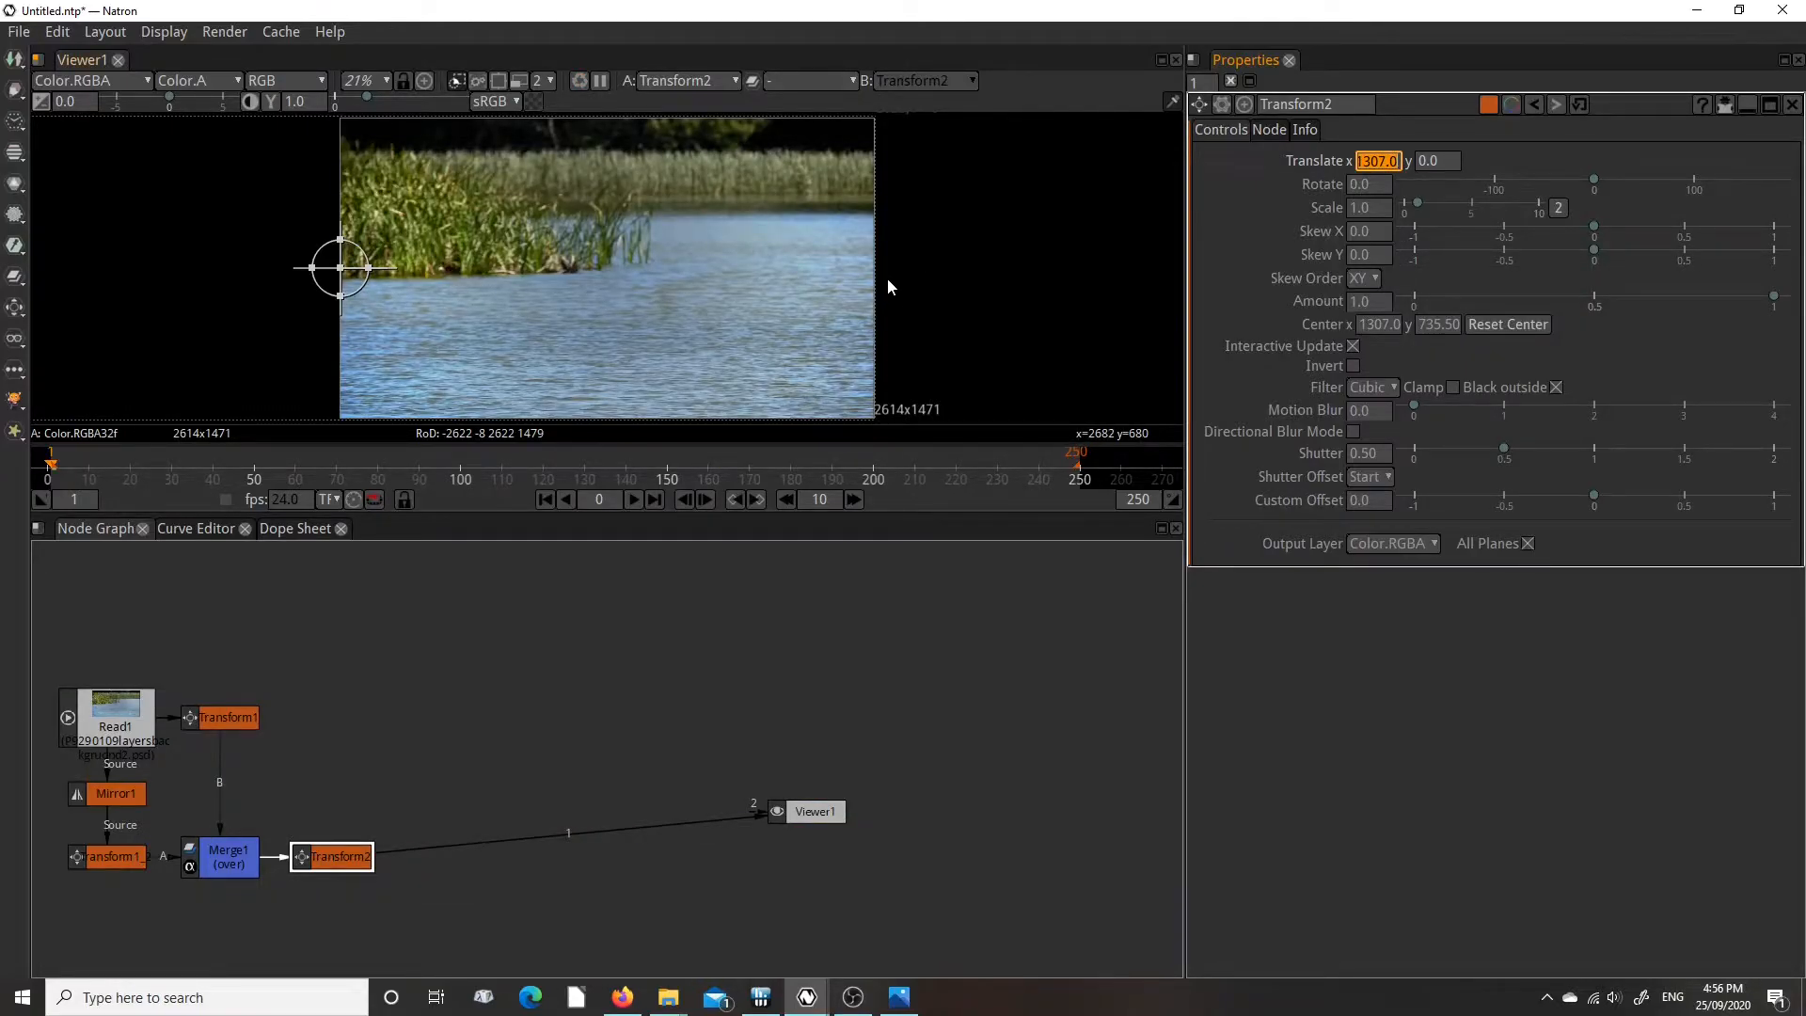
{"action": "key", "text": "Left"}
{"action": "key", "text": "Home"}
{"action": "type", "text": "-"}
Set the end frame of the timeline range to 240.
{"action": "left_click_drag", "start_coordinate": [1077, 473], "coordinate": [1066, 483]}
{"action": "left_click", "coordinate": [1041, 478]}
{"action": "left_click", "coordinate": [1140, 499]}
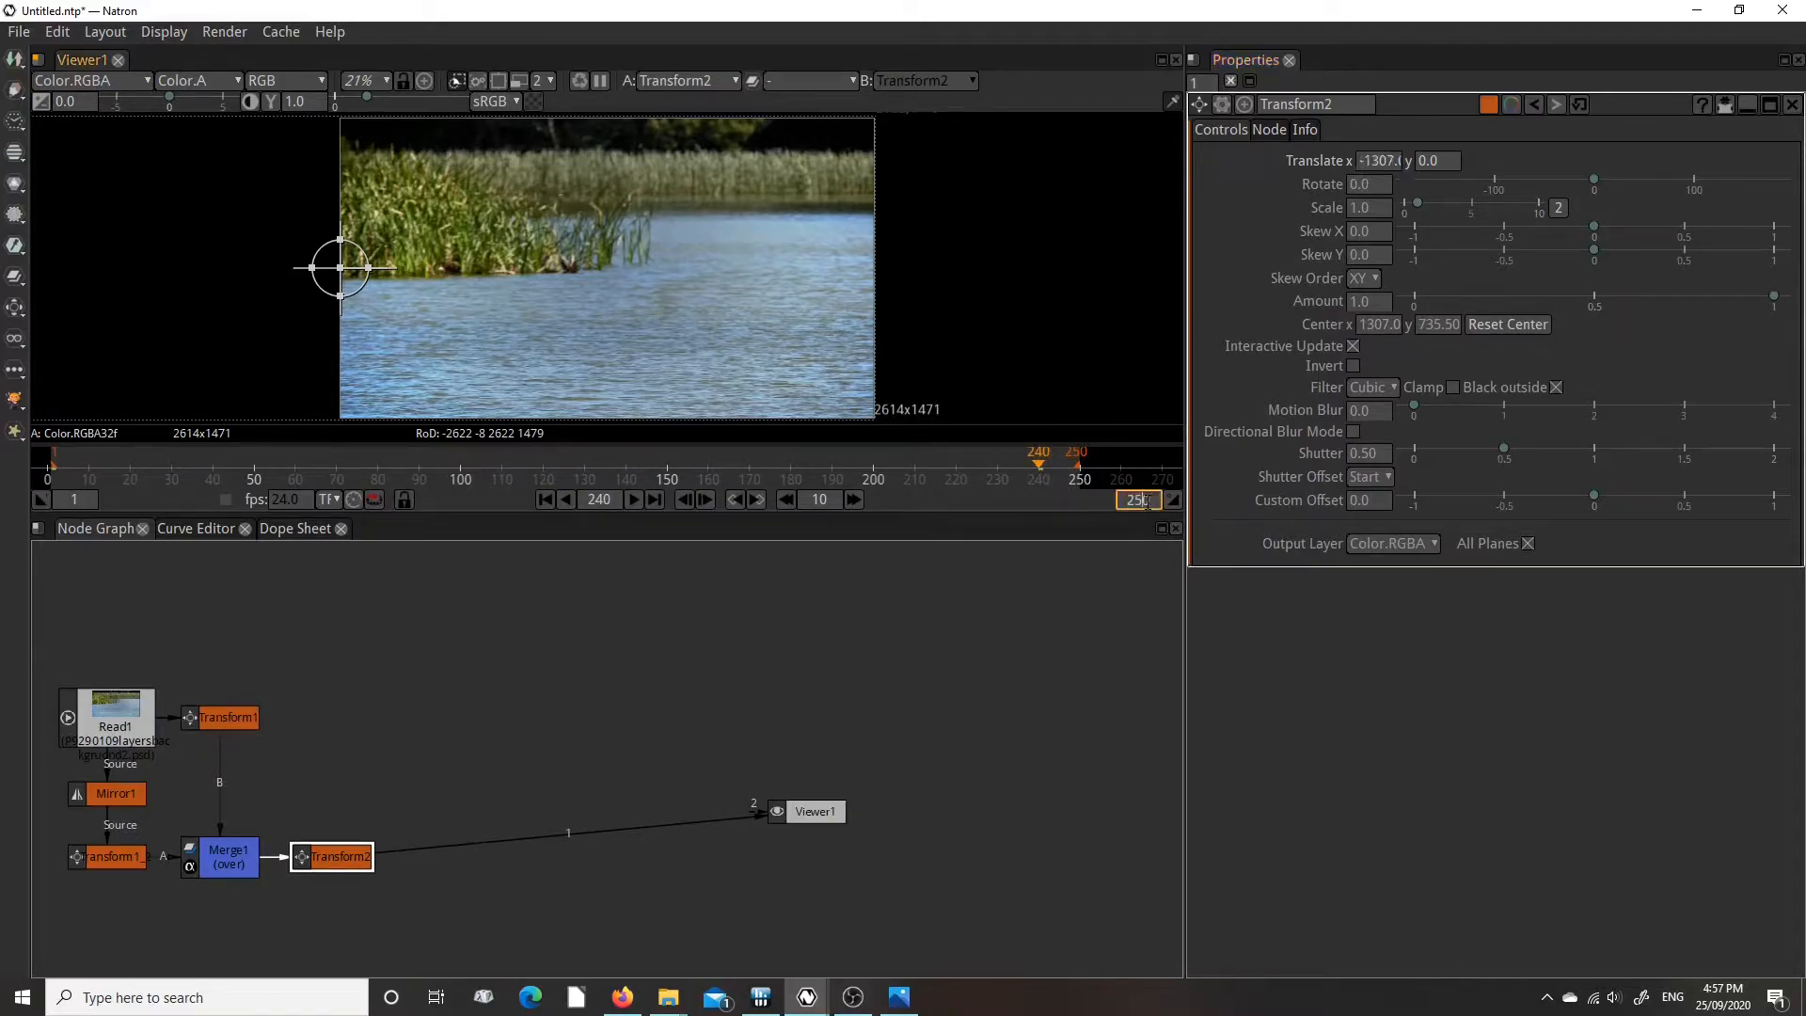
{"action": "key", "text": "BackSpace"}
{"action": "type", "text": "4"}
{"action": "key", "text": "Return"}
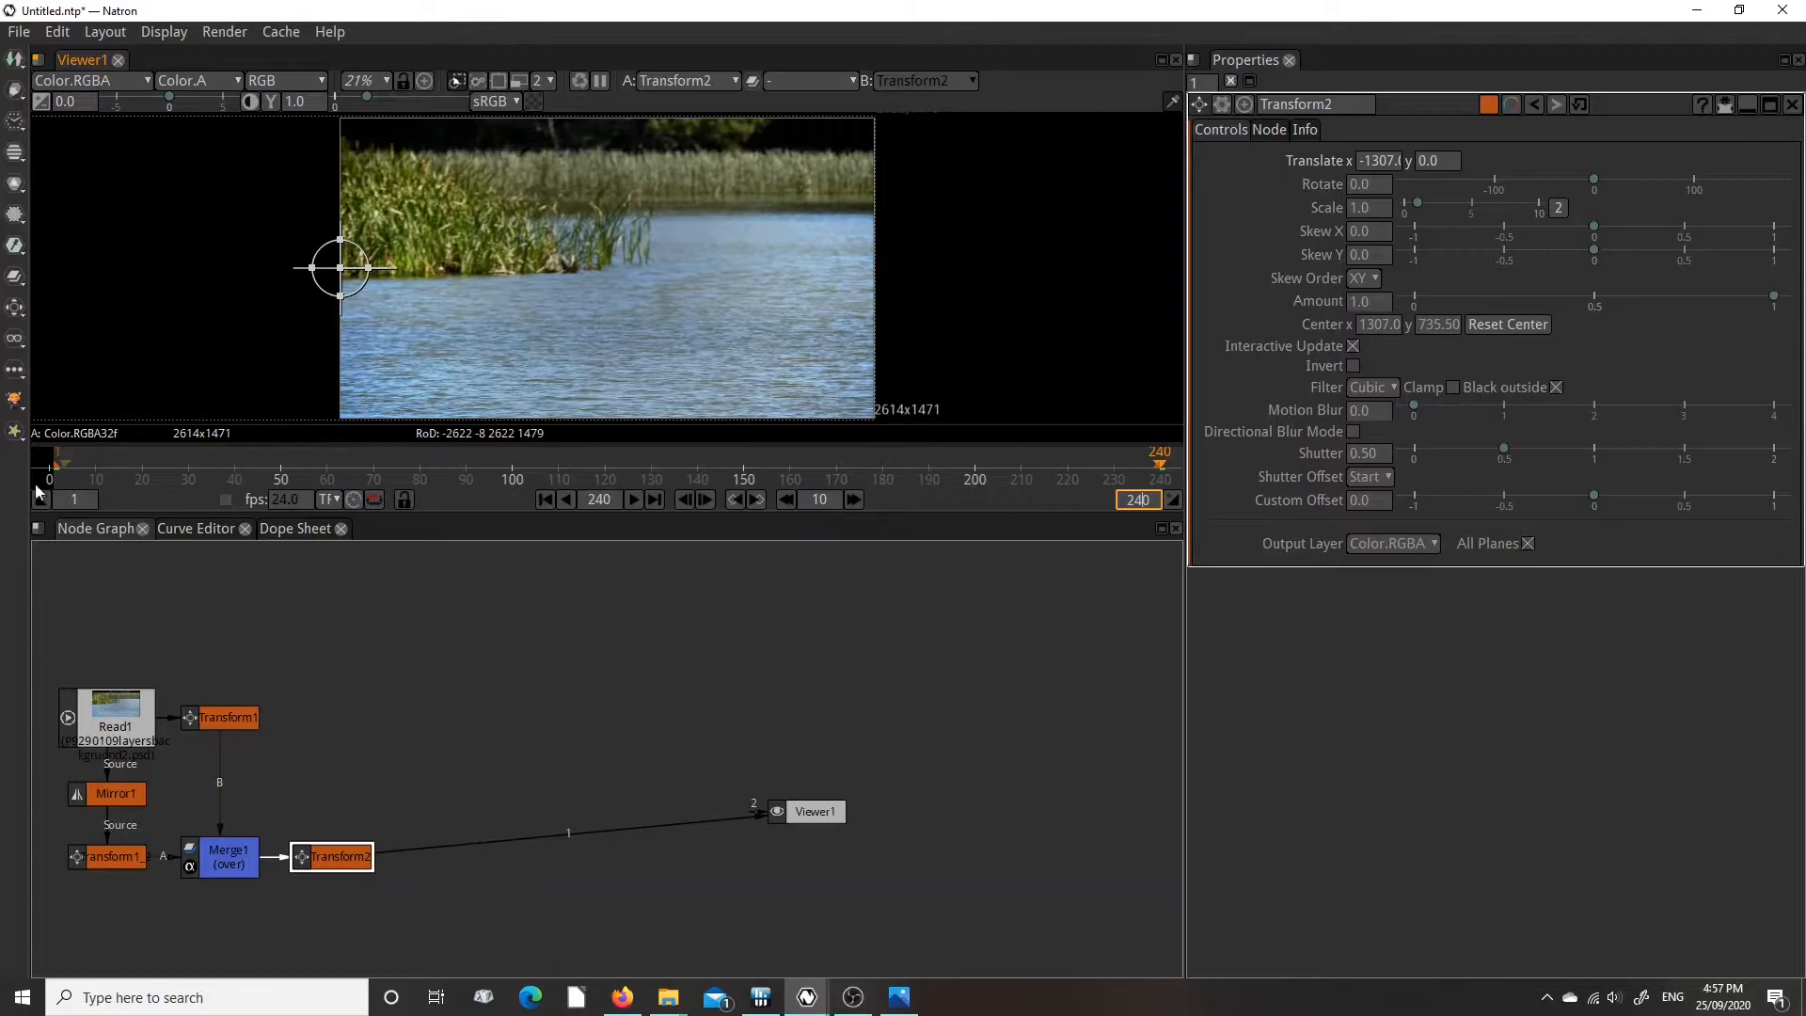
Set a keyframe for Transform2's X translation only at frame 1.
{"action": "left_click_drag", "start_coordinate": [301, 455], "coordinate": [54, 461]}
{"action": "left_click", "coordinate": [655, 499]}
{"action": "left_click", "coordinate": [546, 499]}
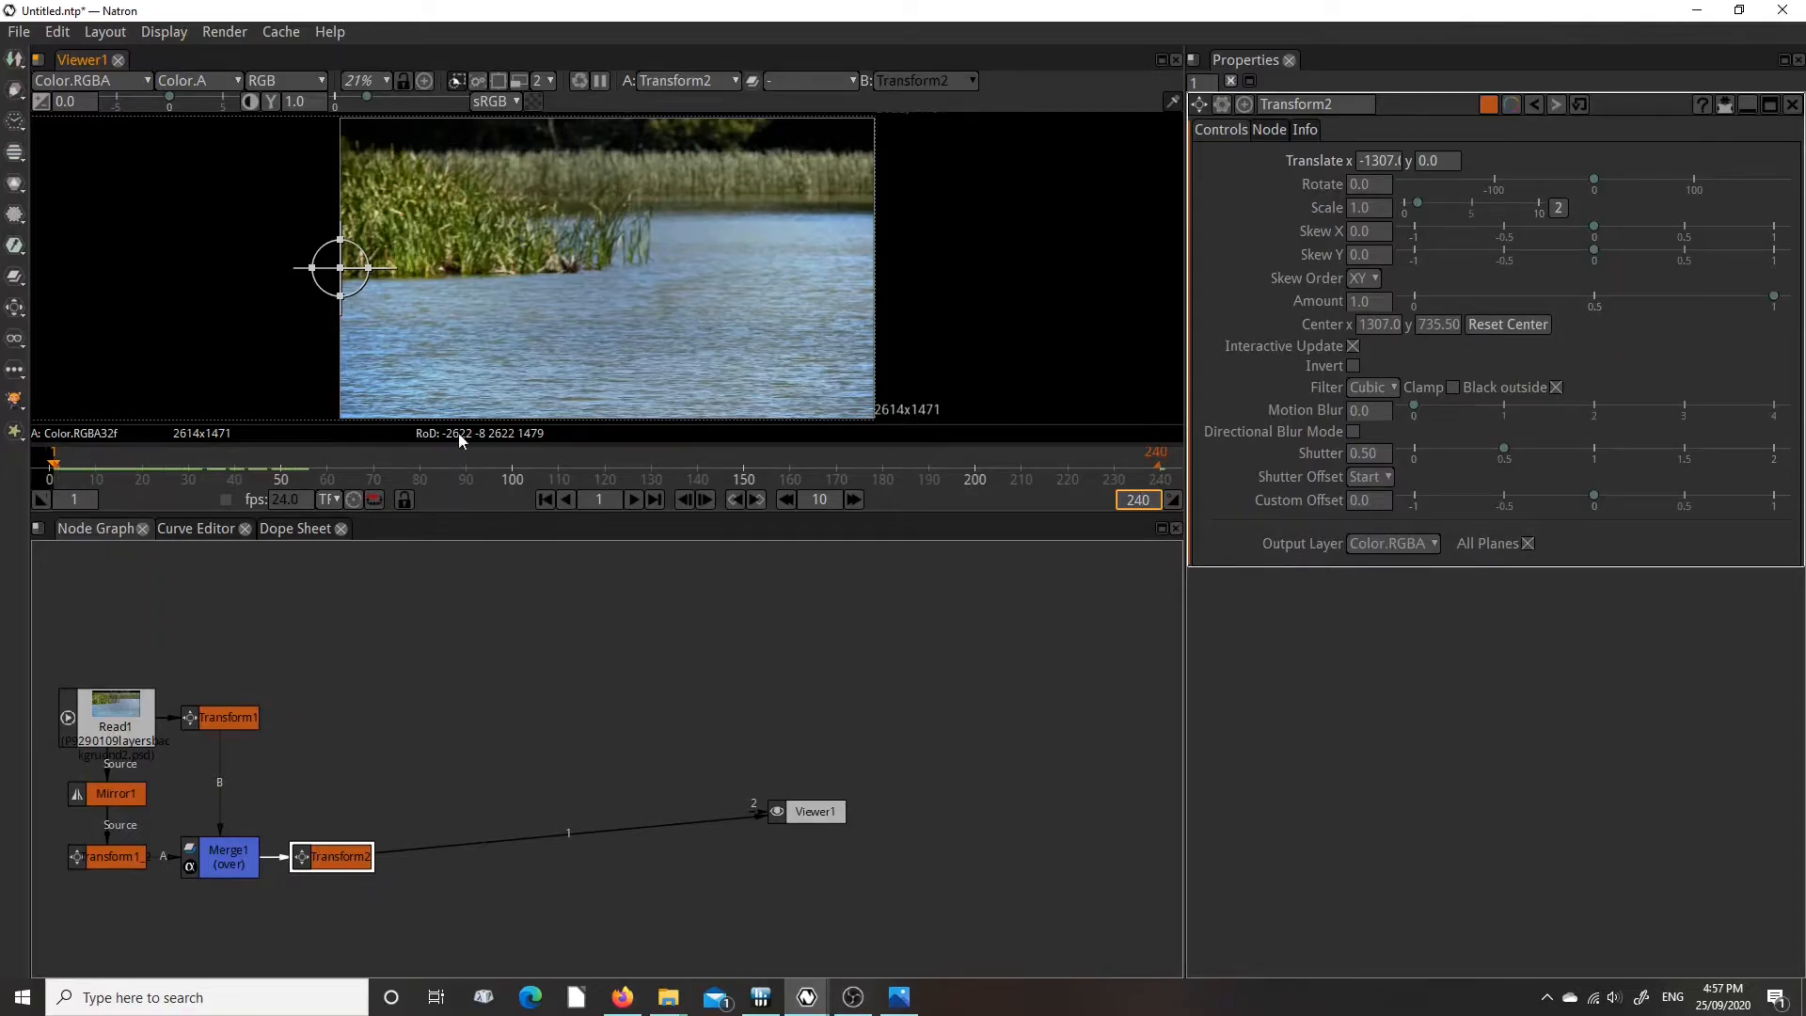
{"action": "right_click", "coordinate": [1371, 161]}
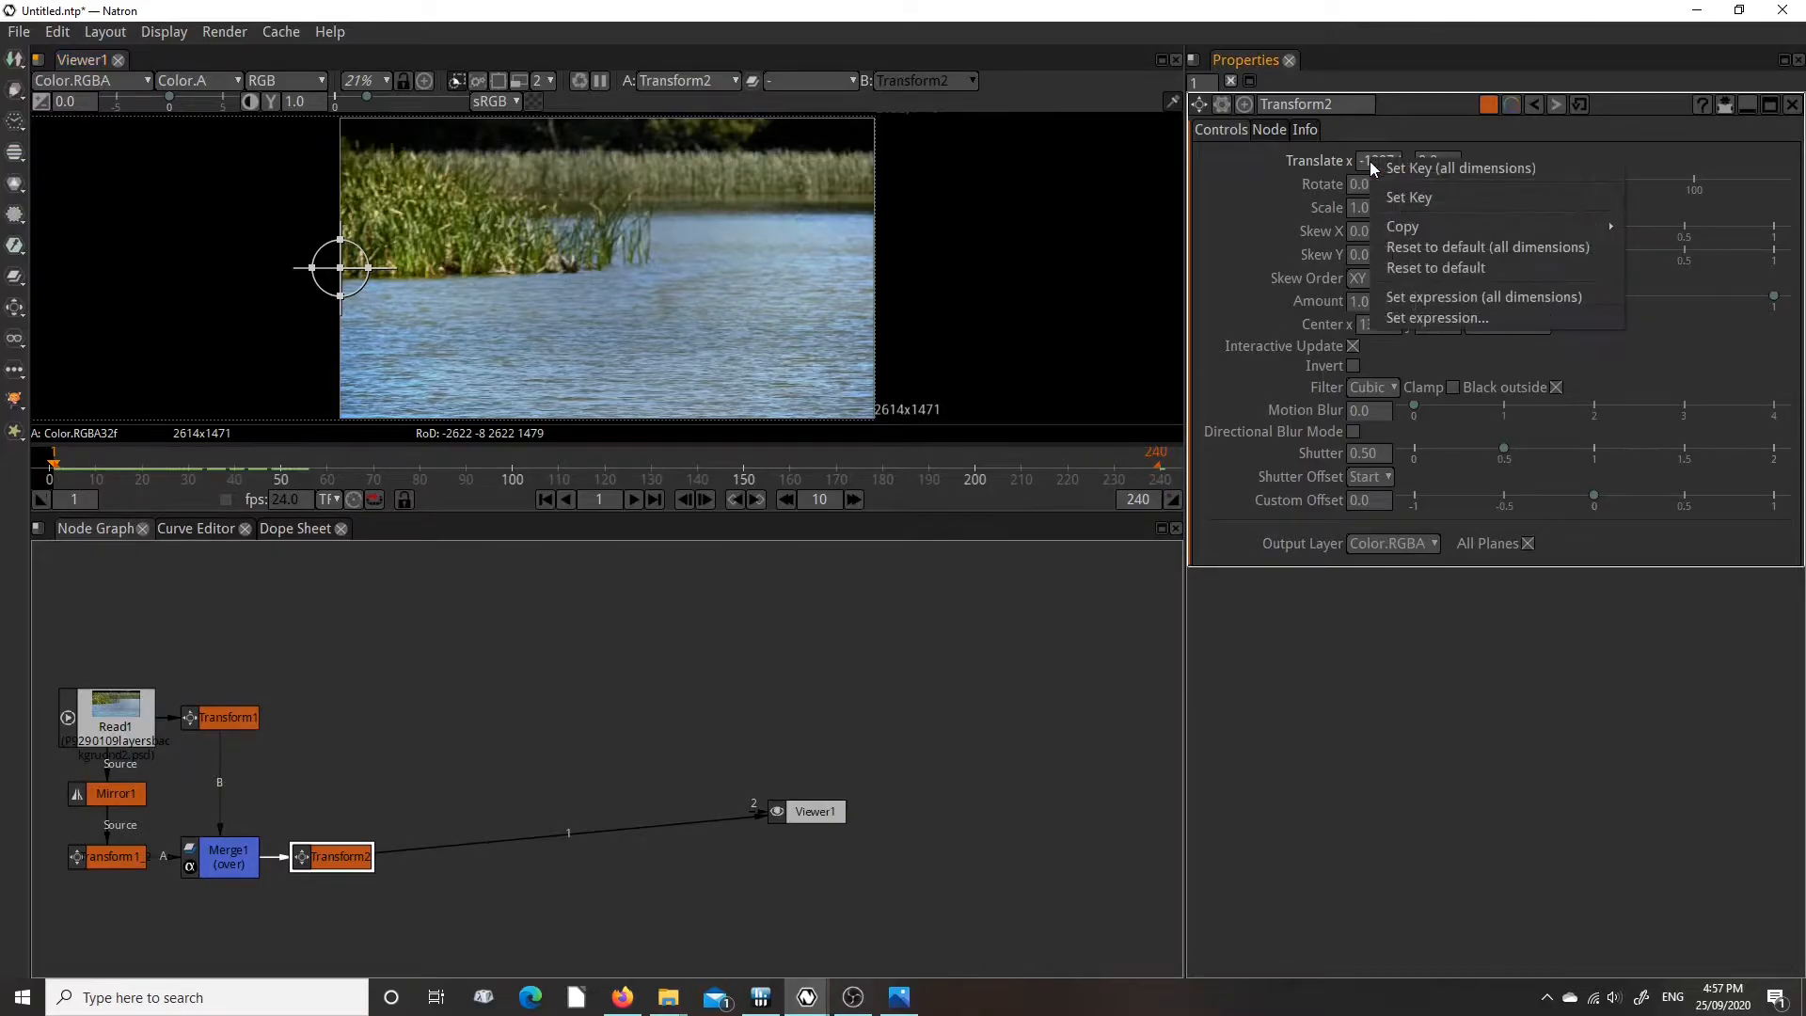
{"action": "left_click", "coordinate": [1239, 163]}
{"action": "right_click", "coordinate": [1229, 156]}
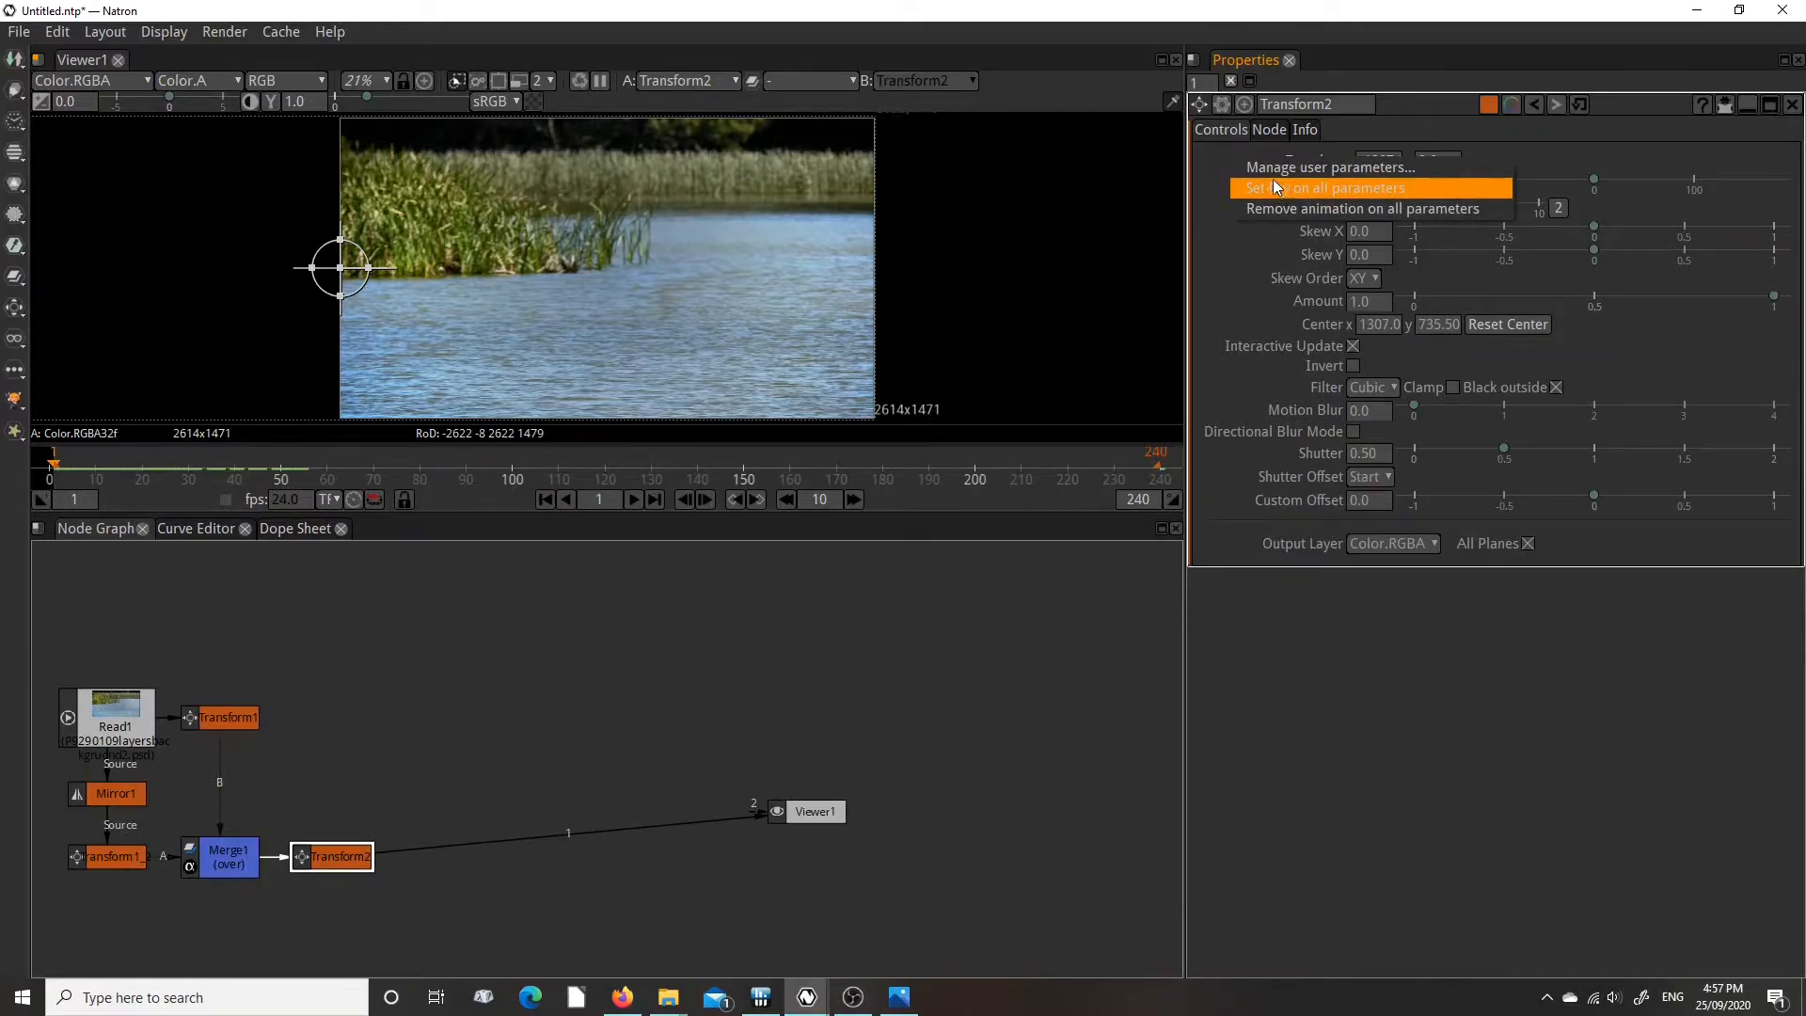
{"action": "left_click", "coordinate": [1223, 155]}
{"action": "right_click", "coordinate": [1380, 165]}
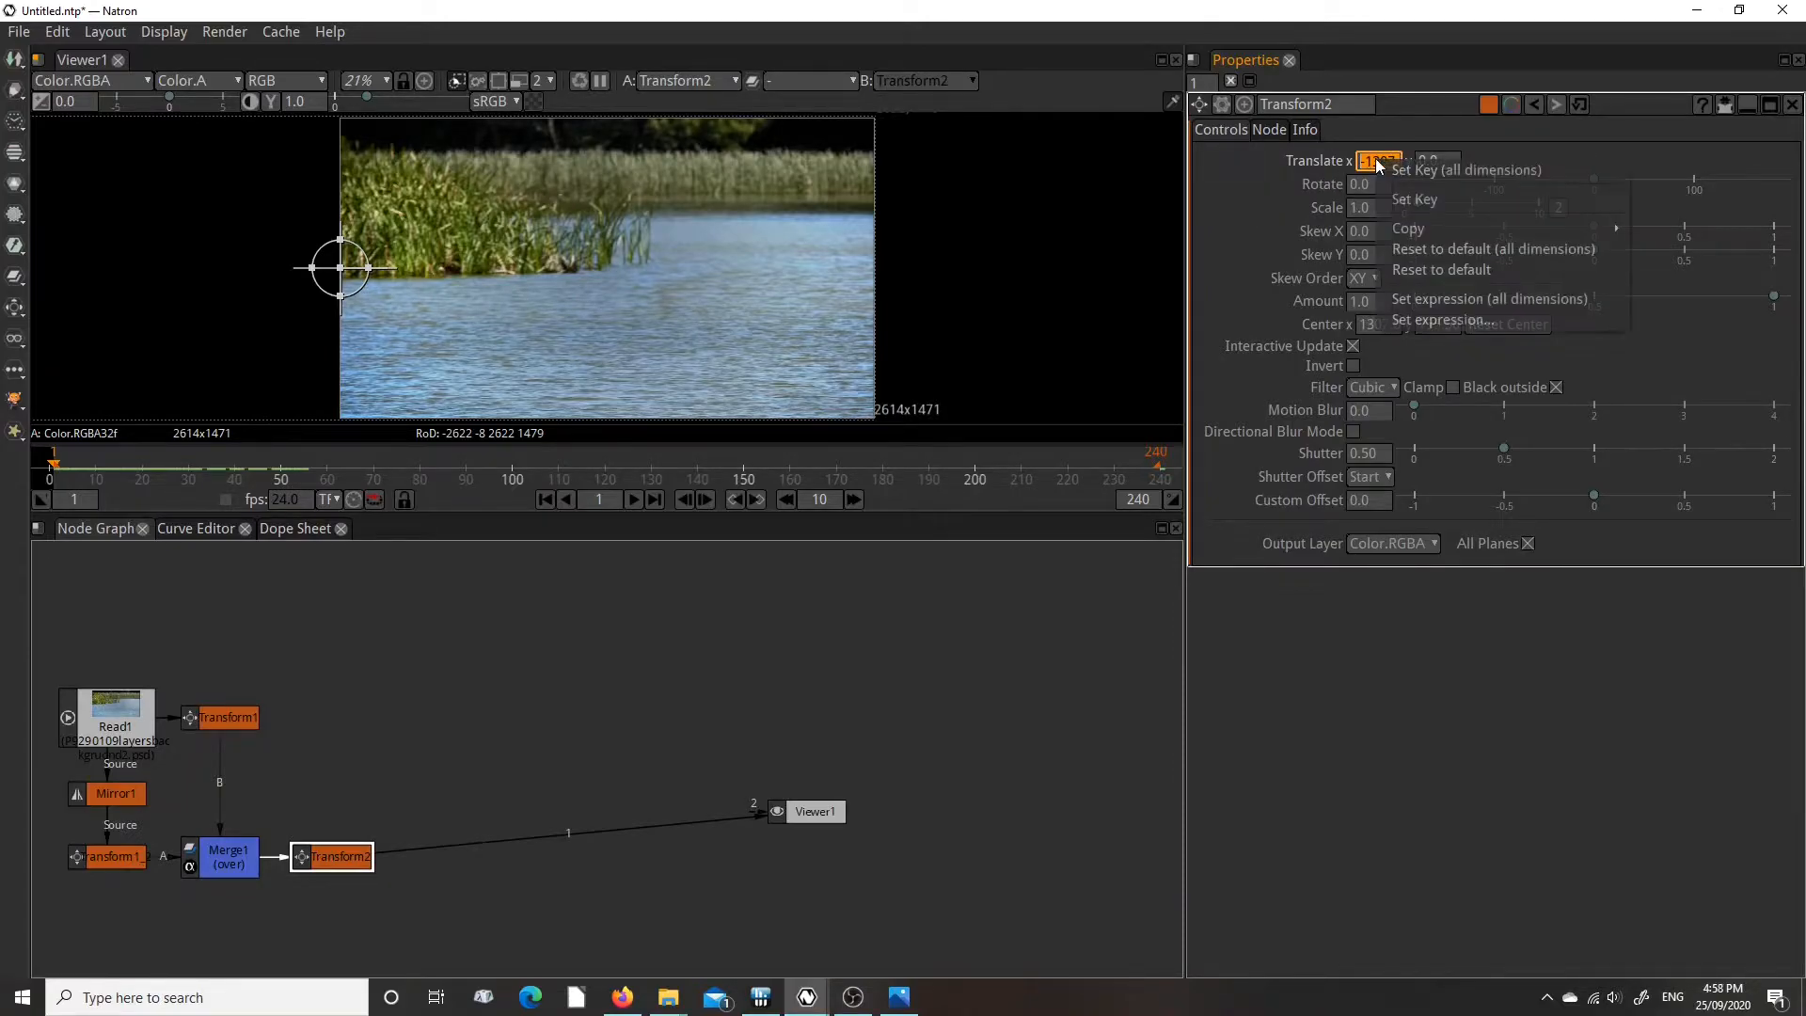
{"action": "left_click", "coordinate": [1407, 198]}
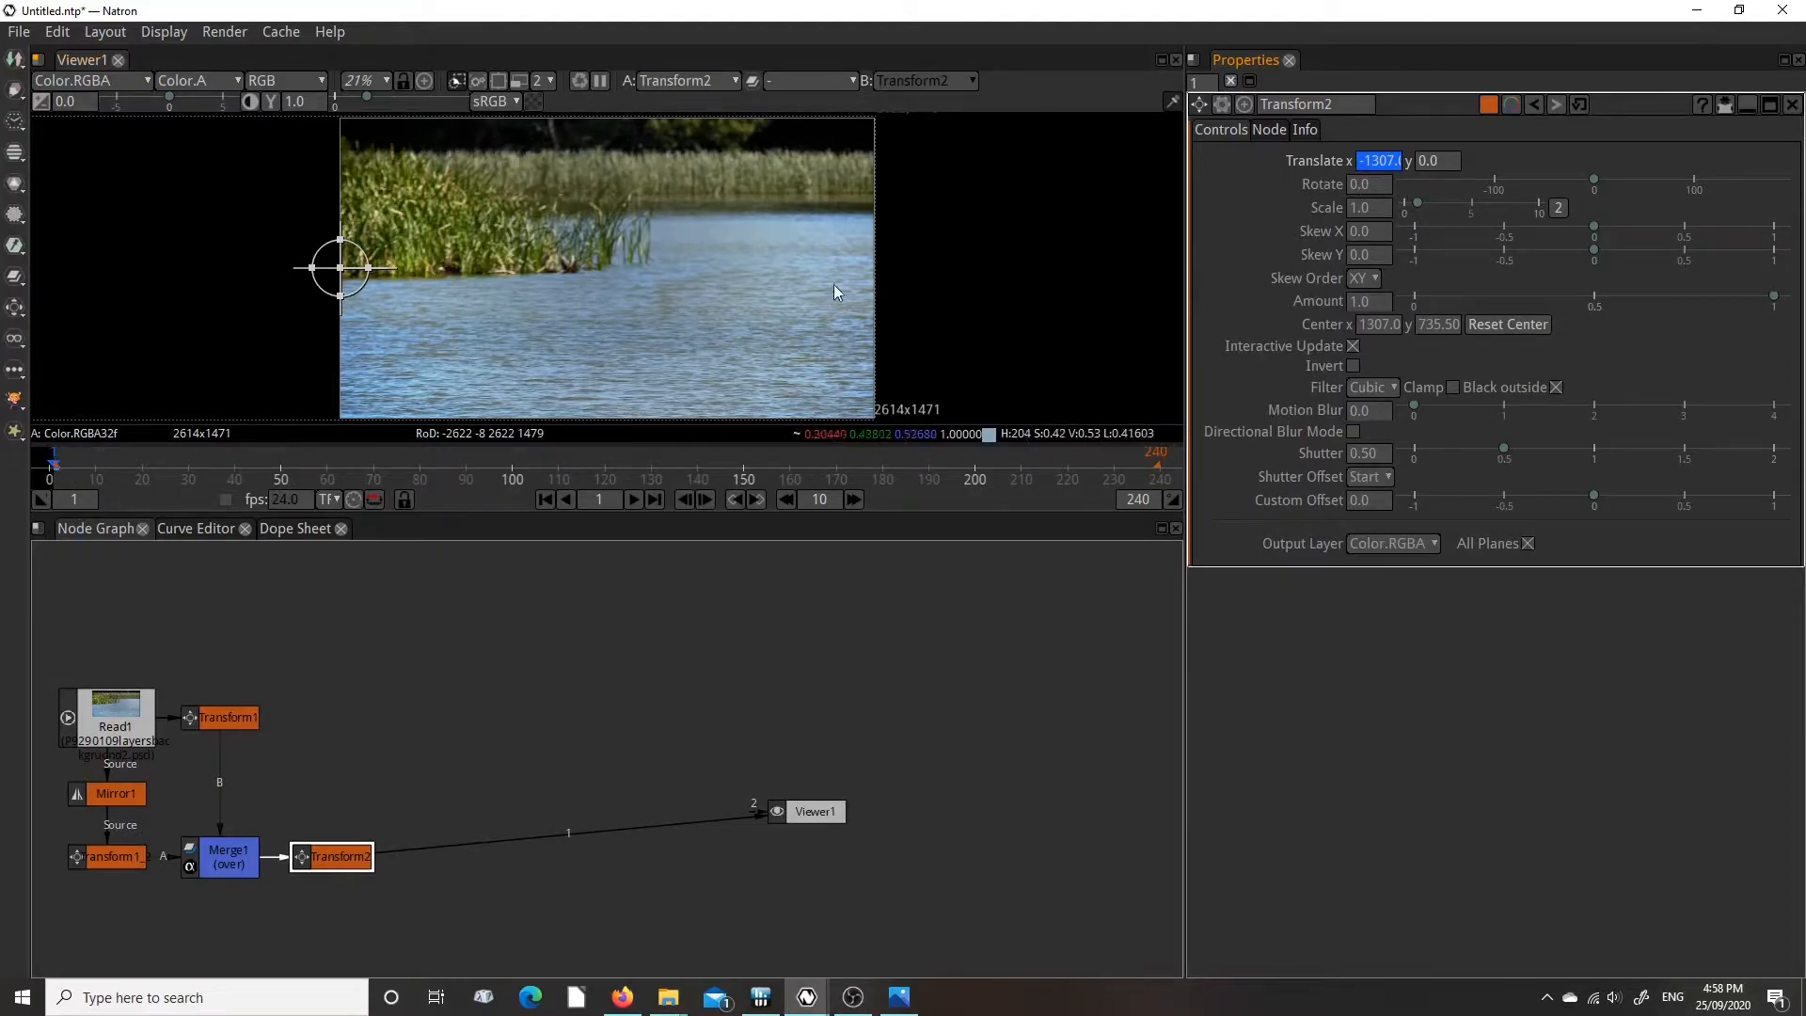
Set Transform2's X translation to 1307 at frame 240 to key the end of the pan.
{"action": "left_click_drag", "start_coordinate": [1399, 162], "coordinate": [1363, 162]}
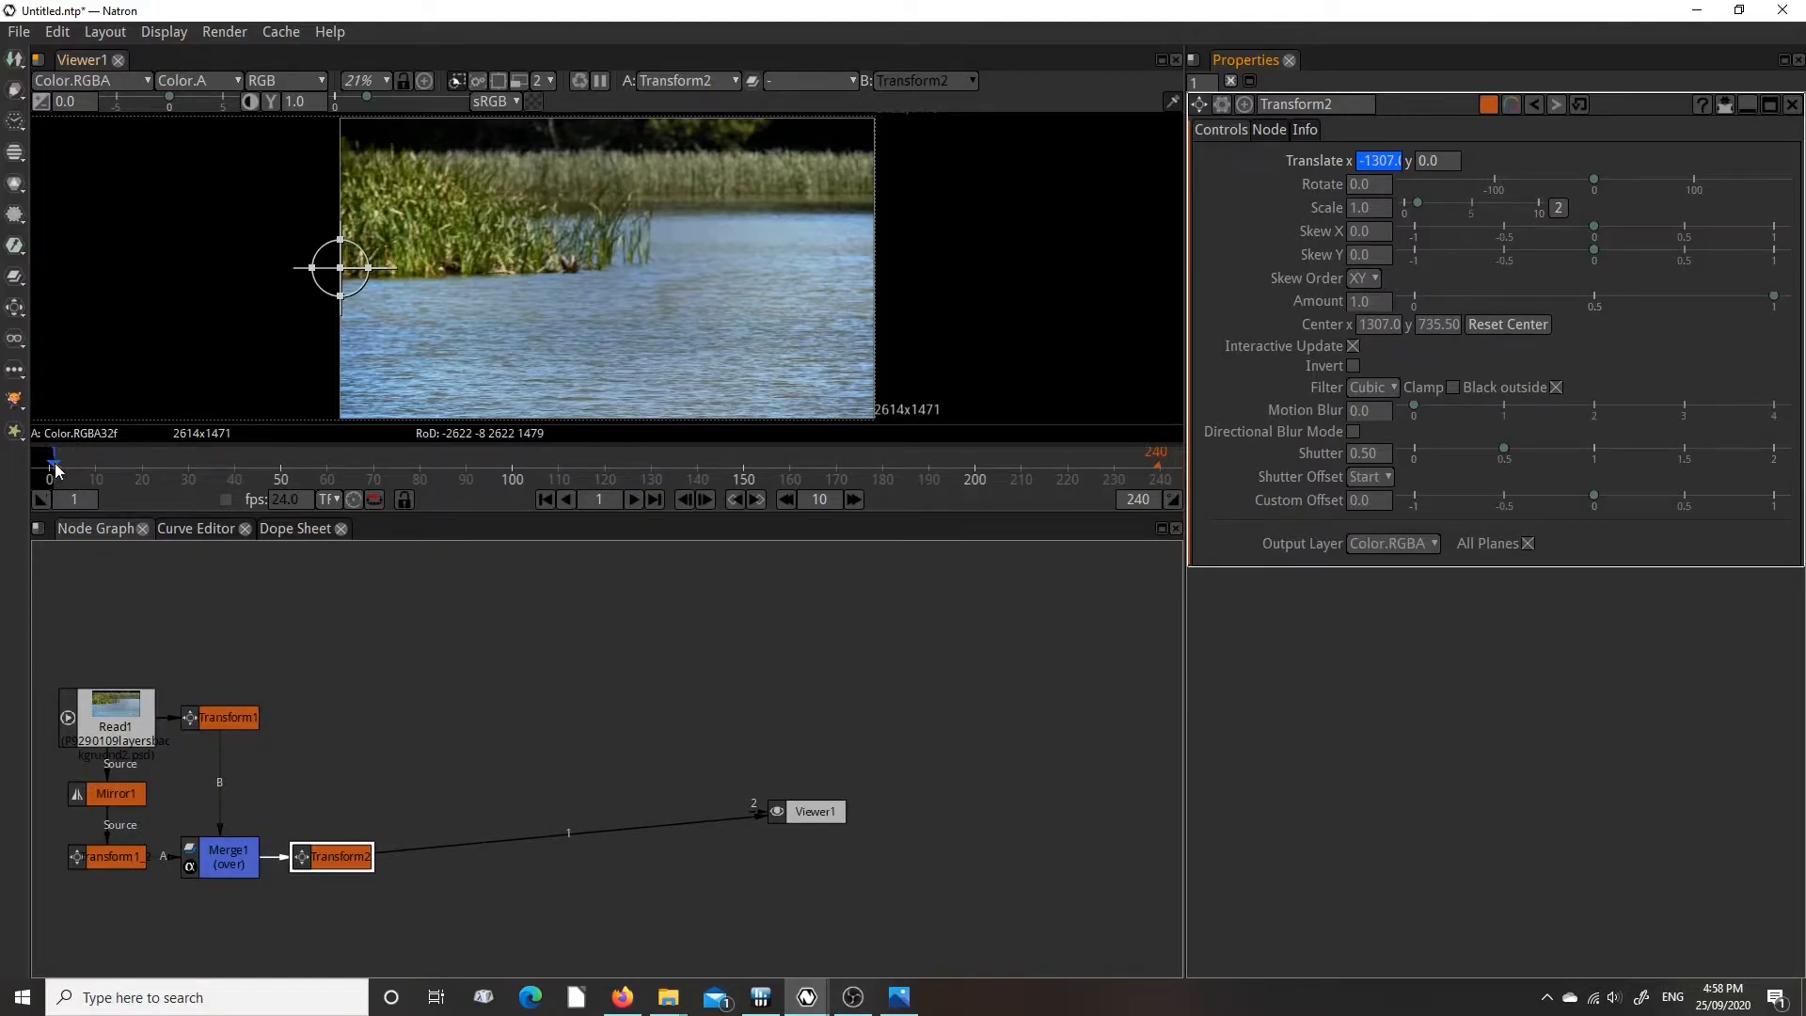
{"action": "left_click", "coordinate": [656, 500]}
{"action": "key", "text": "Return"}
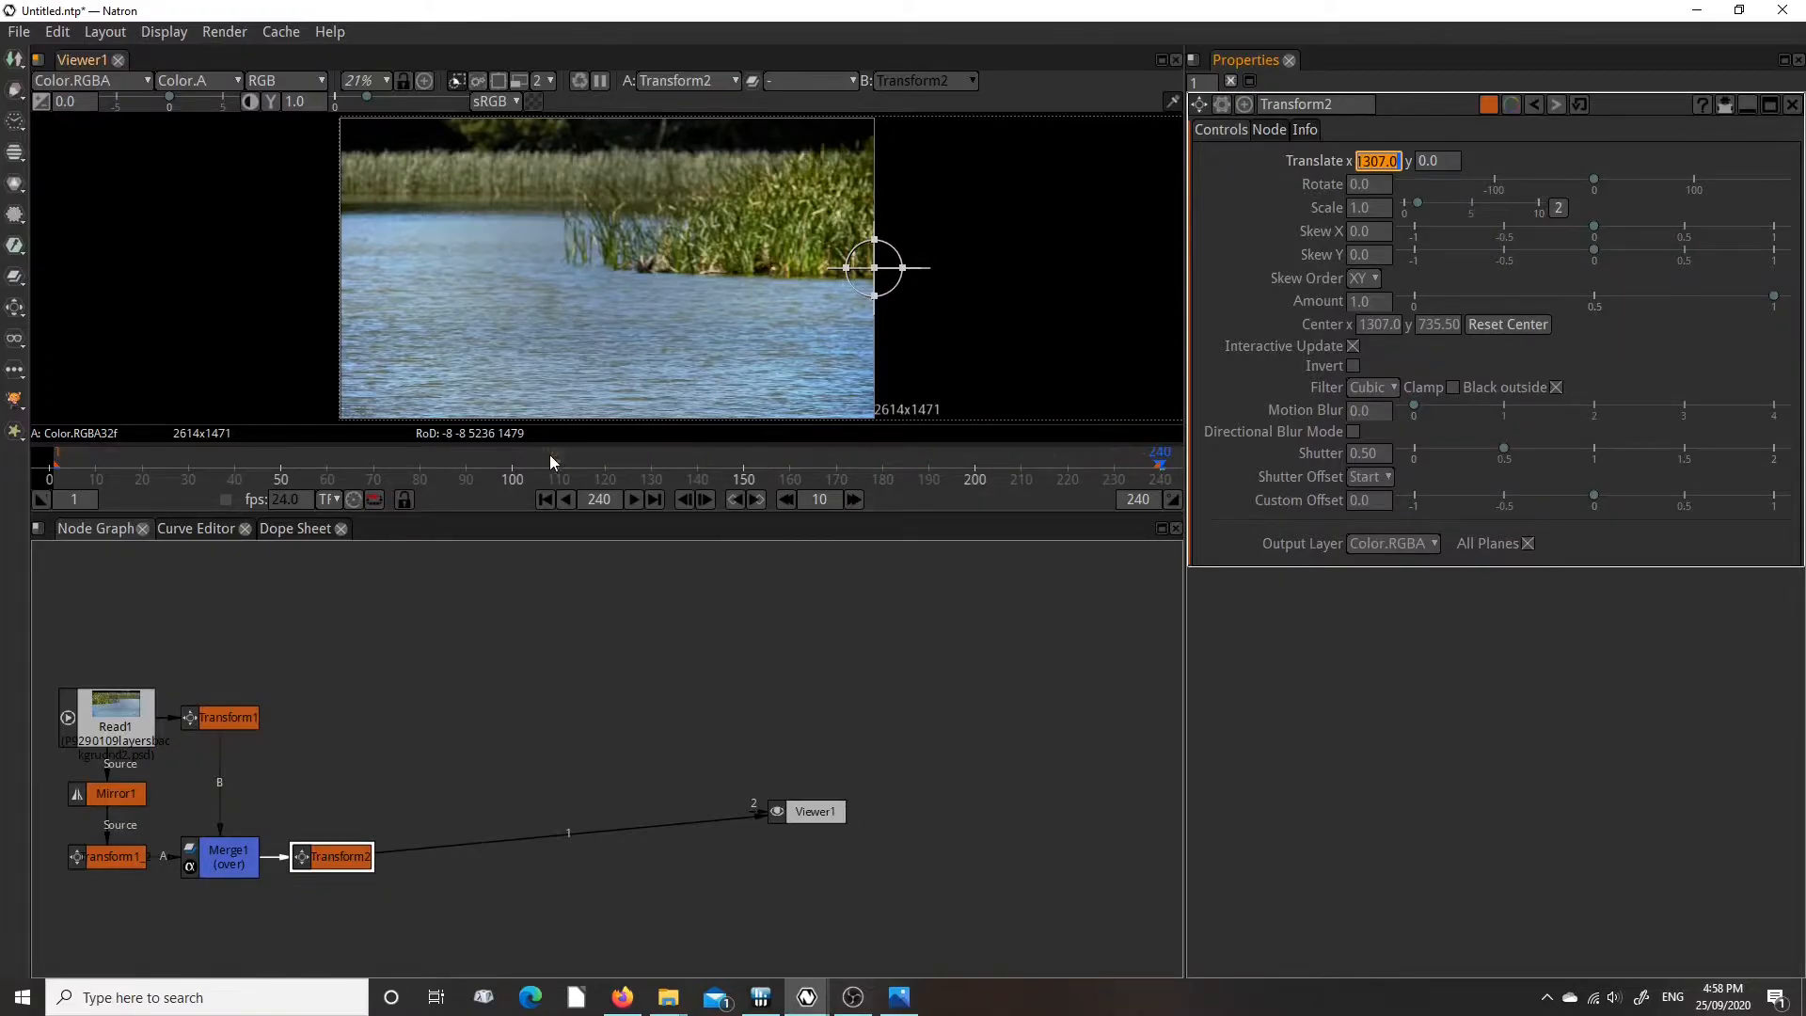
Scrub through the timeline and play back the background pan to check its motion.
{"action": "left_click", "coordinate": [604, 466]}
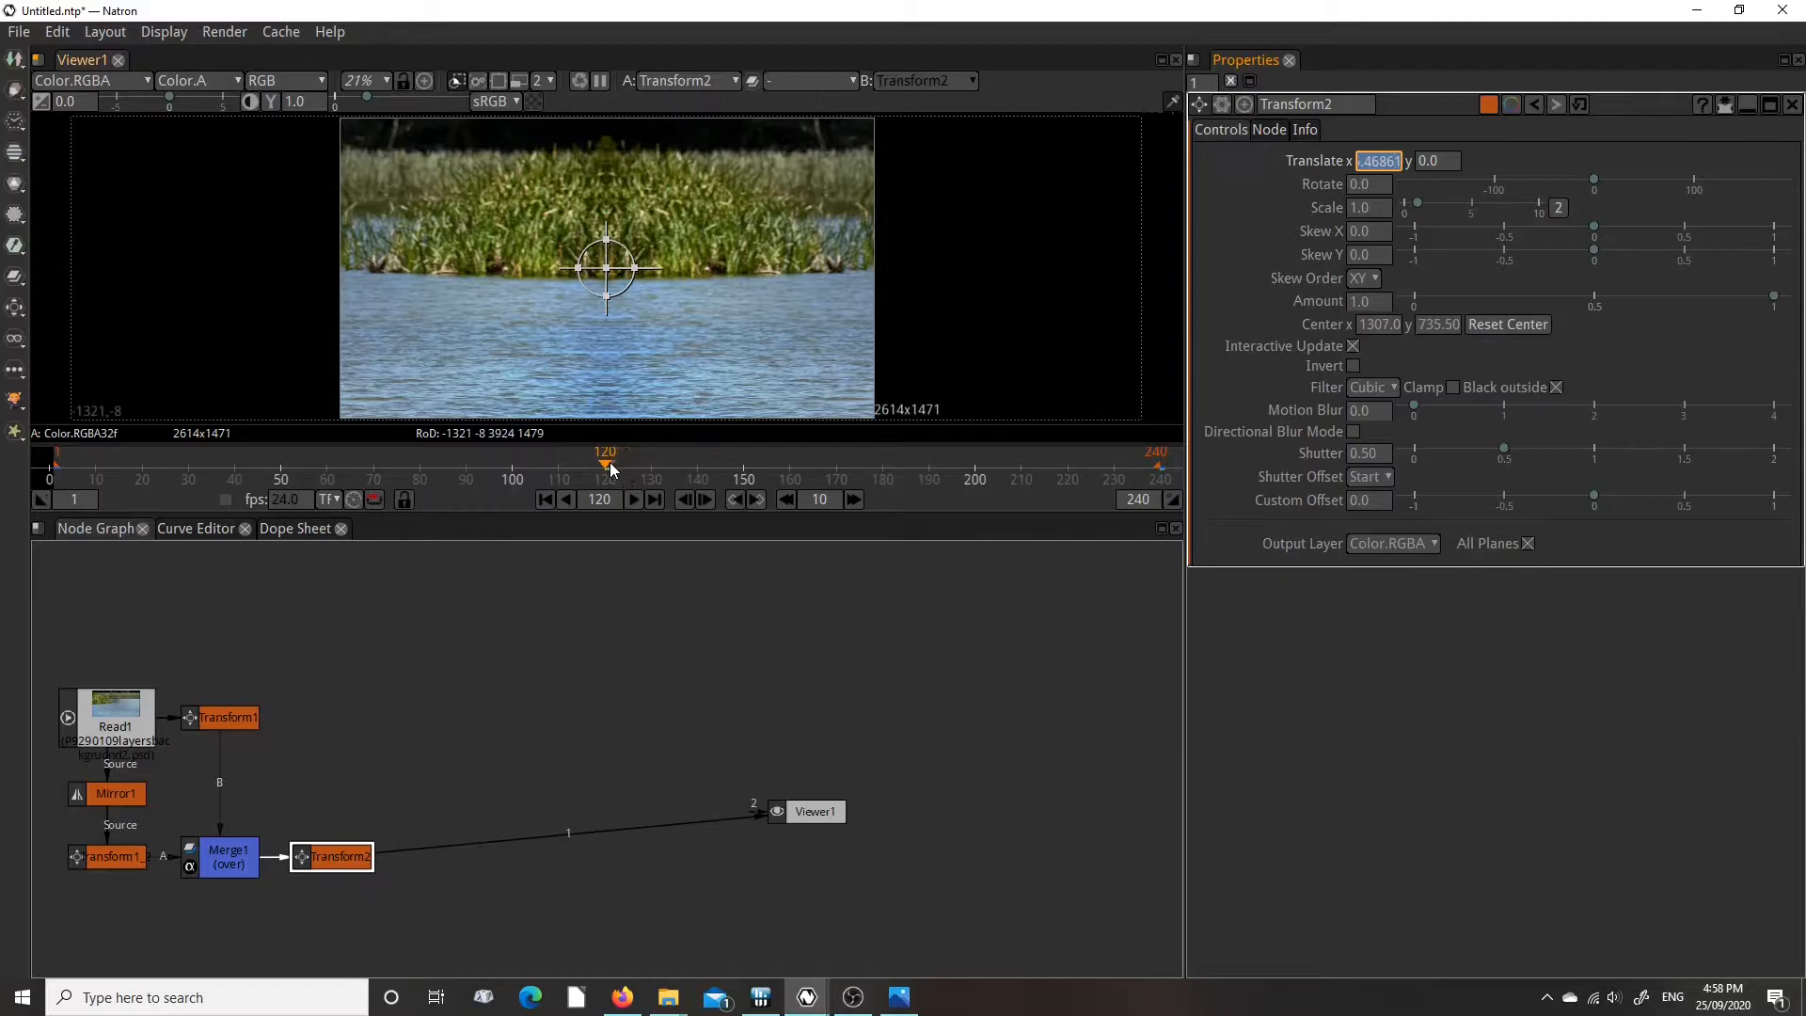
{"action": "left_click_drag", "start_coordinate": [606, 464], "coordinate": [211, 452]}
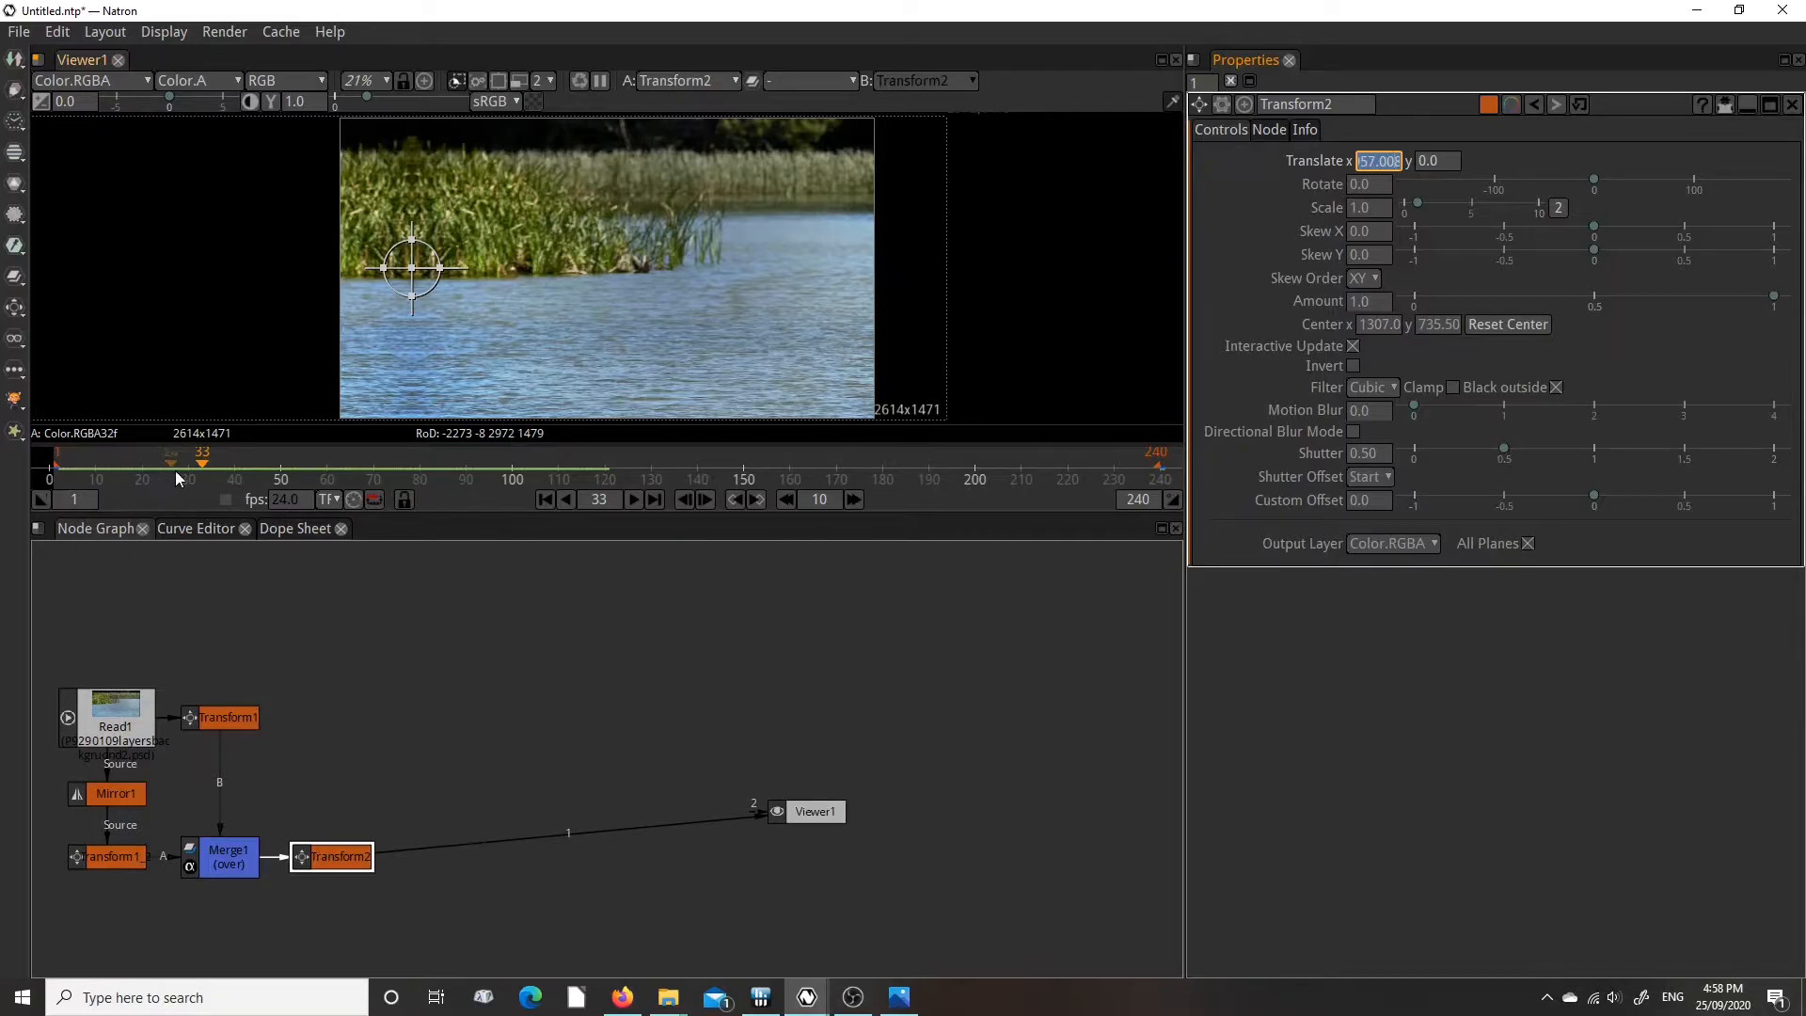
{"action": "mouse_move", "coordinate": [202, 463]}
{"action": "left_mouse_down"}
{"action": "mouse_move", "coordinate": [1167, 467]}
{"action": "mouse_move", "coordinate": [704, 448]}
{"action": "mouse_move", "coordinate": [58, 467]}
{"action": "left_mouse_up"}
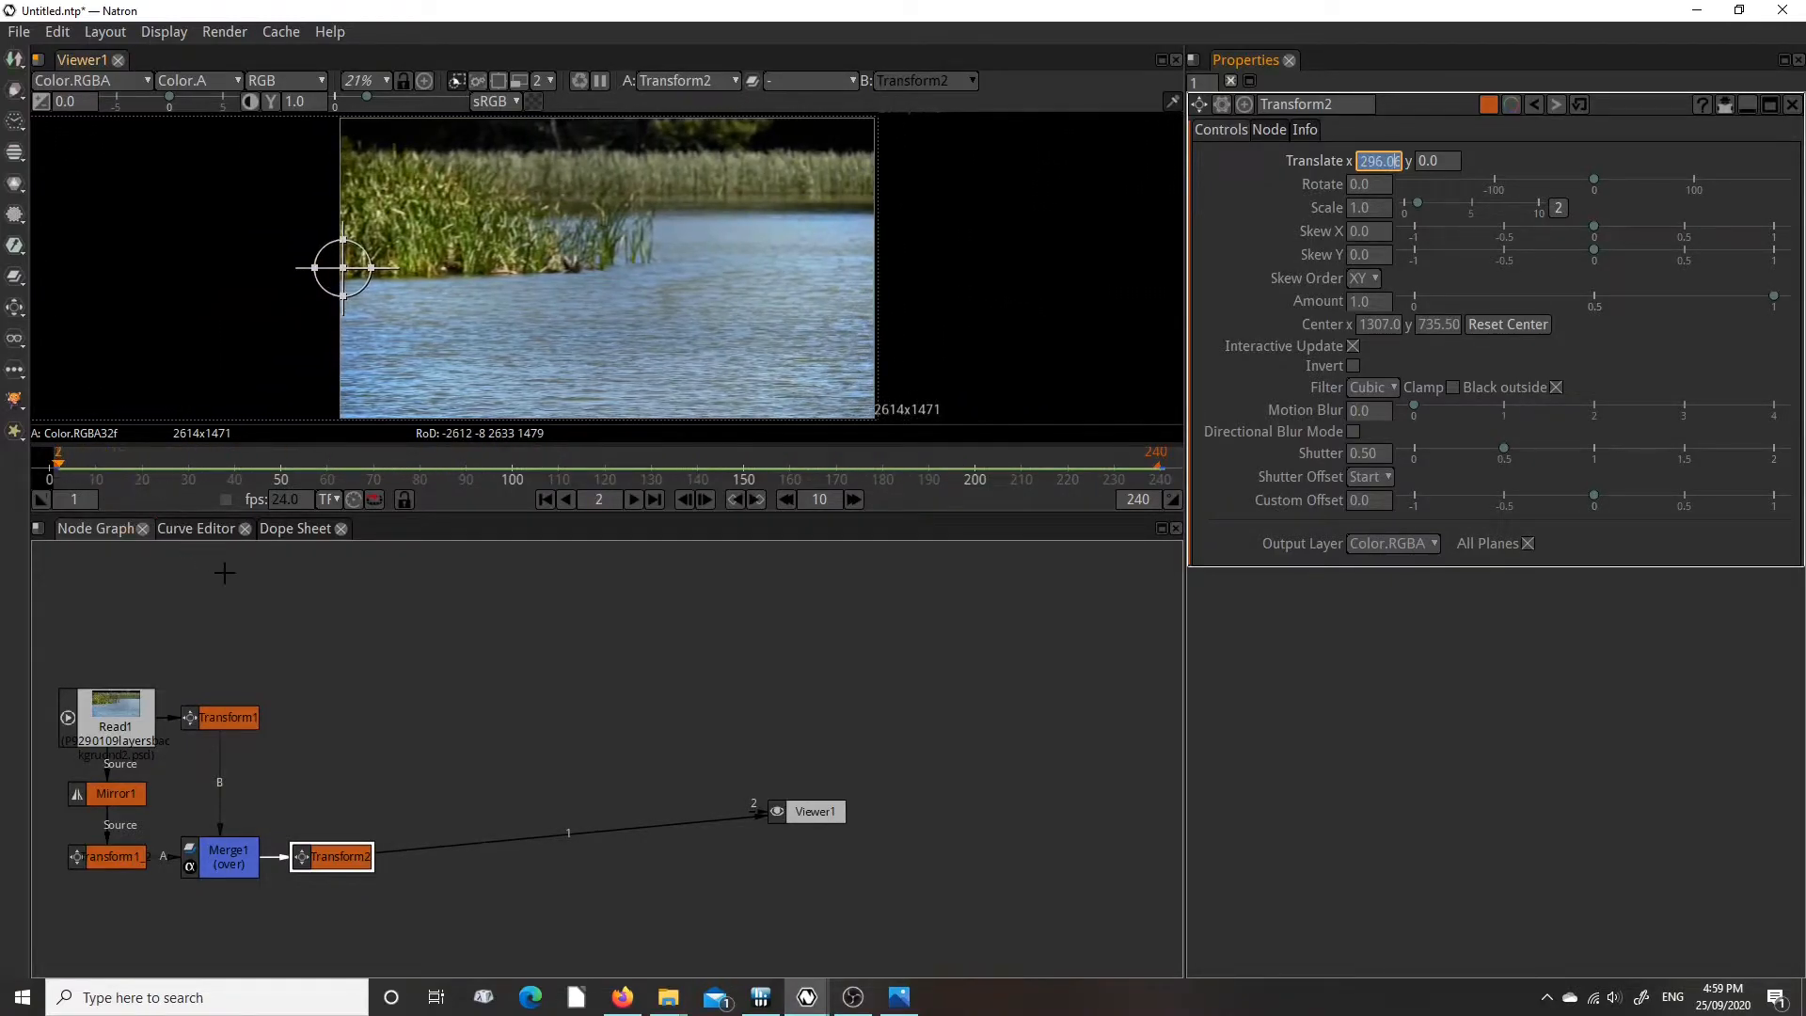
{"action": "left_click", "coordinate": [632, 500]}
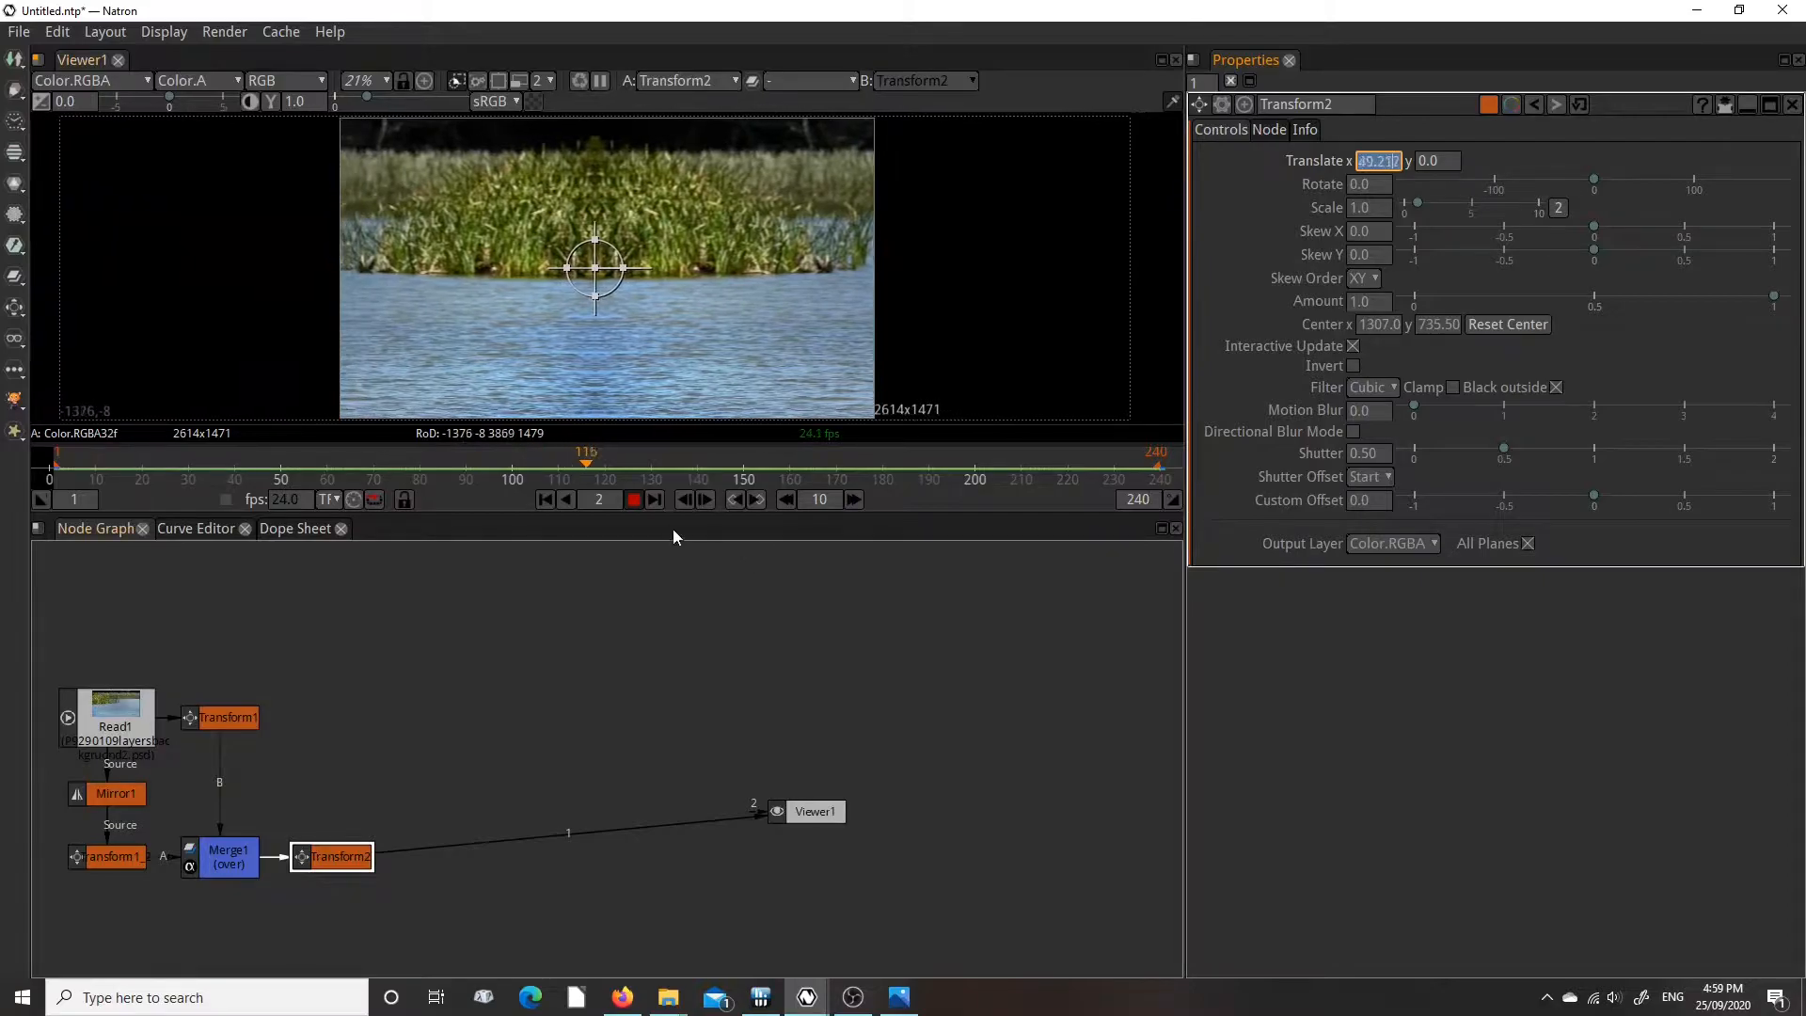
{"action": "left_click", "coordinate": [632, 499]}
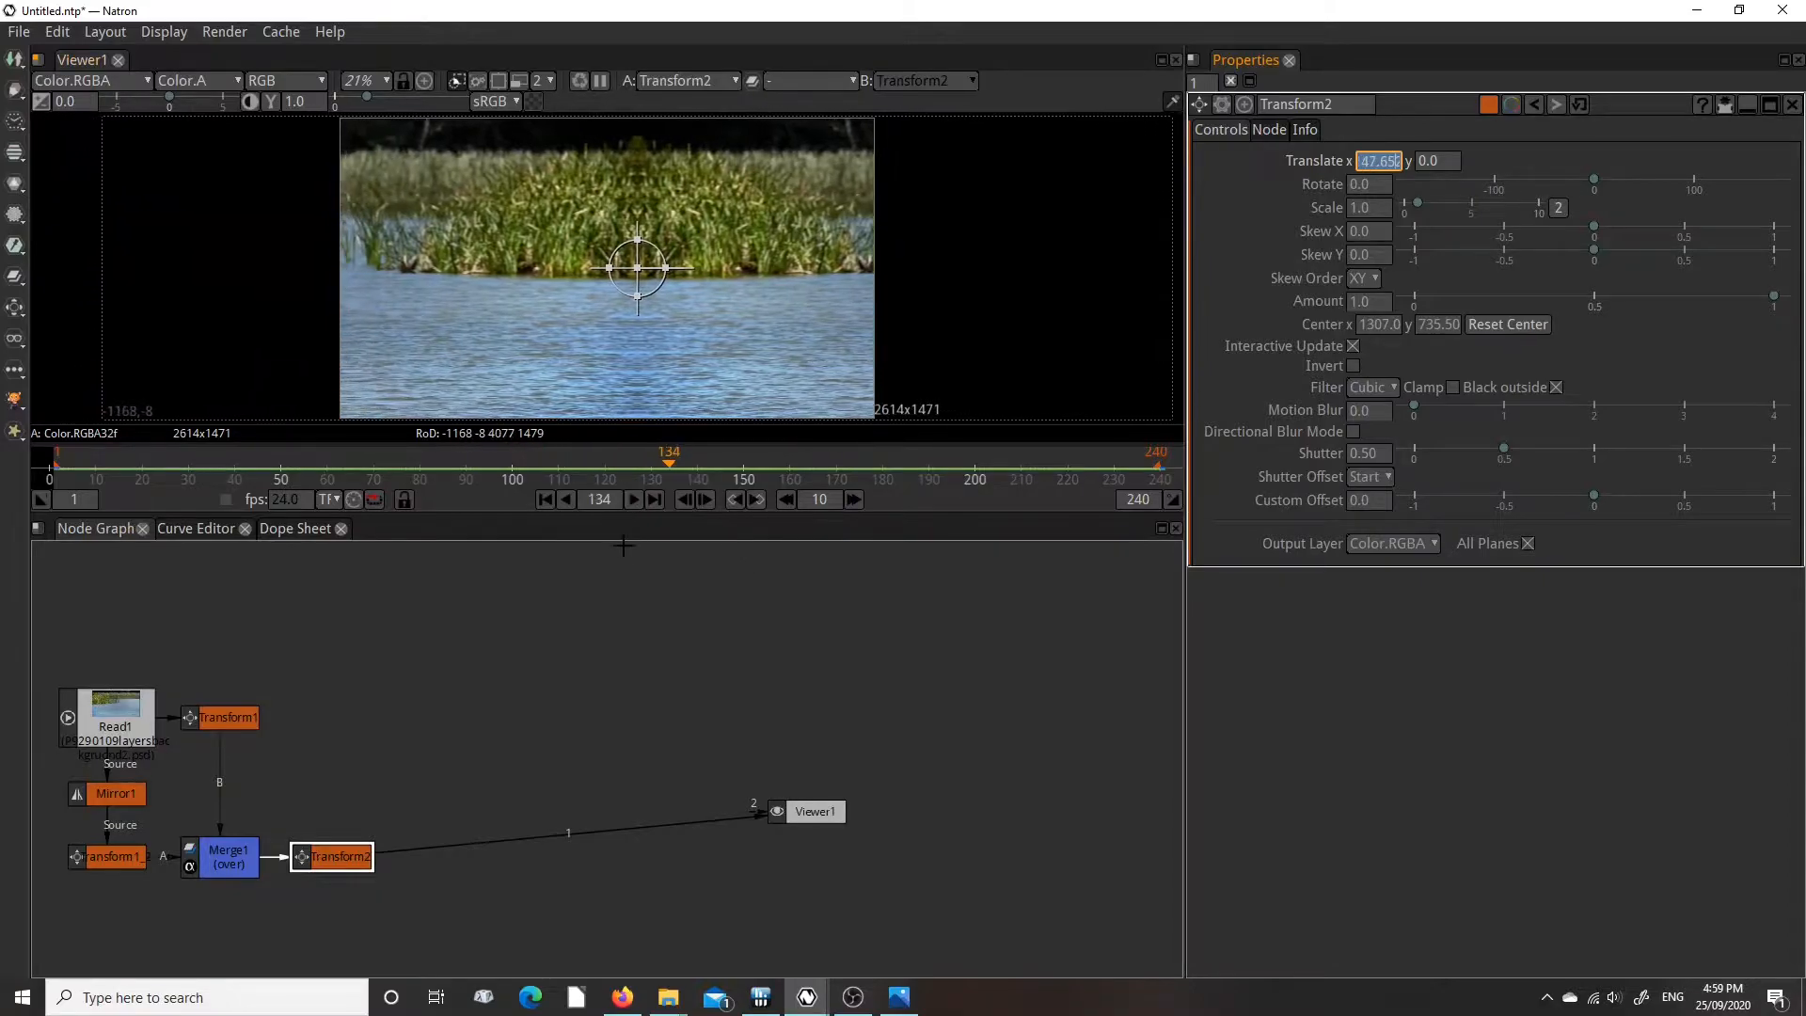
Compare the background at the first and last frames by switching repeatedly between them.
{"action": "left_click", "coordinate": [656, 500]}
{"action": "left_click", "coordinate": [543, 504]}
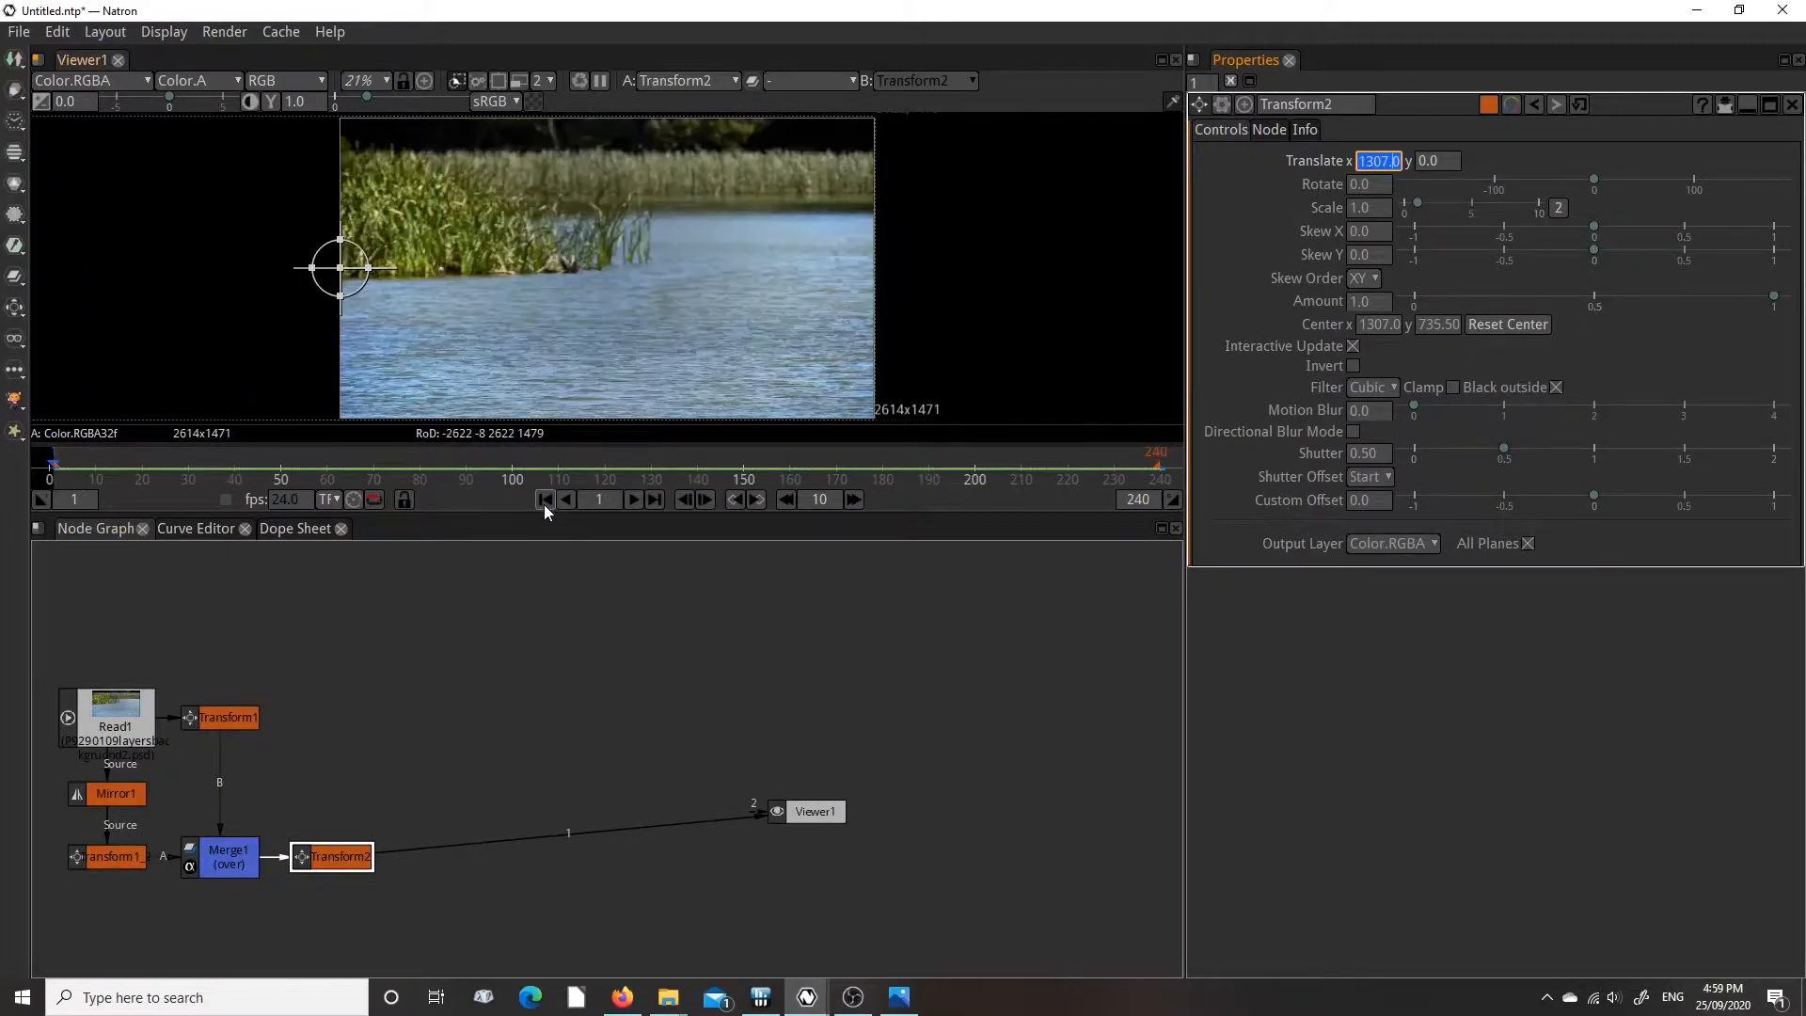
{"action": "left_click", "coordinate": [655, 499]}
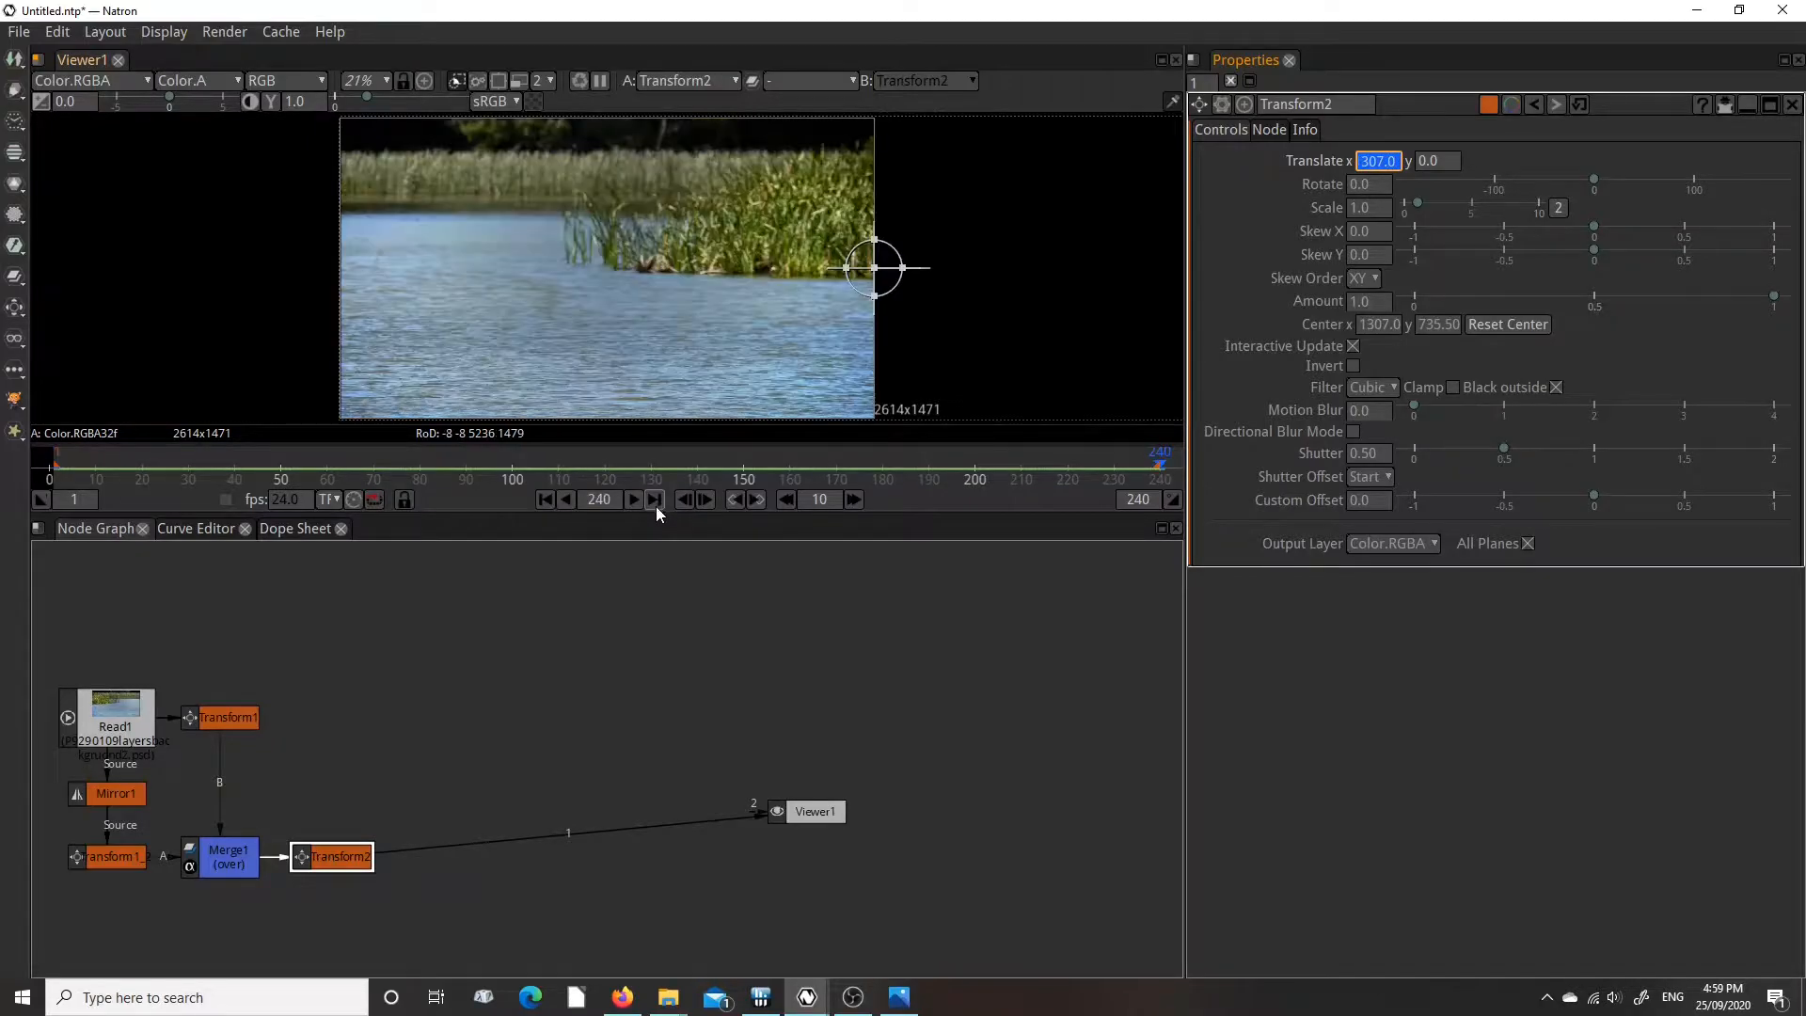
{"action": "left_click", "coordinate": [543, 503]}
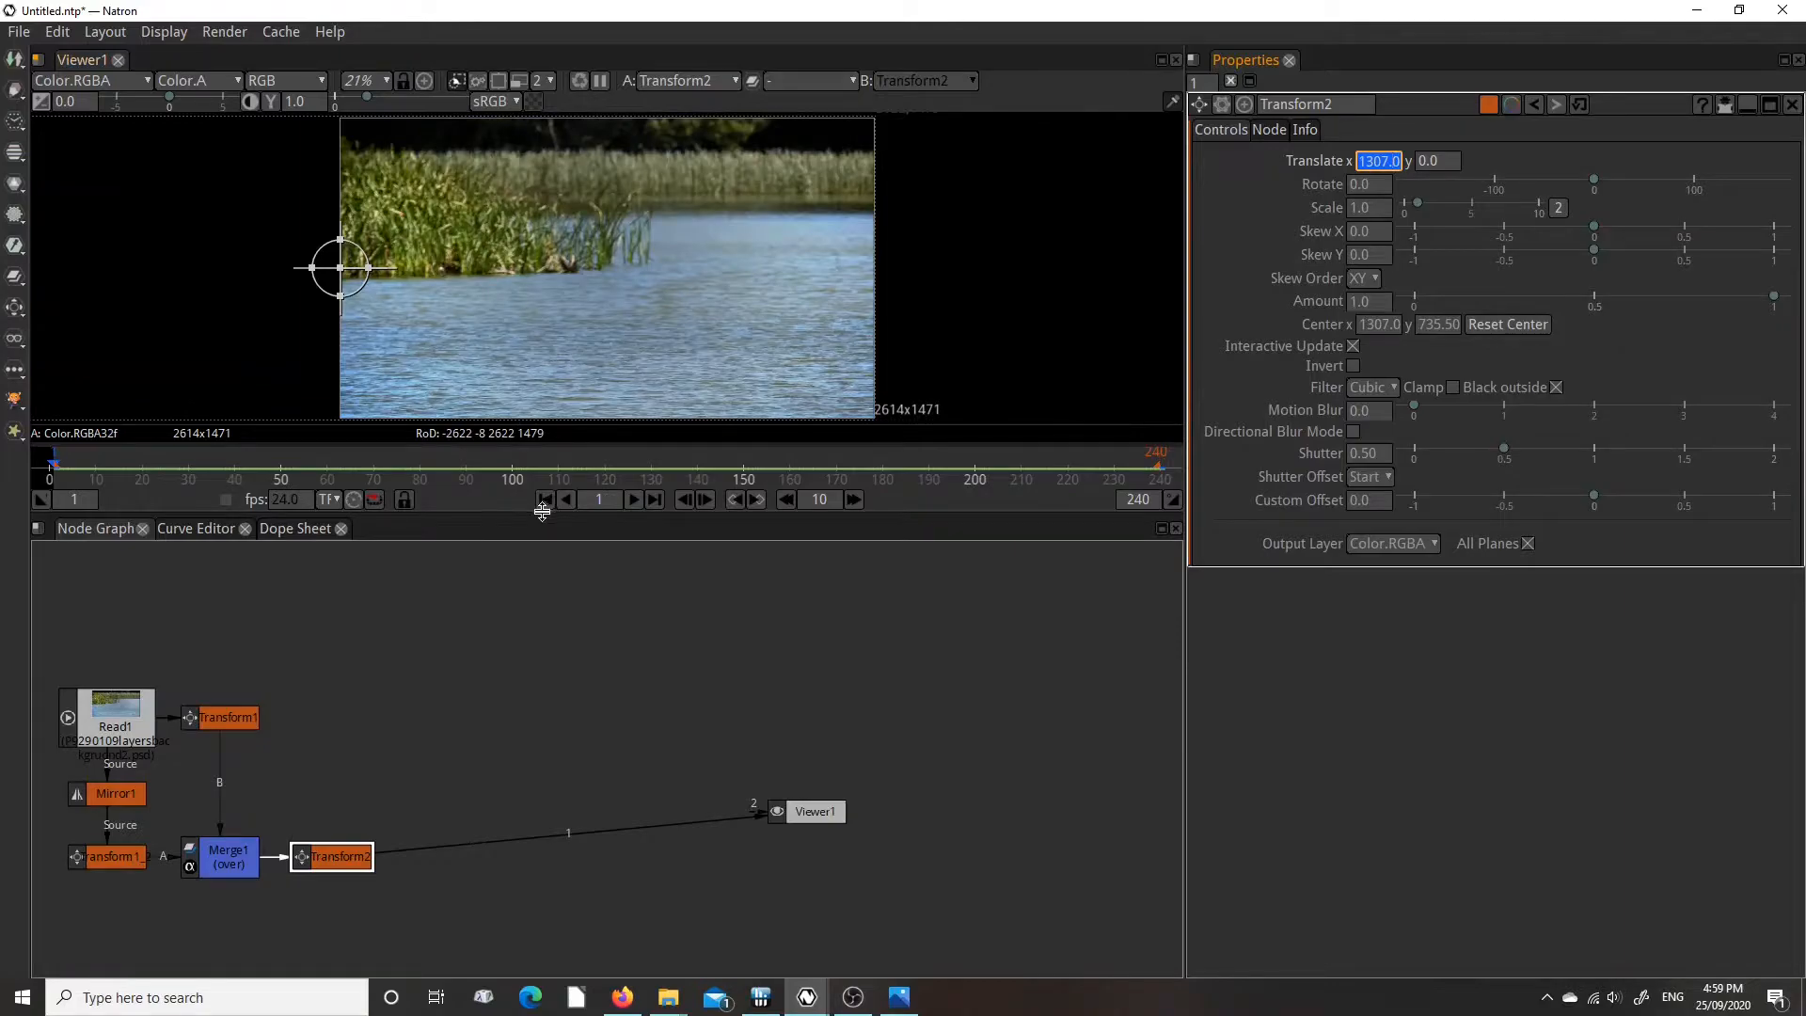
{"action": "left_click", "coordinate": [656, 500]}
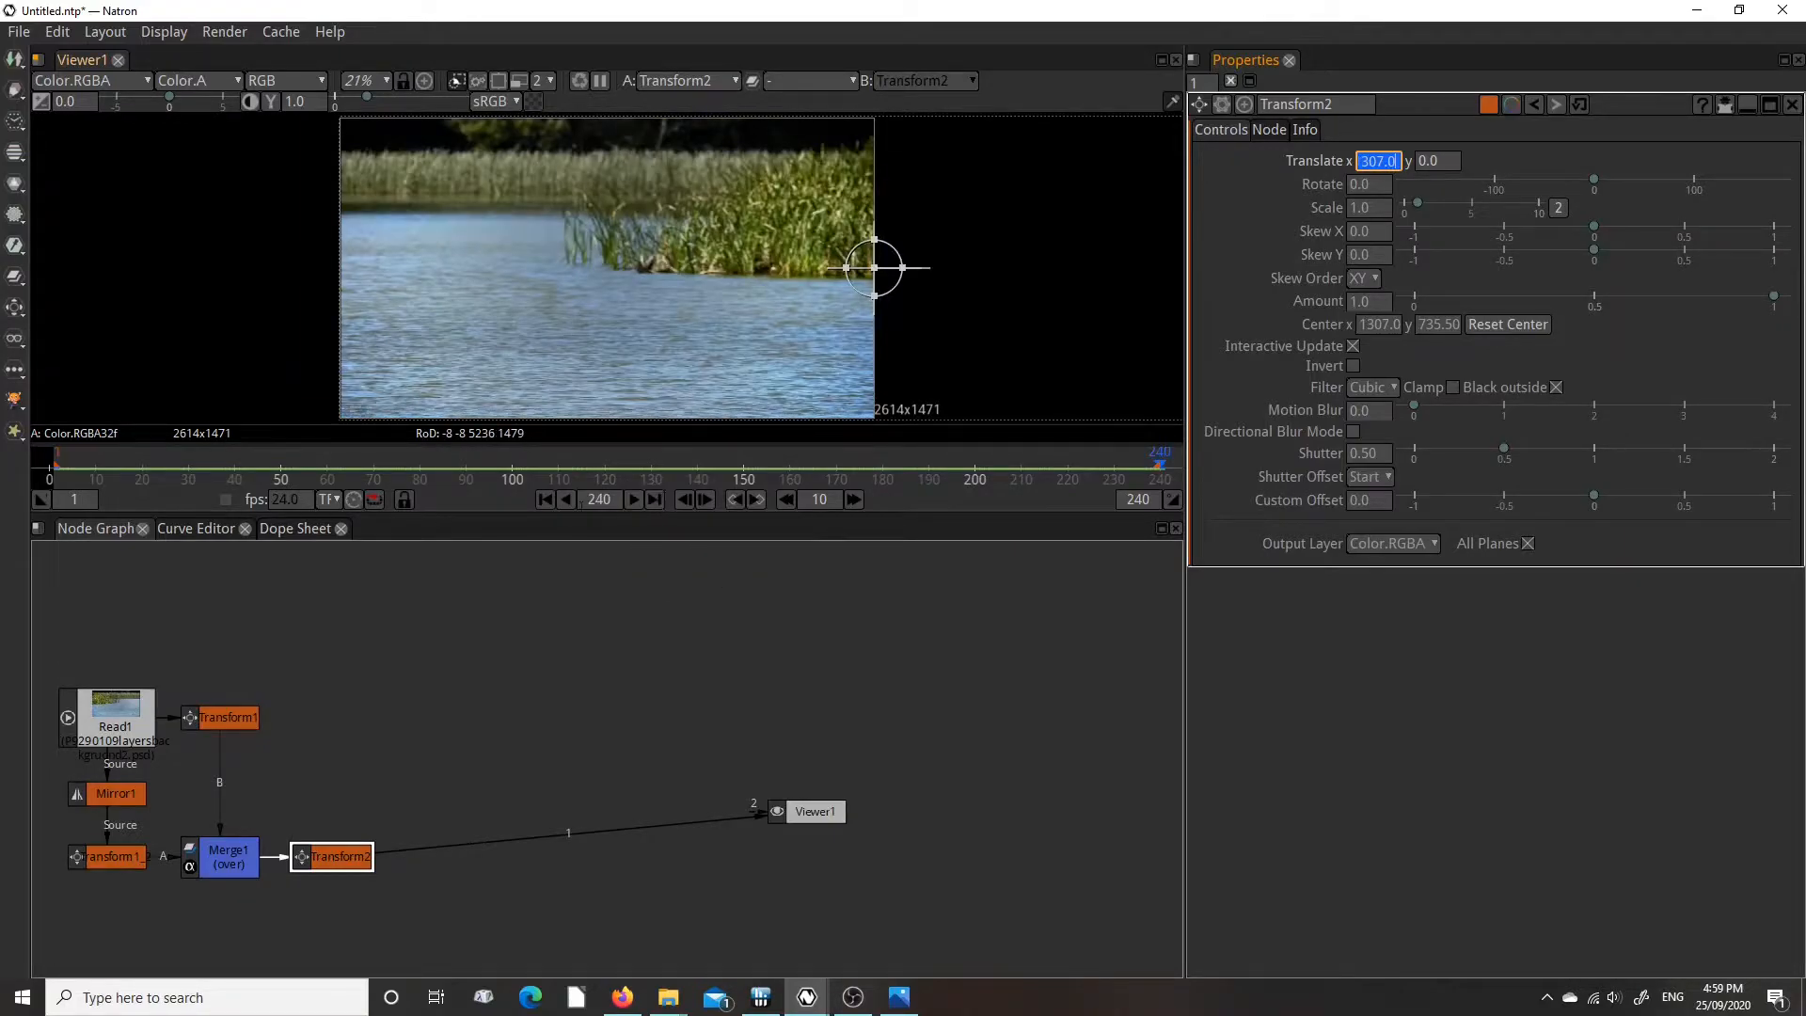
{"action": "left_click", "coordinate": [544, 500]}
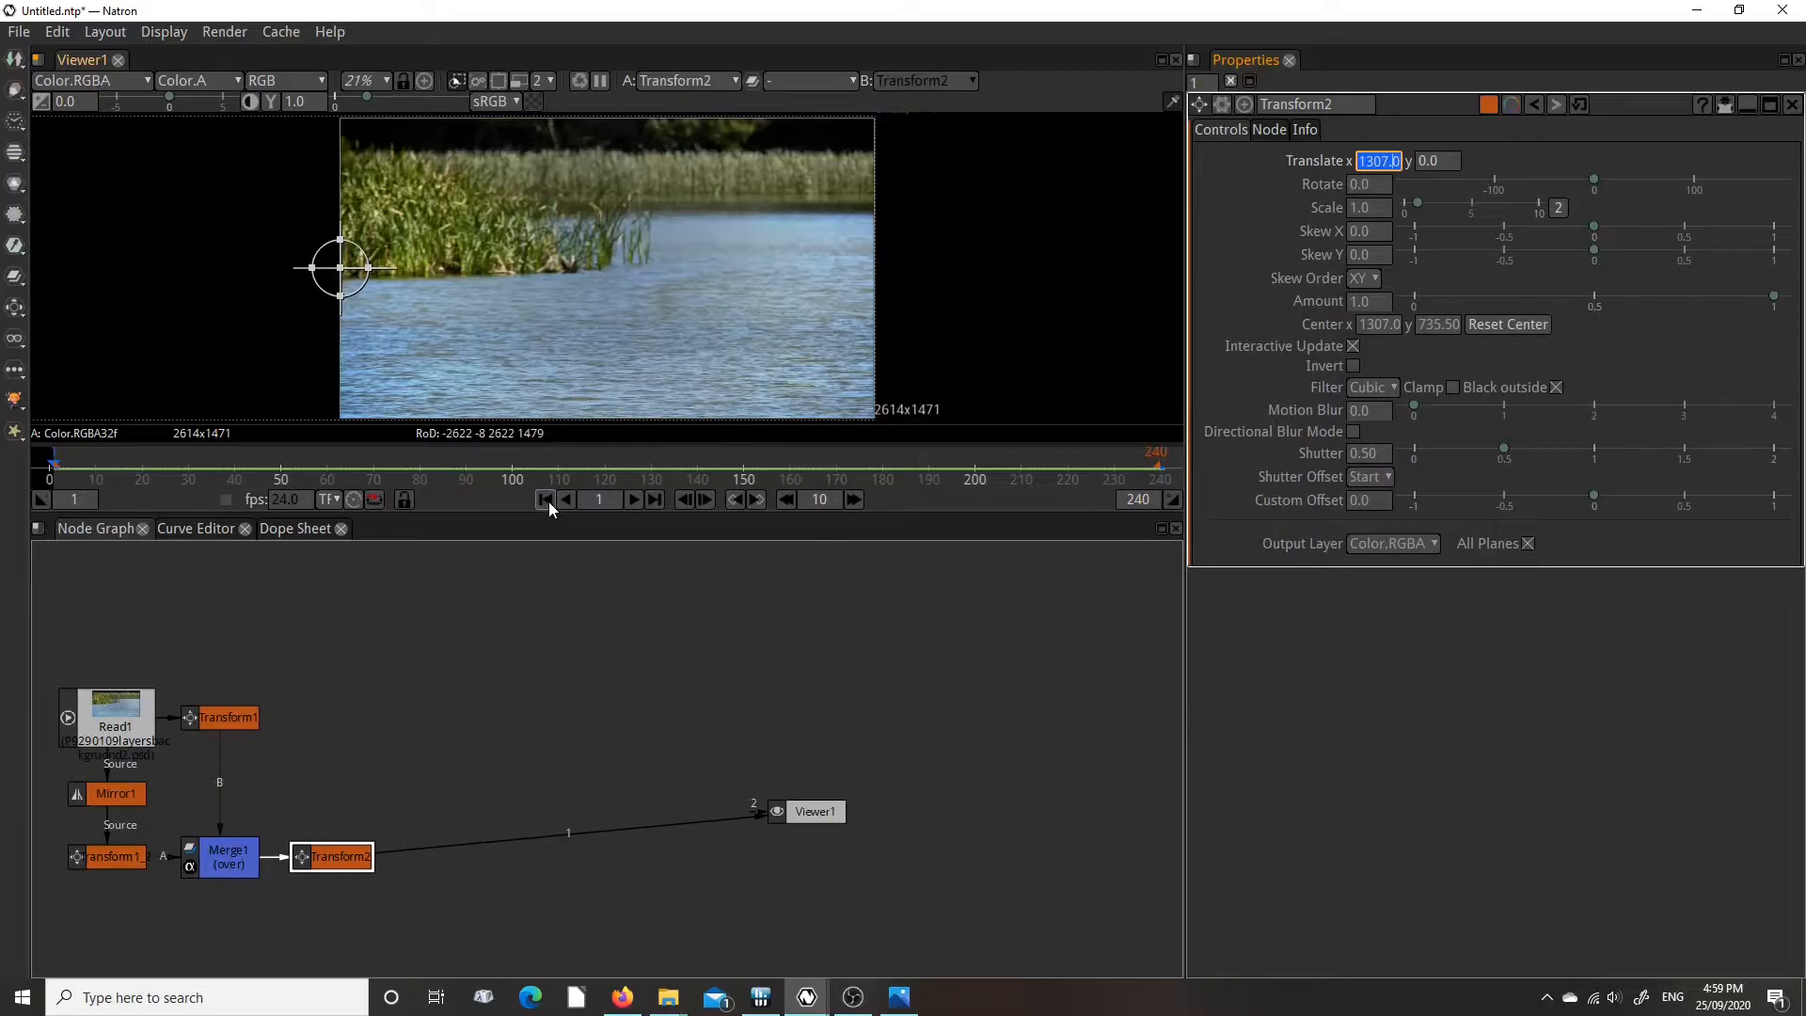
{"action": "left_click", "coordinate": [651, 499]}
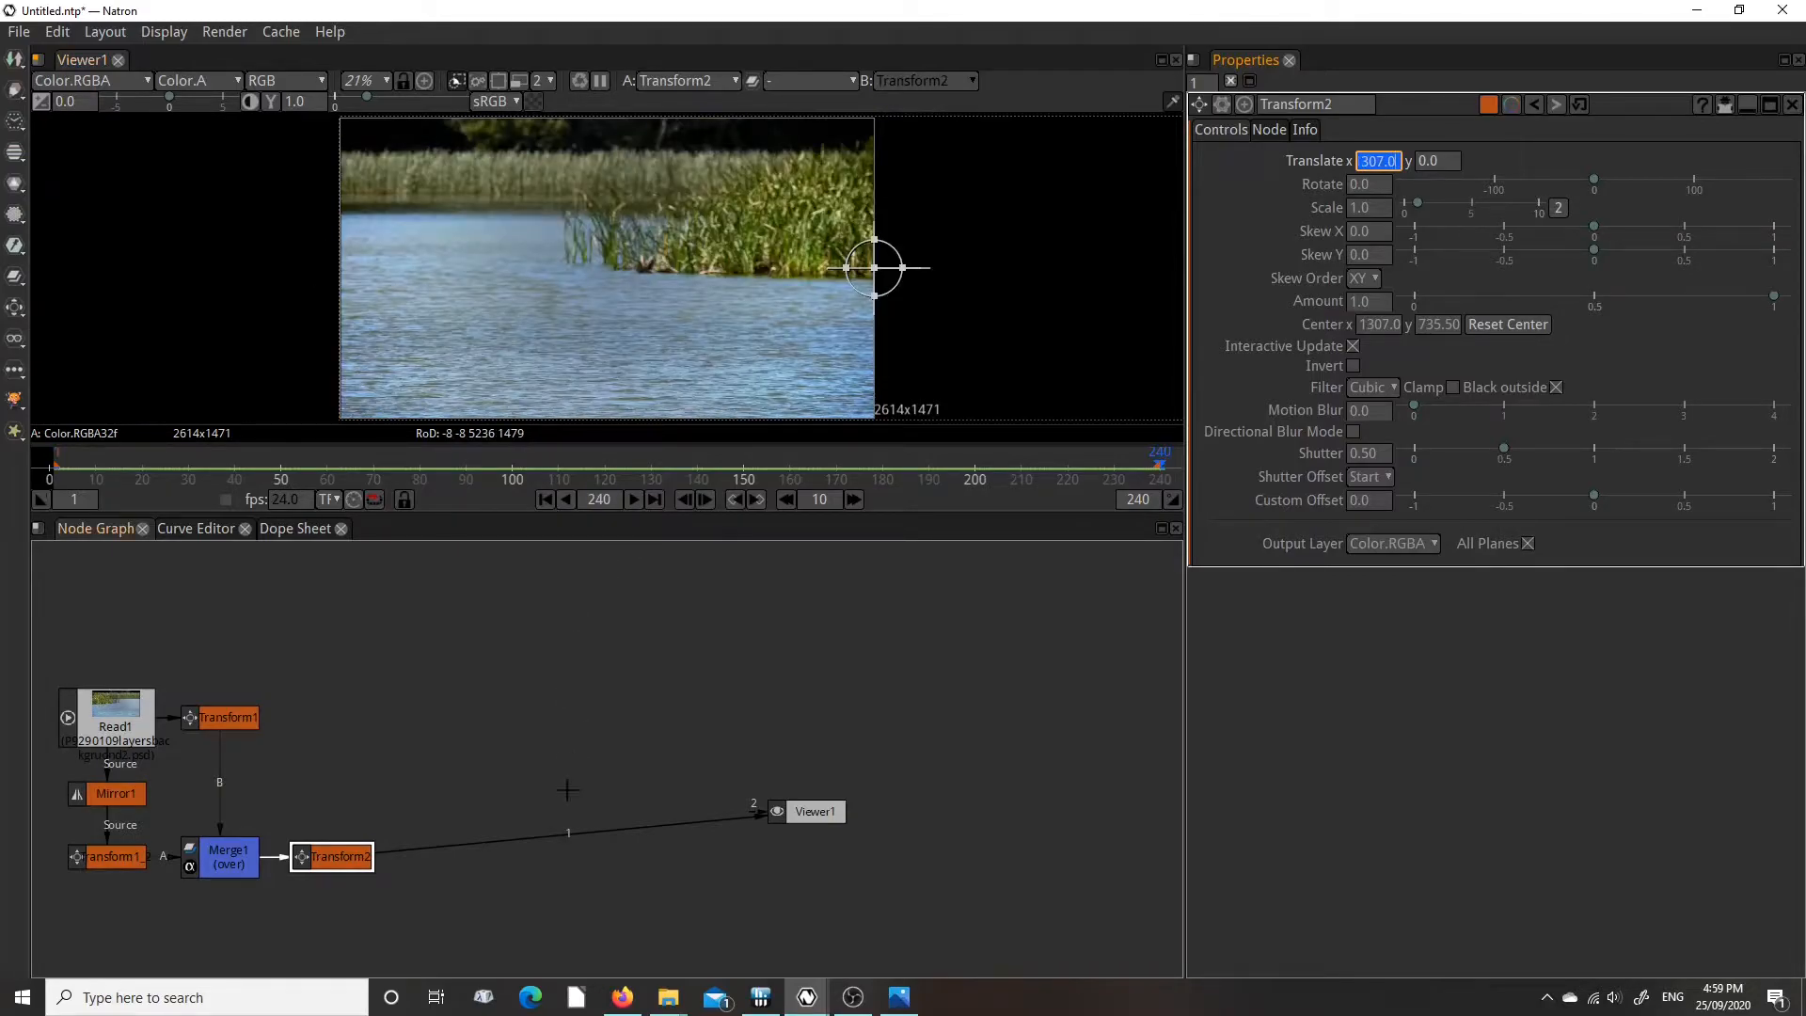
Move Transform2 beside Viewer1, and duplicate Merge1 with its two input nodes Transform1 and Transform1_2 below the originals.
{"action": "left_click_drag", "start_coordinate": [350, 852], "coordinate": [691, 825]}
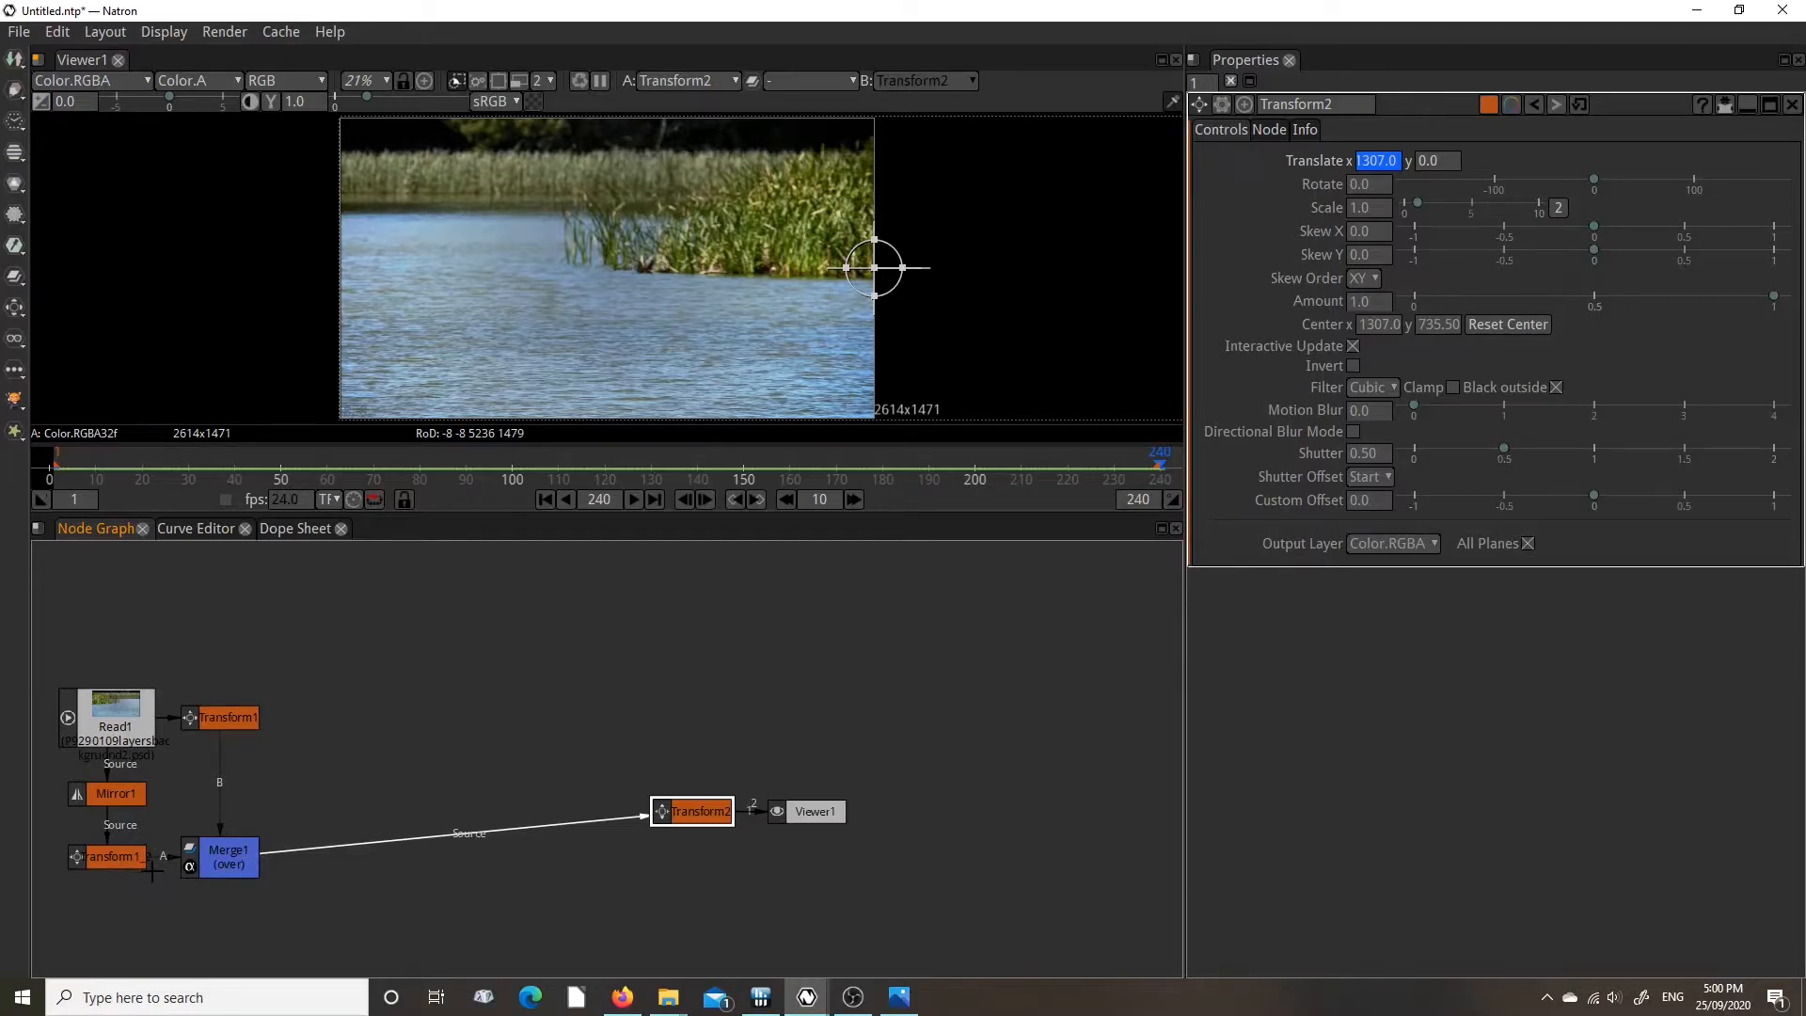
{"action": "left_click", "coordinate": [221, 867]}
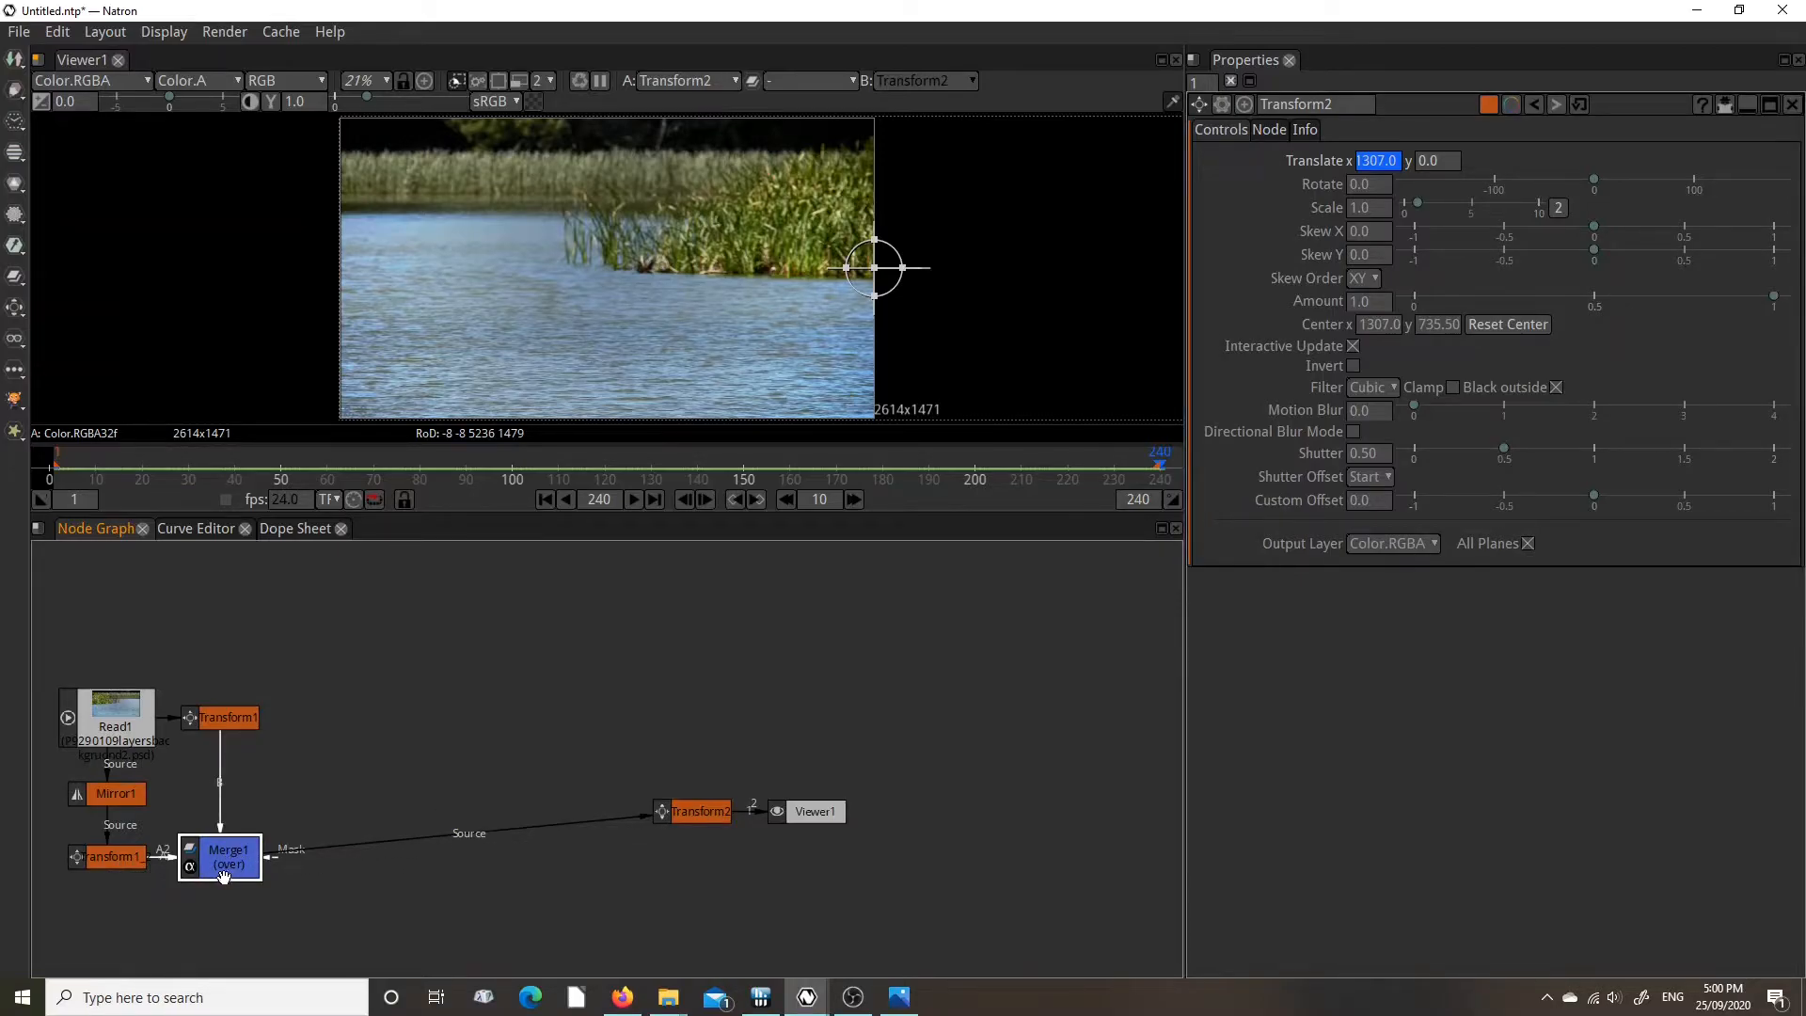
{"action": "left_click", "coordinate": [227, 724], "text": "shift"}
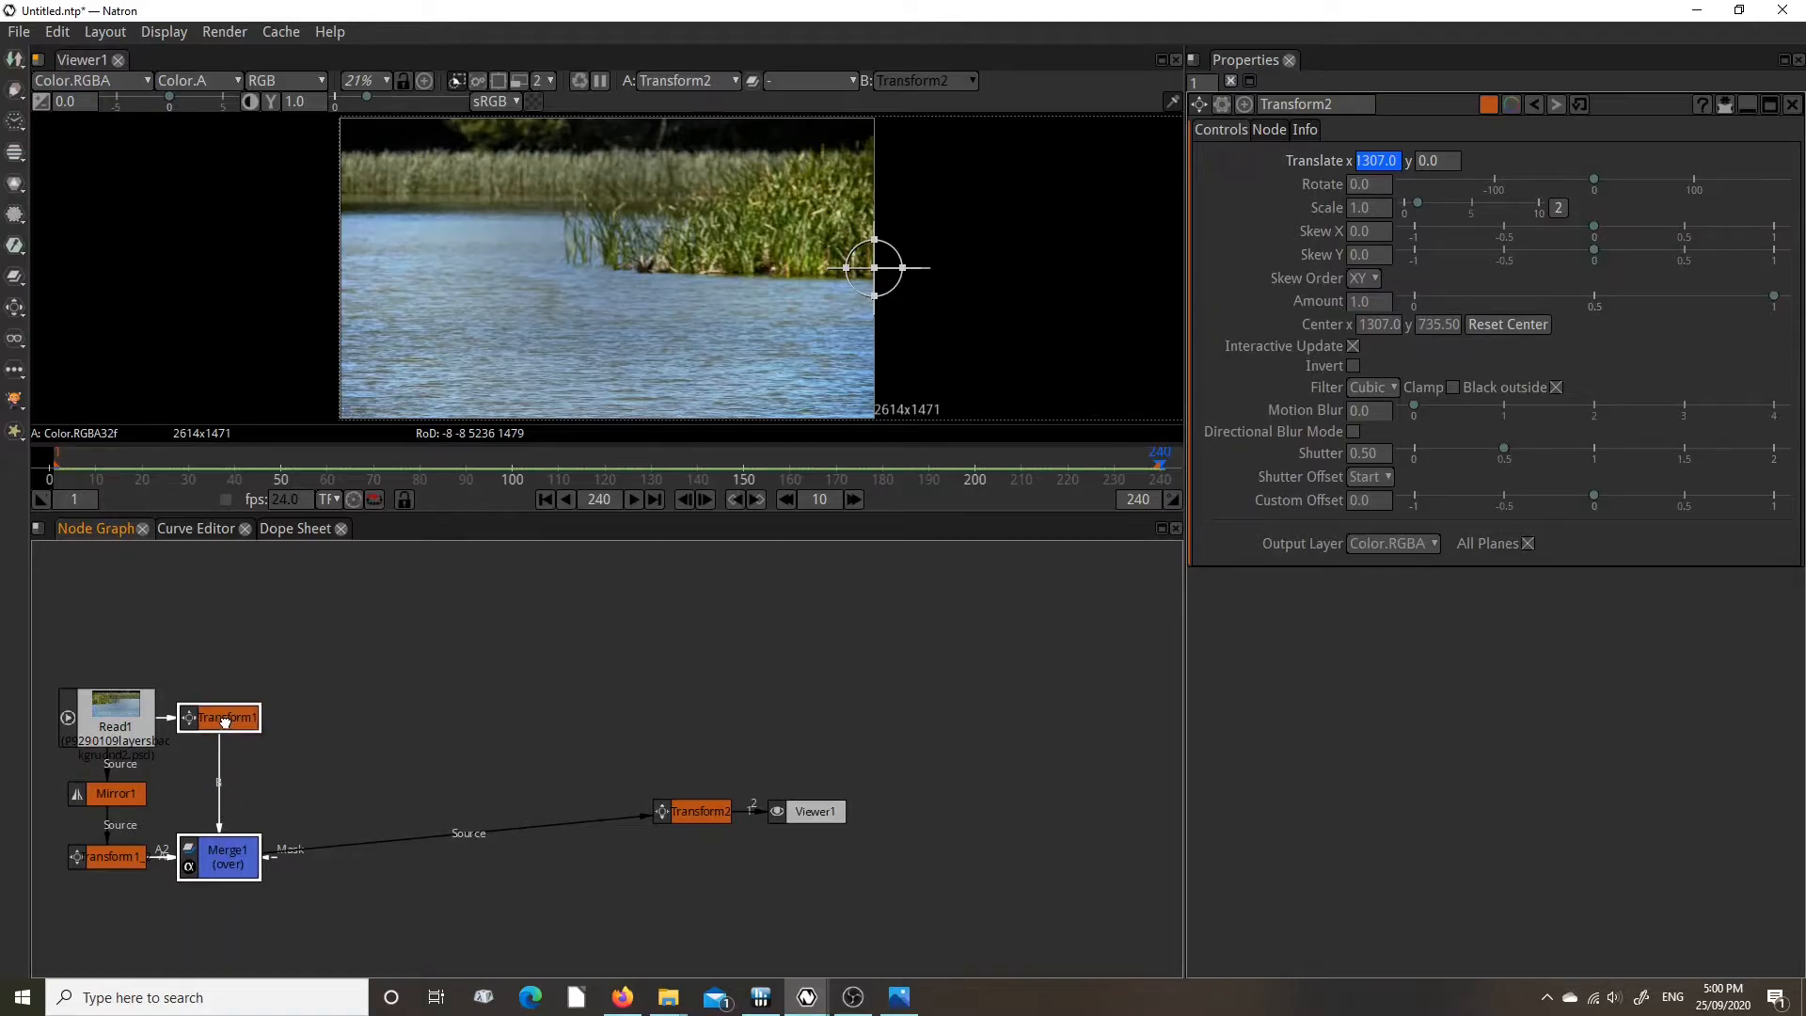
{"action": "left_click", "coordinate": [118, 862], "text": "shift"}
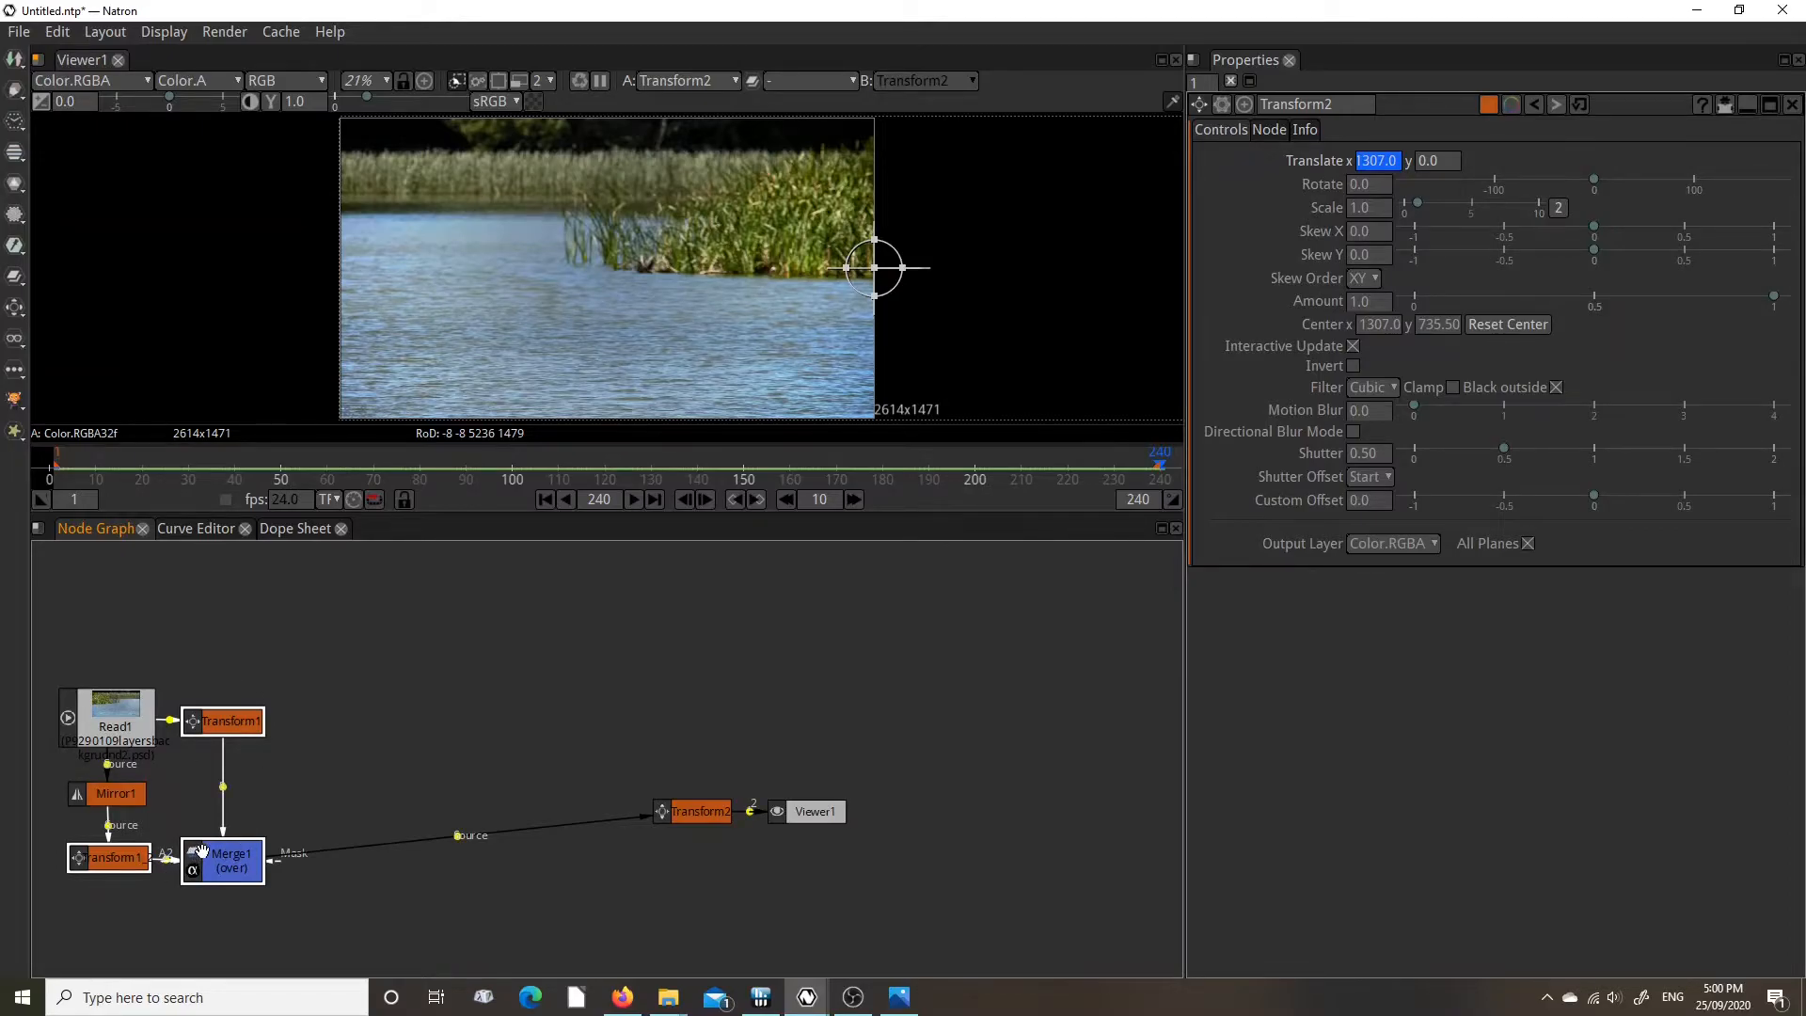
{"action": "key", "text": "ctrl+v"}
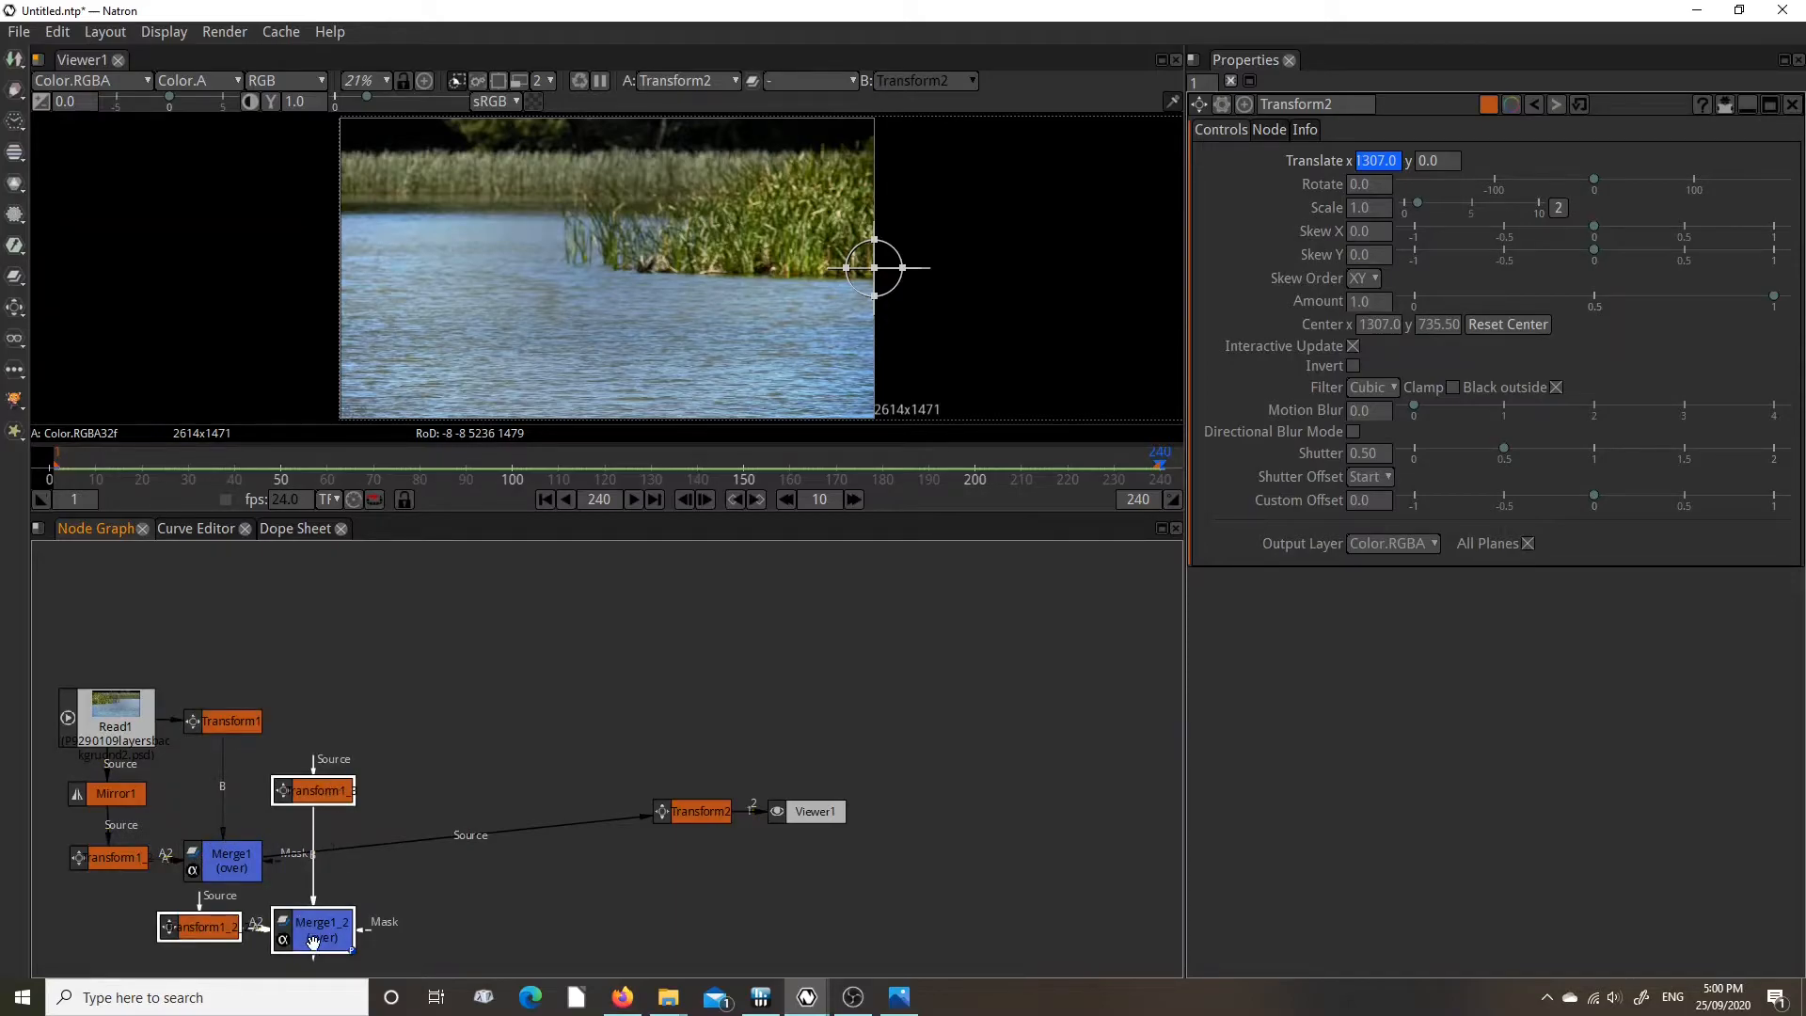
{"action": "mouse_move", "coordinate": [316, 941]}
{"action": "left_mouse_down"}
{"action": "mouse_move", "coordinate": [370, 945]}
{"action": "mouse_move", "coordinate": [336, 954]}
{"action": "left_mouse_up"}
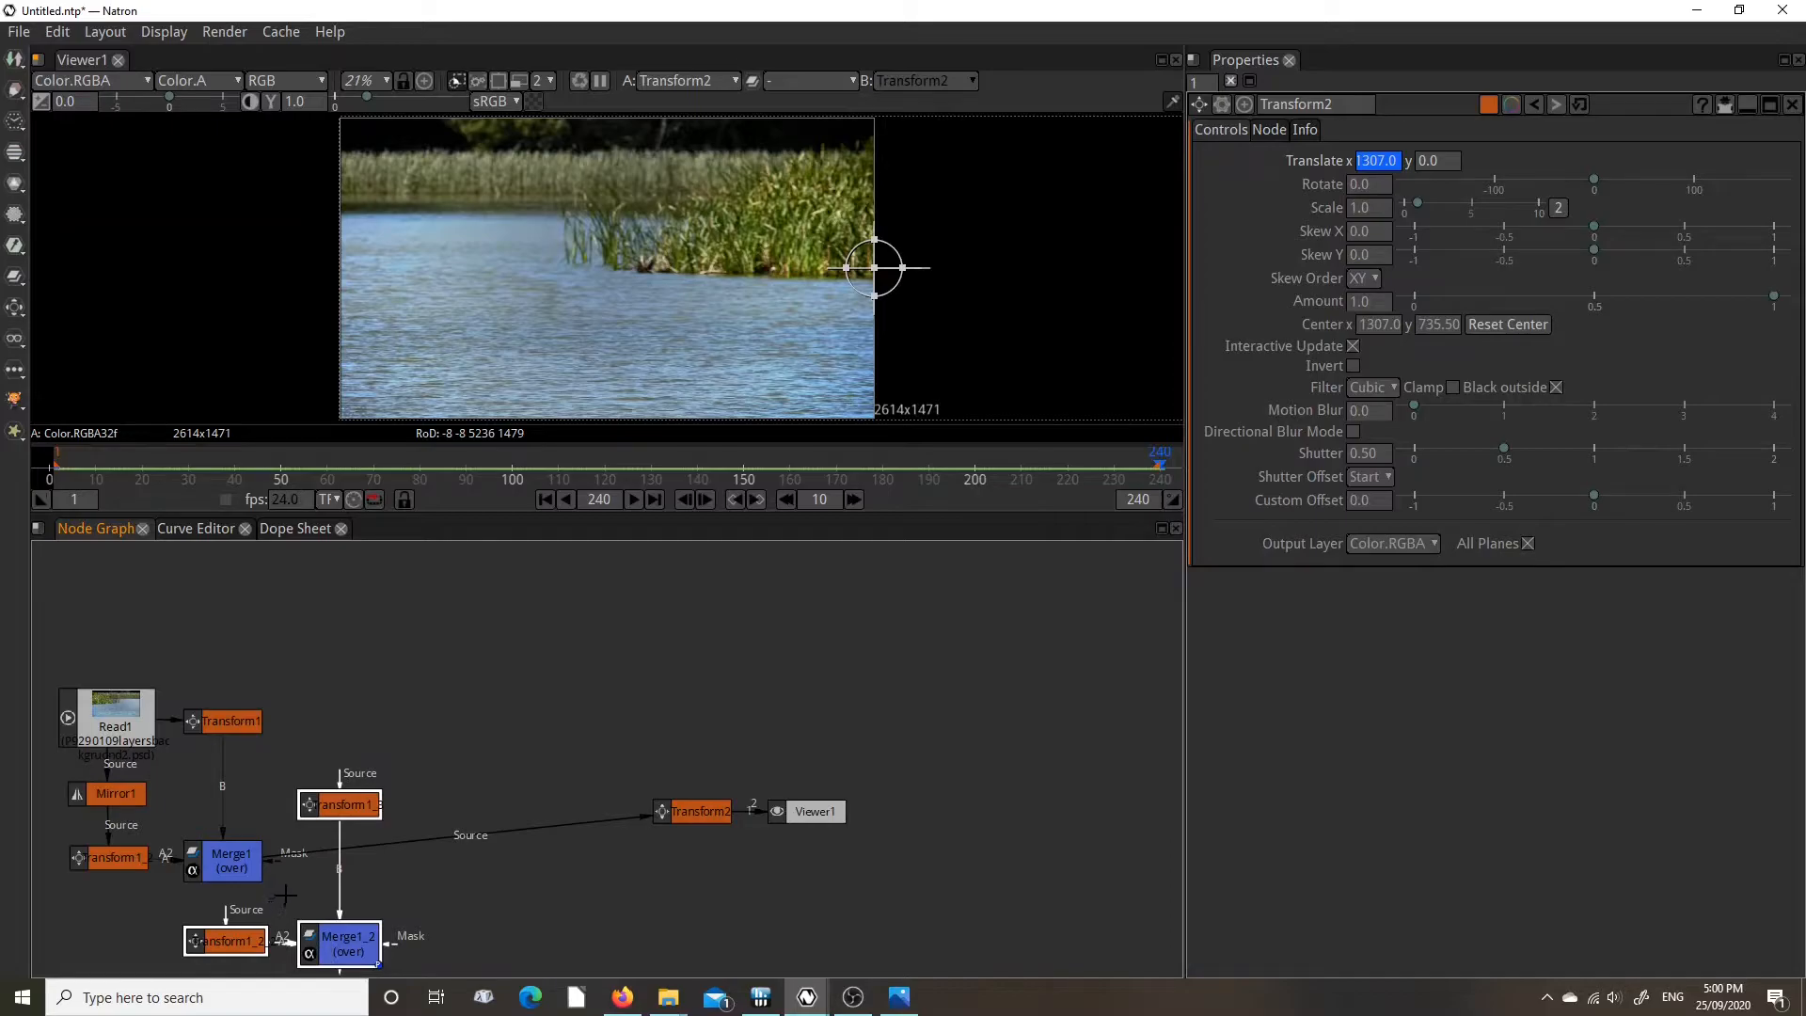
Move the original group of background nodes up to make room above the duplicated nodes.
{"action": "left_click", "coordinate": [464, 726]}
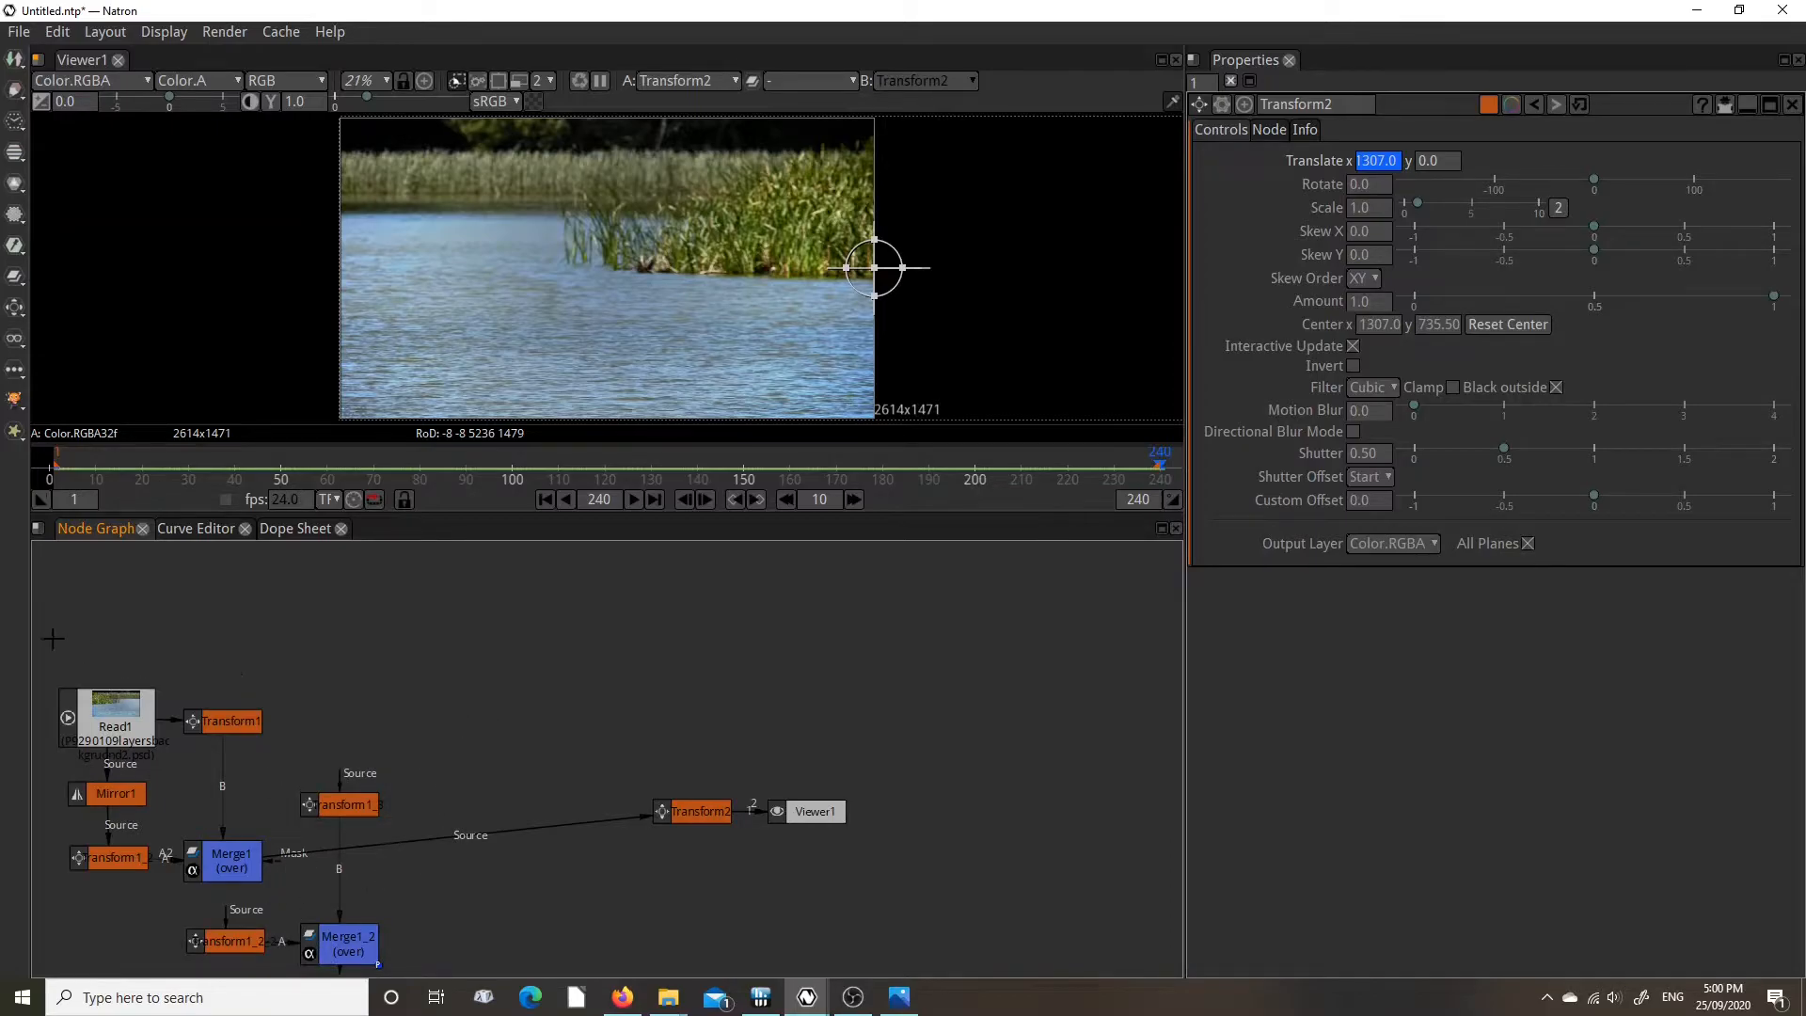
{"action": "left_click_drag", "start_coordinate": [47, 639], "coordinate": [234, 776]}
{"action": "left_click", "coordinate": [426, 922]}
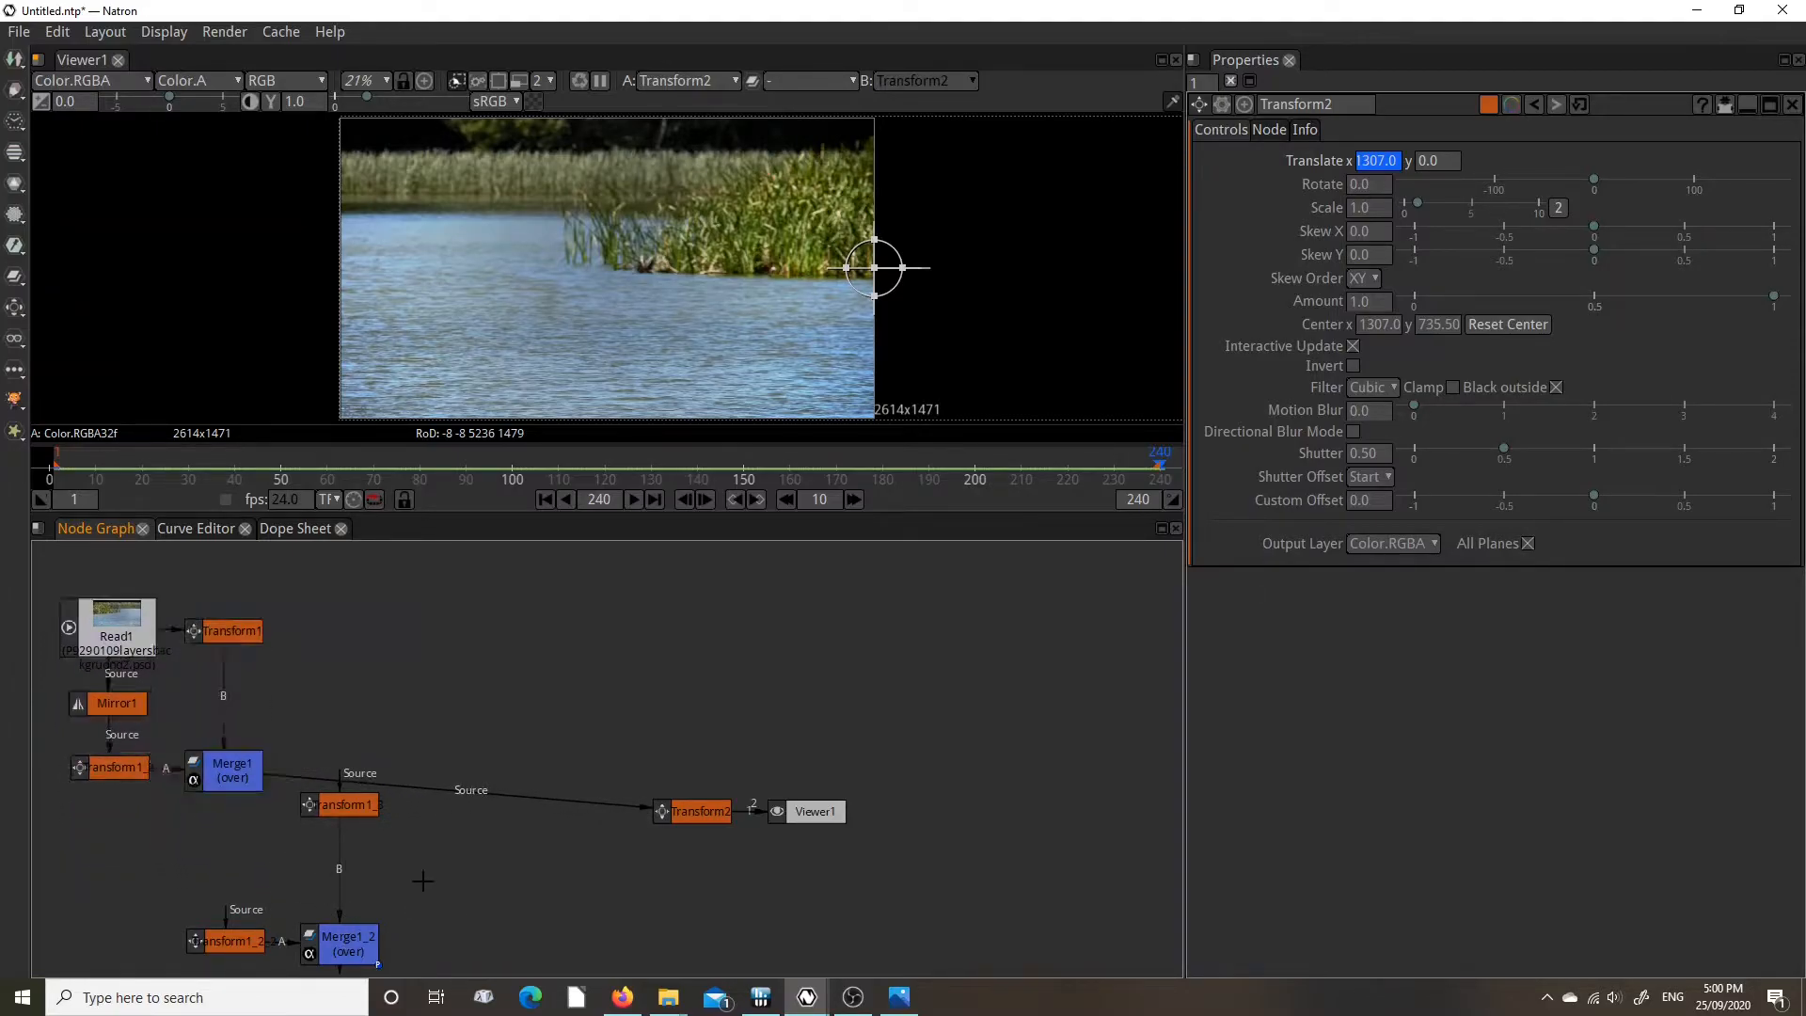
Connect the sources of Transform1_3 and Transform1_2_2 to Merge1, and reconnect Transform2's source to Merge1_2.
{"action": "left_click_drag", "start_coordinate": [436, 752], "coordinate": [235, 900]}
{"action": "left_click_drag", "start_coordinate": [339, 760], "coordinate": [237, 779]}
{"action": "left_click", "coordinate": [420, 679]}
{"action": "left_click_drag", "start_coordinate": [229, 866], "coordinate": [213, 793]}
{"action": "left_click_drag", "start_coordinate": [425, 791], "coordinate": [546, 888]}
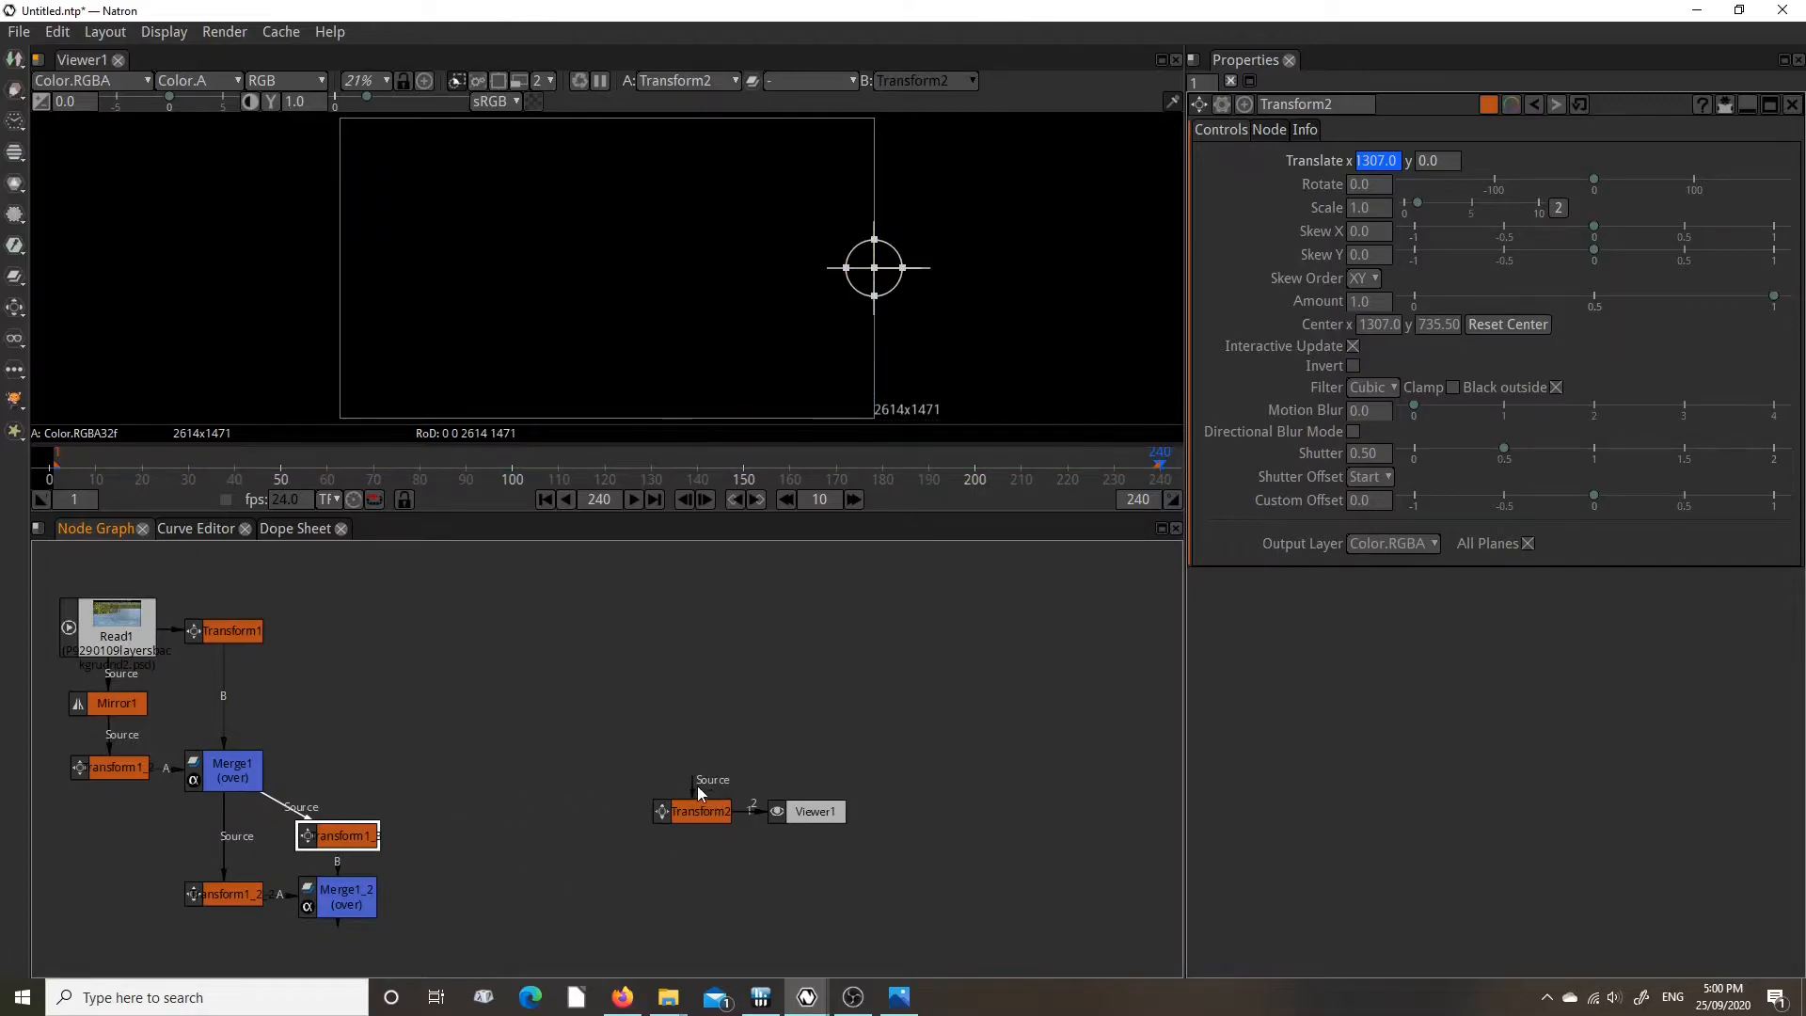
{"action": "left_click_drag", "start_coordinate": [694, 783], "coordinate": [350, 899]}
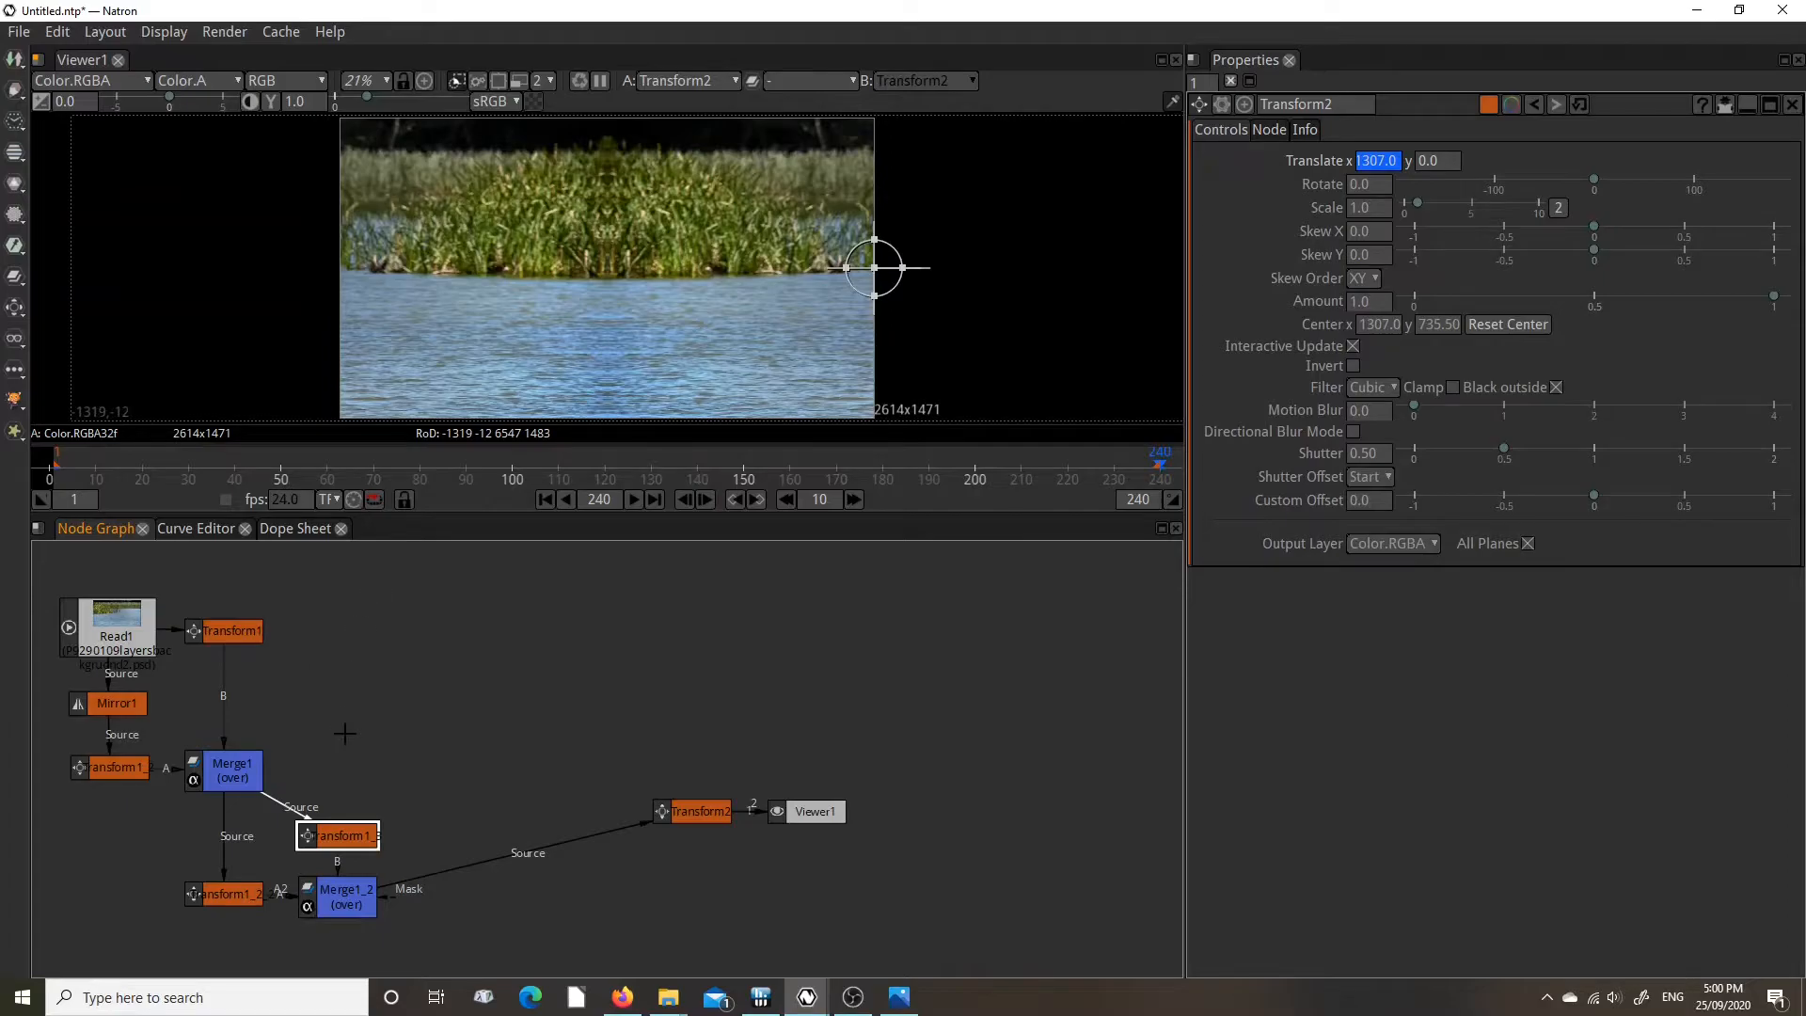
Set Transform1_3's X translation to 2614.
{"action": "double_click", "coordinate": [341, 835]}
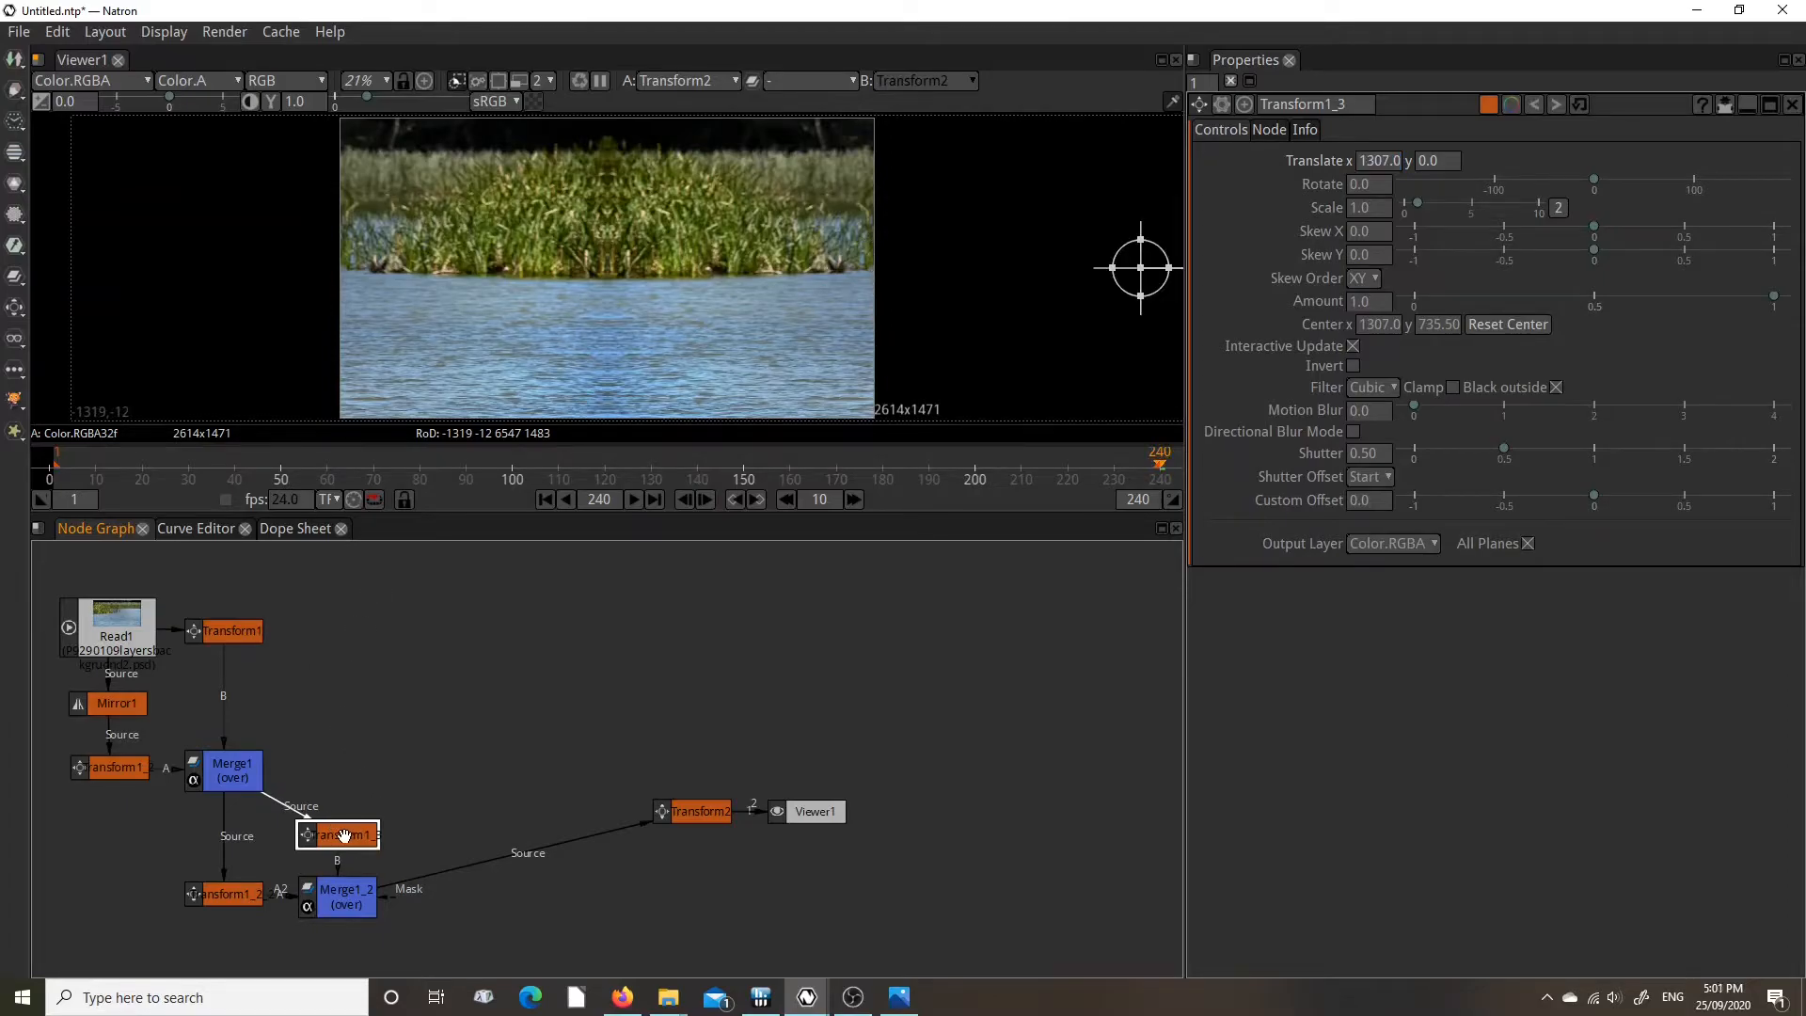
{"action": "double_click", "coordinate": [1370, 160]}
{"action": "type", "text": "2614.0"}
{"action": "key", "text": "Return"}
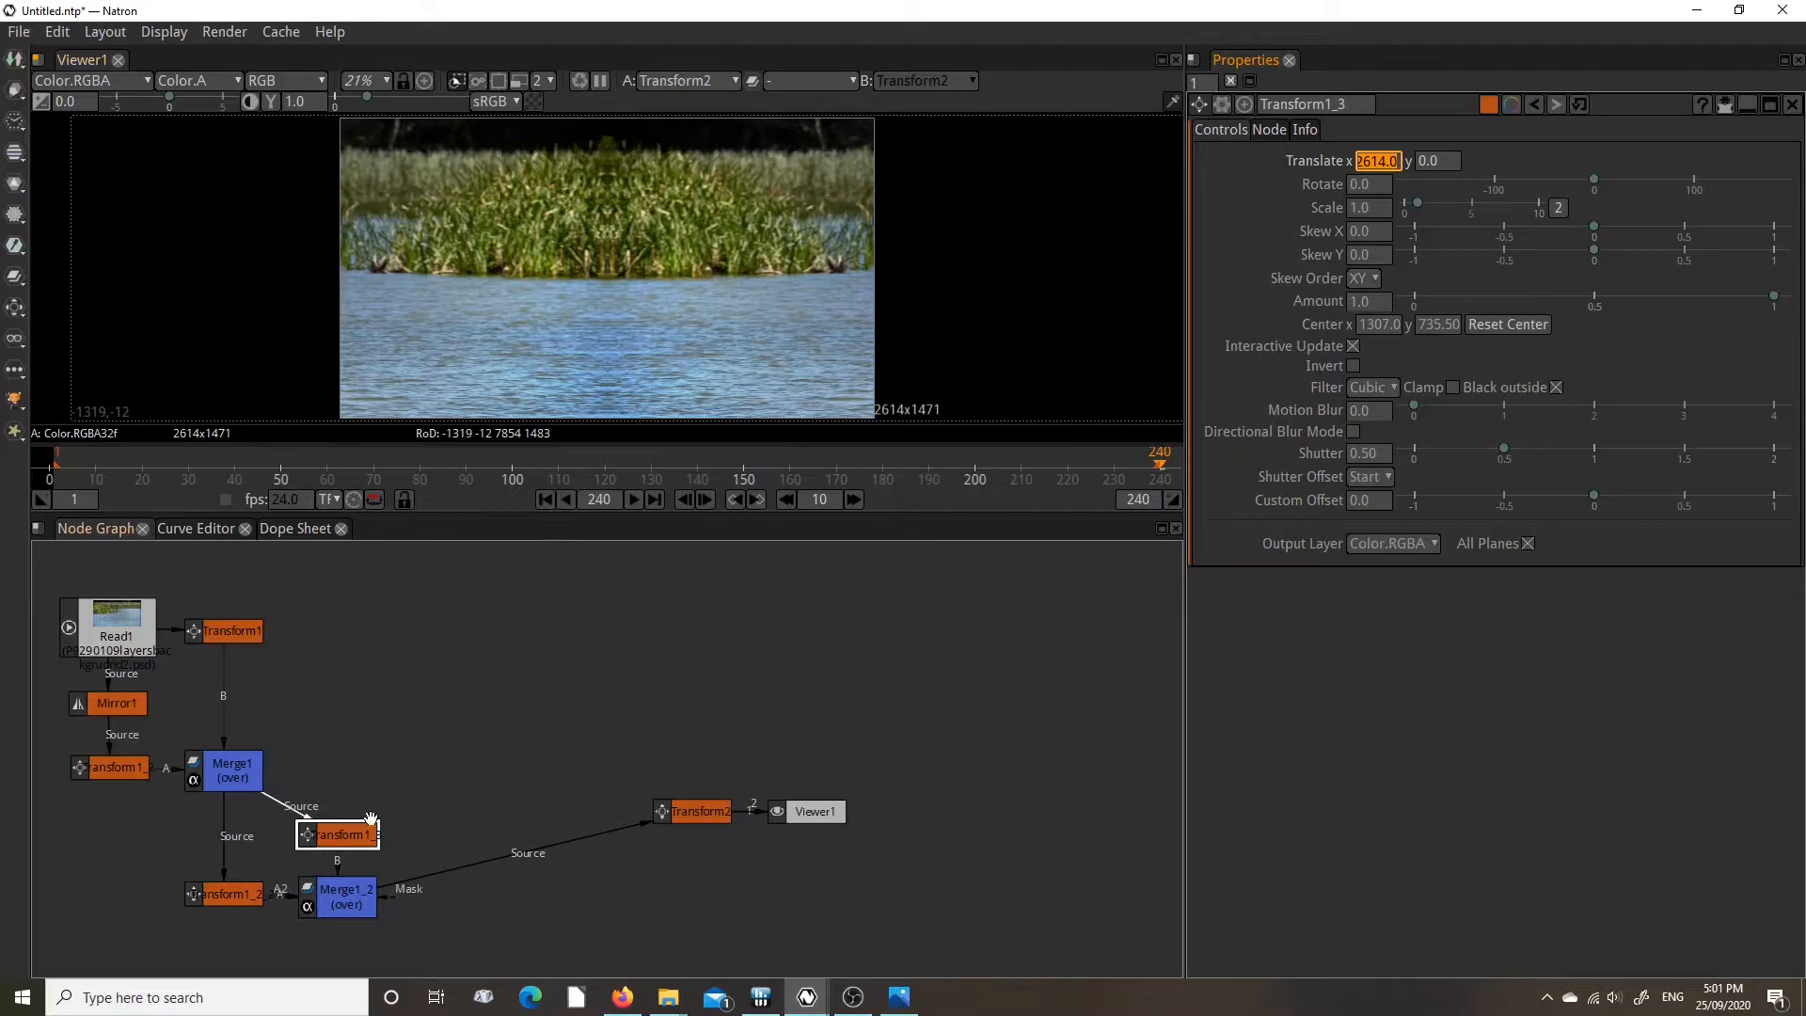
Set Transform1_2_2's X translation to -2614.
{"action": "left_click", "coordinate": [232, 897]}
{"action": "double_click", "coordinate": [232, 897]}
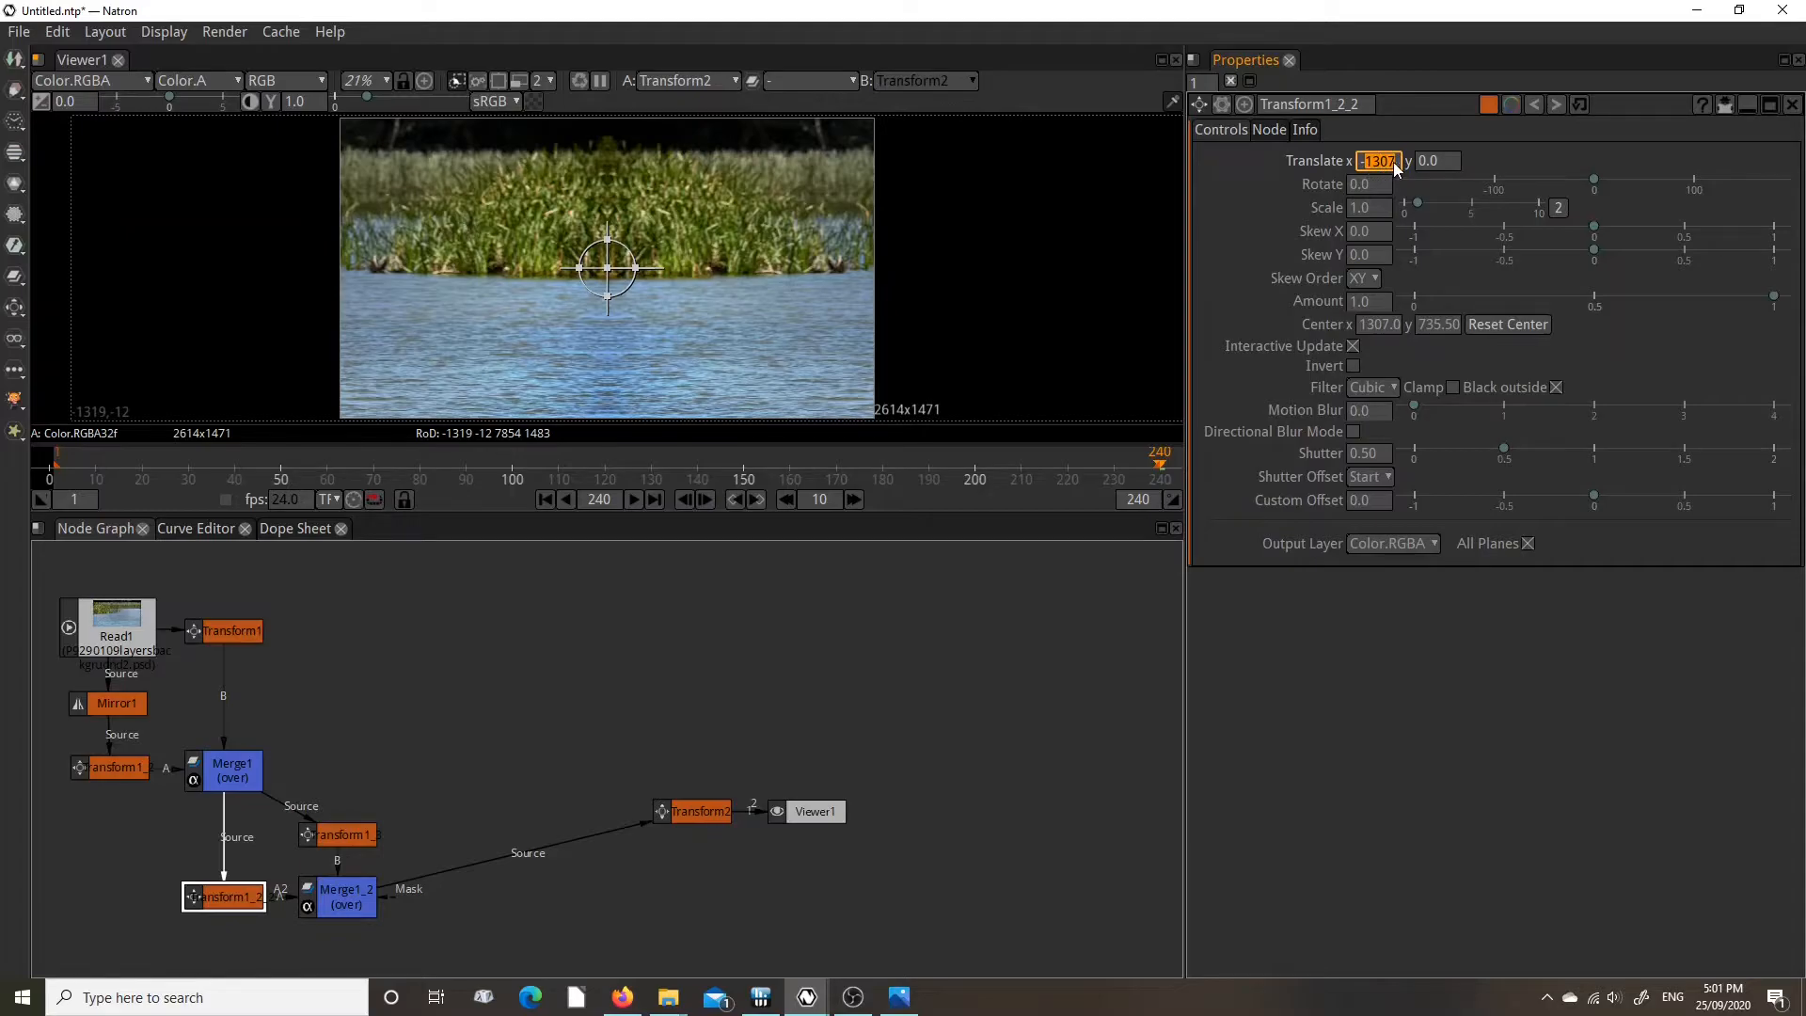
{"action": "type", "text": "-2"}
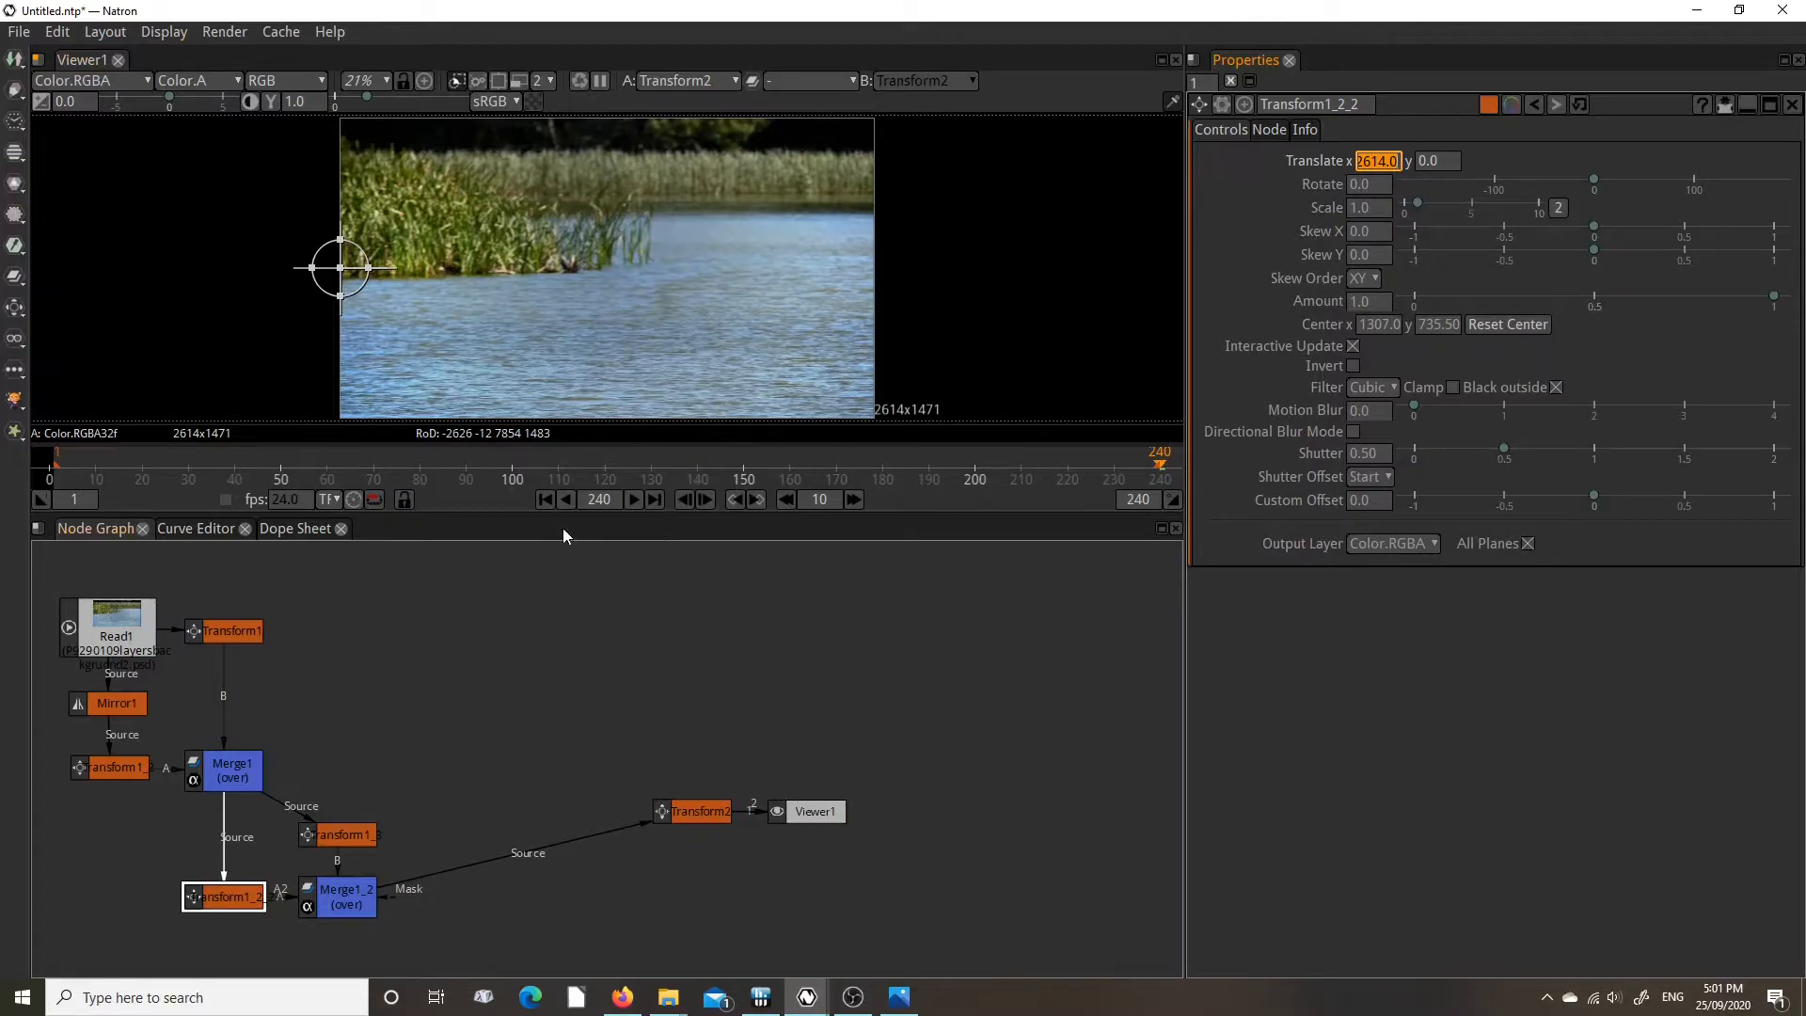
Compare the extended background at frames 1 and 240 by switching back and forth between them.
{"action": "left_click", "coordinate": [545, 501]}
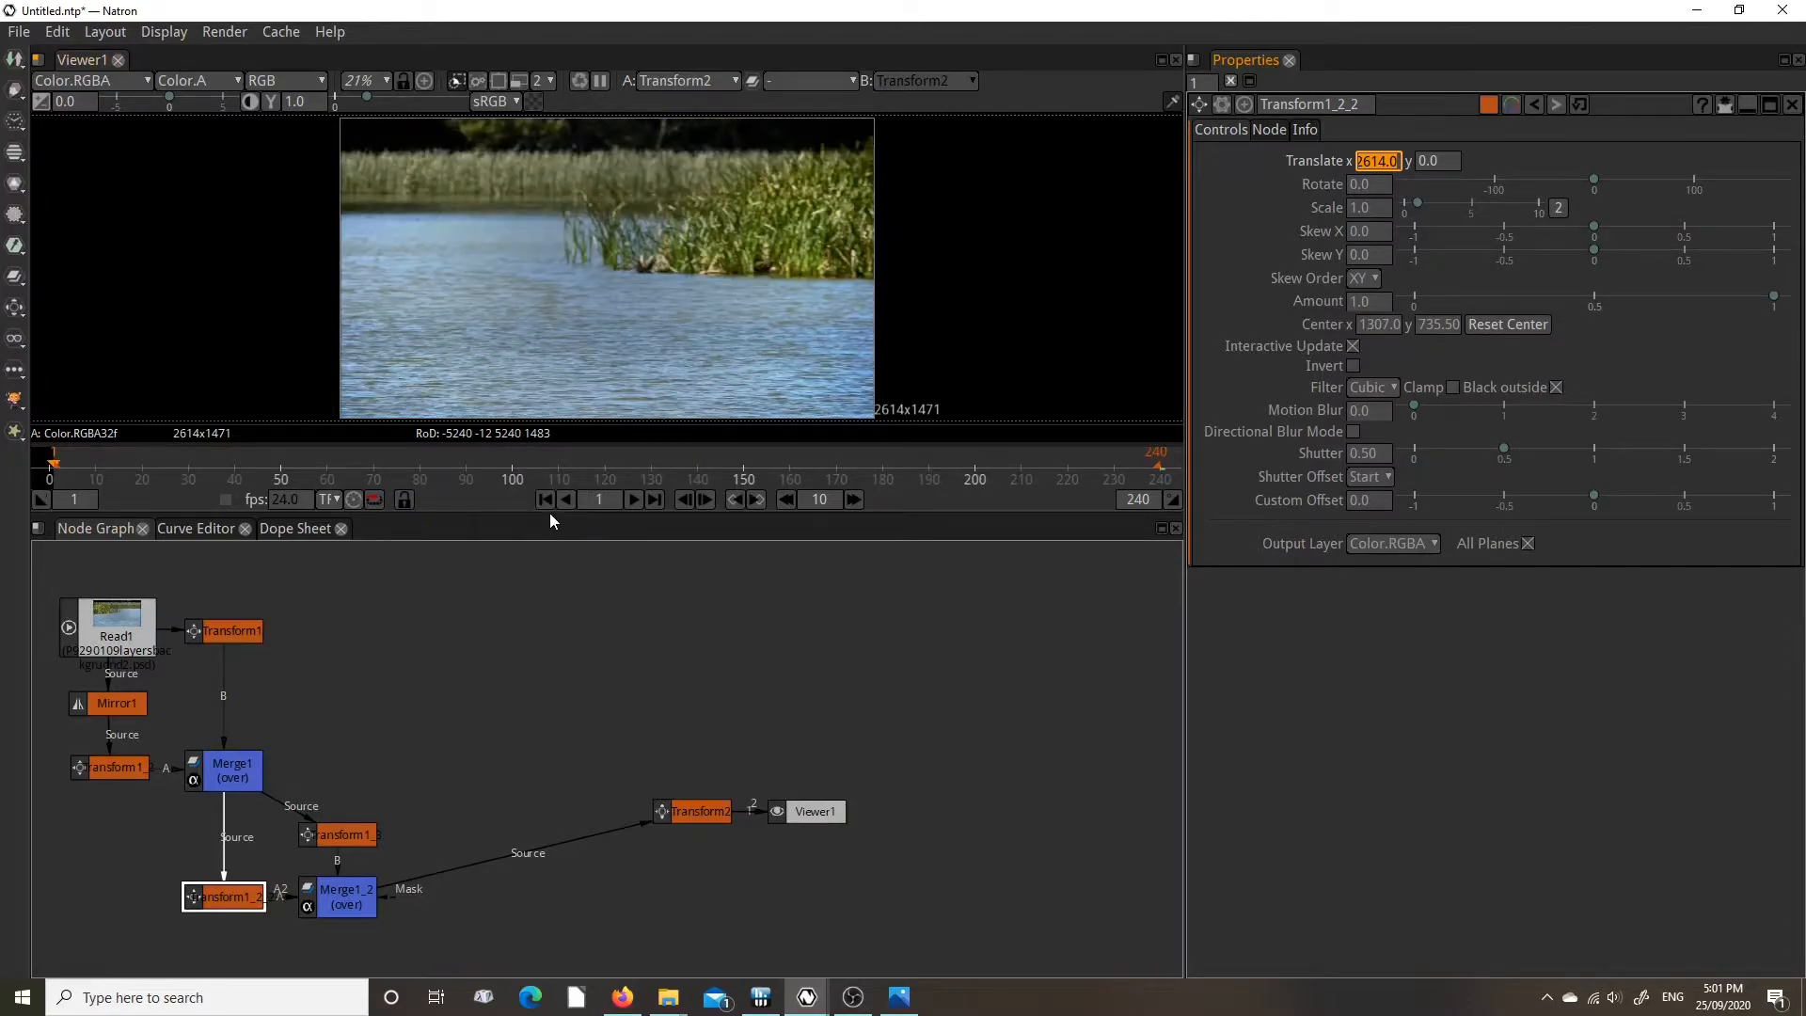
{"action": "left_click", "coordinate": [655, 501]}
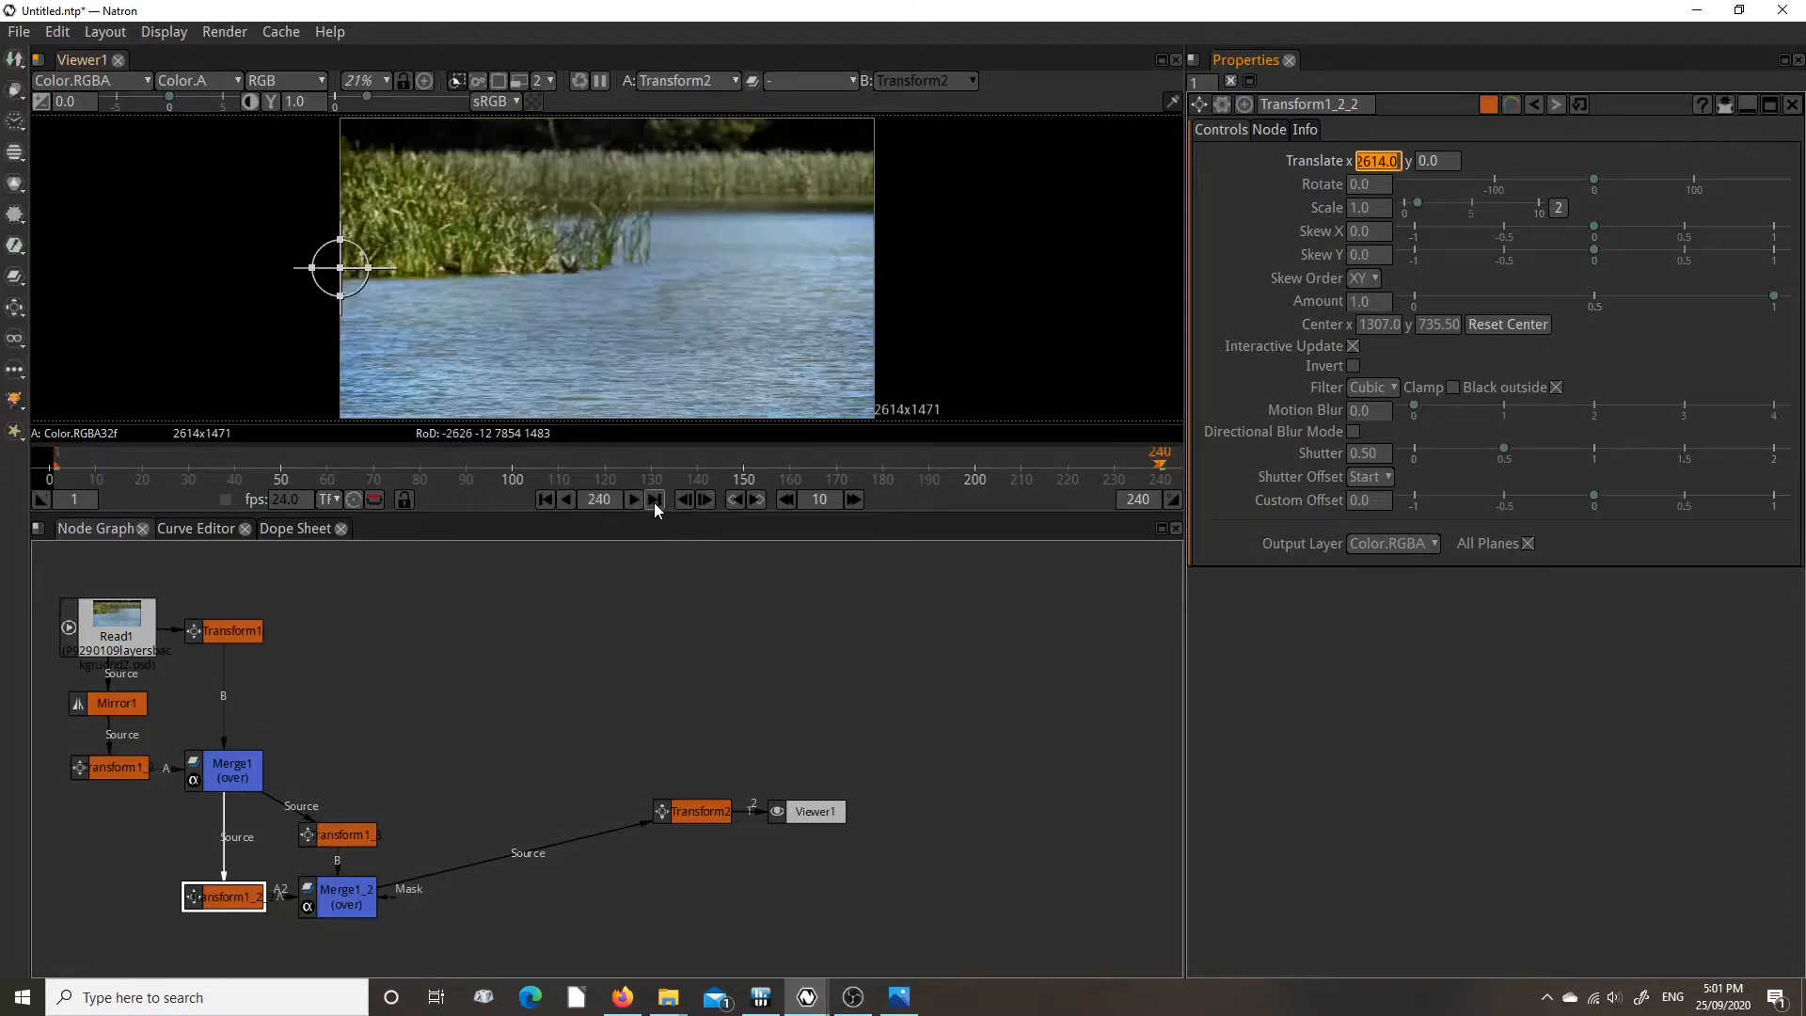
{"action": "left_click", "coordinate": [543, 499]}
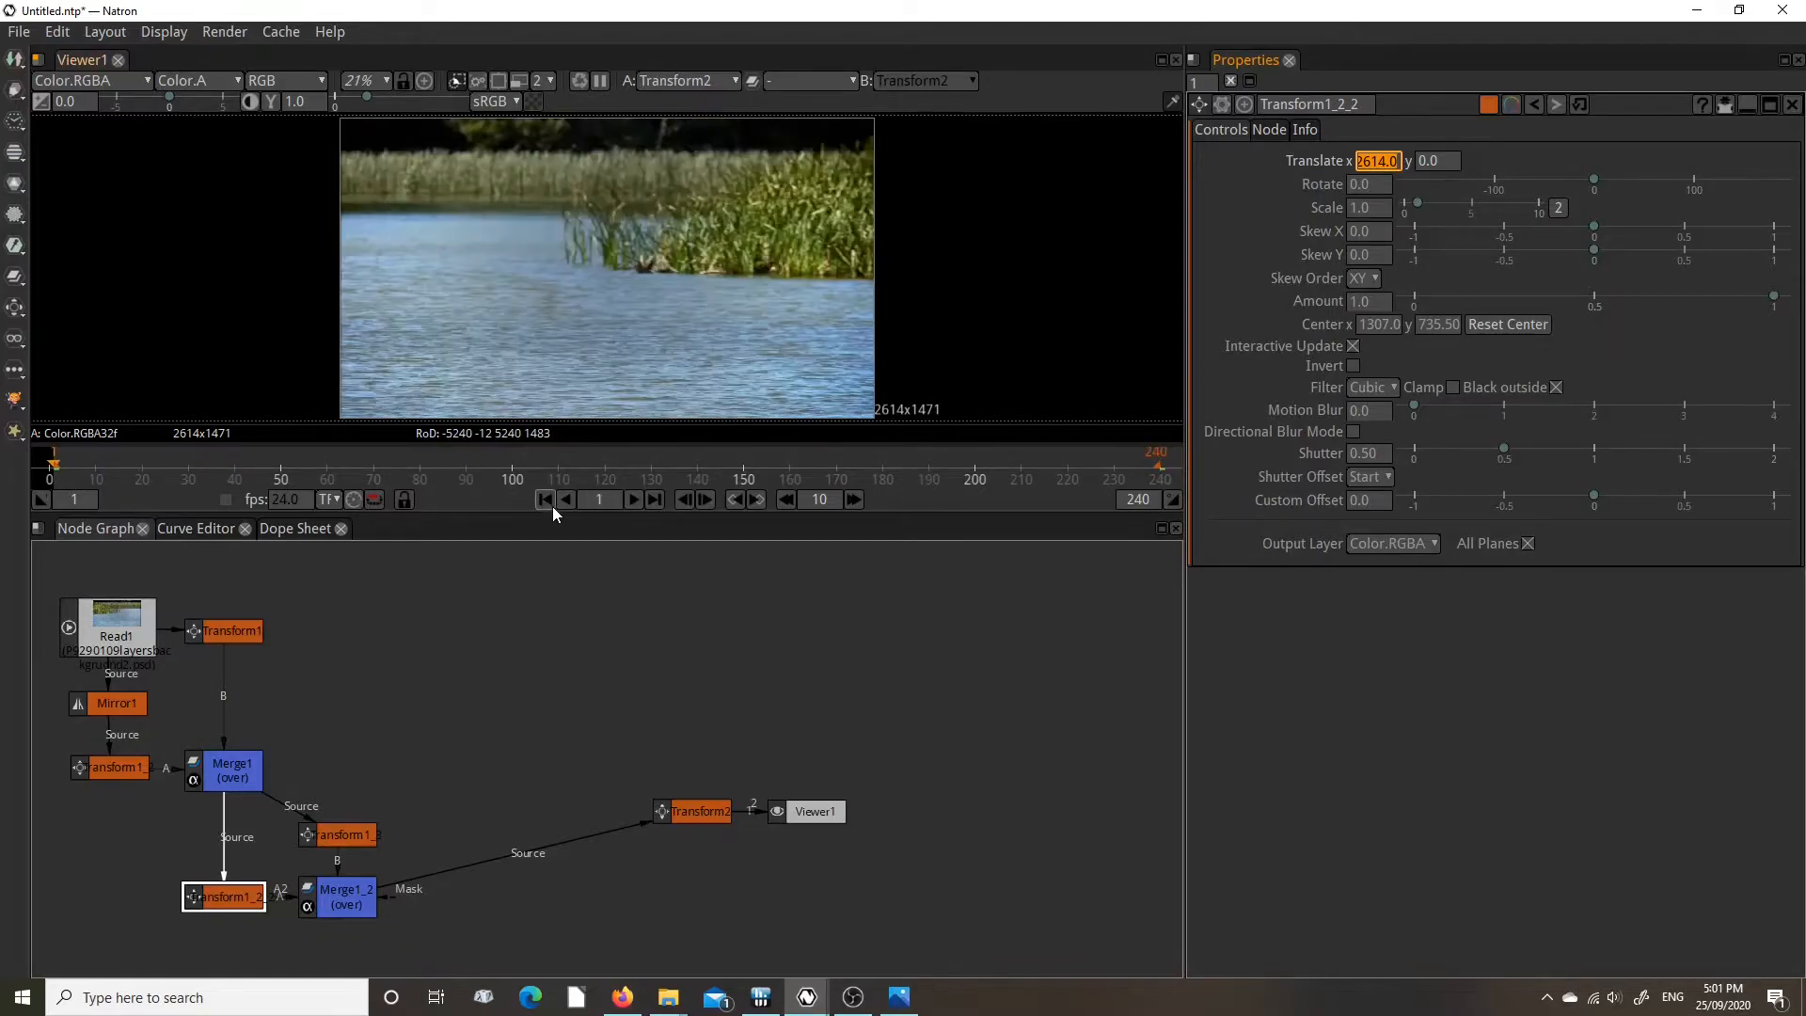
{"action": "left_click", "coordinate": [656, 499]}
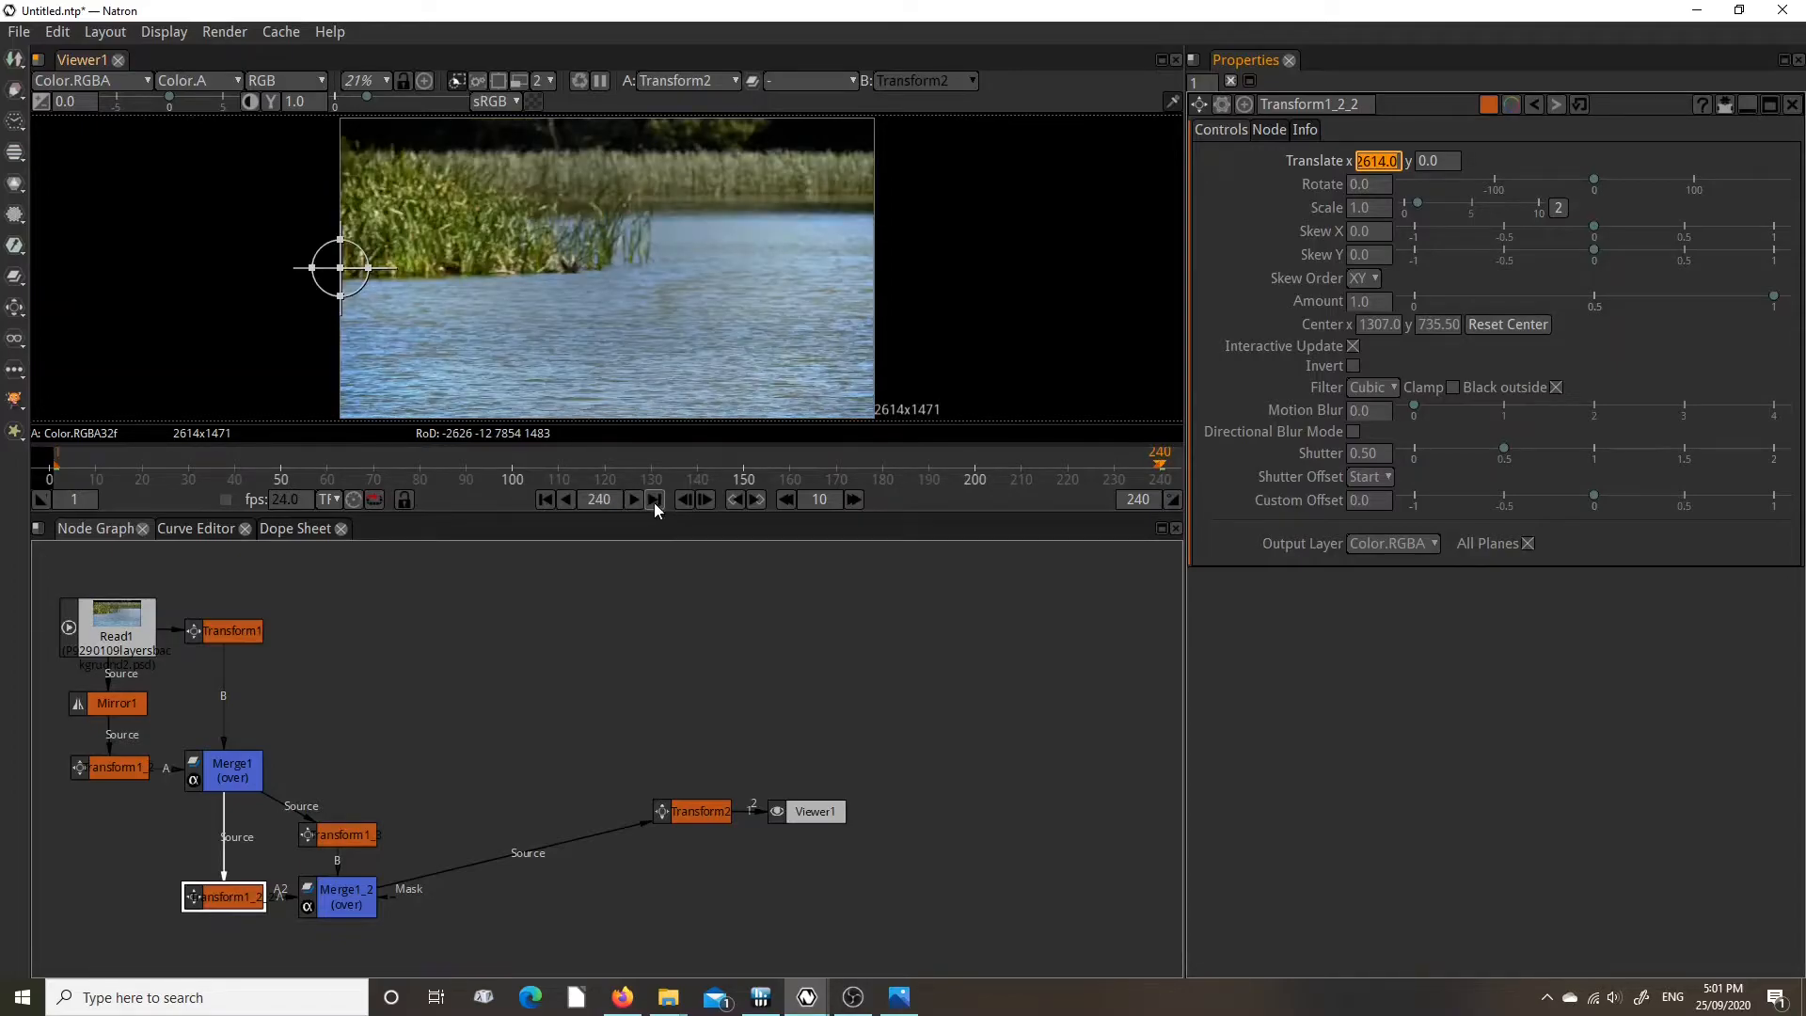
{"action": "left_click", "coordinate": [544, 498]}
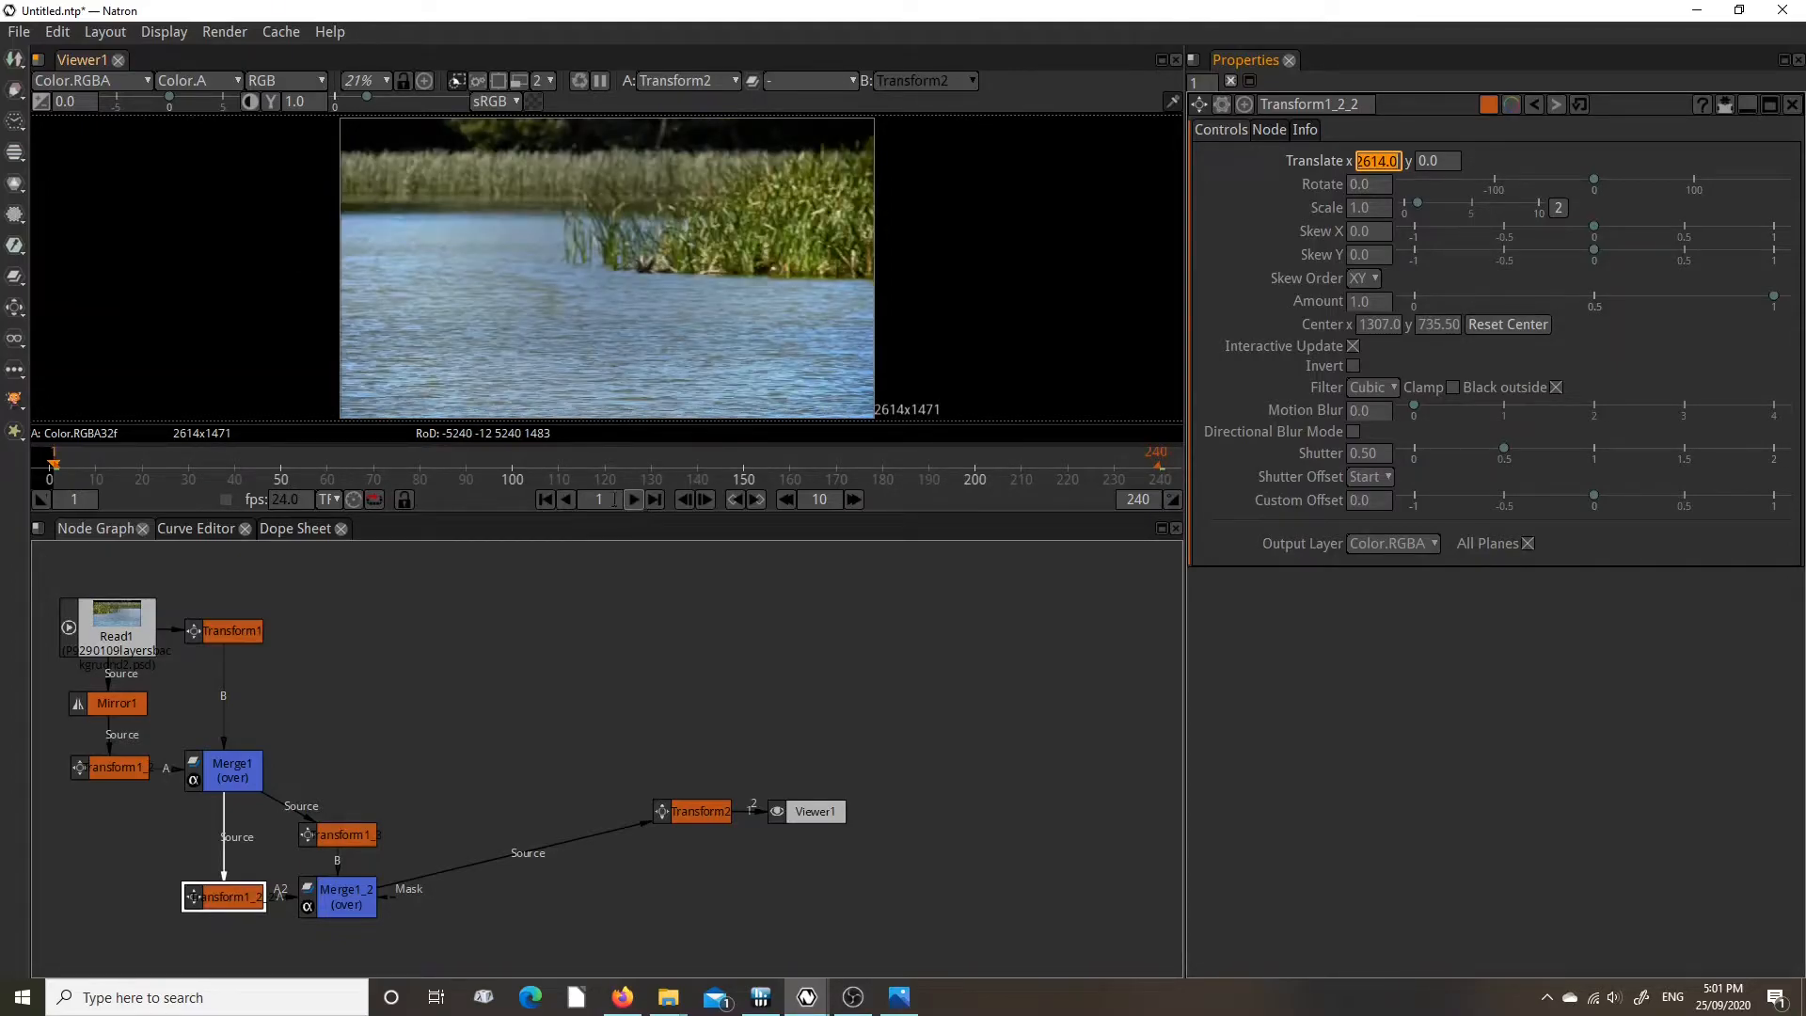
At frame 120, close the centre seam by setting the X translation of Transform1_2_2 to -2610 and of Transform1_3 to 2610.
{"action": "left_click_drag", "start_coordinate": [56, 463], "coordinate": [605, 464]}
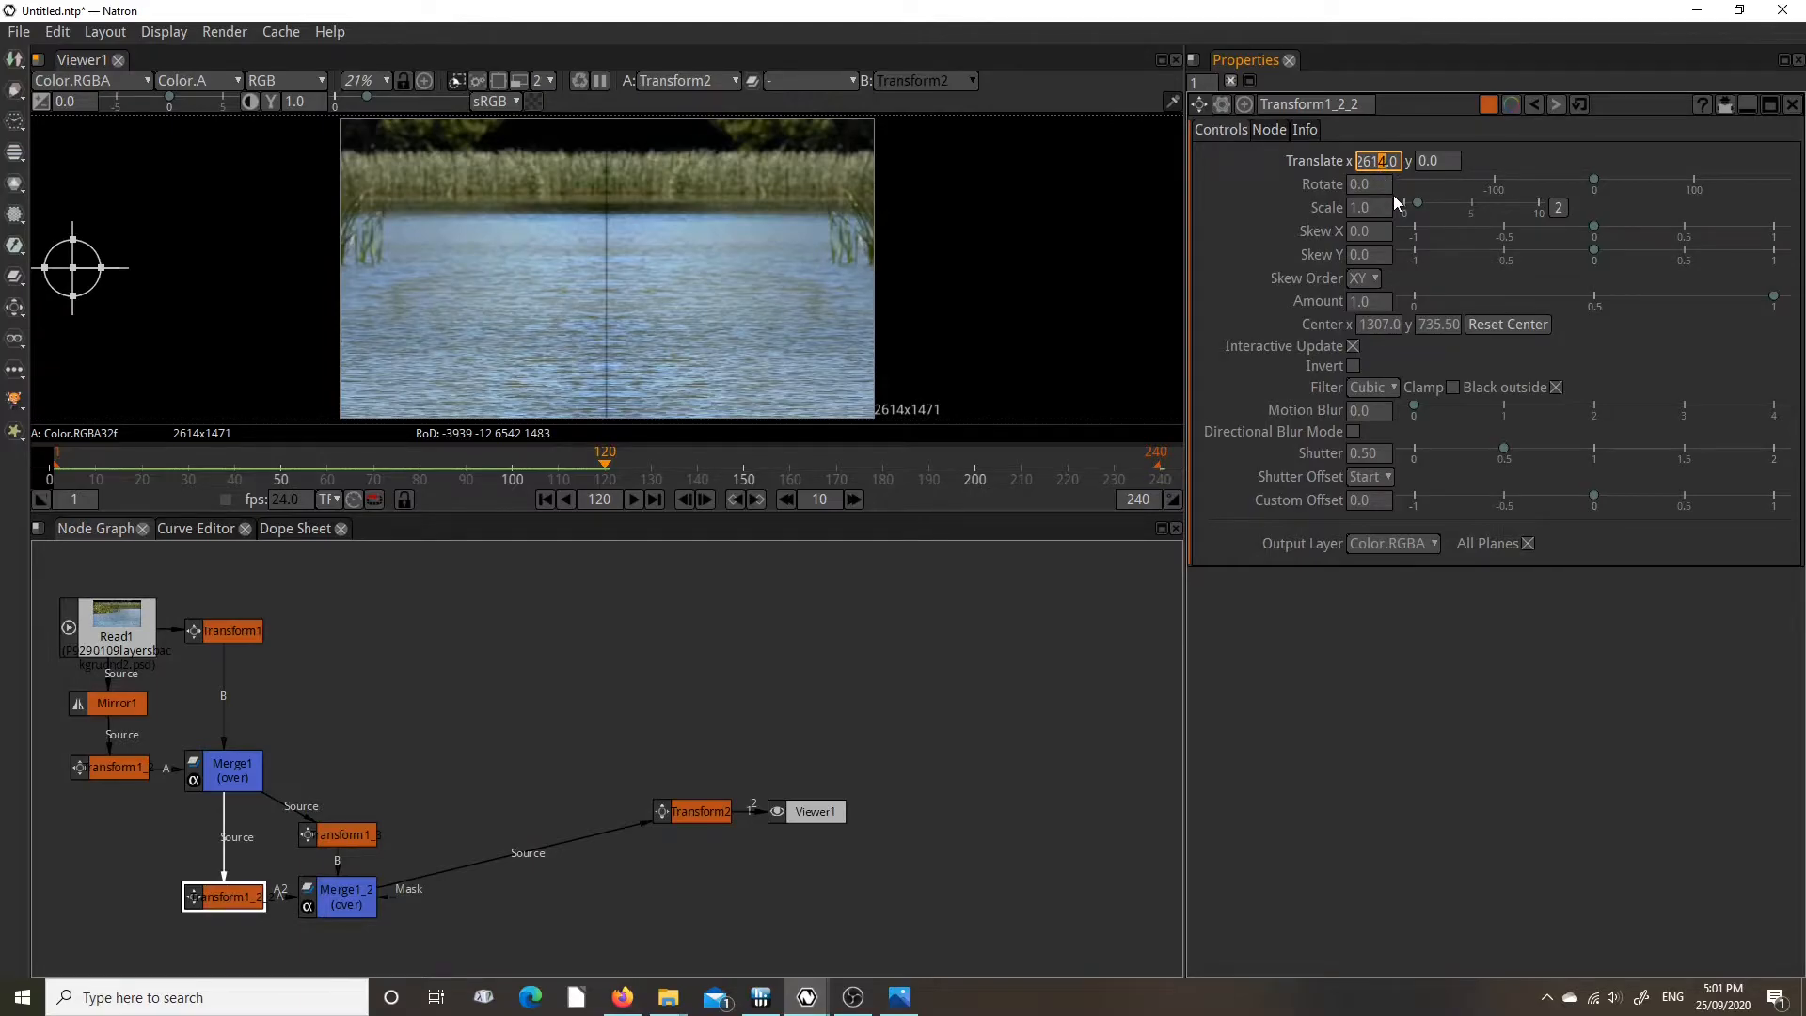
{"action": "key", "text": "Return"}
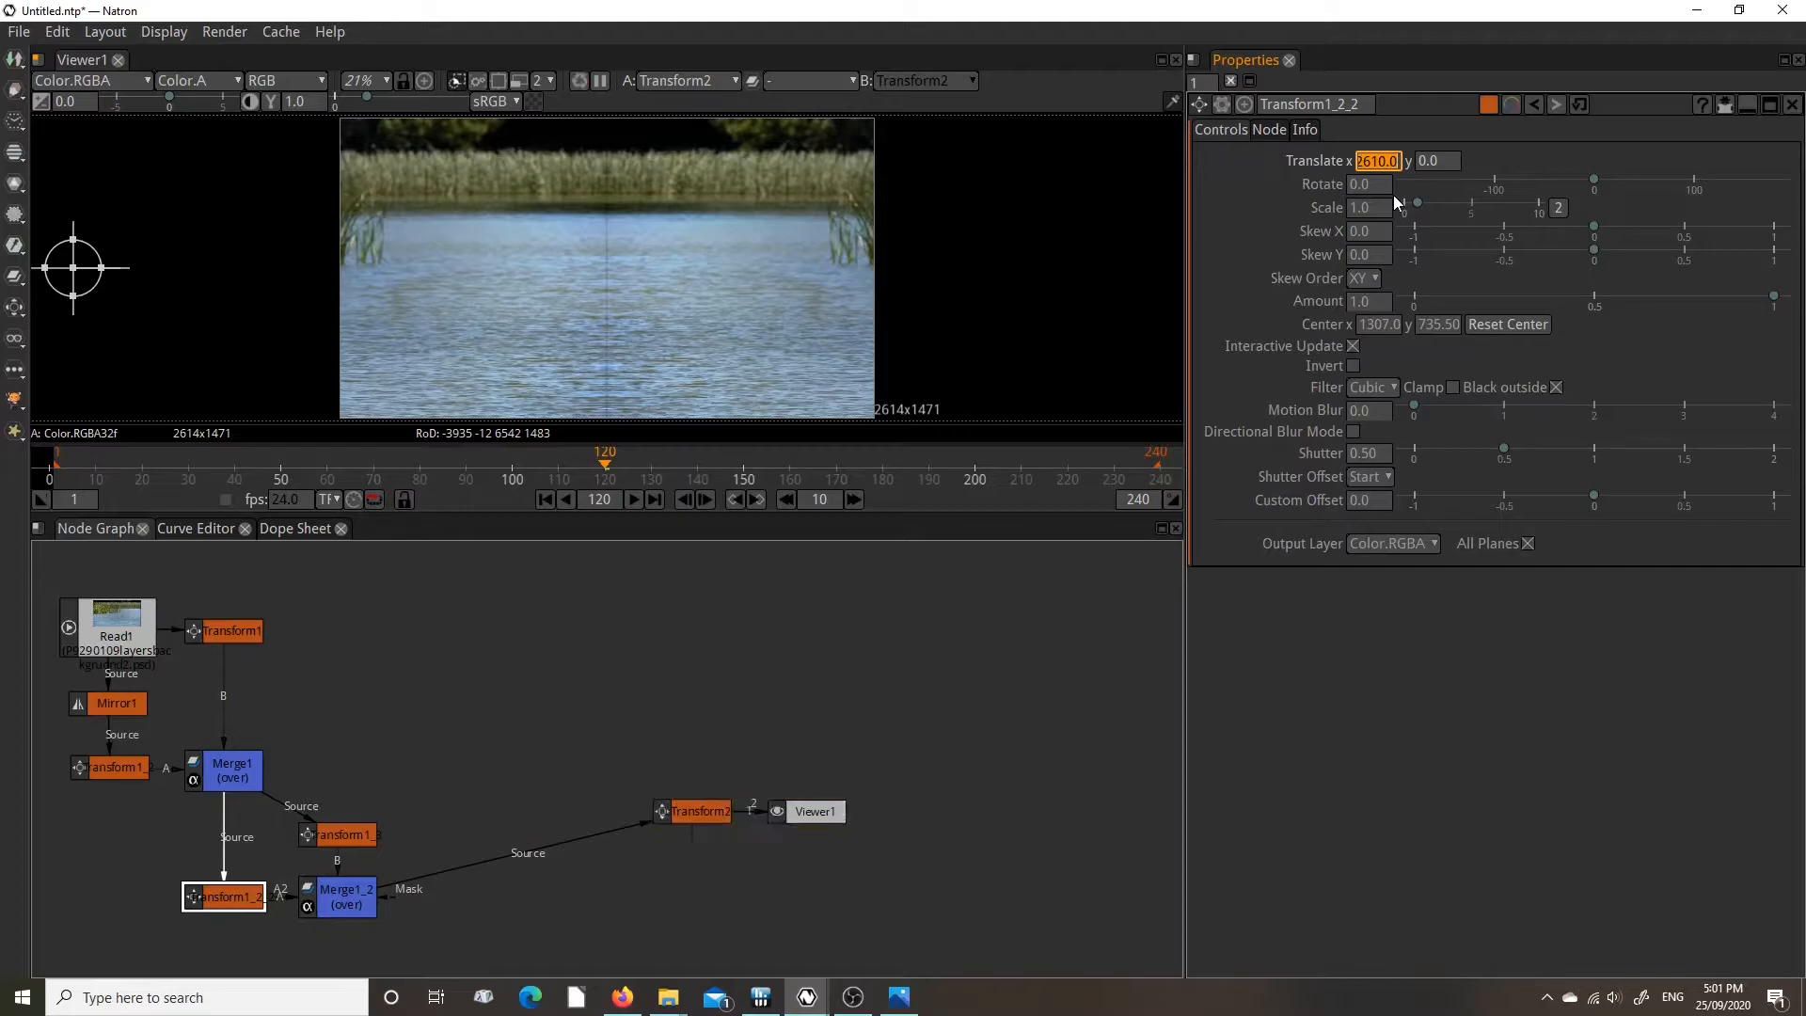
{"action": "left_click", "coordinate": [343, 840]}
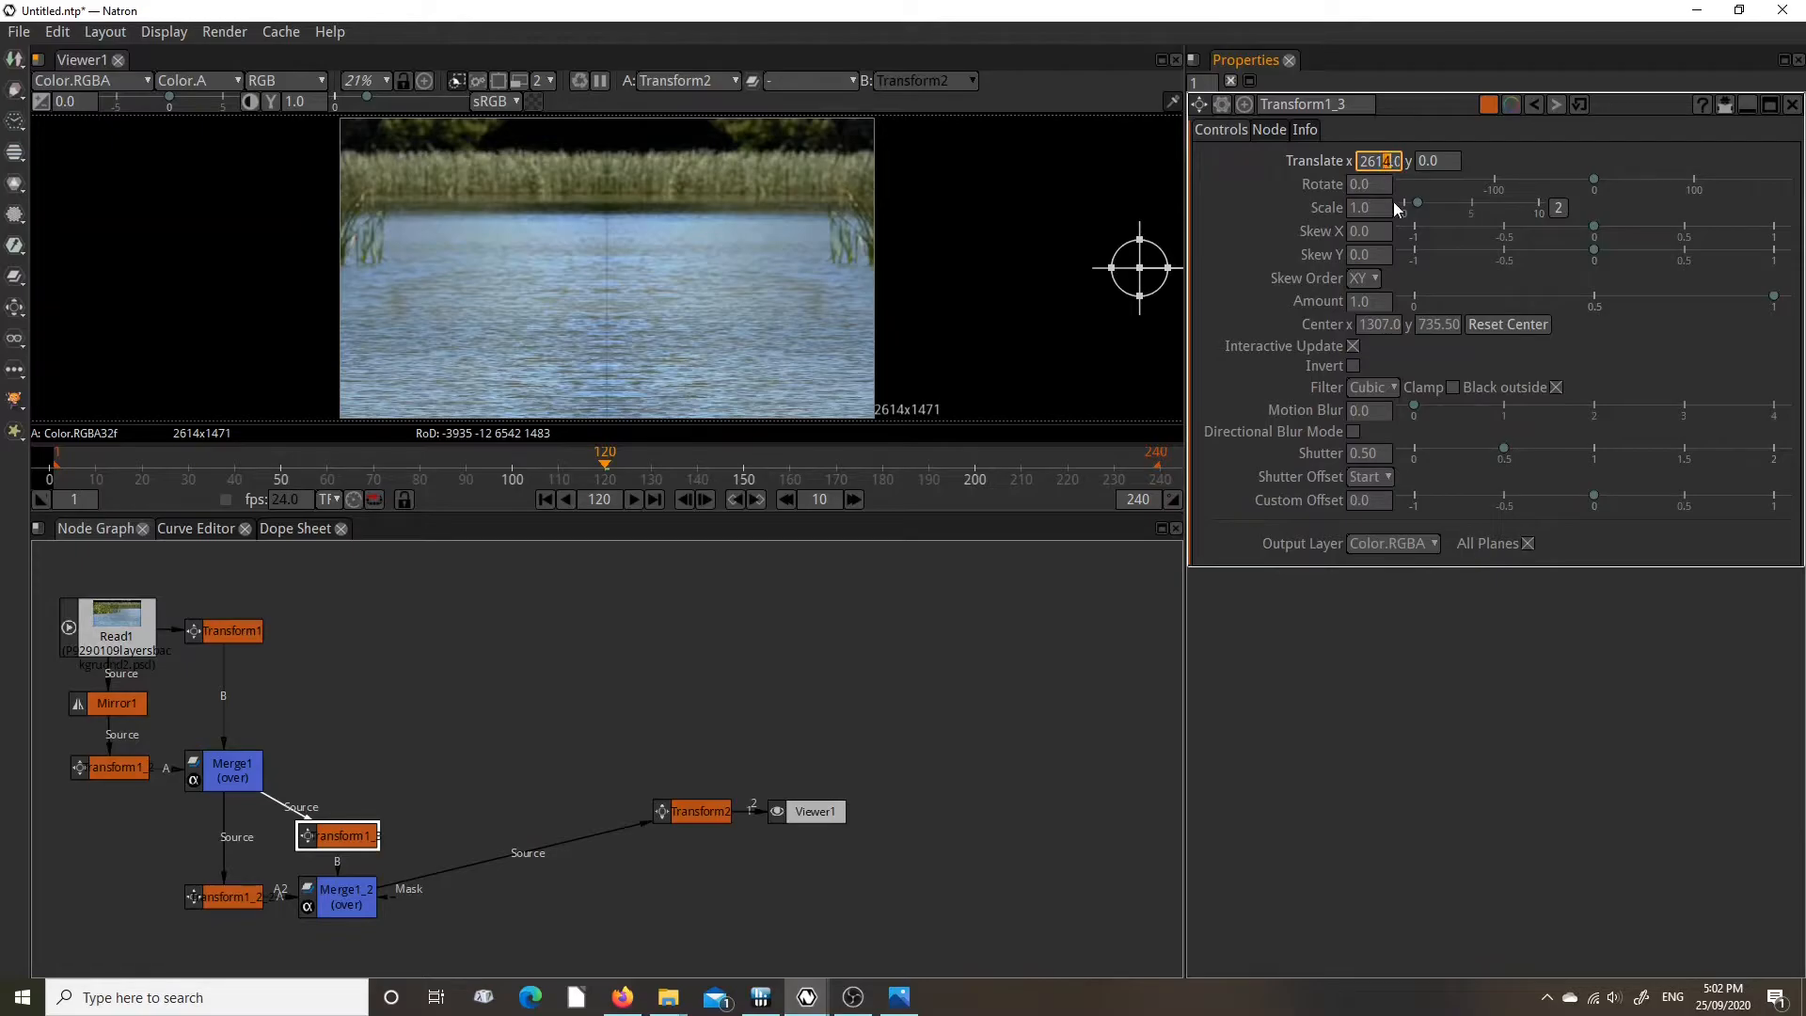
{"action": "key", "text": "Return"}
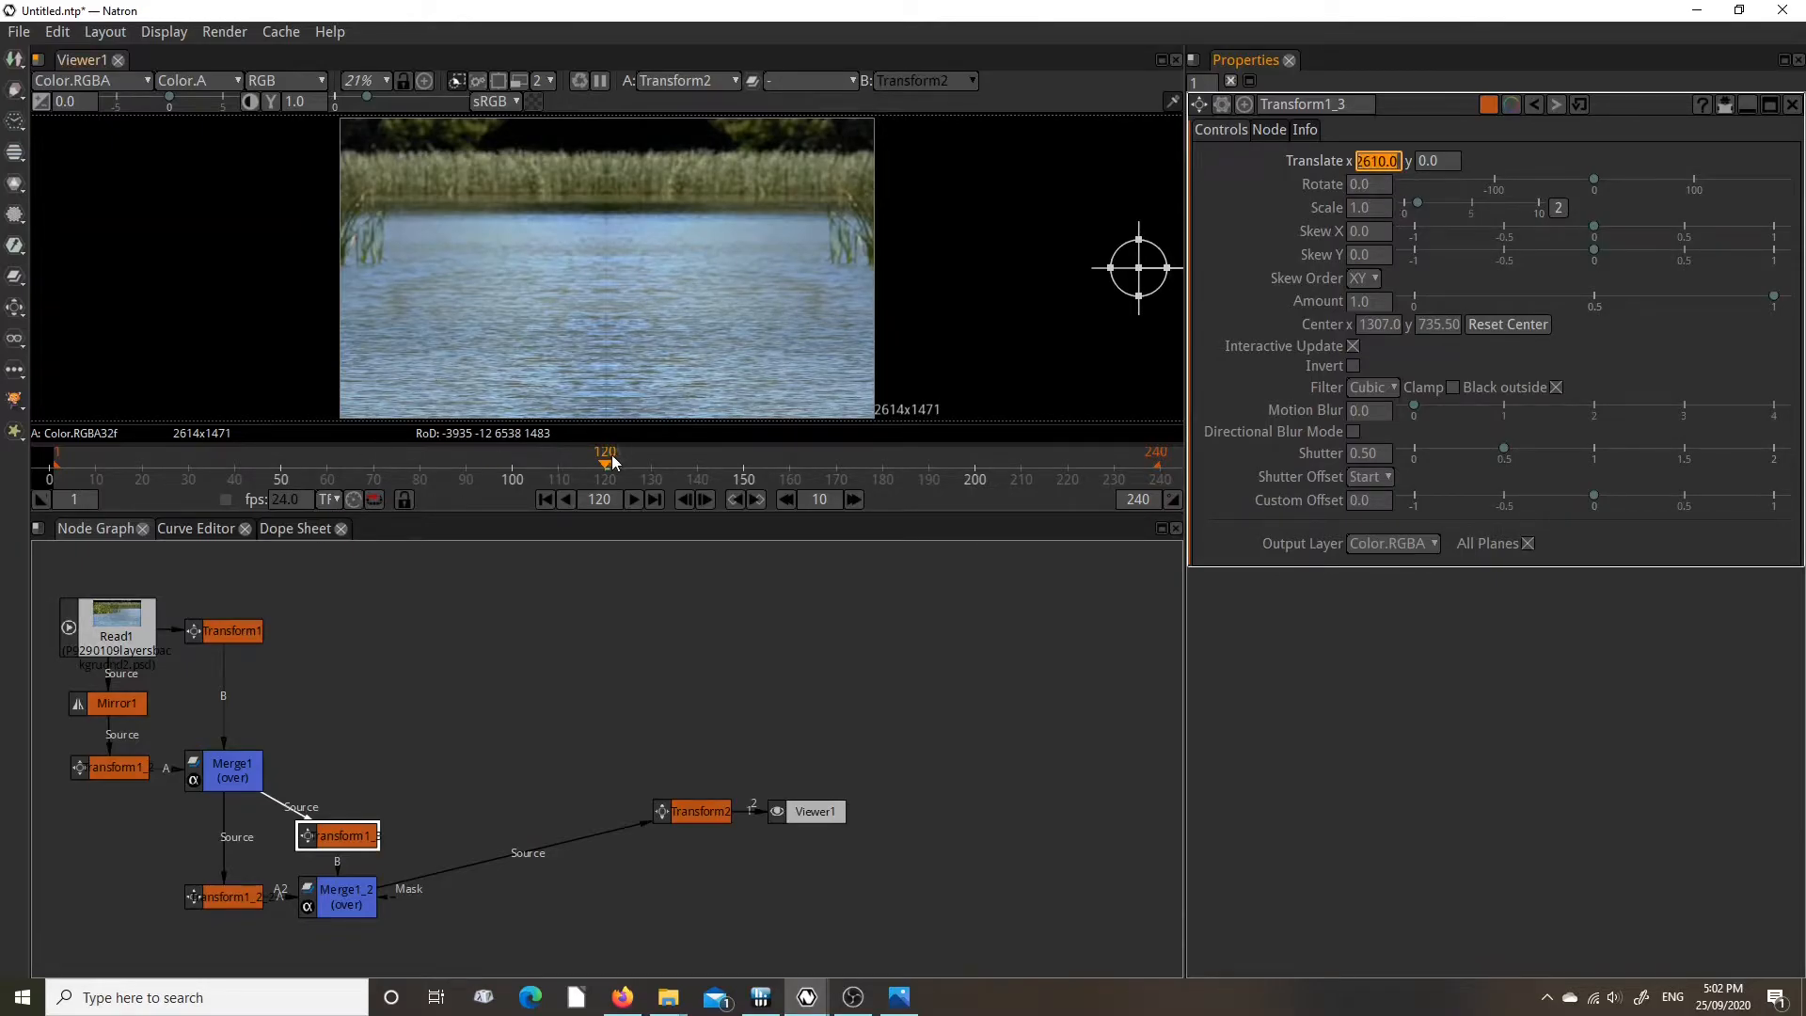
Play back the pan from frame 1 and inspect the centre seam at frame 120.
{"action": "left_click_drag", "start_coordinate": [607, 460], "coordinate": [59, 459]}
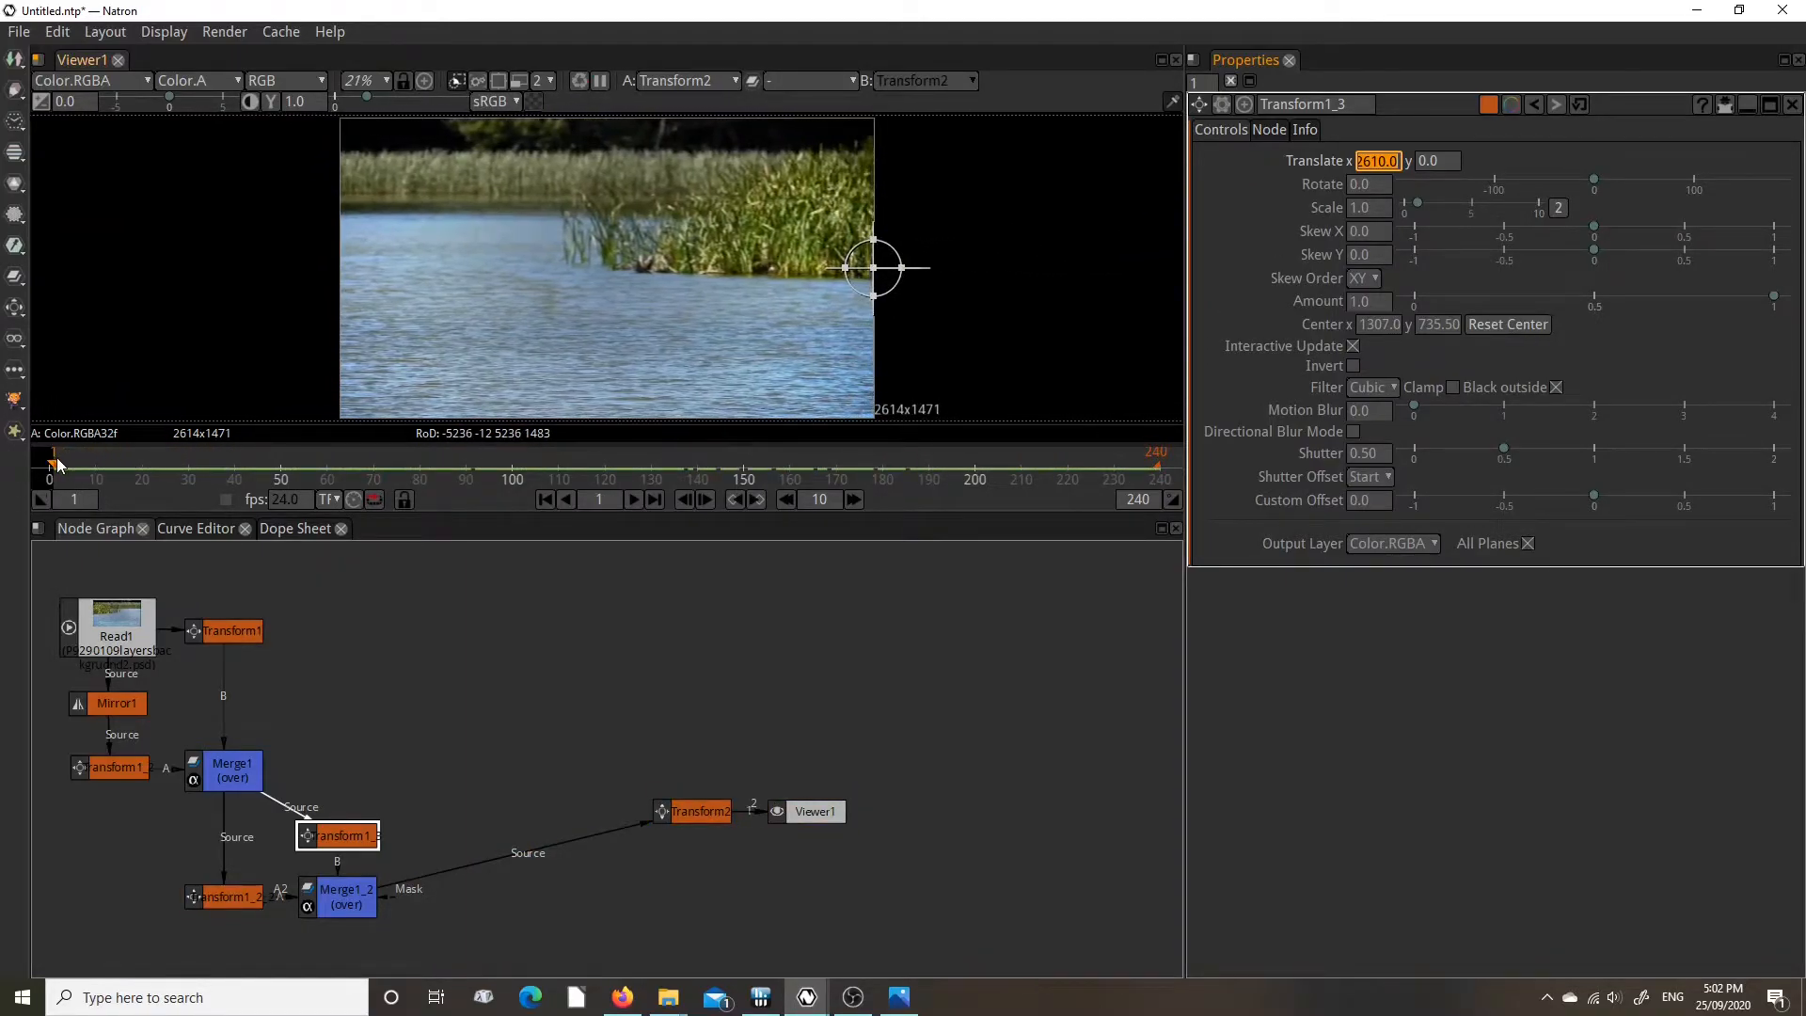
{"action": "left_click", "coordinate": [636, 501]}
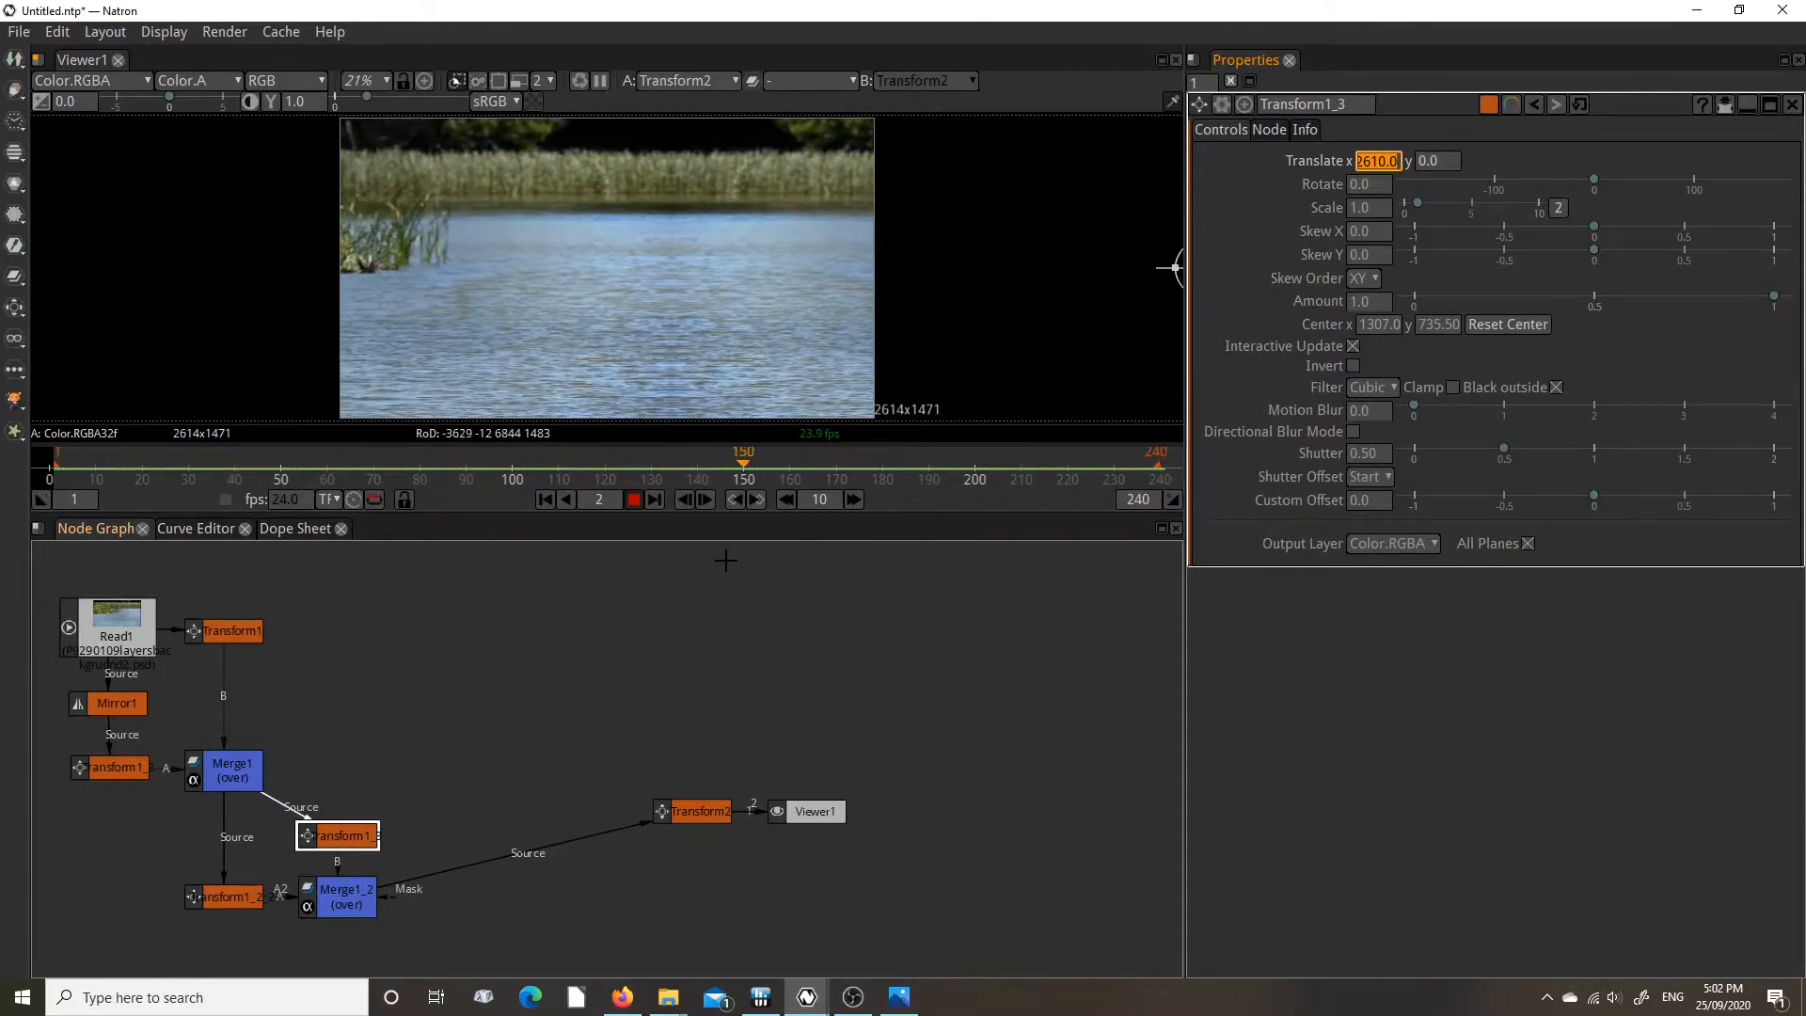
{"action": "left_click", "coordinate": [635, 499]}
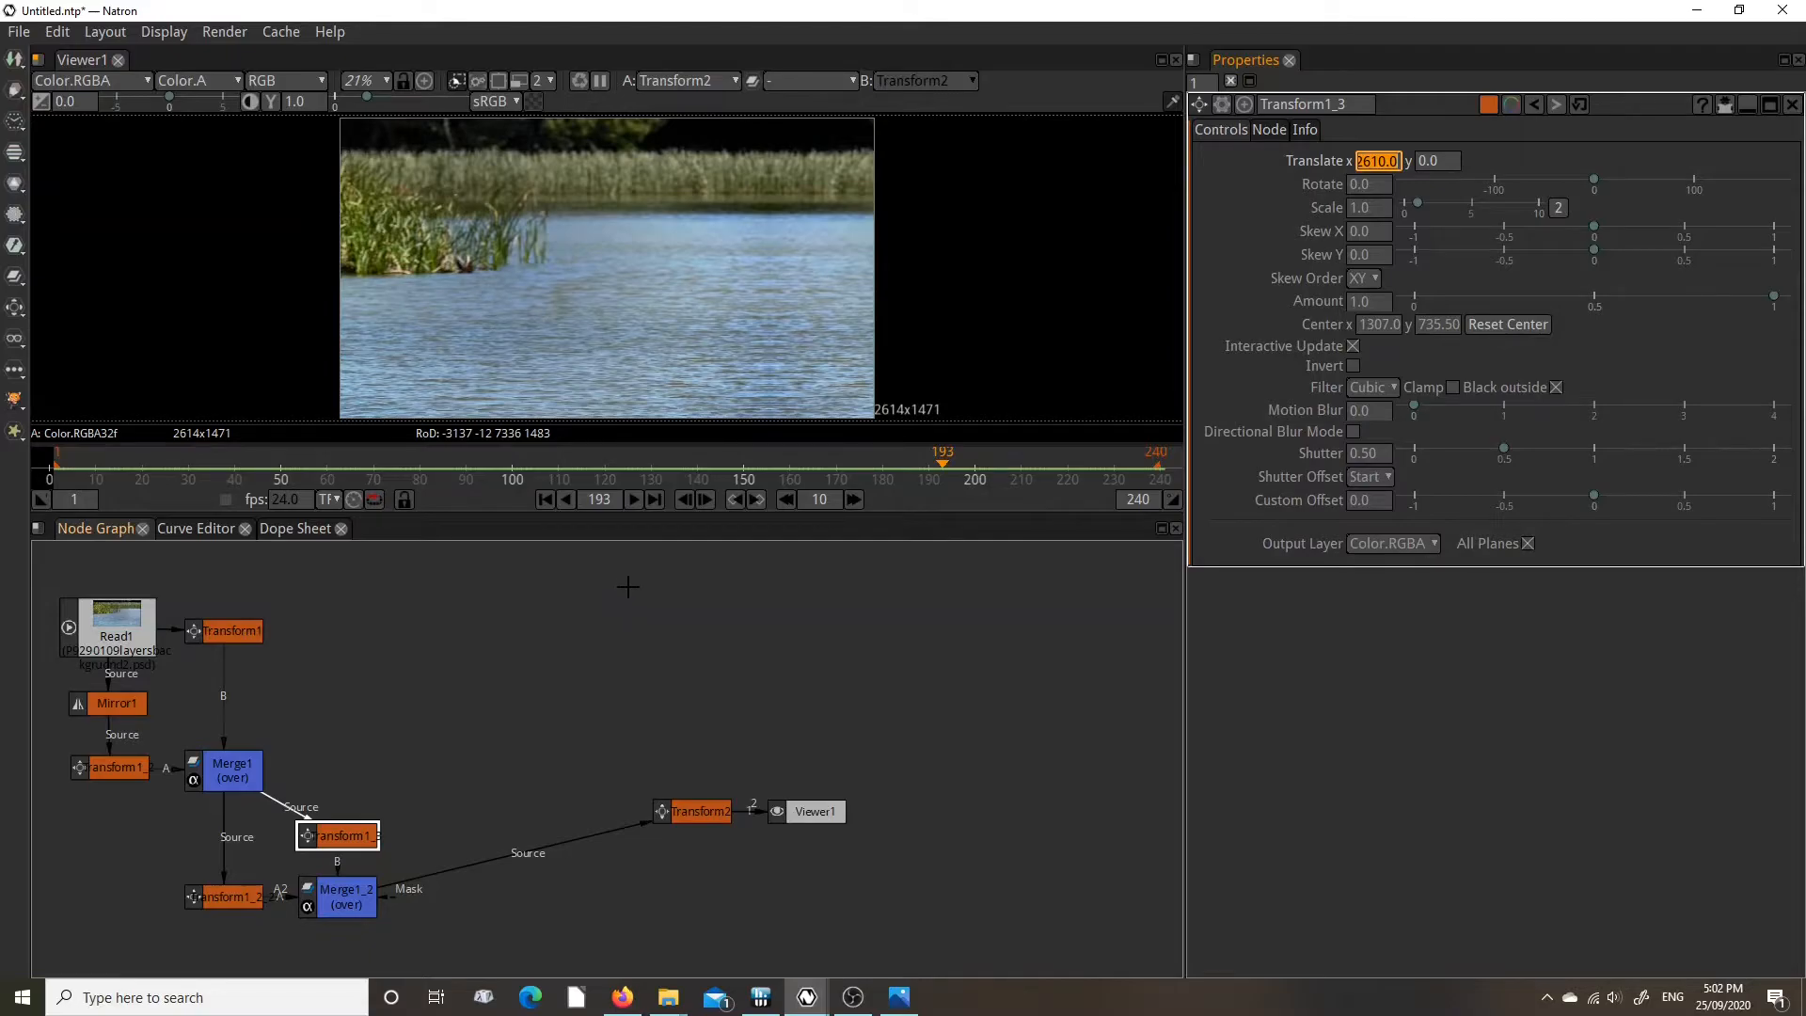
{"action": "left_click_drag", "start_coordinate": [945, 457], "coordinate": [607, 458]}
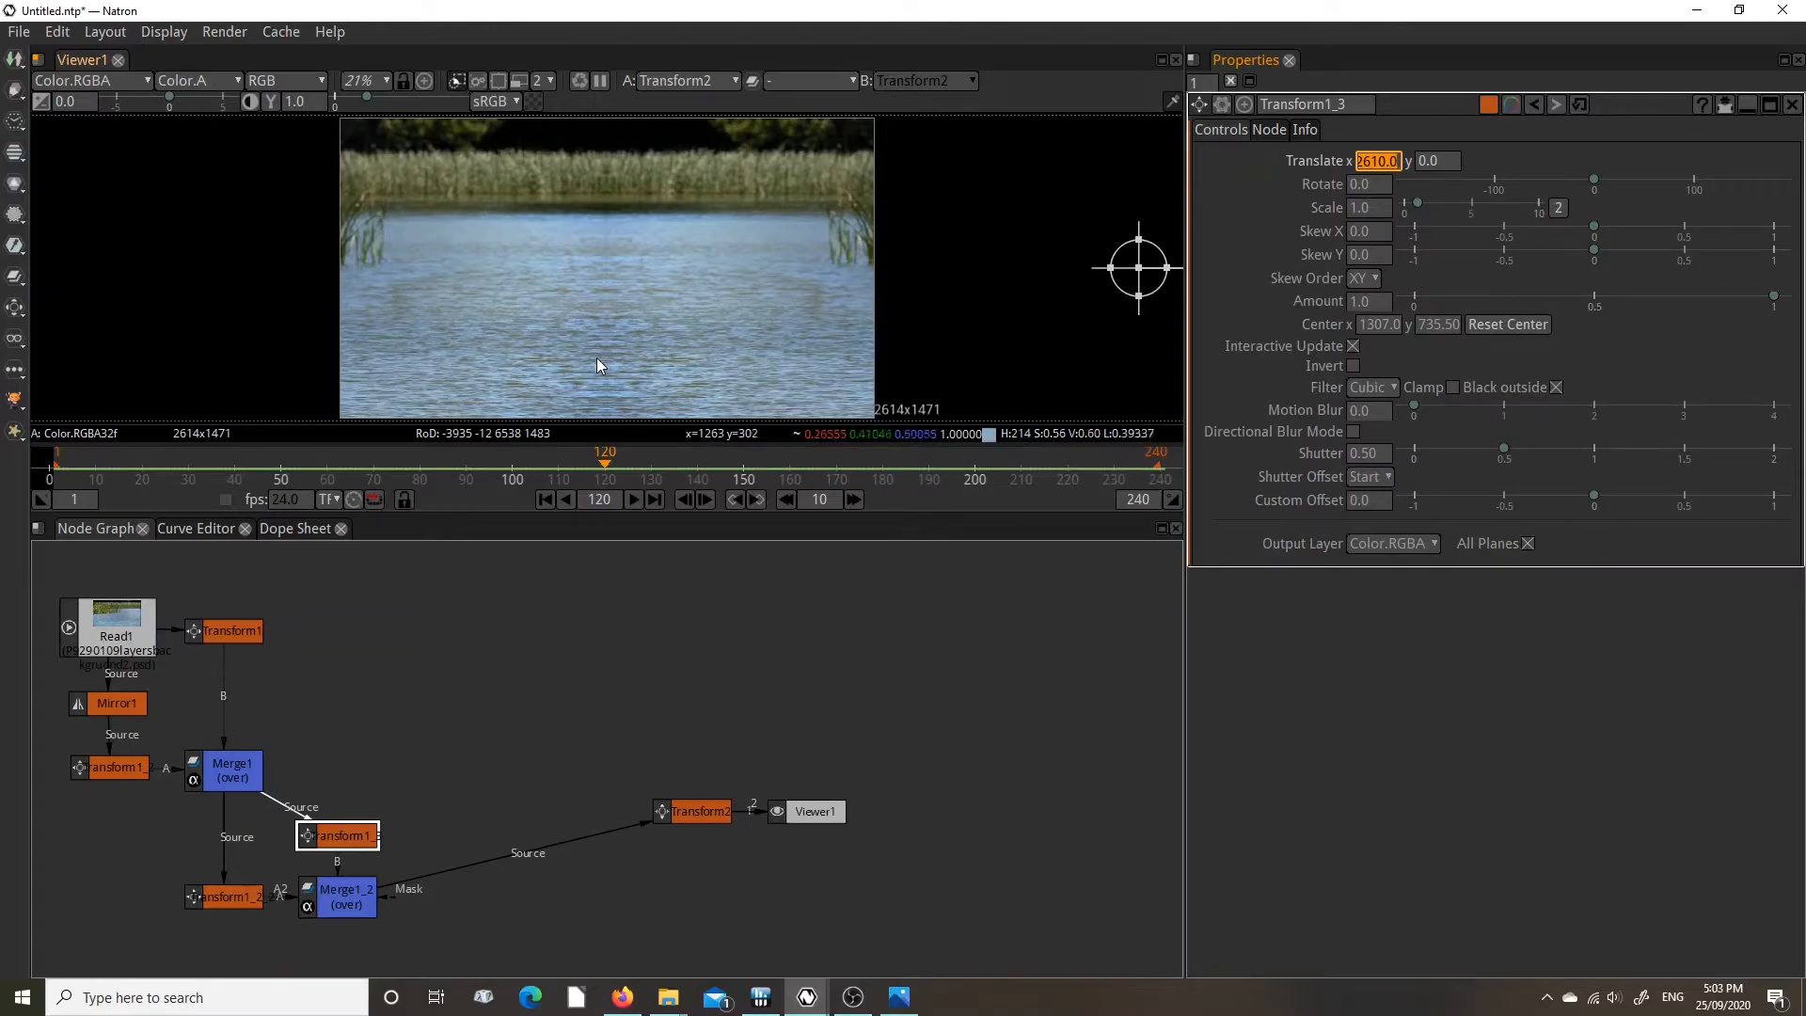
Swap the original and mirrored halves by setting Transform1's X translation to 1307 and Transform1_2's to -1307.
{"action": "left_click", "coordinate": [228, 633]}
{"action": "double_click", "coordinate": [229, 630]}
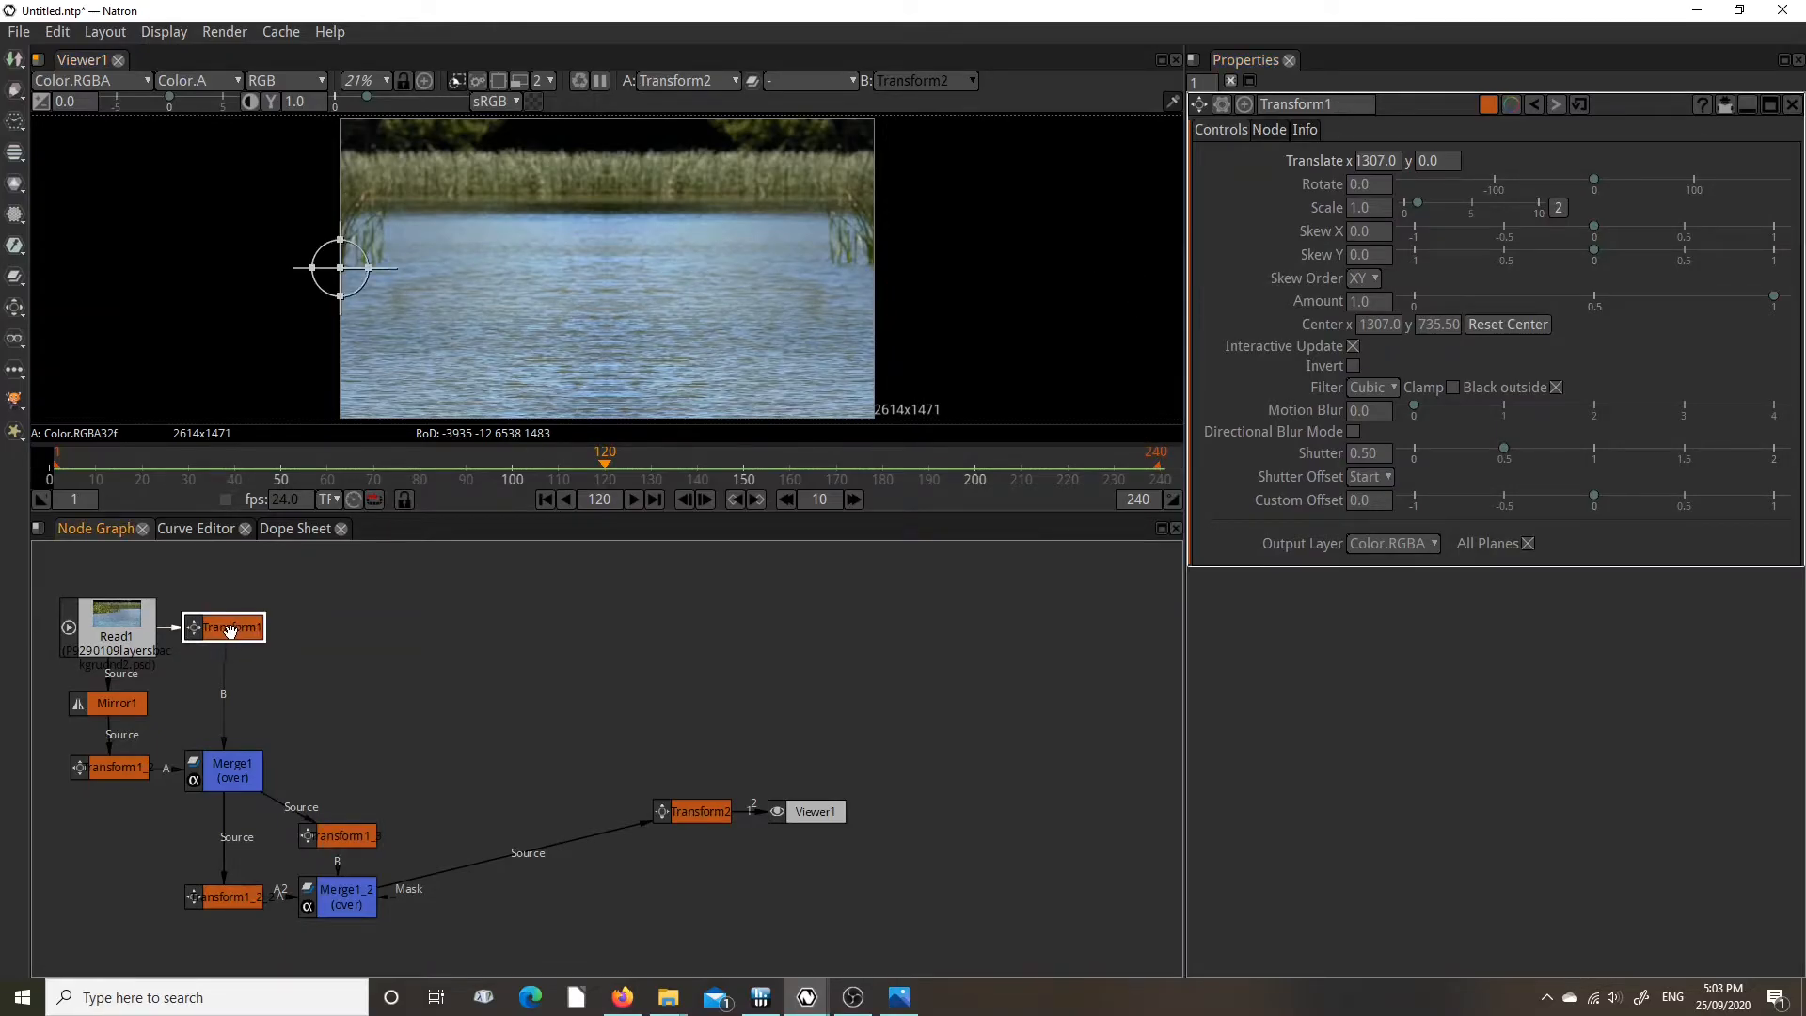
{"action": "left_click", "coordinate": [1366, 161]}
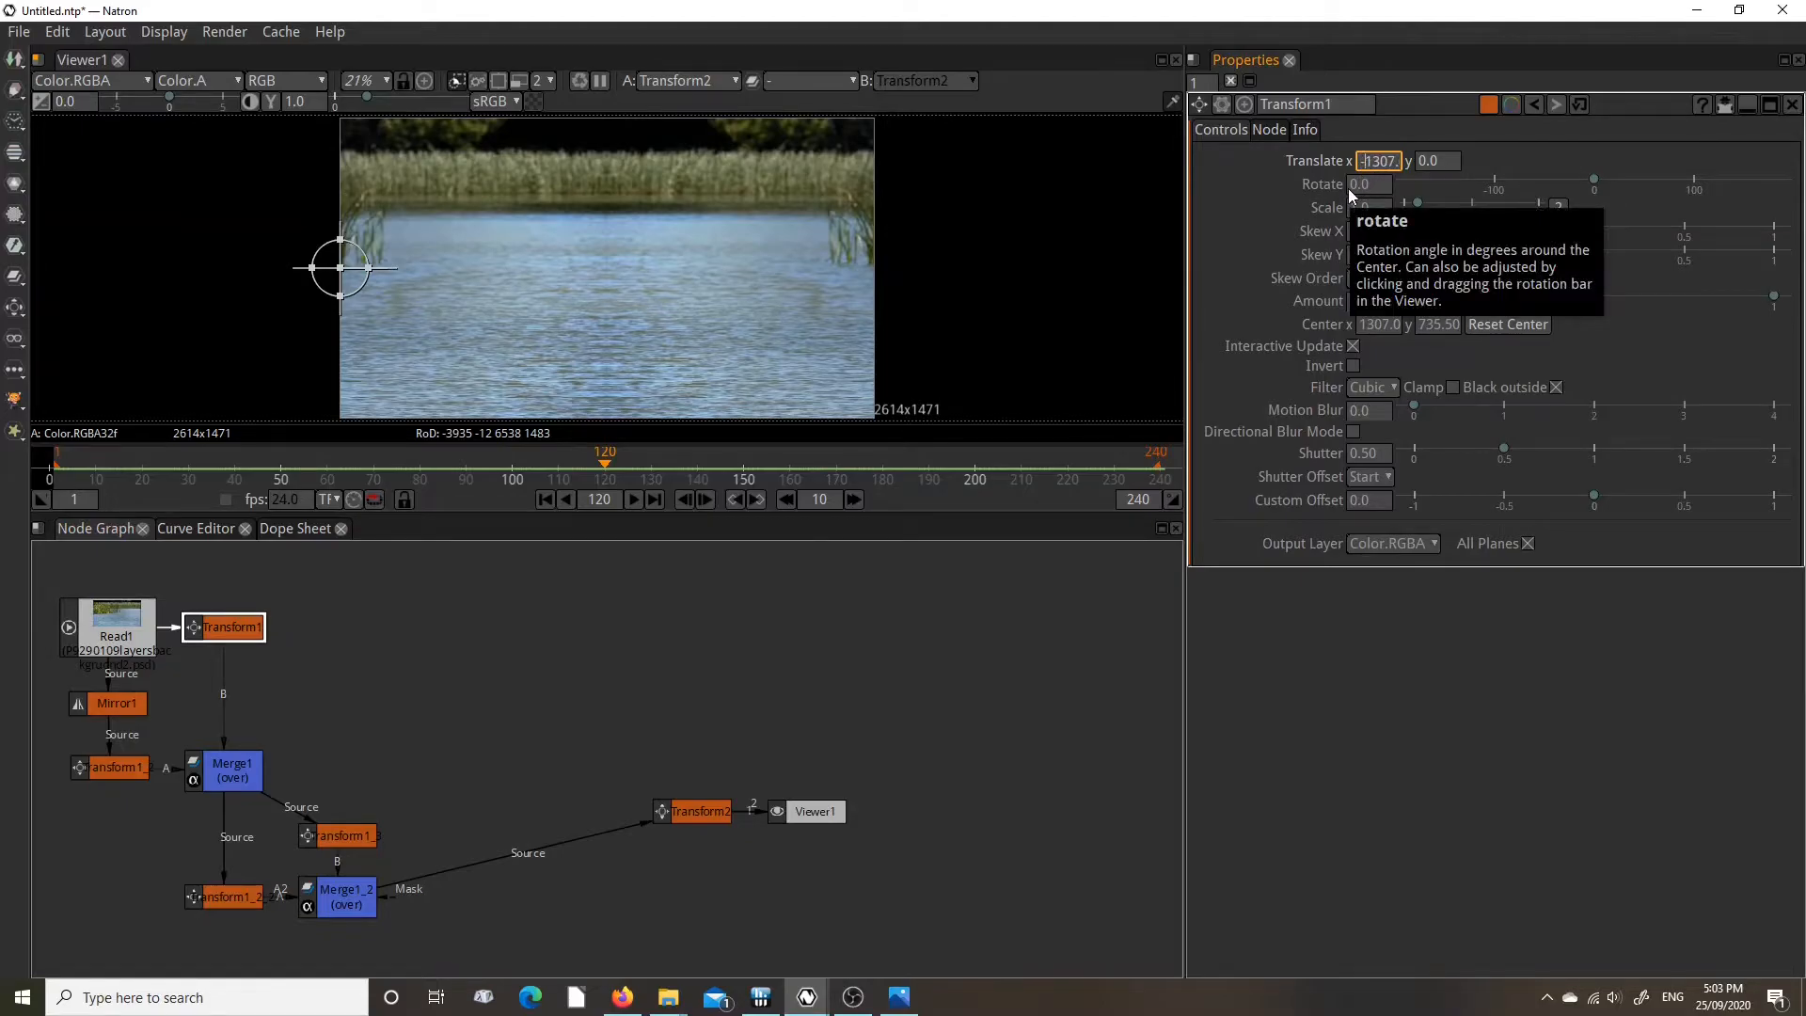
{"action": "key", "text": "Return"}
{"action": "double_click", "coordinate": [111, 772]}
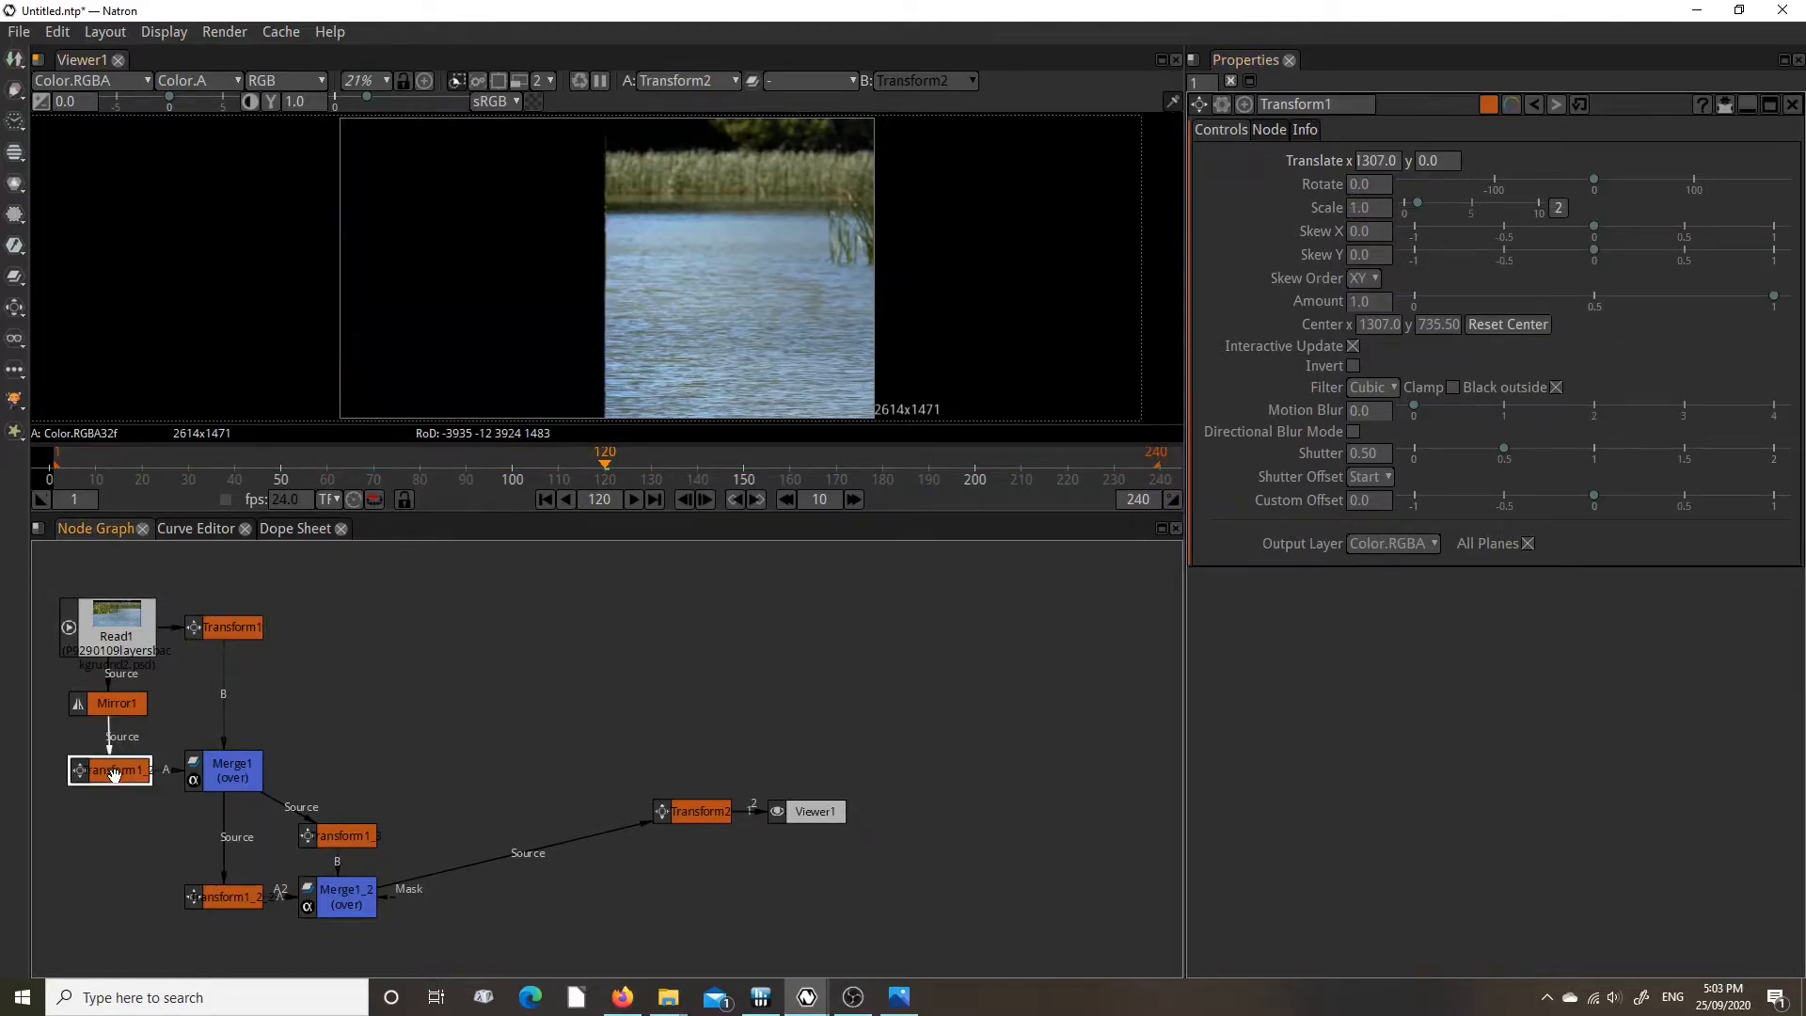
{"action": "left_click", "coordinate": [1360, 165]}
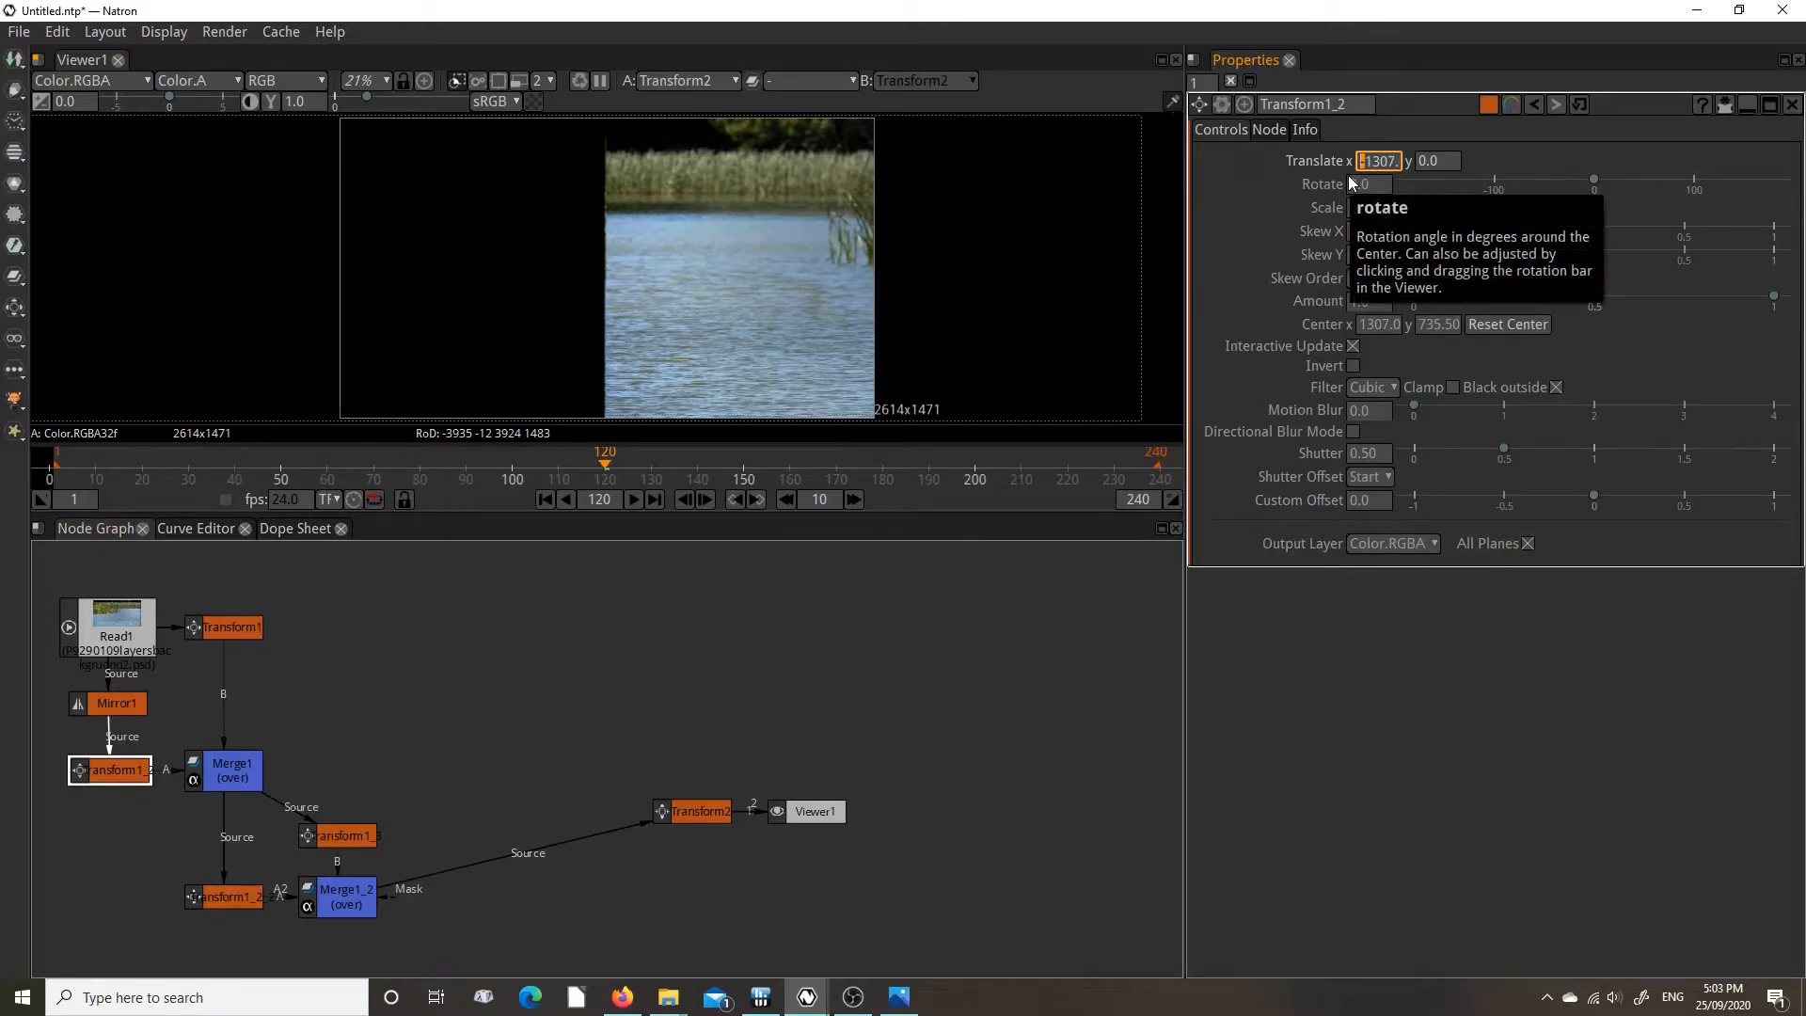
{"action": "key", "text": "Return"}
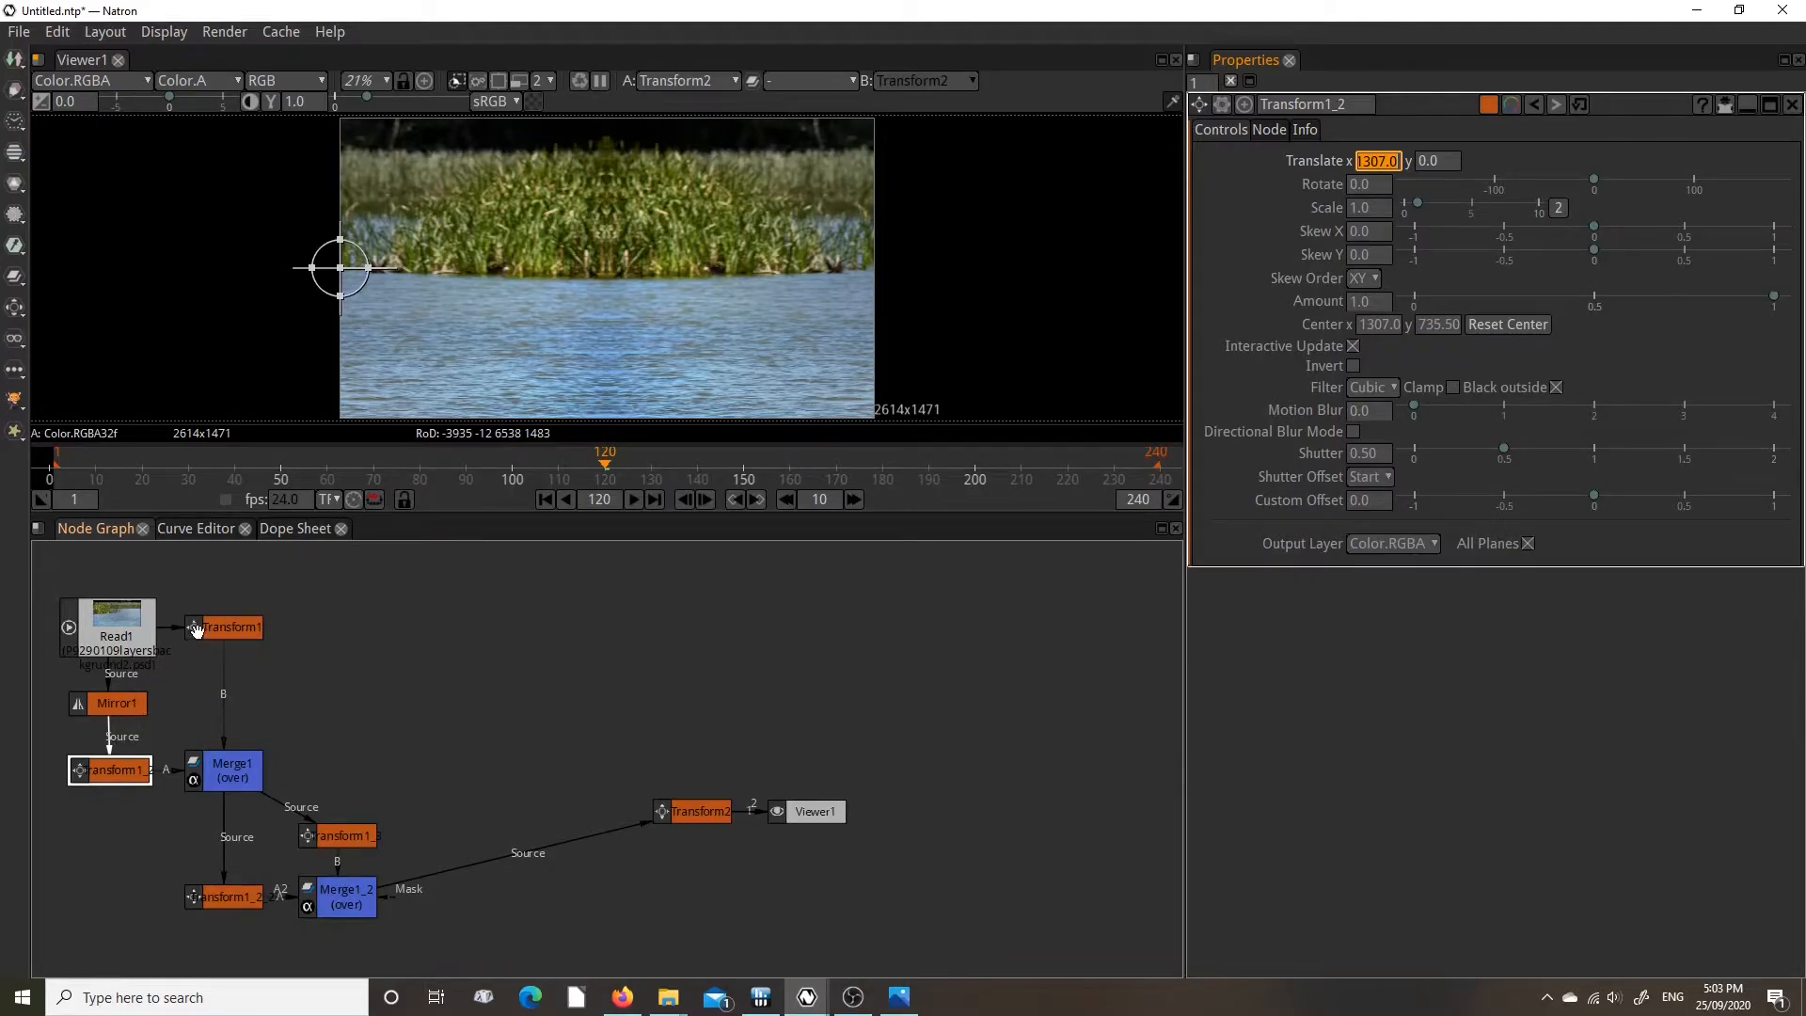
Scrub between frames 240 and 1 and play back the pan to check the rearranged background.
{"action": "left_click_drag", "start_coordinate": [606, 462], "coordinate": [1159, 487]}
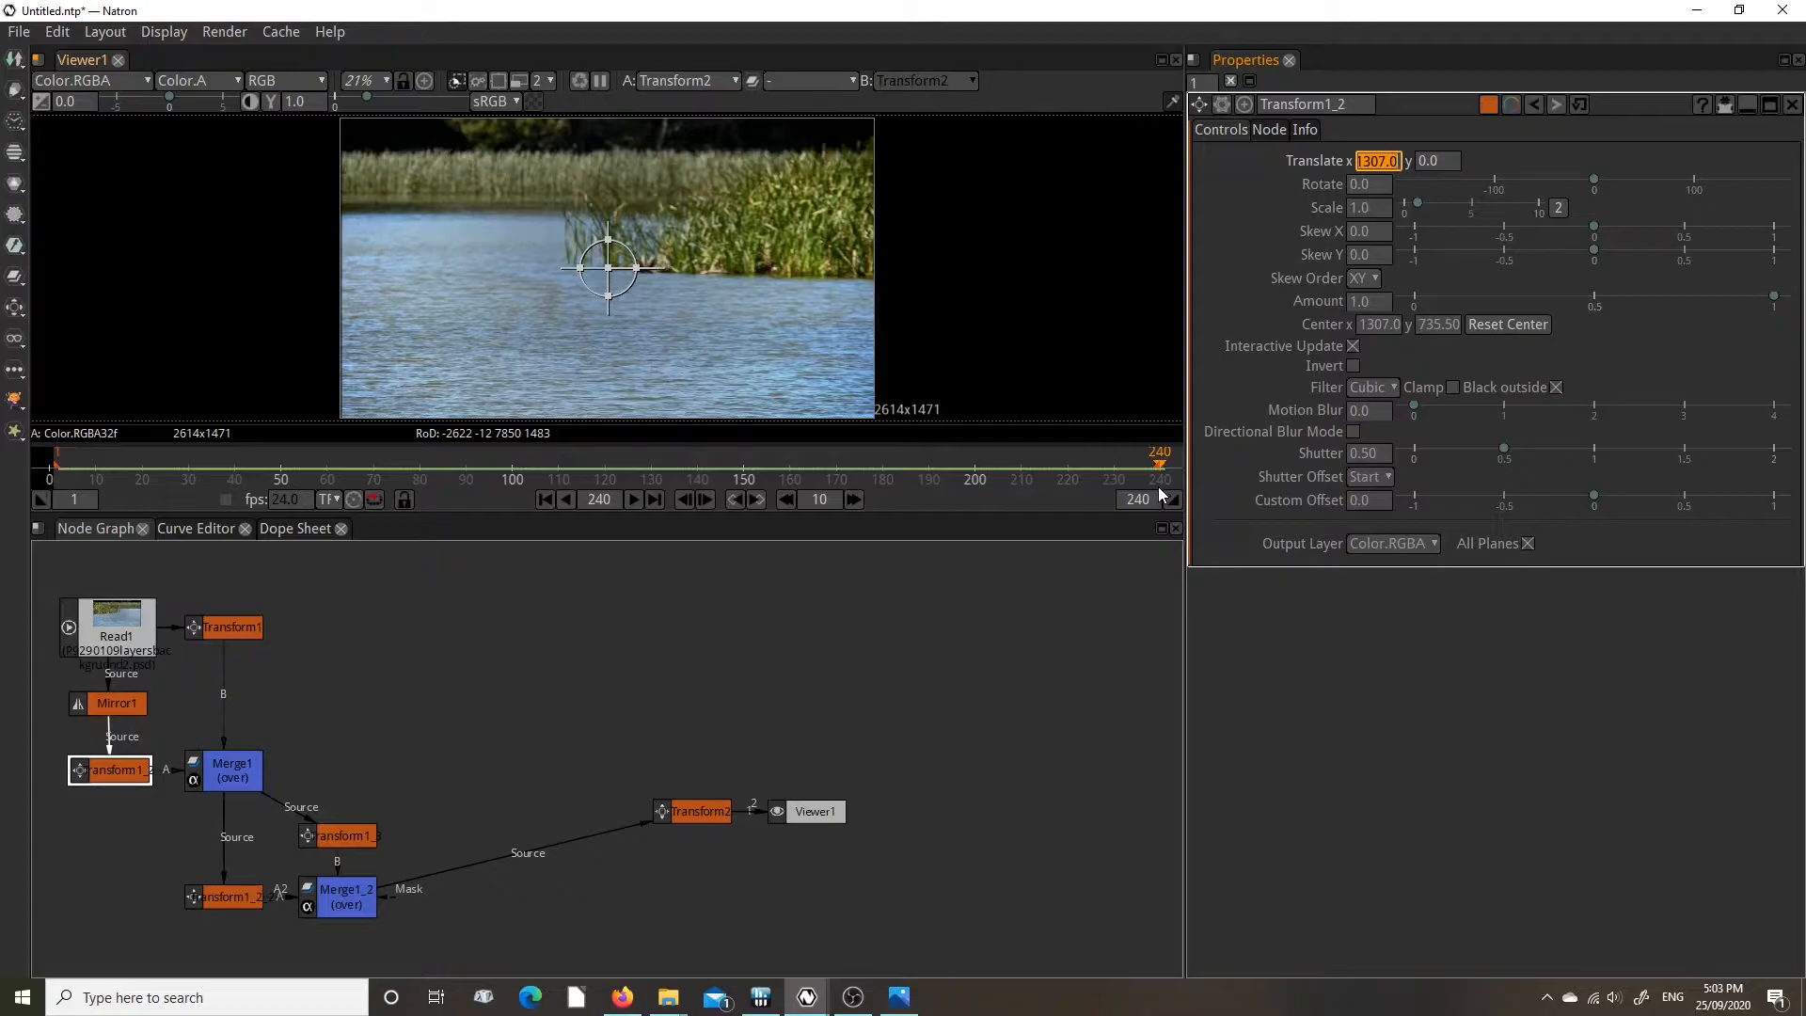
{"action": "left_click_drag", "start_coordinate": [1159, 488], "coordinate": [55, 478]}
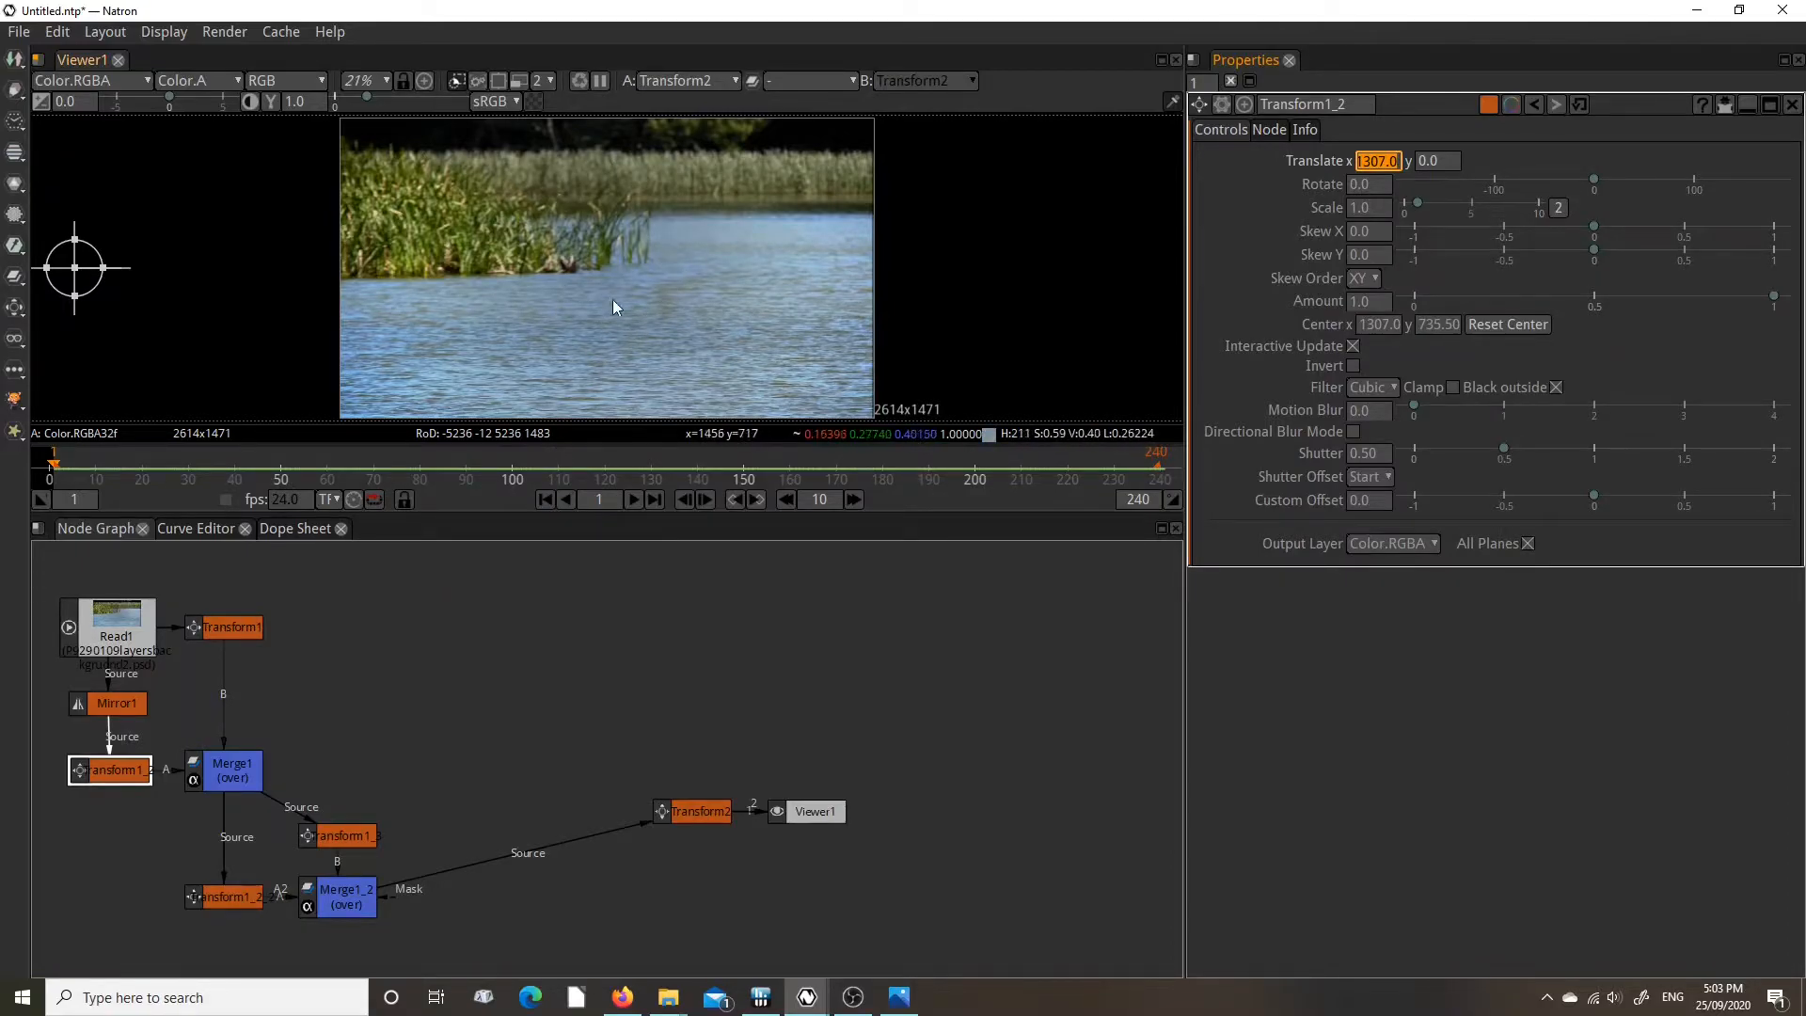
{"action": "left_click", "coordinate": [634, 500]}
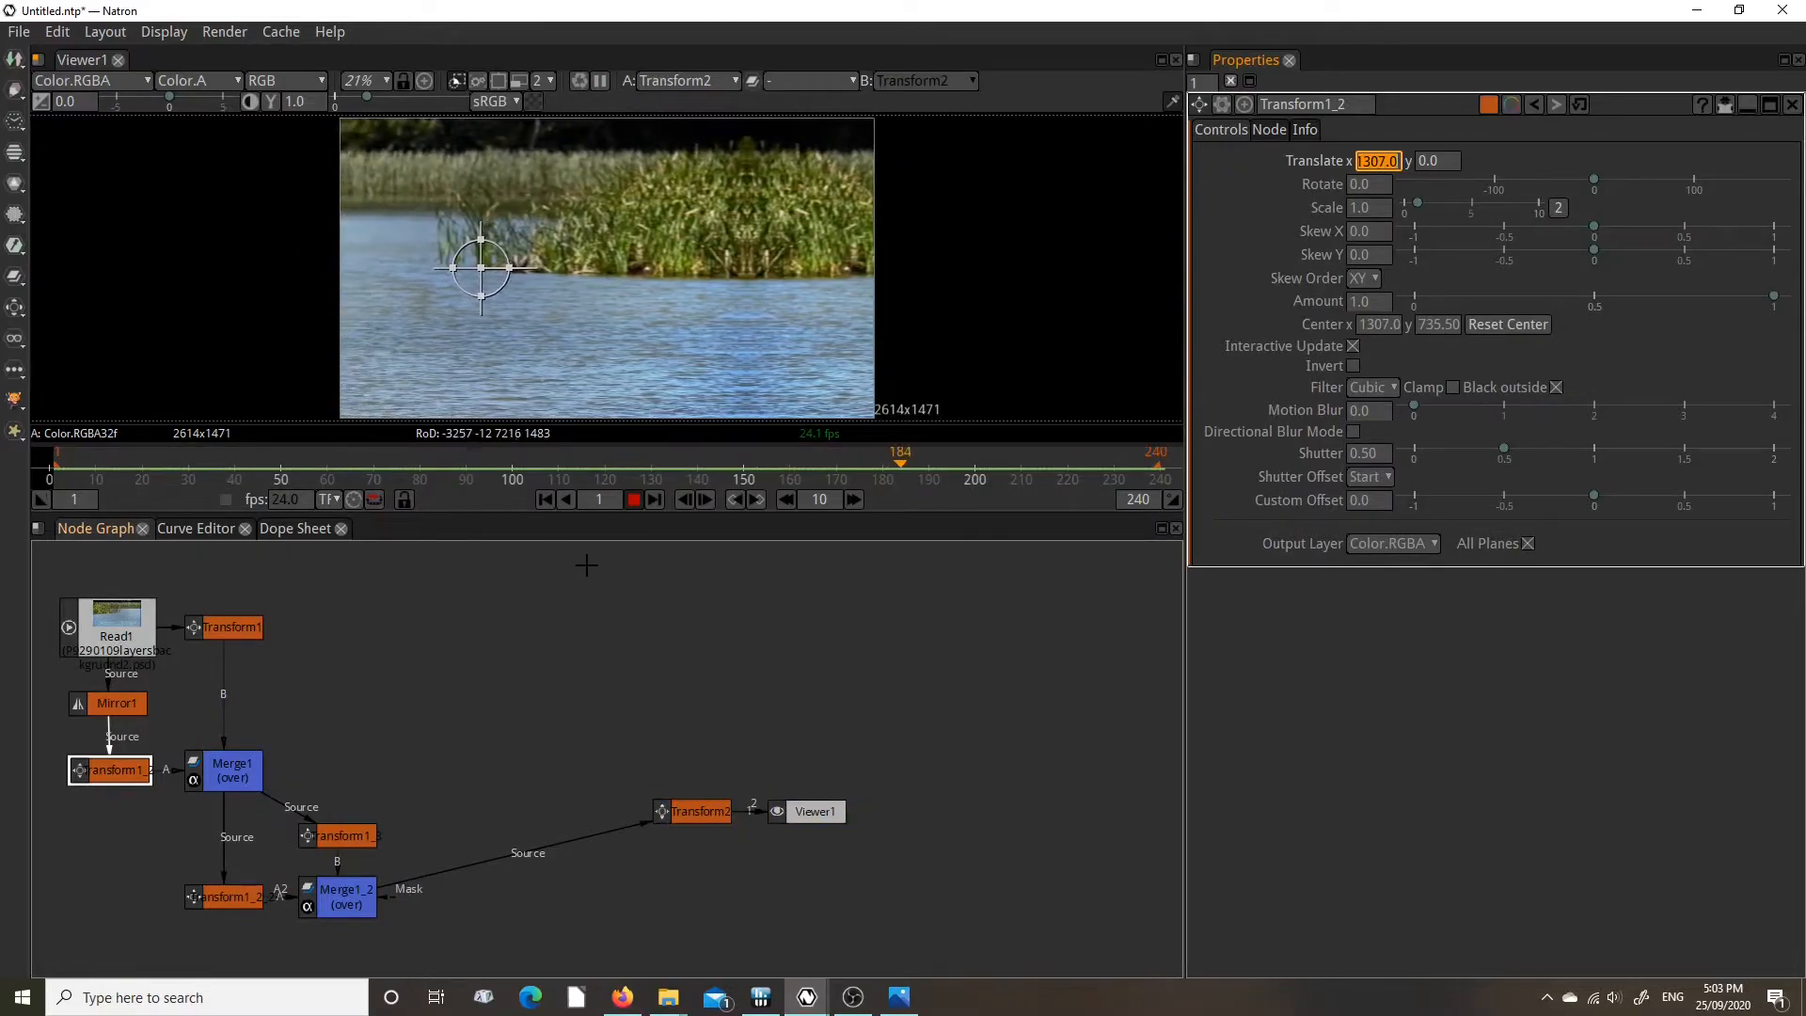
Stop the pan playback and return to frame 1.
{"action": "left_click", "coordinate": [635, 503]}
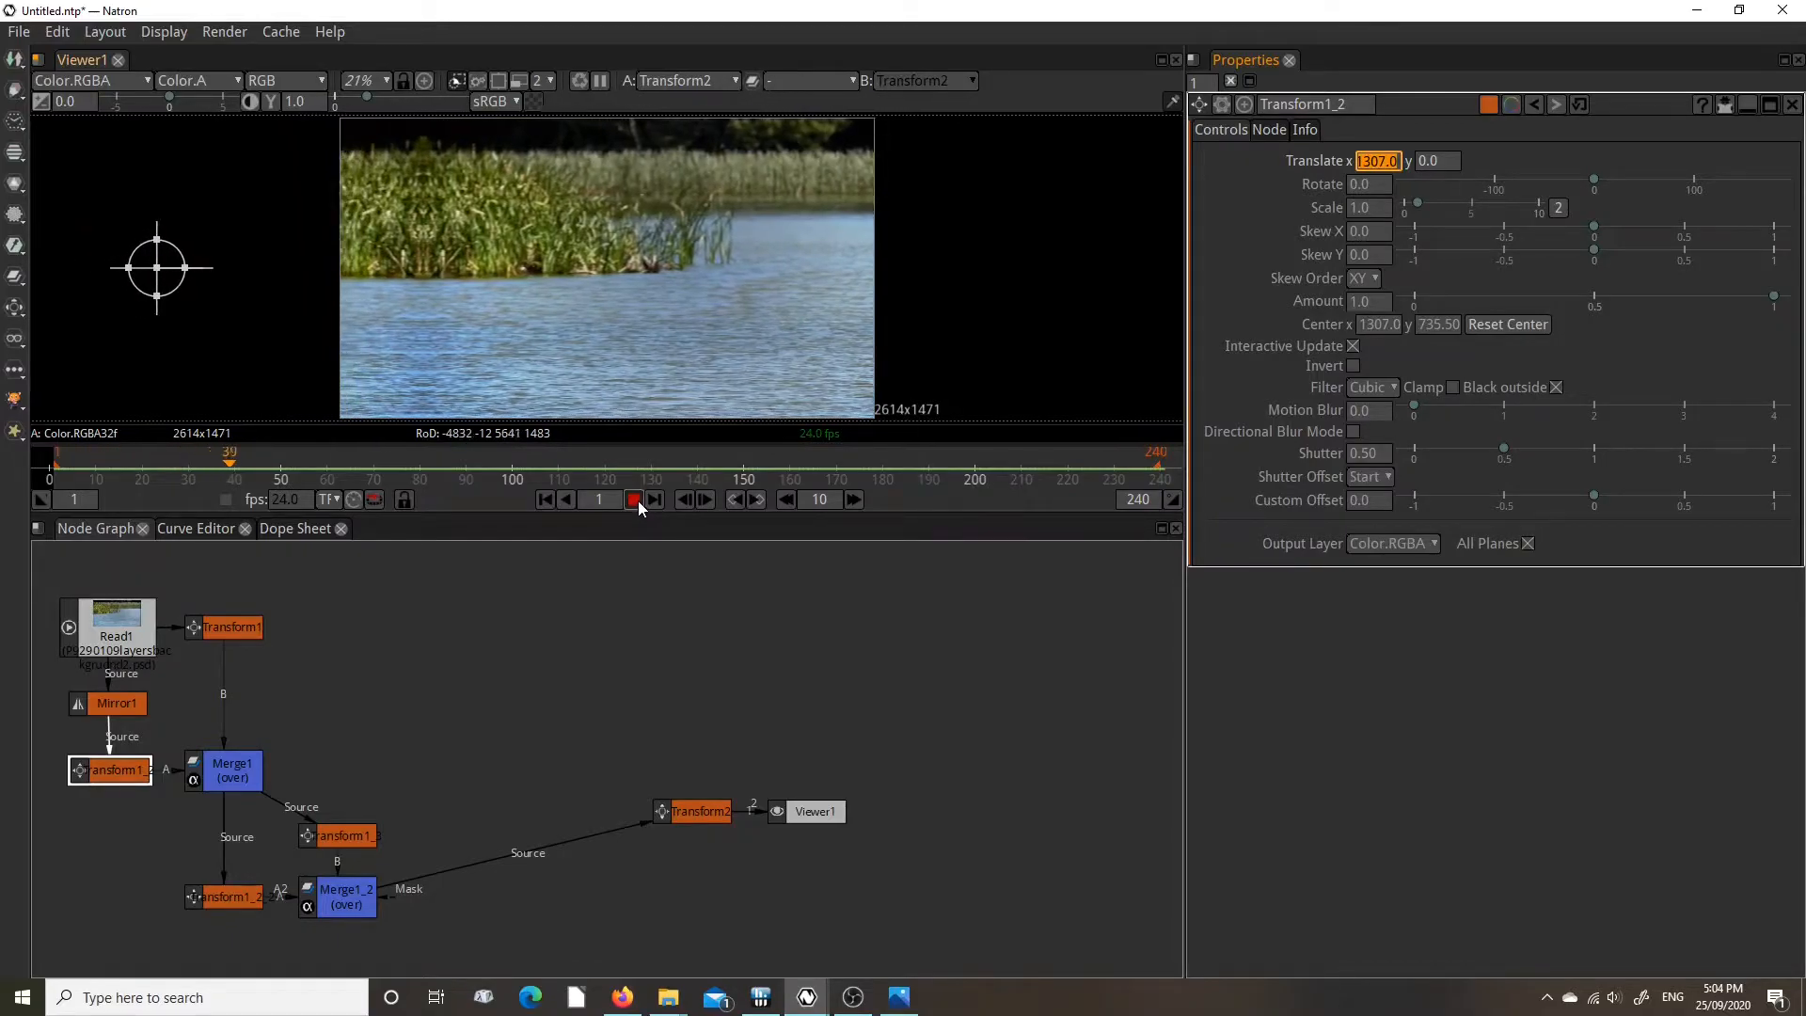
{"action": "left_click", "coordinate": [635, 501]}
{"action": "left_click", "coordinate": [546, 499]}
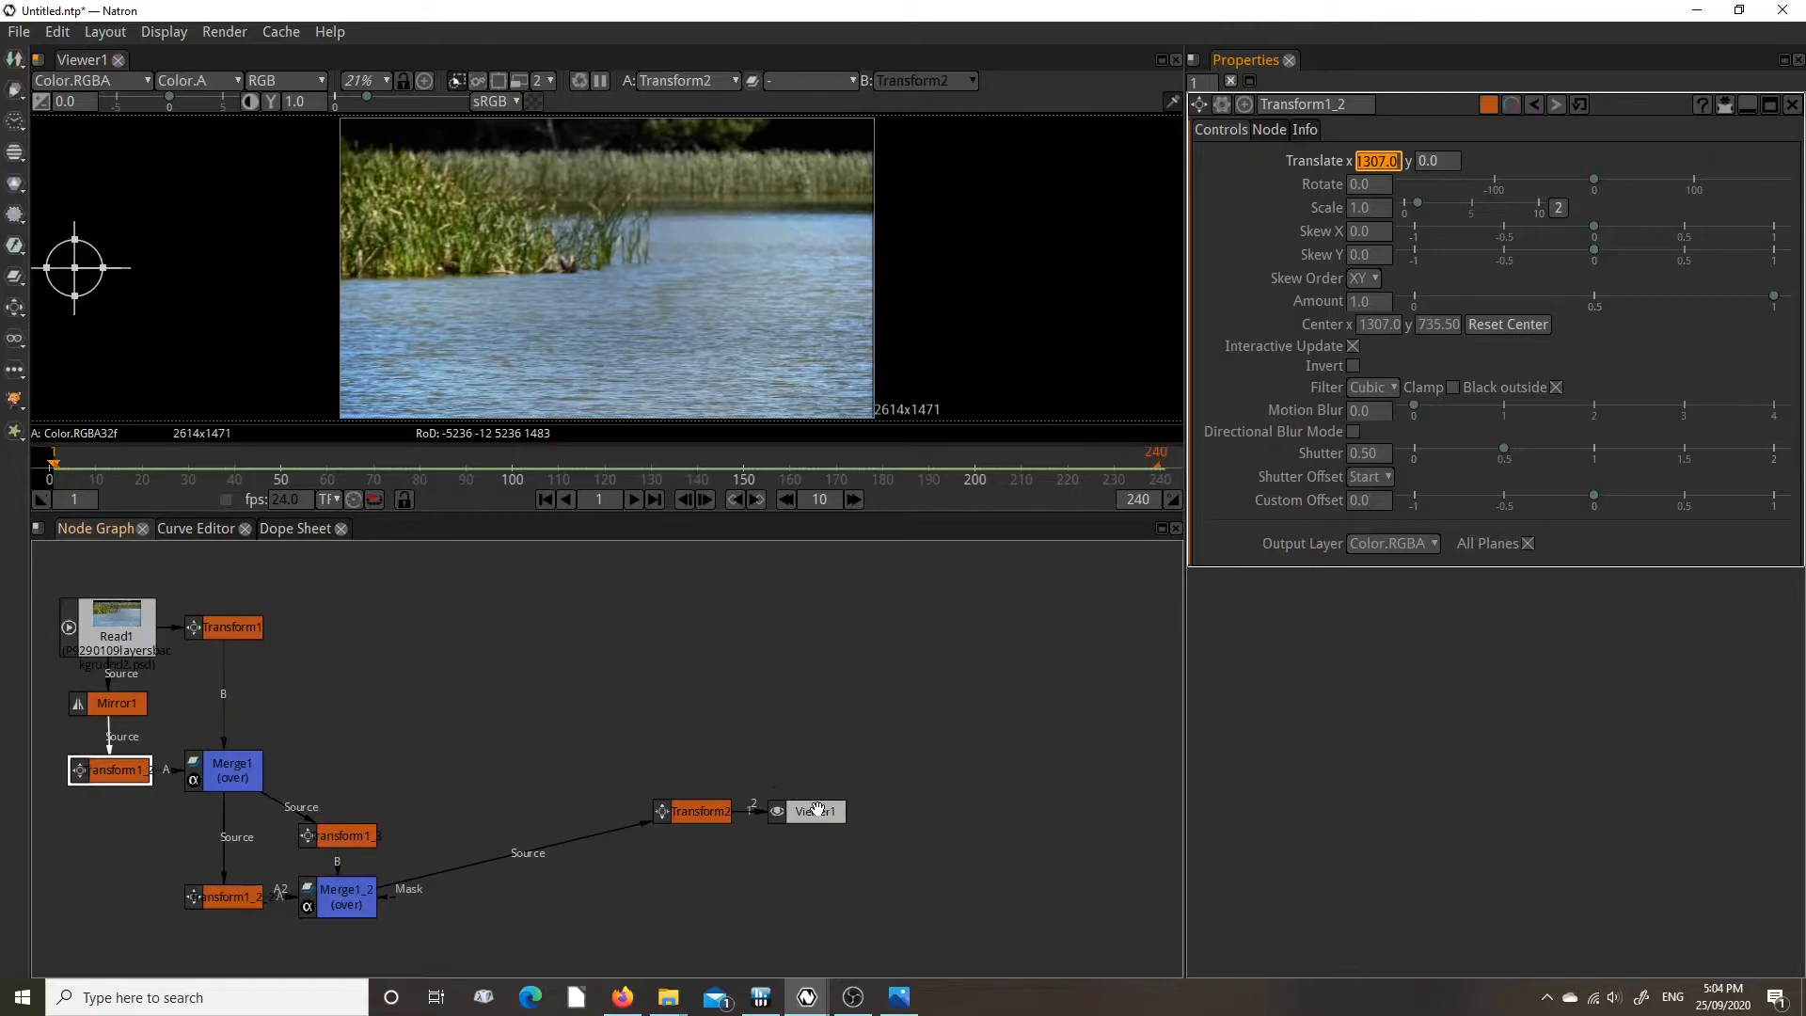
Move Transform2 and Viewer1 aside in the node graph and import P9290109layersbird.psd from the Bird folder in File Explorer.
{"action": "left_click_drag", "start_coordinate": [593, 745], "coordinate": [1031, 853]}
{"action": "left_click", "coordinate": [696, 760]}
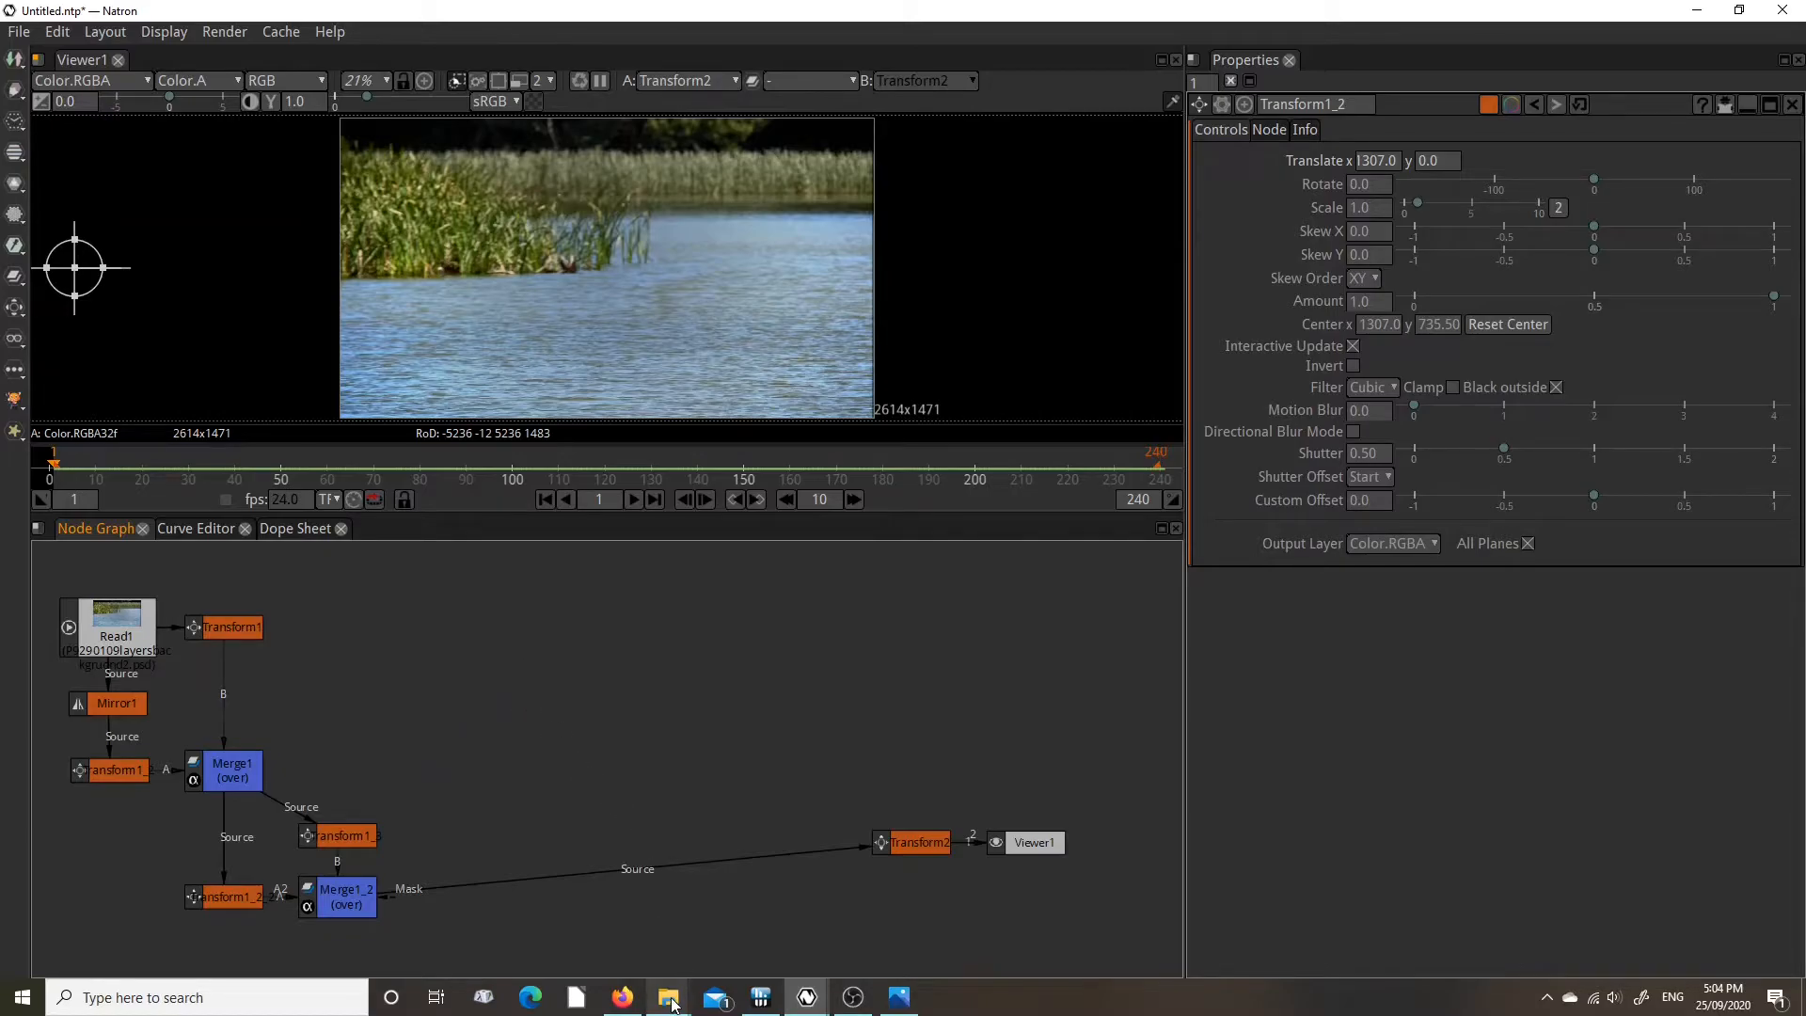
{"action": "mouse_move", "coordinate": [671, 1002]}
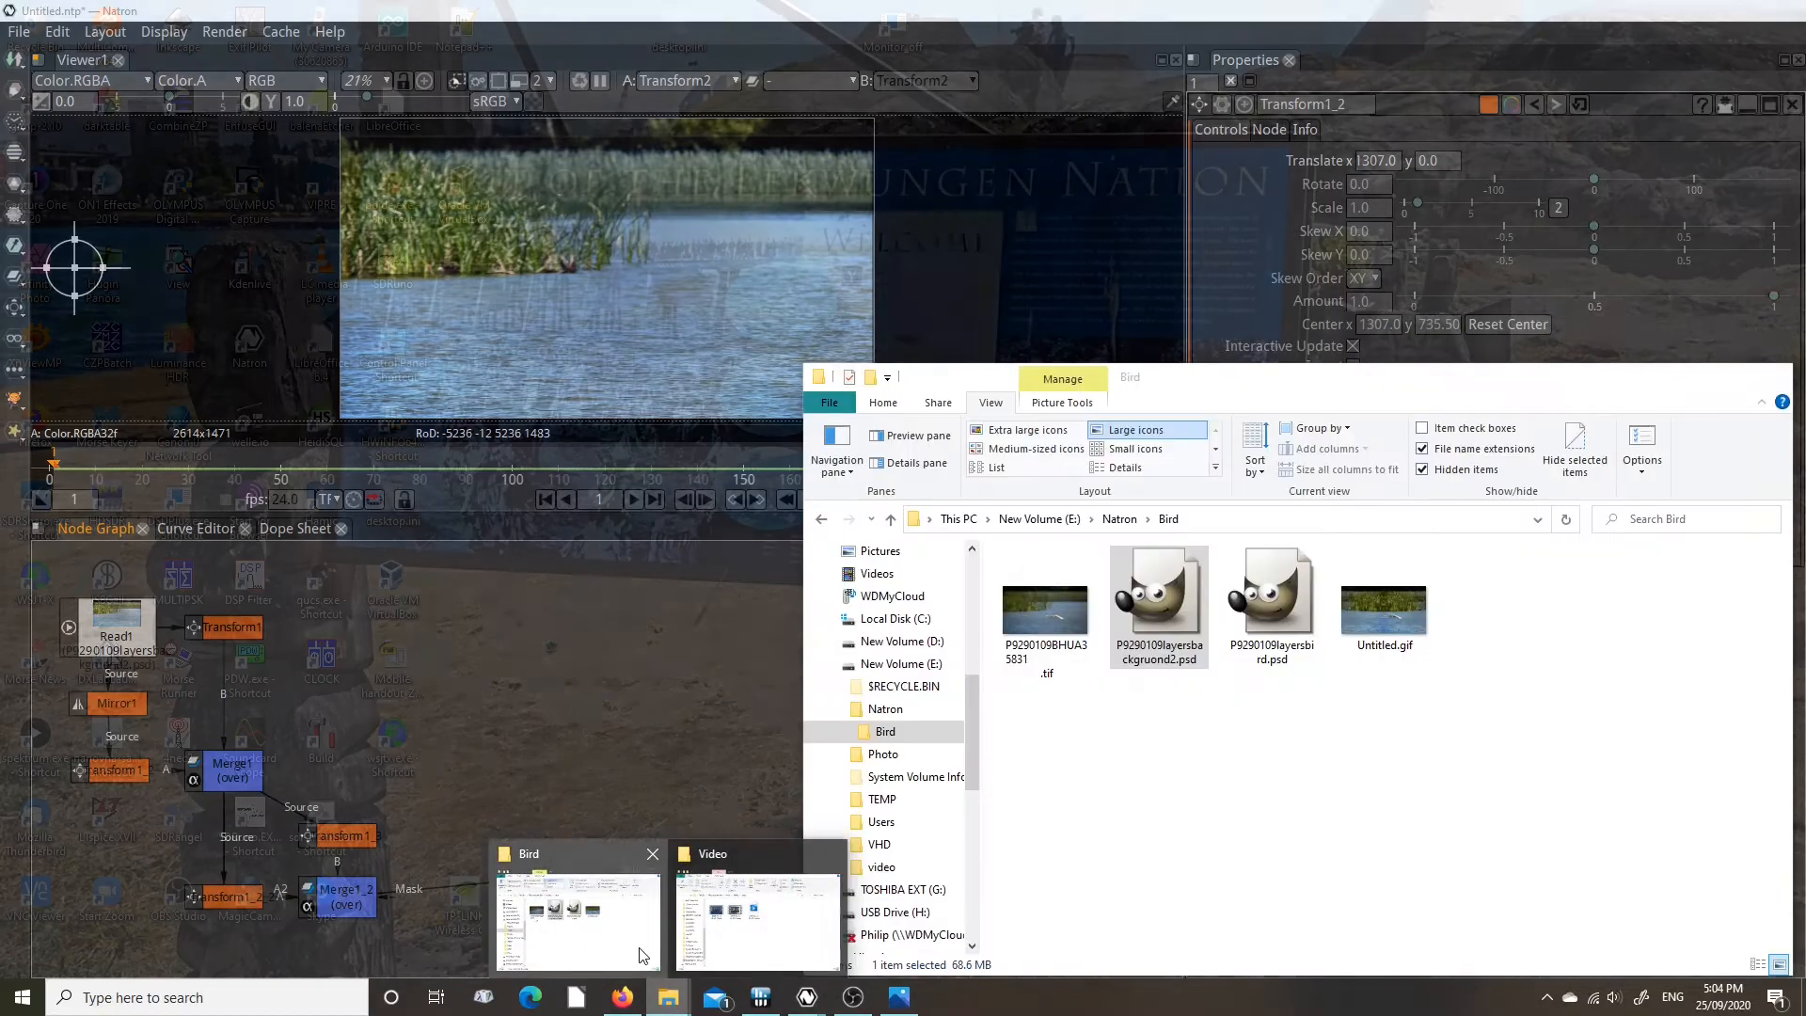
{"action": "left_click", "coordinate": [641, 950]}
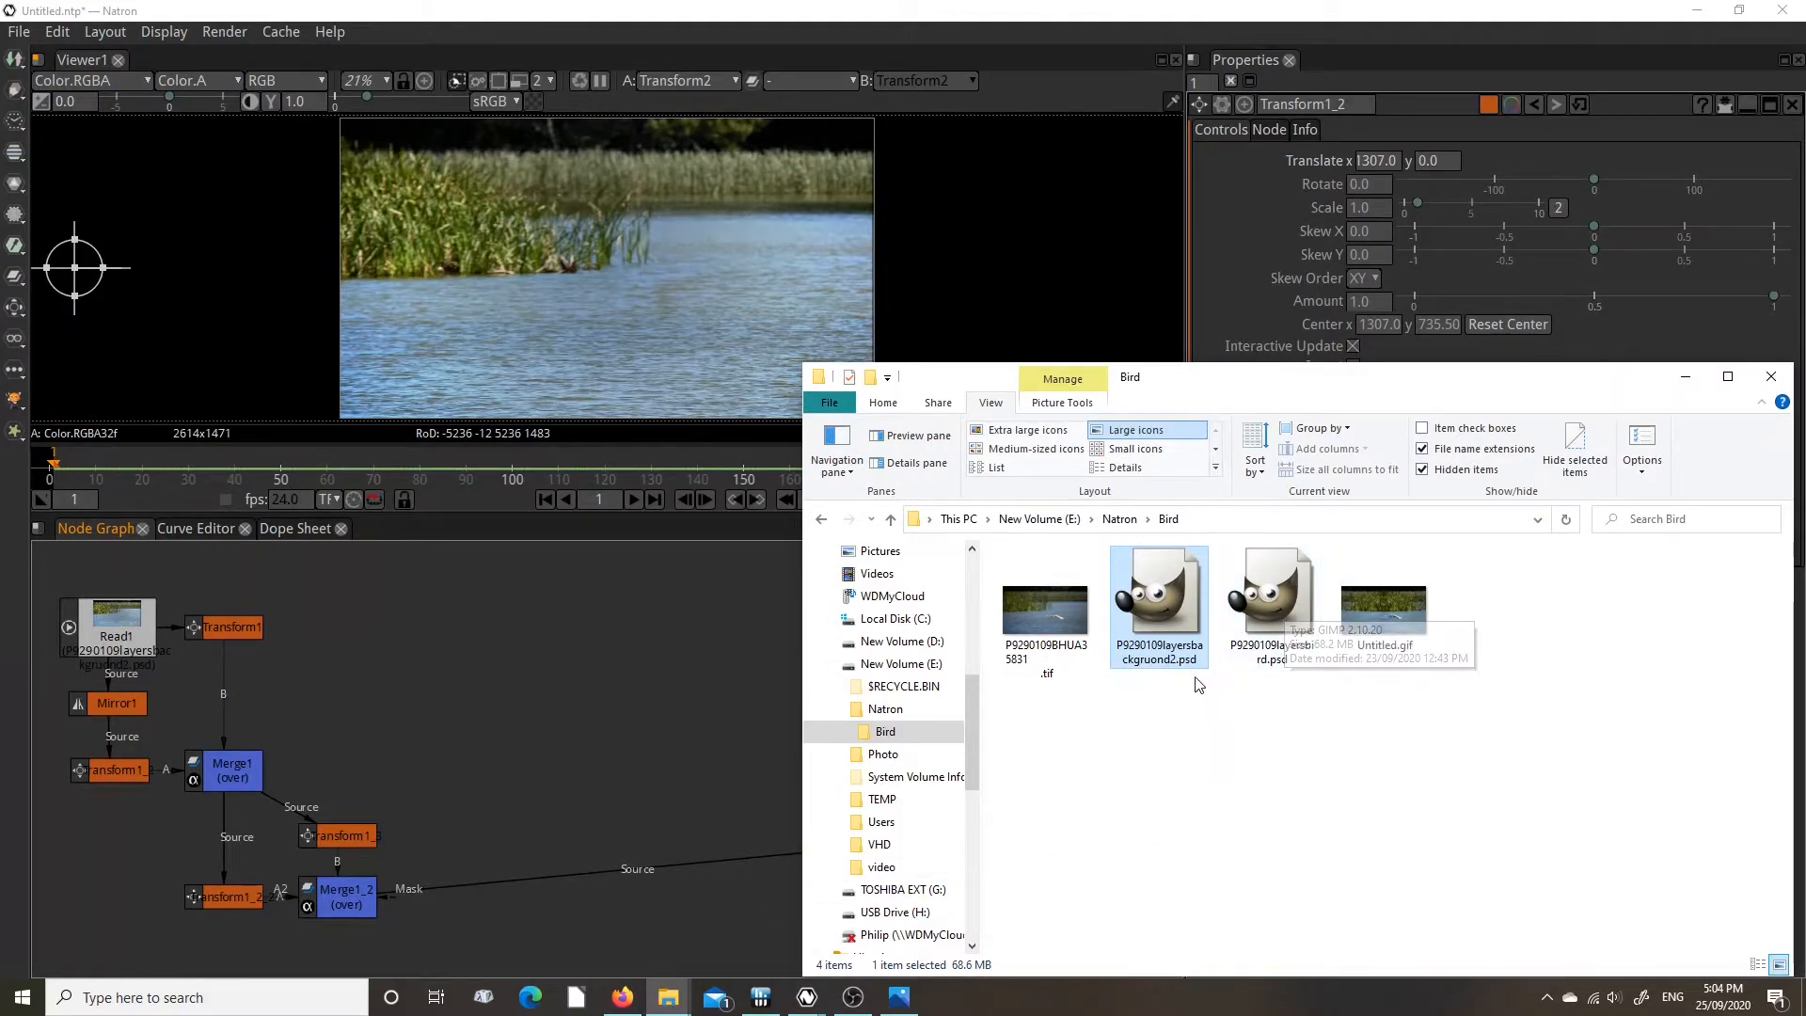
{"action": "left_click_drag", "start_coordinate": [1283, 602], "coordinate": [738, 719]}
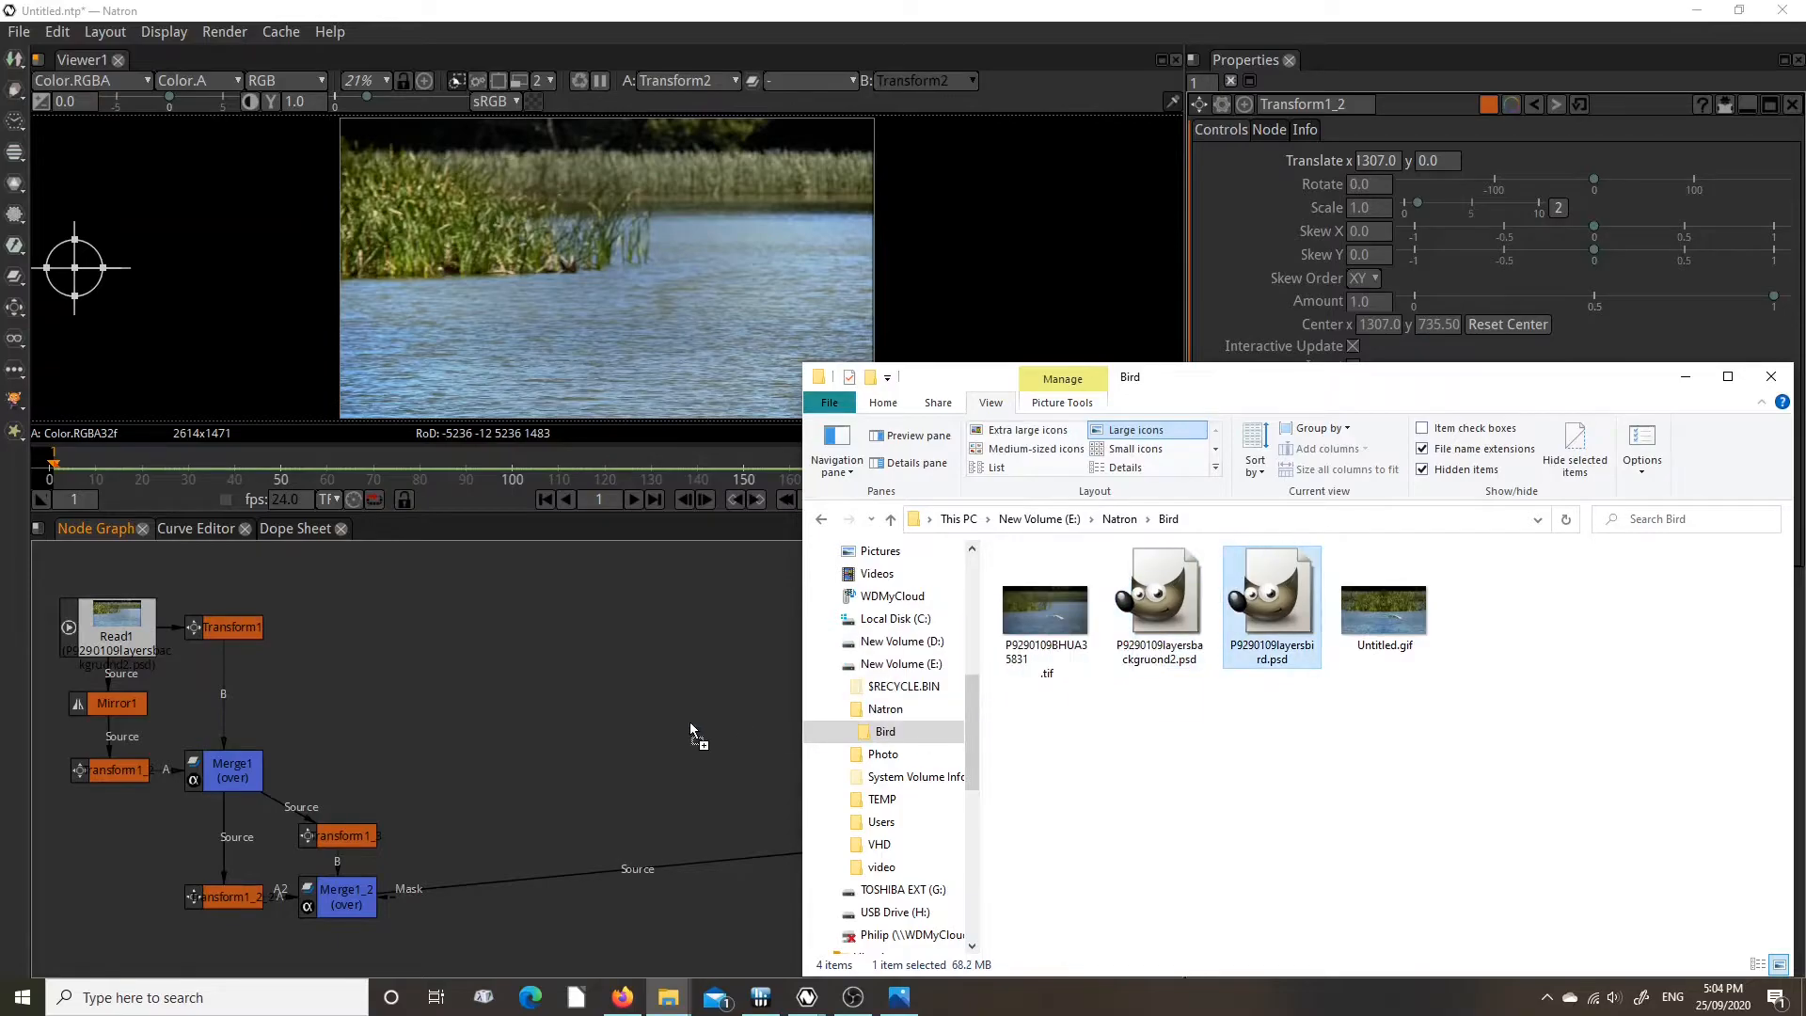
{"action": "left_click_drag", "start_coordinate": [518, 628], "coordinate": [517, 628]}
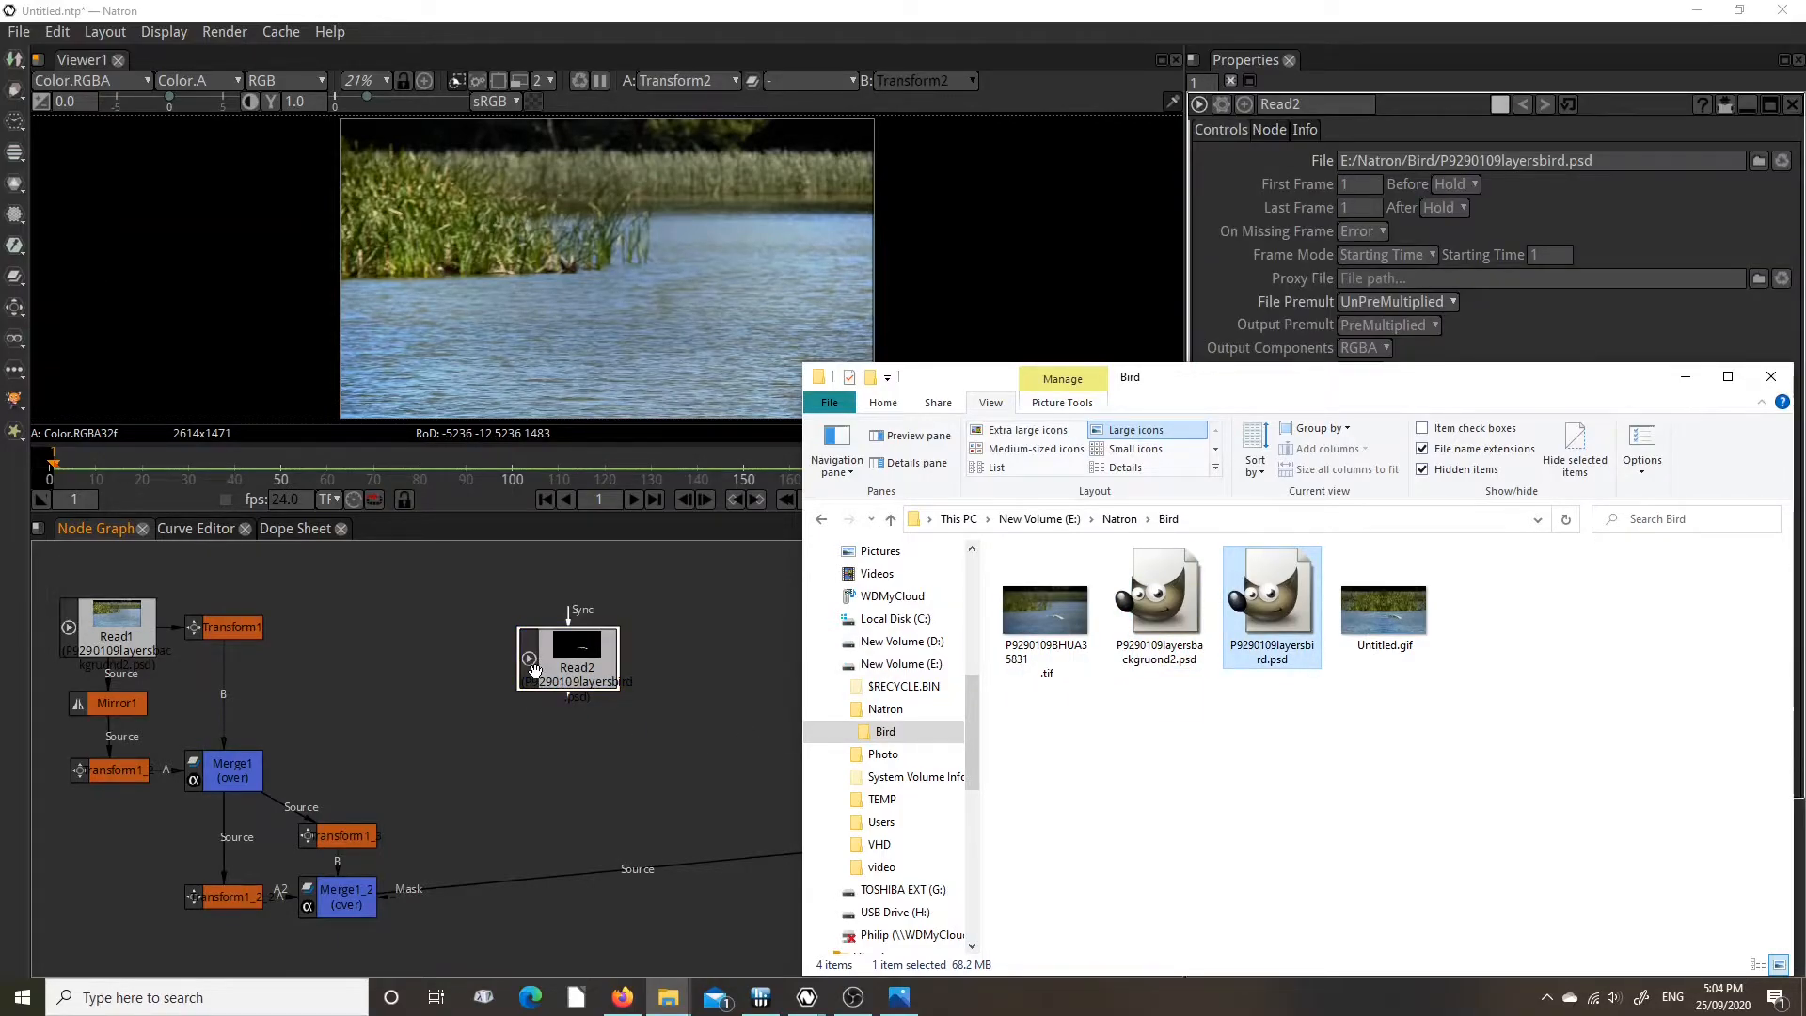
{"action": "left_click", "coordinate": [720, 633]}
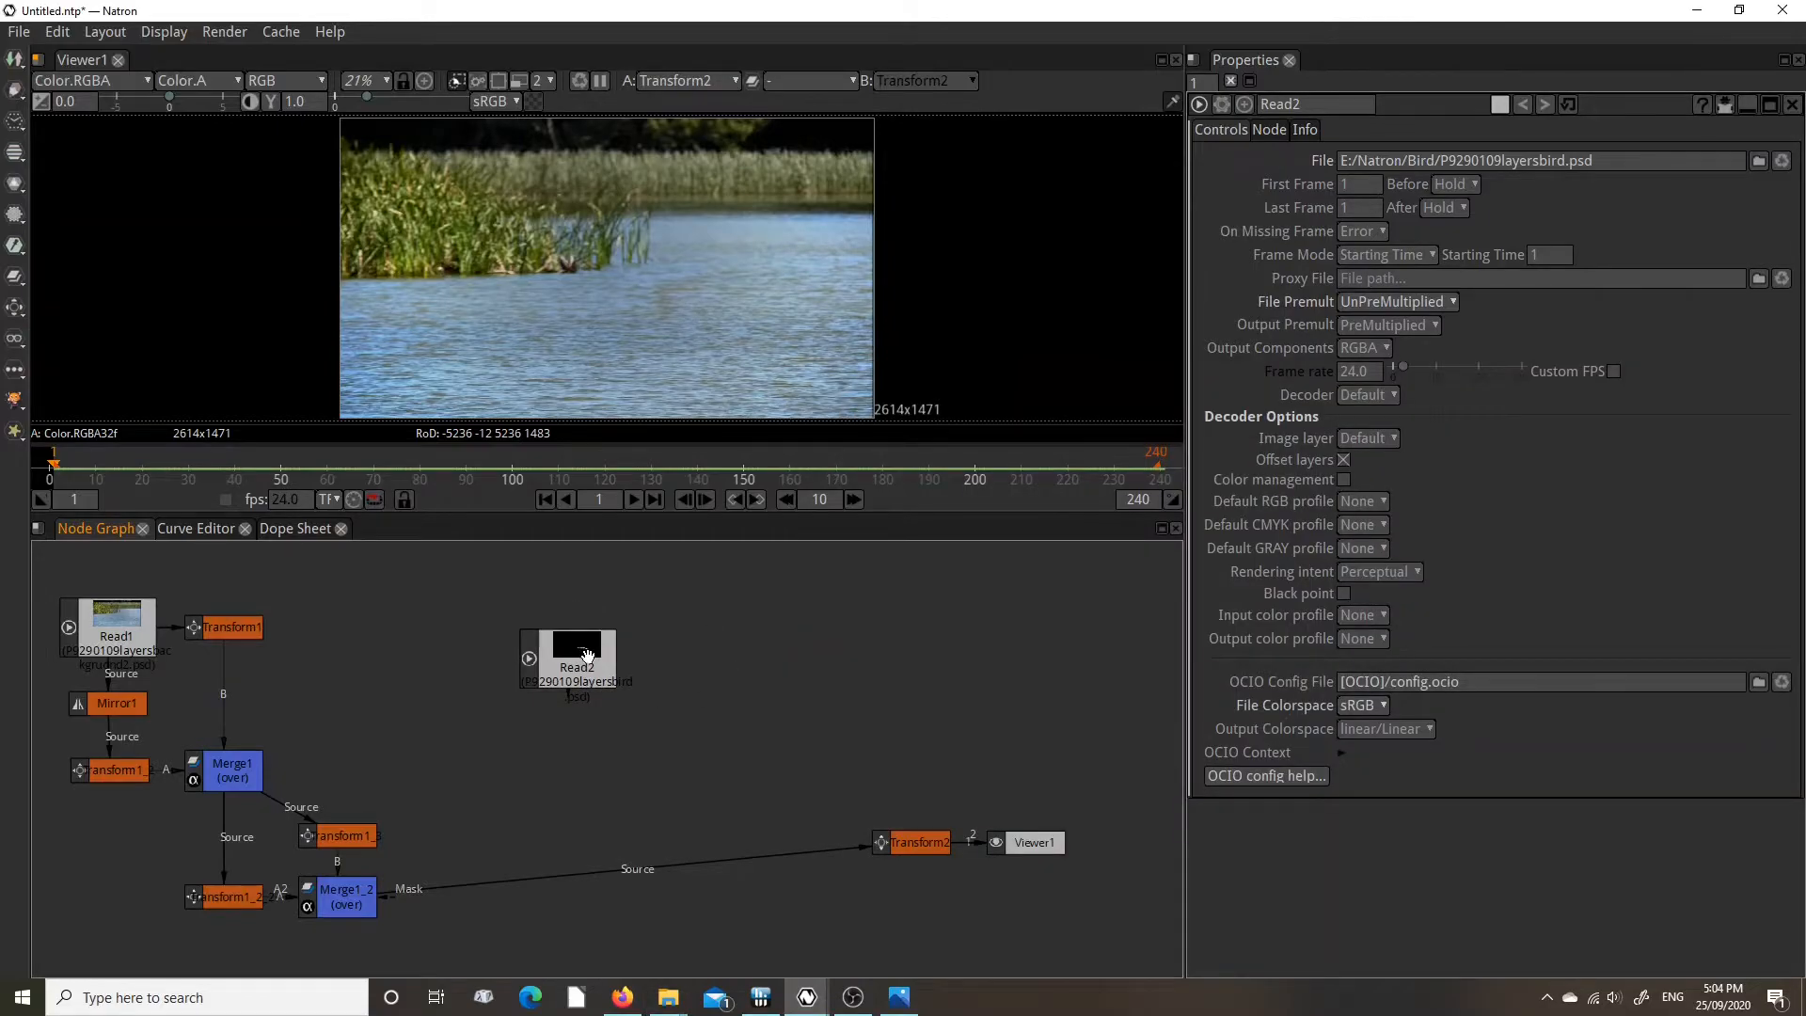
Place Transform2 beside Merge1_2 and reposition the bird's Read2 node near the top of the node graph.
{"action": "left_click_drag", "start_coordinate": [585, 656], "coordinate": [552, 624]}
{"action": "left_click_drag", "start_coordinate": [893, 842], "coordinate": [450, 897]}
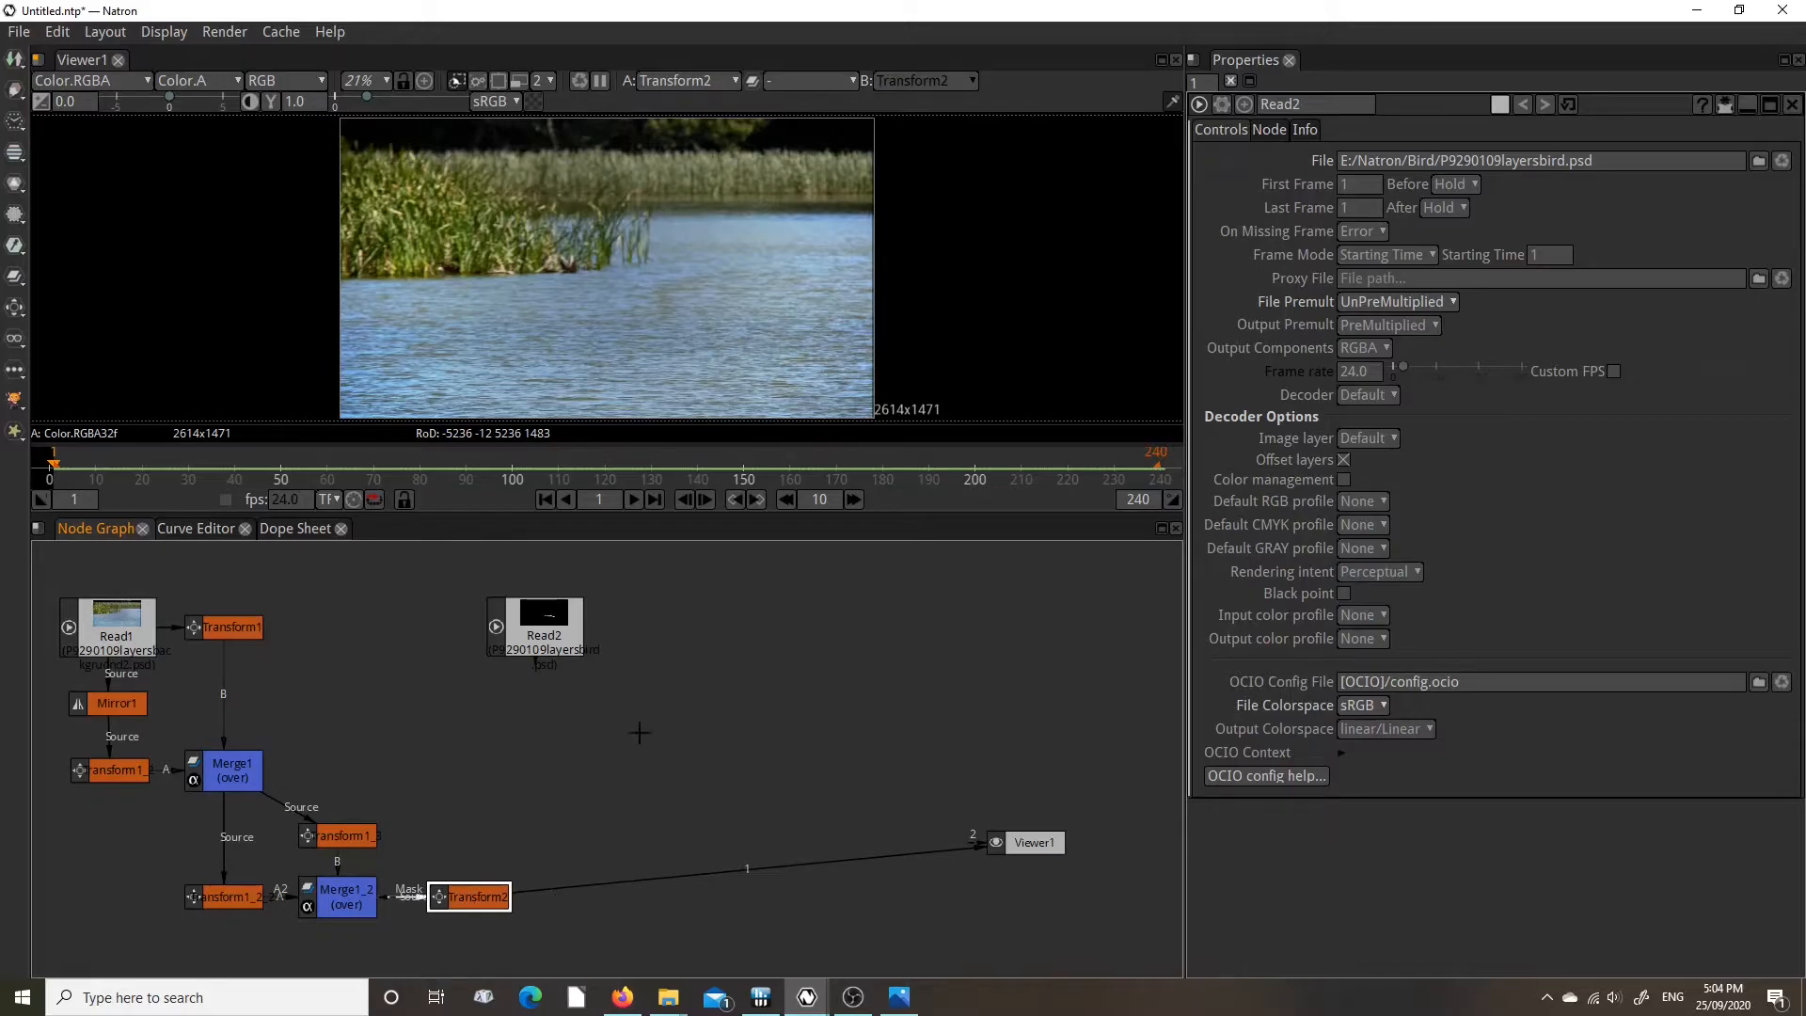
{"action": "left_click_drag", "start_coordinate": [553, 634], "coordinate": [573, 603]}
{"action": "left_click_drag", "start_coordinate": [575, 634], "coordinate": [576, 640]}
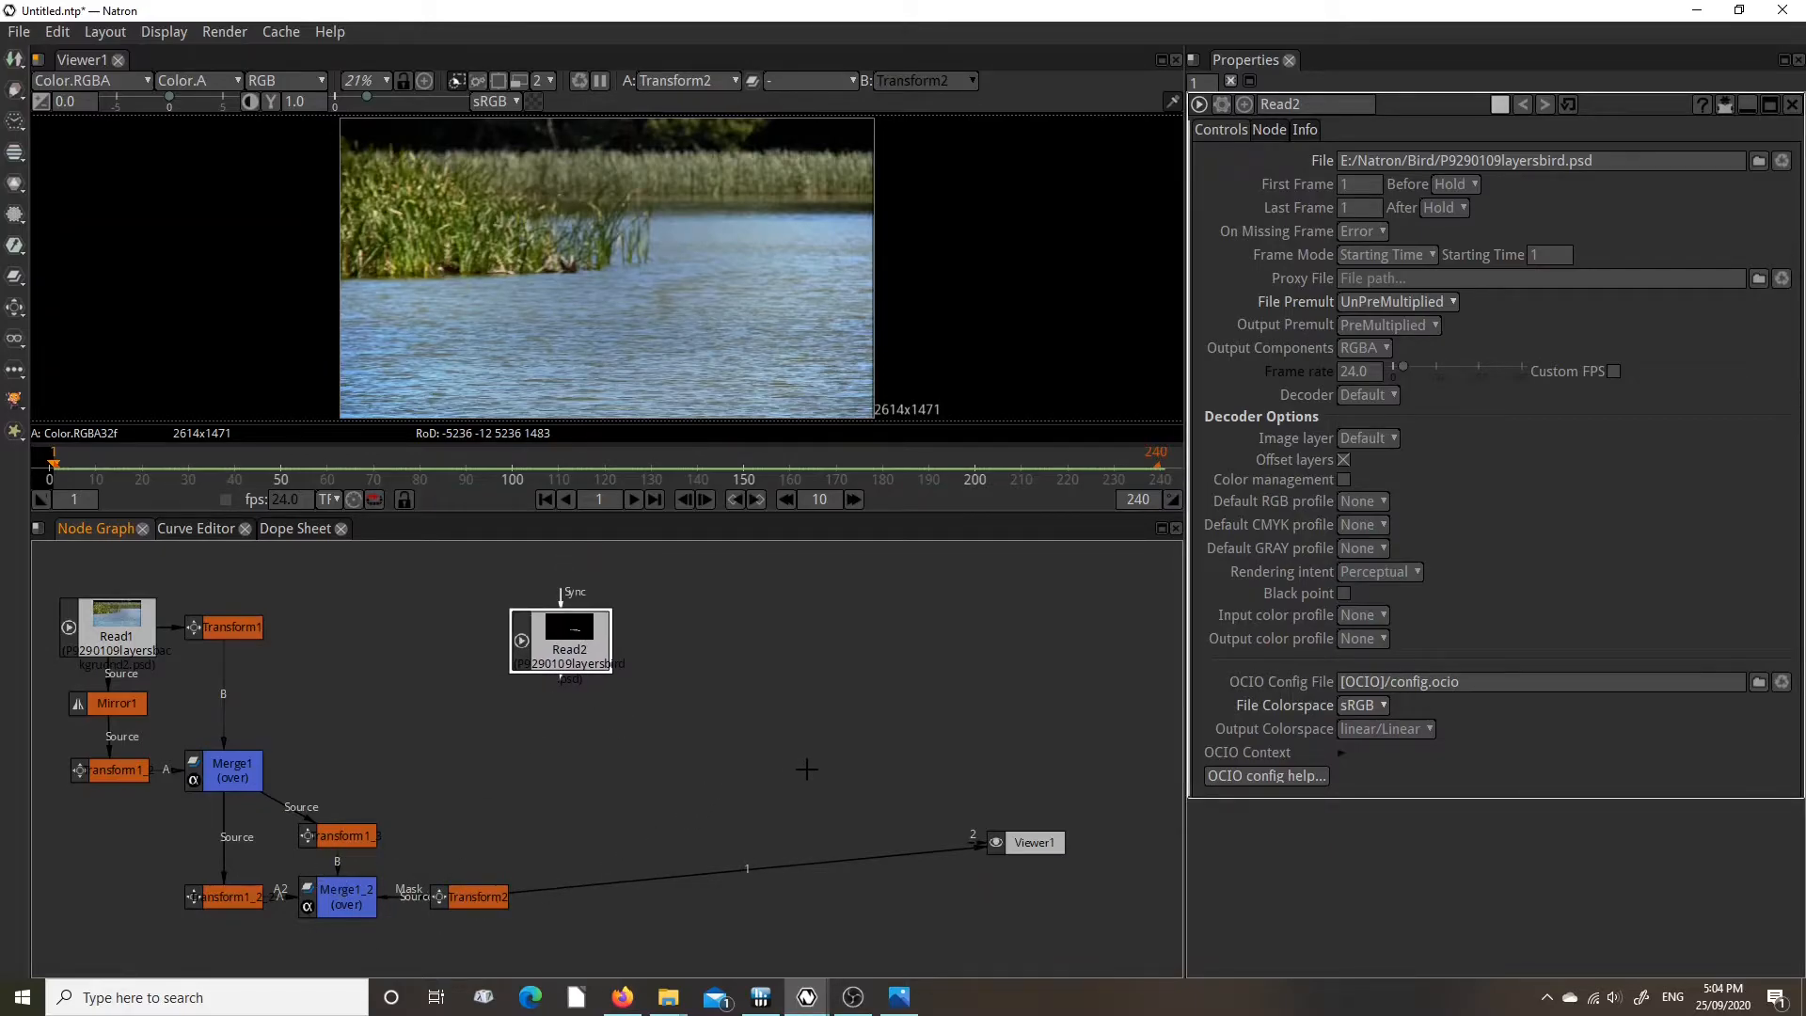
Merge the bird over the background with a new Merge node, using Read2 as A and Transform2 as B, and feed it to Viewer1.
{"action": "key", "text": "m"}
{"action": "left_click_drag", "start_coordinate": [576, 722], "coordinate": [739, 736]}
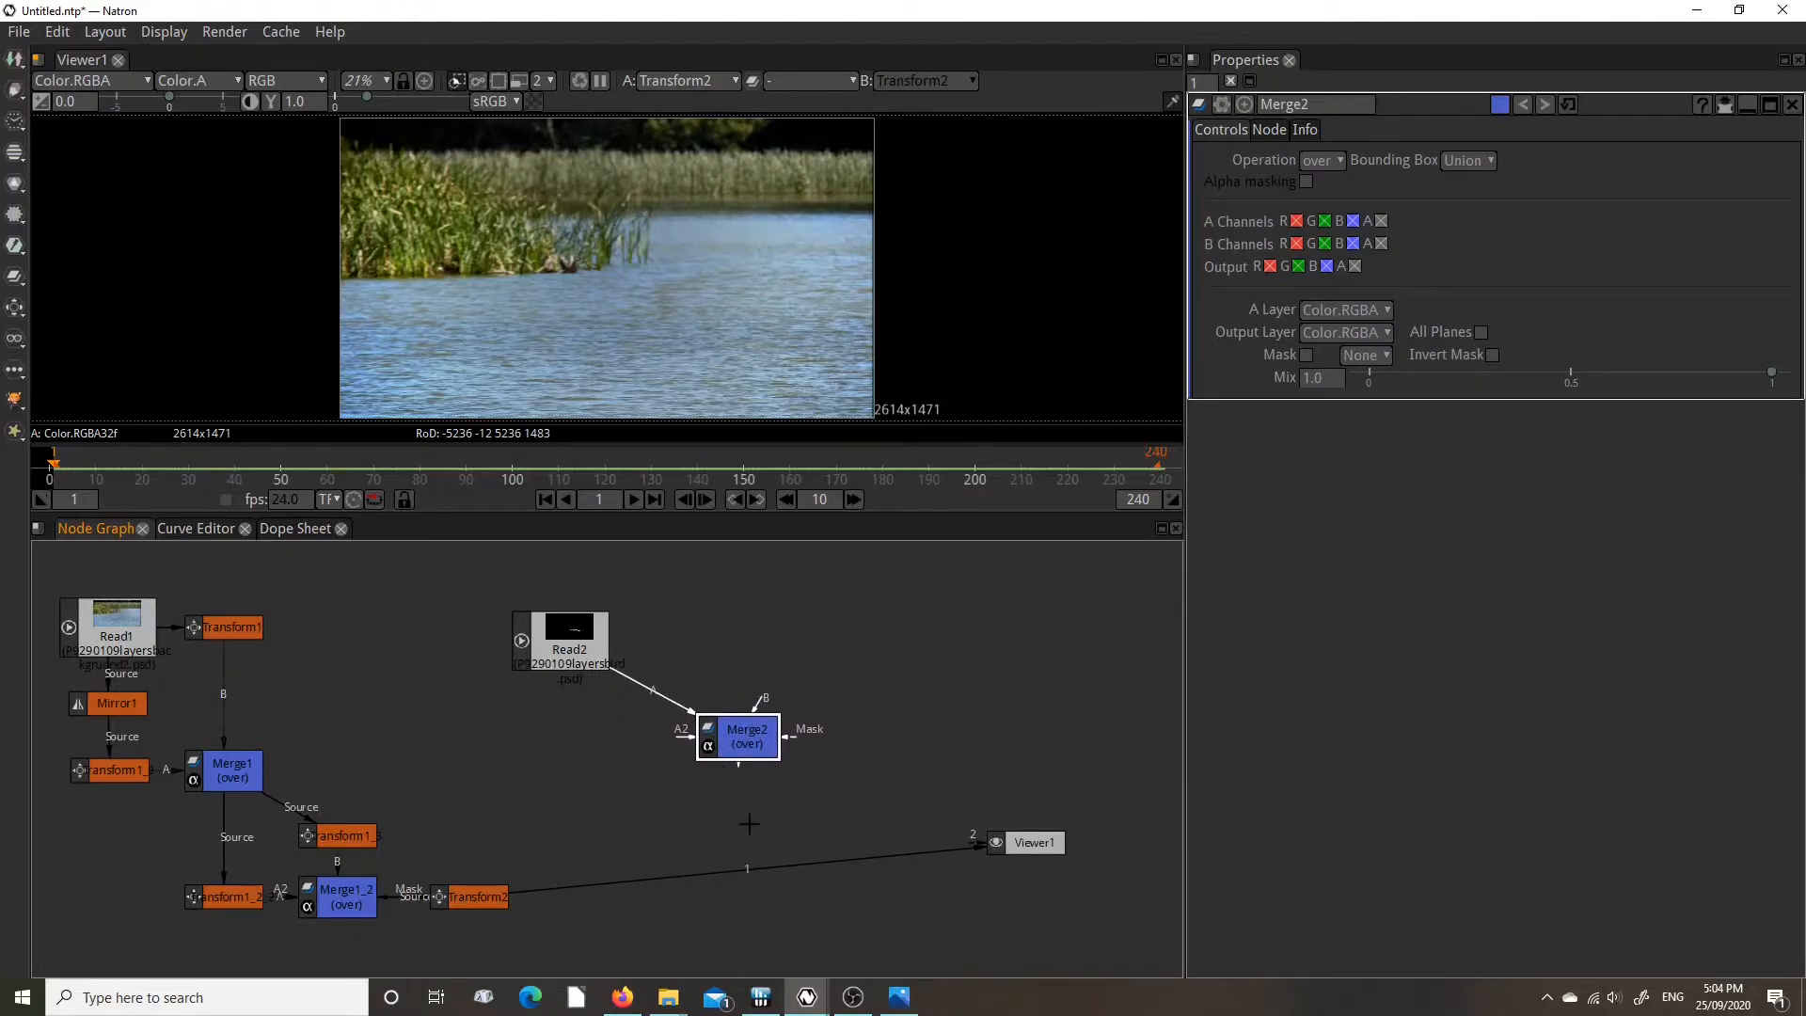
{"action": "left_click_drag", "start_coordinate": [715, 754], "coordinate": [800, 803]}
{"action": "left_click_drag", "start_coordinate": [875, 861], "coordinate": [823, 917]}
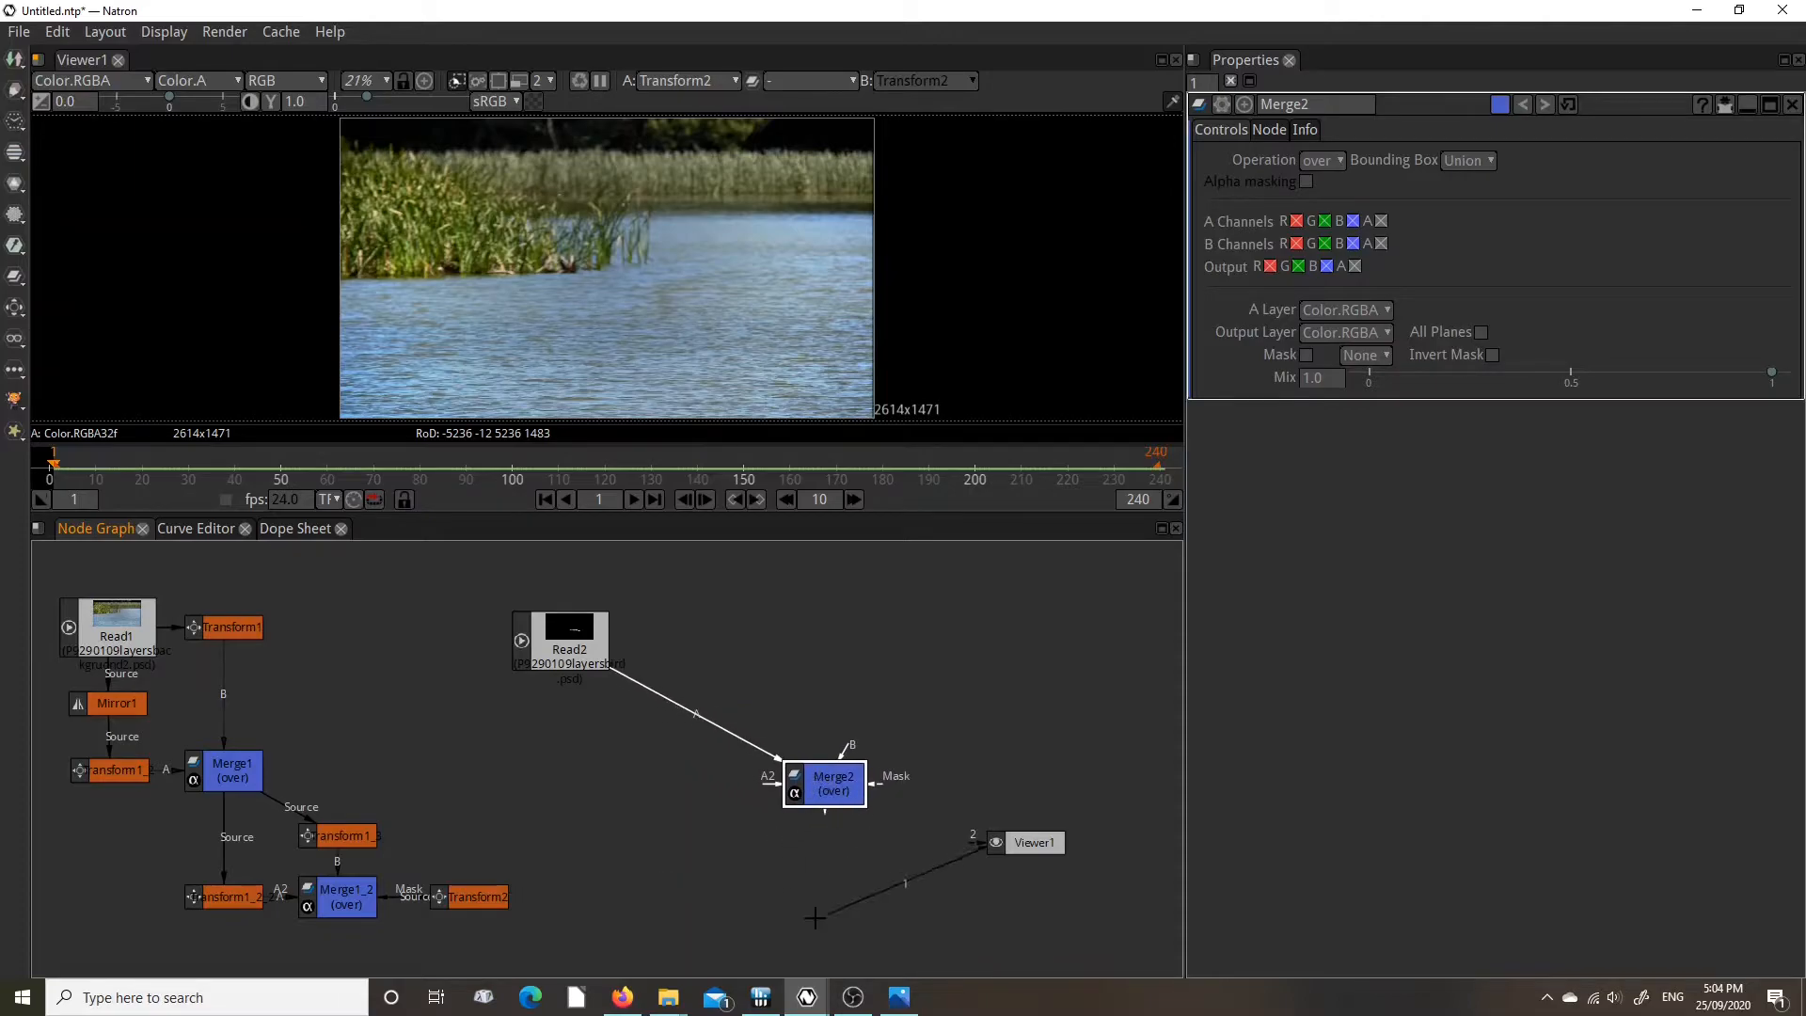
{"action": "left_click_drag", "start_coordinate": [849, 748], "coordinate": [489, 901]}
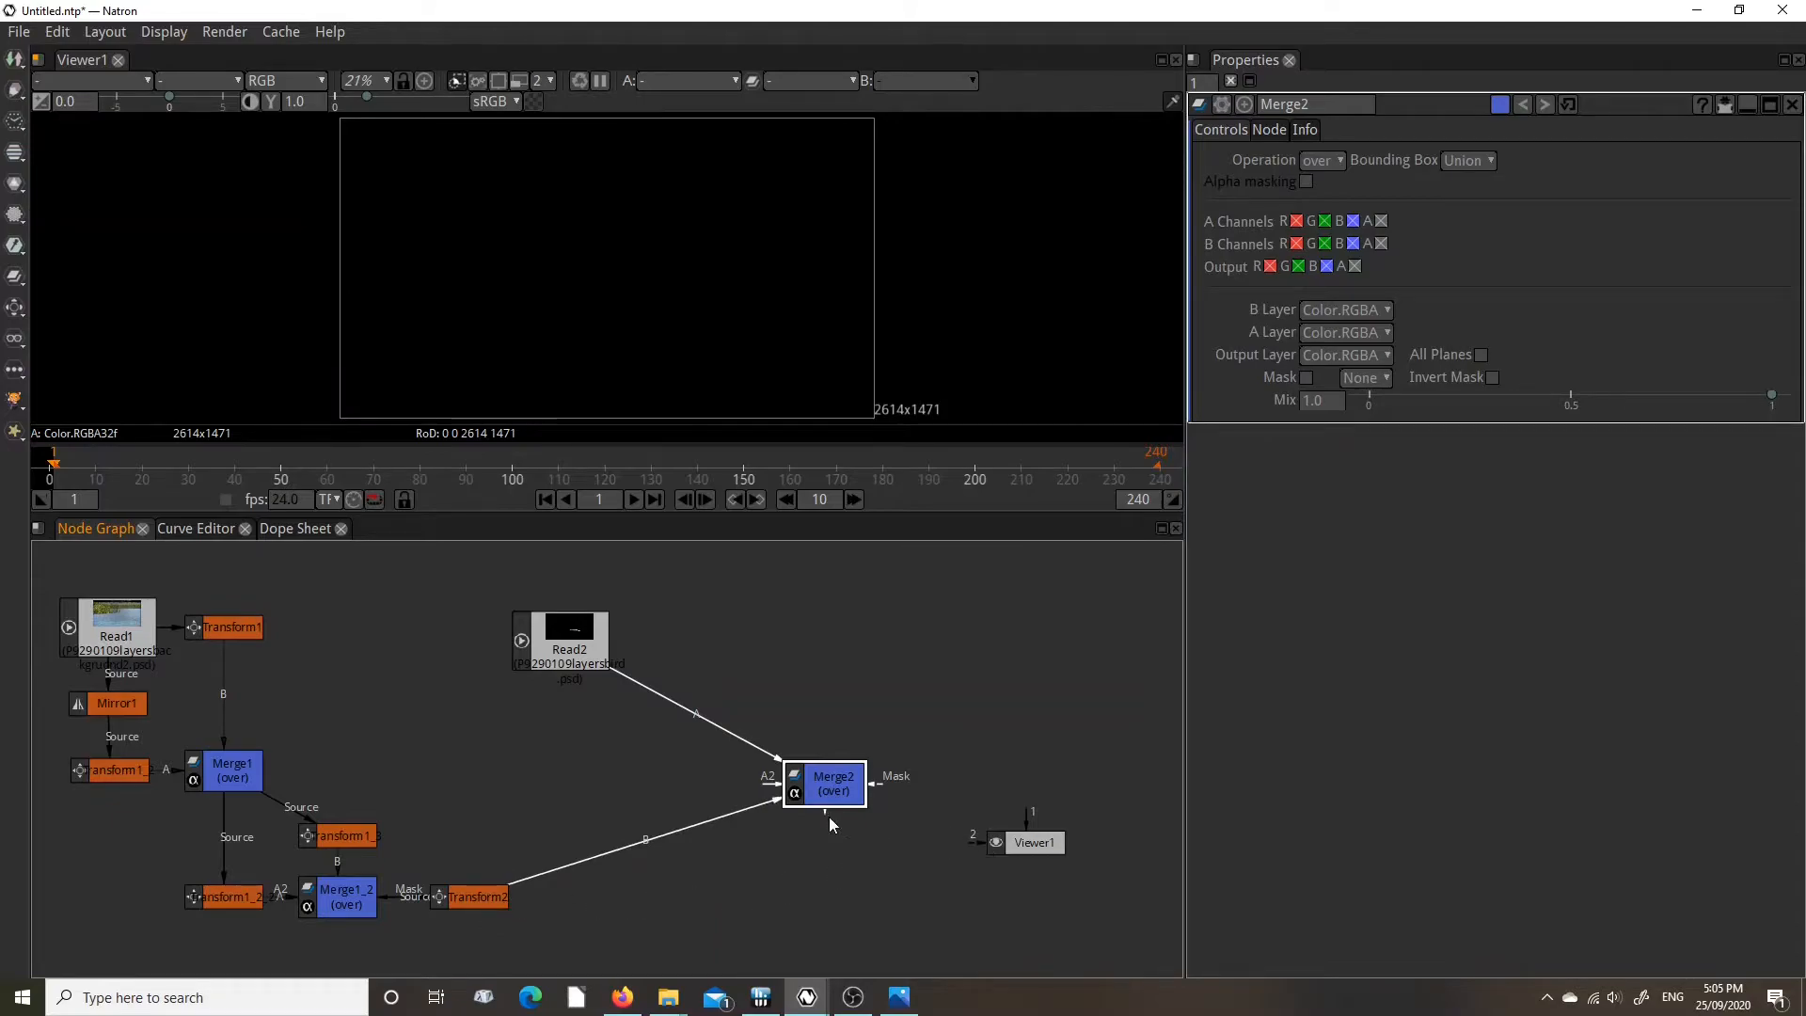
{"action": "left_click_drag", "start_coordinate": [824, 813], "coordinate": [830, 837]}
{"action": "left_click_drag", "start_coordinate": [973, 821], "coordinate": [1046, 844]}
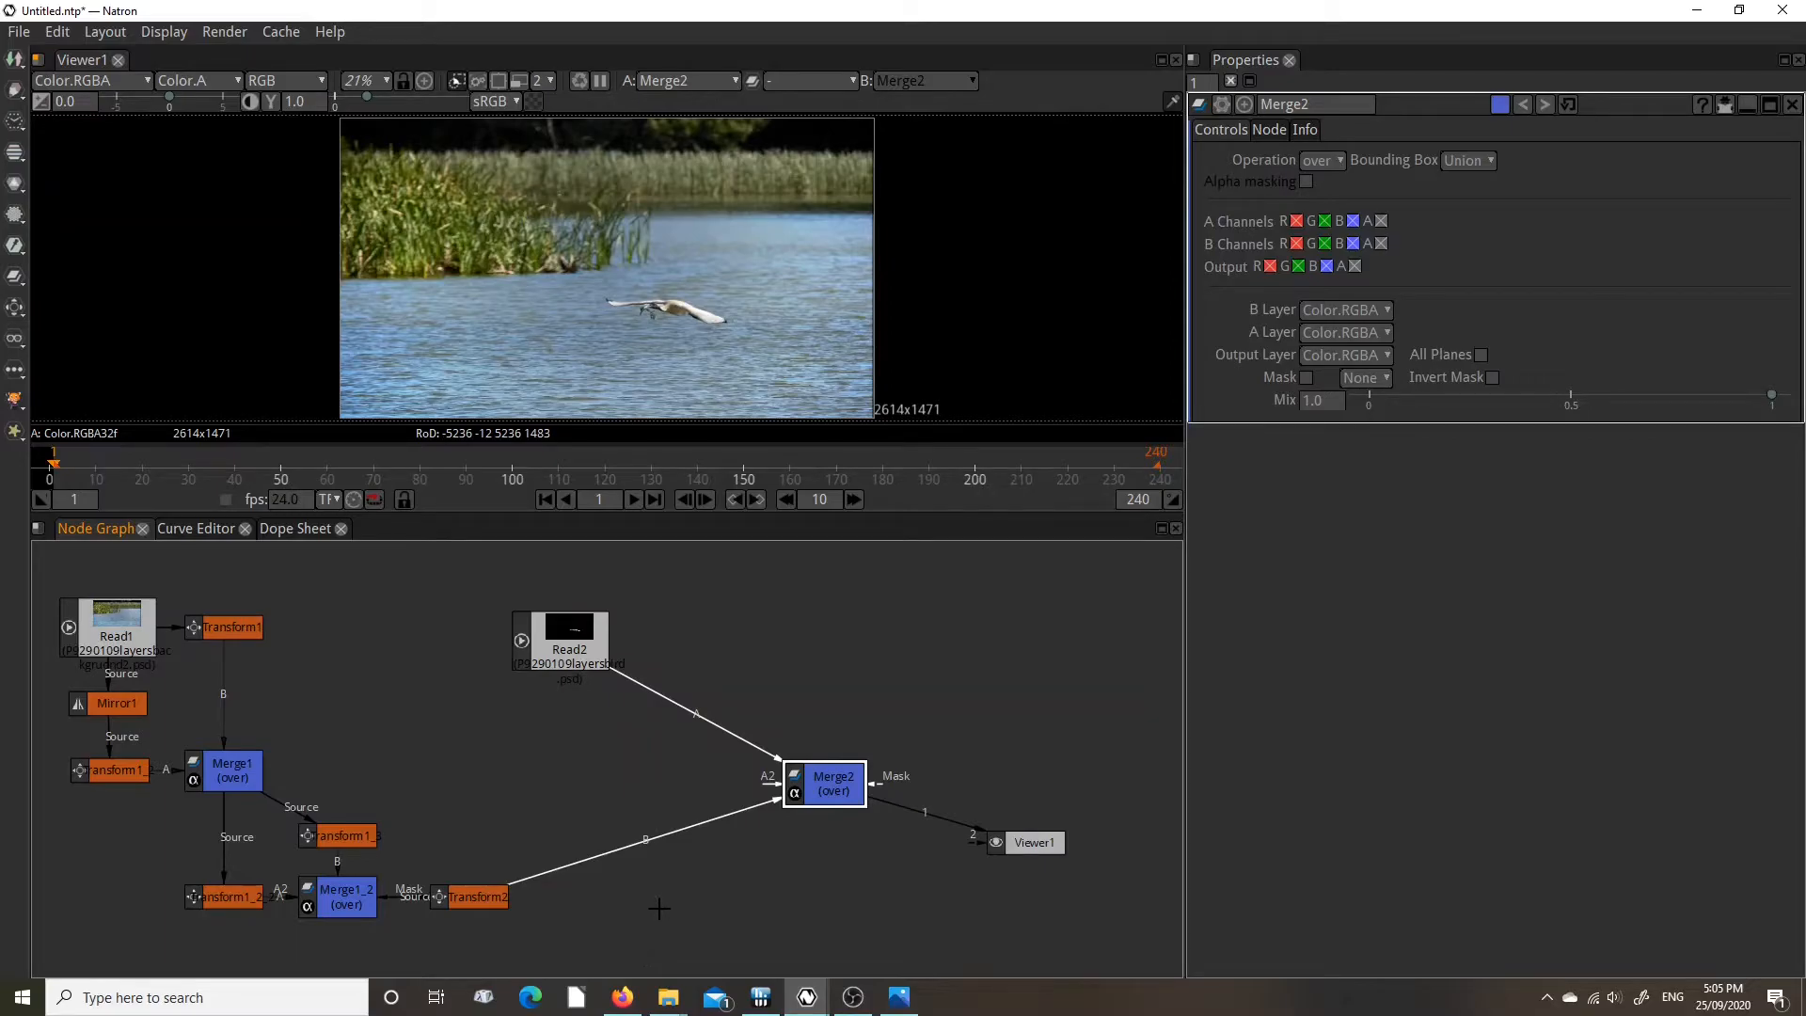
Disable and re-enable Read2 to compare the composite with and without the bird.
{"action": "left_click", "coordinate": [565, 643]}
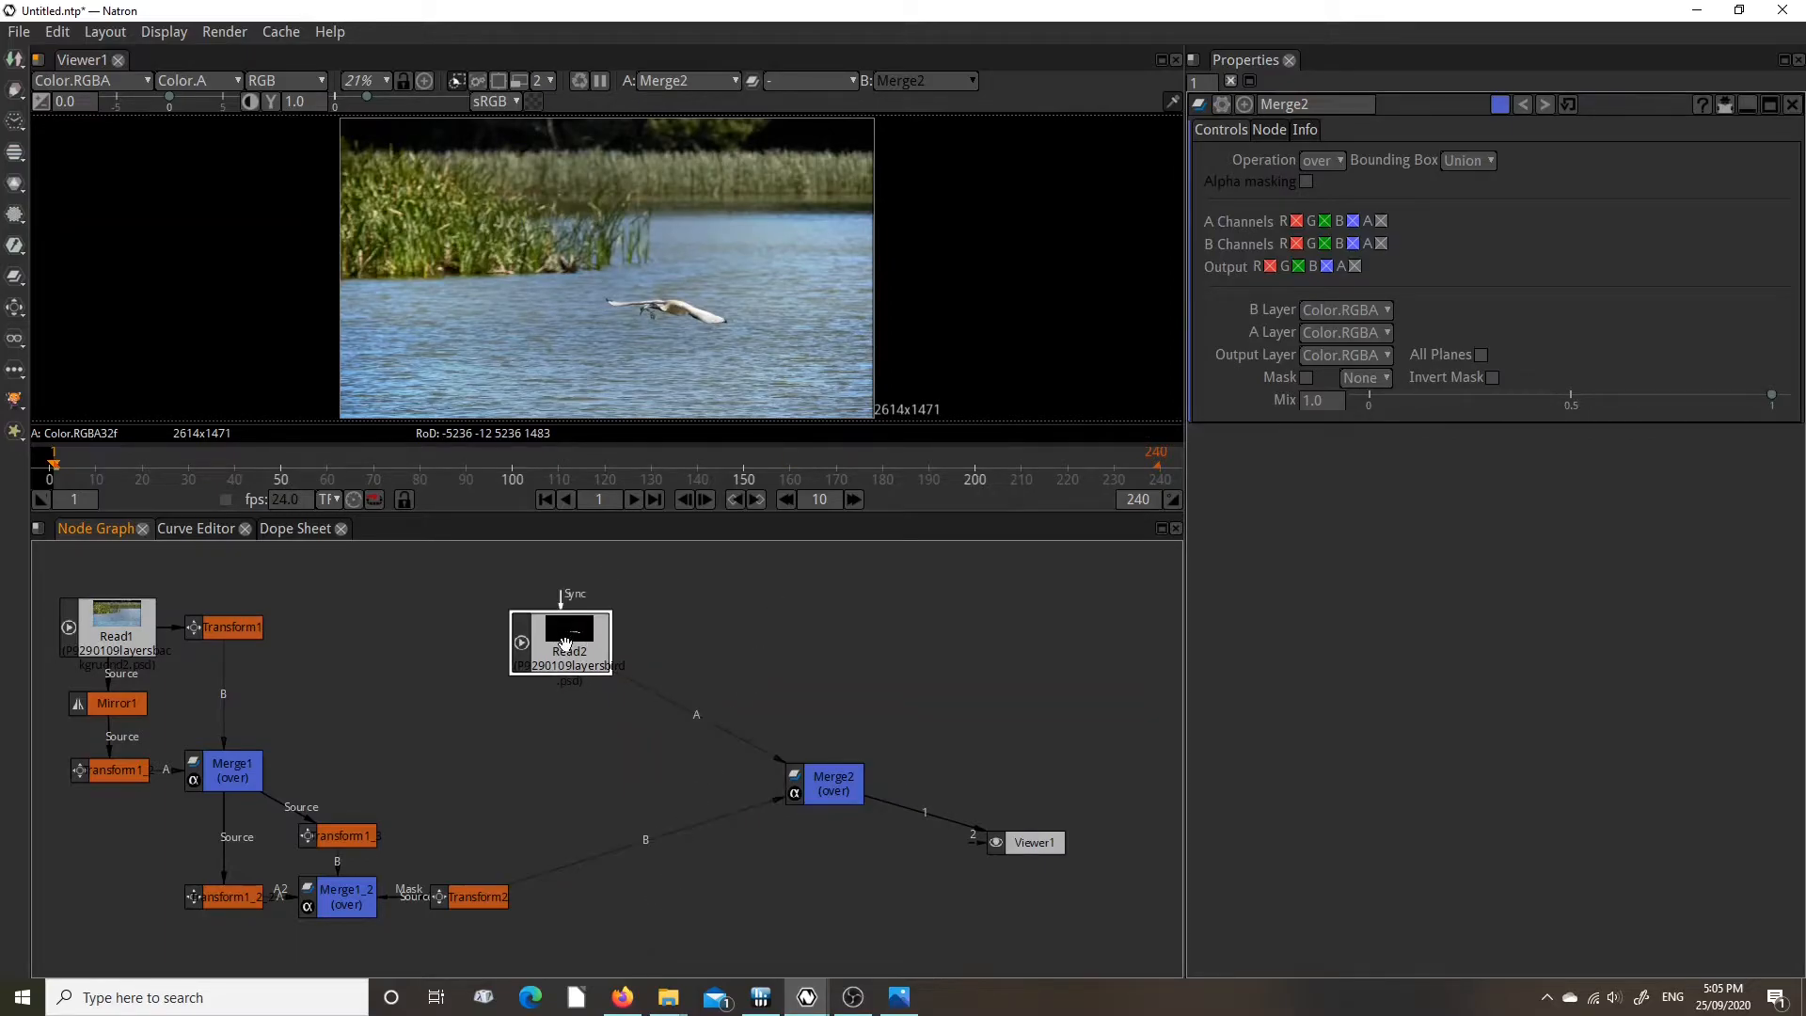
{"action": "key", "text": "d"}
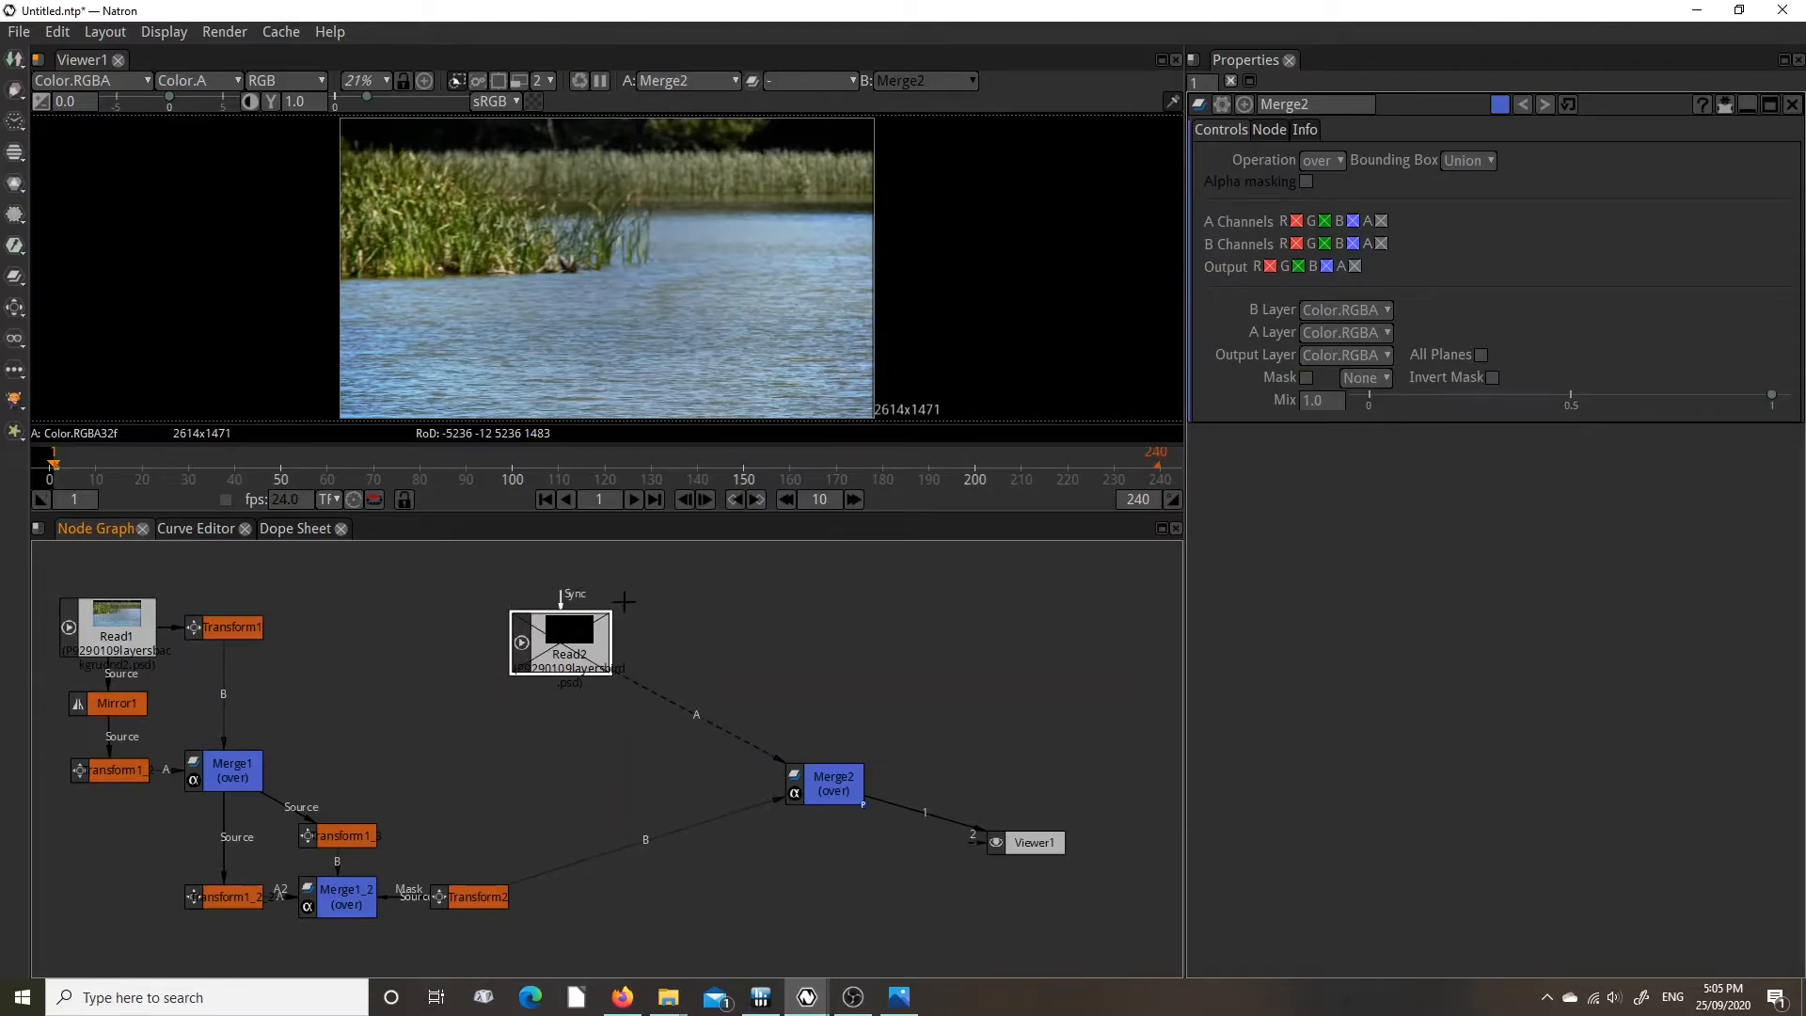
{"action": "key", "text": "d"}
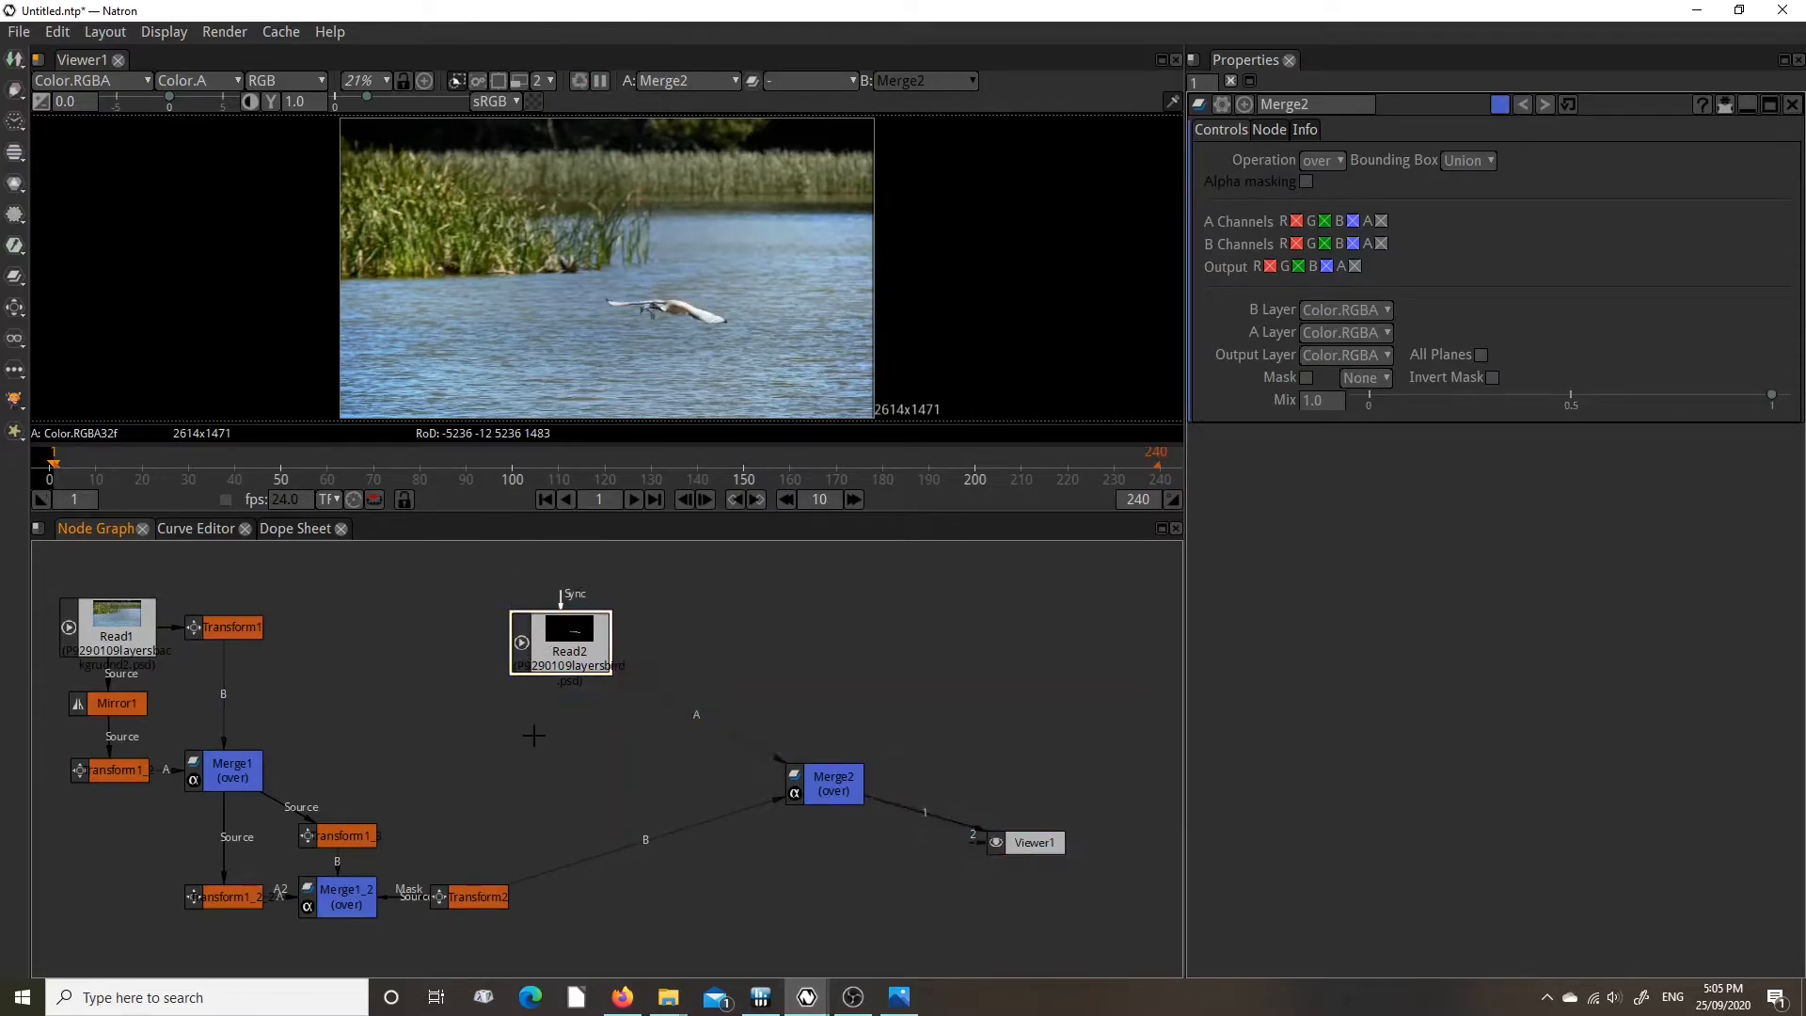
{"action": "key", "text": "d"}
{"action": "key", "text": "d"}
Align Merge2 and Viewer1 in a row with Transform2, and place Read2 directly above Merge2.
{"action": "left_click_drag", "start_coordinate": [835, 786], "coordinate": [770, 888]}
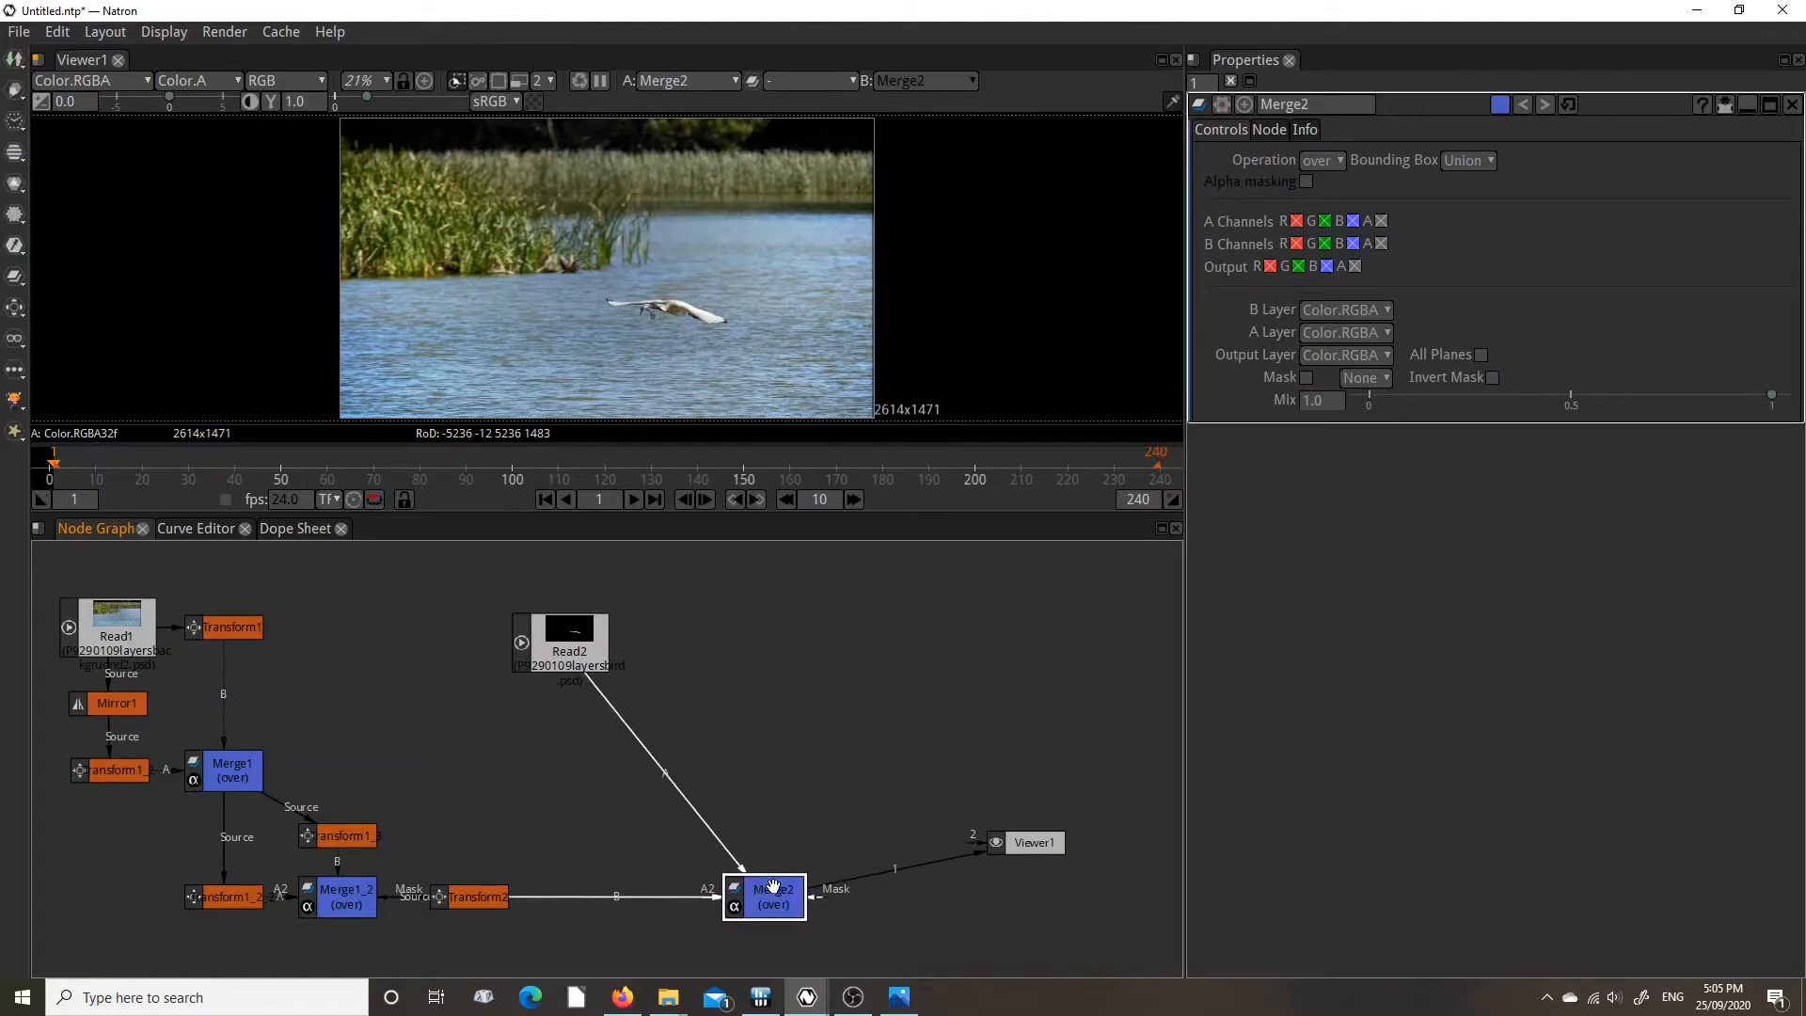
{"action": "left_click_drag", "start_coordinate": [1016, 833], "coordinate": [993, 896]}
{"action": "left_click_drag", "start_coordinate": [573, 645], "coordinate": [751, 620]}
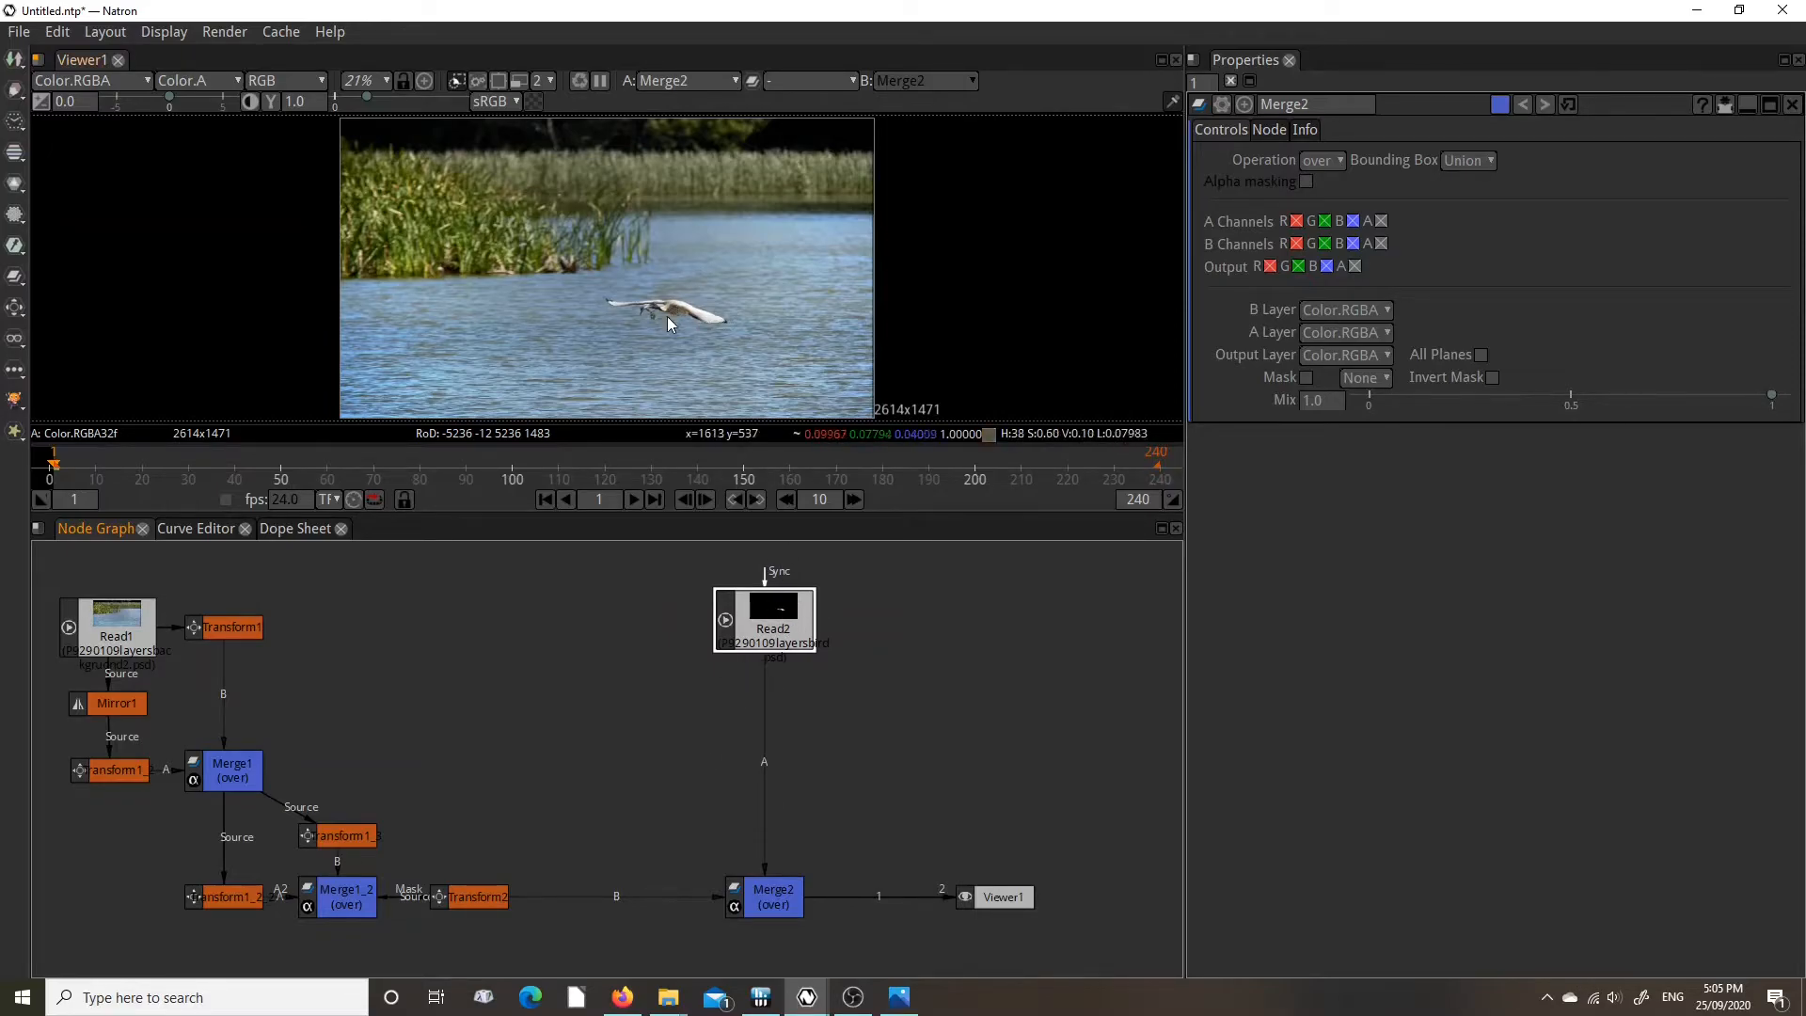
Play back the composite to check the bird against the panning background, and return to frame 1.
{"action": "left_click", "coordinate": [634, 499]}
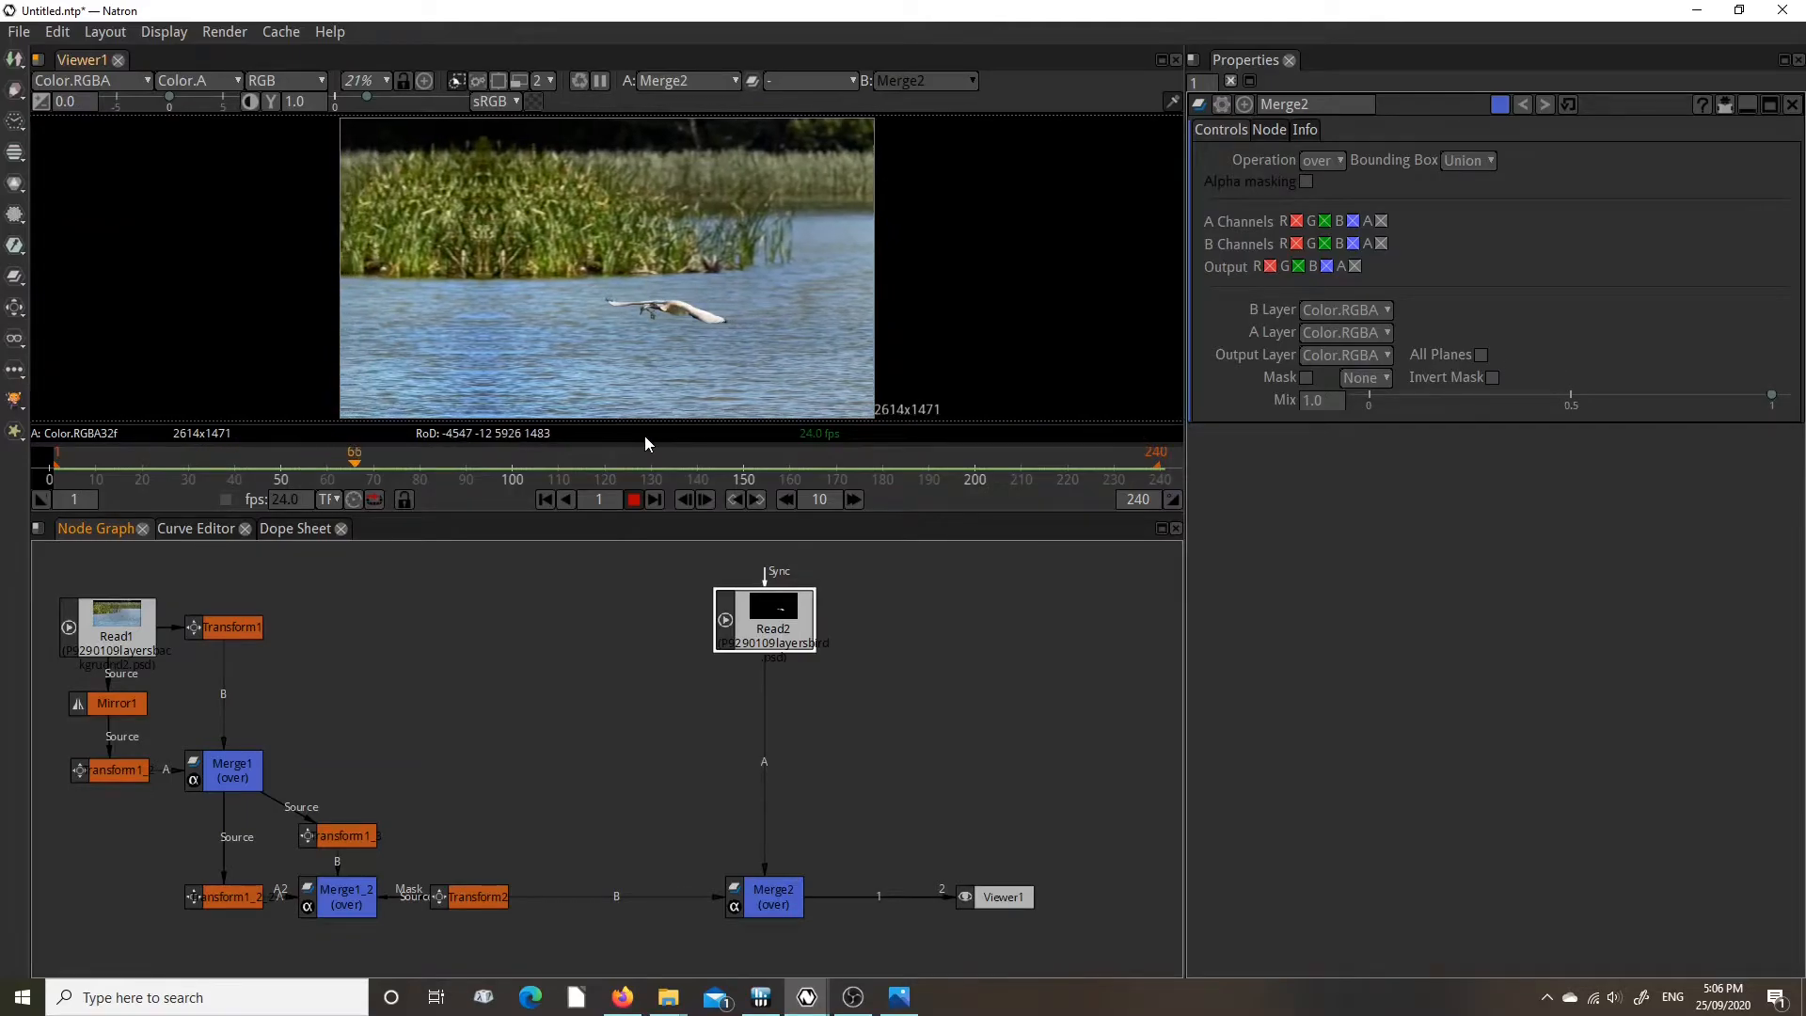
{"action": "left_click", "coordinate": [634, 500]}
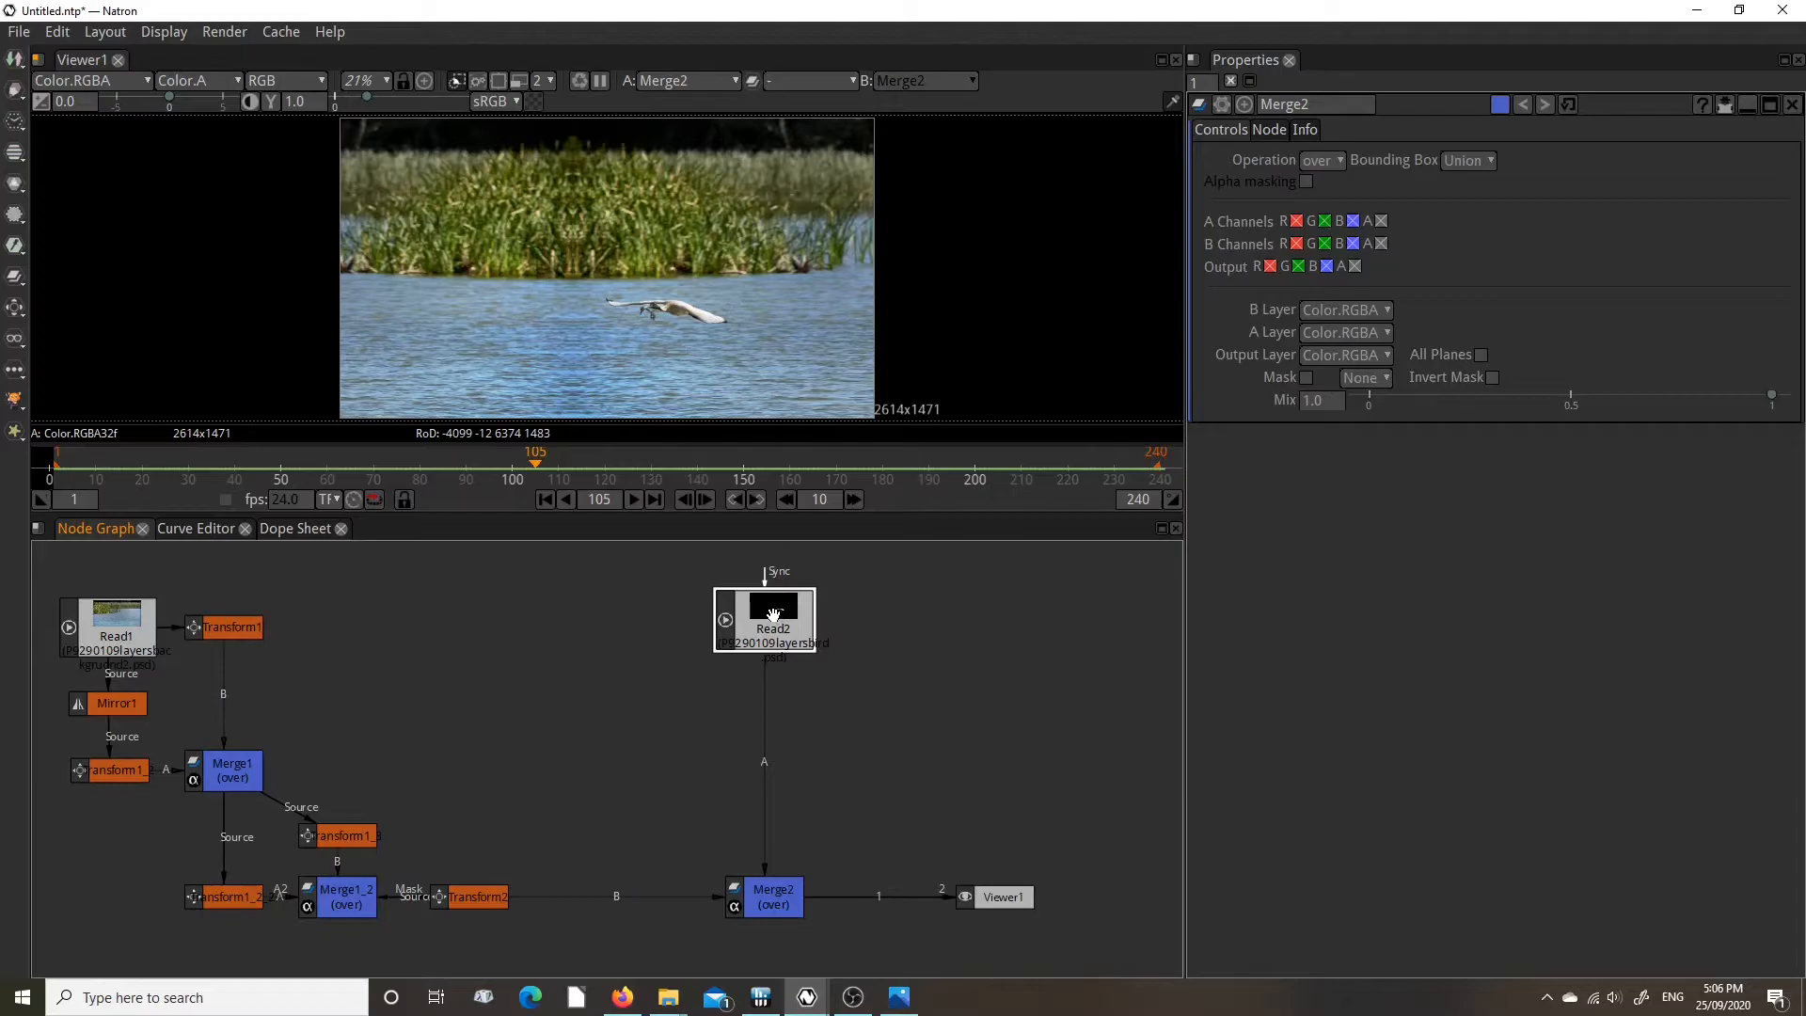
{"action": "left_click", "coordinate": [546, 500]}
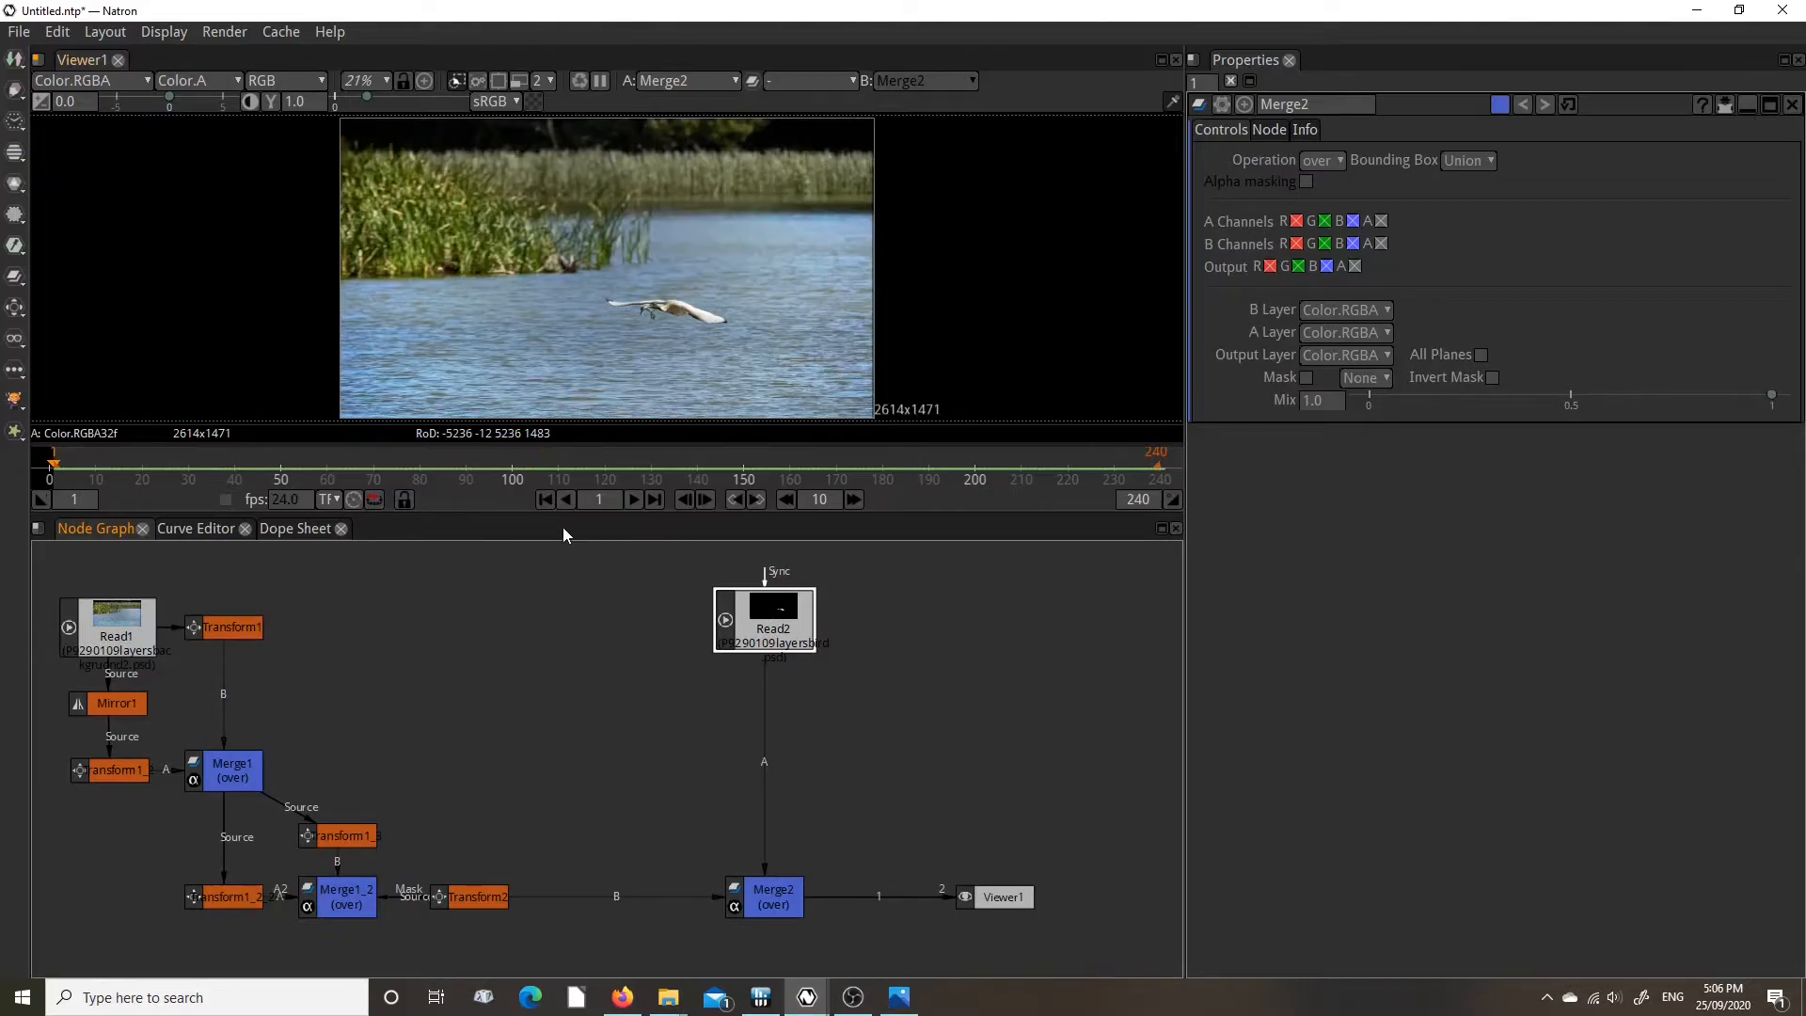
Insert a Transform node between Read2 and Merge2 to control the bird.
{"action": "mouse_move", "coordinate": [764, 621]}
{"action": "left_mouse_down"}
{"action": "mouse_move", "coordinate": [648, 611]}
{"action": "mouse_move", "coordinate": [742, 606]}
{"action": "left_mouse_up"}
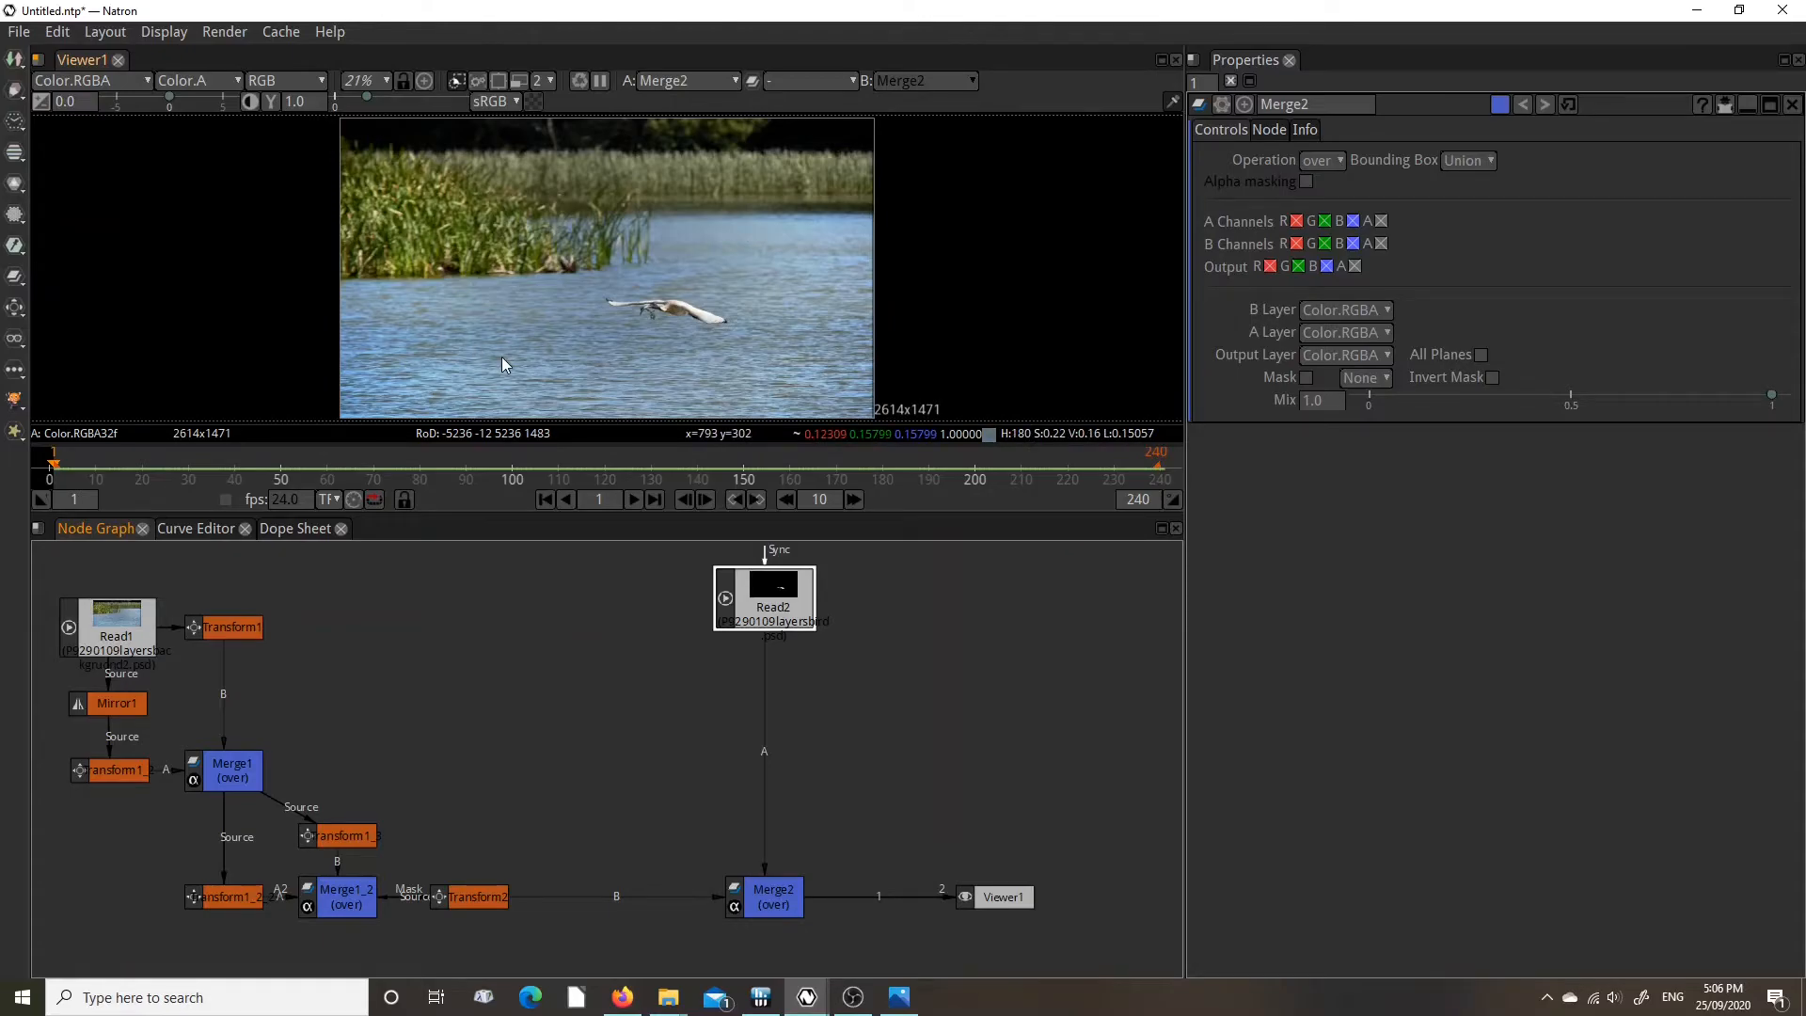
{"action": "left_click", "coordinate": [779, 605]}
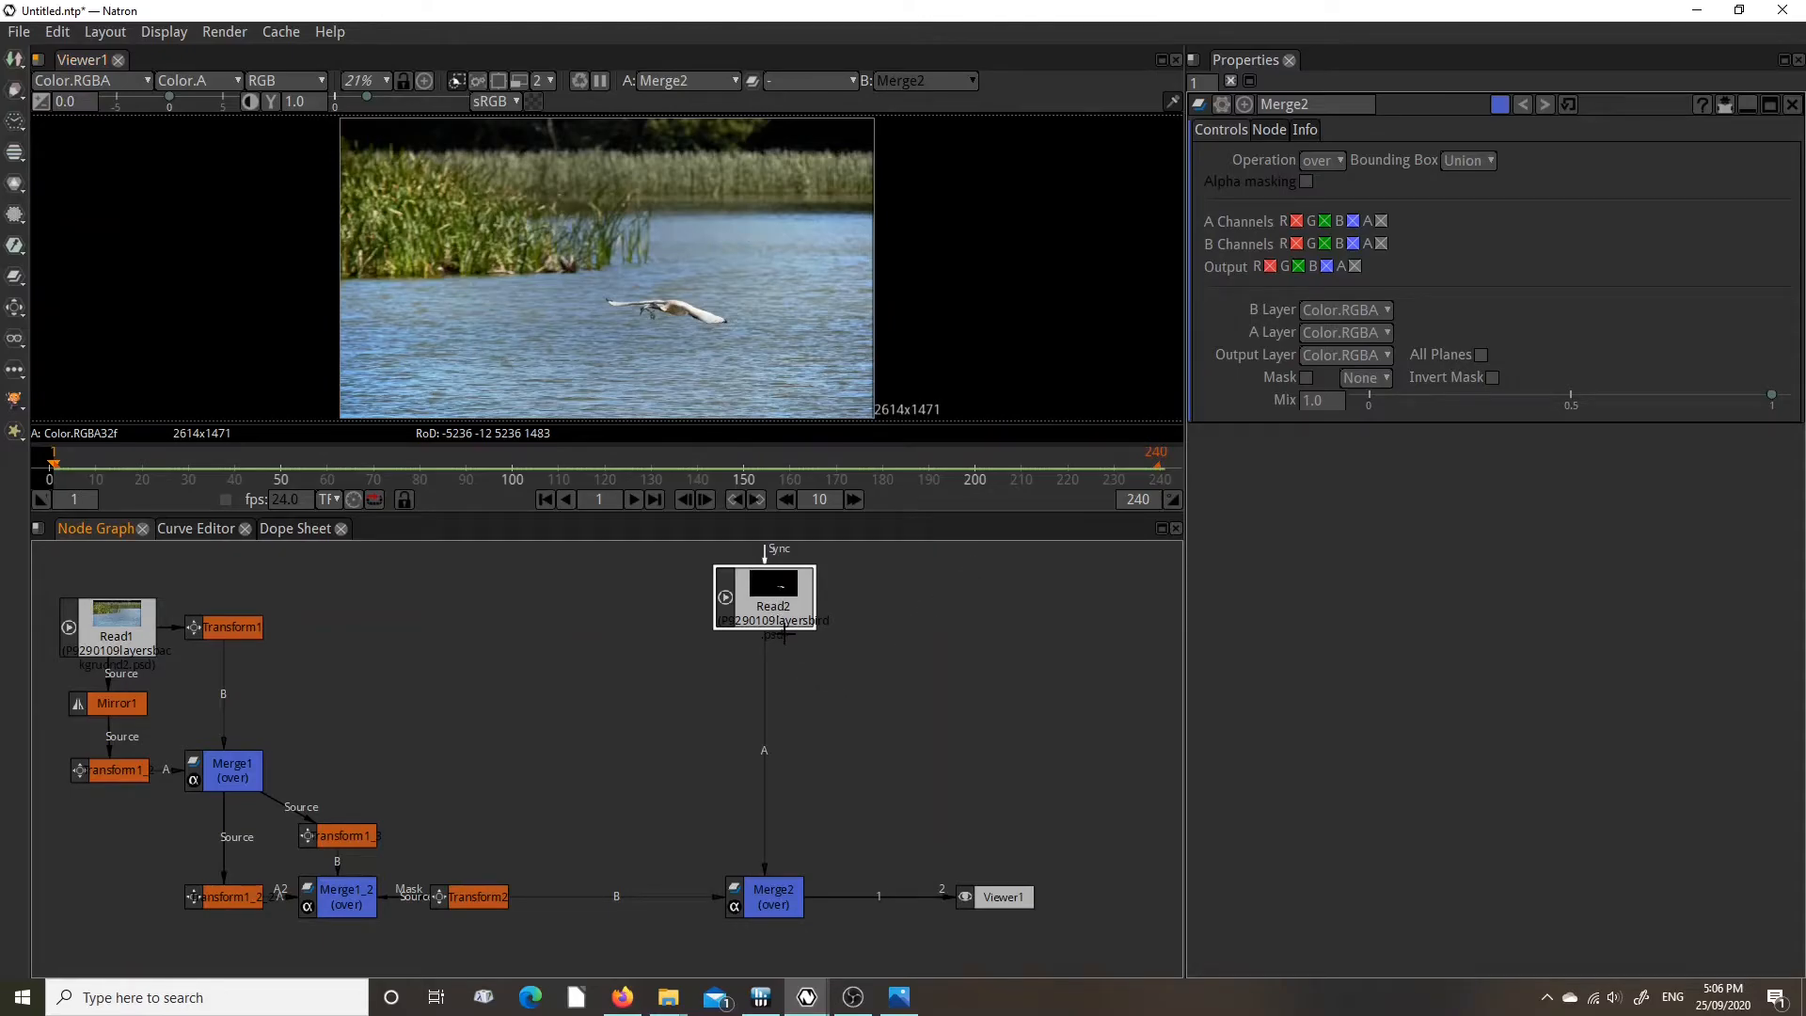
{"action": "key", "text": "t"}
{"action": "left_click_drag", "start_coordinate": [769, 664], "coordinate": [763, 707]}
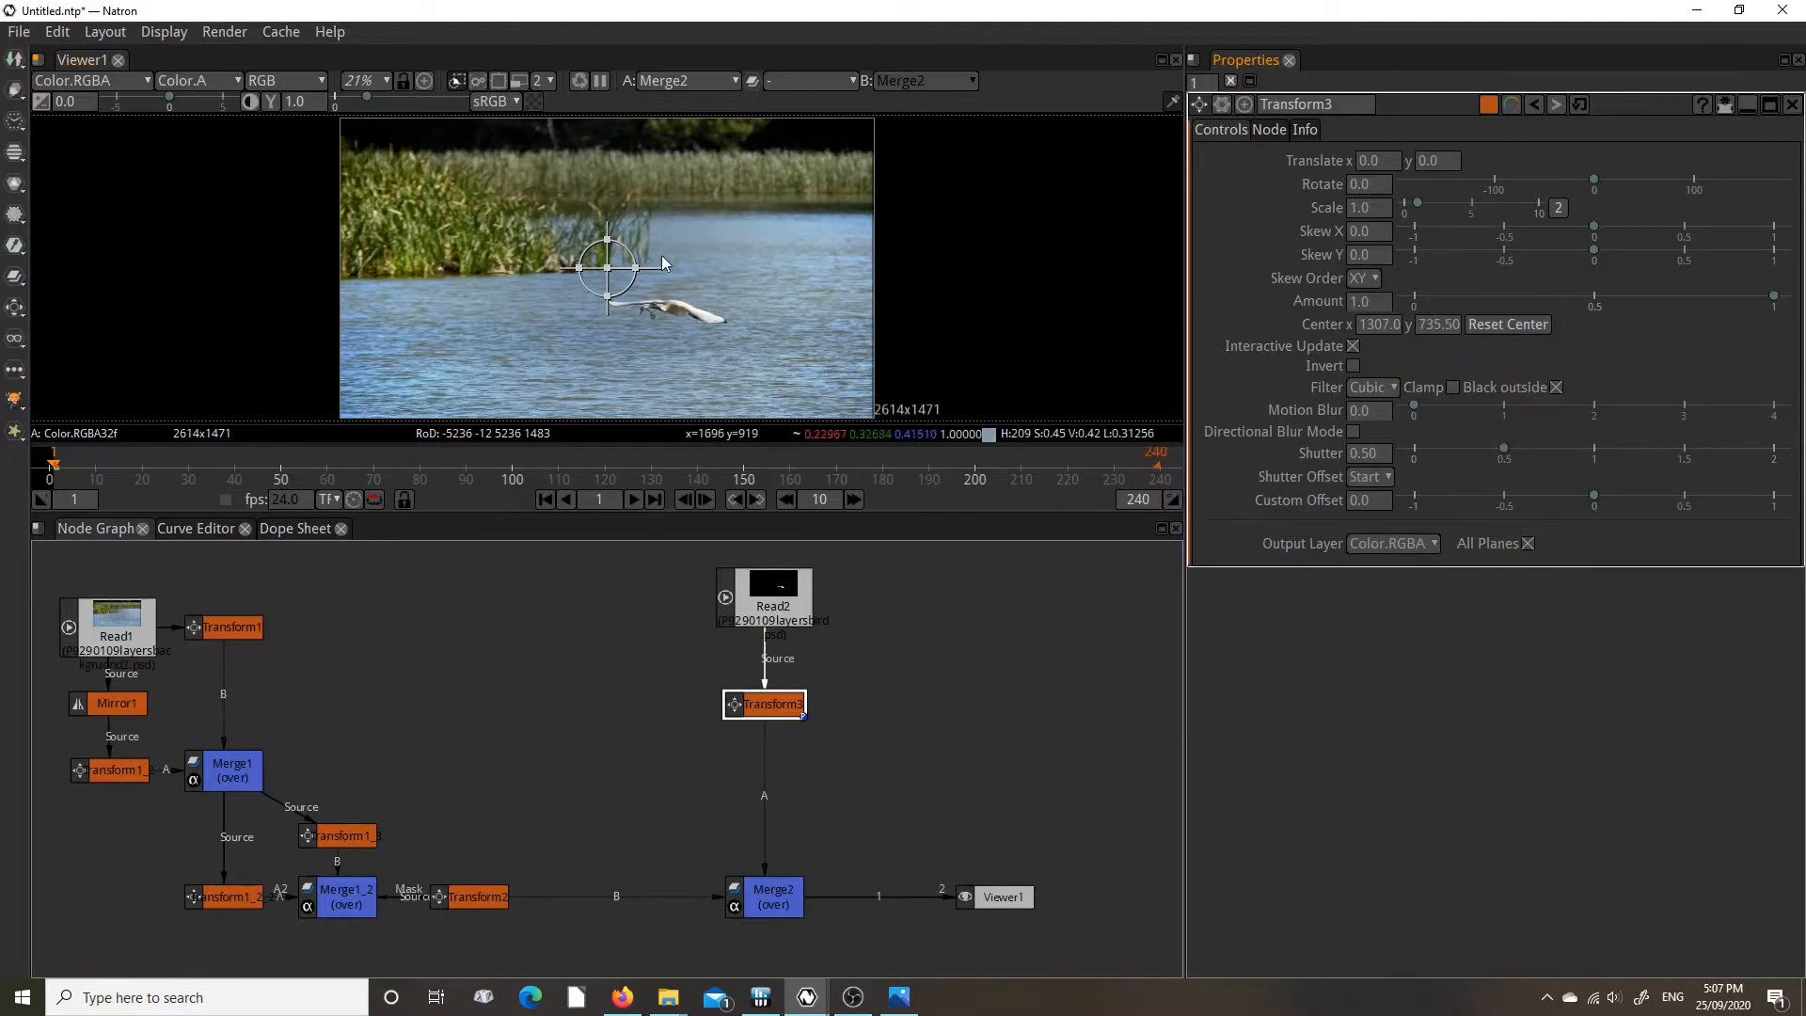
Move the bird to the image's upper-right area, about X 675, Y 810, and set its scale to 0.8.
{"action": "left_click_drag", "start_coordinate": [609, 272], "coordinate": [733, 120]}
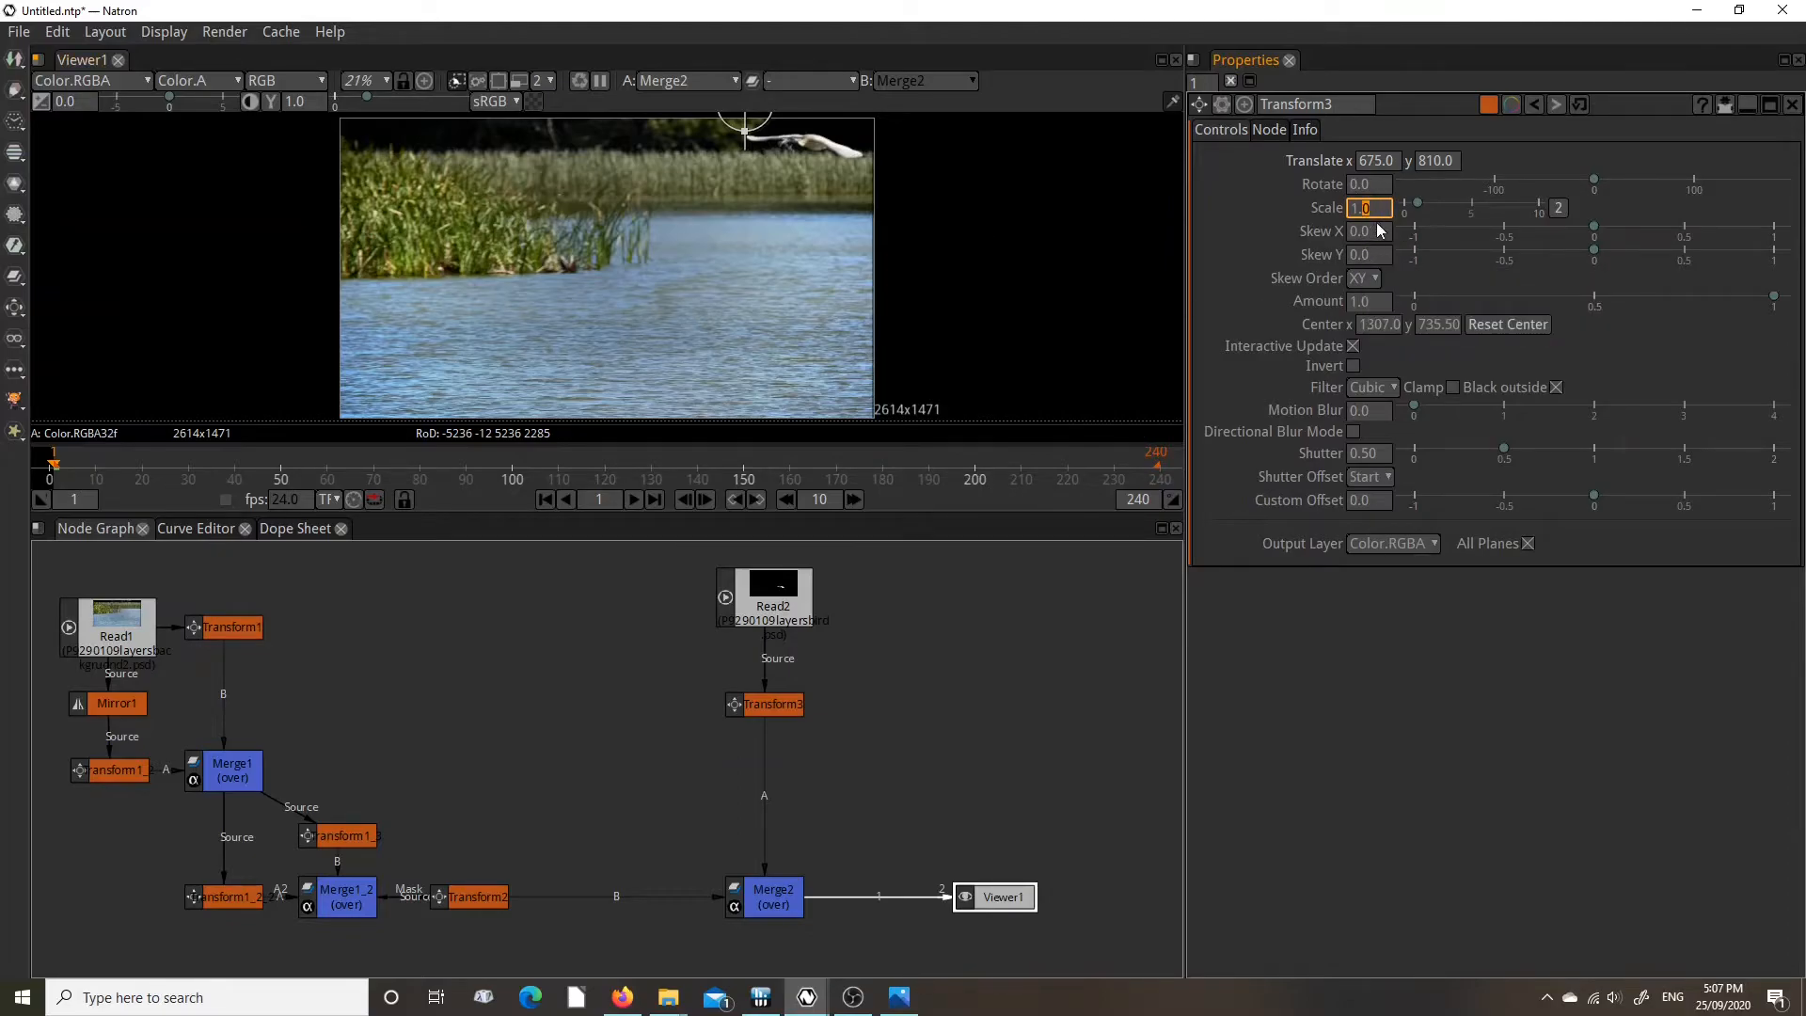
{"action": "key", "text": "Down"}
{"action": "key", "text": "Down"}
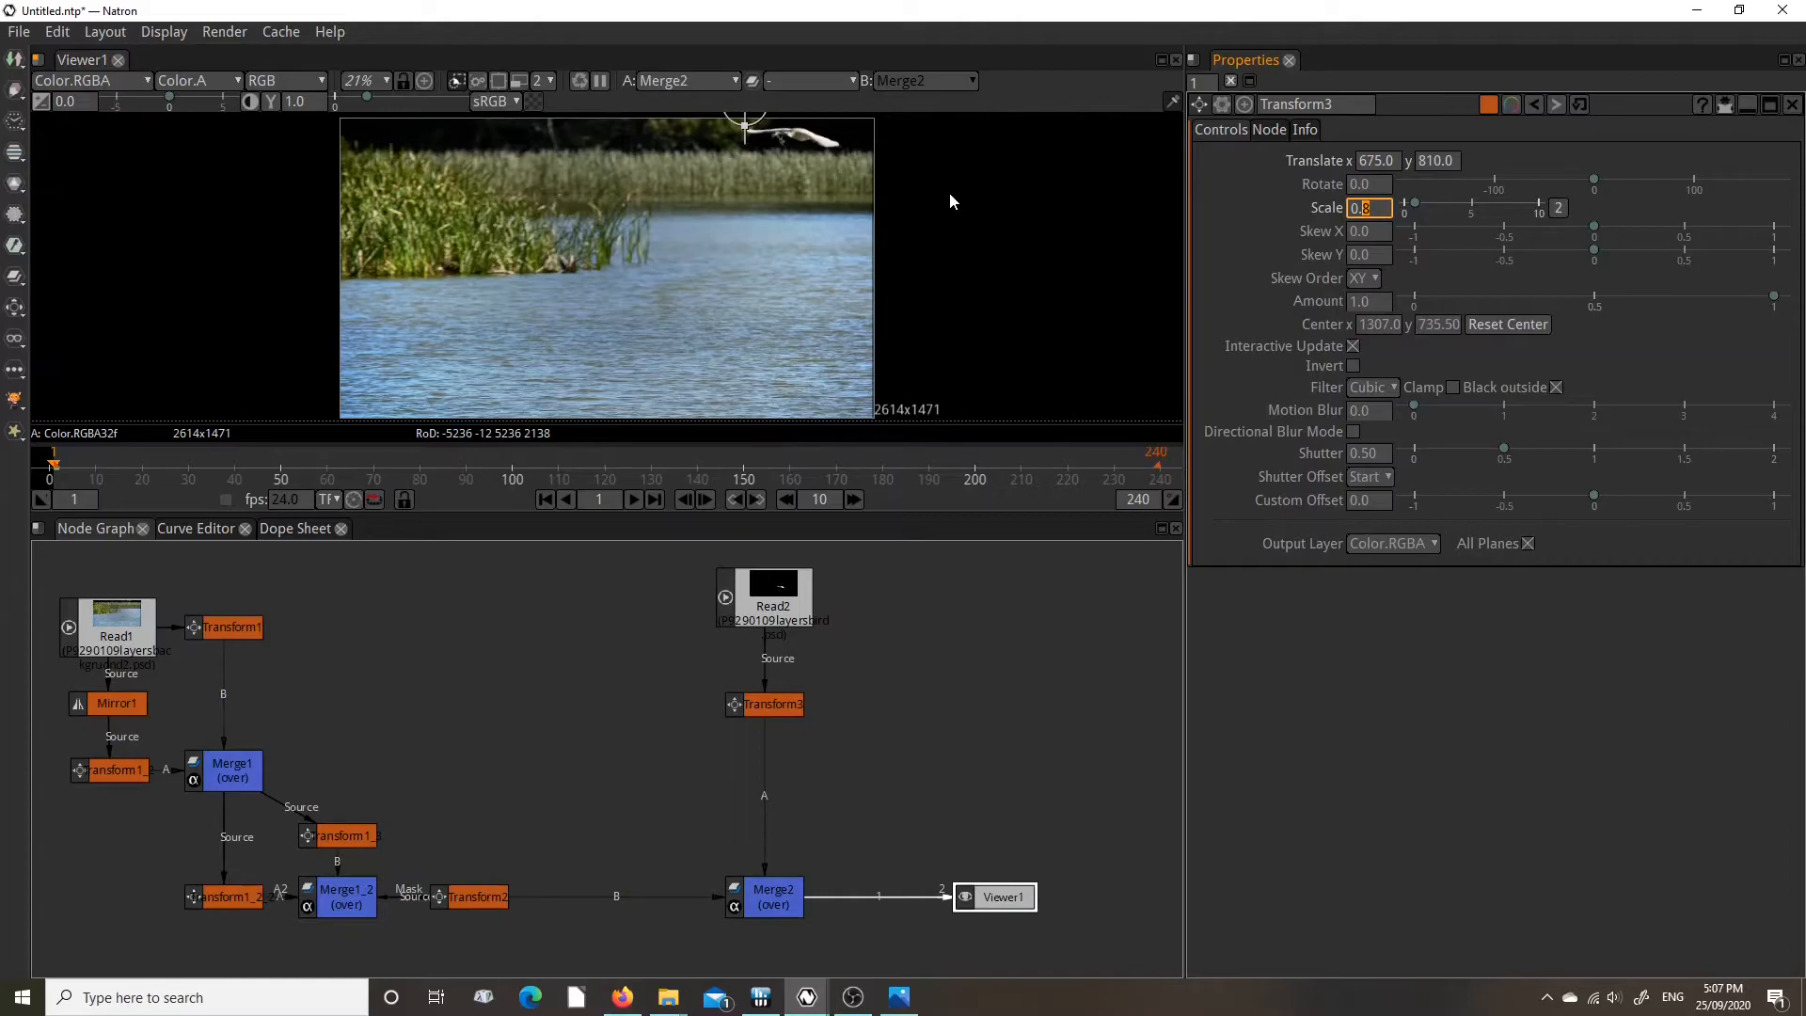
Adjust the bird's start position to X 790, Y 780 and set a key on all Transform3 parameters at frame 1.
{"action": "left_click", "coordinate": [1428, 160]}
{"action": "key", "text": "Down"}
{"action": "key", "text": "Down"}
{"action": "key", "text": "Down"}
{"action": "key", "text": "Down"}
{"action": "key", "text": "Down"}
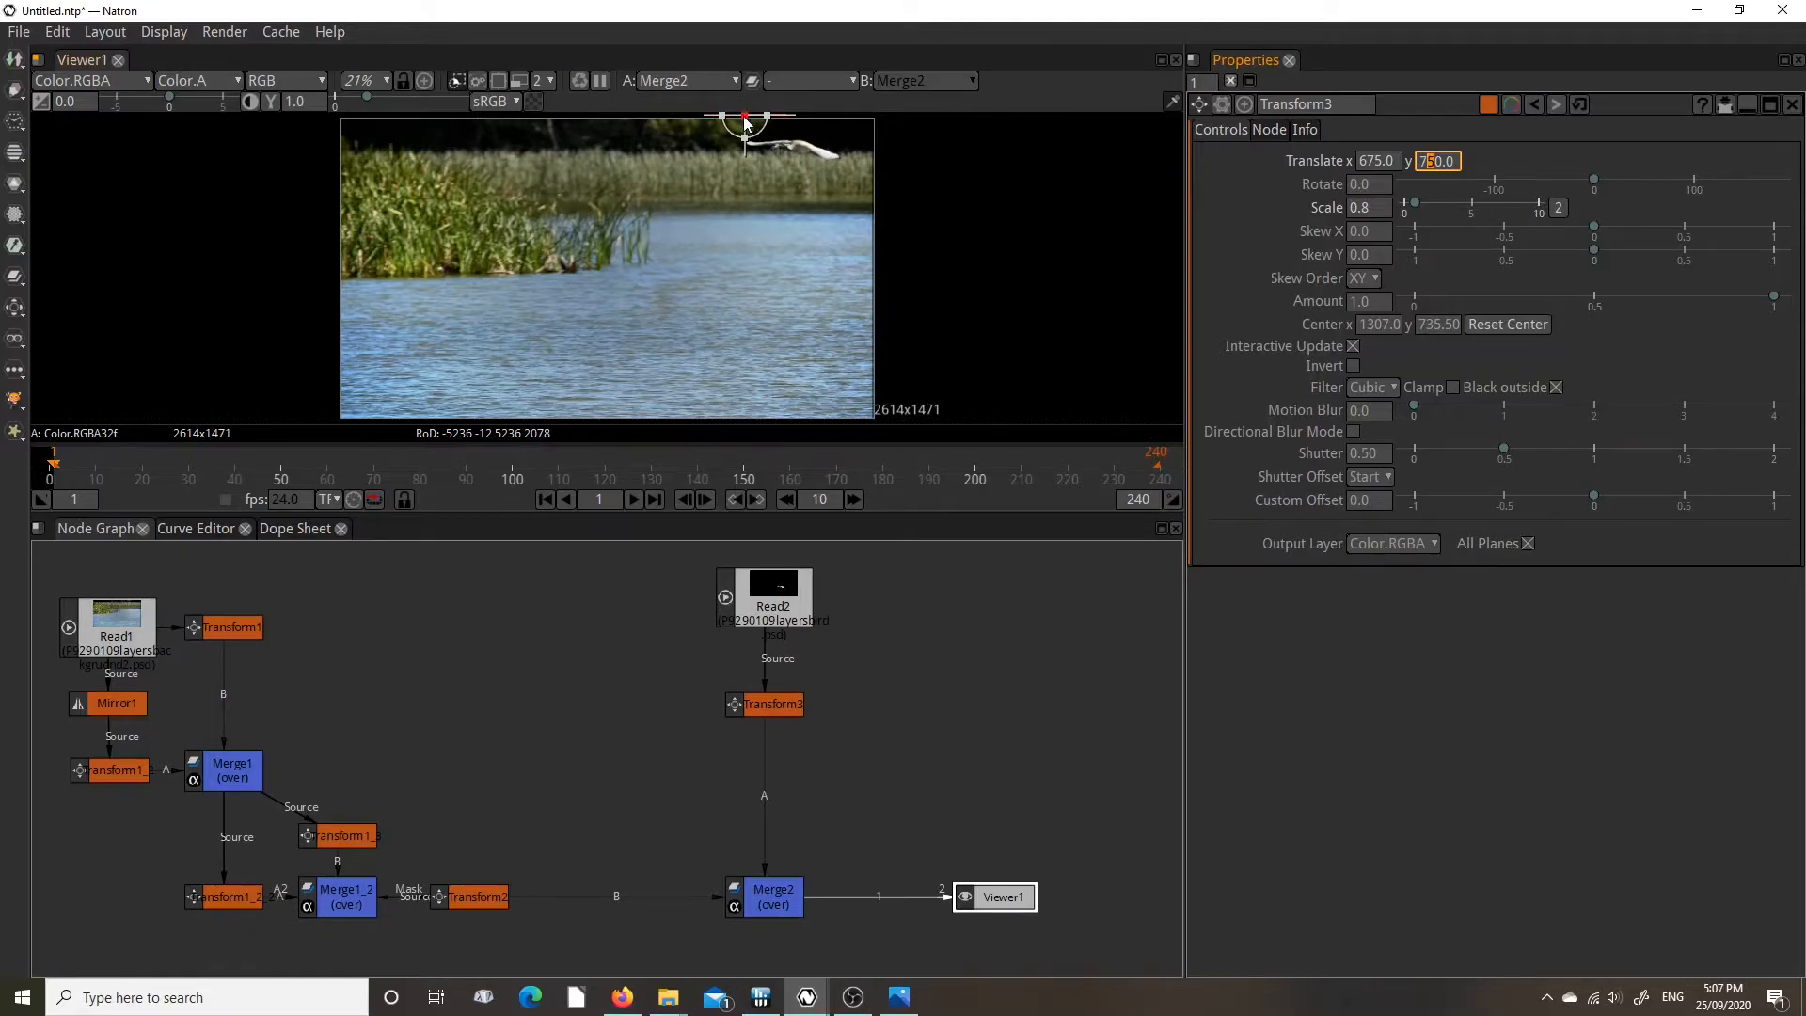
{"action": "left_click_drag", "start_coordinate": [743, 122], "coordinate": [765, 118]}
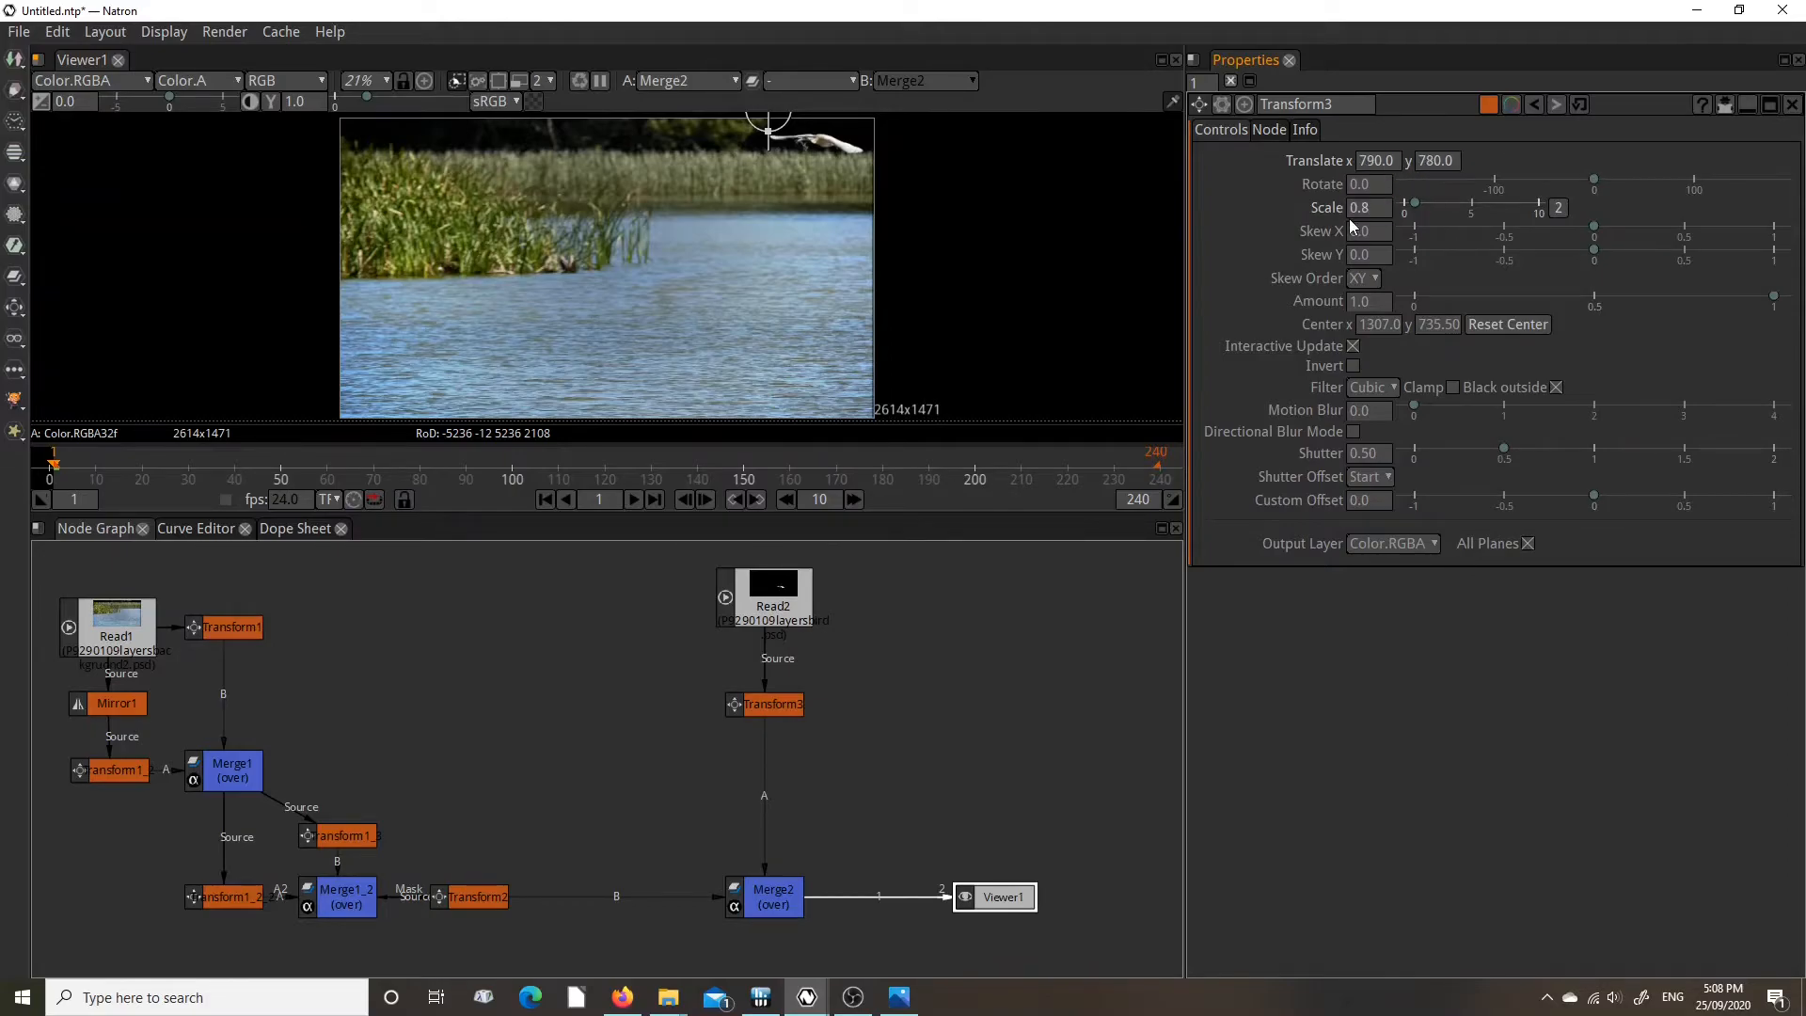
{"action": "right_click", "coordinate": [1229, 173]}
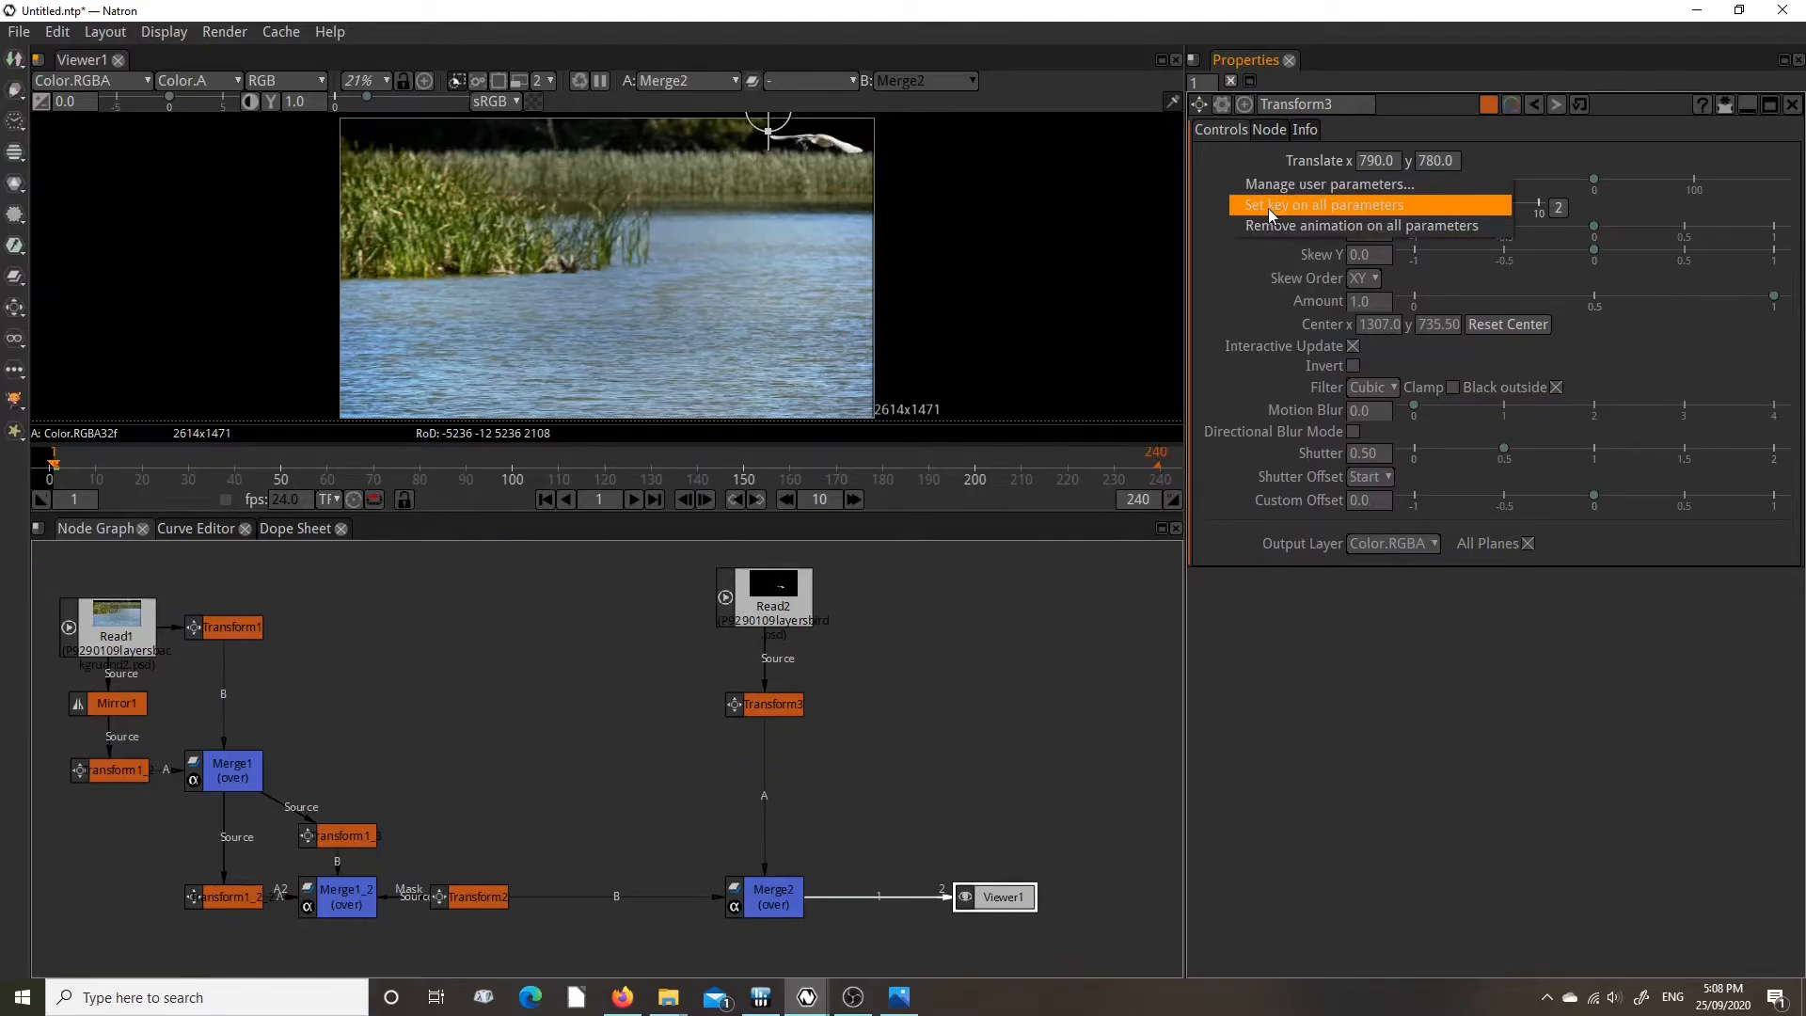
{"action": "left_click", "coordinate": [1256, 208]}
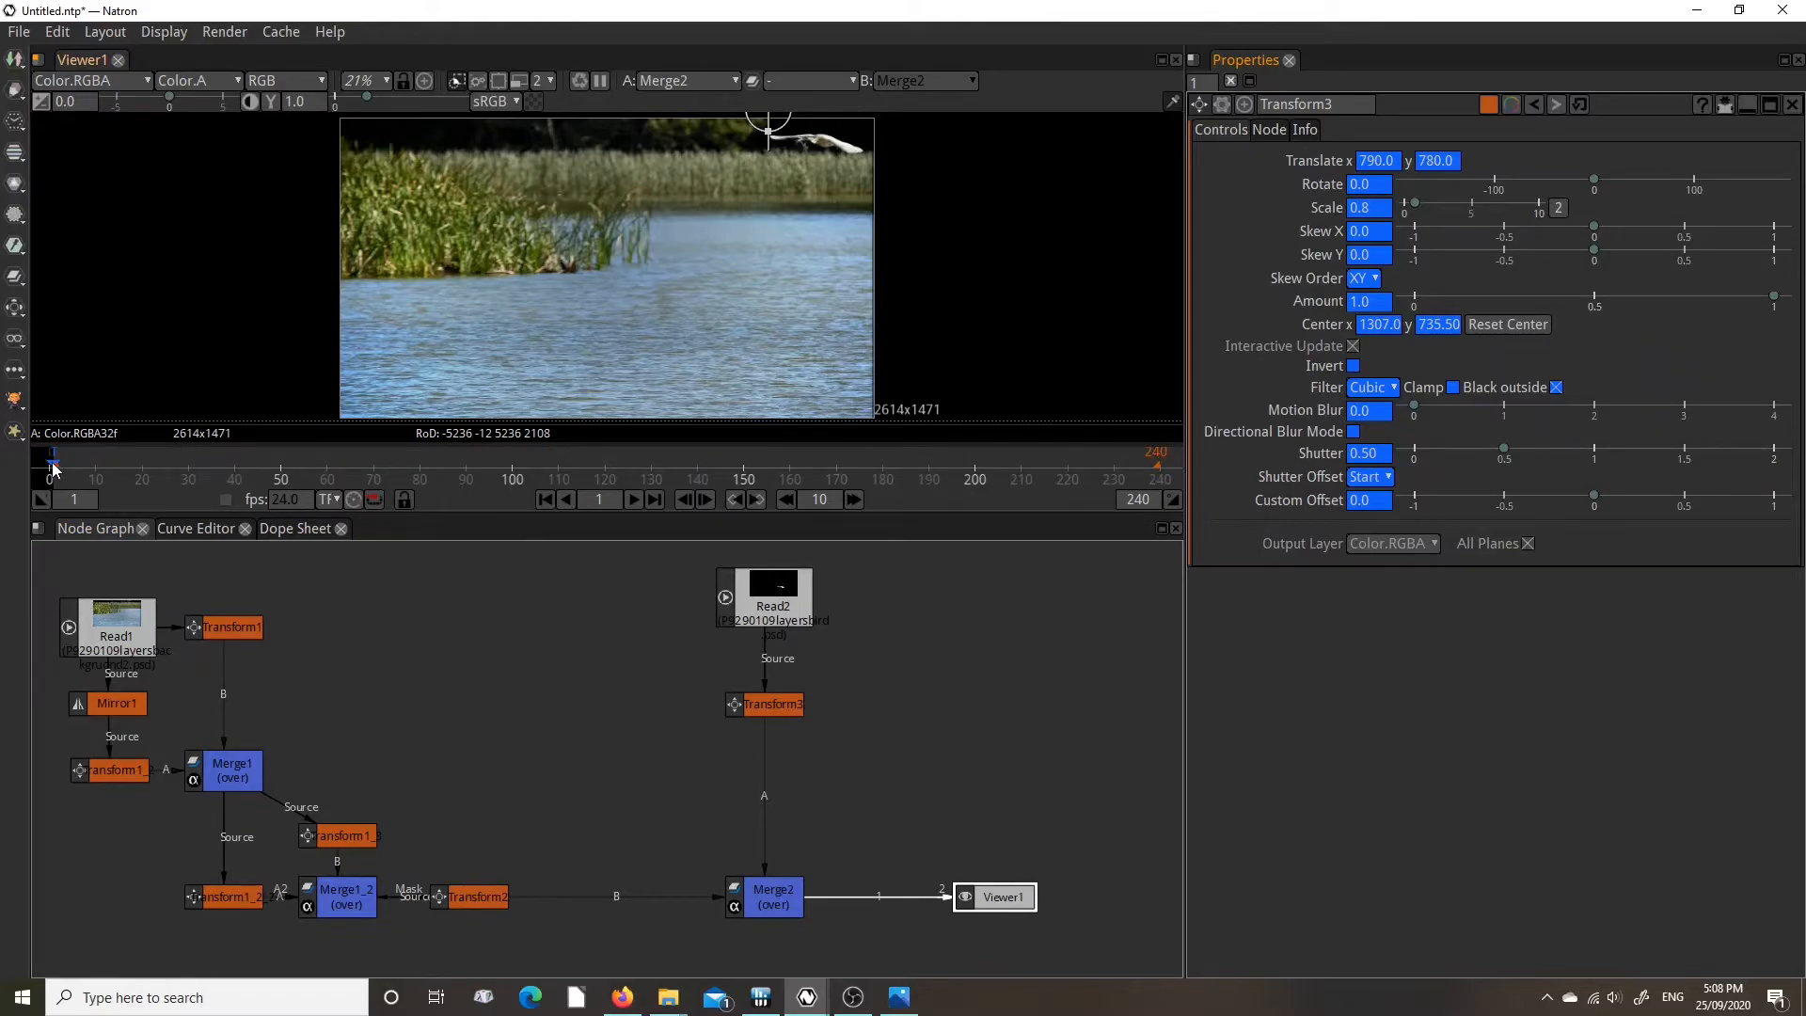
At frame 240, move the bird to the image's lower-left area, at about X -1227, Y -408.
{"action": "left_click", "coordinate": [655, 499]}
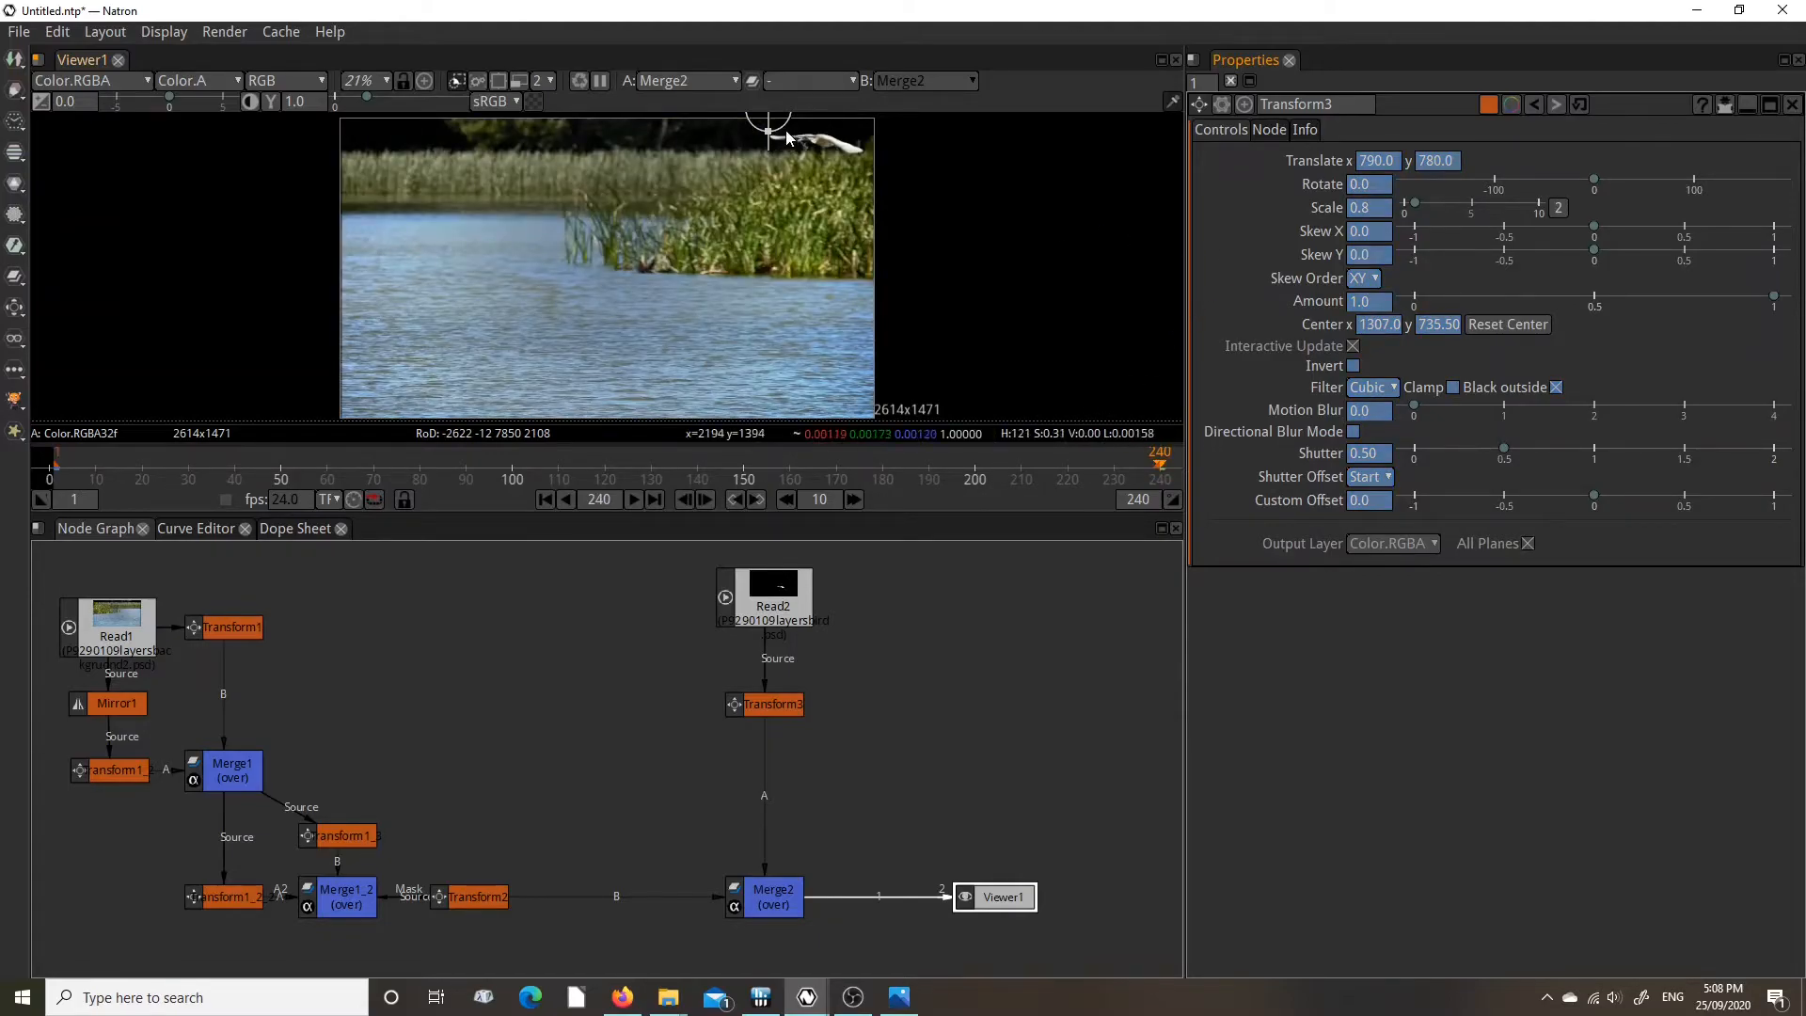
{"action": "left_click", "coordinate": [1381, 183]}
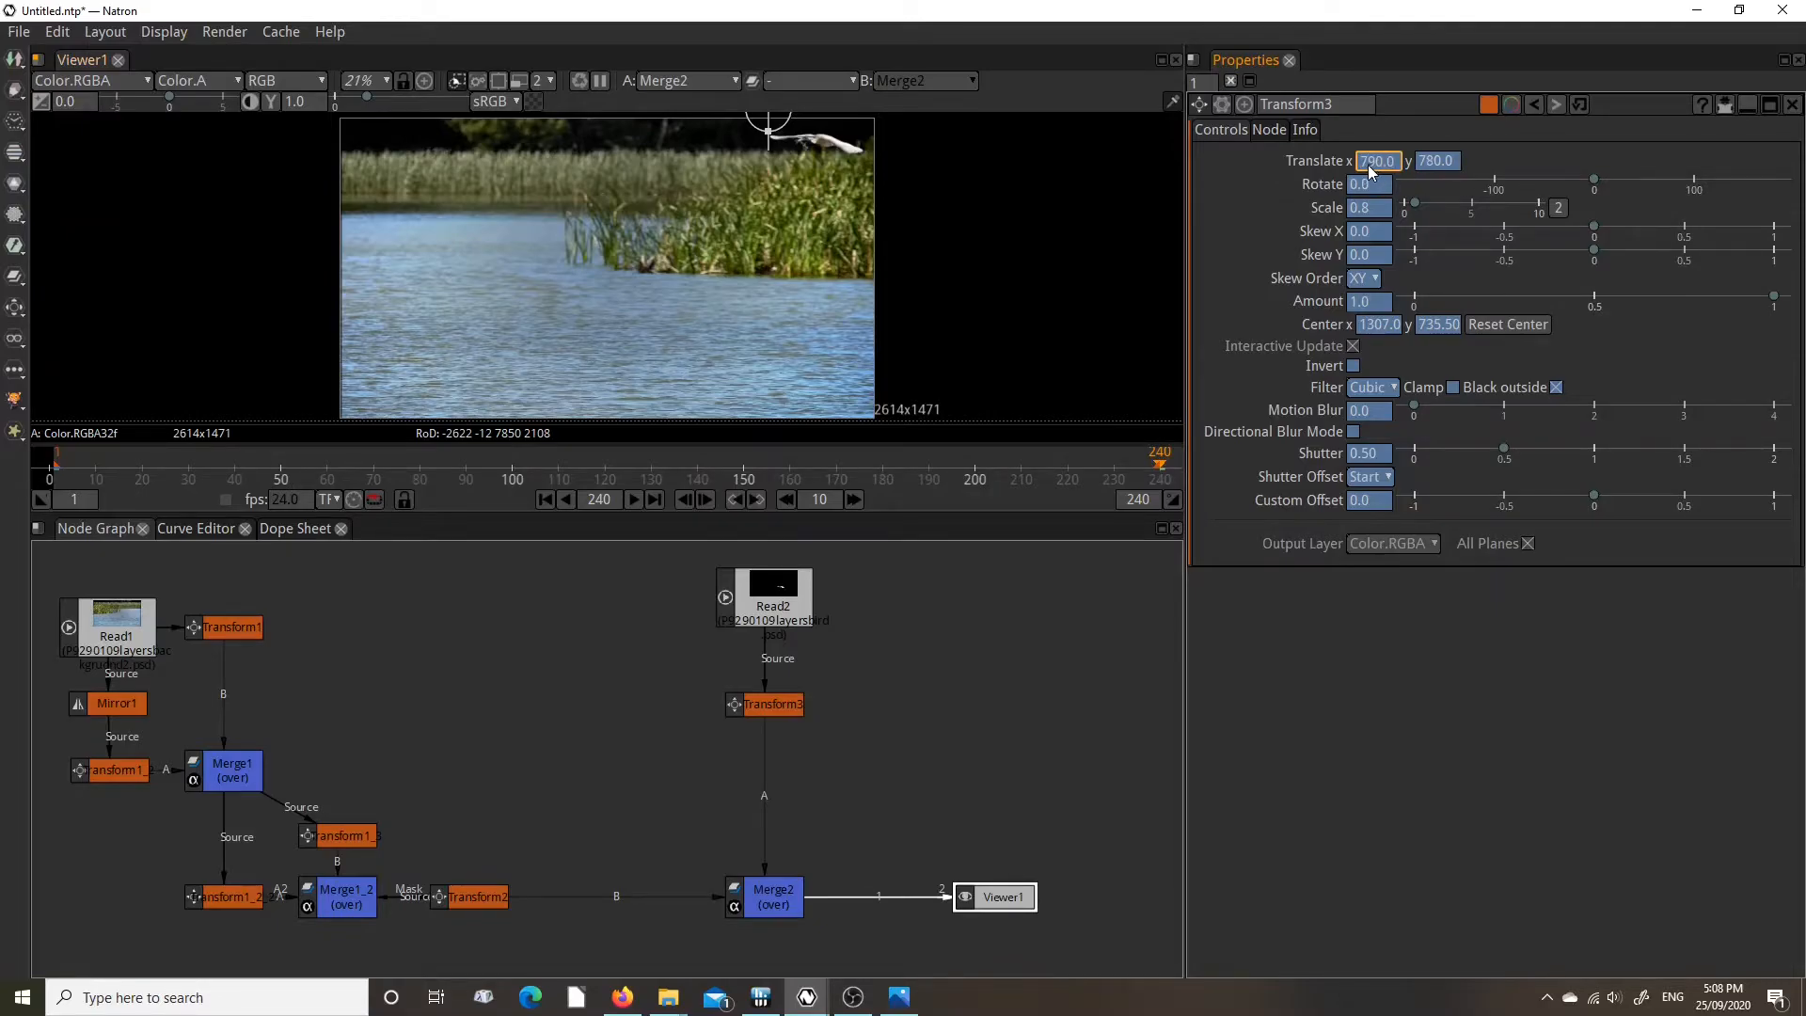
{"action": "key", "text": "Down"}
{"action": "key", "text": "Down"}
{"action": "key", "text": "Down"}
{"action": "key", "text": "Down"}
{"action": "key", "text": "Down"}
{"action": "key", "text": "Down"}
{"action": "key", "text": "Down"}
{"action": "key", "text": "Down"}
{"action": "key", "text": "Down"}
{"action": "key", "text": "Down"}
{"action": "key", "text": "Down"}
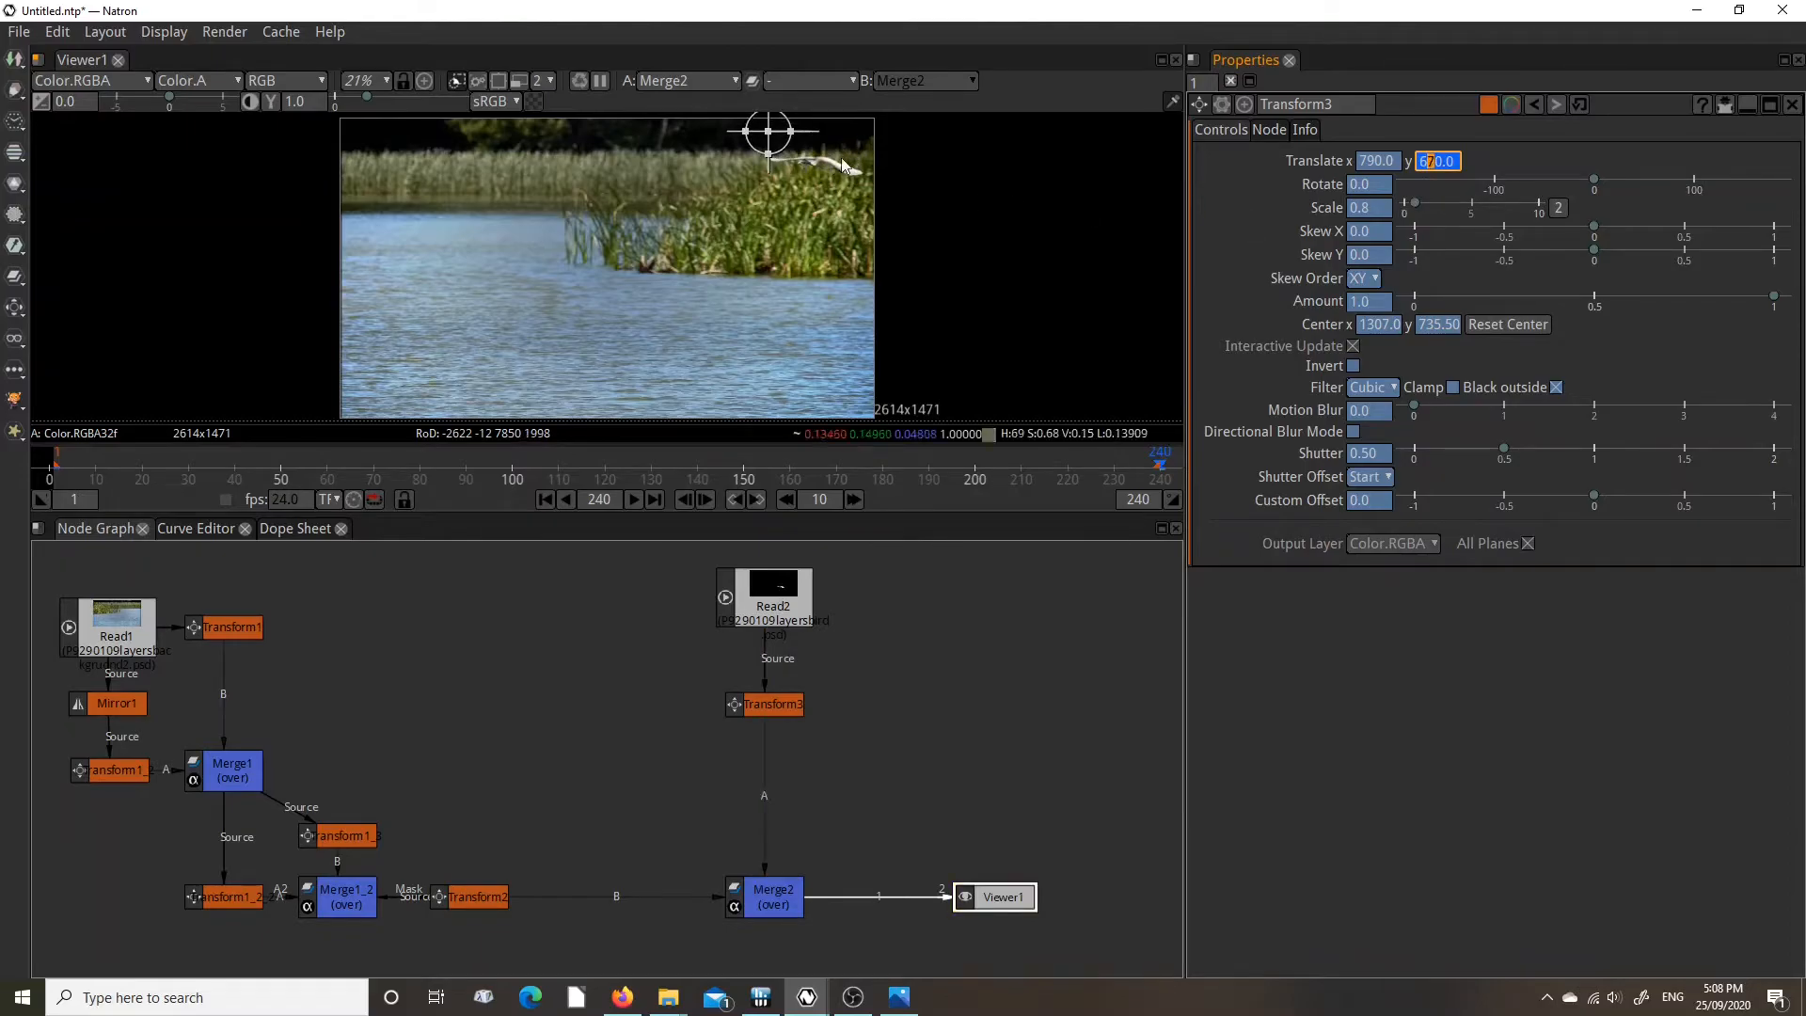
{"action": "left_click_drag", "start_coordinate": [750, 139], "coordinate": [398, 355]}
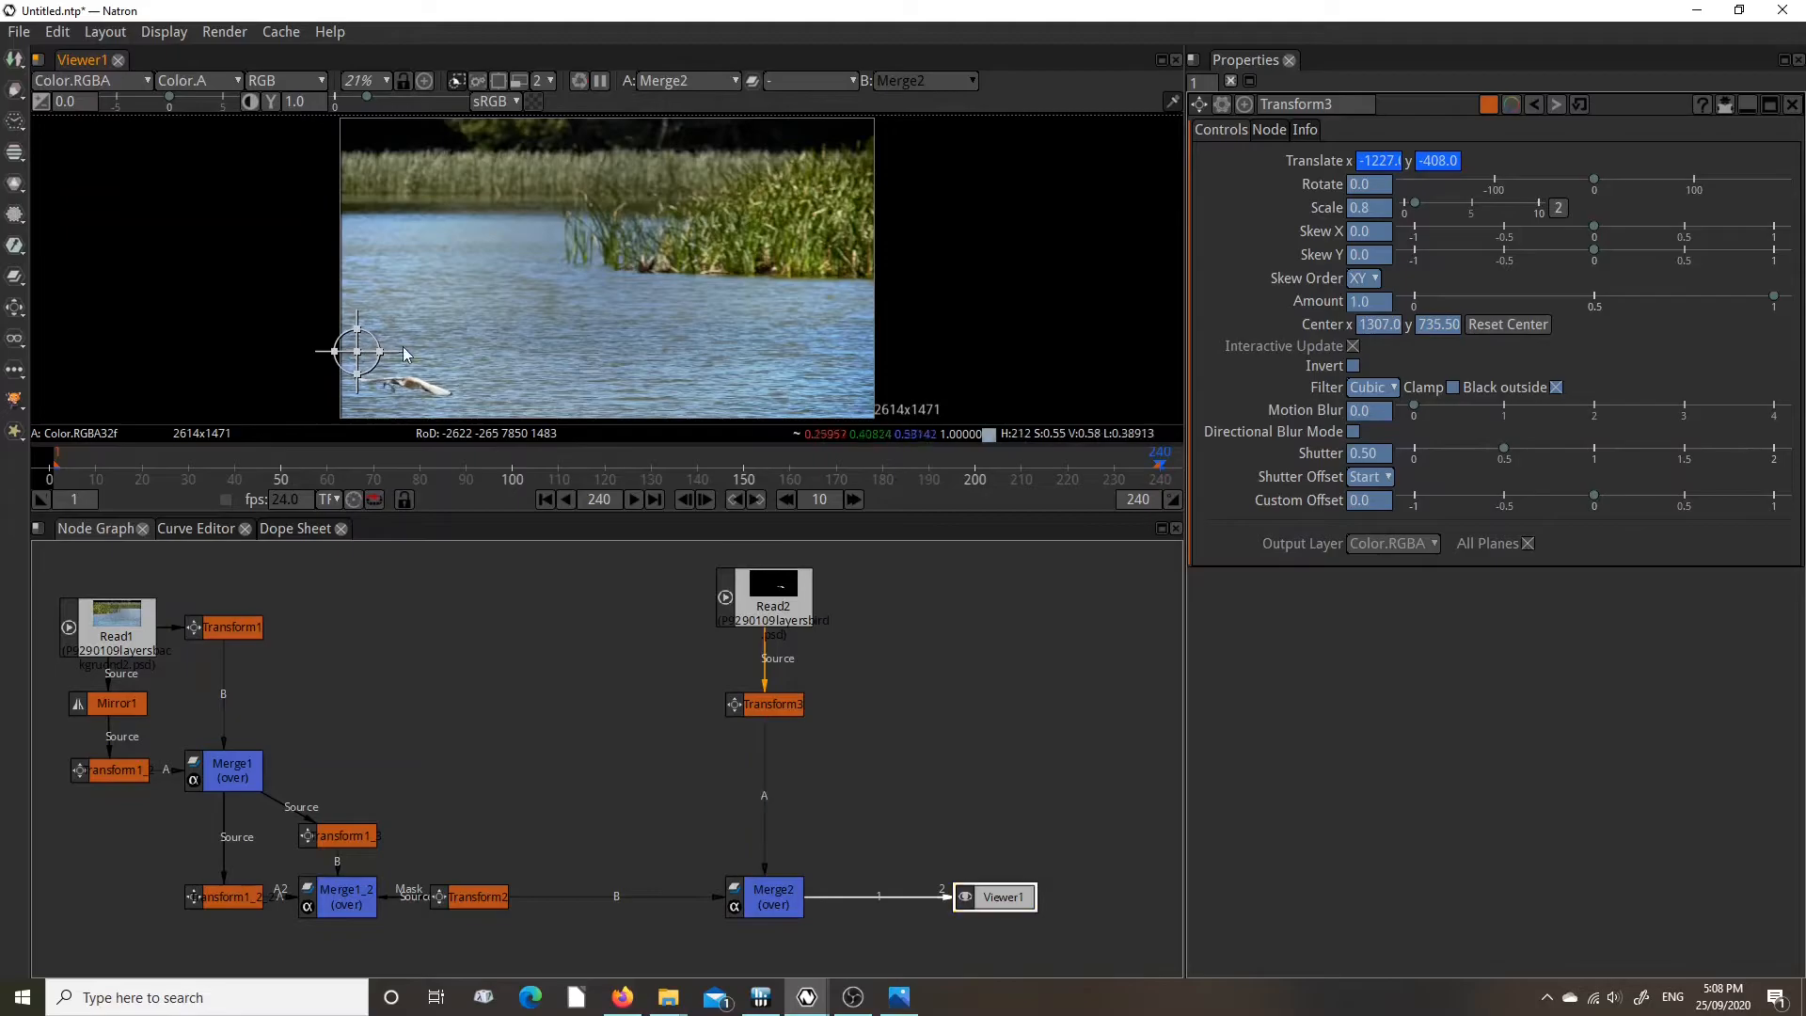
At frame 240, set the bird's scale to 1.42 and move it past the image's lower-left edge, to about X -1543, Y -443.
{"action": "left_click_drag", "start_coordinate": [1418, 206], "coordinate": [1425, 202]}
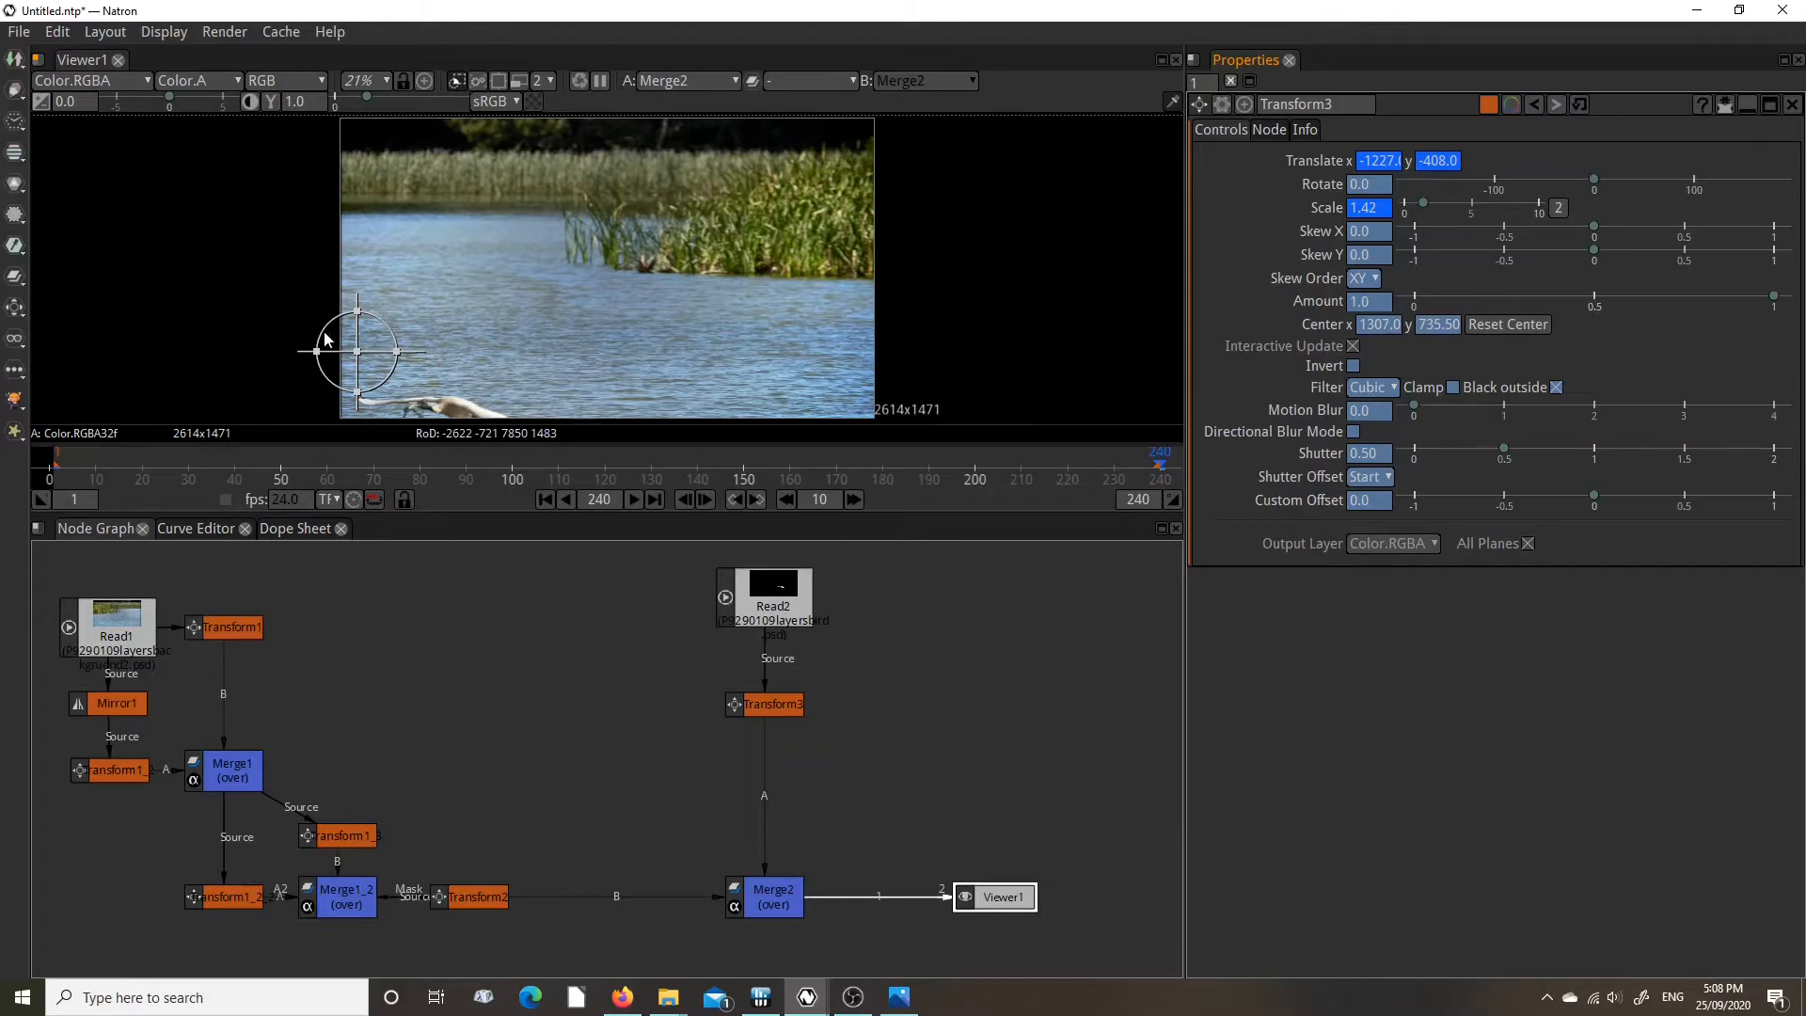
{"action": "left_click_drag", "start_coordinate": [360, 352], "coordinate": [299, 364]}
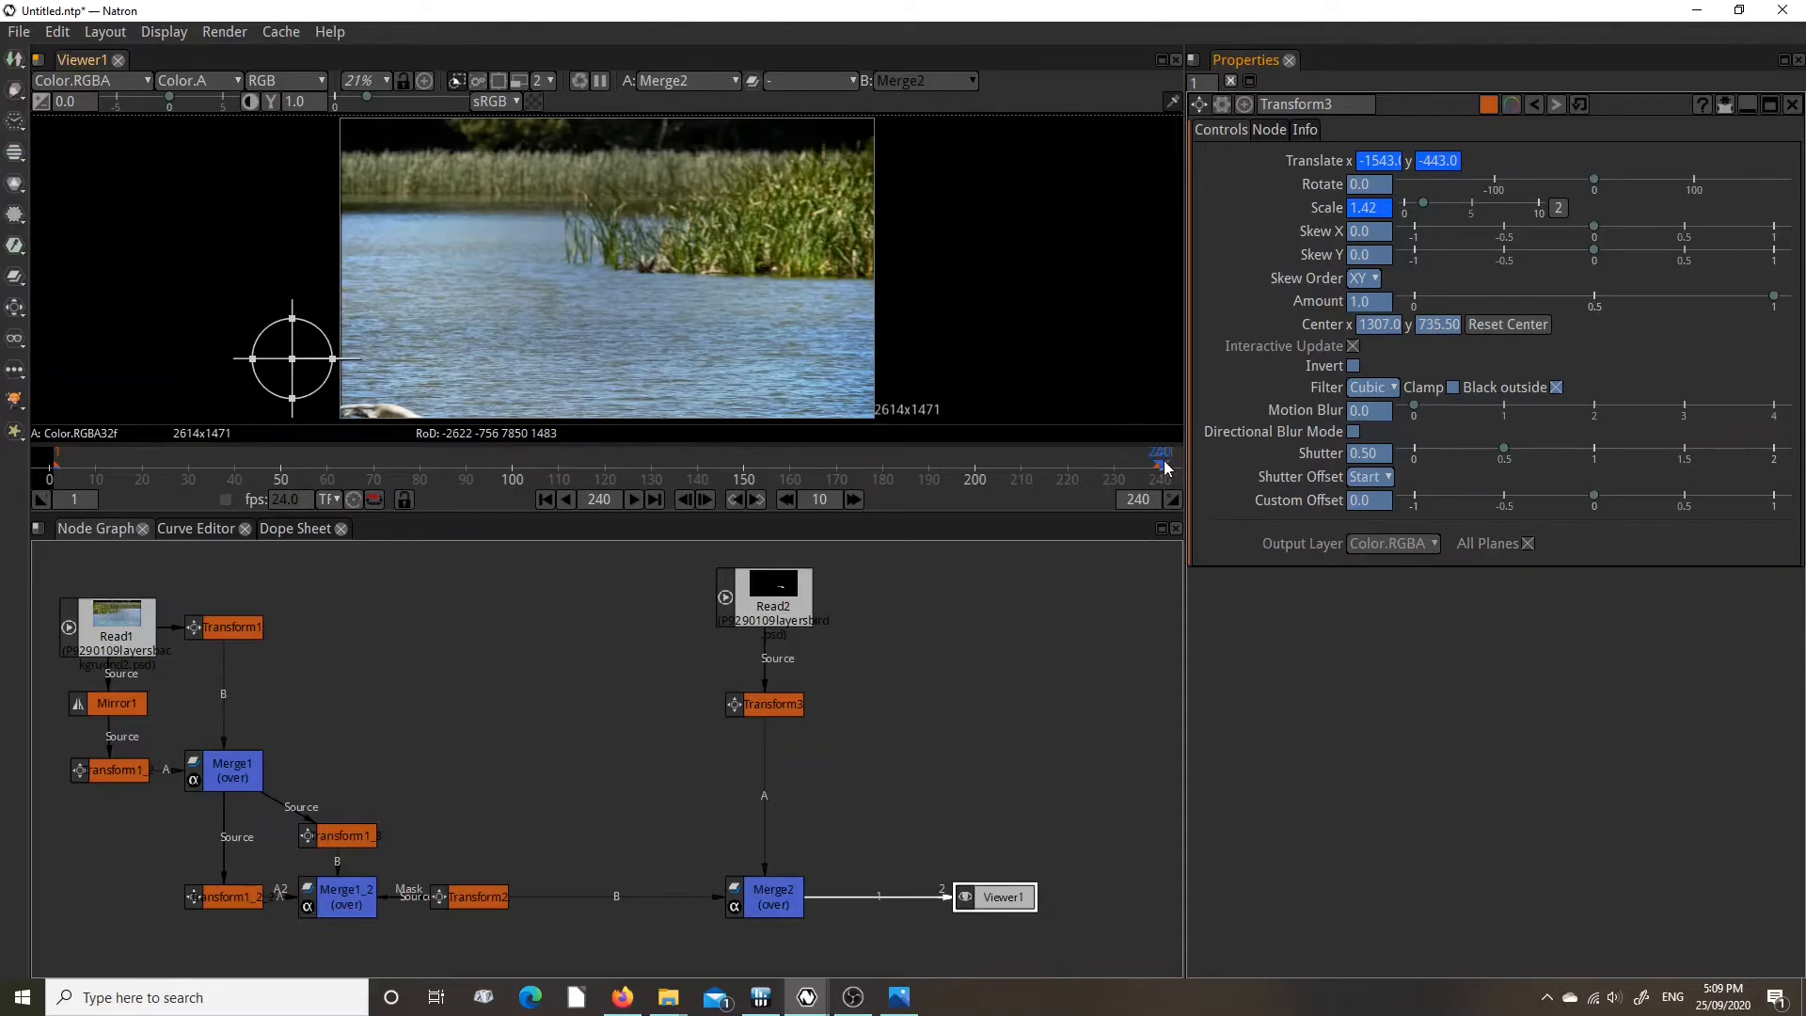
Compare the frame 240 parameters of the background's Transform2 node with those of the bird's Transform3 node.
{"action": "left_click", "coordinate": [772, 705]}
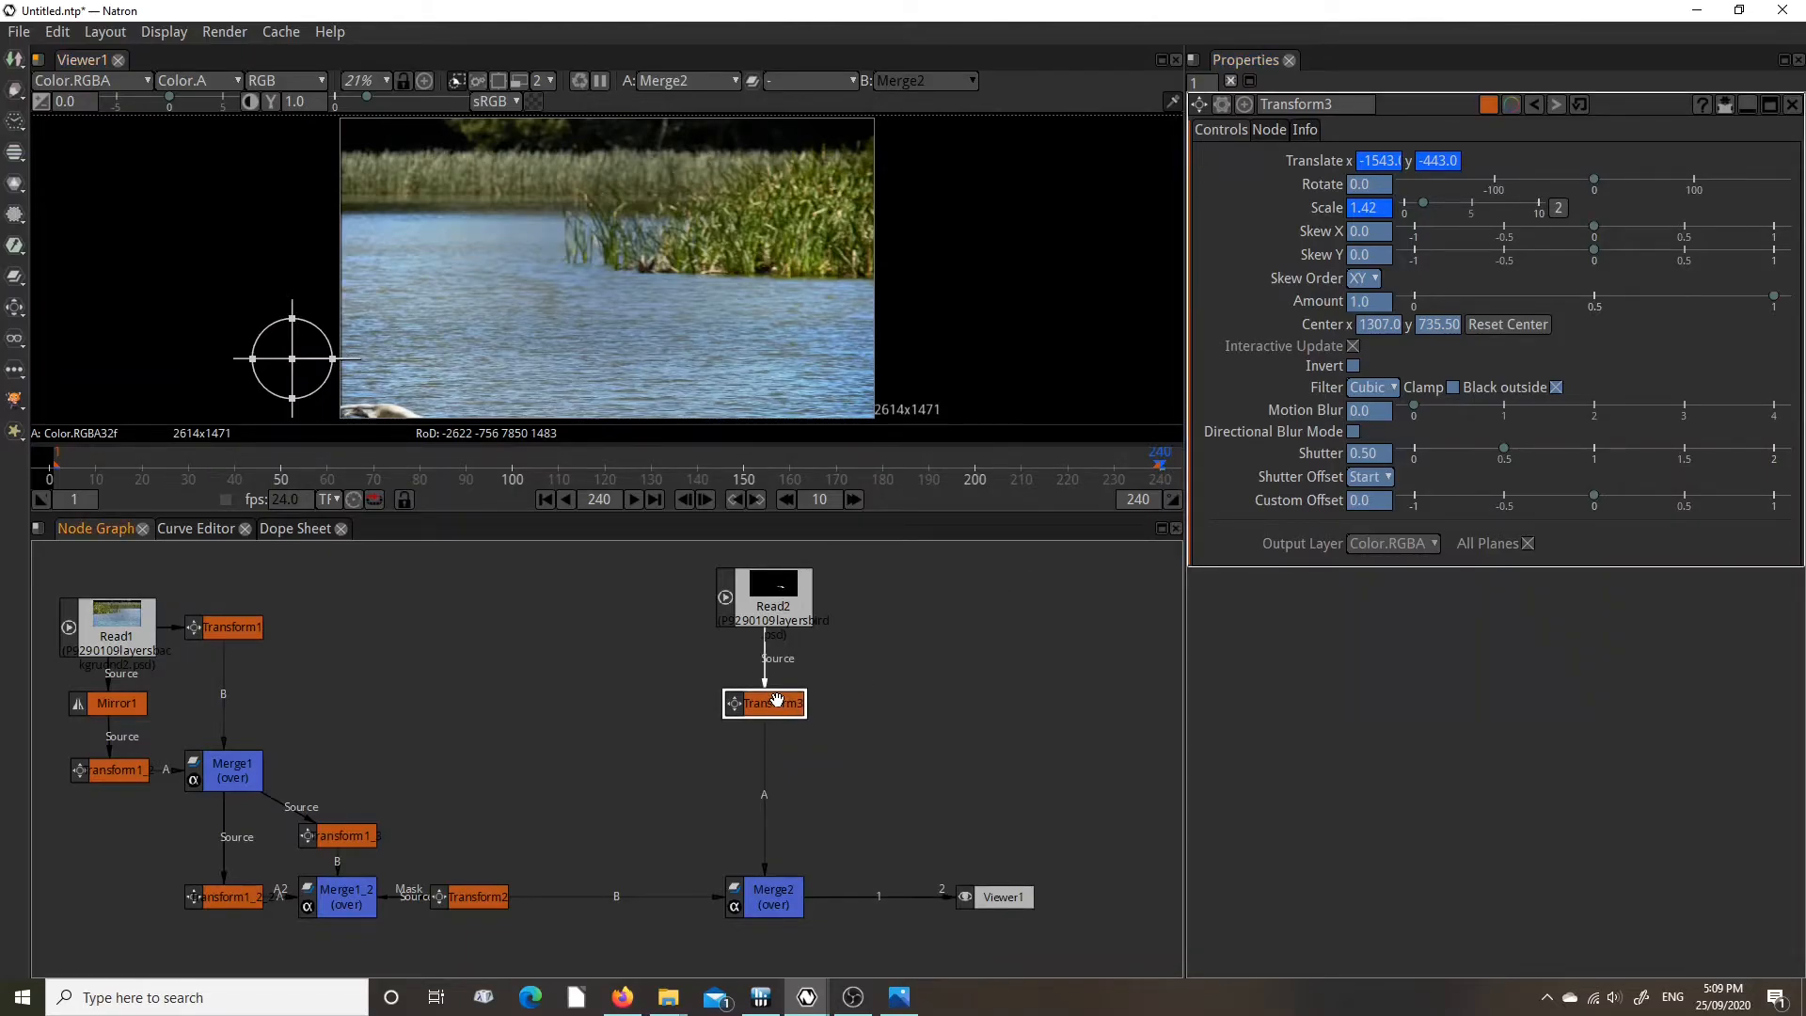
{"action": "left_click", "coordinate": [475, 898]}
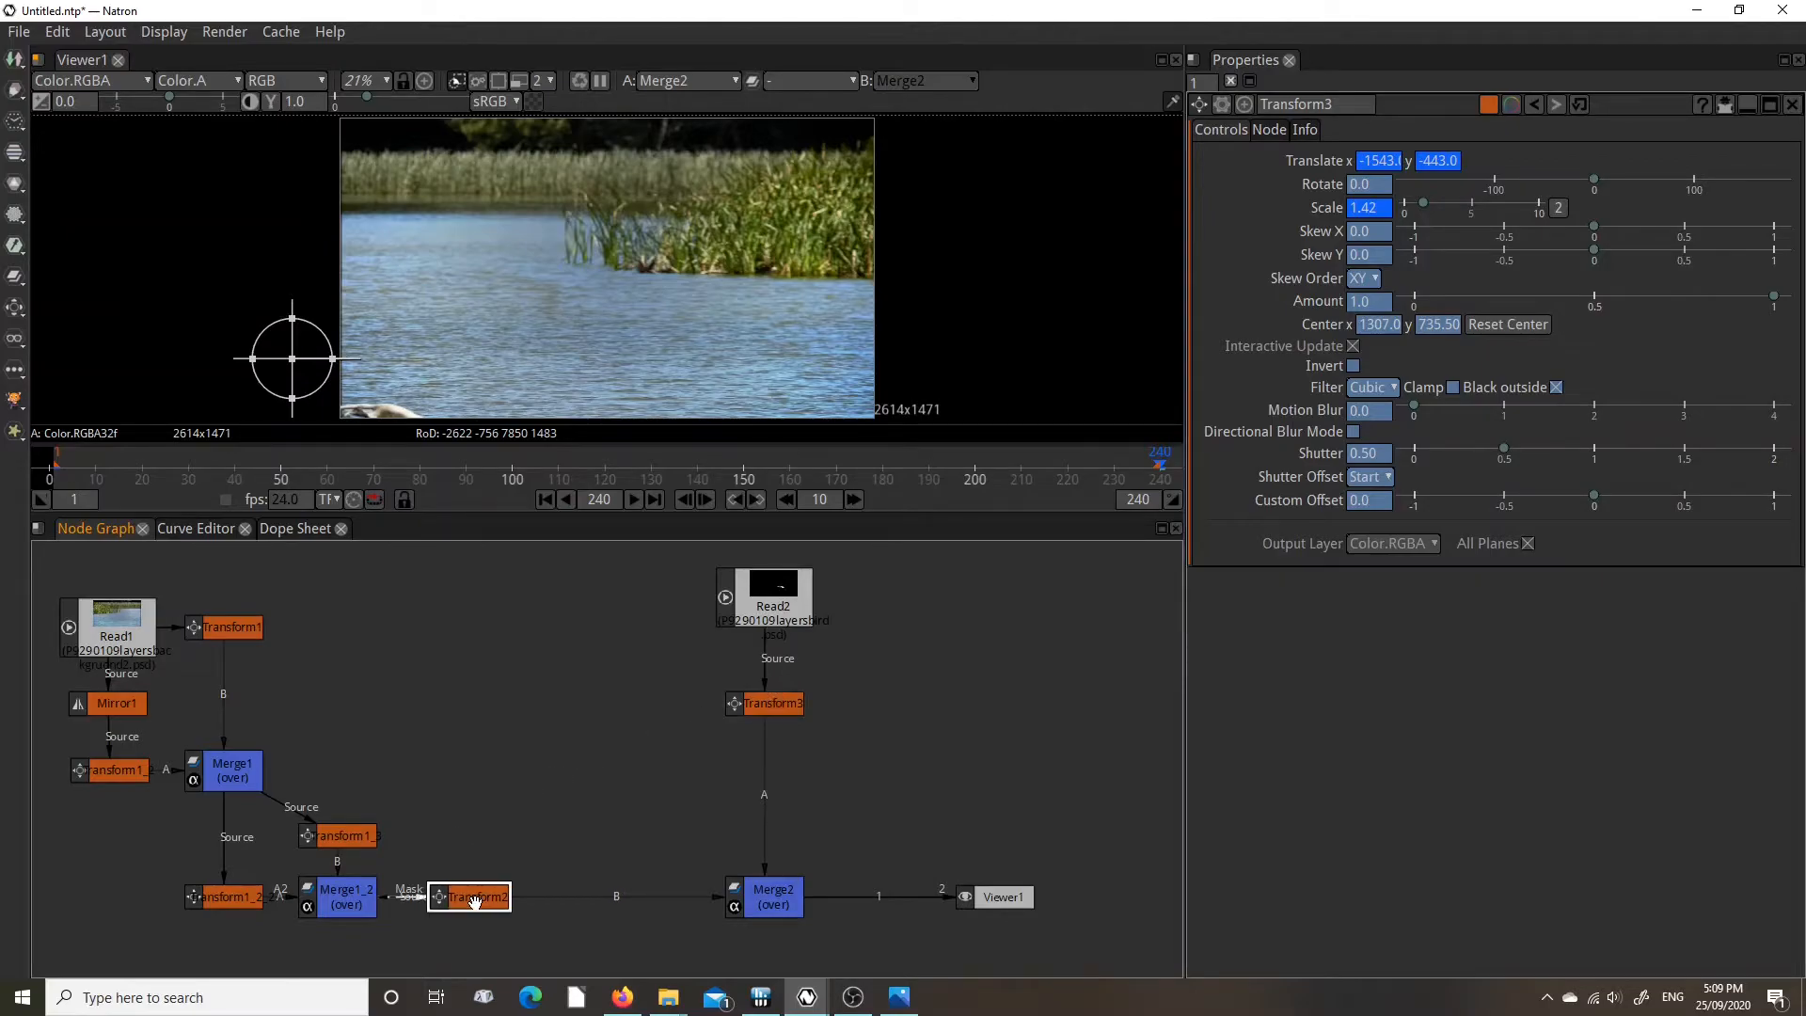
{"action": "double_click", "coordinate": [477, 898]}
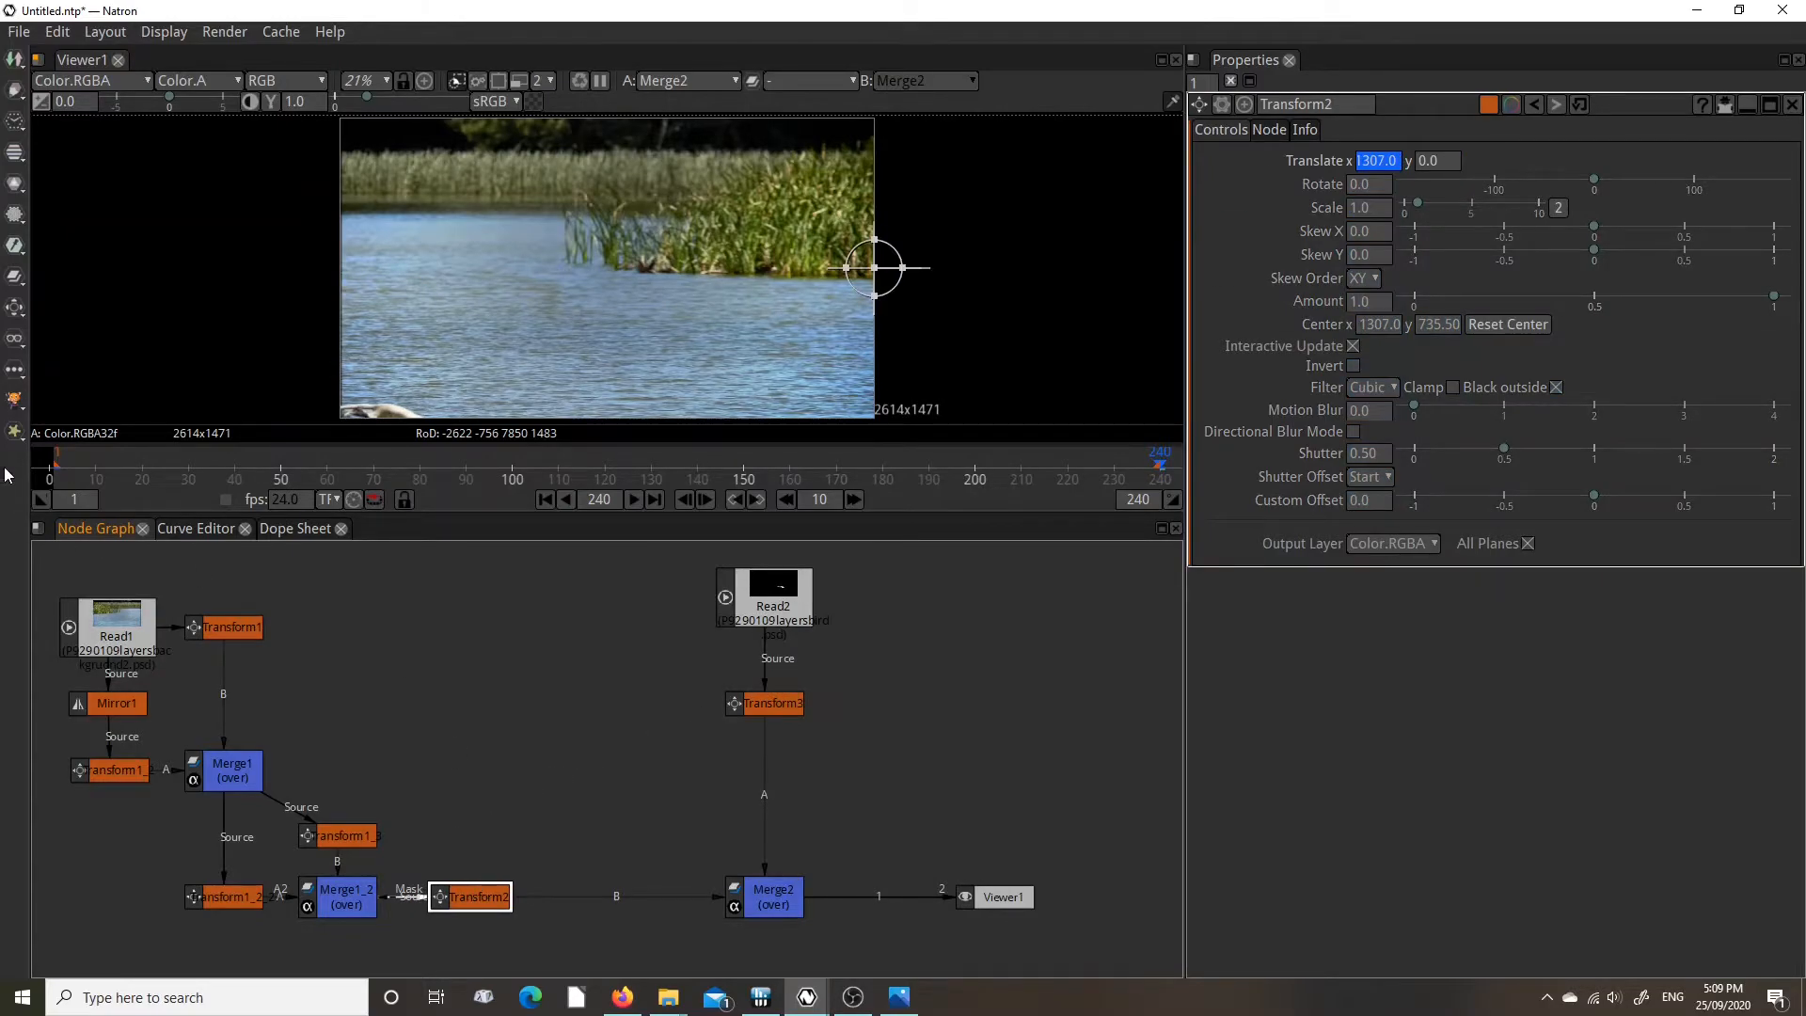
{"action": "double_click", "coordinate": [793, 708]}
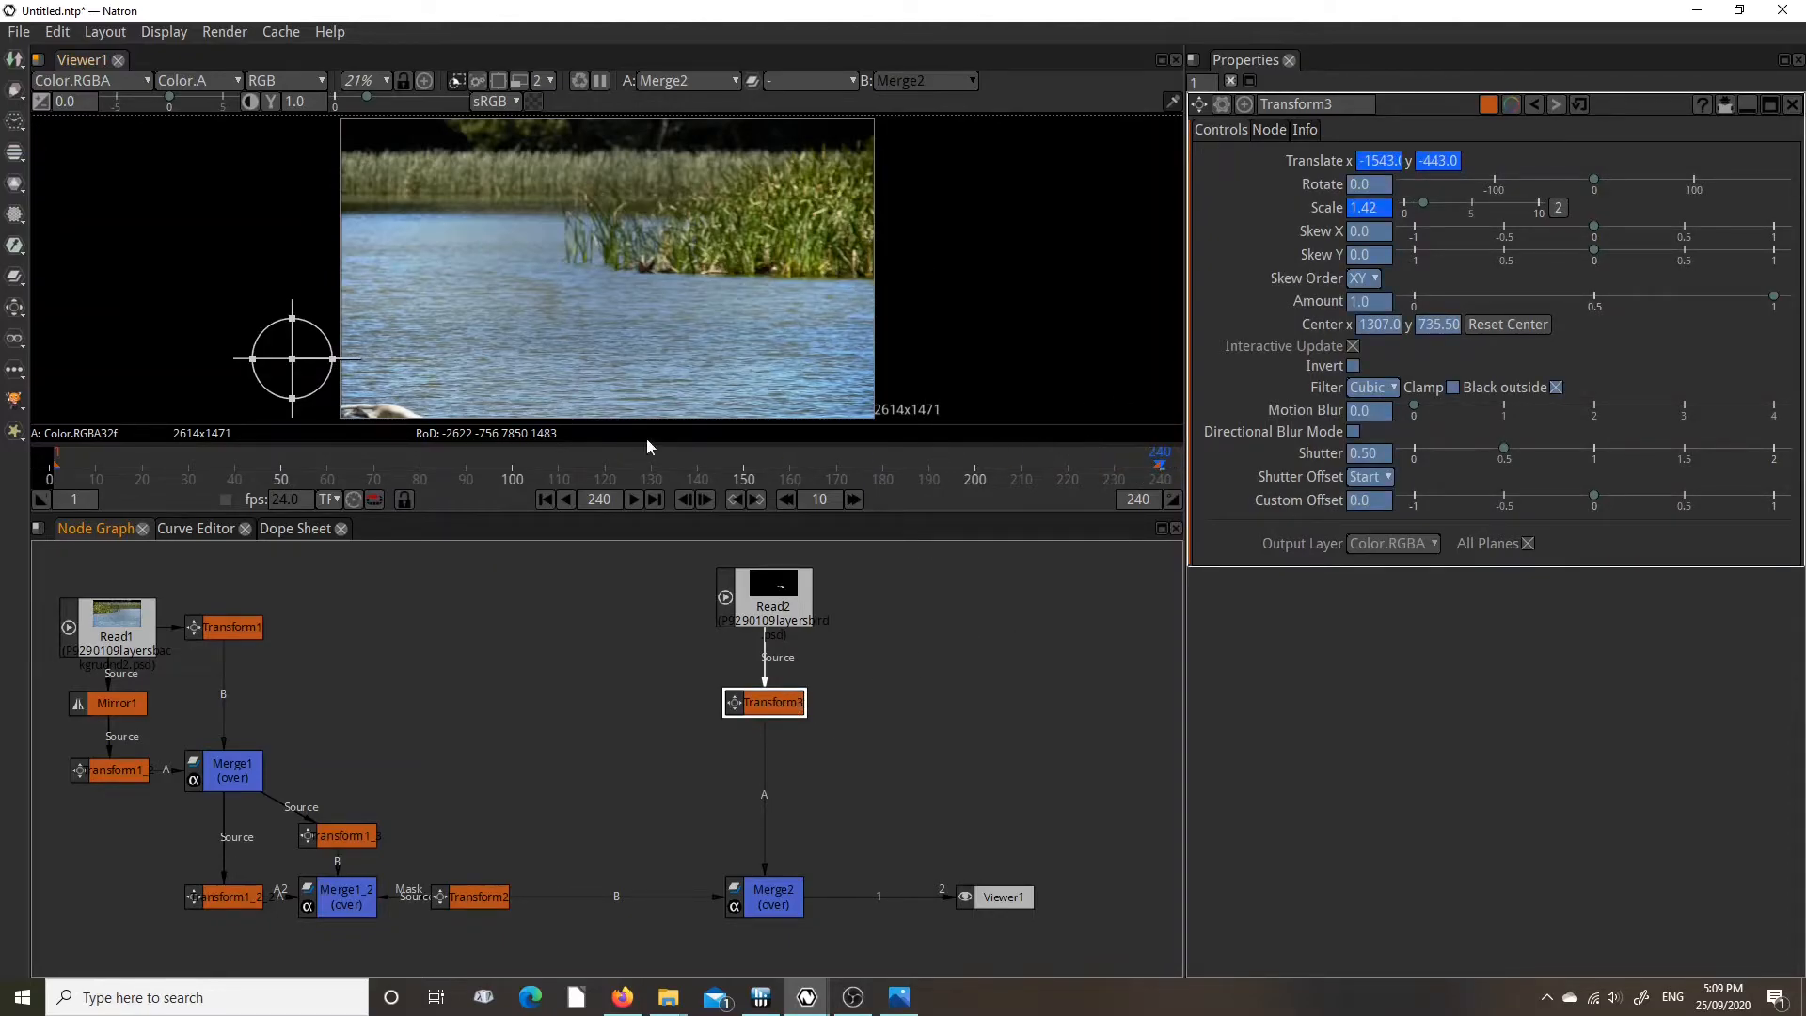
Play the composite from the beginning of the timeline to preview the bird's flight, and stop partway.
{"action": "left_click", "coordinate": [73, 458]}
{"action": "mouse_move", "coordinate": [74, 458]}
{"action": "left_mouse_down"}
{"action": "mouse_move", "coordinate": [1165, 467]}
{"action": "mouse_move", "coordinate": [770, 450]}
{"action": "mouse_move", "coordinate": [58, 471]}
{"action": "left_mouse_up"}
{"action": "left_click", "coordinate": [634, 500]}
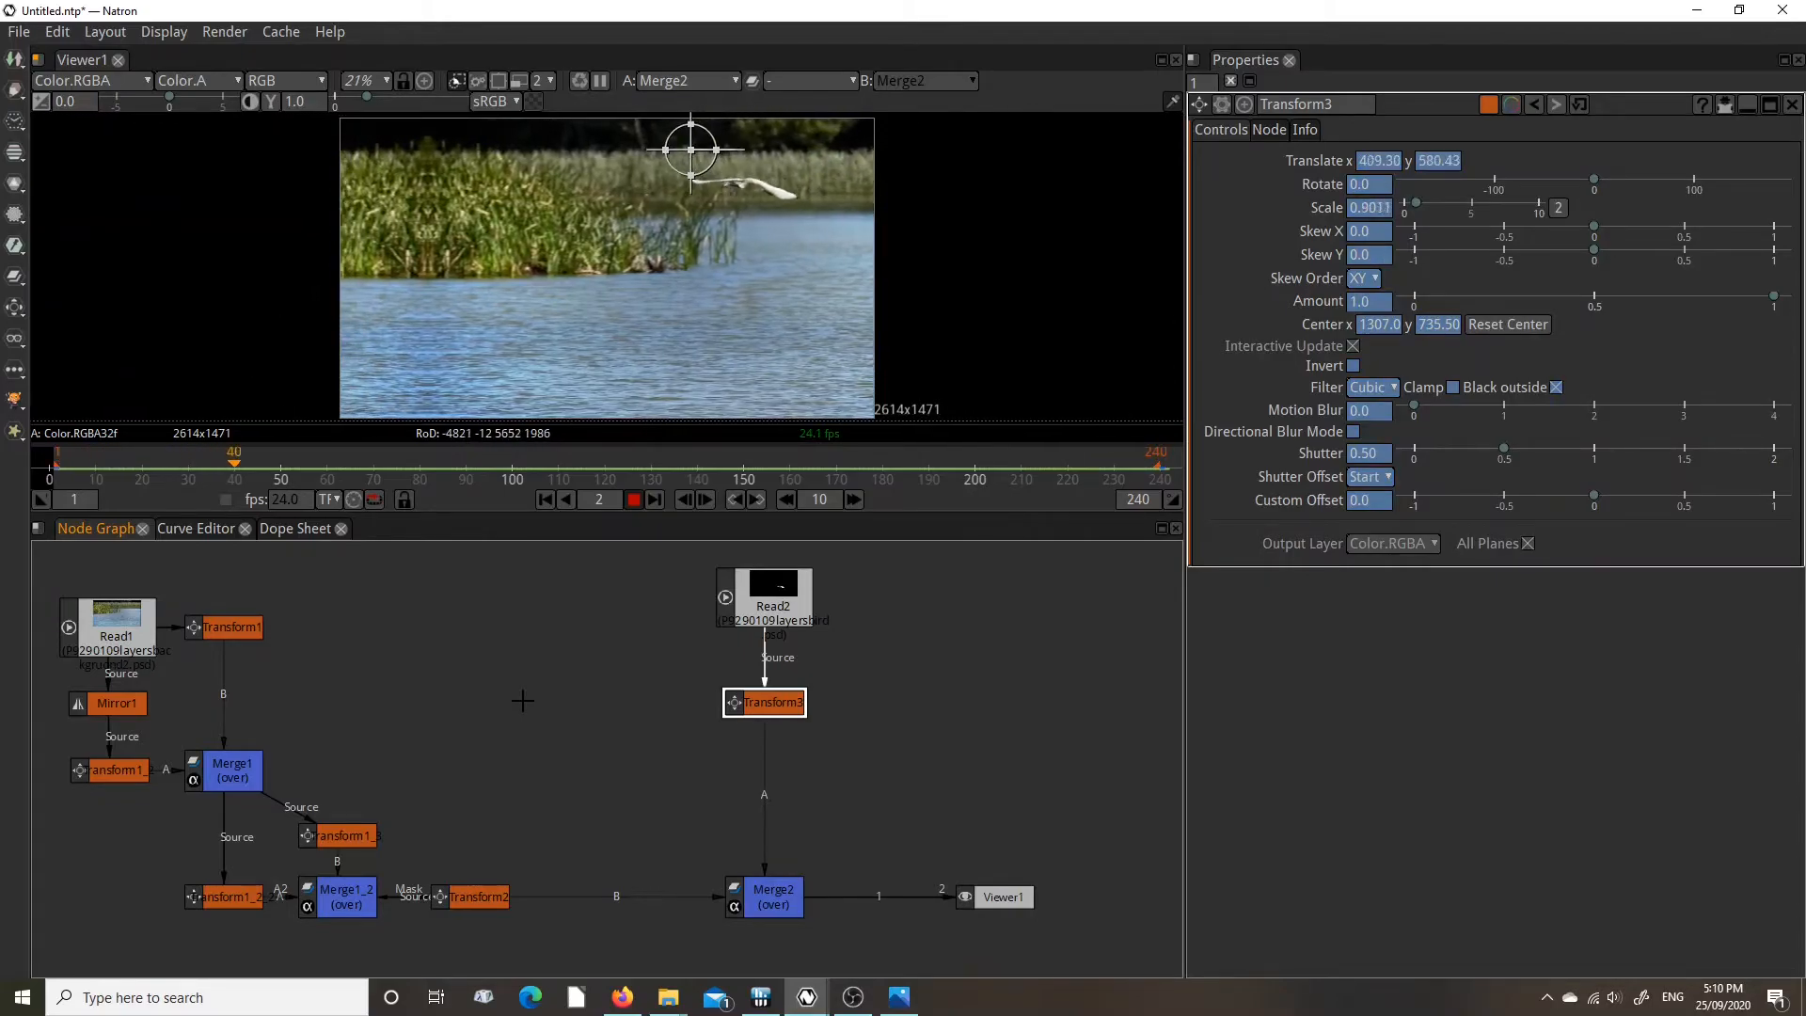
{"action": "left_click", "coordinate": [639, 500]}
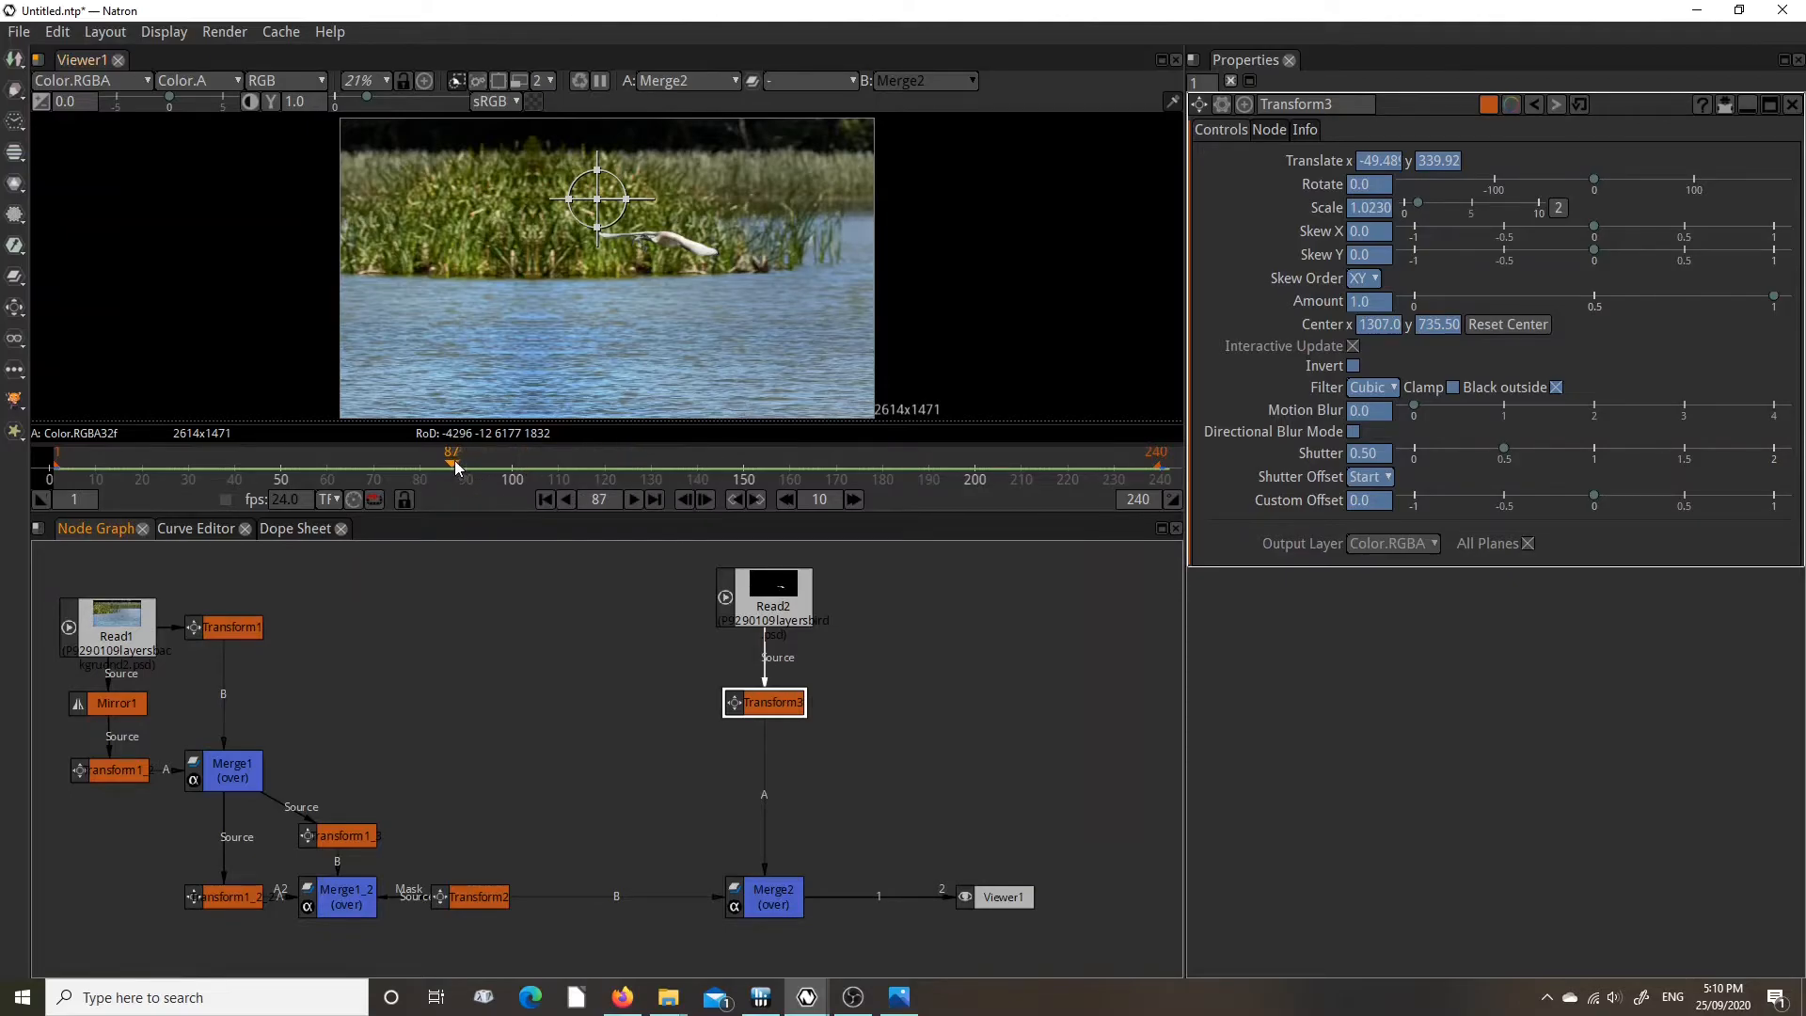
At frame 160, move the bird over the water to about X -147, Y -156 and set its scale to 1.0.
{"action": "left_click", "coordinate": [789, 475]}
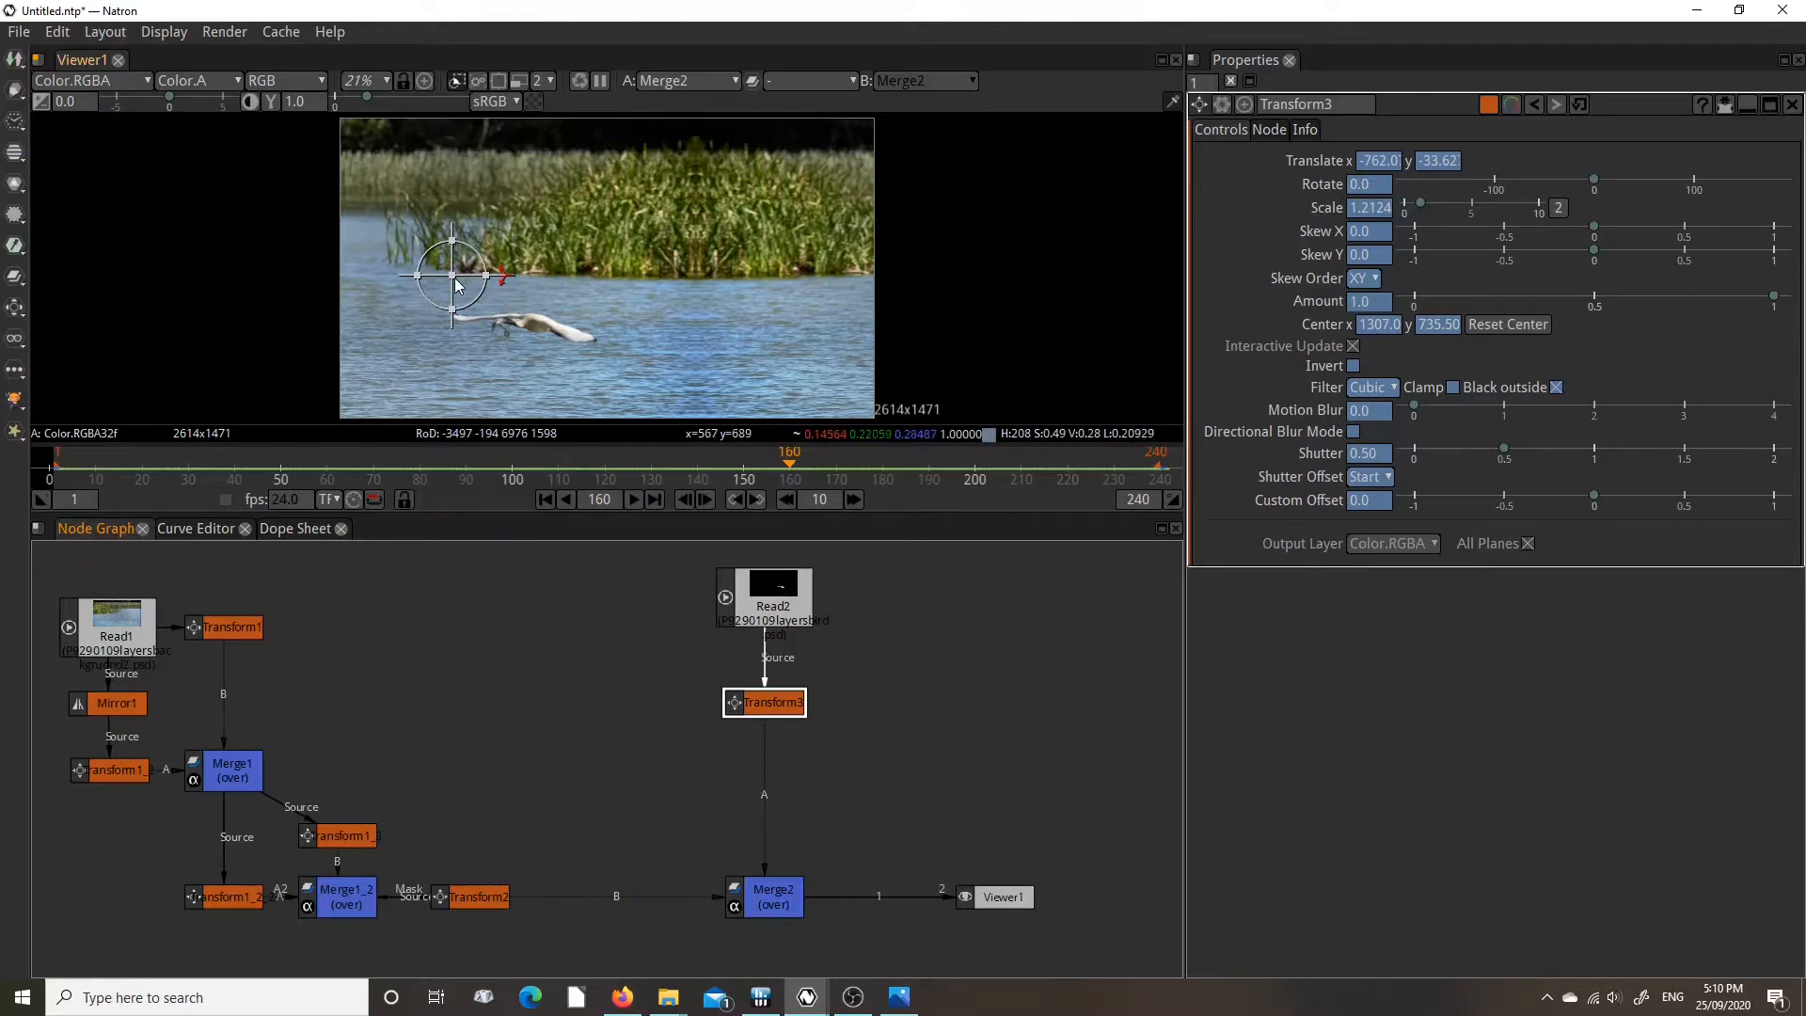
{"action": "left_click_drag", "start_coordinate": [452, 276], "coordinate": [522, 280]}
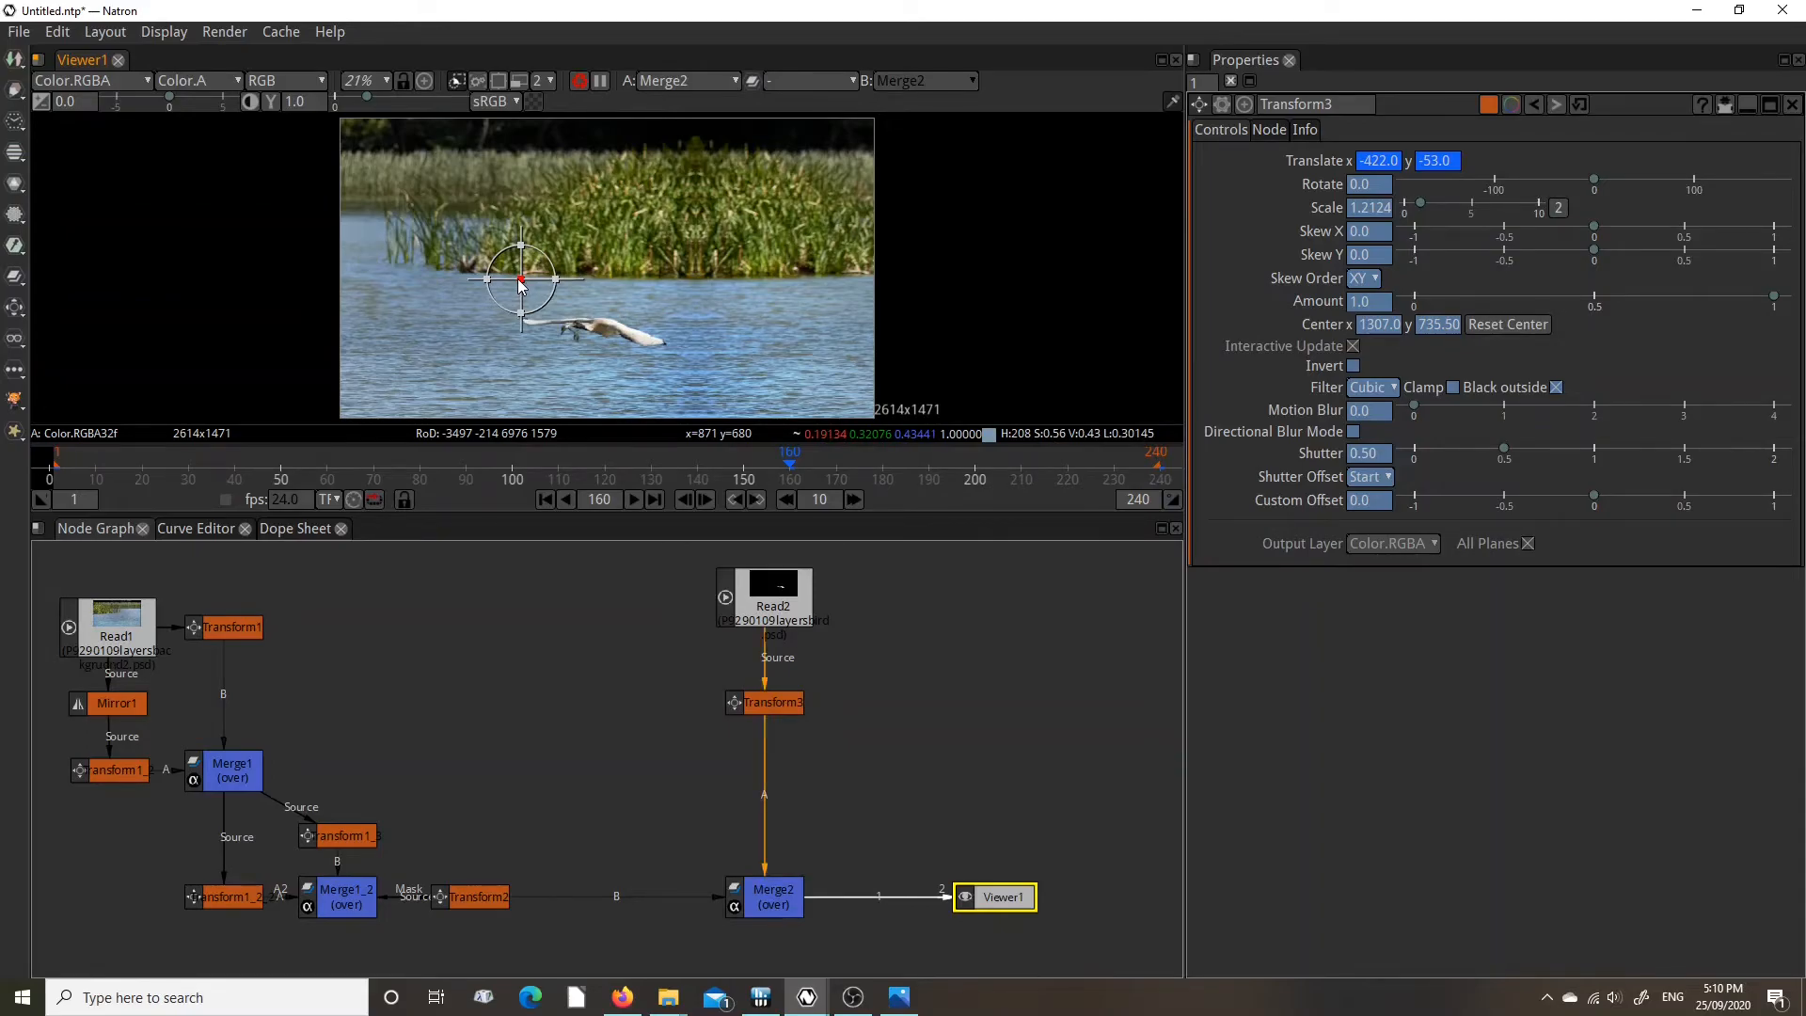
{"action": "left_click_drag", "start_coordinate": [520, 280], "coordinate": [518, 280]}
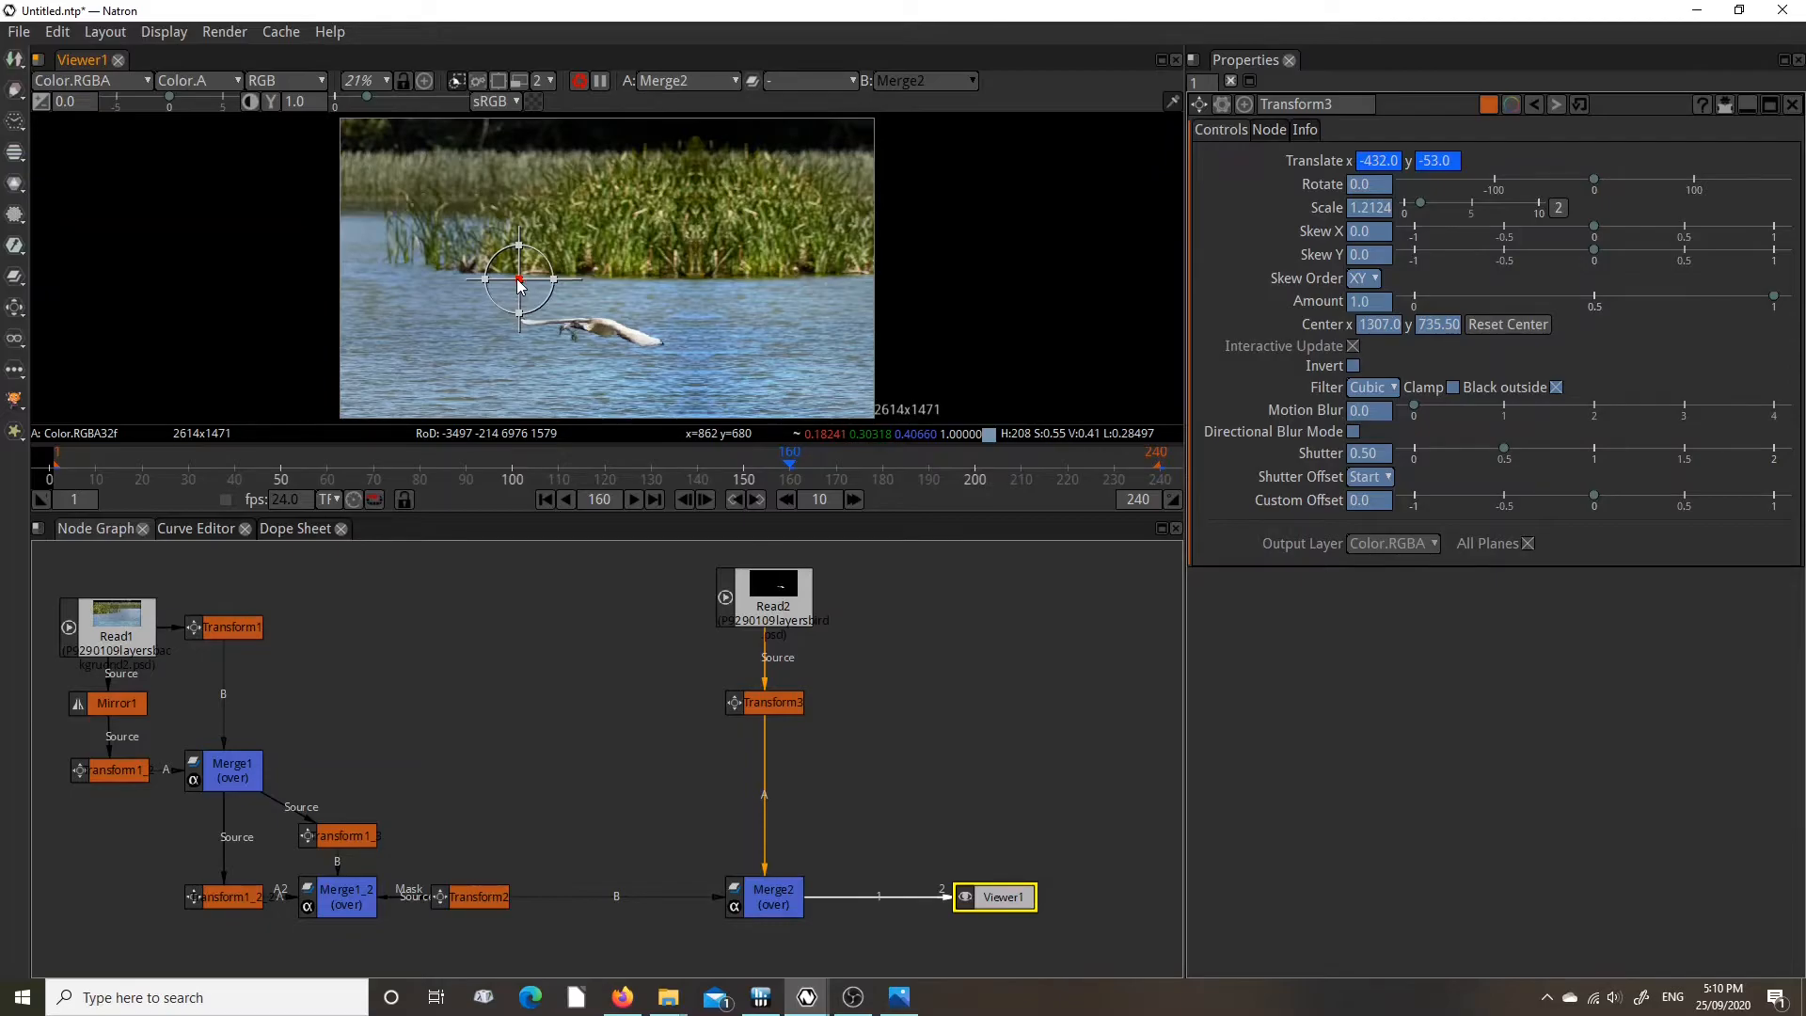
{"action": "mouse_move", "coordinate": [518, 280]}
{"action": "left_mouse_down"}
{"action": "mouse_move", "coordinate": [536, 275]}
{"action": "mouse_move", "coordinate": [521, 297]}
{"action": "left_mouse_up"}
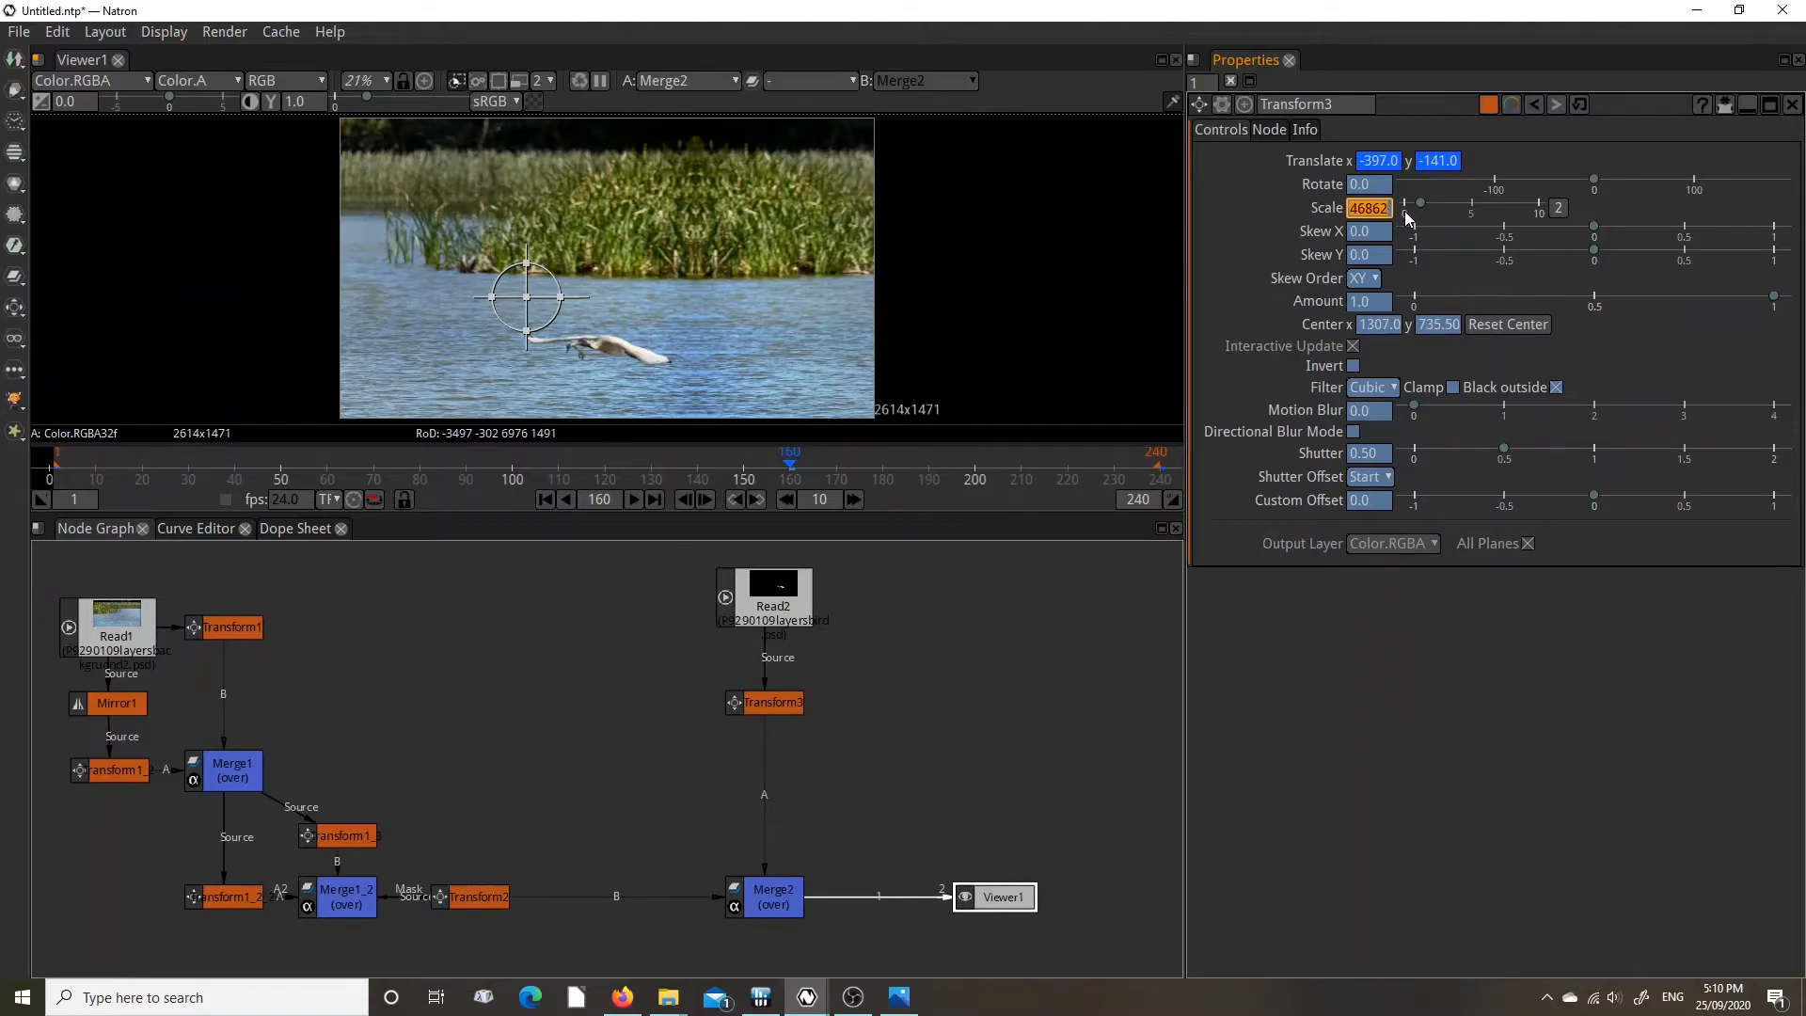
{"action": "key", "text": "Return"}
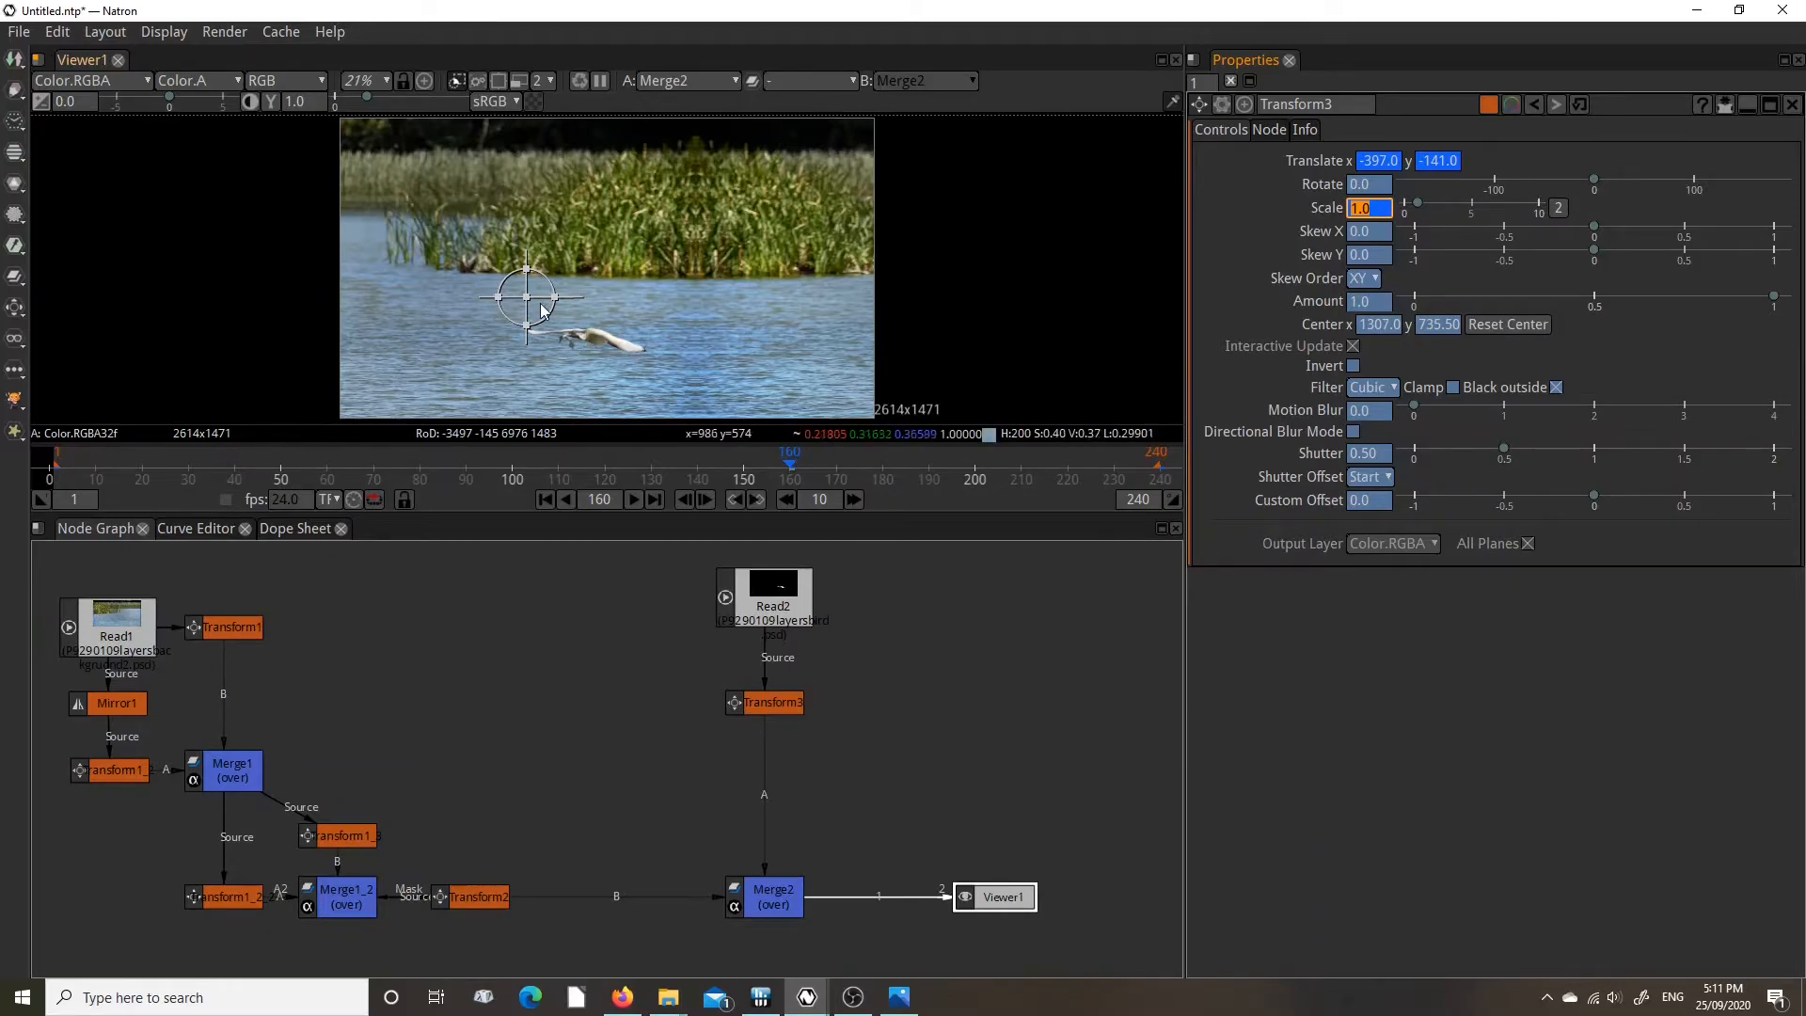
{"action": "left_click_drag", "start_coordinate": [528, 303], "coordinate": [572, 307]}
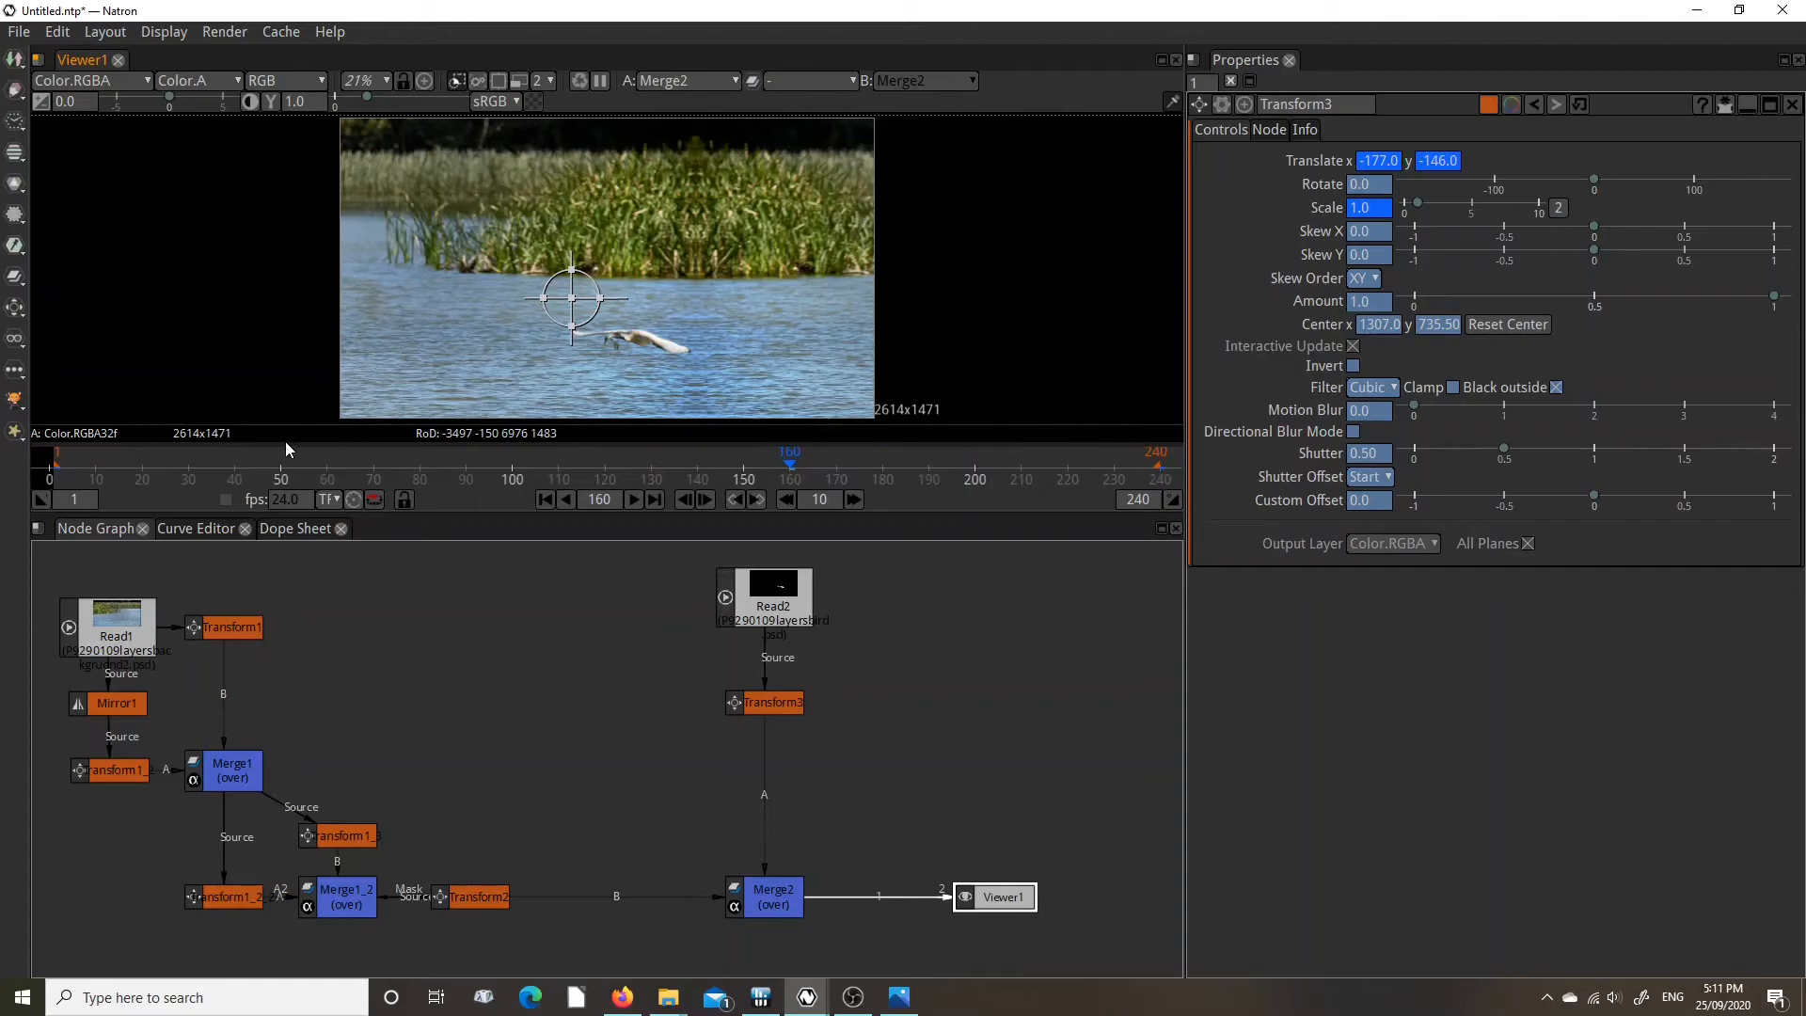
{"action": "left_click_drag", "start_coordinate": [572, 298], "coordinate": [577, 301]}
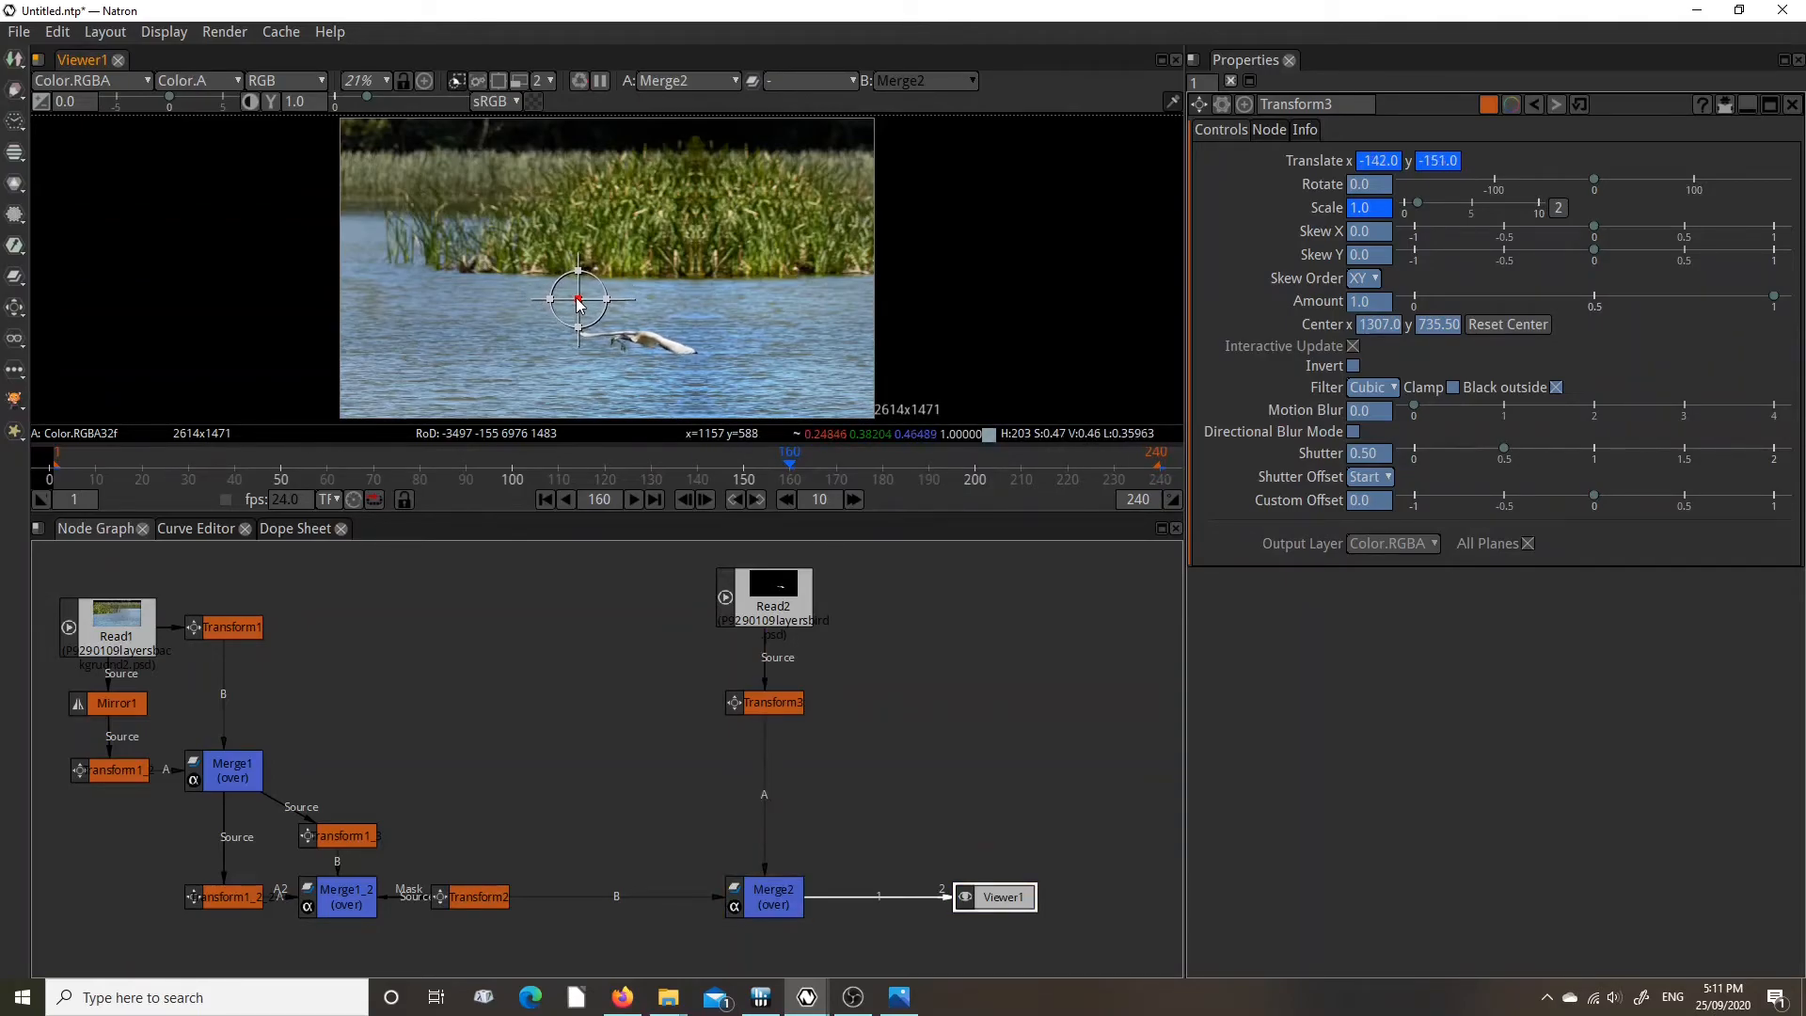
Scrub back to the start of the timeline and play the composite to review the bird's adjusted flight path.
{"action": "left_click_drag", "start_coordinate": [1157, 465], "coordinate": [414, 440]}
{"action": "left_click_drag", "start_coordinate": [536, 432], "coordinate": [66, 468]}
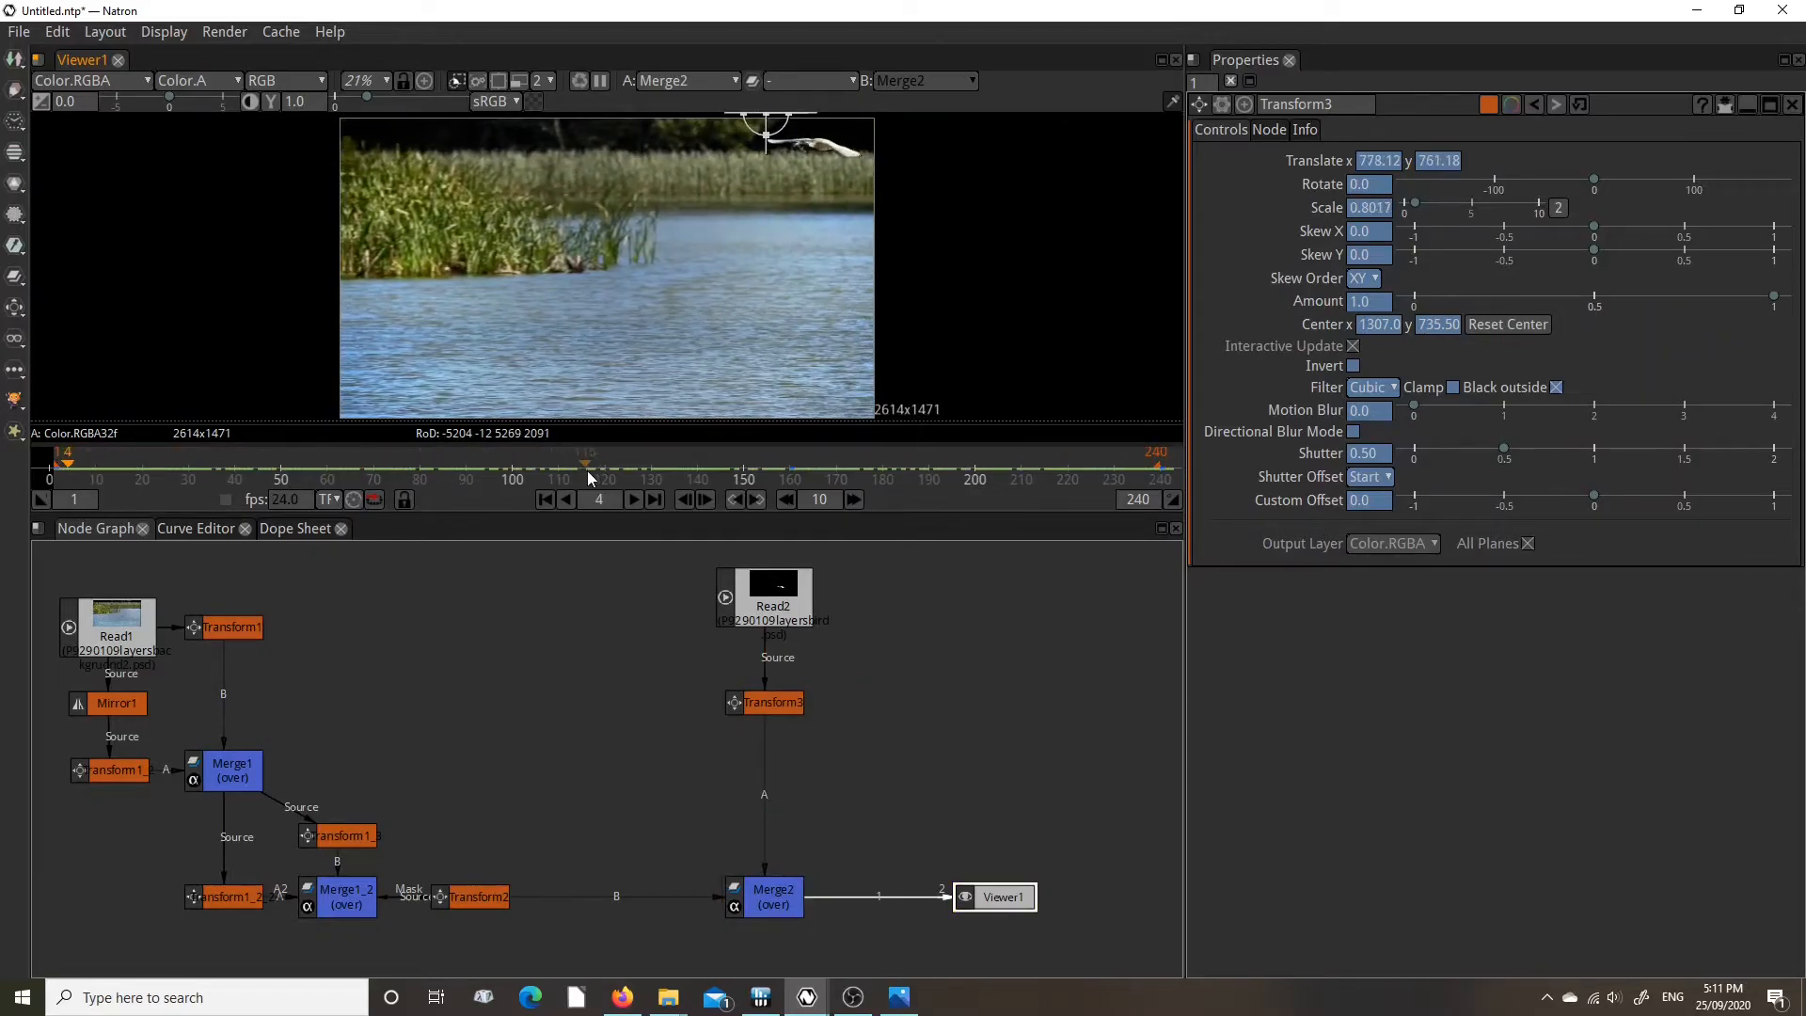
{"action": "left_click", "coordinate": [634, 499]}
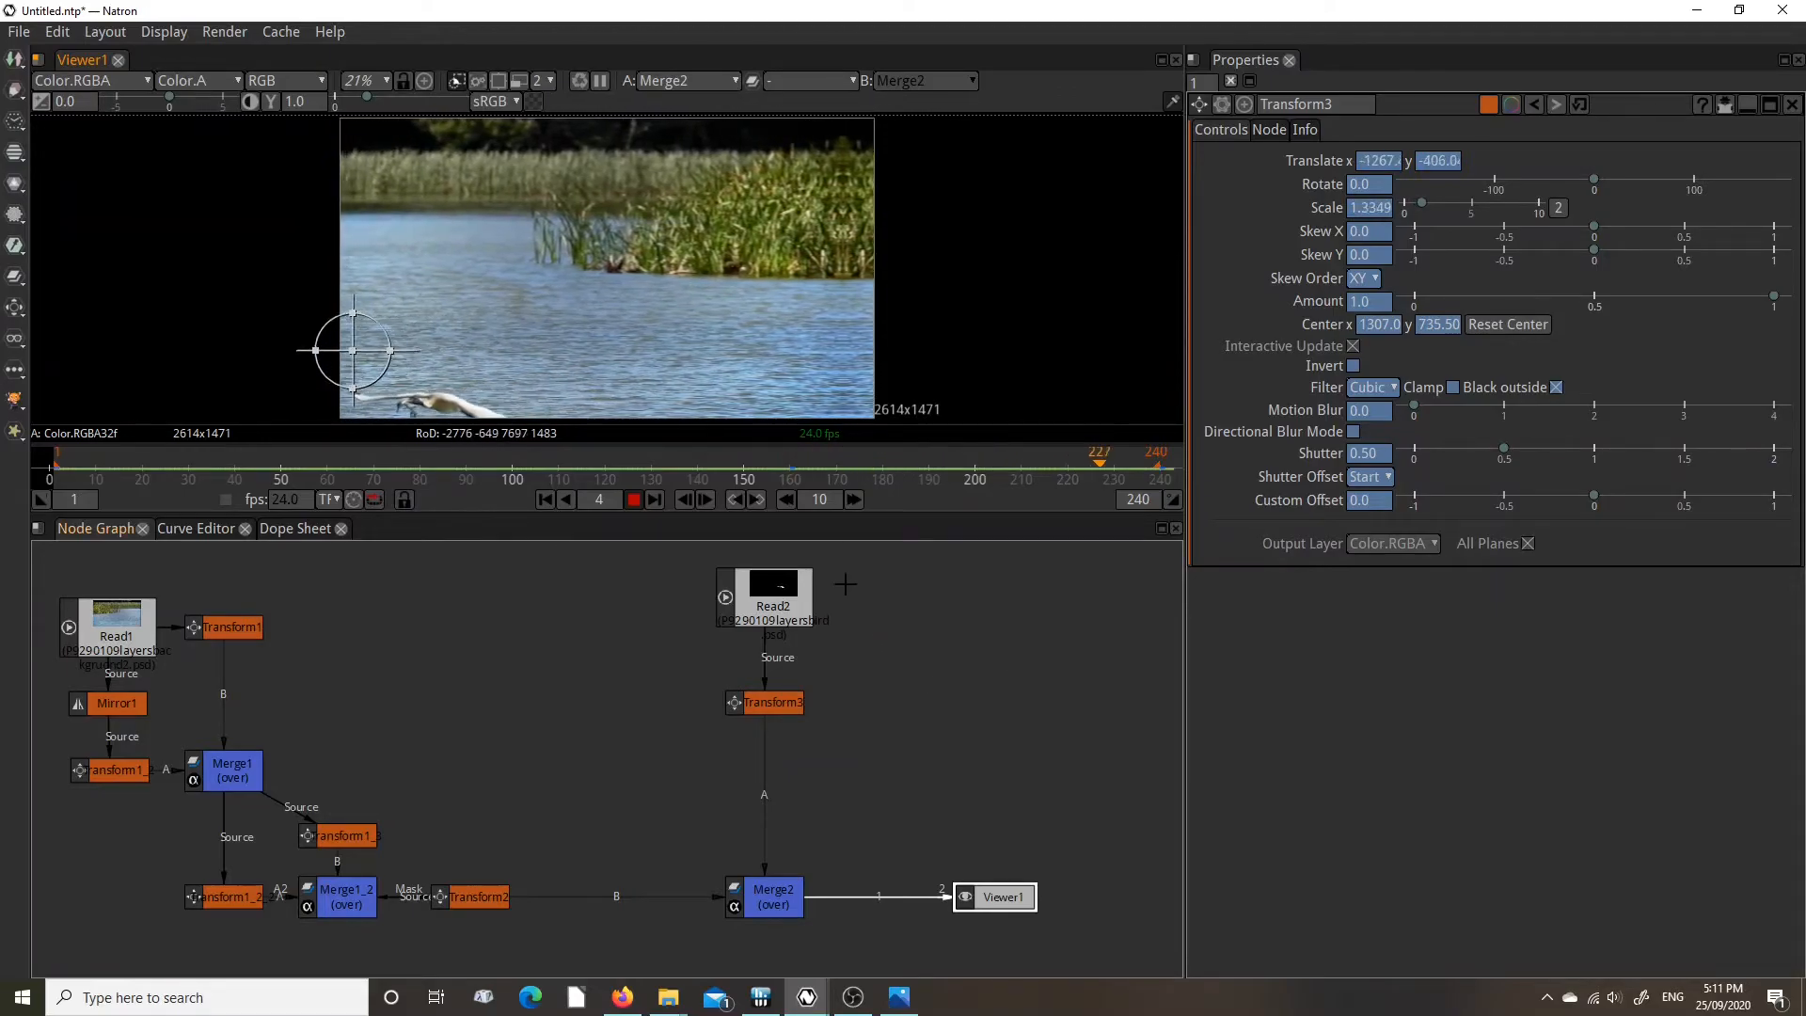
{"action": "left_click", "coordinate": [634, 500]}
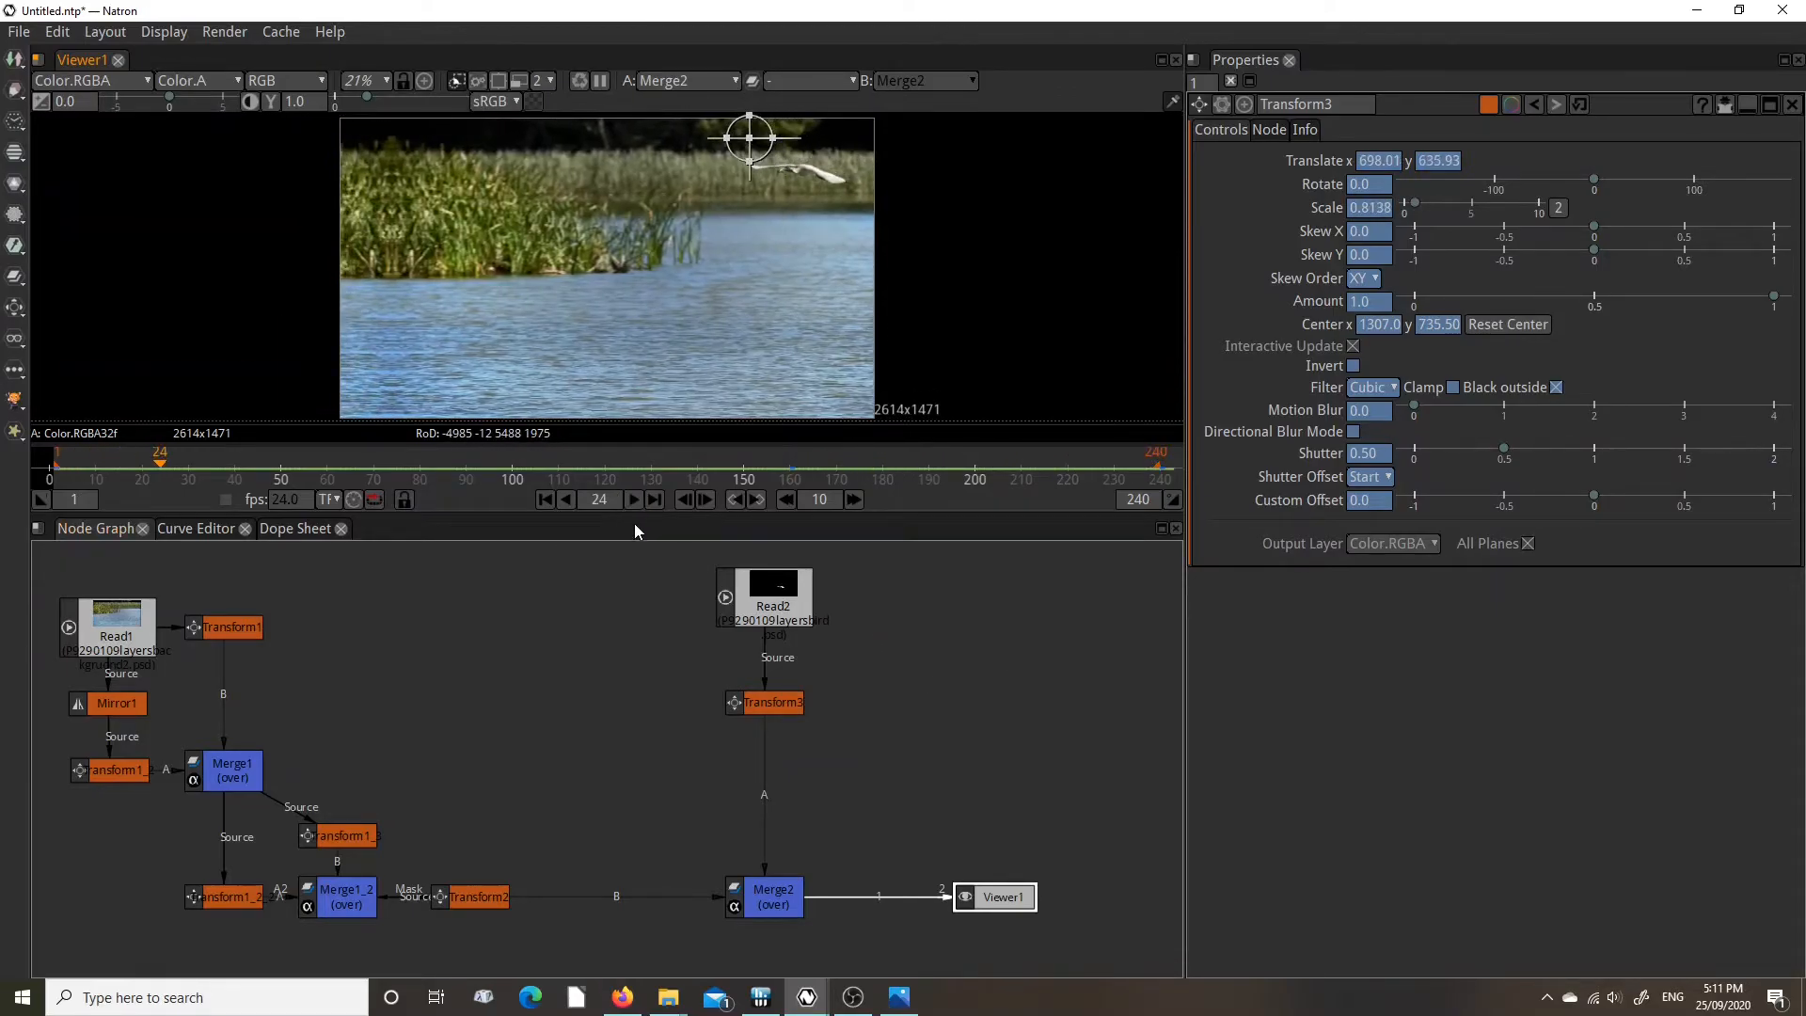
Inspect the Transform2 and Transform3 parameters at frame 24, ending with Transform3 selected.
{"action": "left_click", "coordinate": [774, 702]}
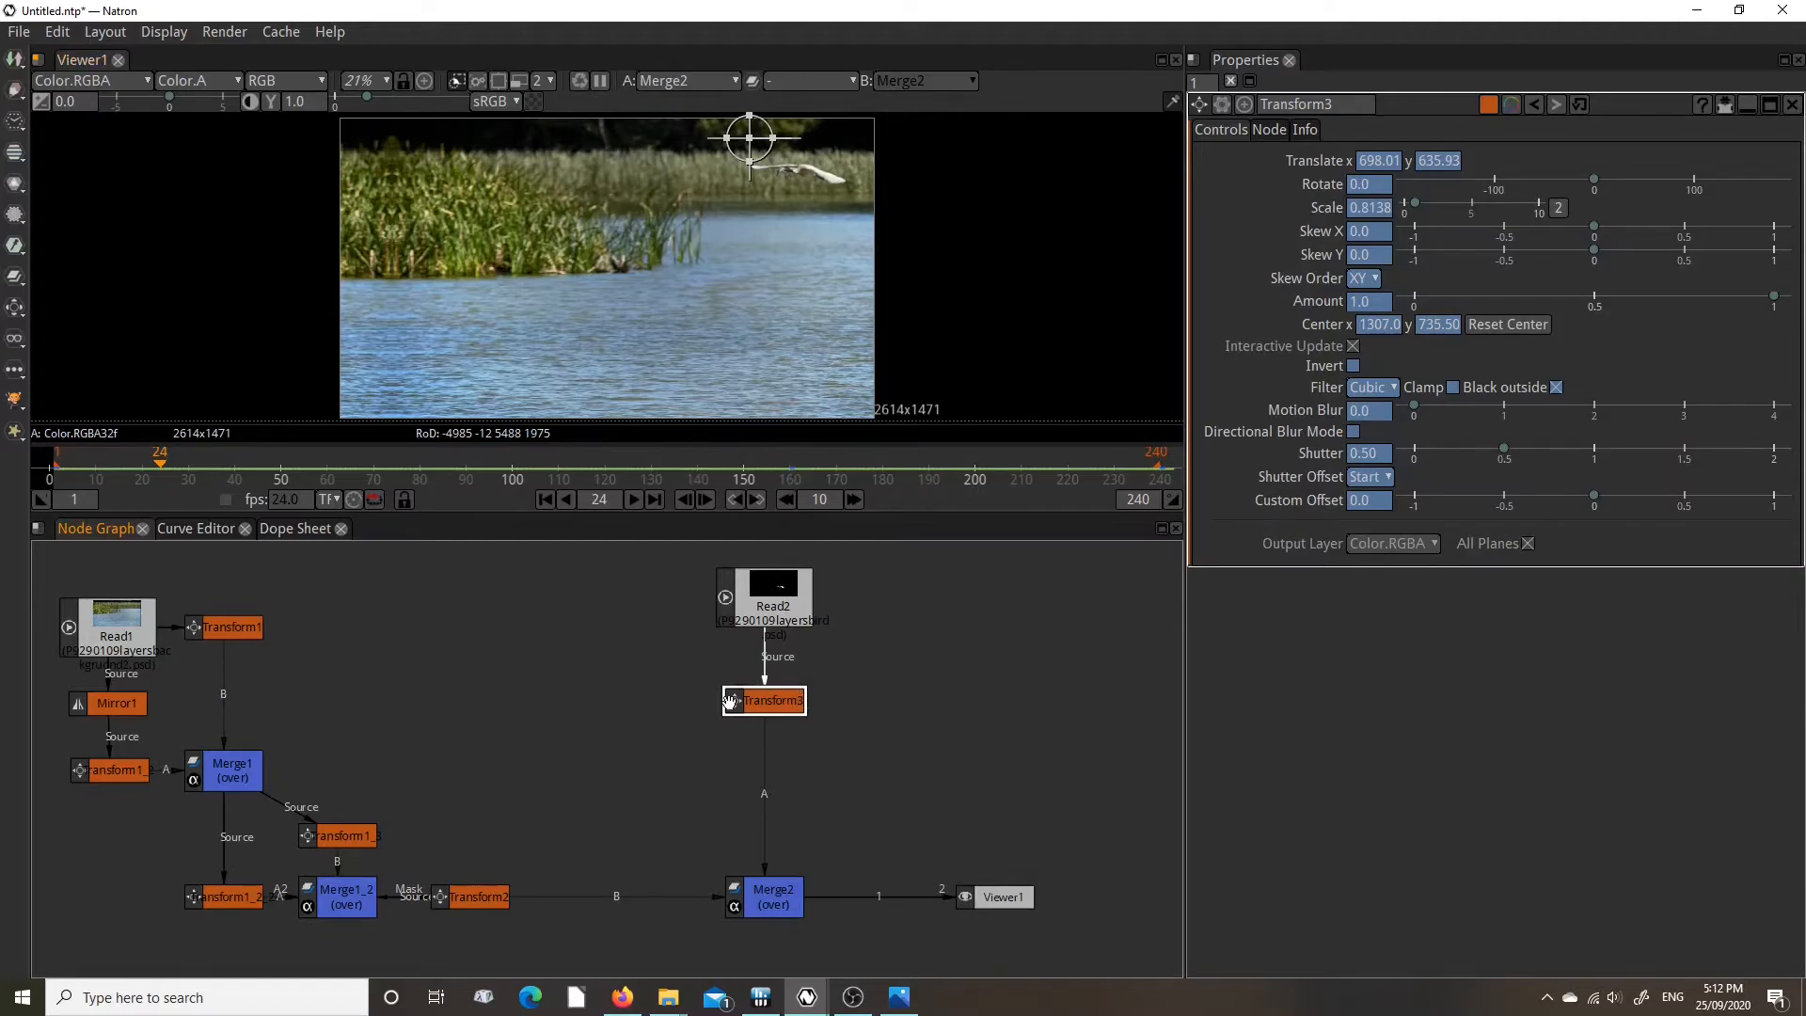
{"action": "left_click", "coordinate": [477, 901]}
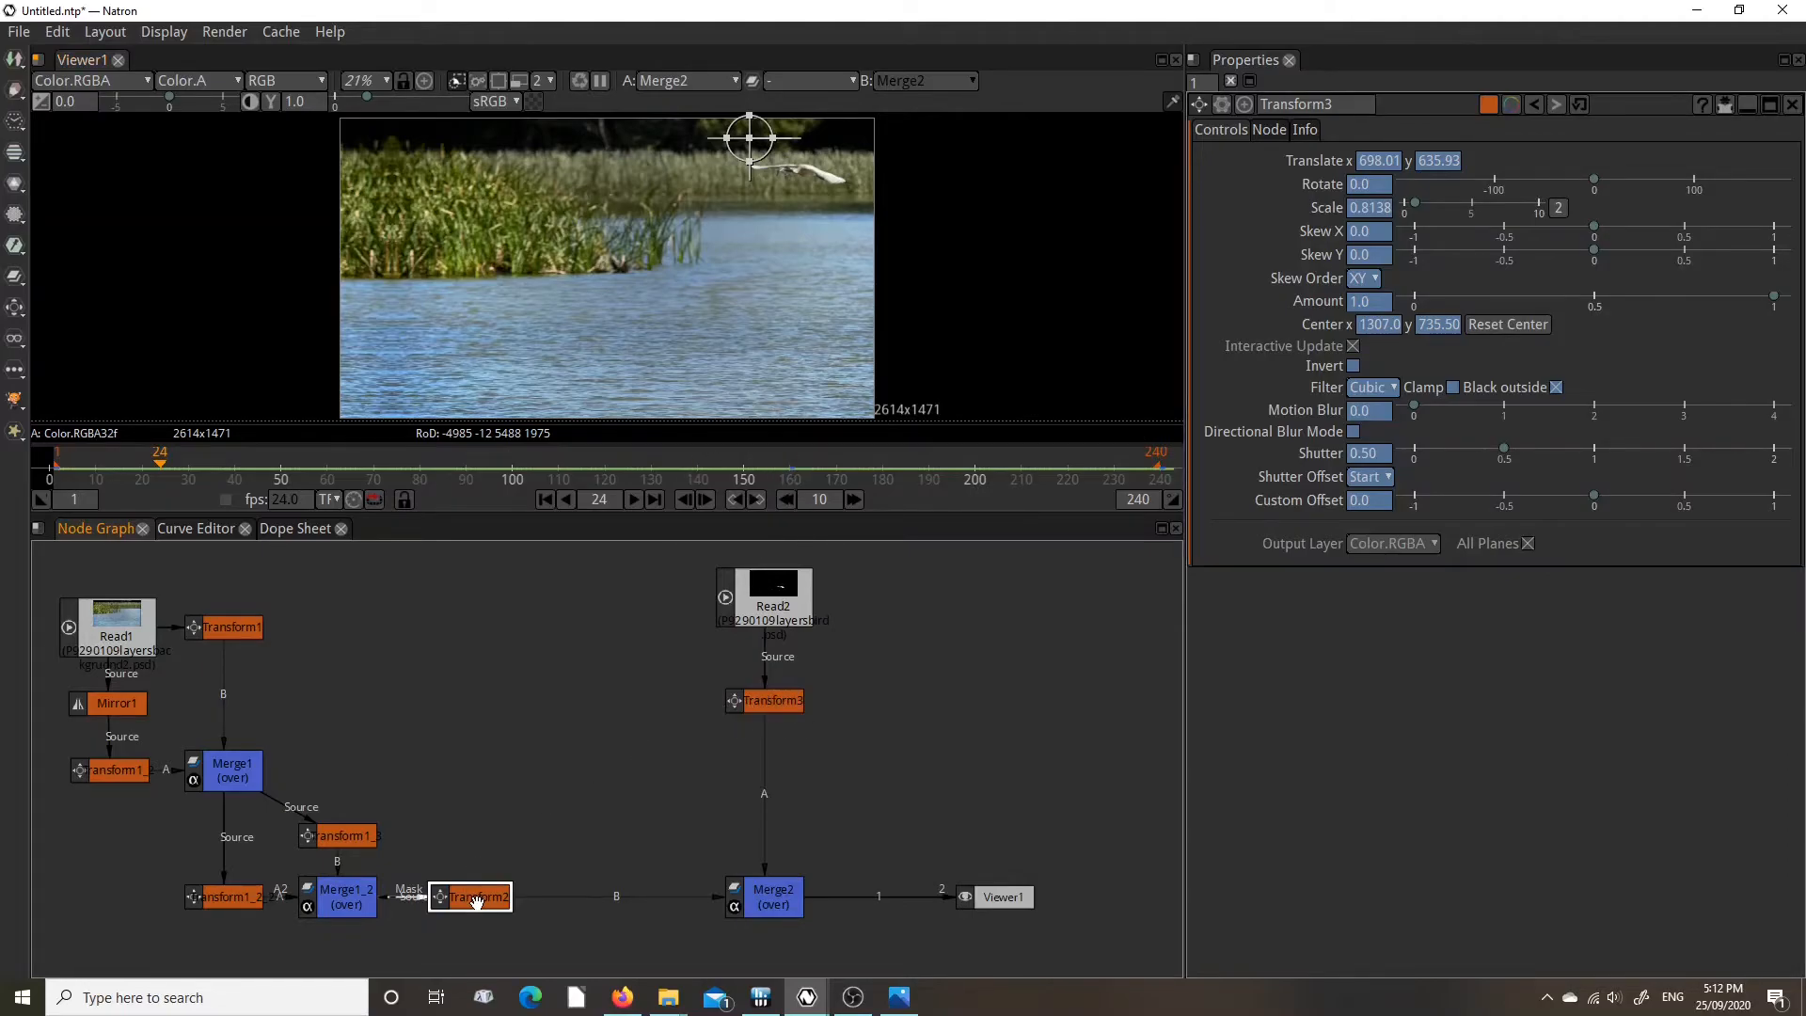
{"action": "double_click", "coordinate": [480, 896]}
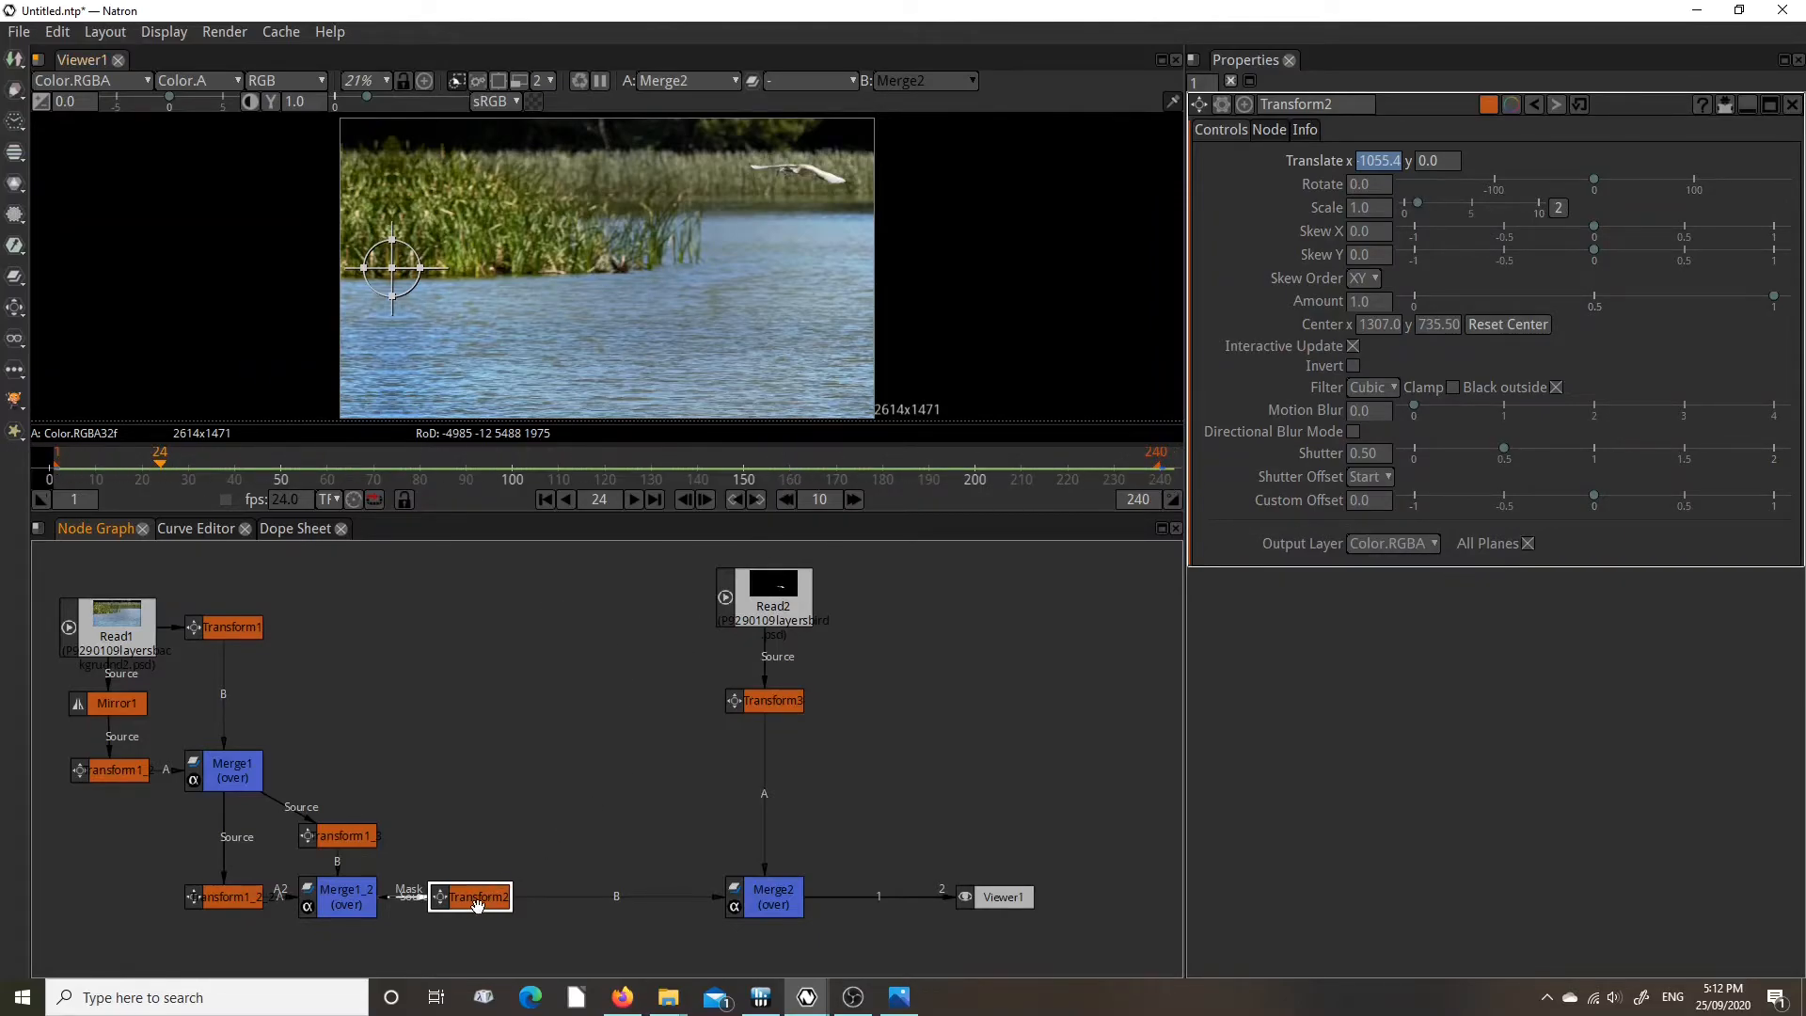
{"action": "left_click", "coordinate": [779, 702]}
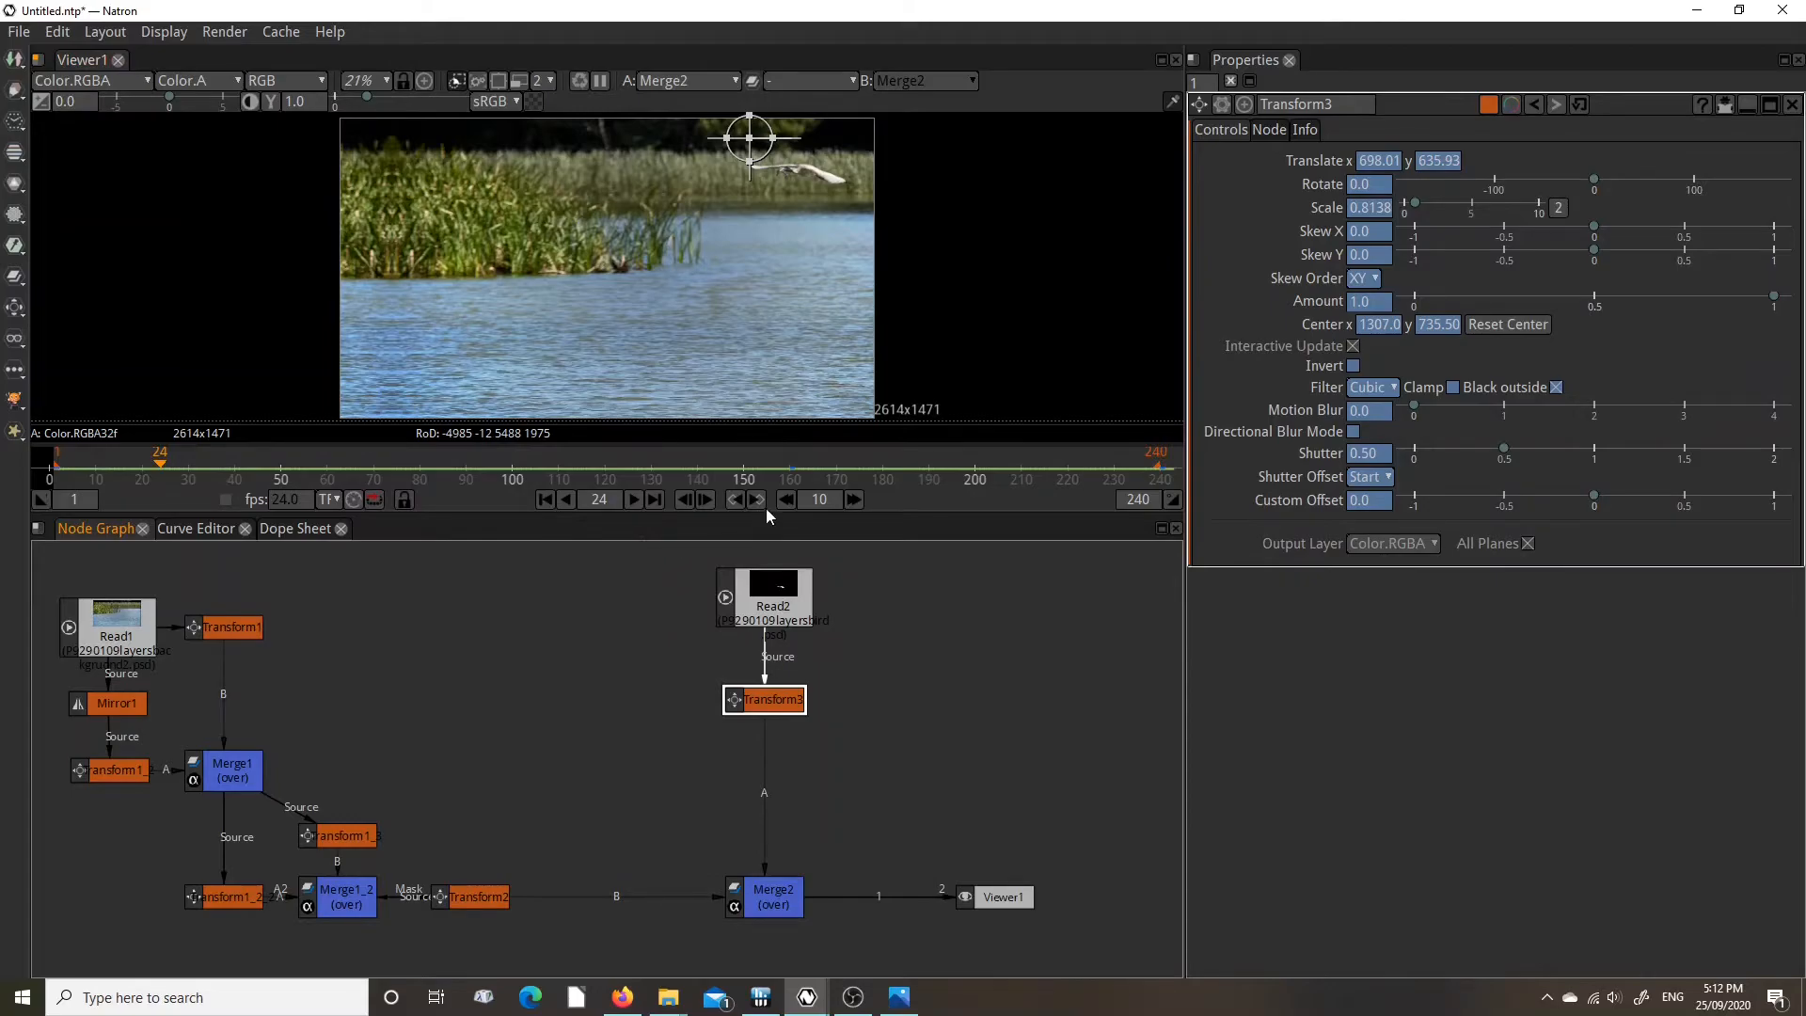
Step forward and back through the Transform3 keyframes at frames 1, 160 and 240, ending on frame 1.
{"action": "left_click", "coordinate": [544, 500]}
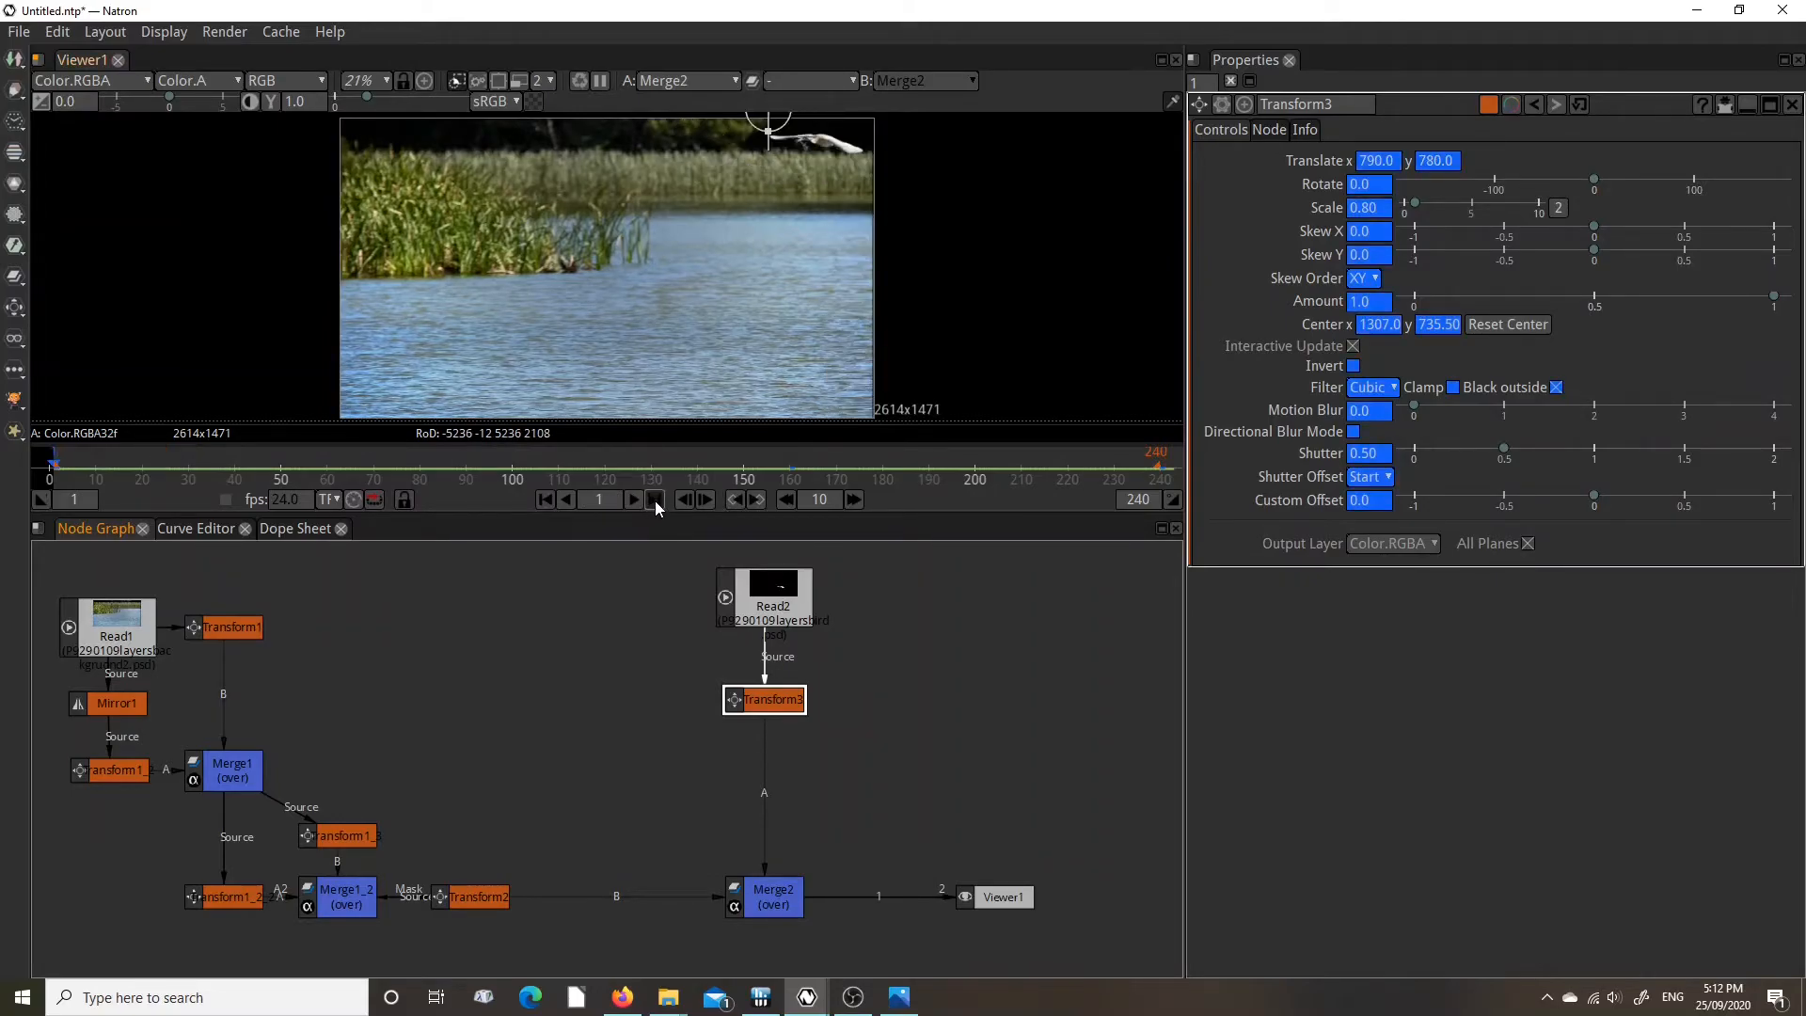
{"action": "left_click", "coordinate": [655, 500]}
{"action": "left_click", "coordinate": [546, 499]}
{"action": "left_click", "coordinate": [760, 499]}
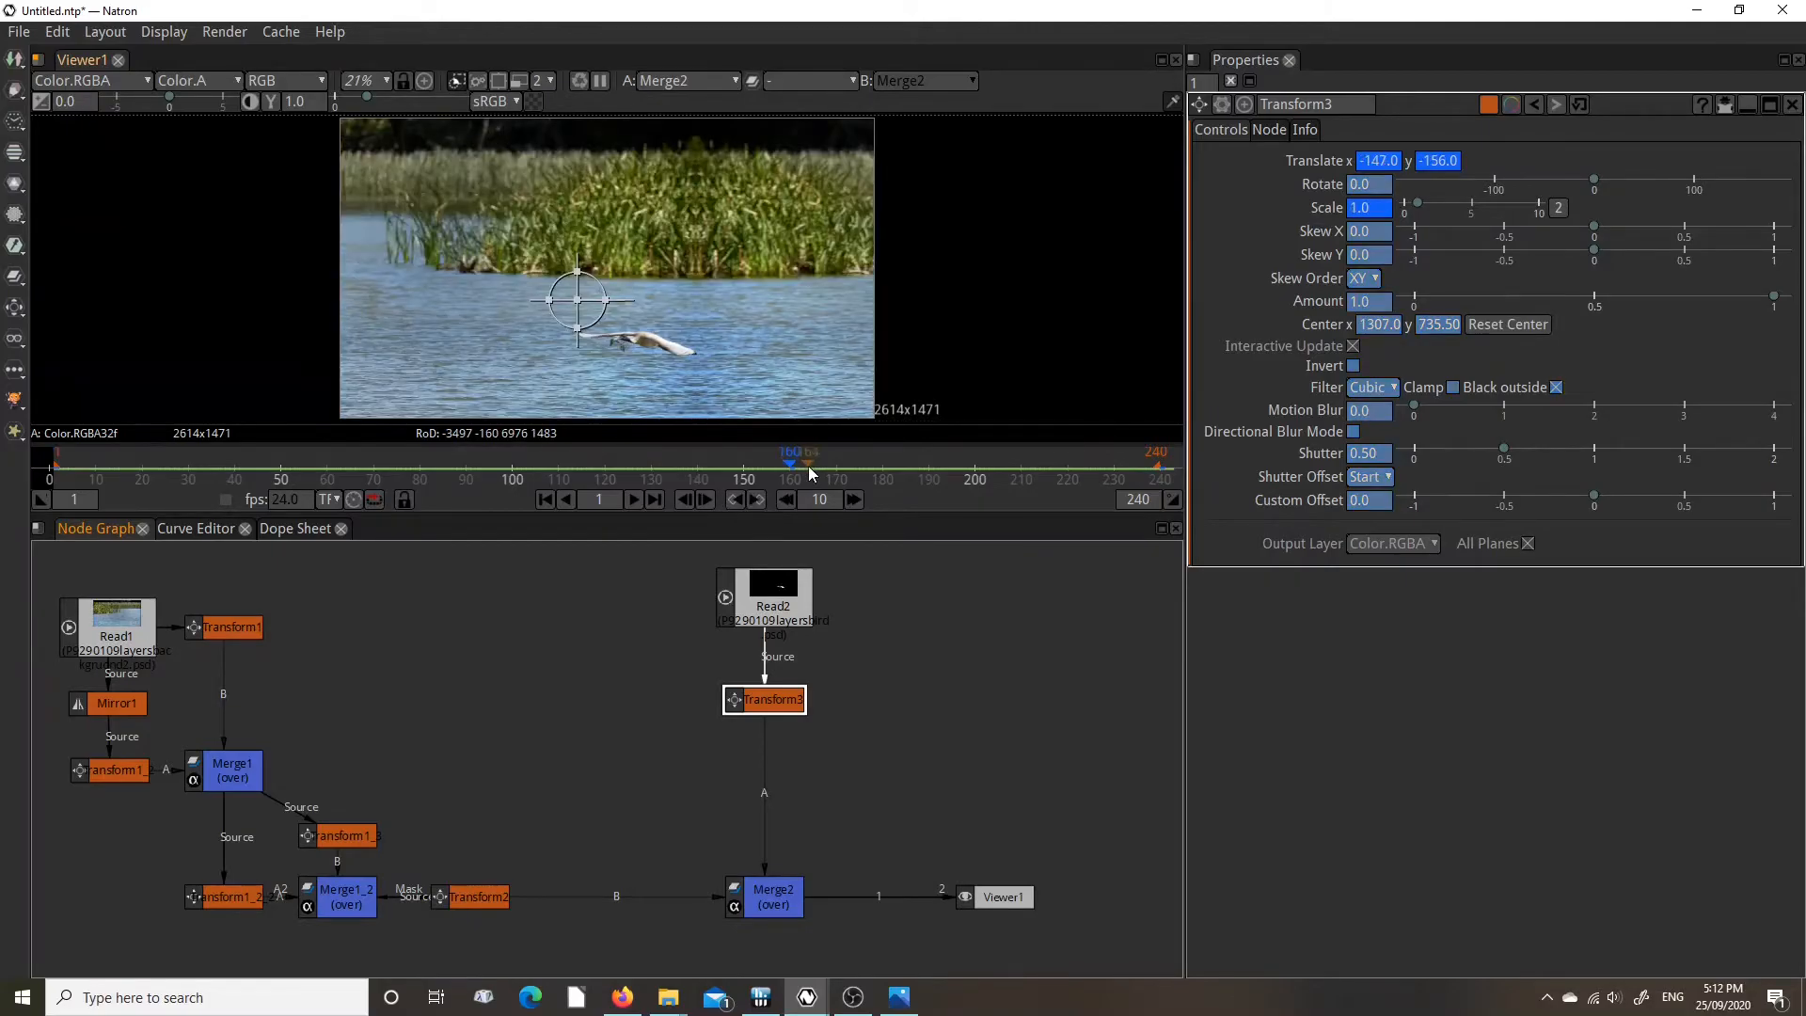
{"action": "left_click", "coordinate": [755, 499]}
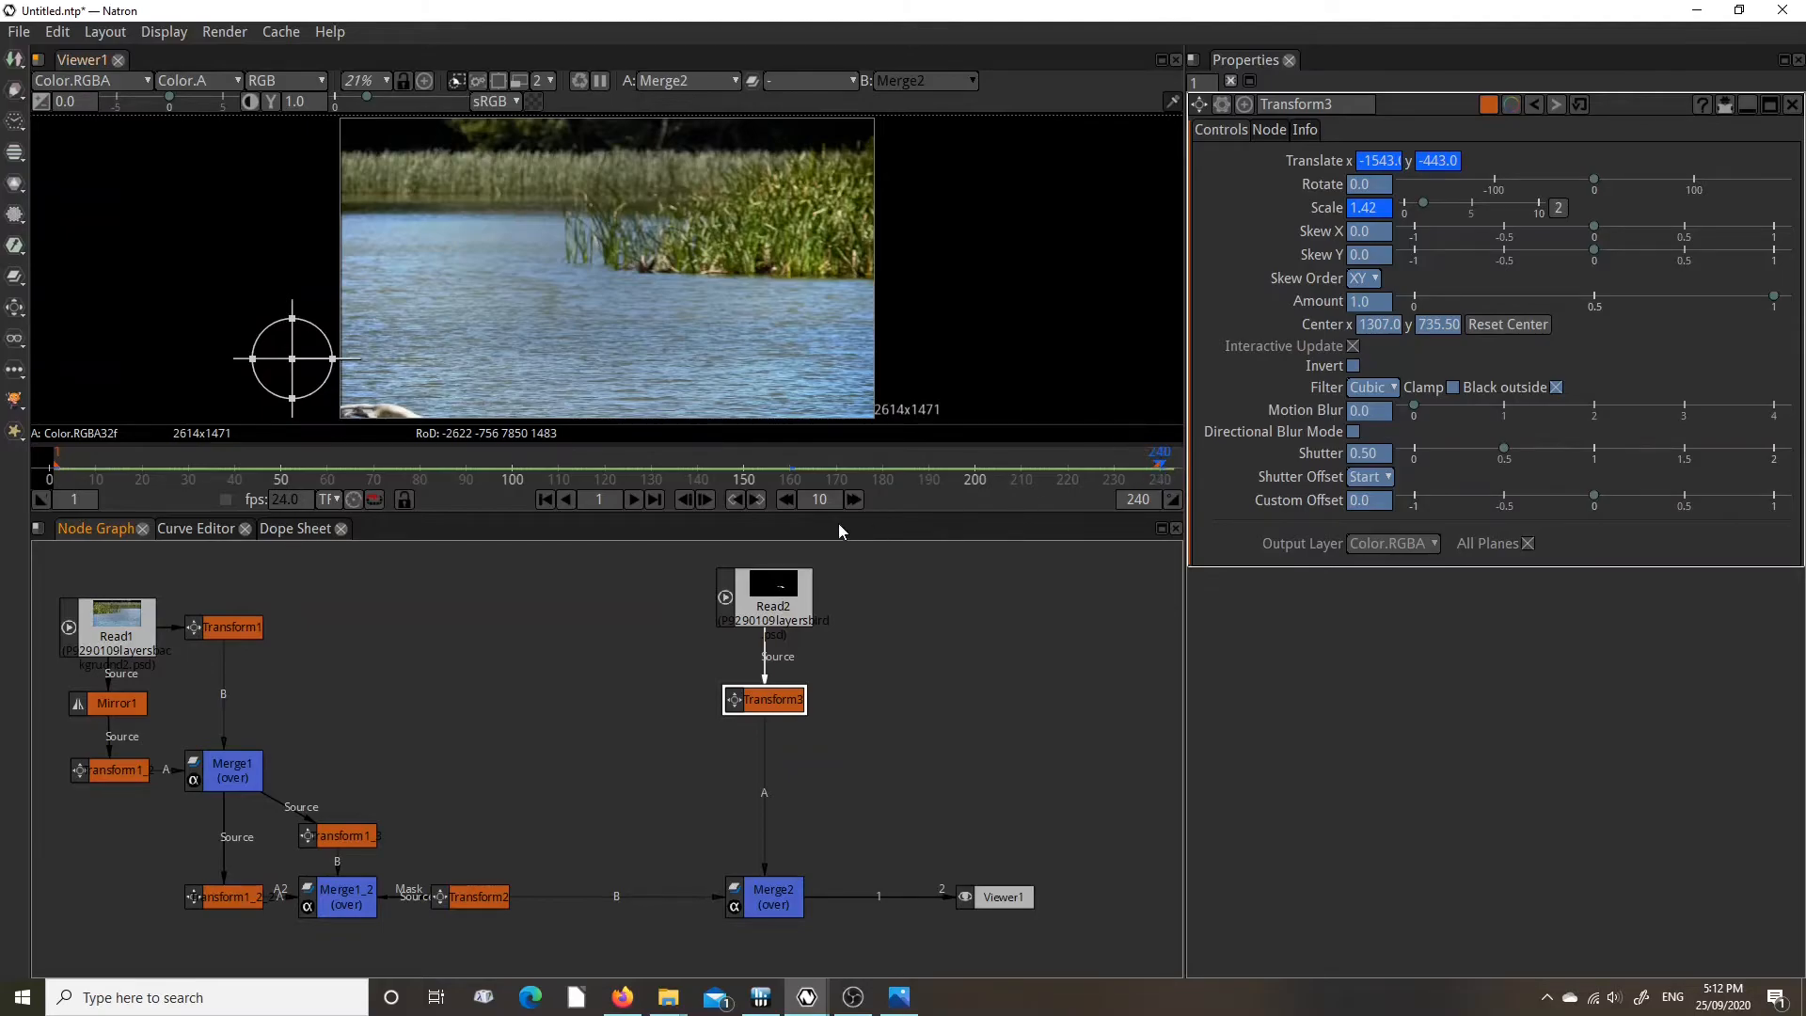
{"action": "left_click", "coordinate": [736, 499]}
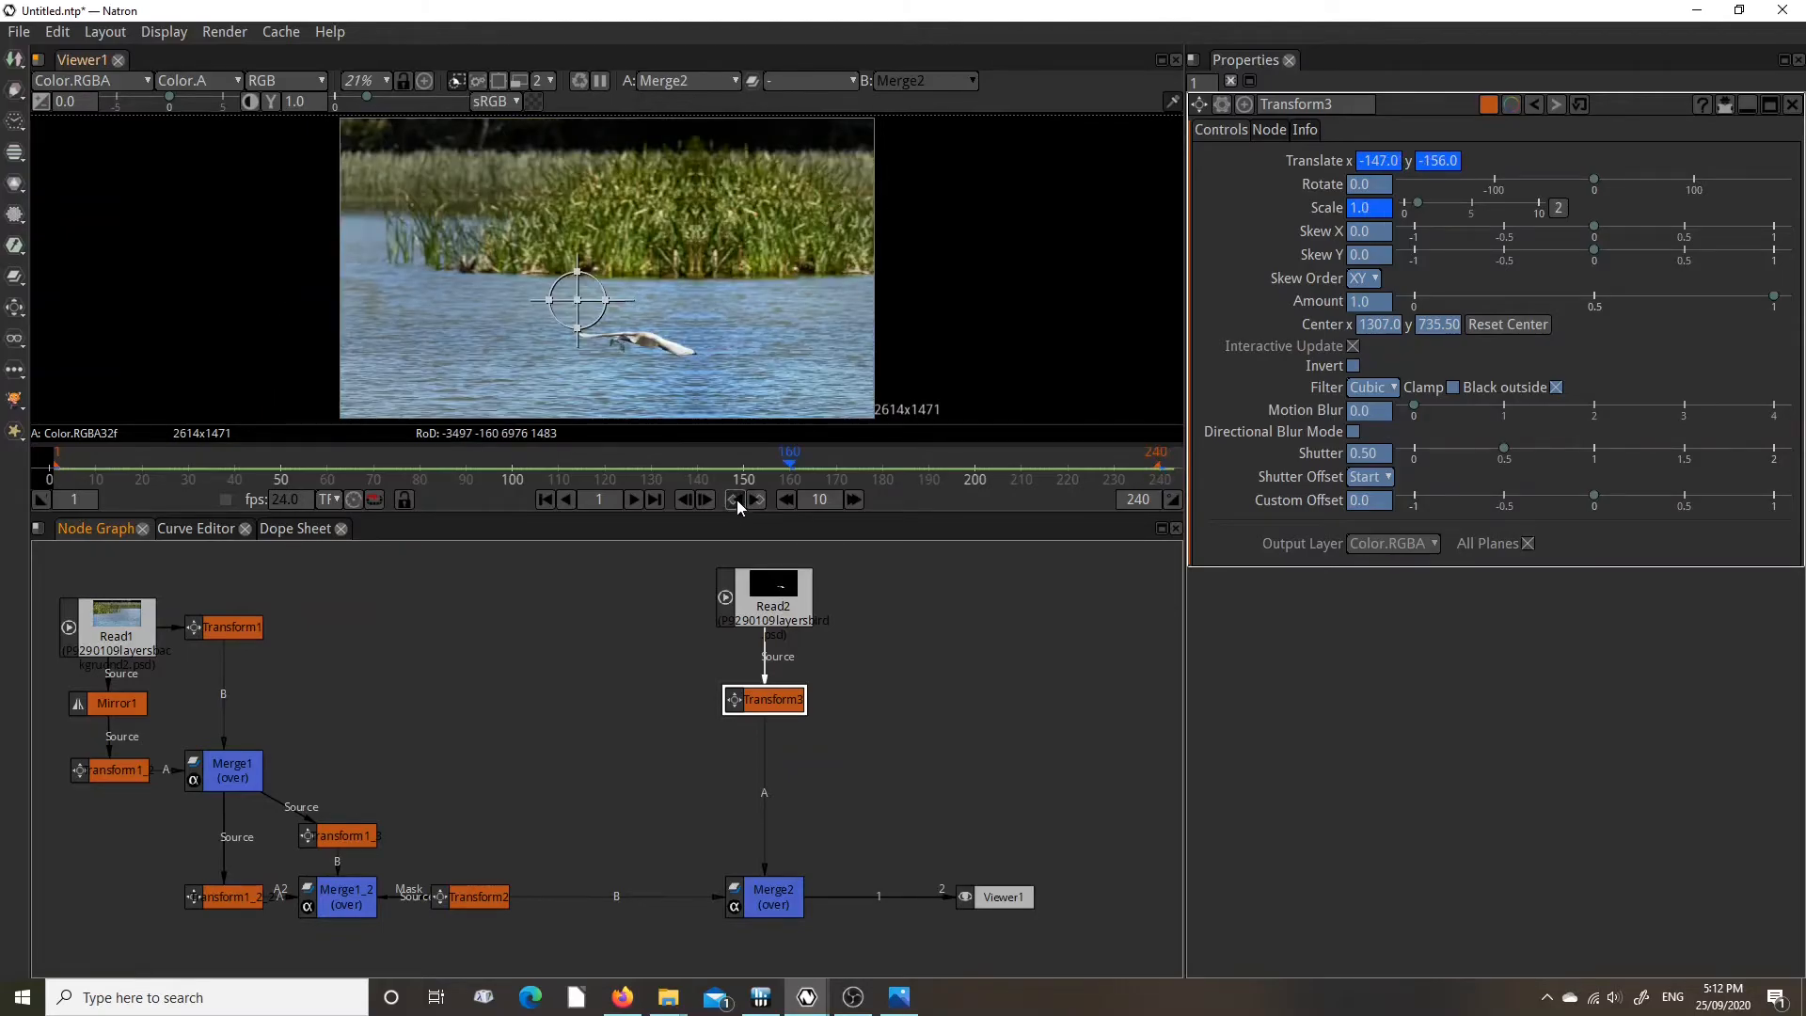
{"action": "left_click", "coordinate": [735, 498]}
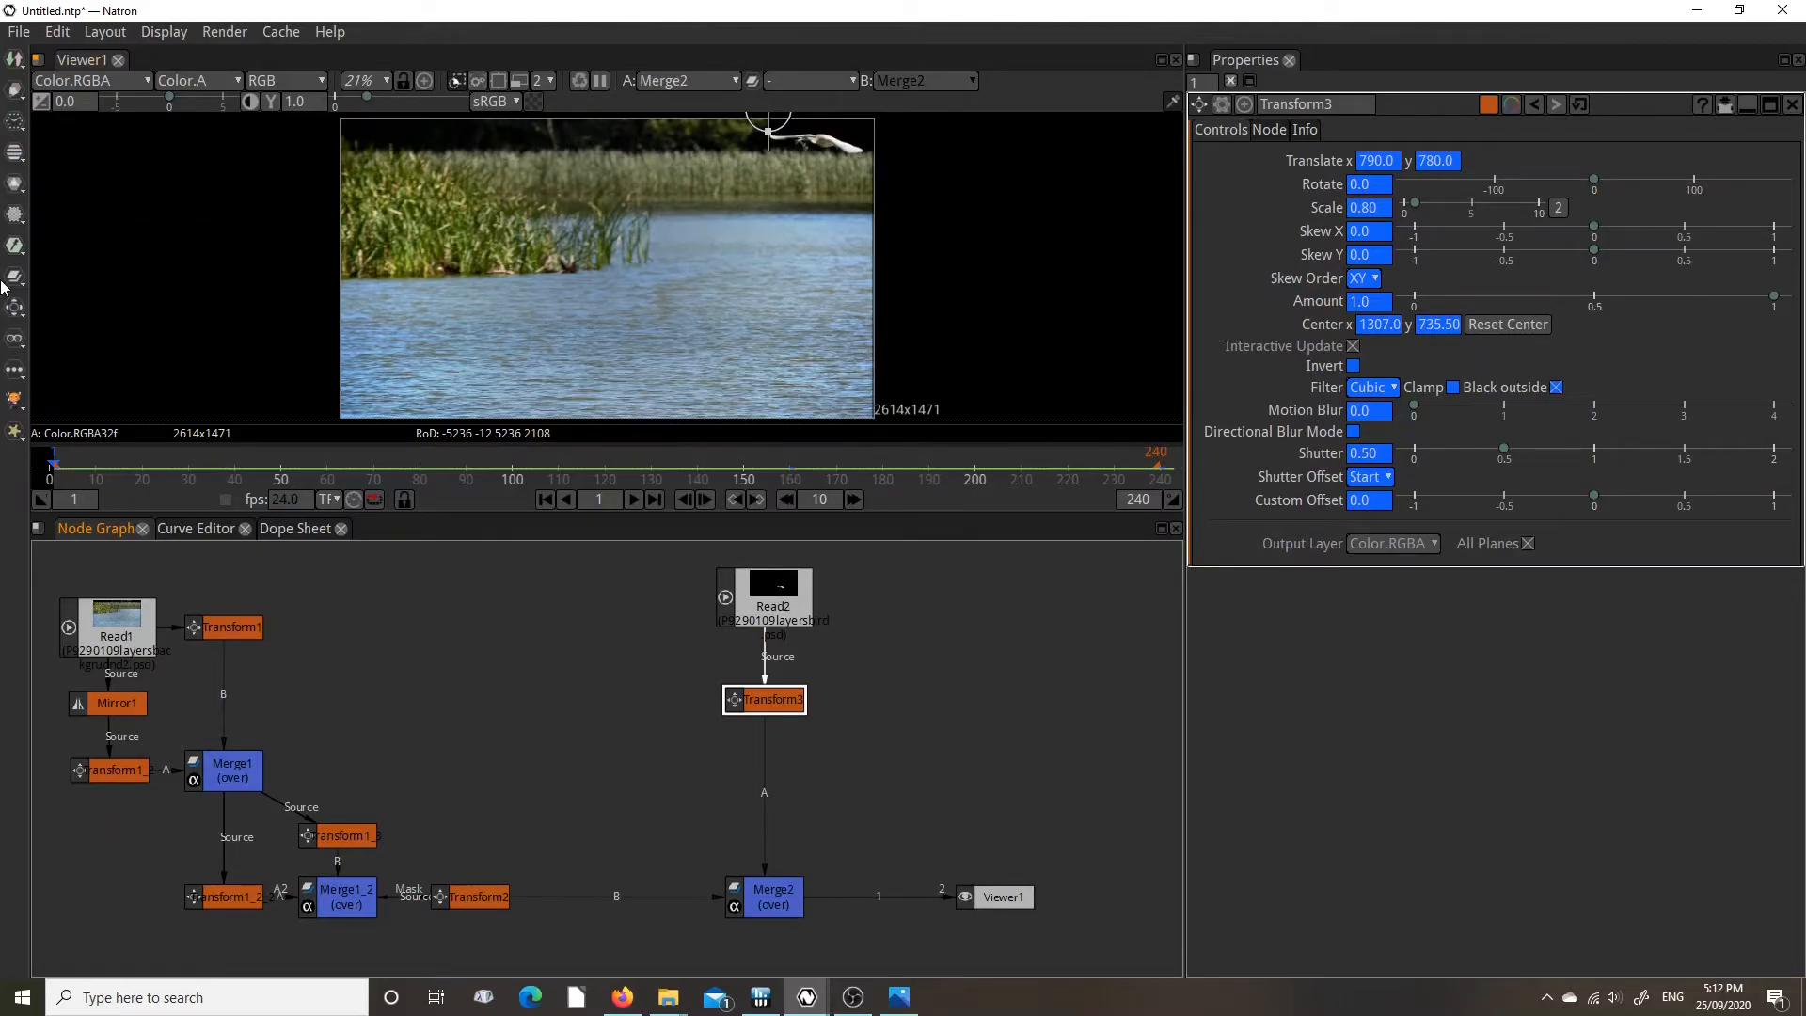
Start saving the project and browse to the E:/Natron/Bird folder as its location.
{"action": "left_click", "coordinate": [18, 34]}
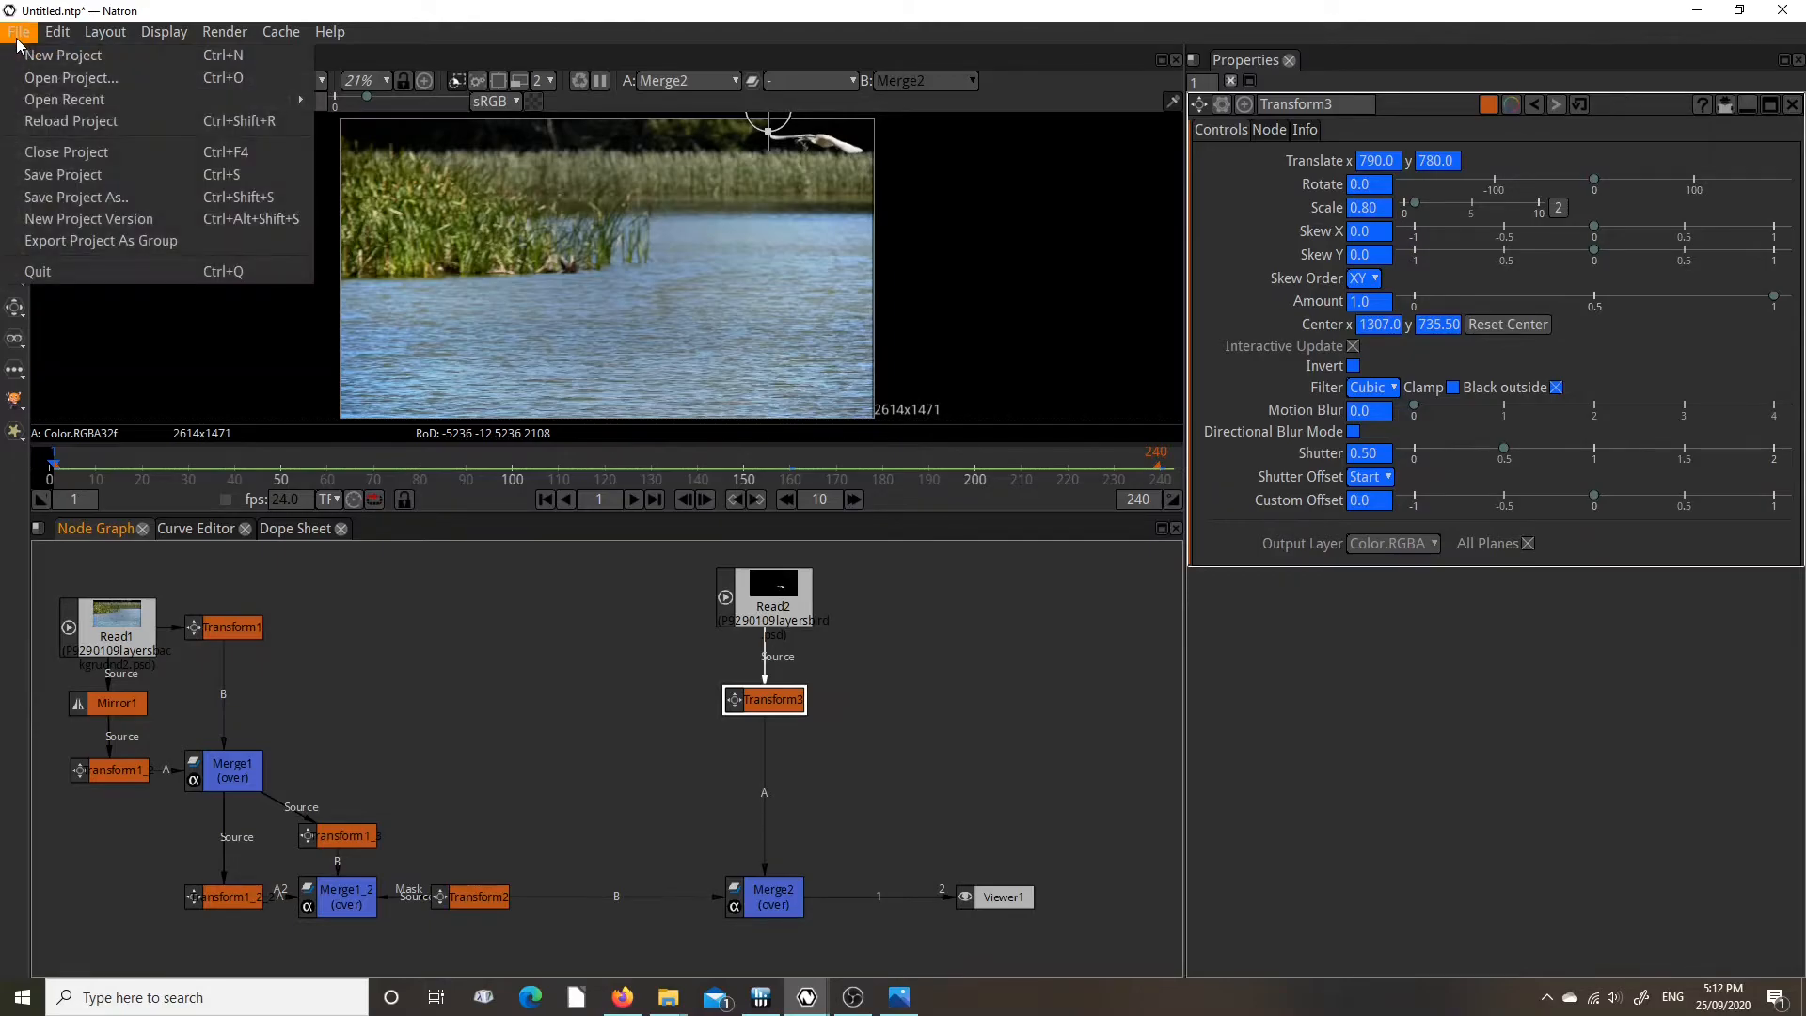
{"action": "left_click", "coordinate": [109, 175]}
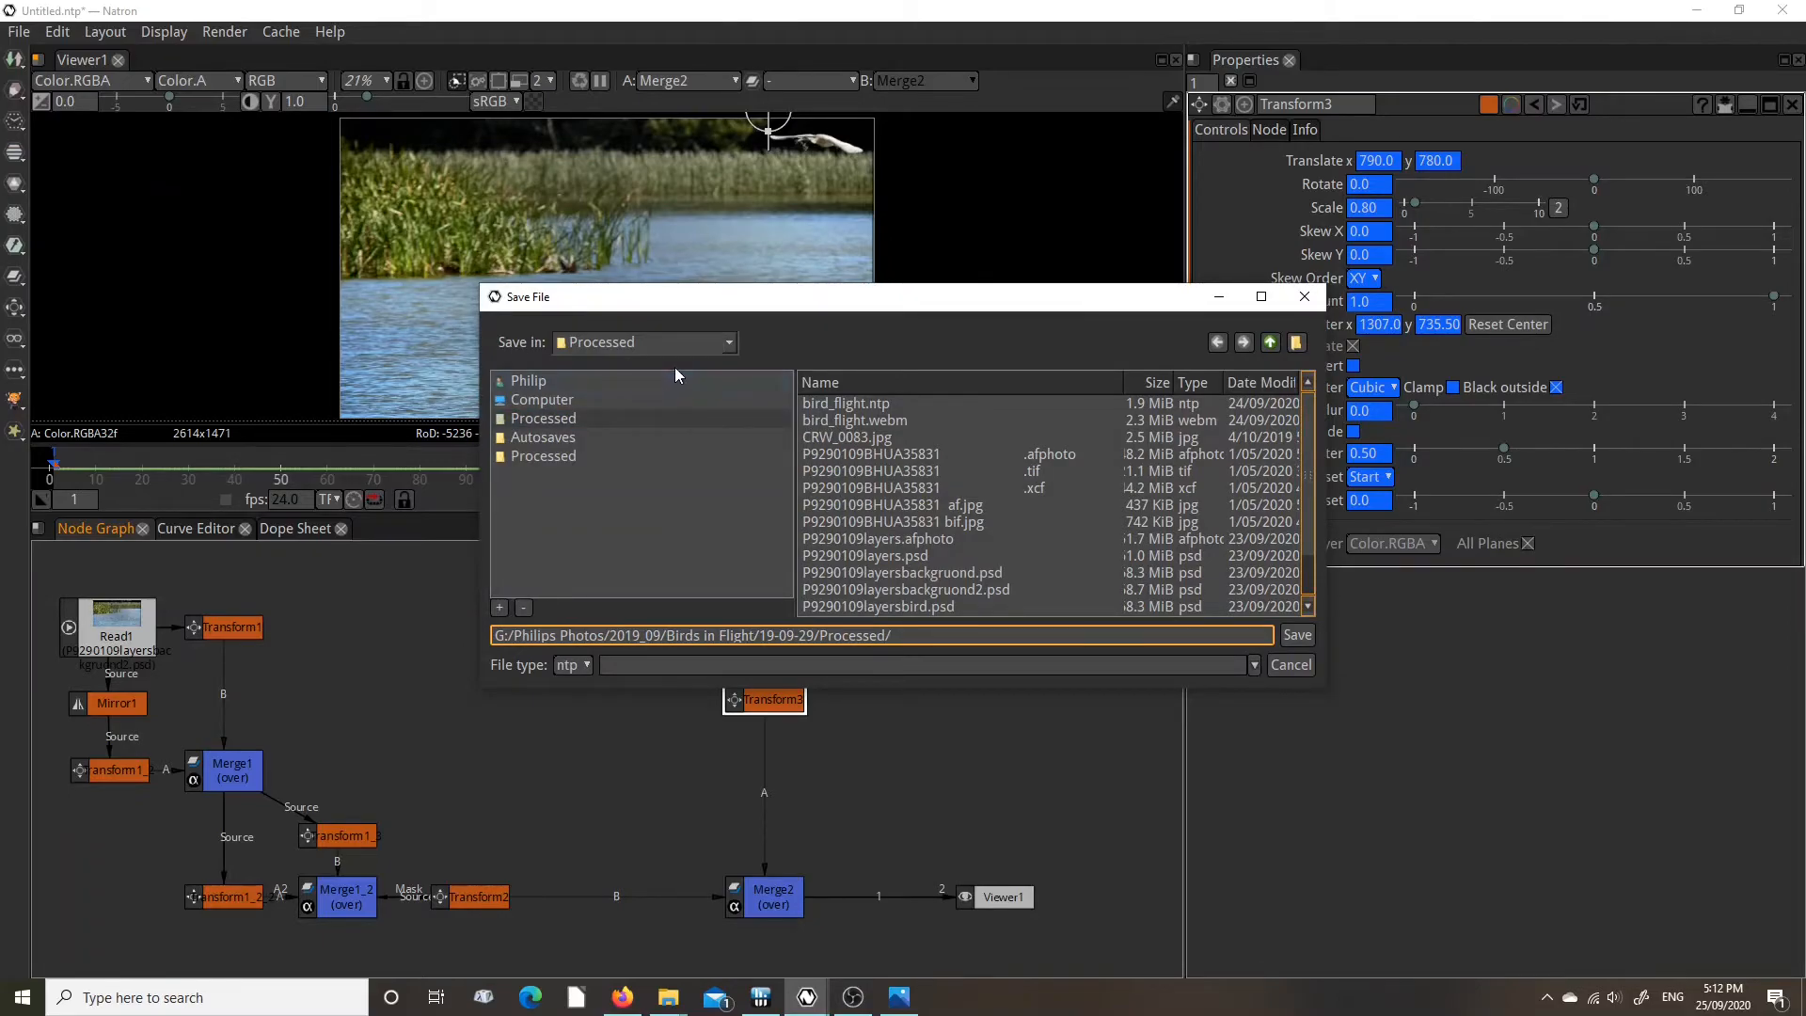
{"action": "left_click", "coordinate": [728, 343]}
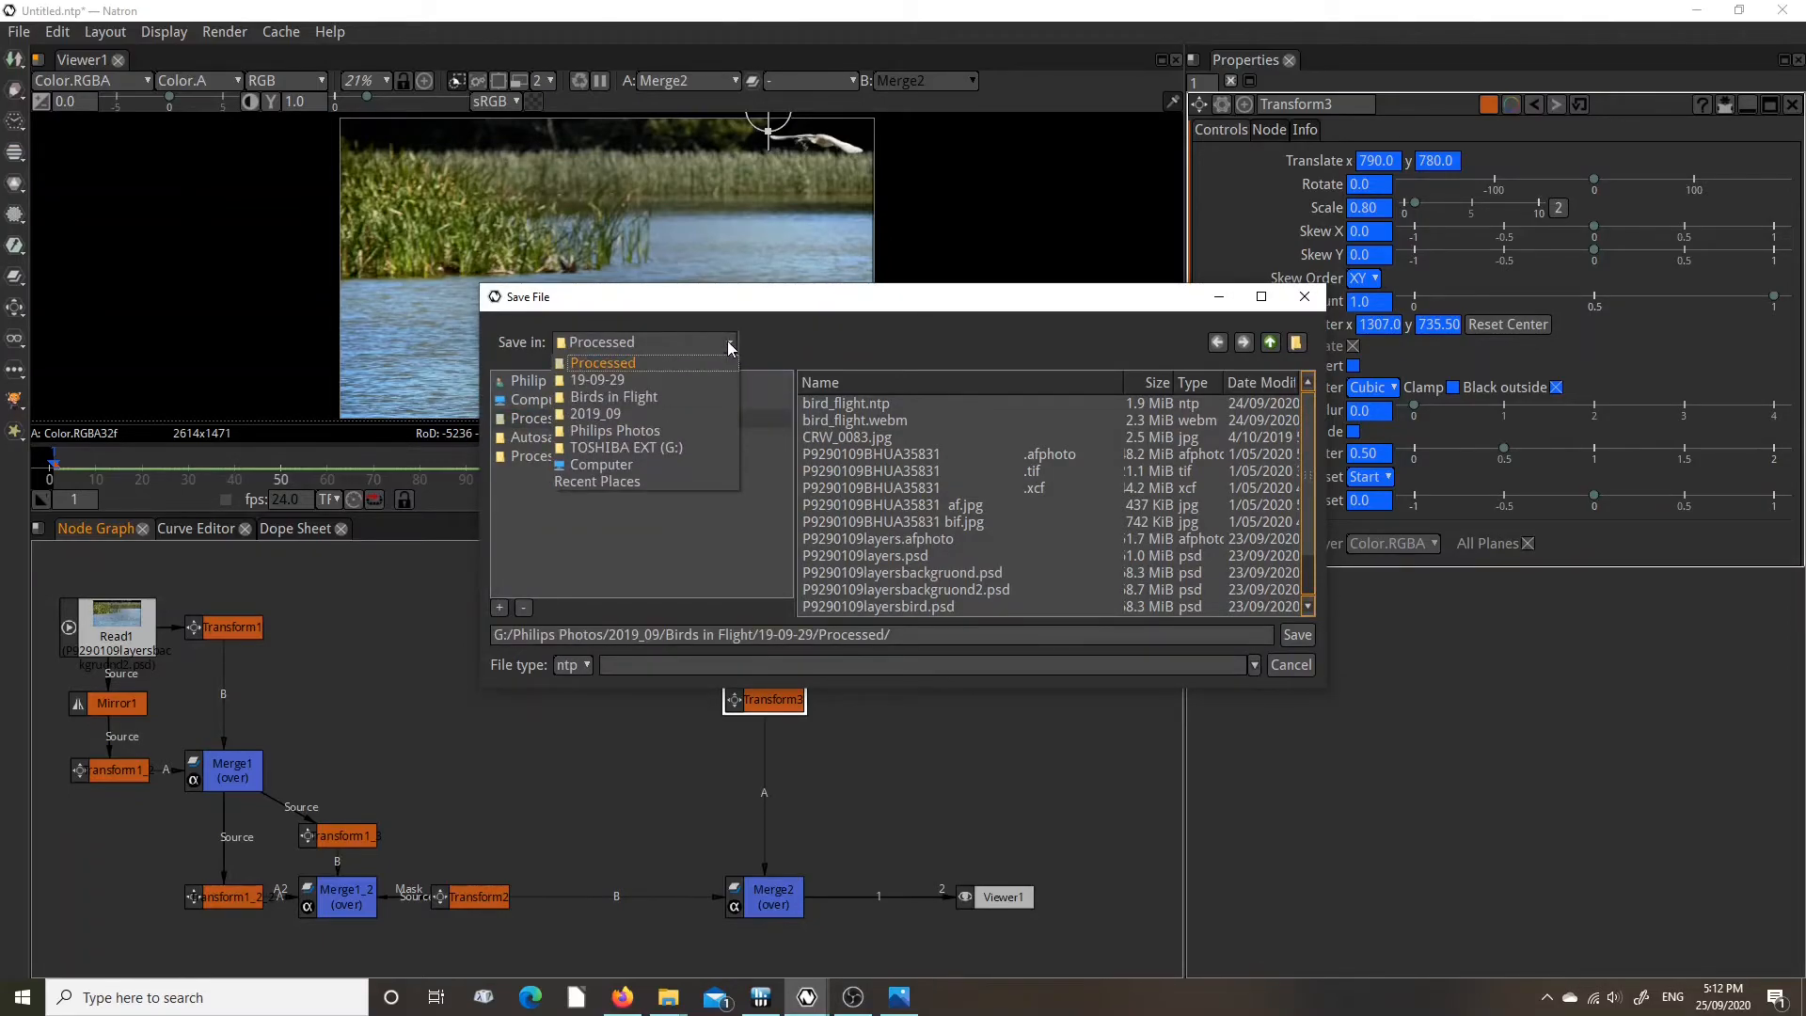
{"action": "left_click", "coordinate": [632, 466]}
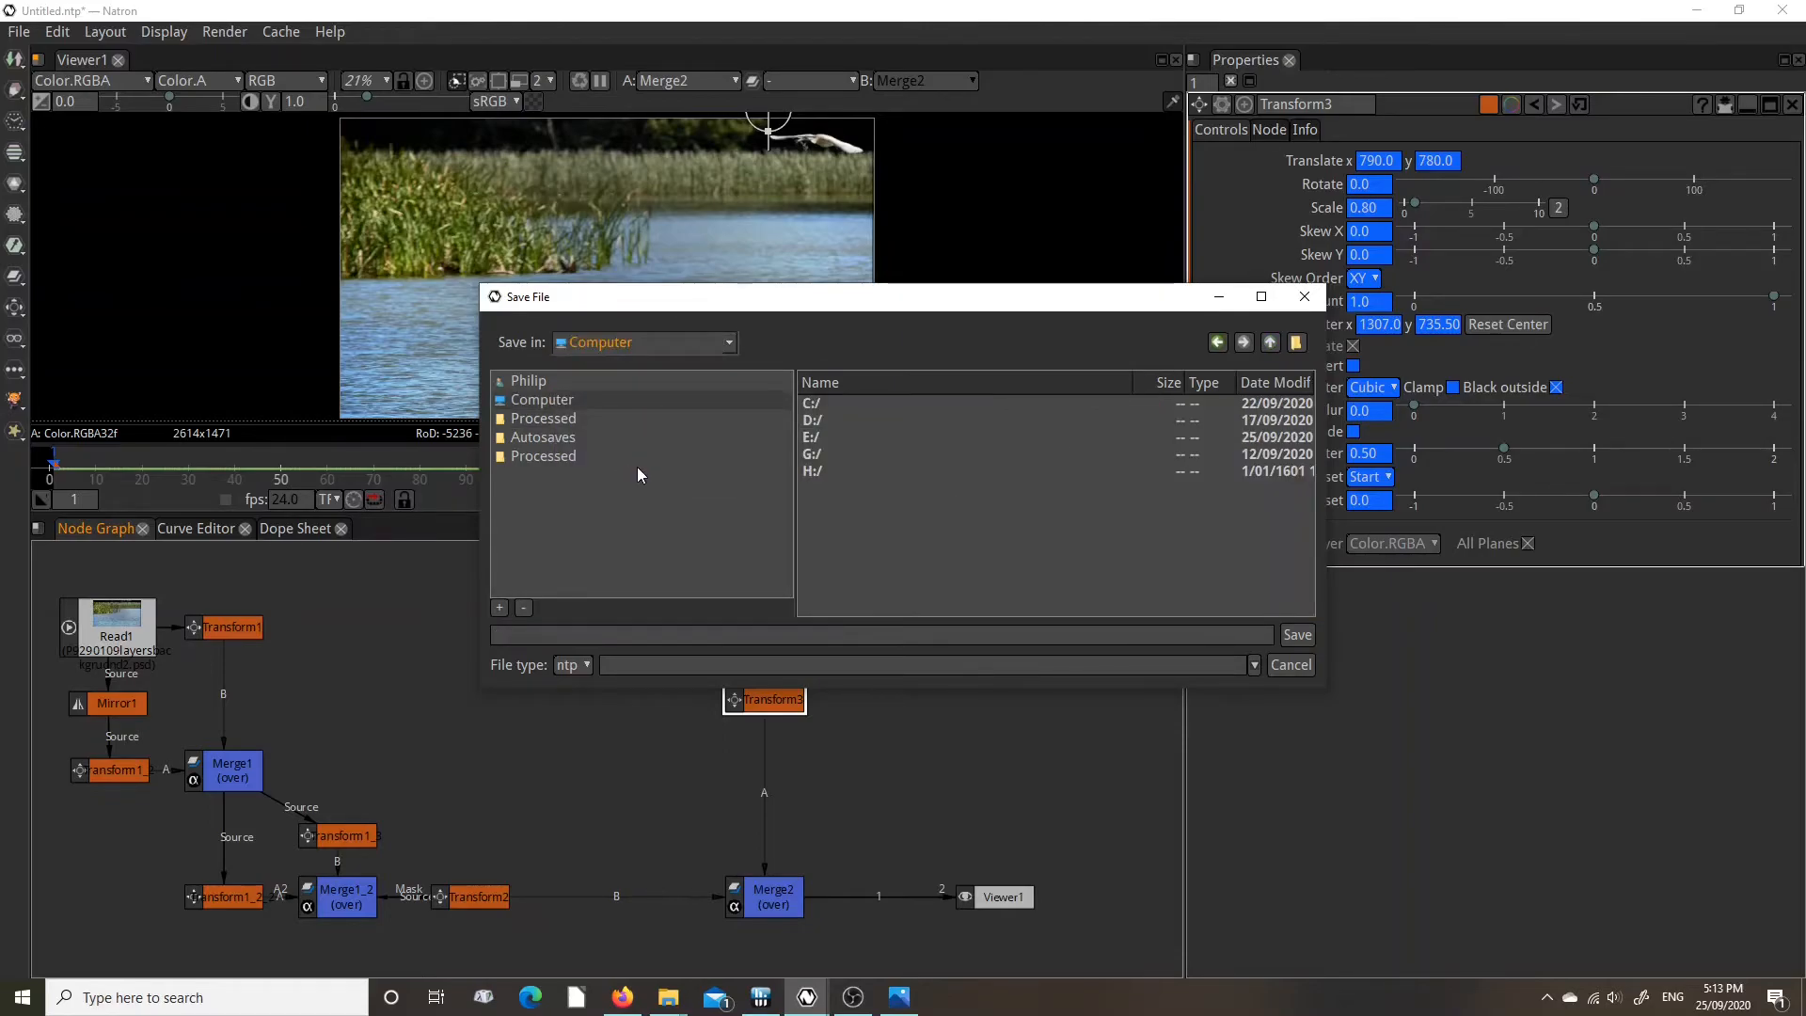
{"action": "double_click", "coordinate": [811, 438]}
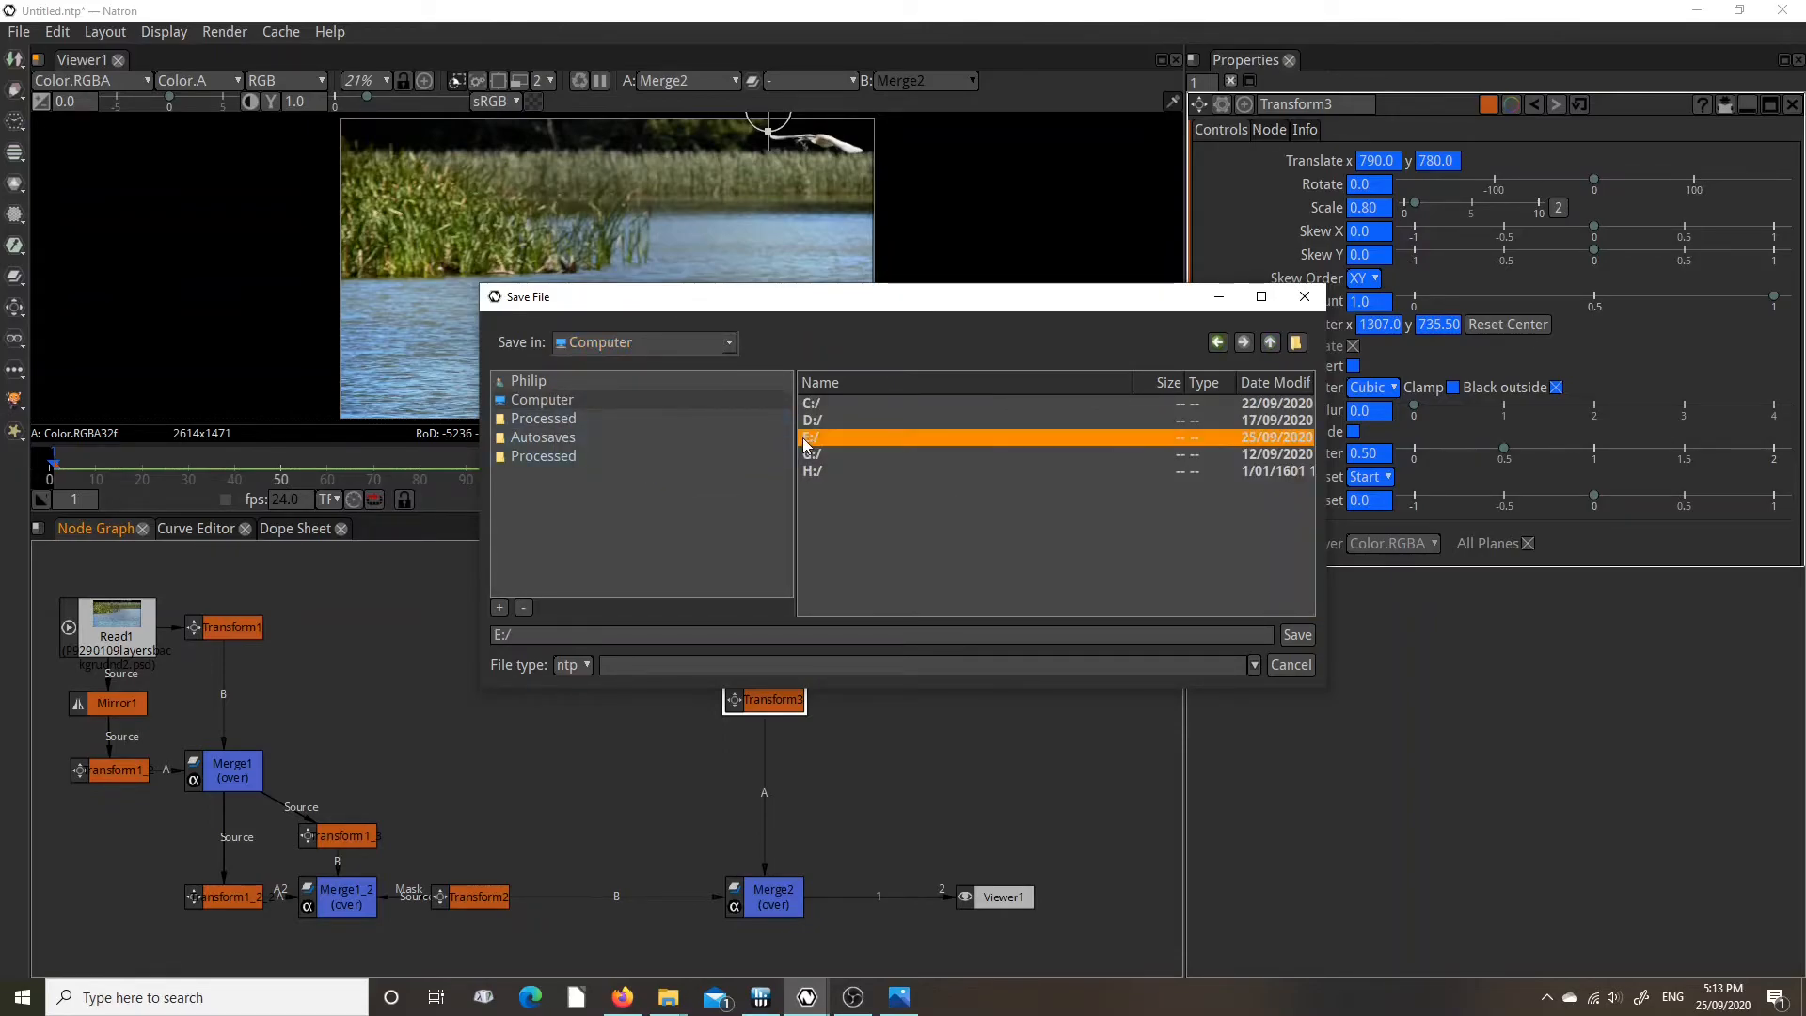
{"action": "double_click", "coordinate": [829, 404]}
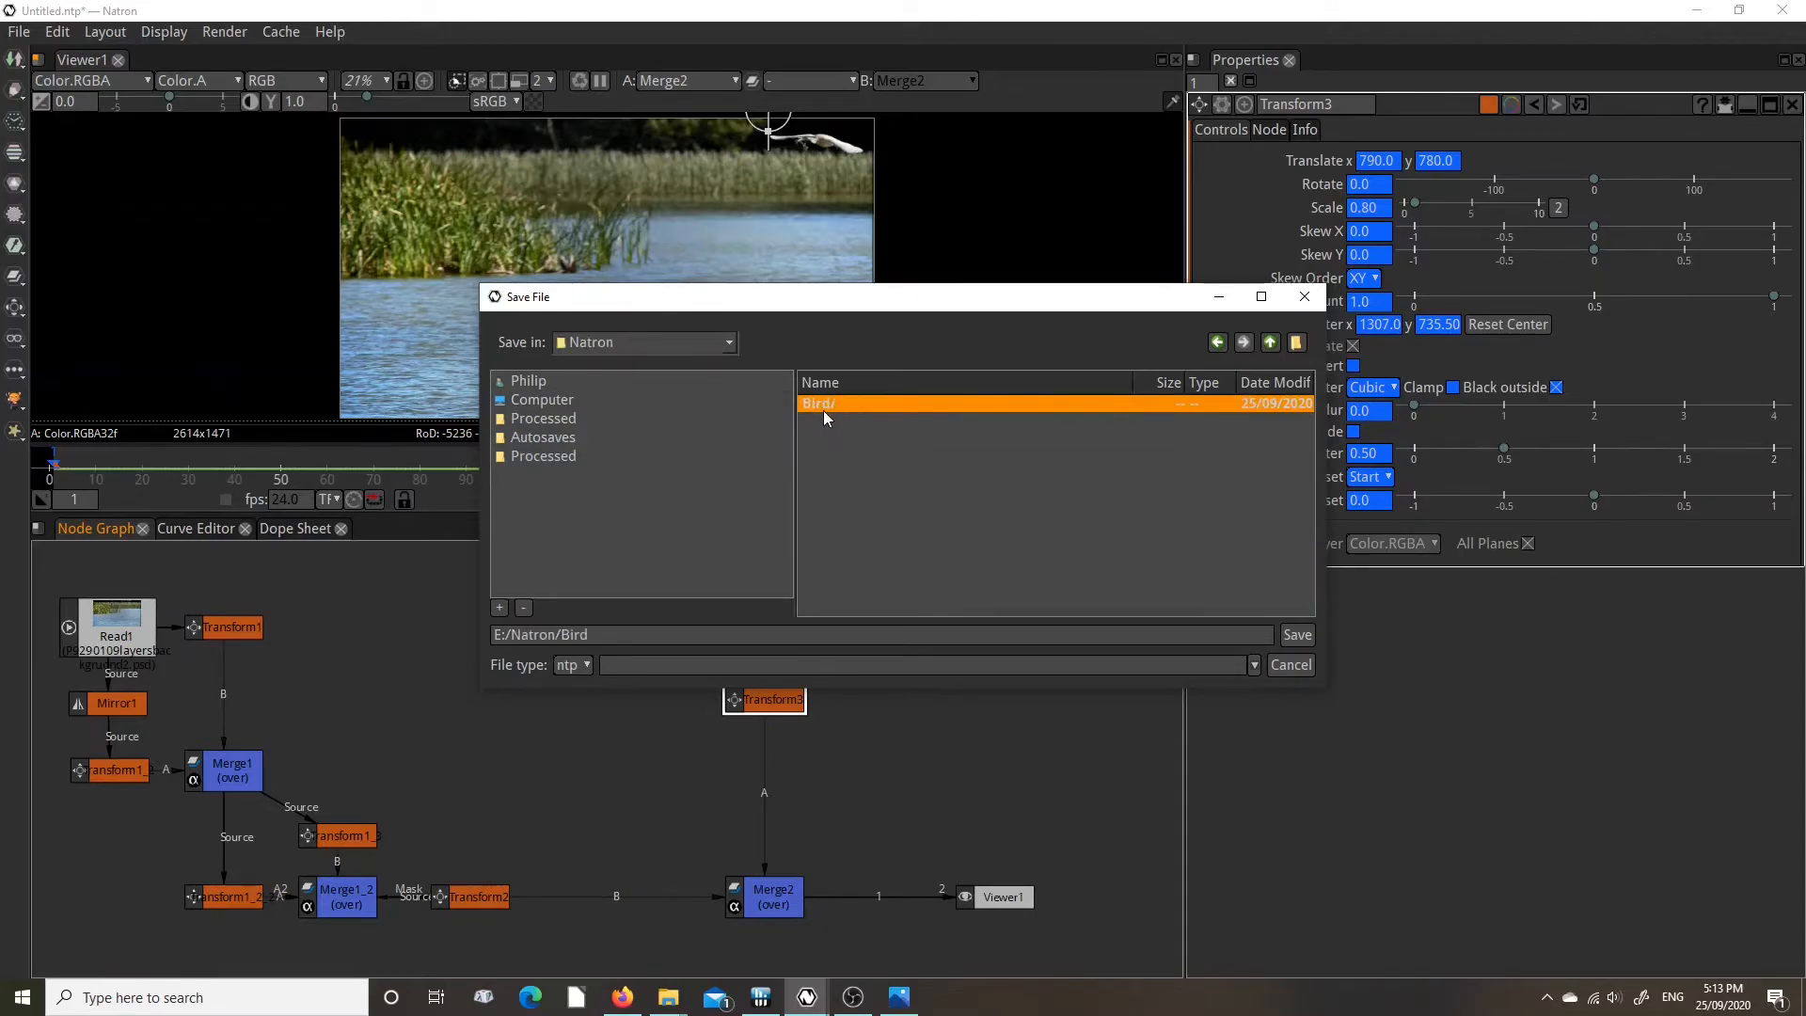
{"action": "double_click", "coordinate": [824, 406]}
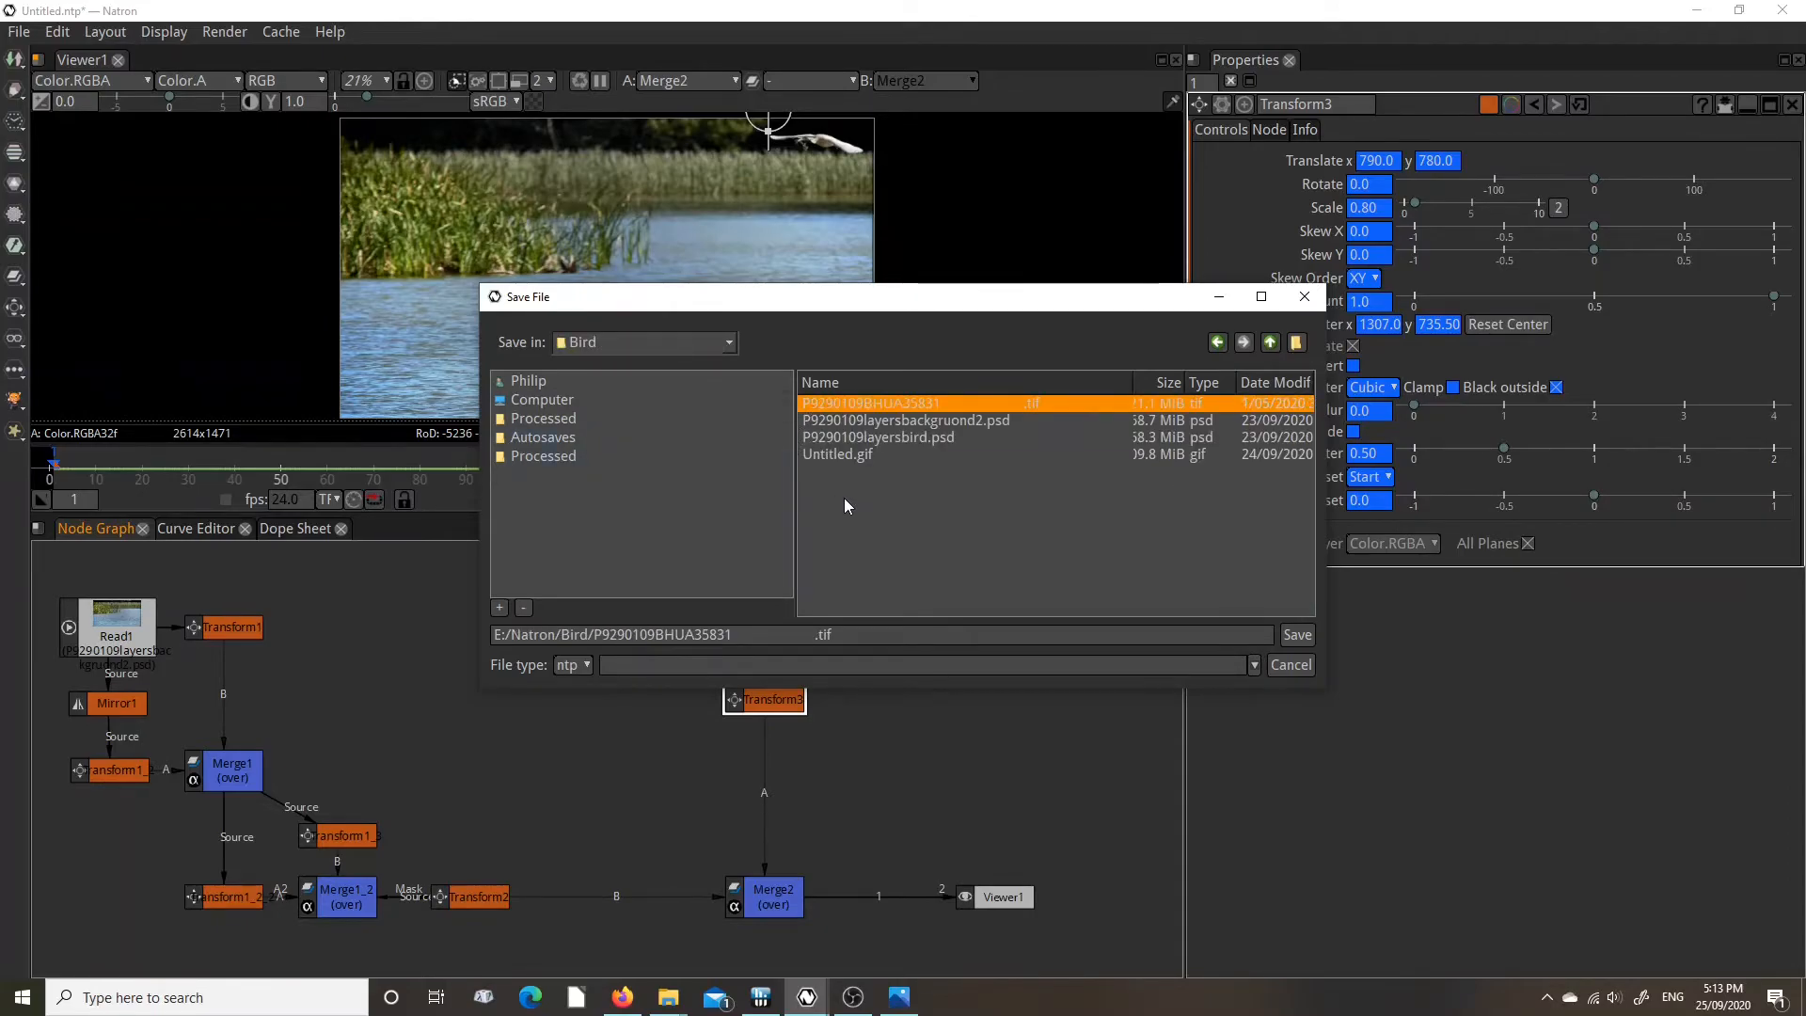
{"action": "left_click", "coordinate": [650, 667]}
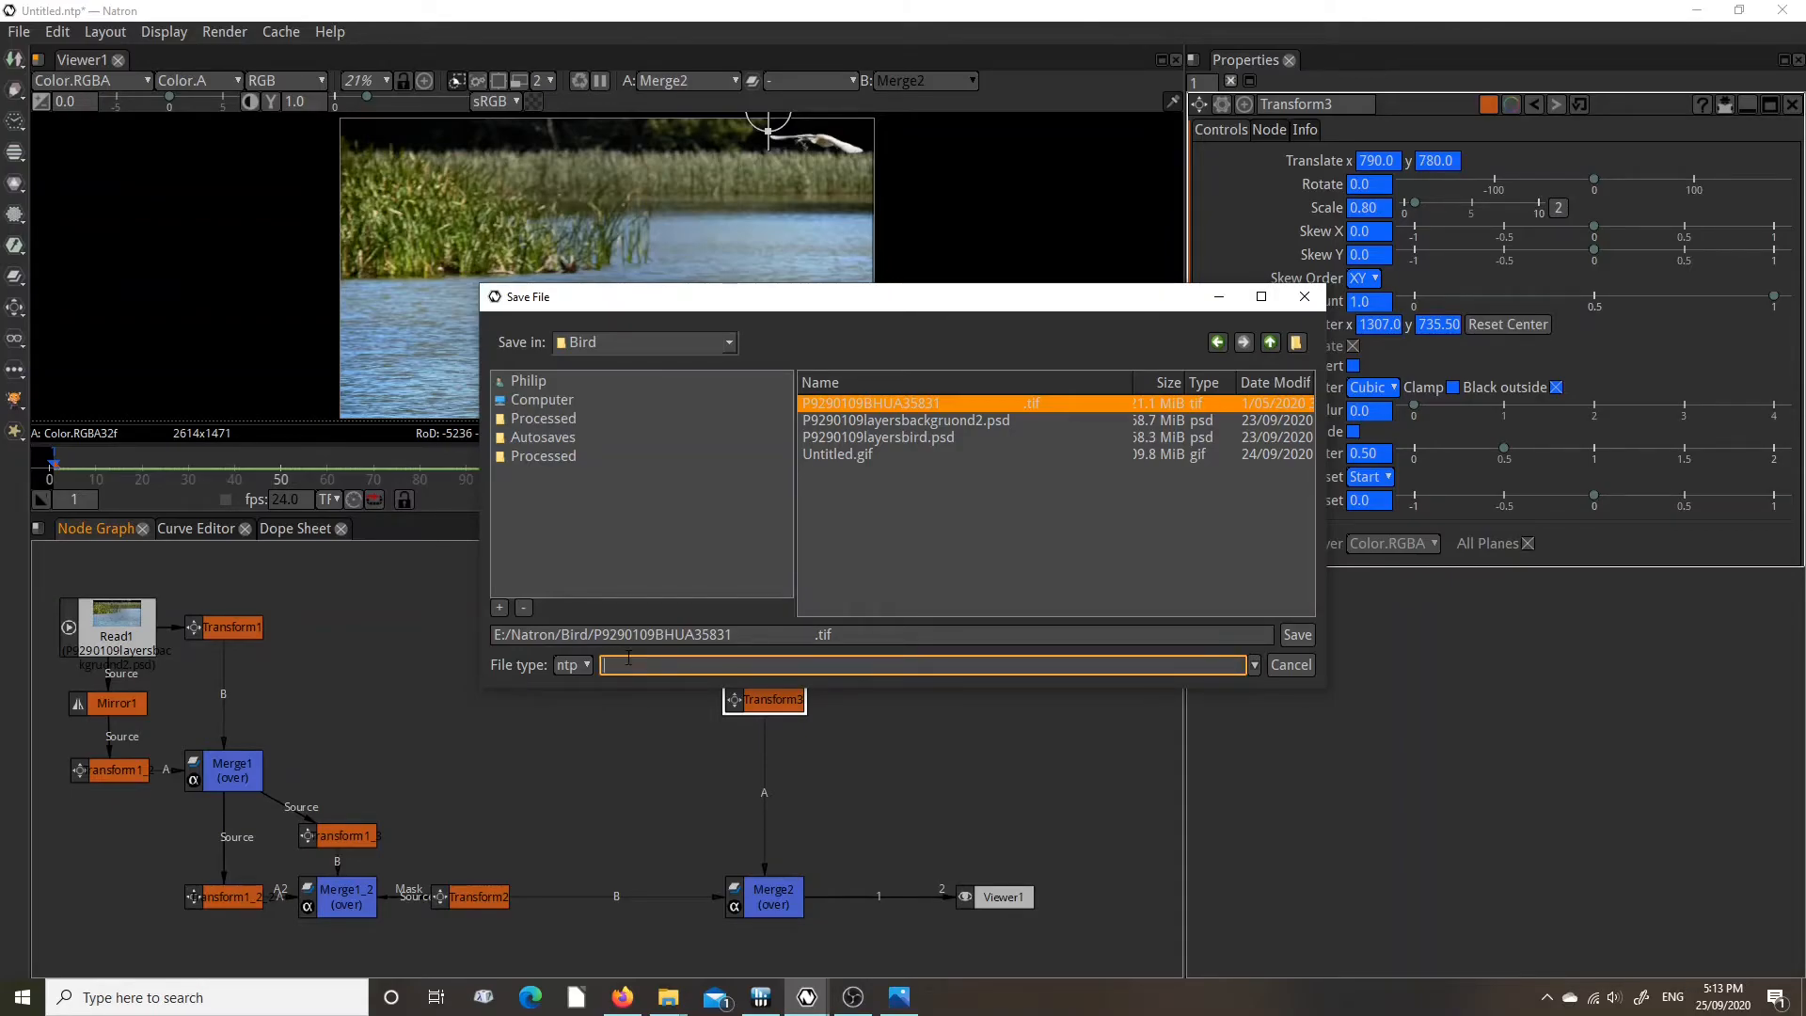
{"action": "type", "text": "Glic"}
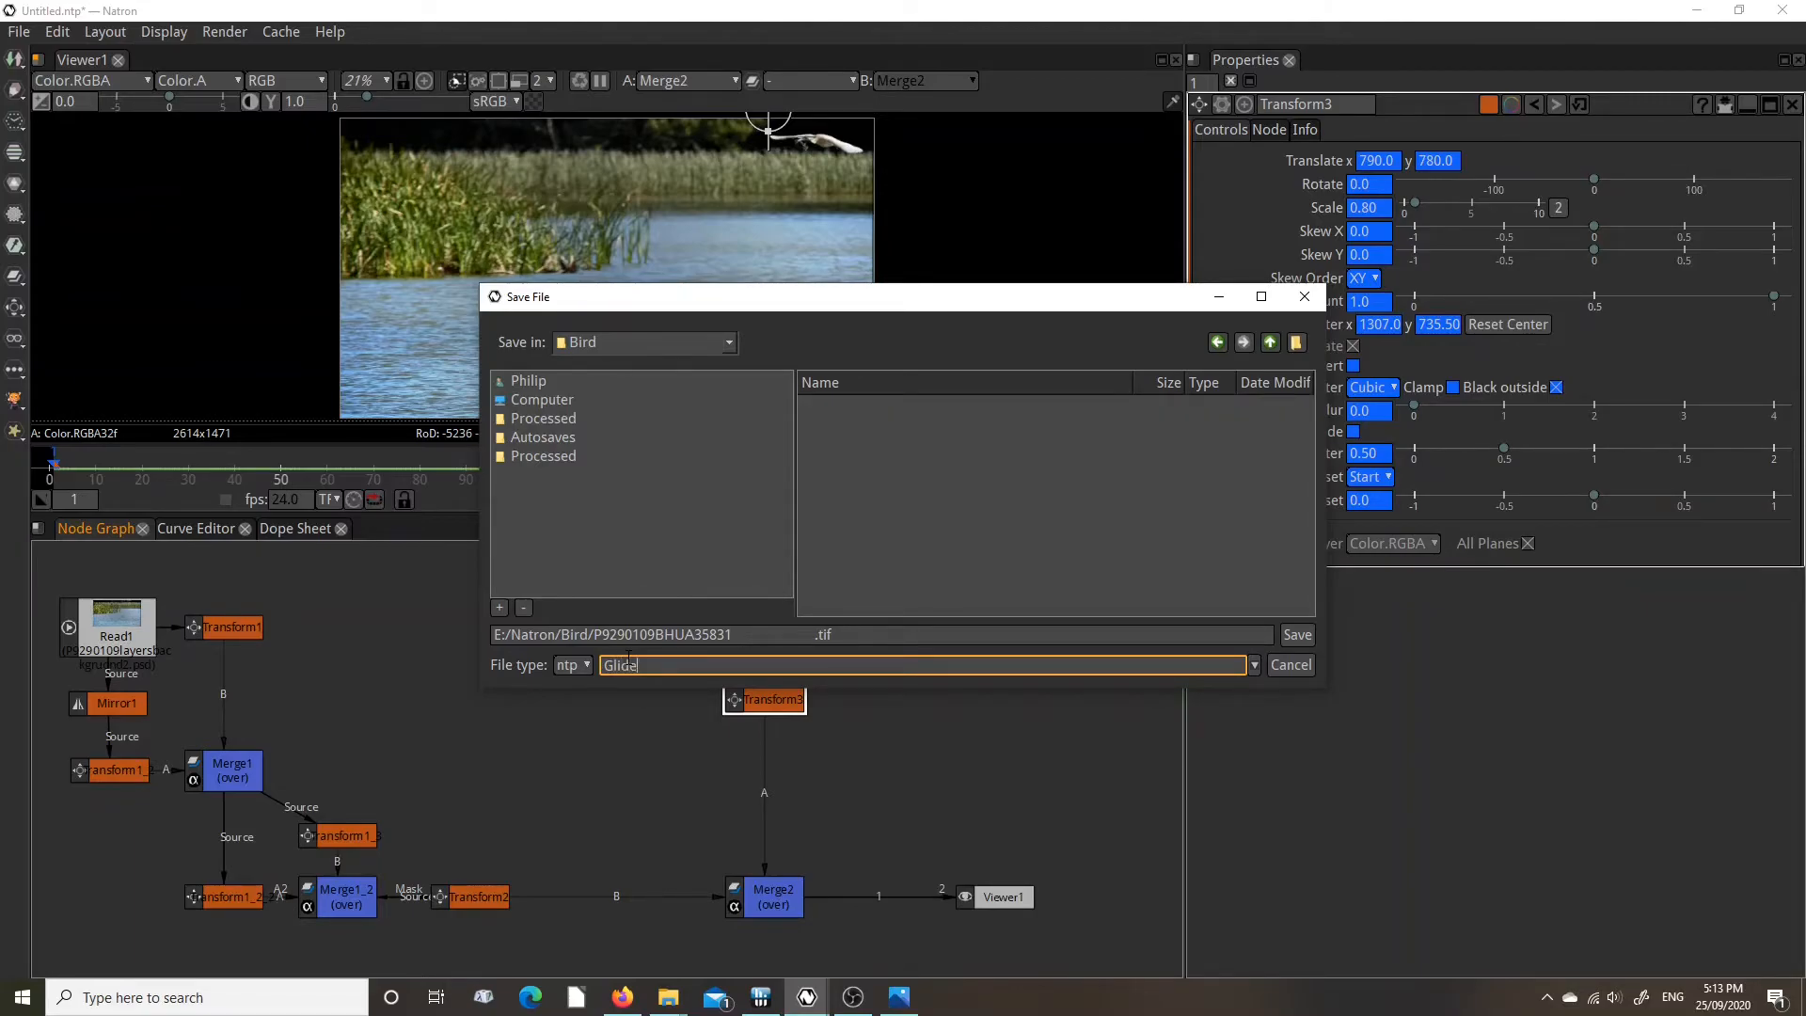
{"action": "key", "text": "Return"}
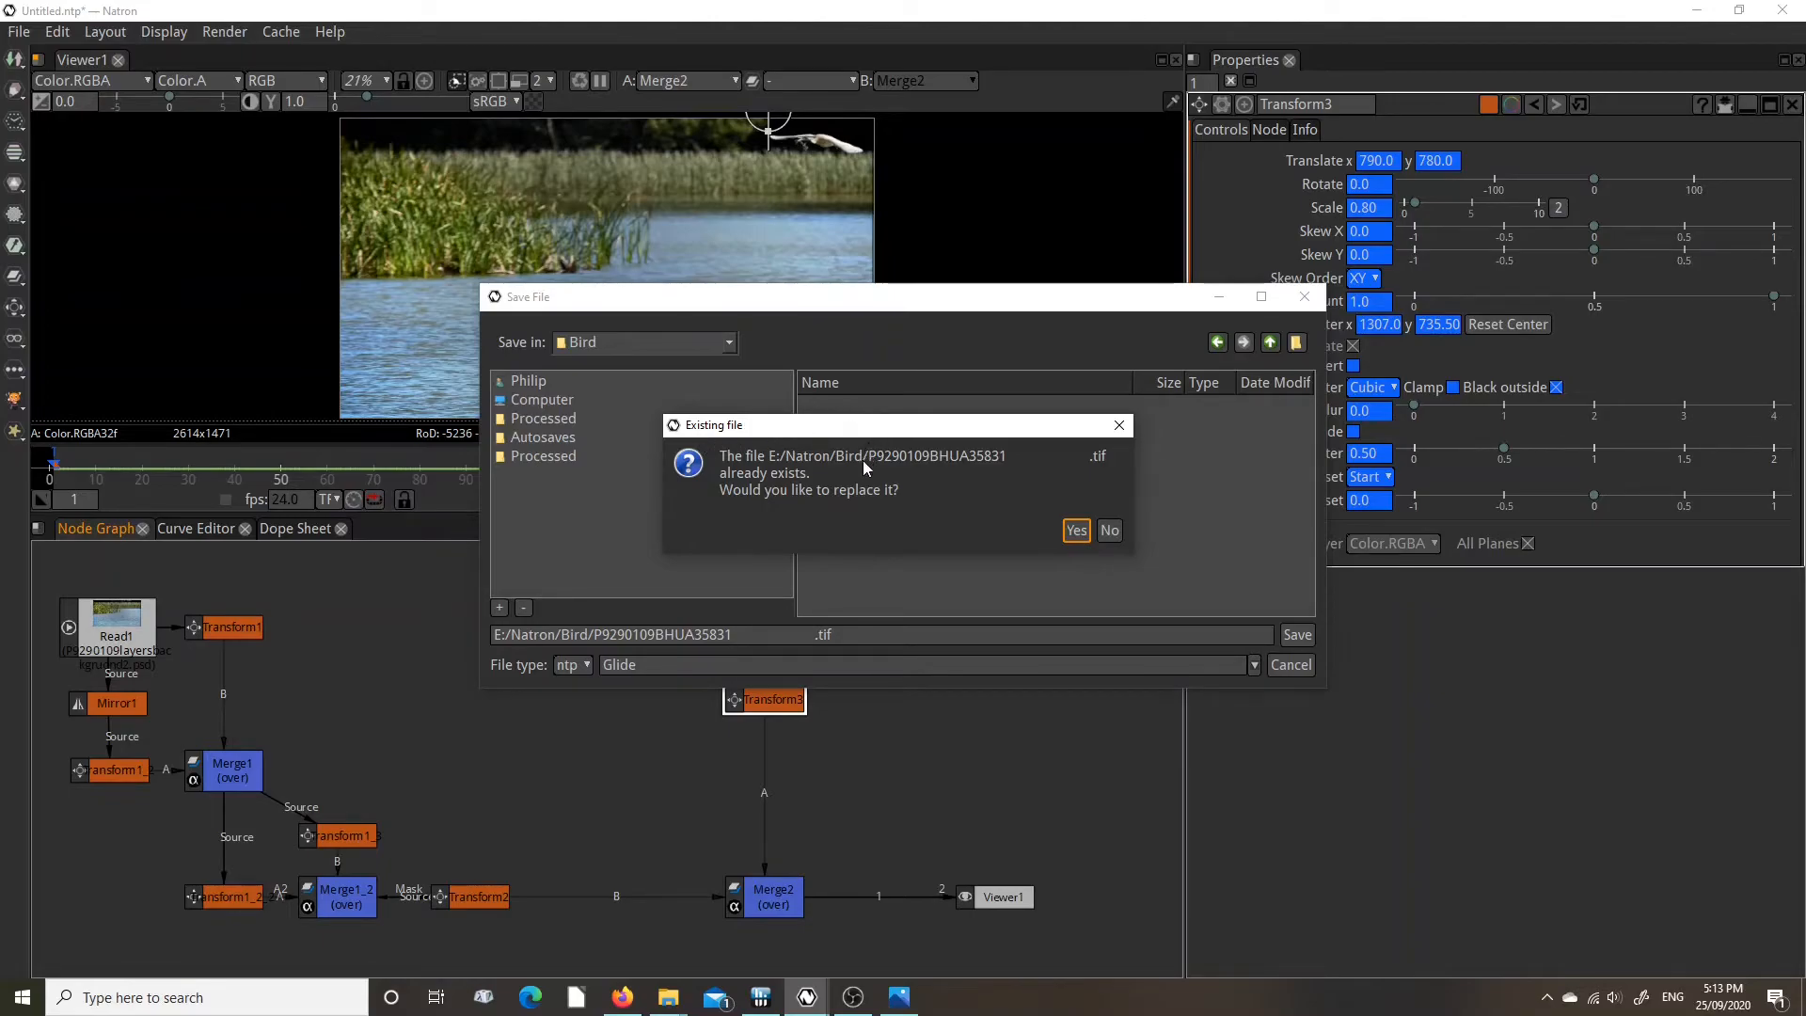
{"action": "left_click", "coordinate": [1110, 531]}
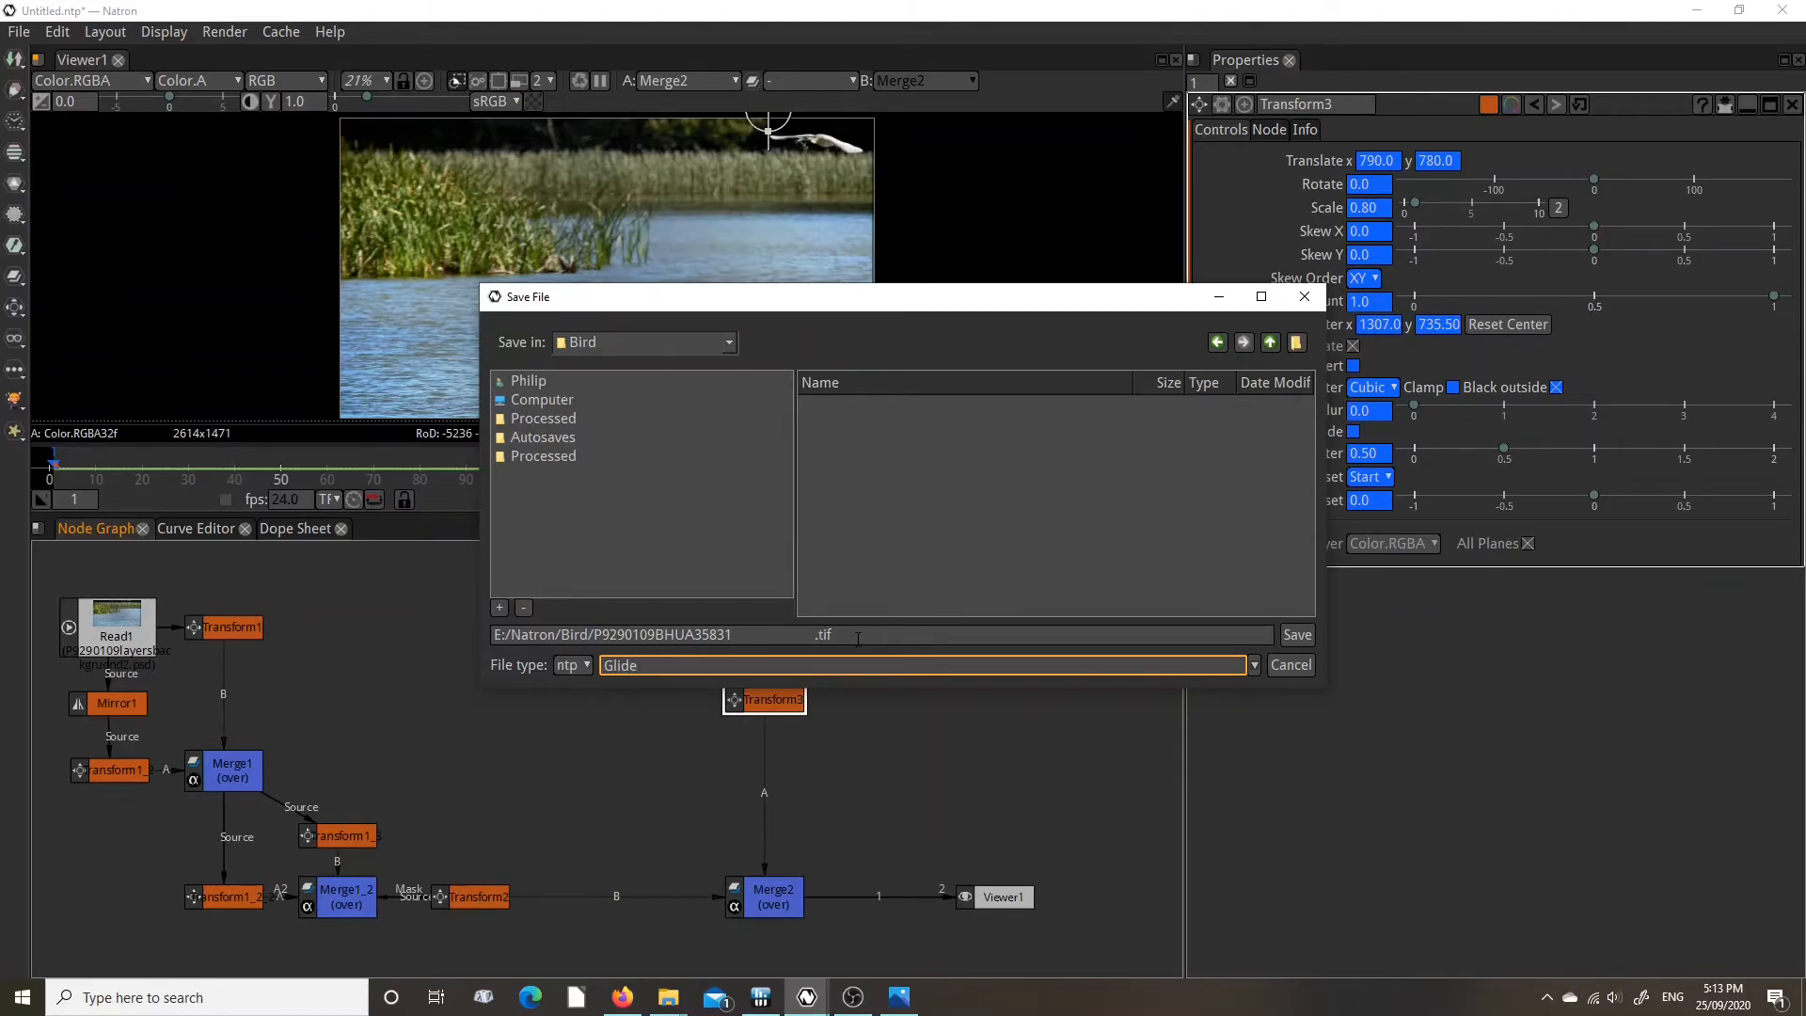
Replace the image file name in the save path with Glide.npt and save the project in E:/Natron/Bird.
{"action": "left_click", "coordinate": [859, 637]}
{"action": "left_click_drag", "start_coordinate": [852, 637], "coordinate": [602, 636]}
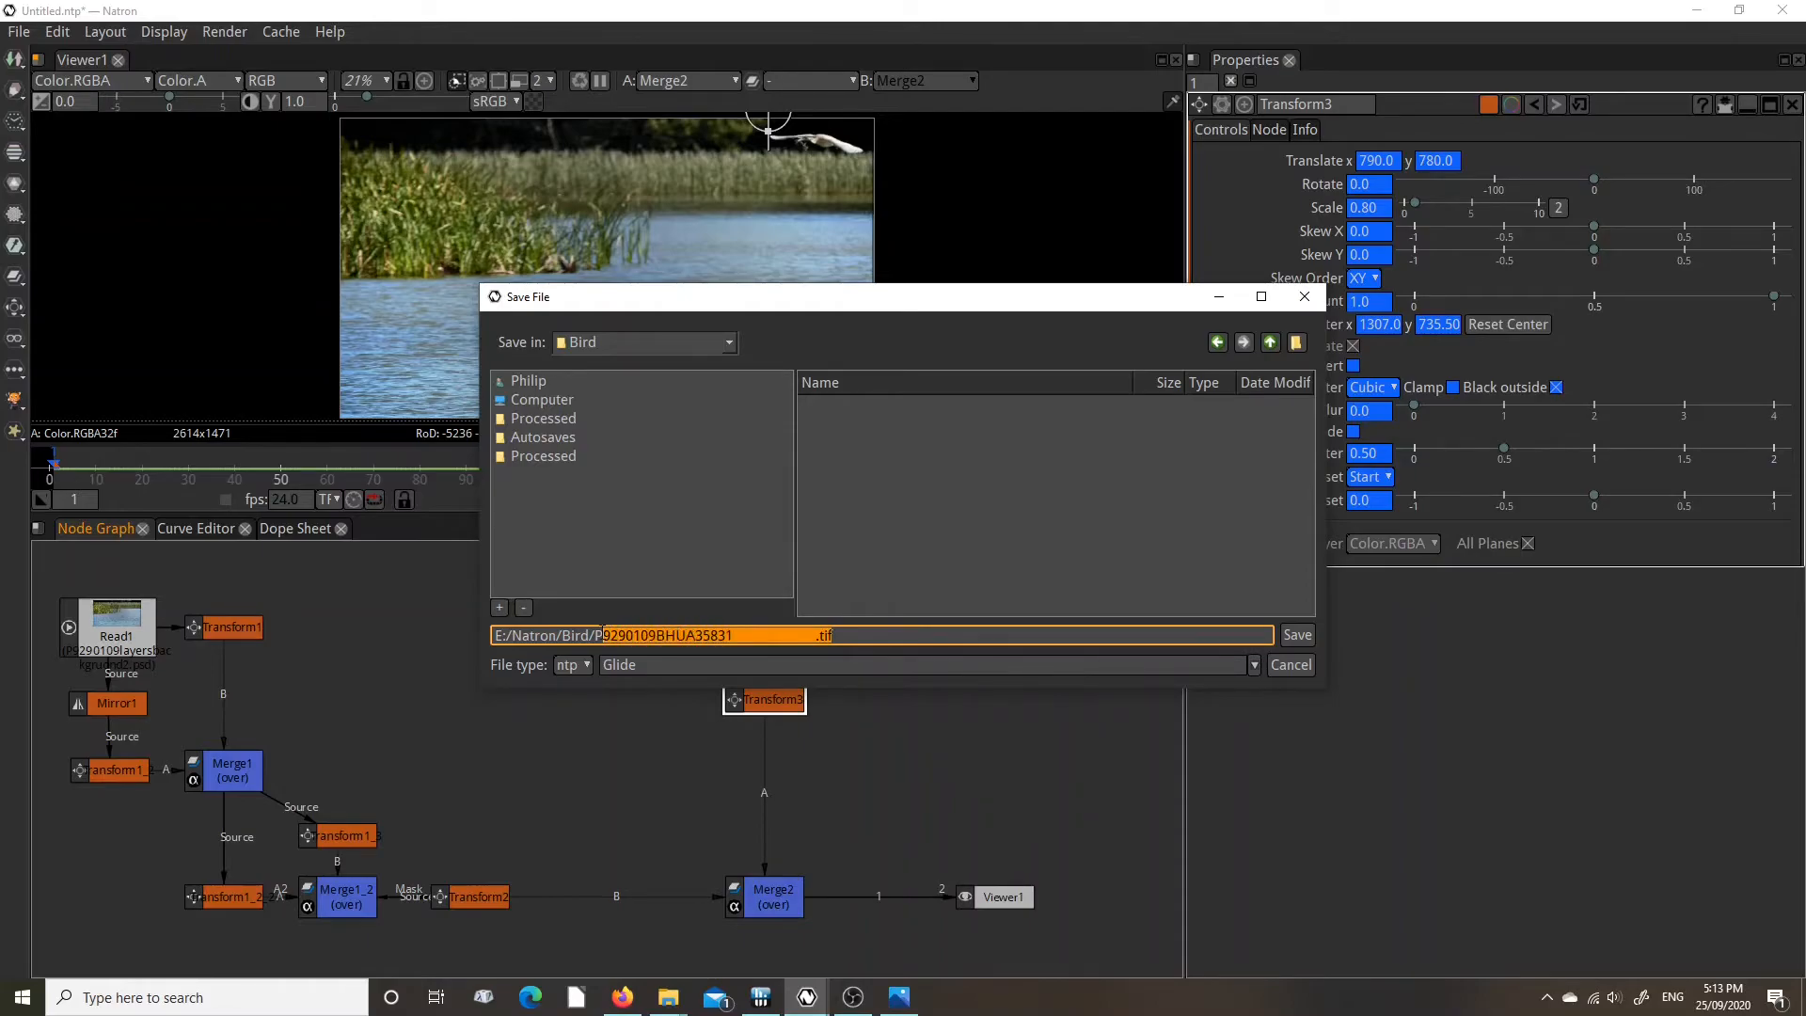
{"action": "left_click_drag", "start_coordinate": [848, 637], "coordinate": [605, 637]}
{"action": "key", "text": "BackSpace"}
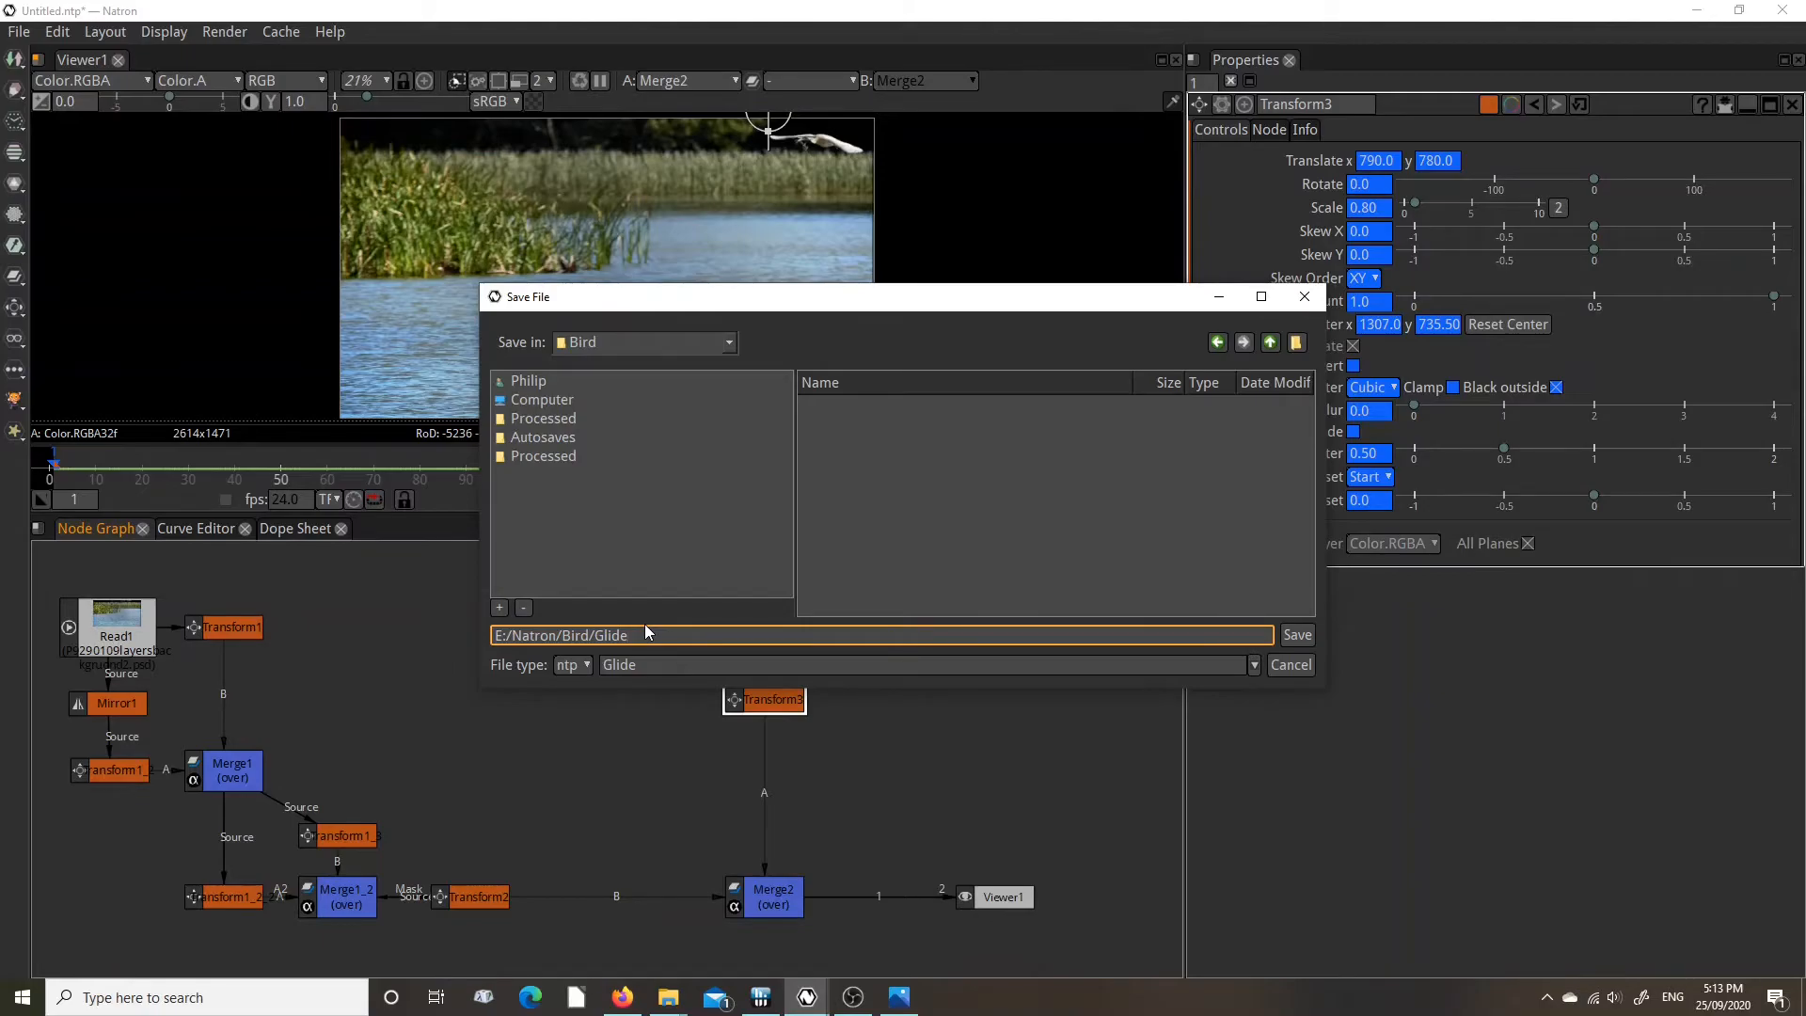
{"action": "type", "text": "."}
{"action": "type", "text": "npt"}
{"action": "key", "text": "Return"}
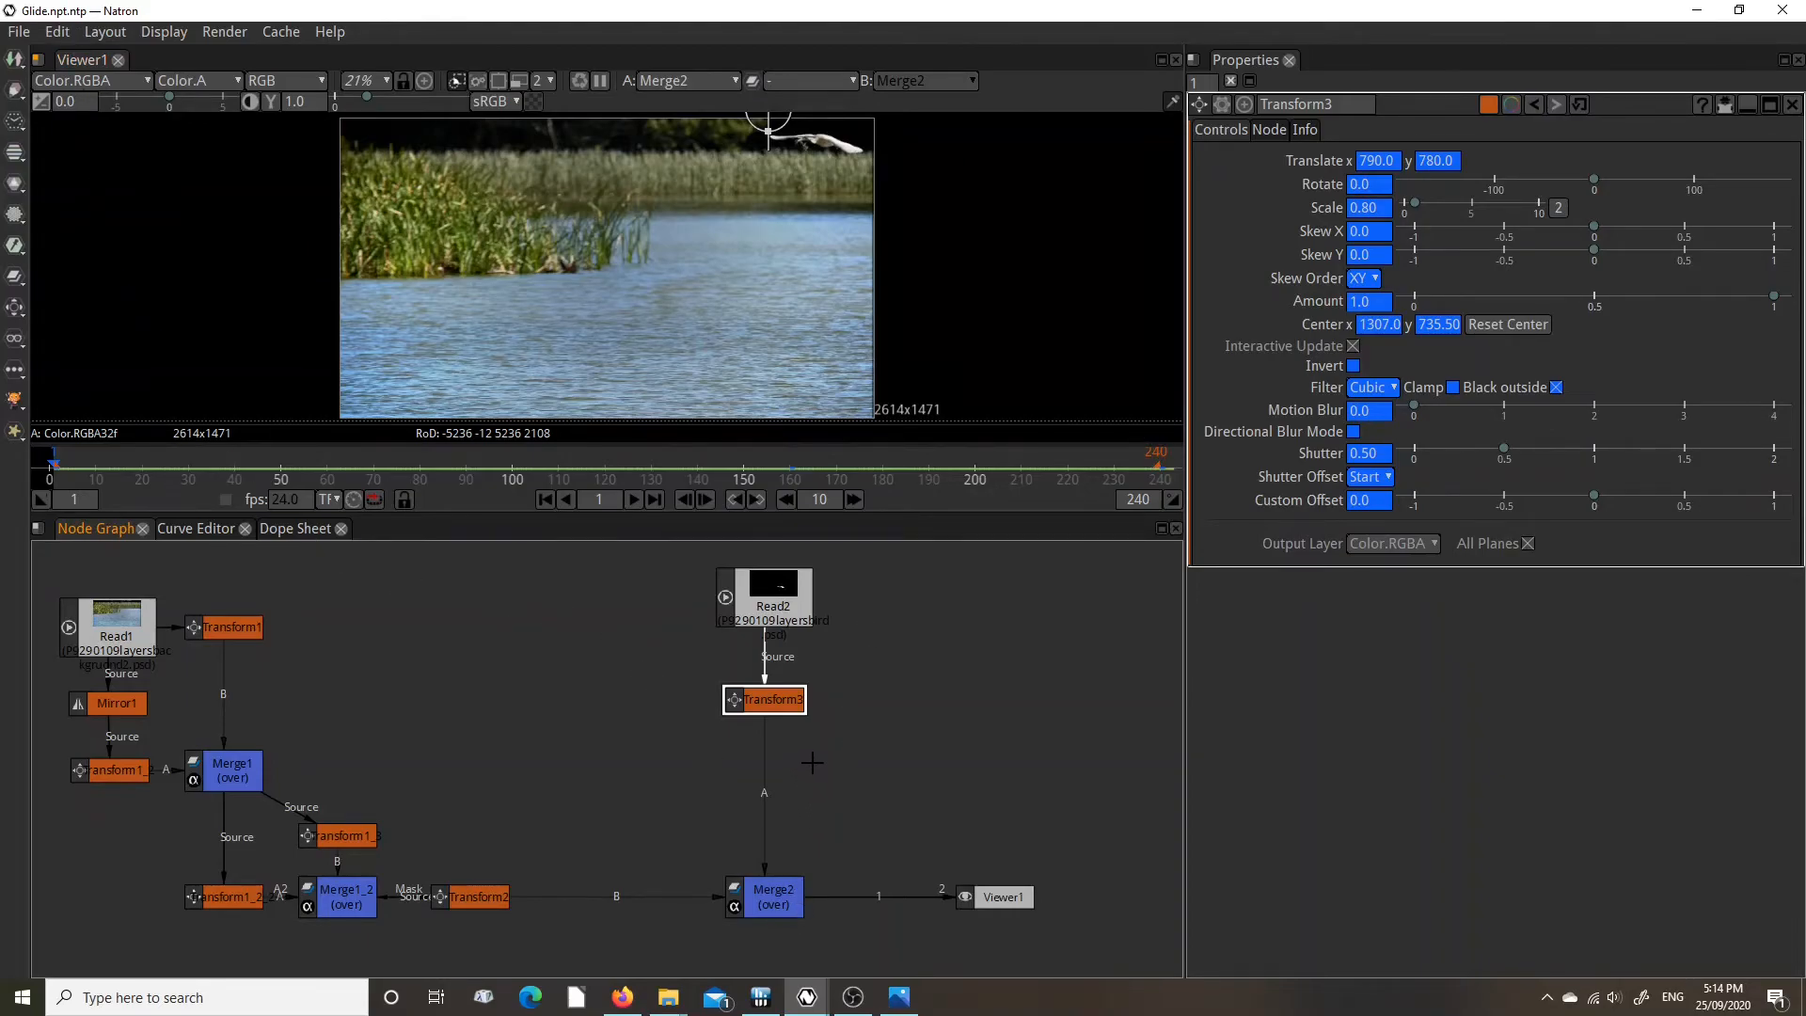
Play the composite to review the bird's flight across the lake, and inspect the Read2 node's parameters.
{"action": "left_click", "coordinate": [635, 499]}
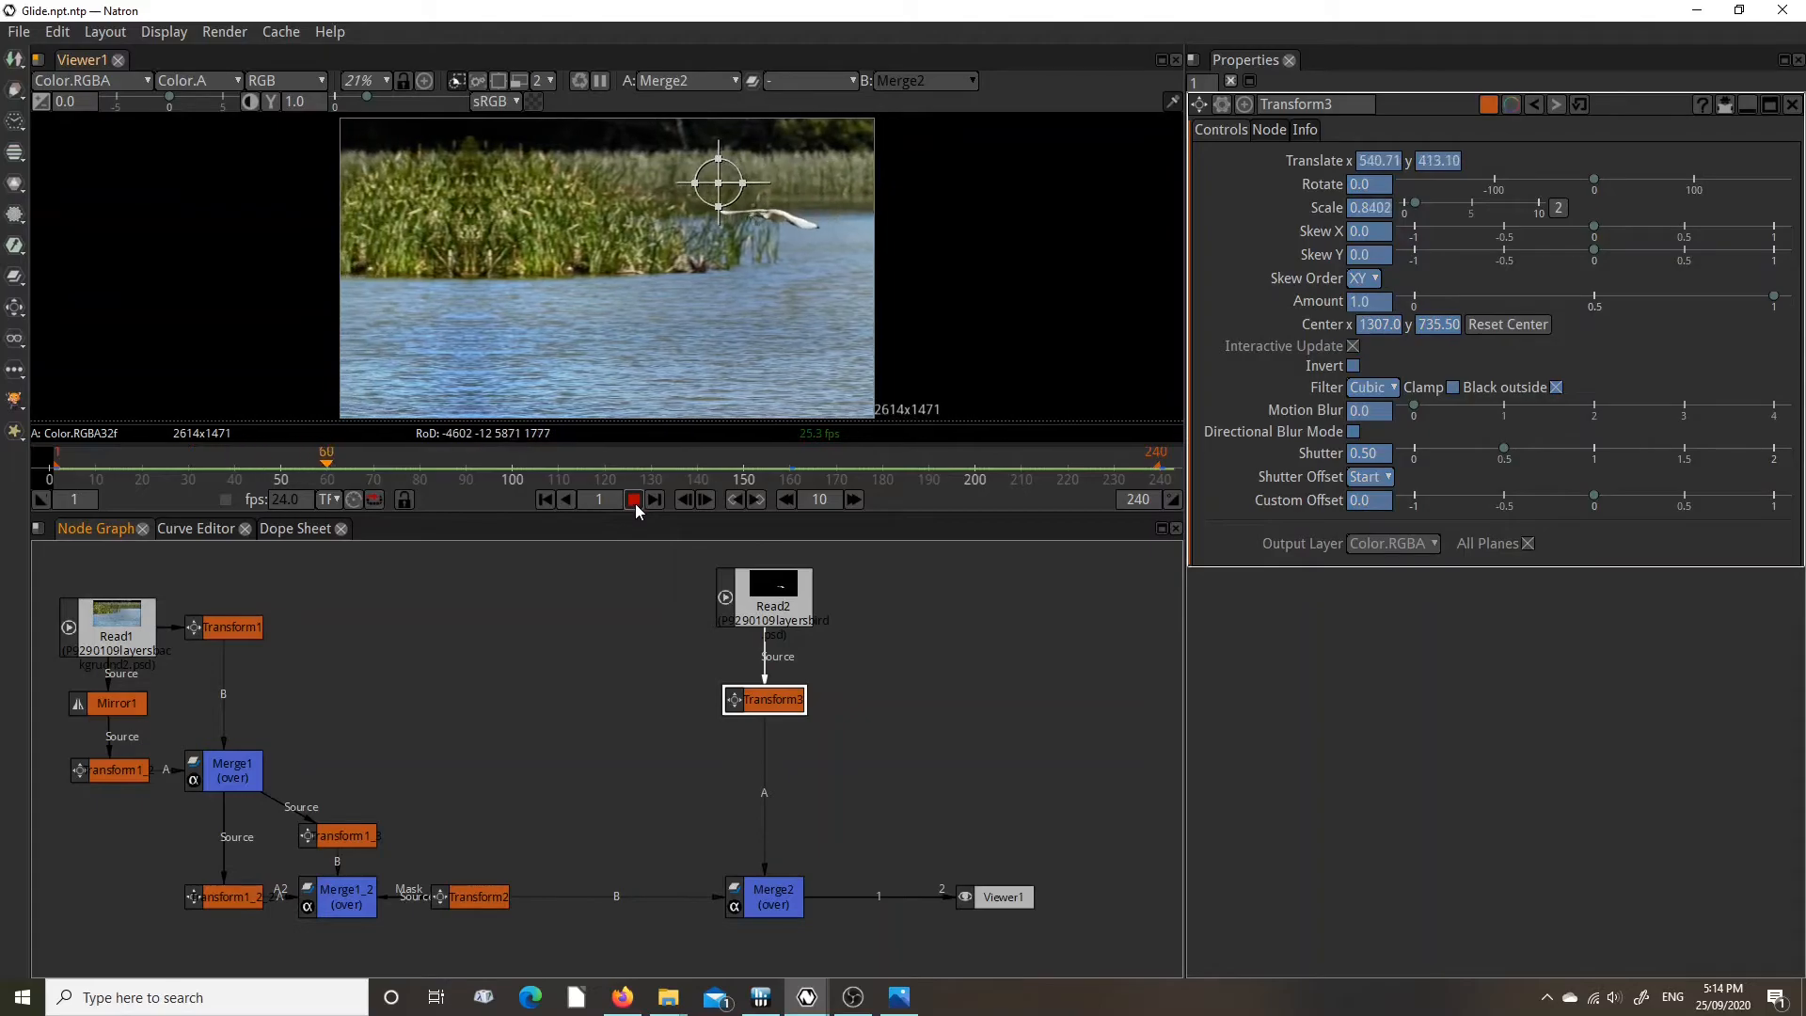
{"action": "left_click", "coordinate": [634, 499]}
{"action": "left_click", "coordinate": [767, 621]}
{"action": "double_click", "coordinate": [766, 621]}
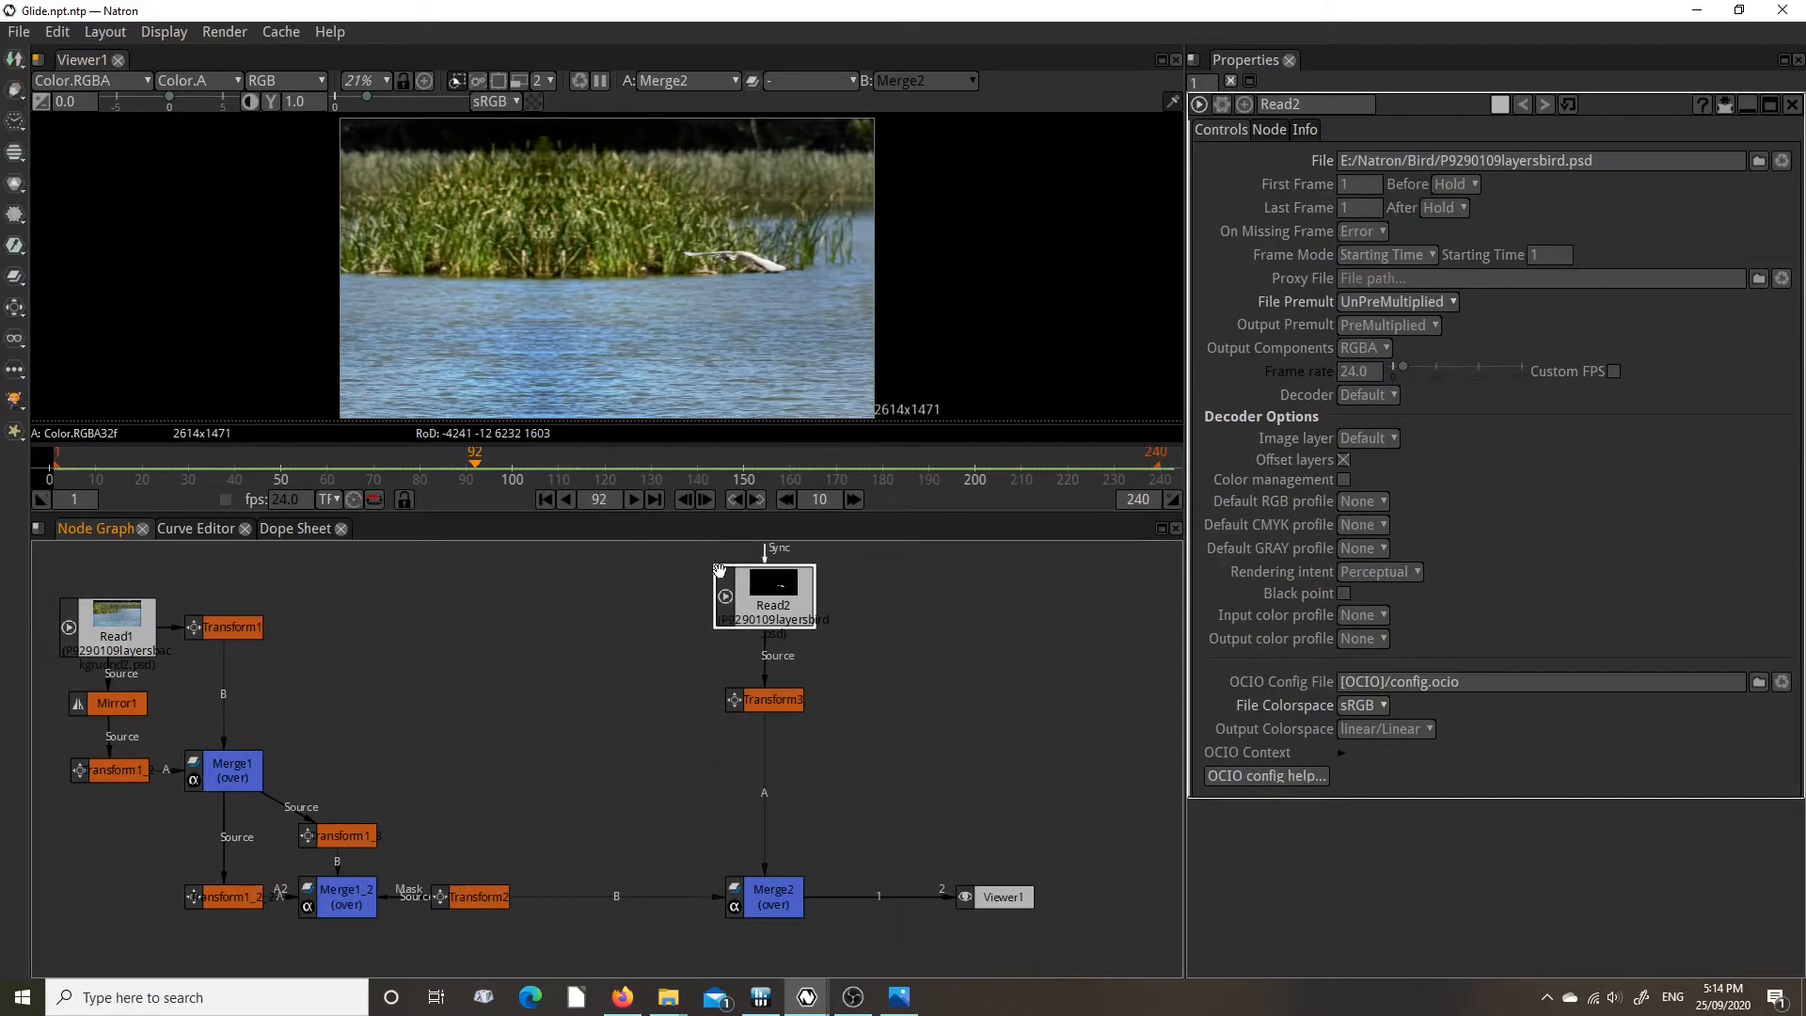
{"action": "left_click", "coordinate": [636, 499]}
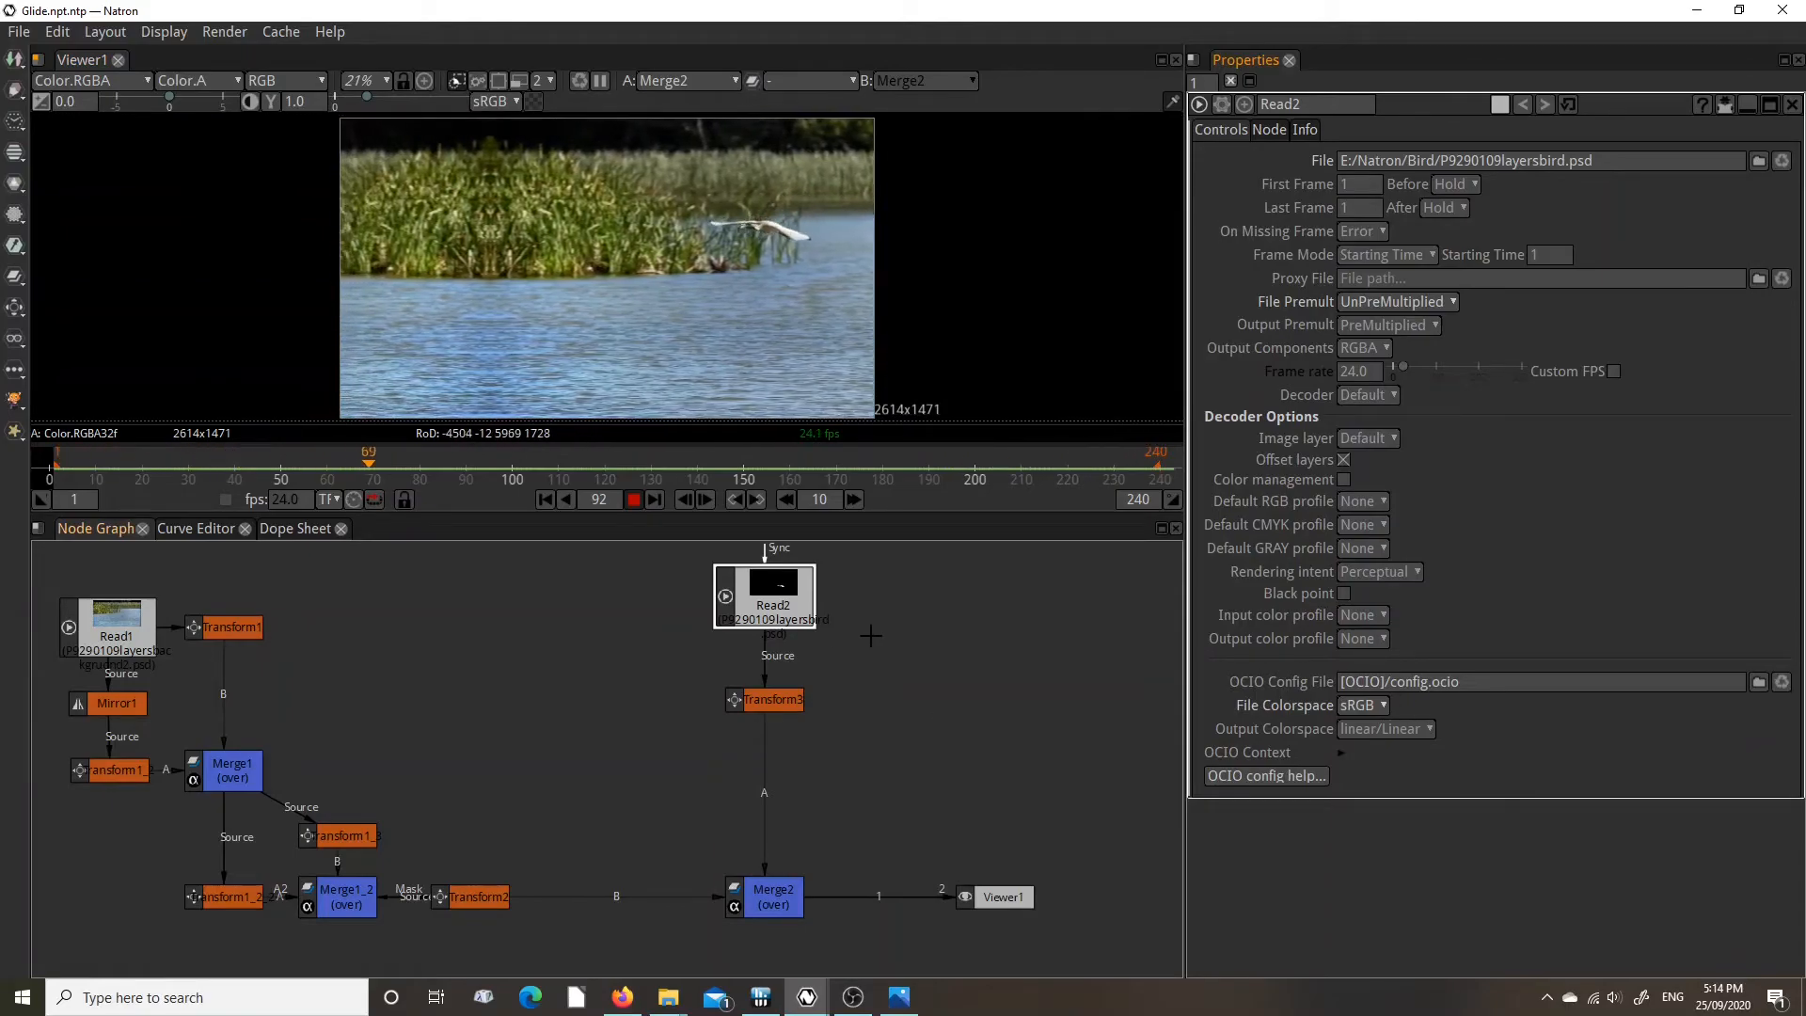
{"action": "left_click", "coordinate": [634, 500]}
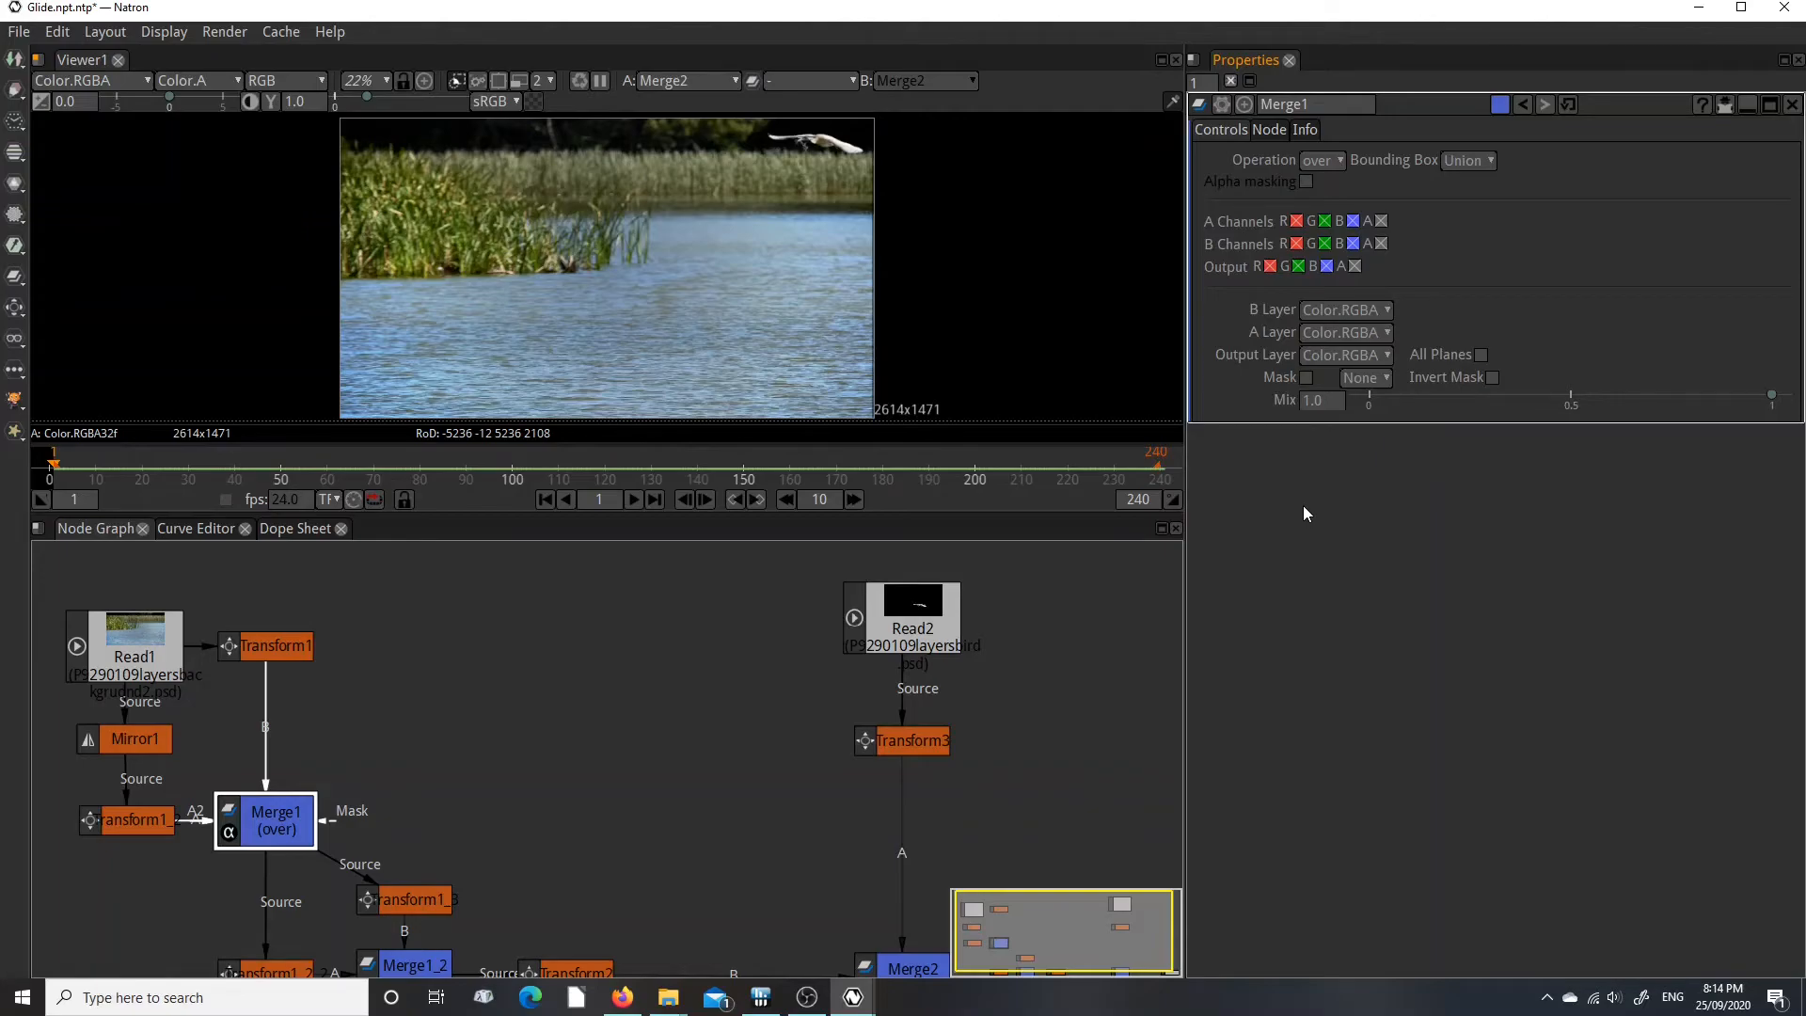
Open the project settings to examine the output format, frame range and frame rate.
{"action": "key", "text": "s"}
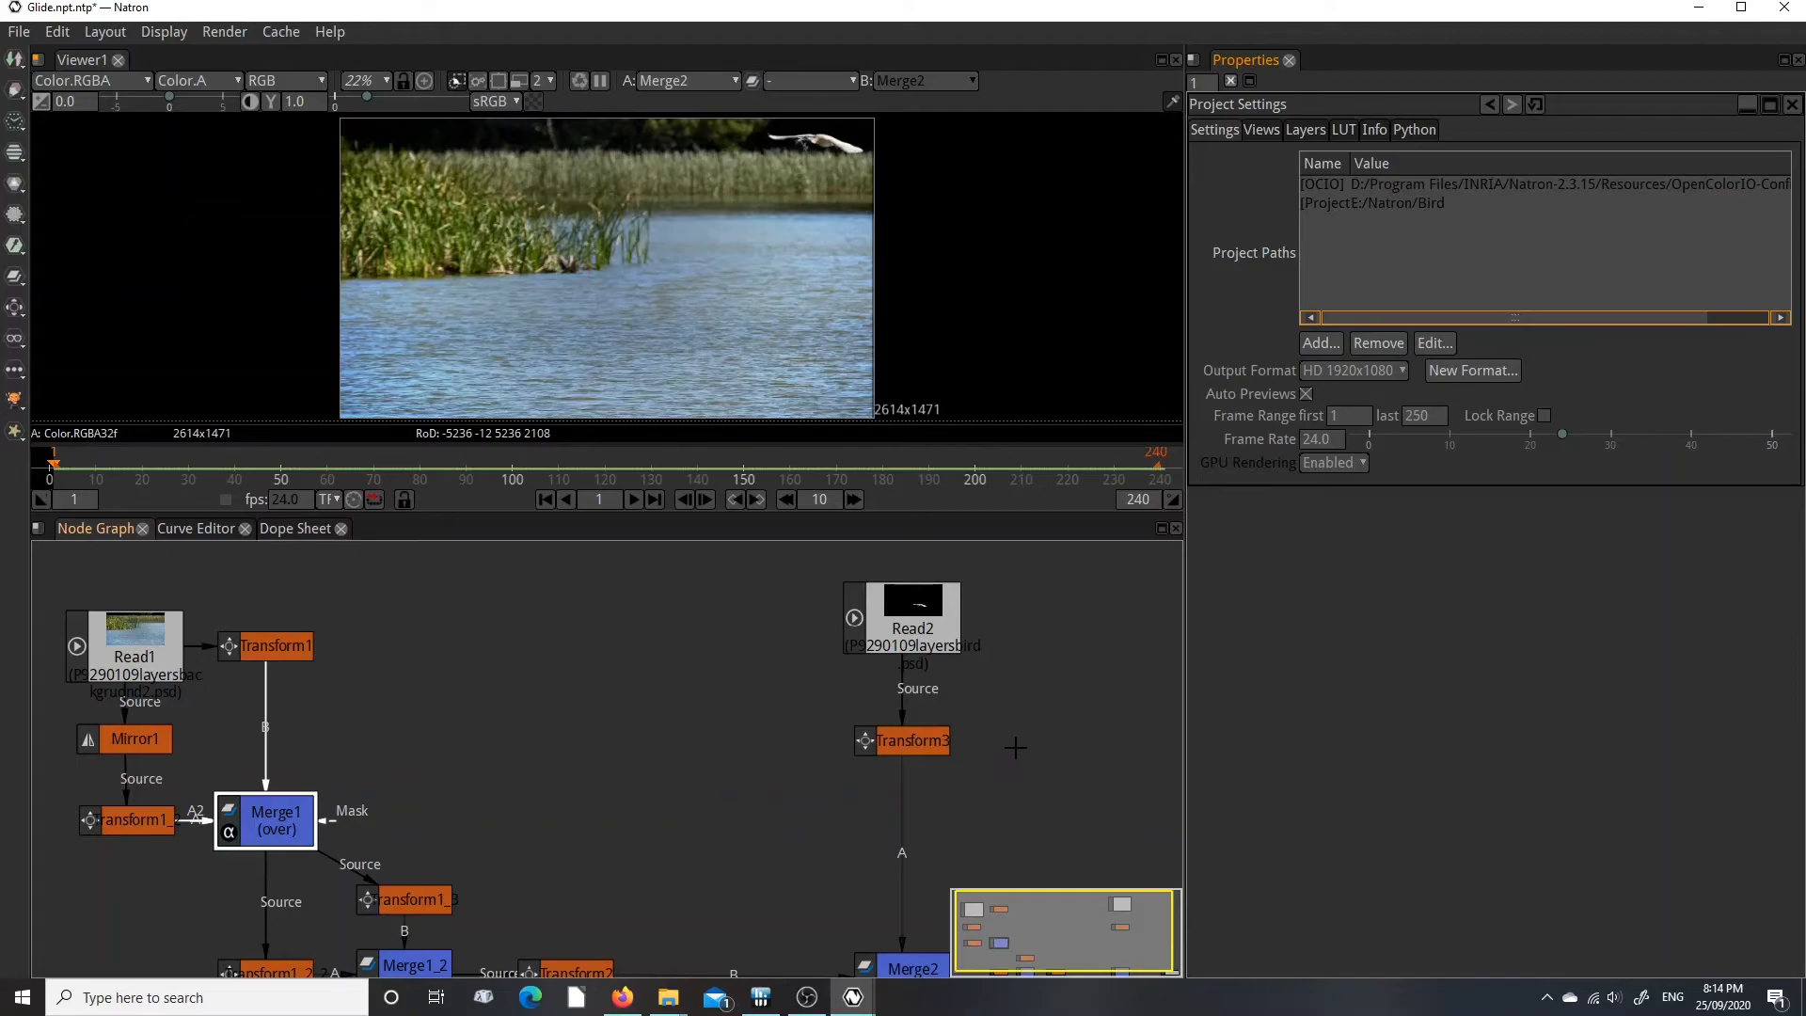
{"action": "mouse_move", "coordinate": [1024, 922]}
{"action": "left_mouse_down"}
{"action": "mouse_move", "coordinate": [1033, 938]}
{"action": "mouse_move", "coordinate": [1022, 928]}
{"action": "left_mouse_up"}
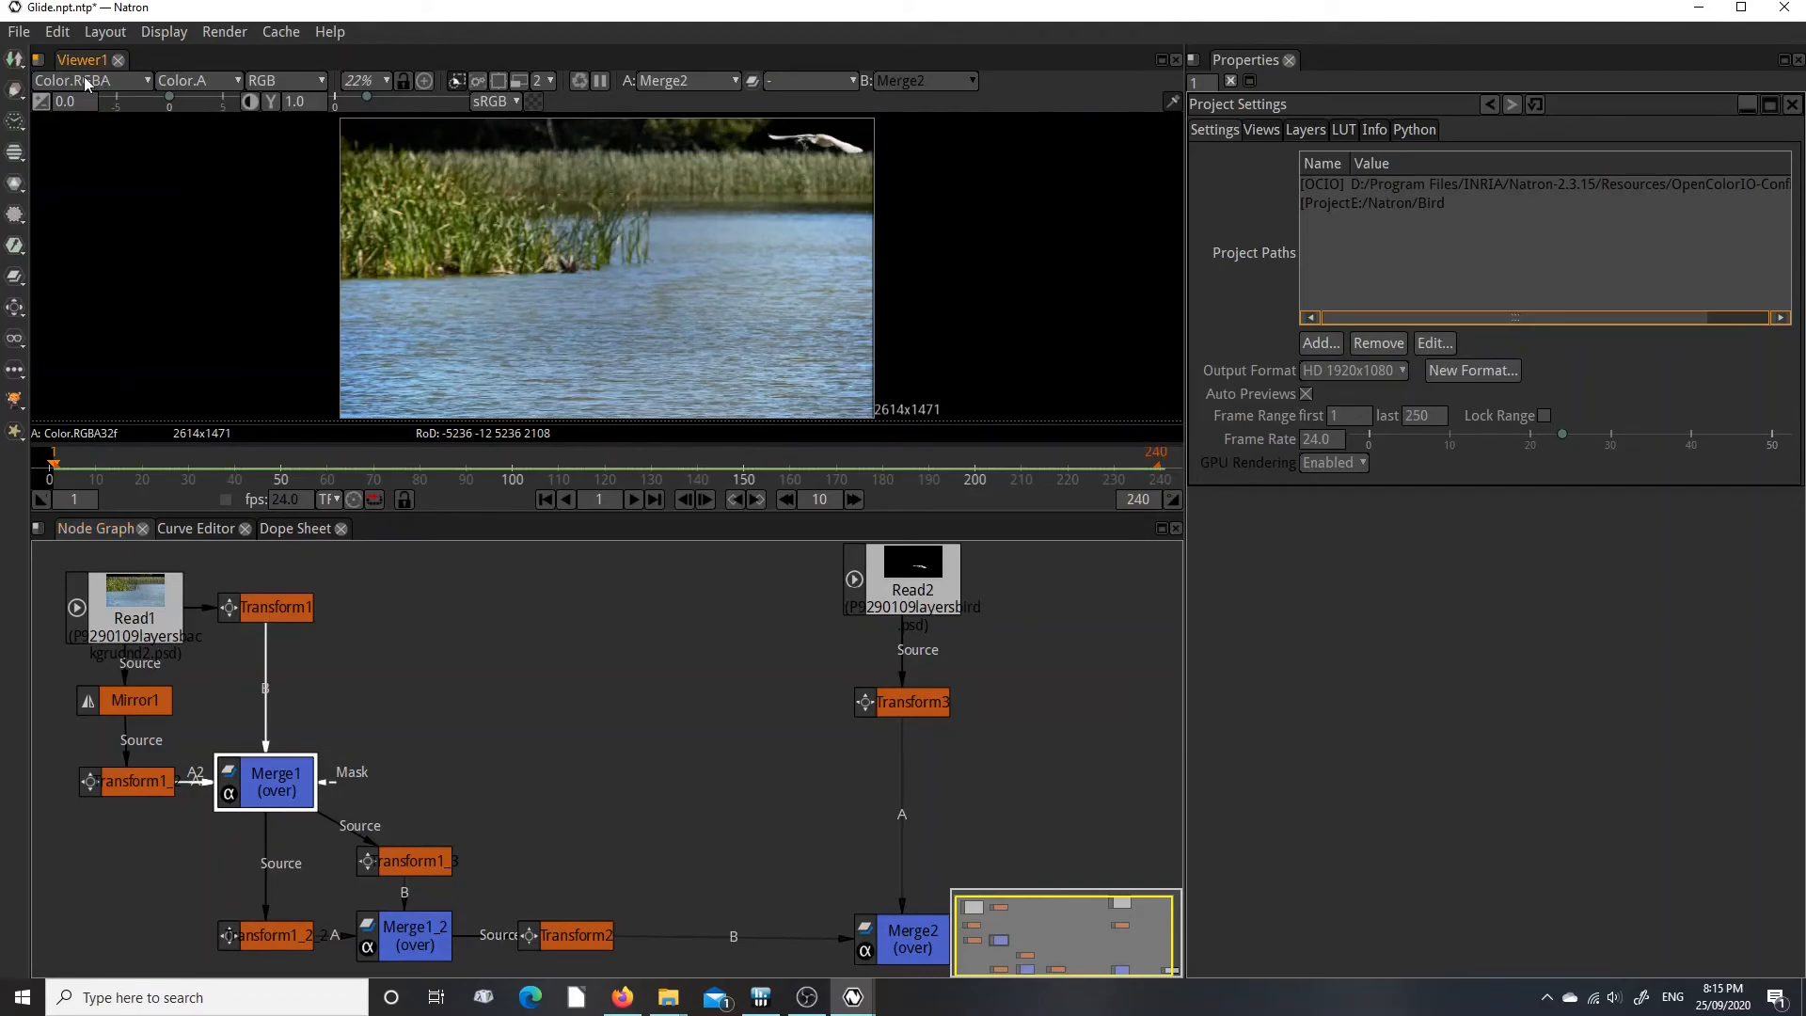
Add a Write node that outputs to E:/Natron/Bird/Glide.webm, replacing the existing file.
{"action": "left_click", "coordinate": [15, 64]}
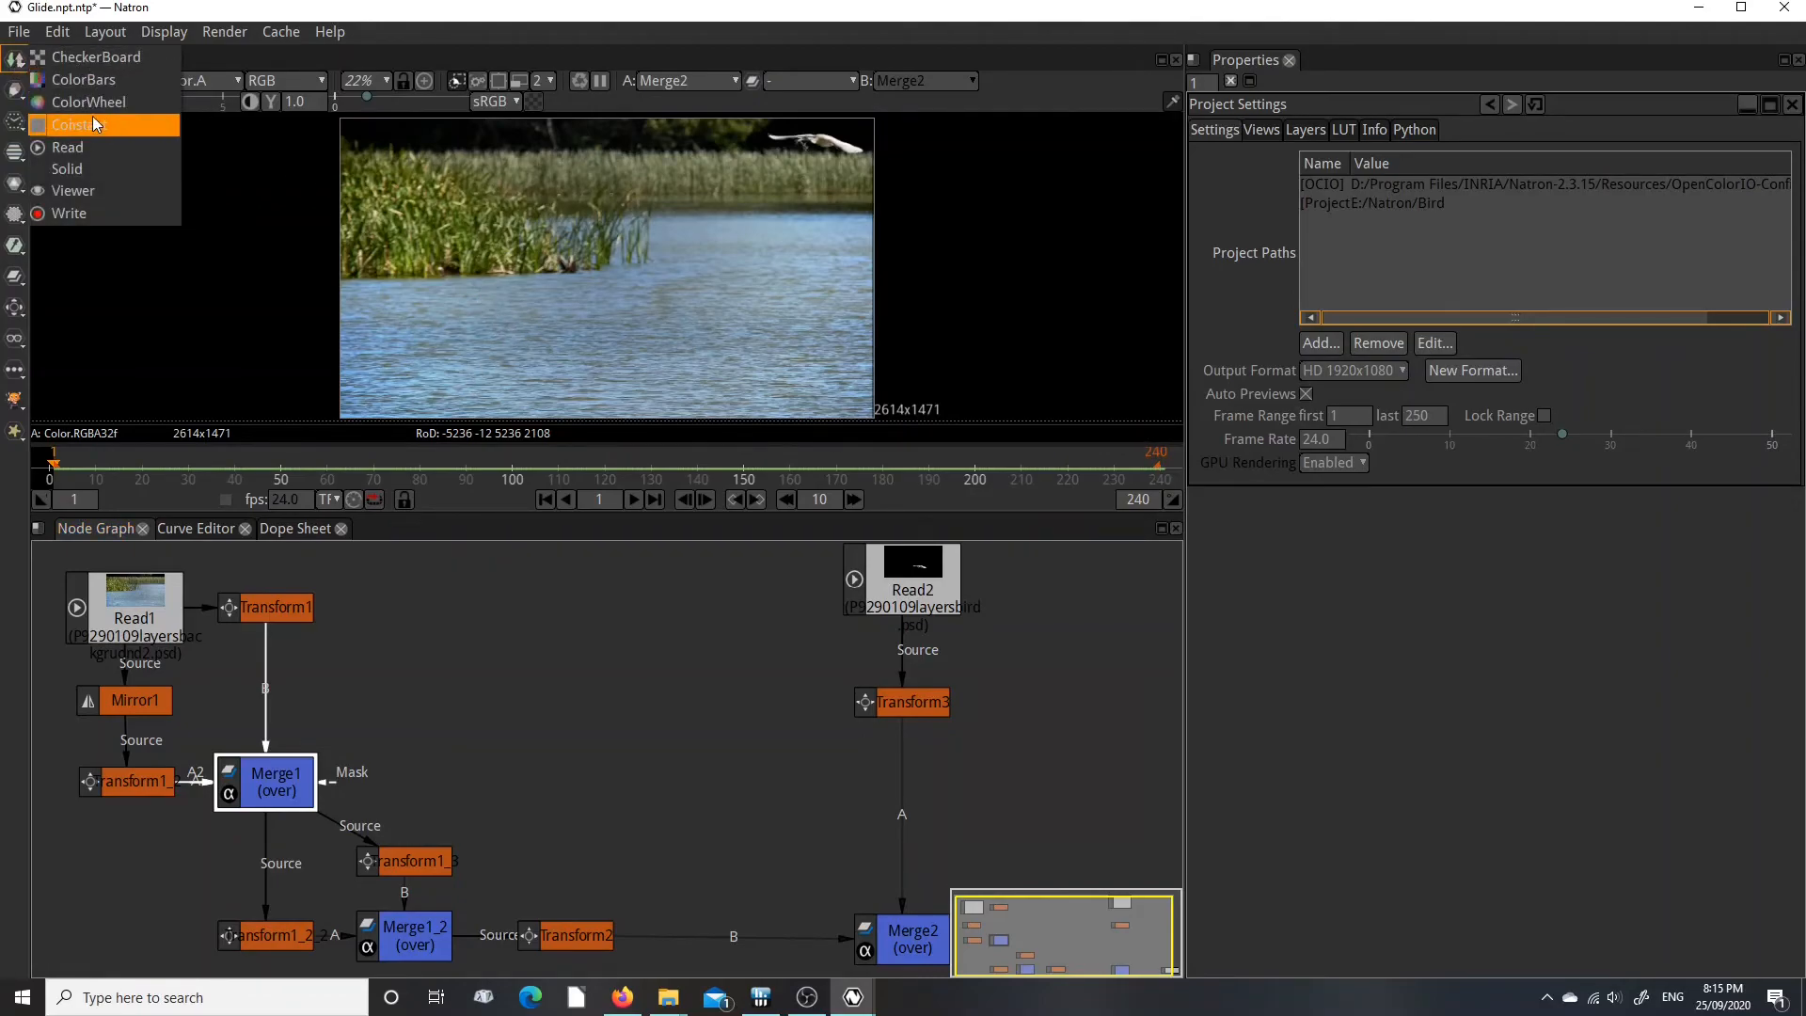
{"action": "left_click", "coordinate": [79, 216]}
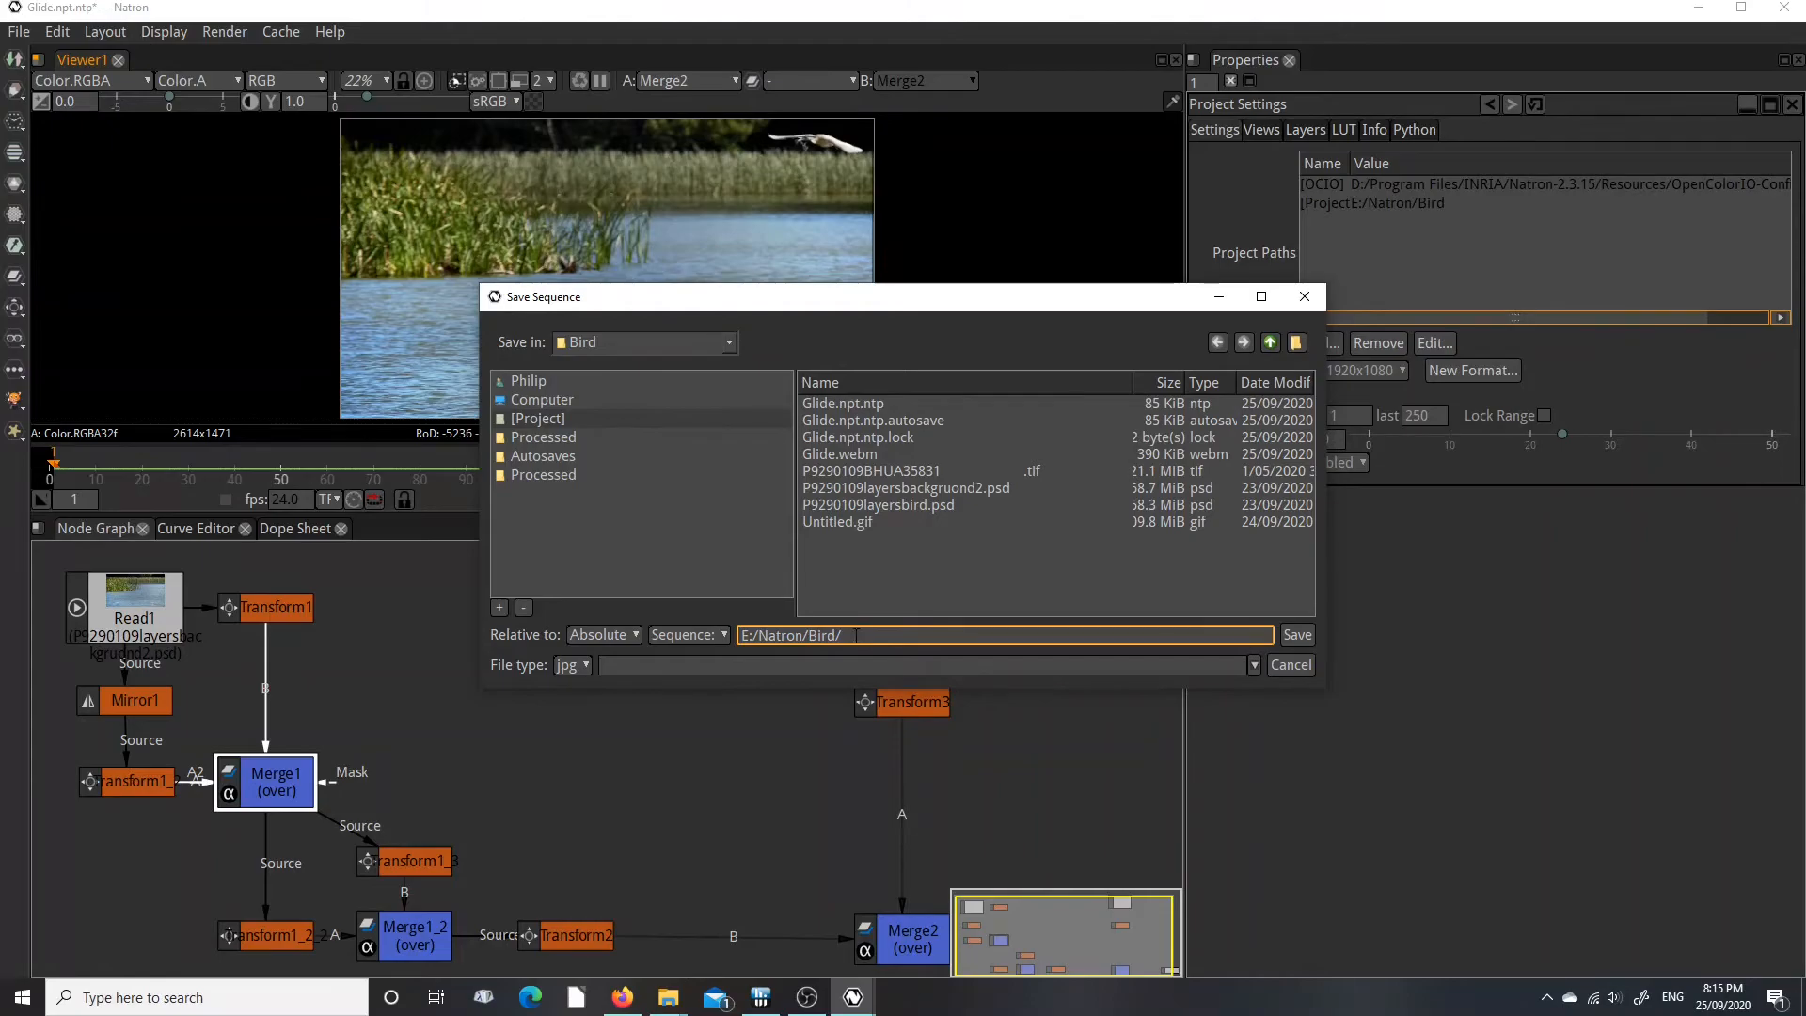
{"action": "type", "text": "Glide.webm"}
{"action": "key", "text": "Return"}
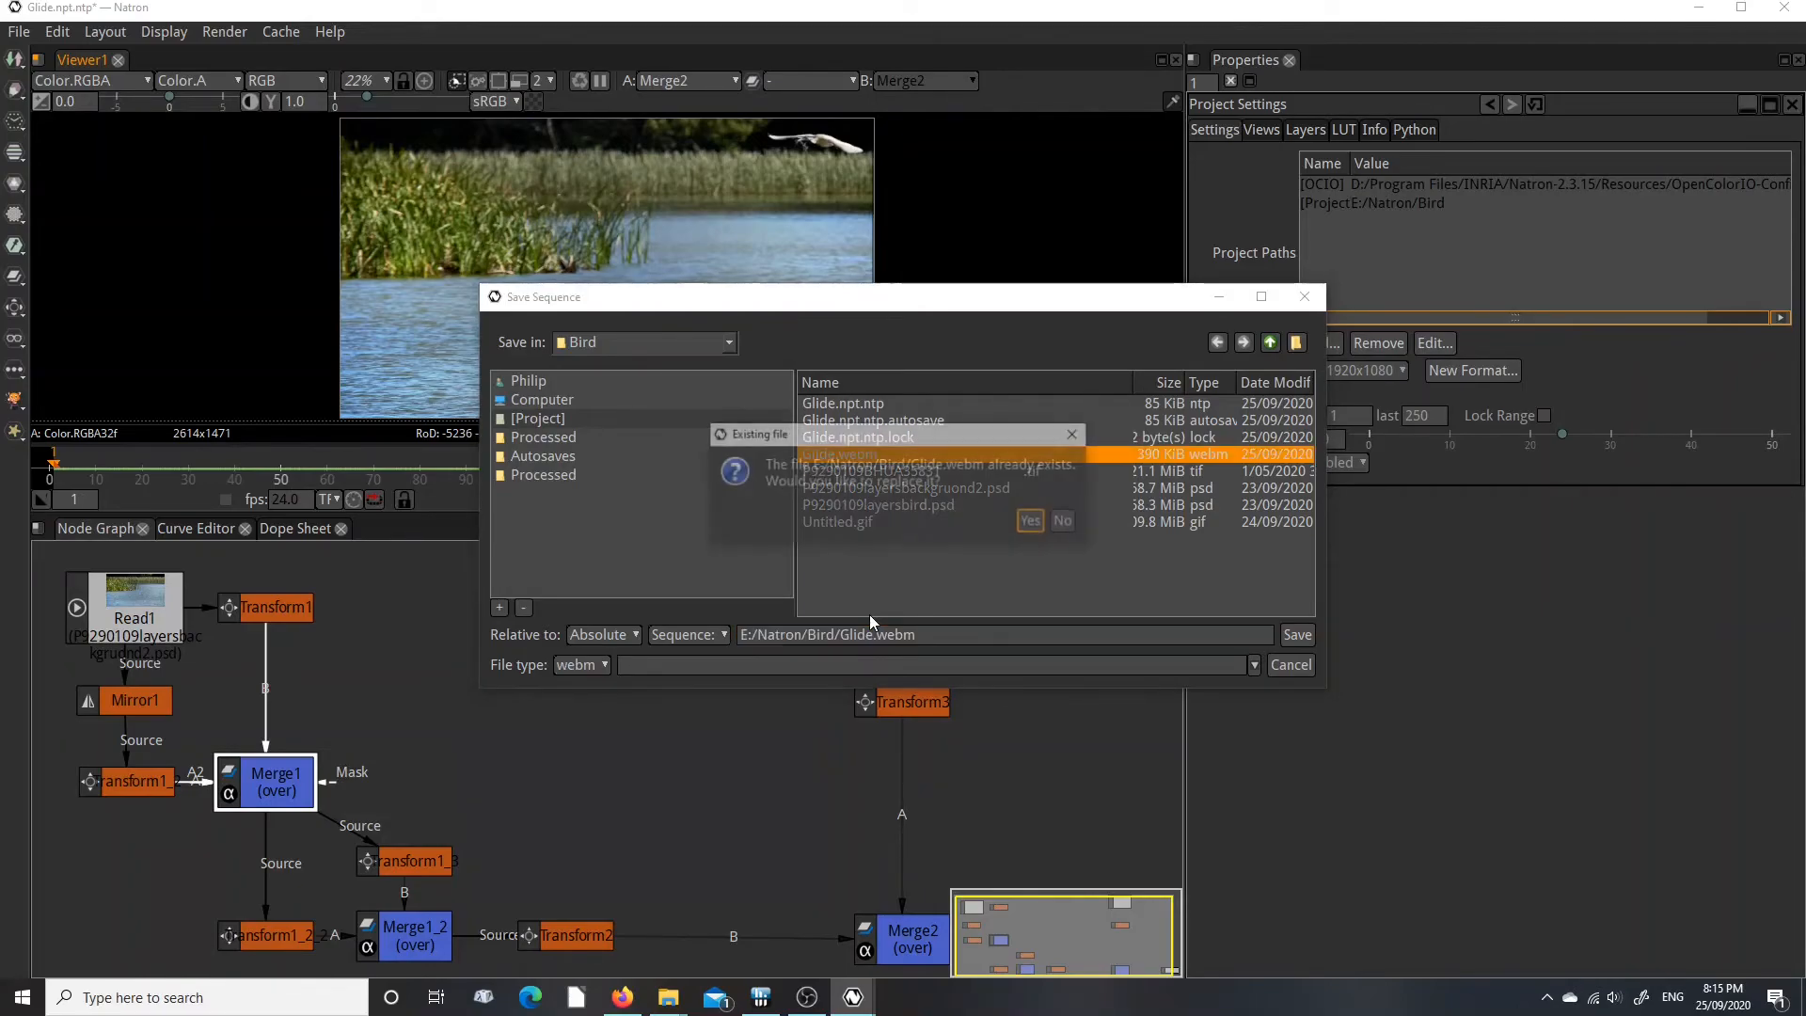
{"action": "left_click", "coordinate": [1035, 521]}
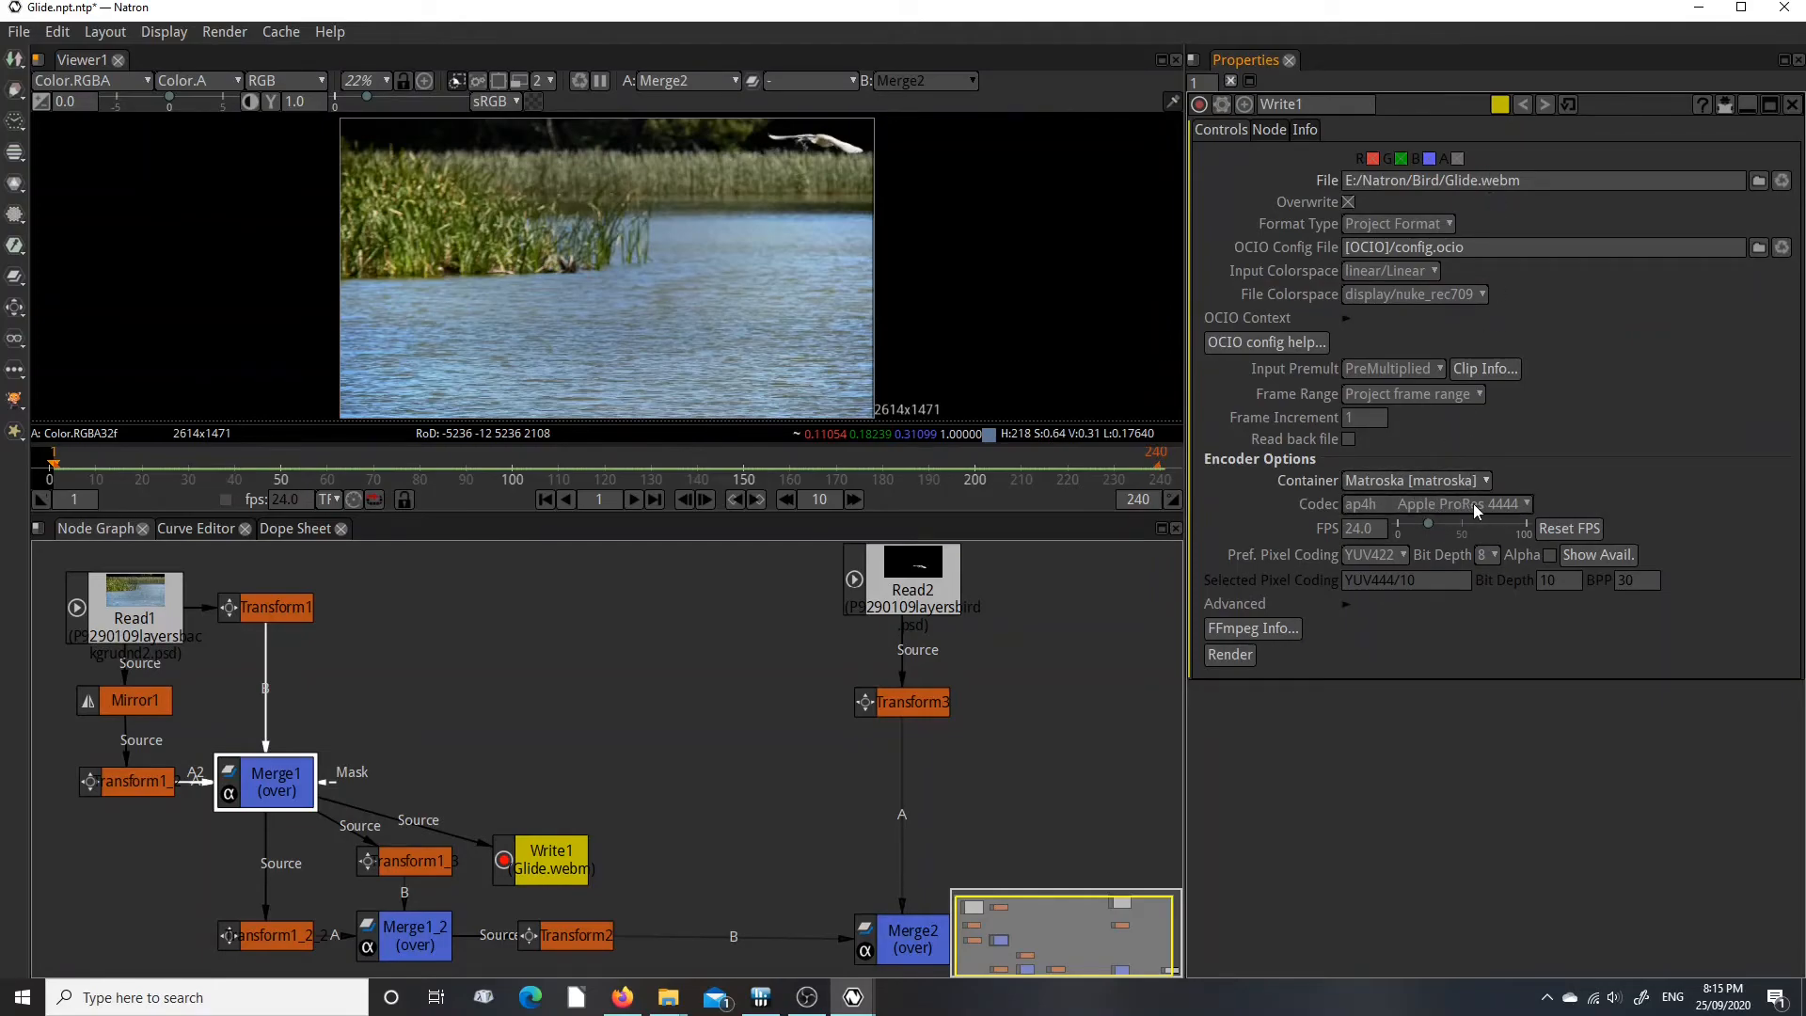
Set the Write1 codec to VP90 Google VP9 [libvpx-vp9], then detach the node from Merge1 and place it beside the Read2 branch.
{"action": "scroll", "coordinate": [1471, 504], "scroll_direction": "down", "scroll_amount": 3}
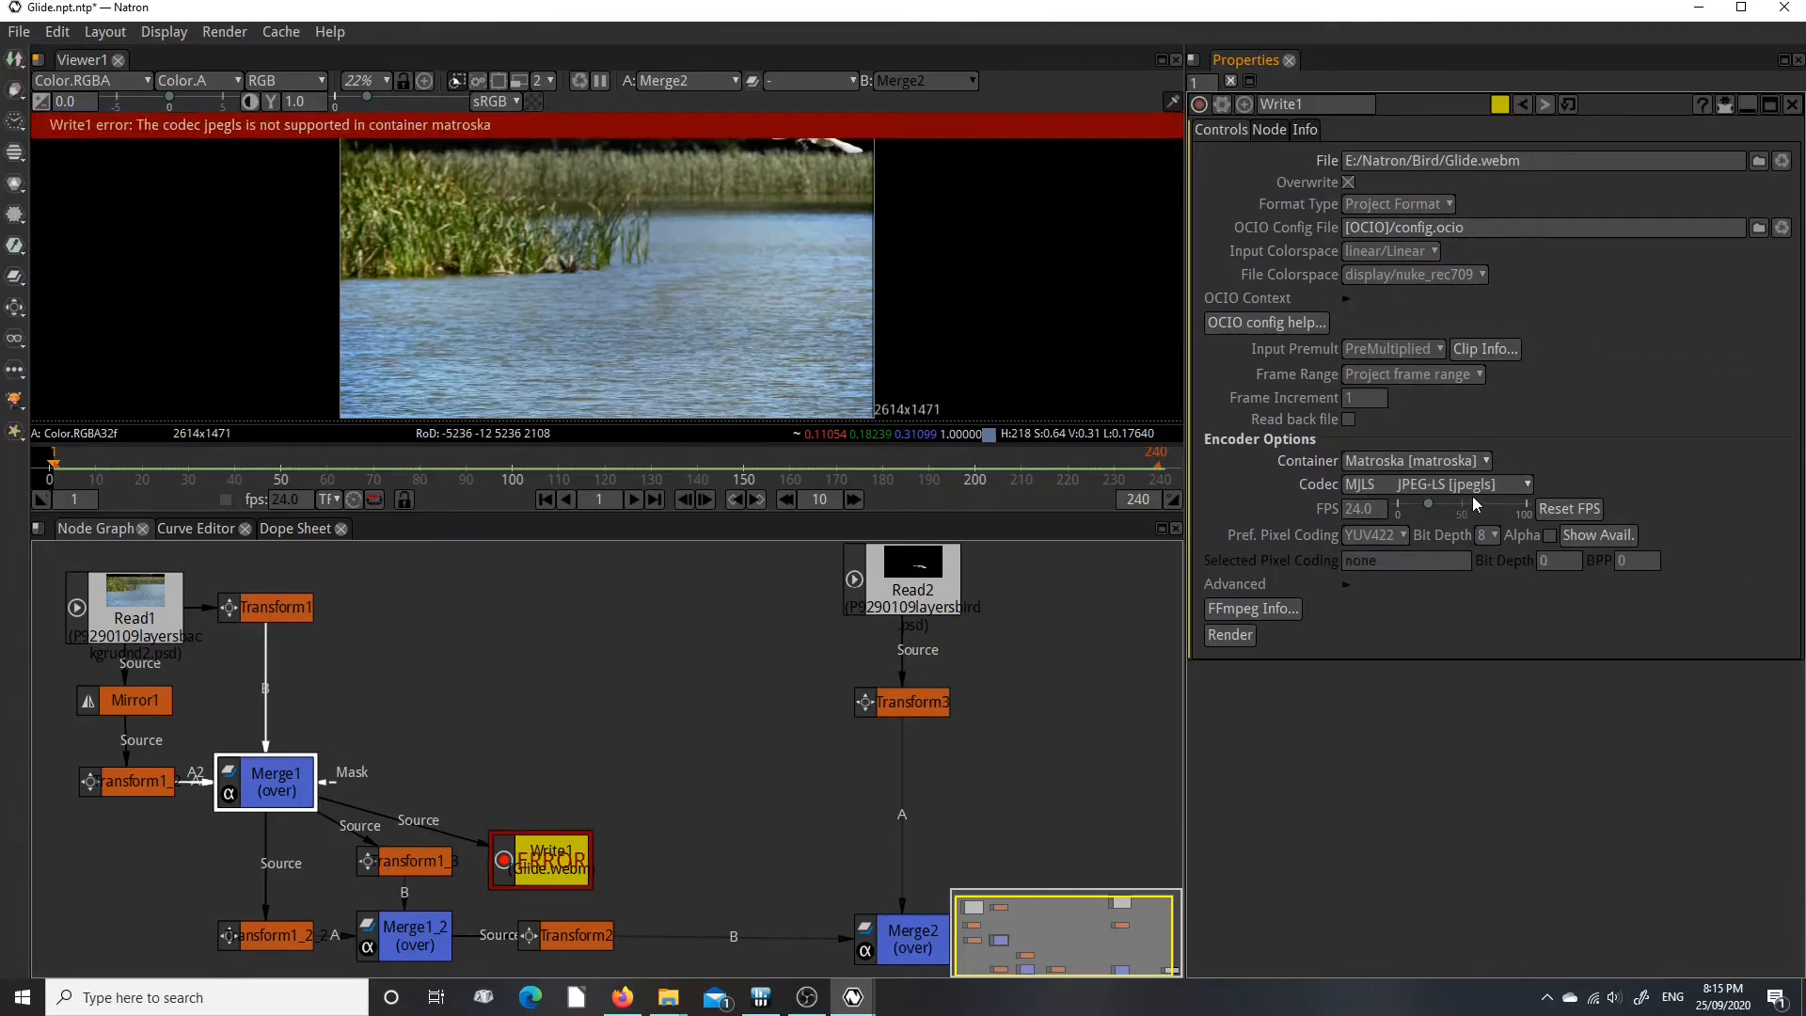
{"action": "left_click", "coordinate": [1527, 484]}
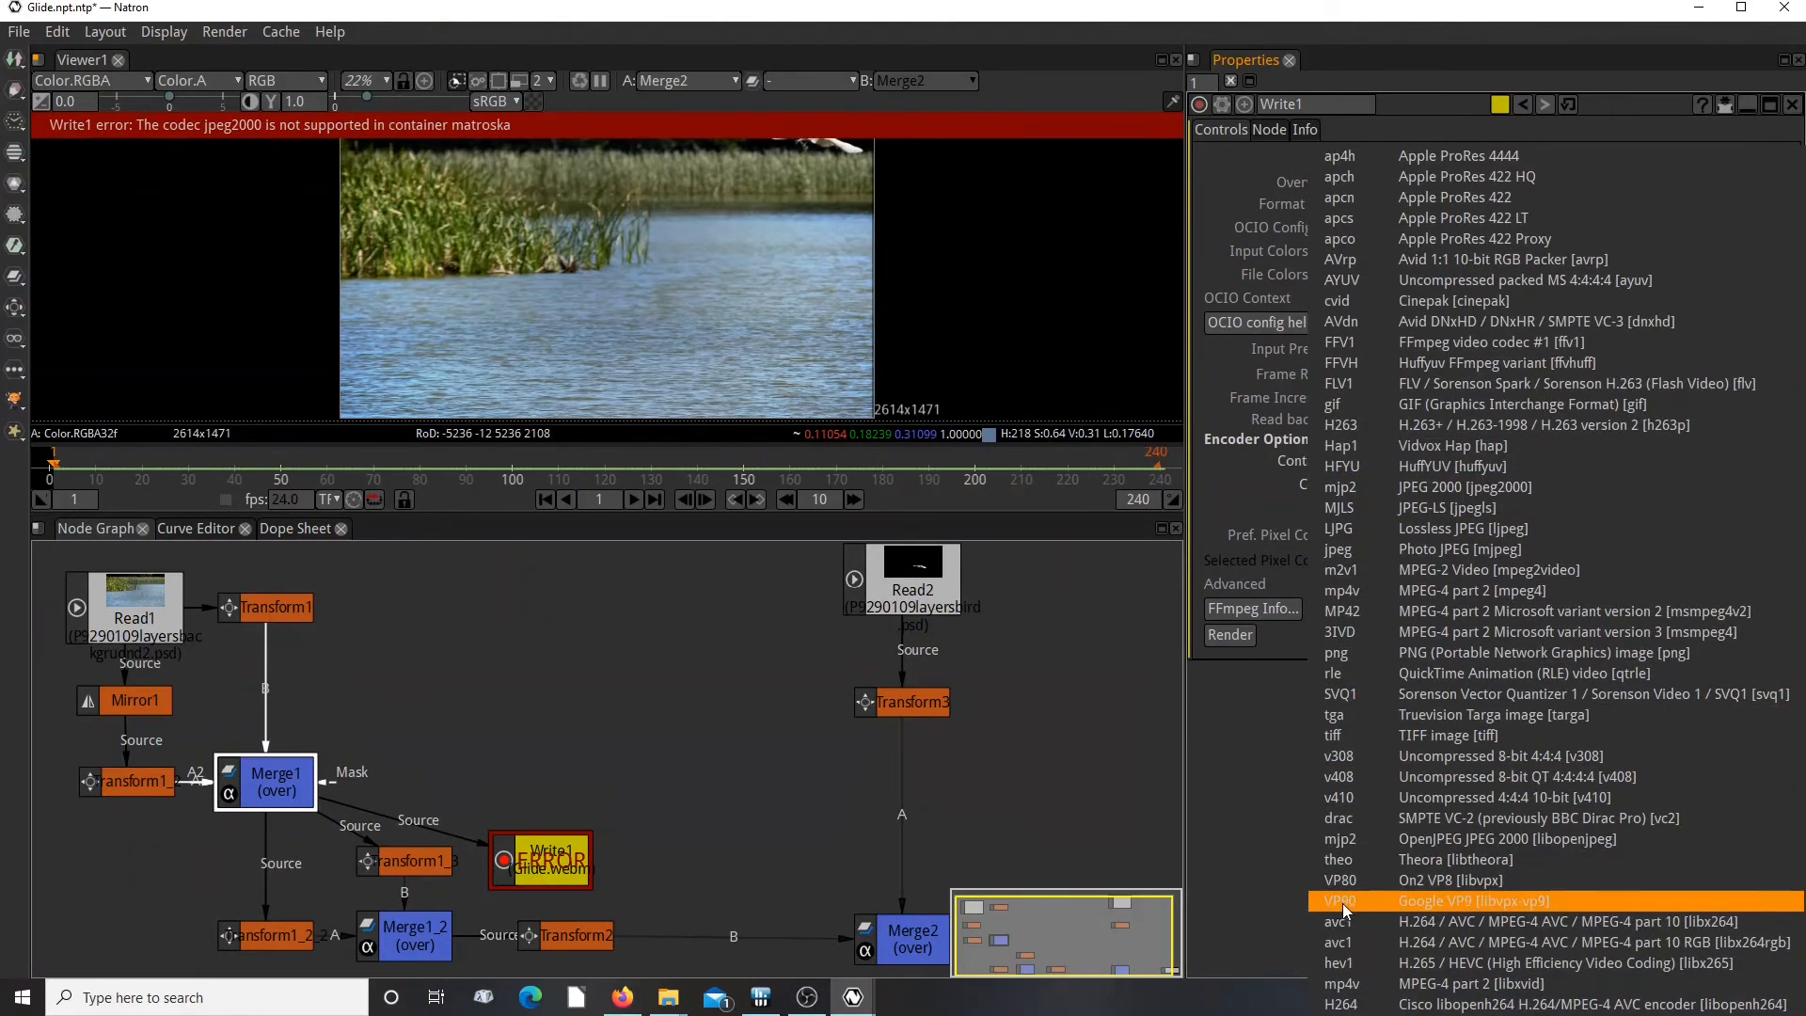
{"action": "left_click", "coordinate": [1435, 903]}
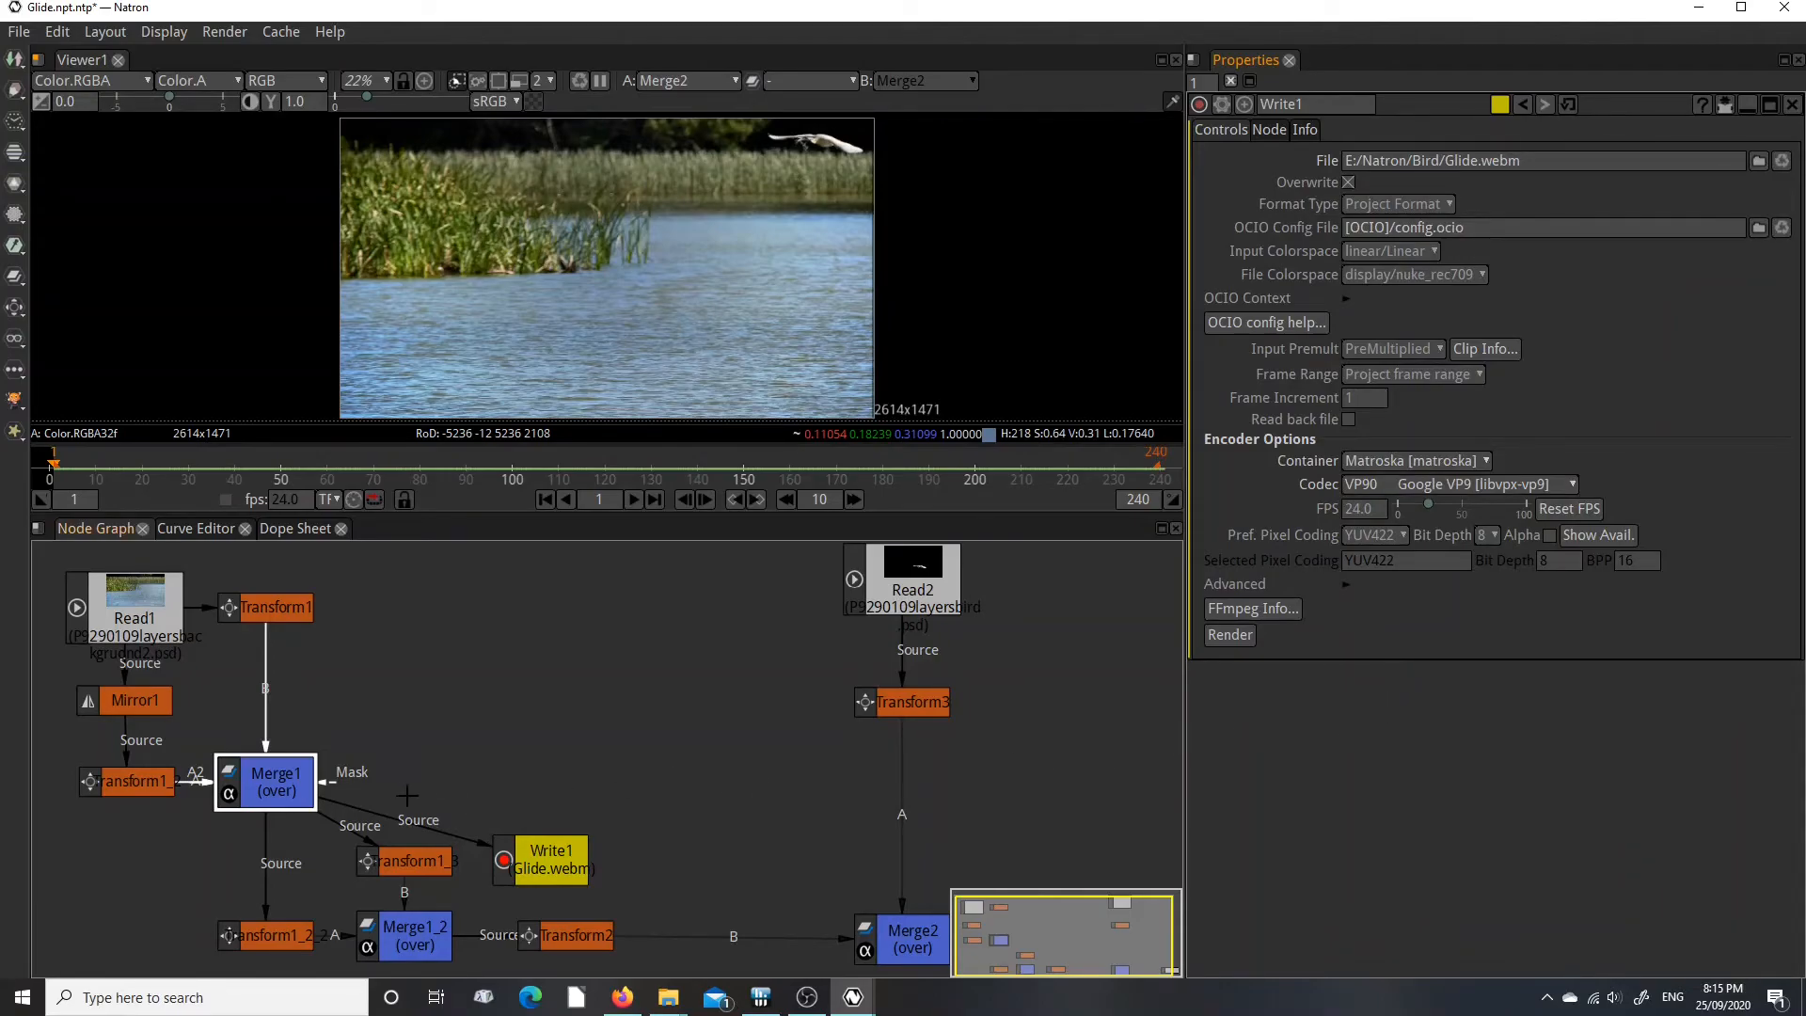
{"action": "left_click_drag", "start_coordinate": [400, 826], "coordinate": [487, 723]}
{"action": "left_click_drag", "start_coordinate": [558, 856], "coordinate": [1091, 675]}
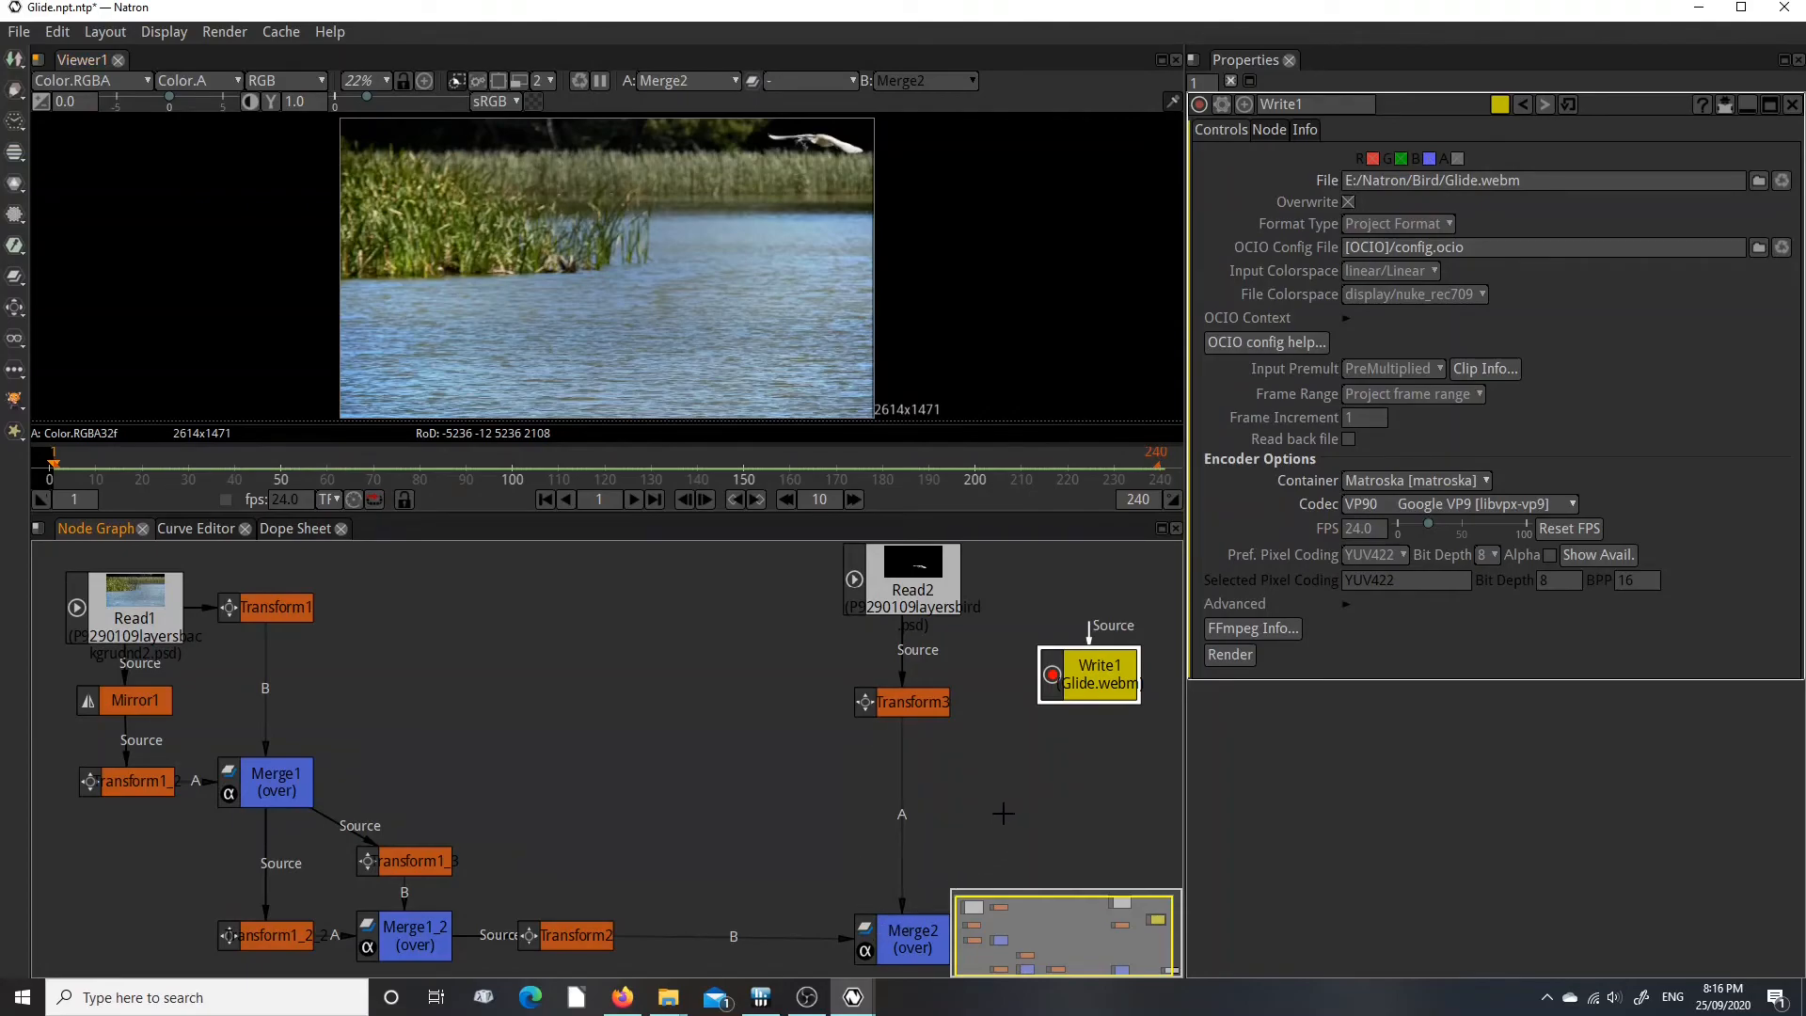
Insert a Reformat node ahead of Write1 and connect its source to Merge2.
{"action": "right_click", "coordinate": [595, 722]}
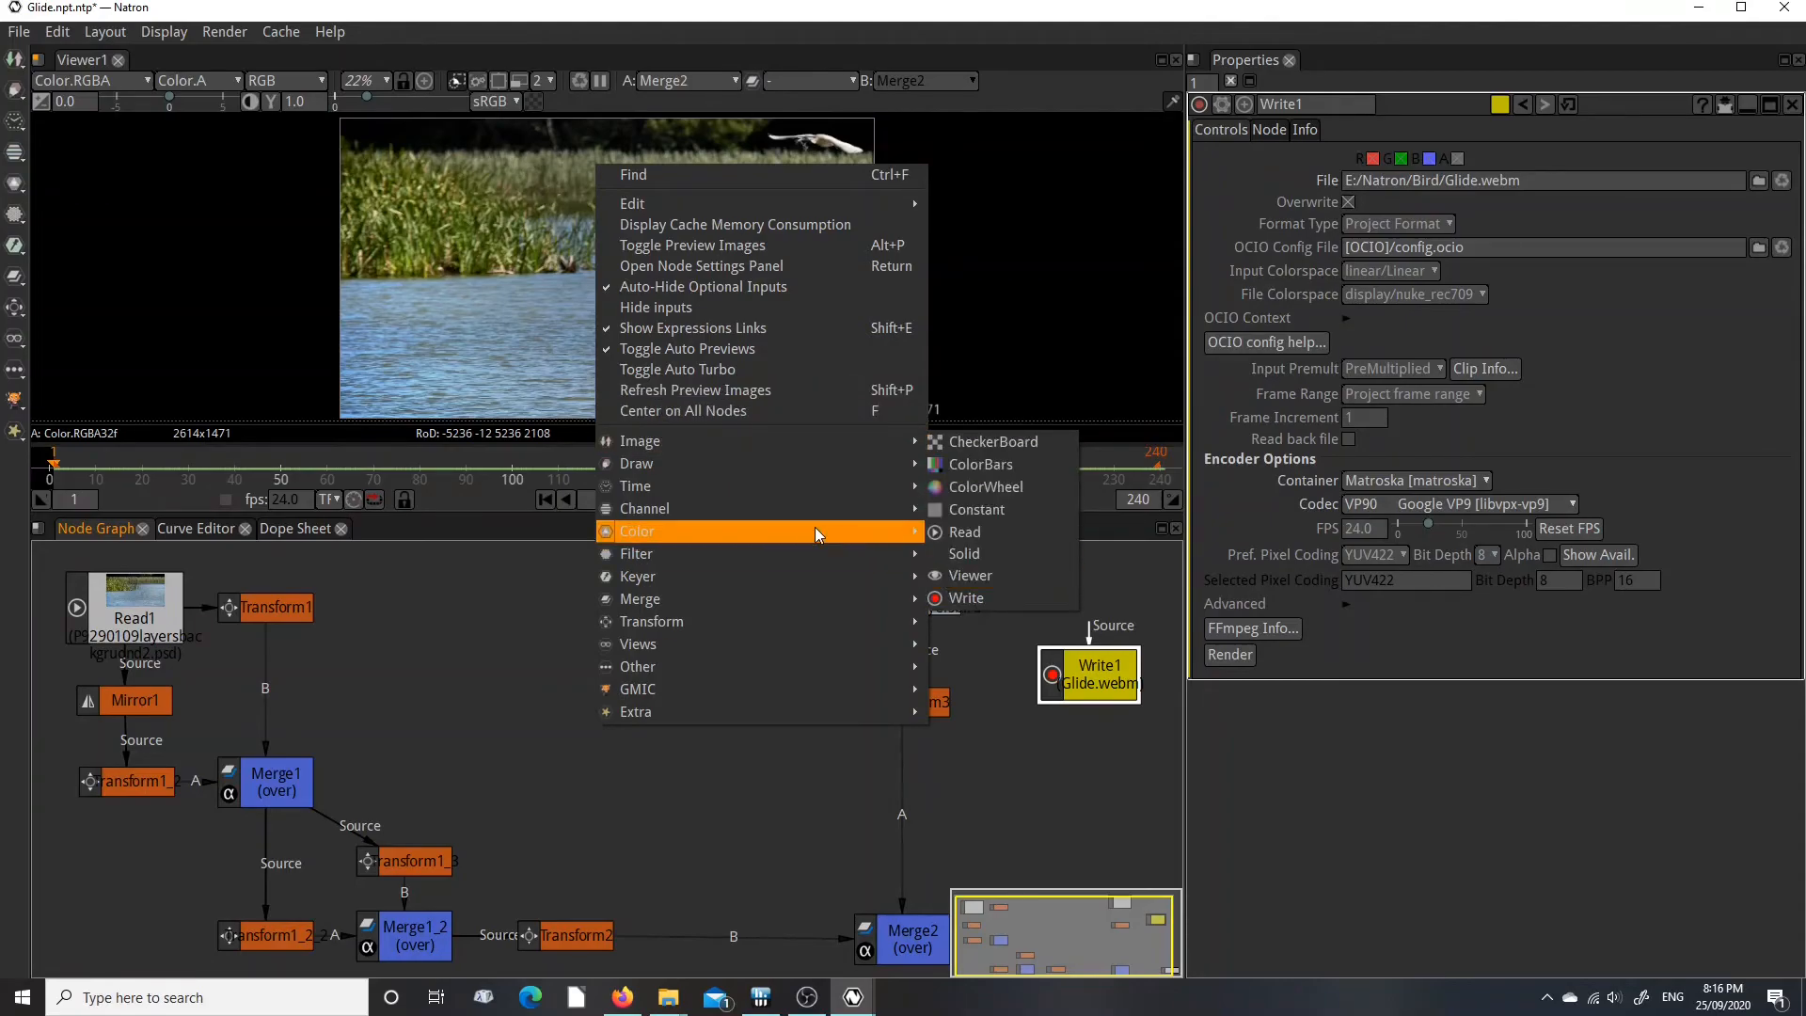
{"action": "mouse_move", "coordinate": [732, 624]}
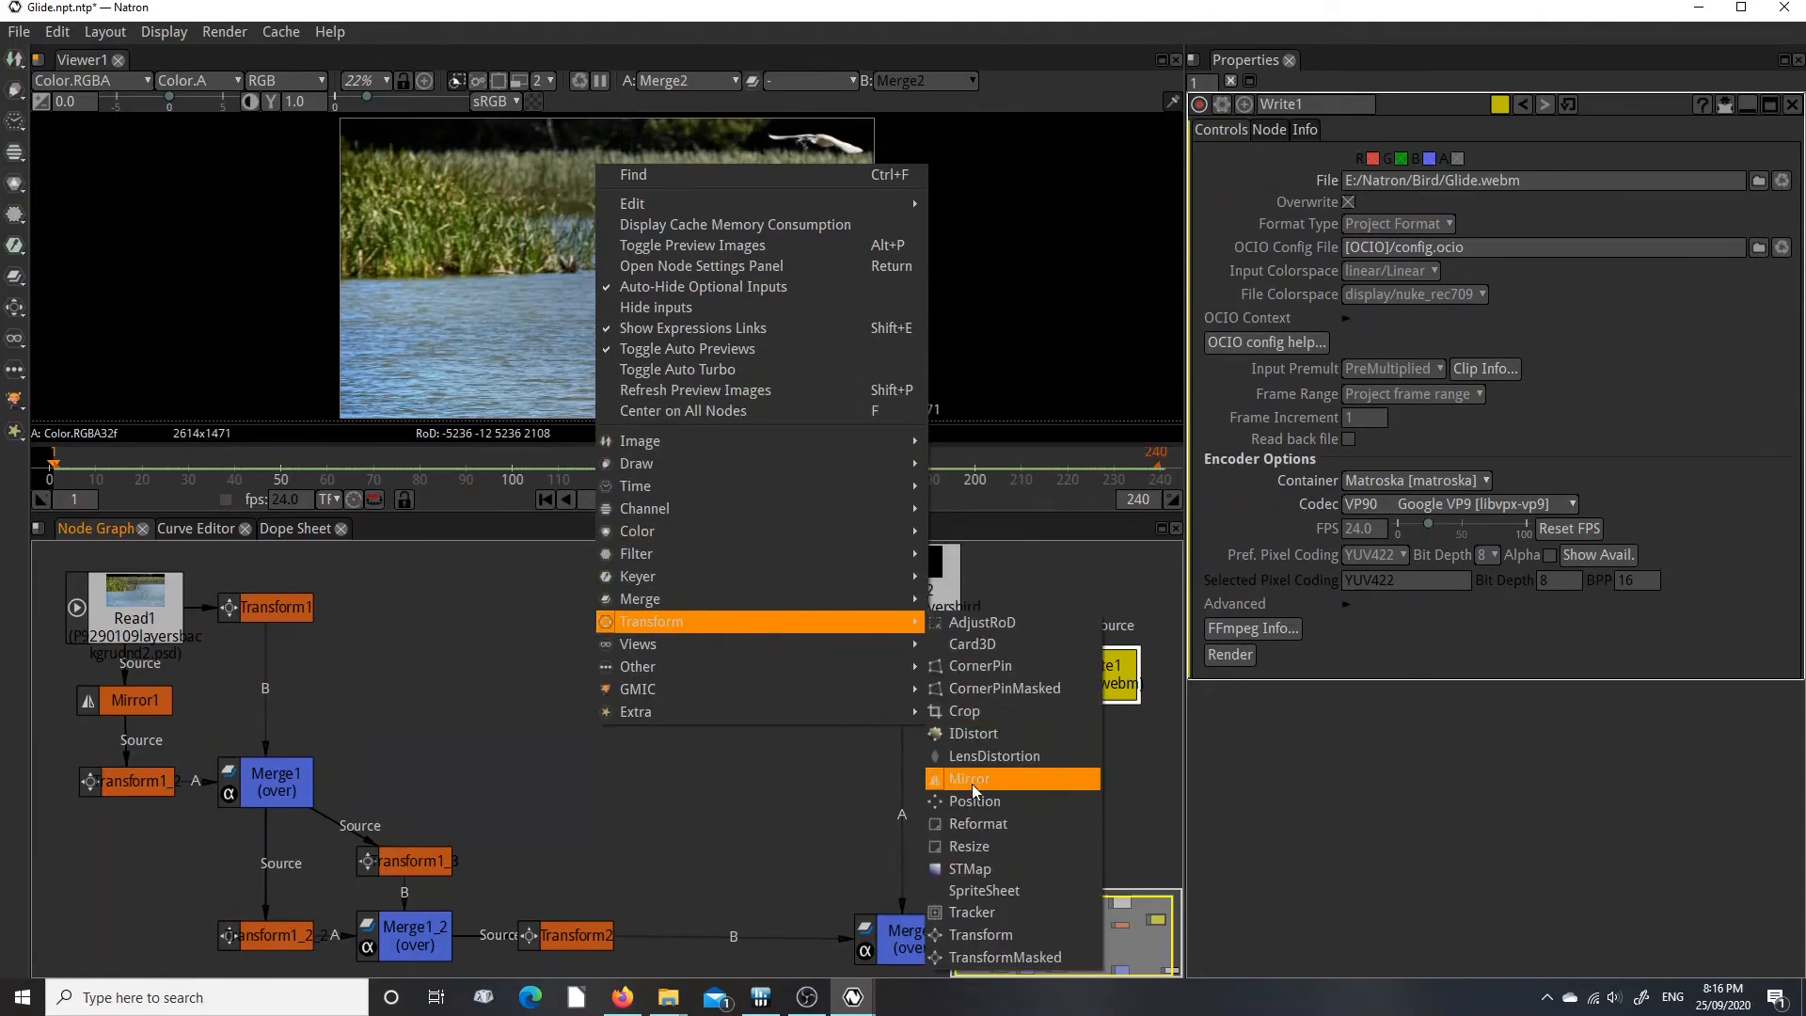
{"action": "left_click", "coordinate": [980, 826]}
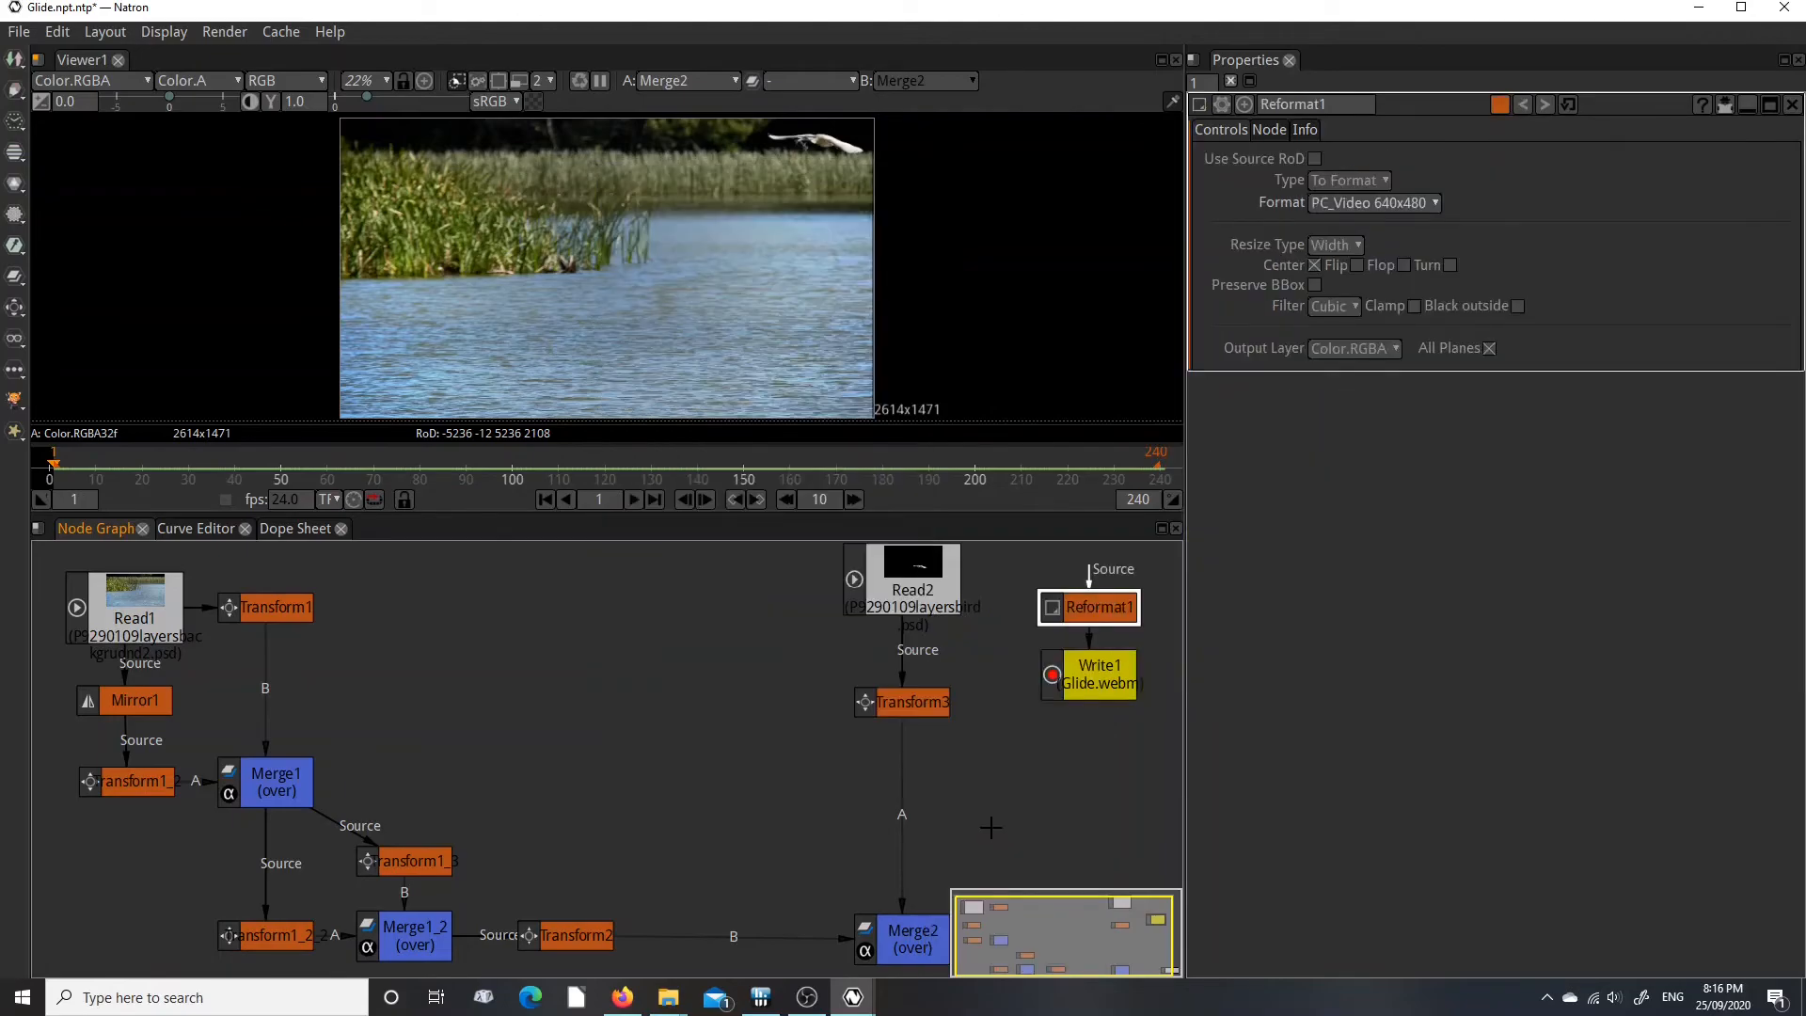
{"action": "left_click_drag", "start_coordinate": [1093, 608], "coordinate": [920, 941]}
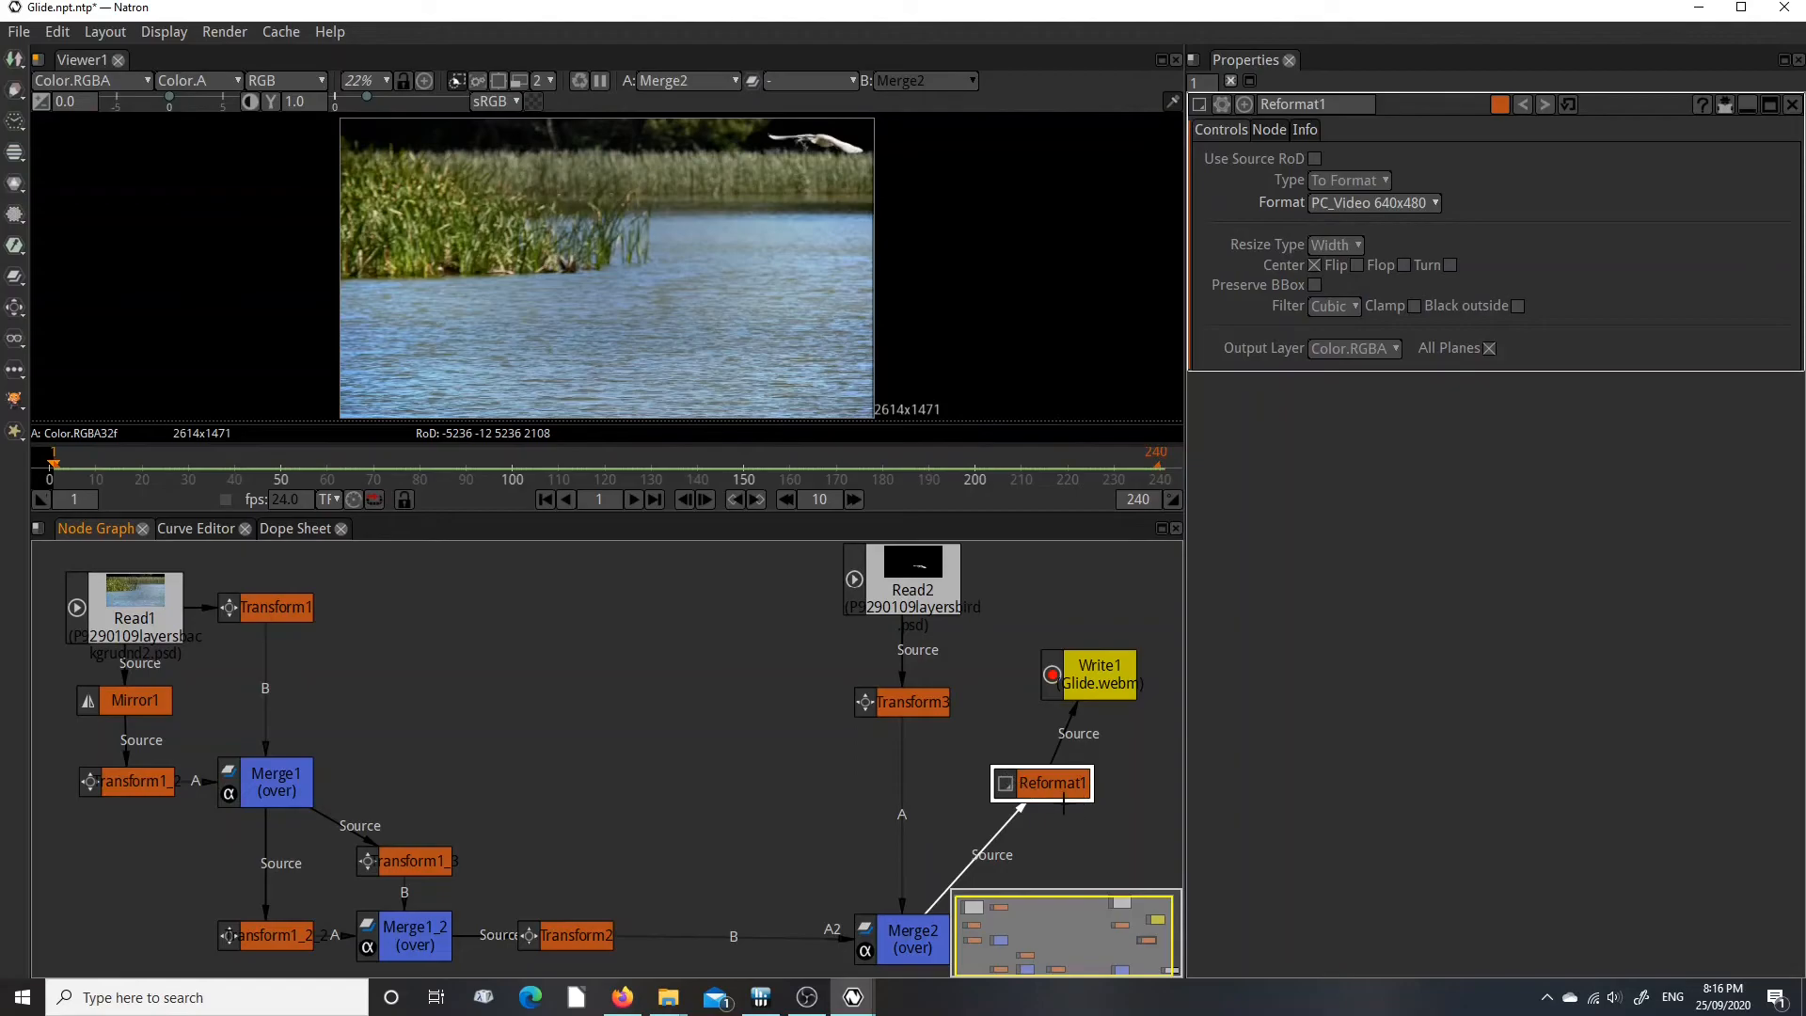
Set the Reformat1 format to HD 1920x1080 and reopen the Write1 settings.
{"action": "left_click", "coordinate": [1436, 202]}
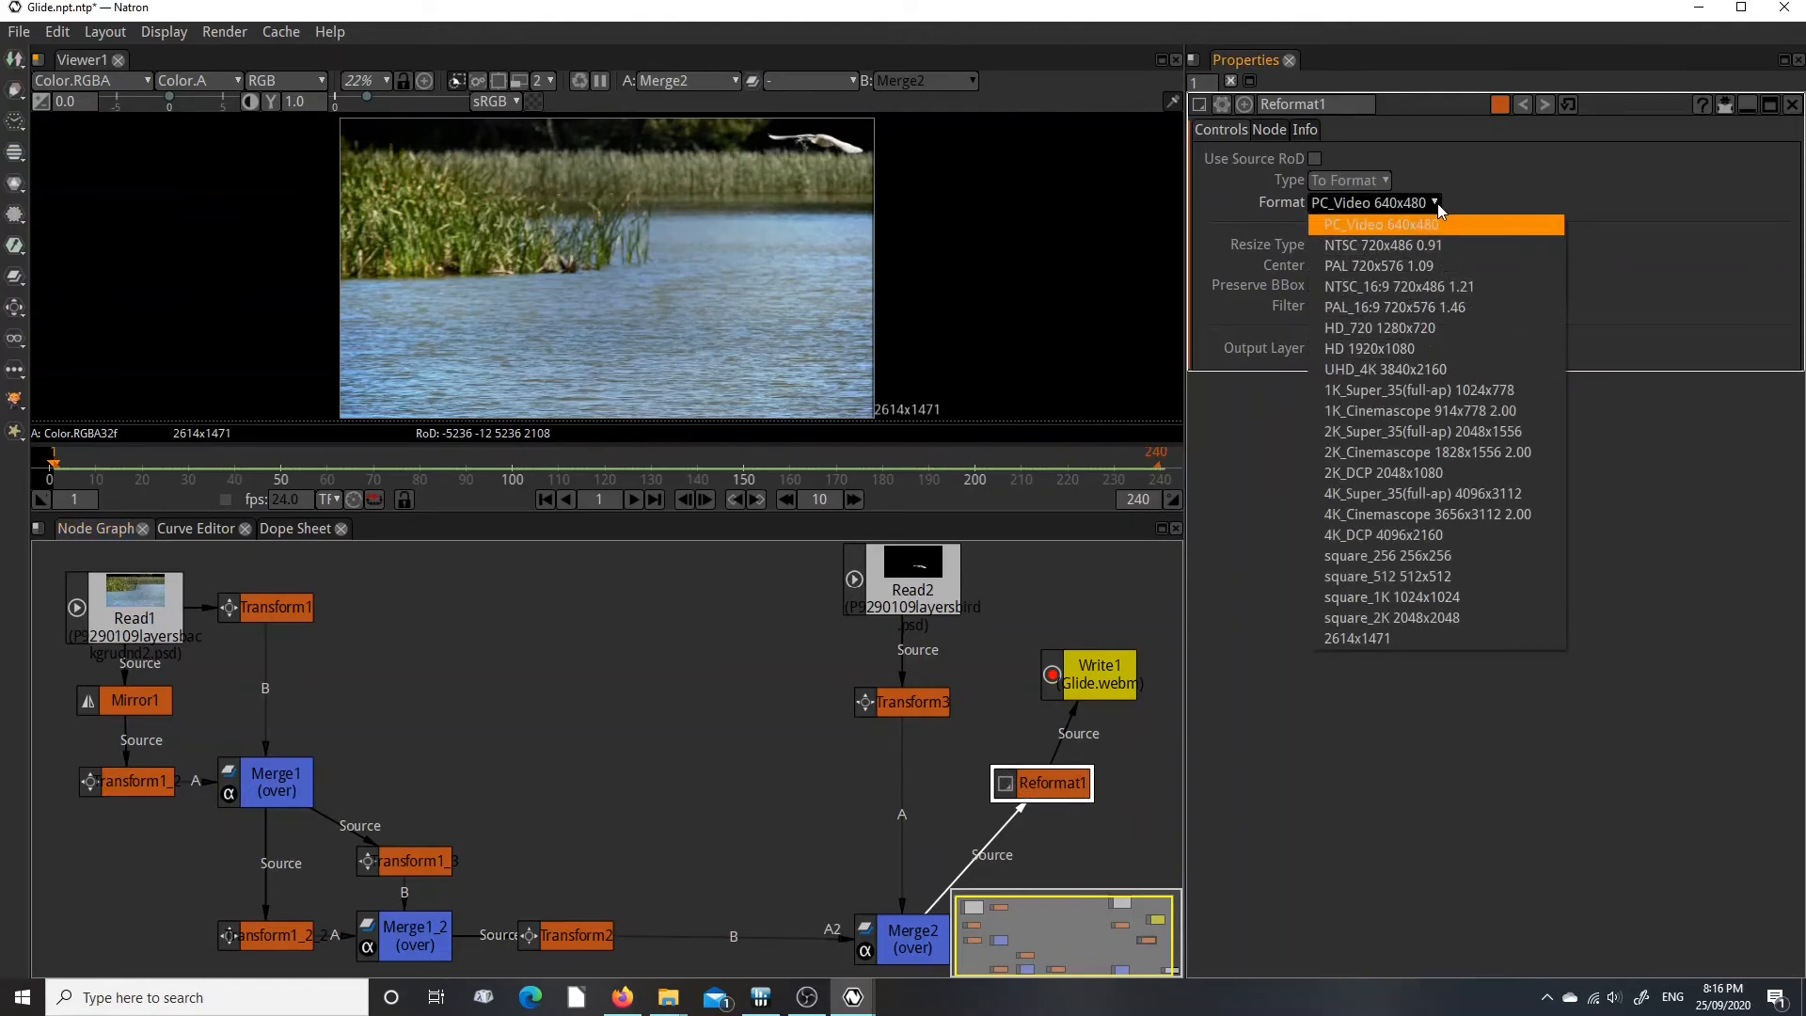
{"action": "left_click", "coordinate": [1406, 346]}
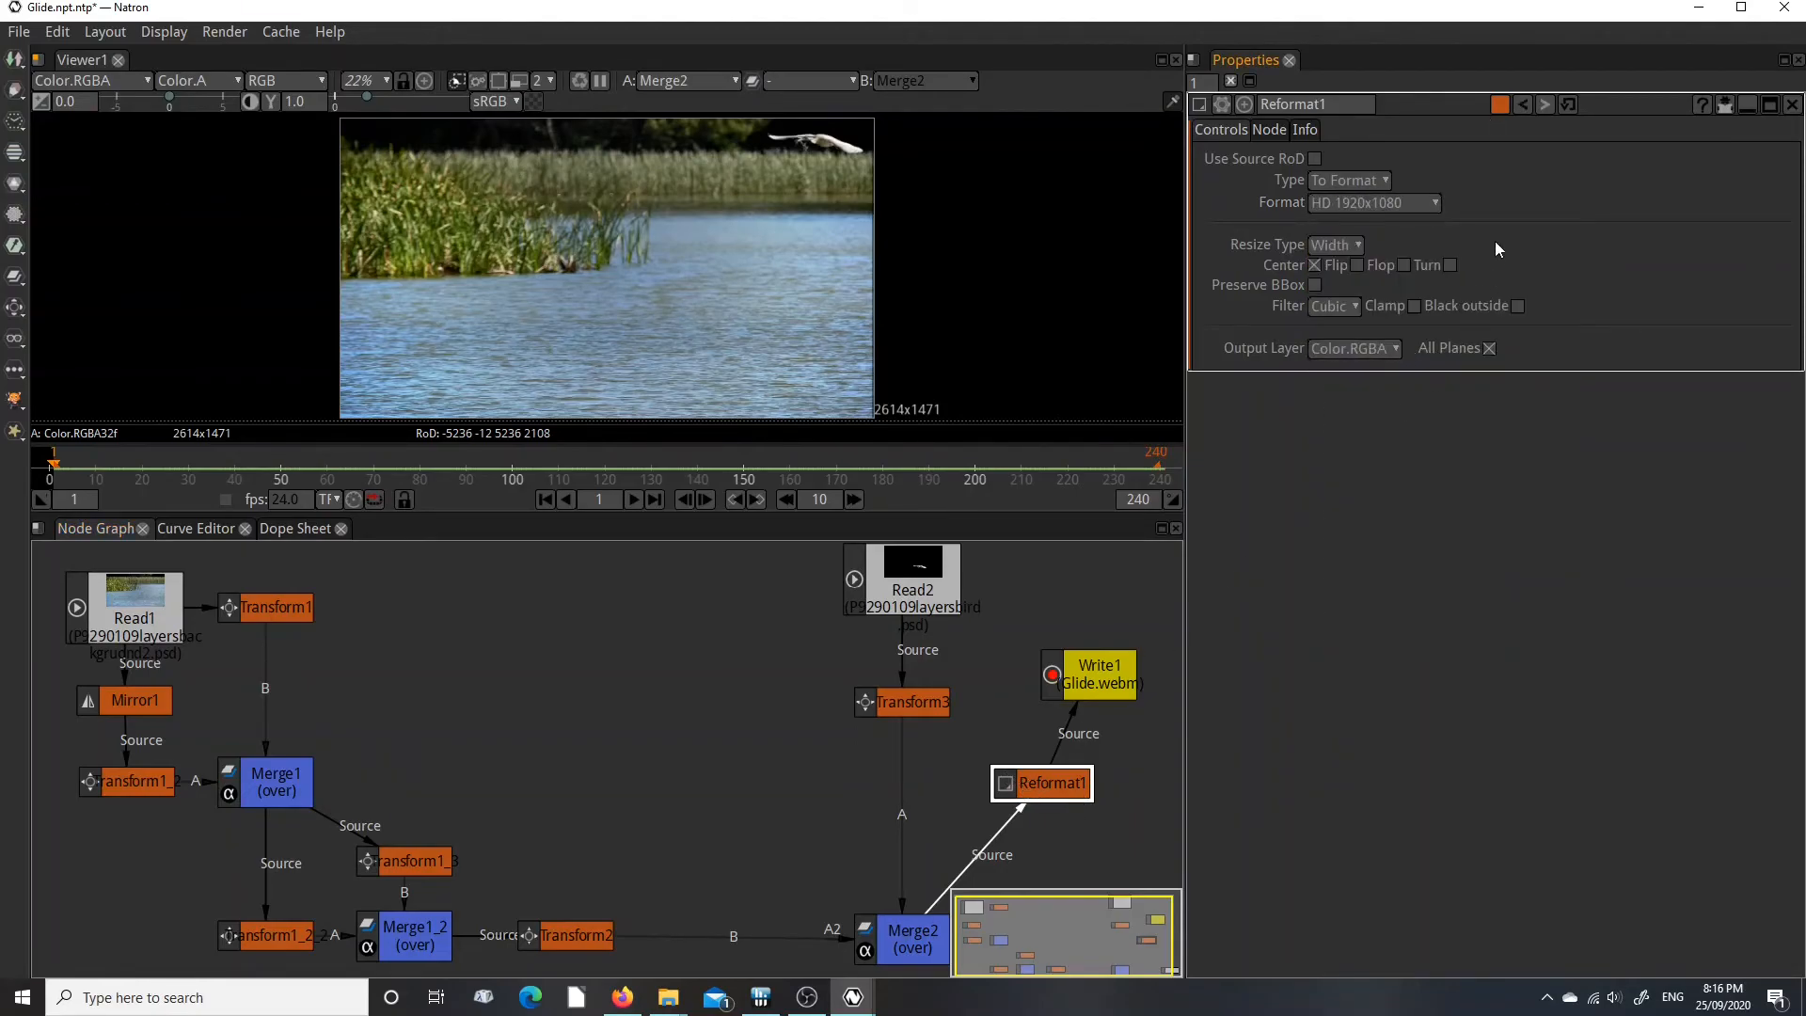
{"action": "double_click", "coordinate": [1086, 686]}
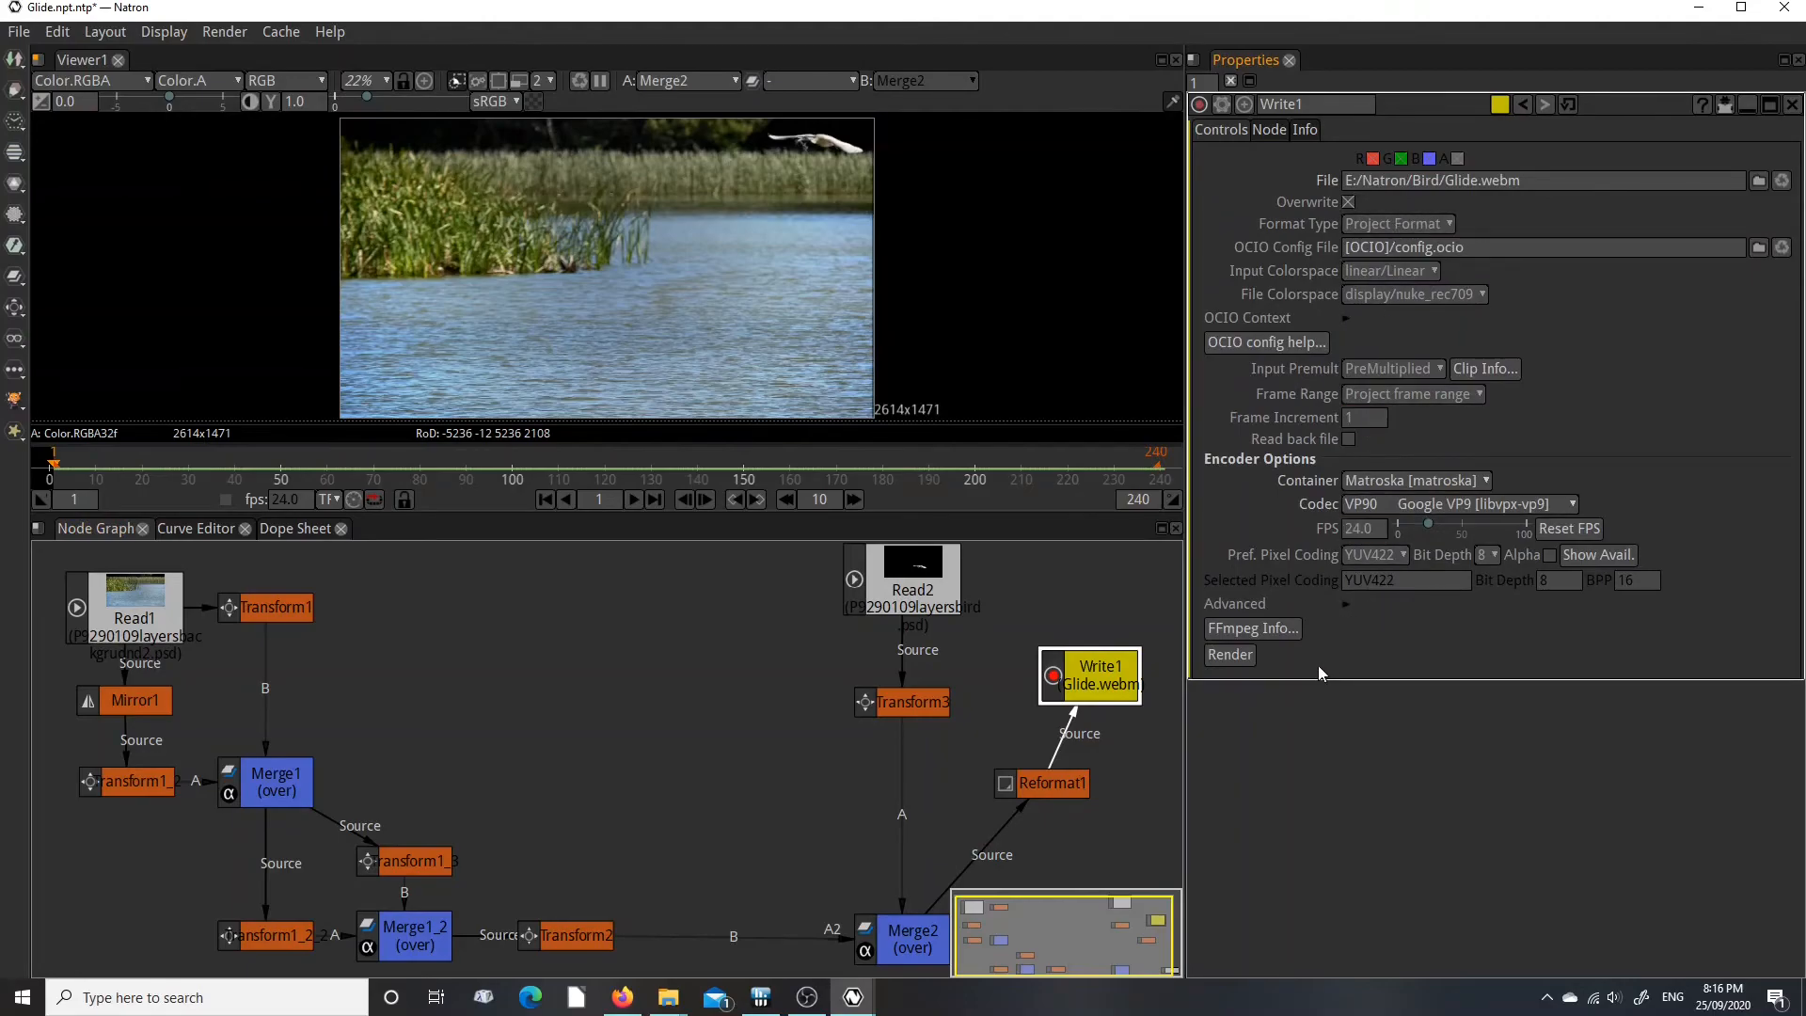
Render the Write1 node to E:/Natron/Bird/Glide.webm.
{"action": "left_click", "coordinate": [1232, 655]}
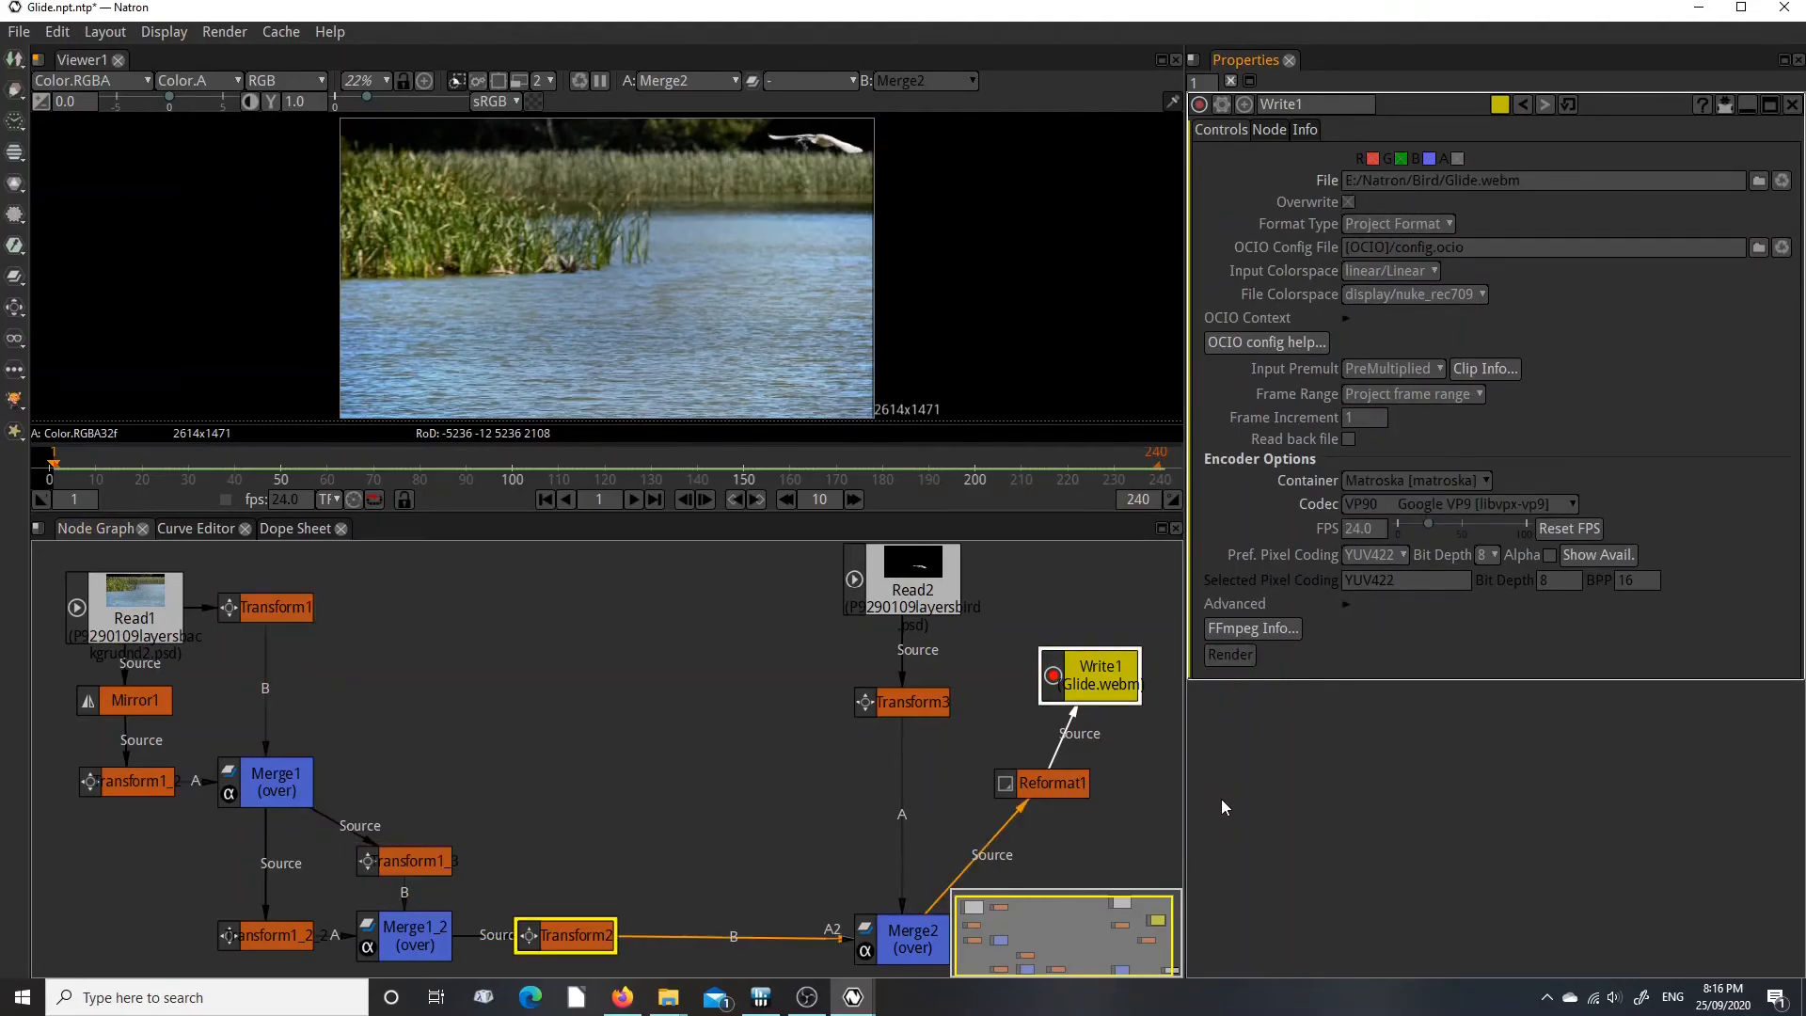
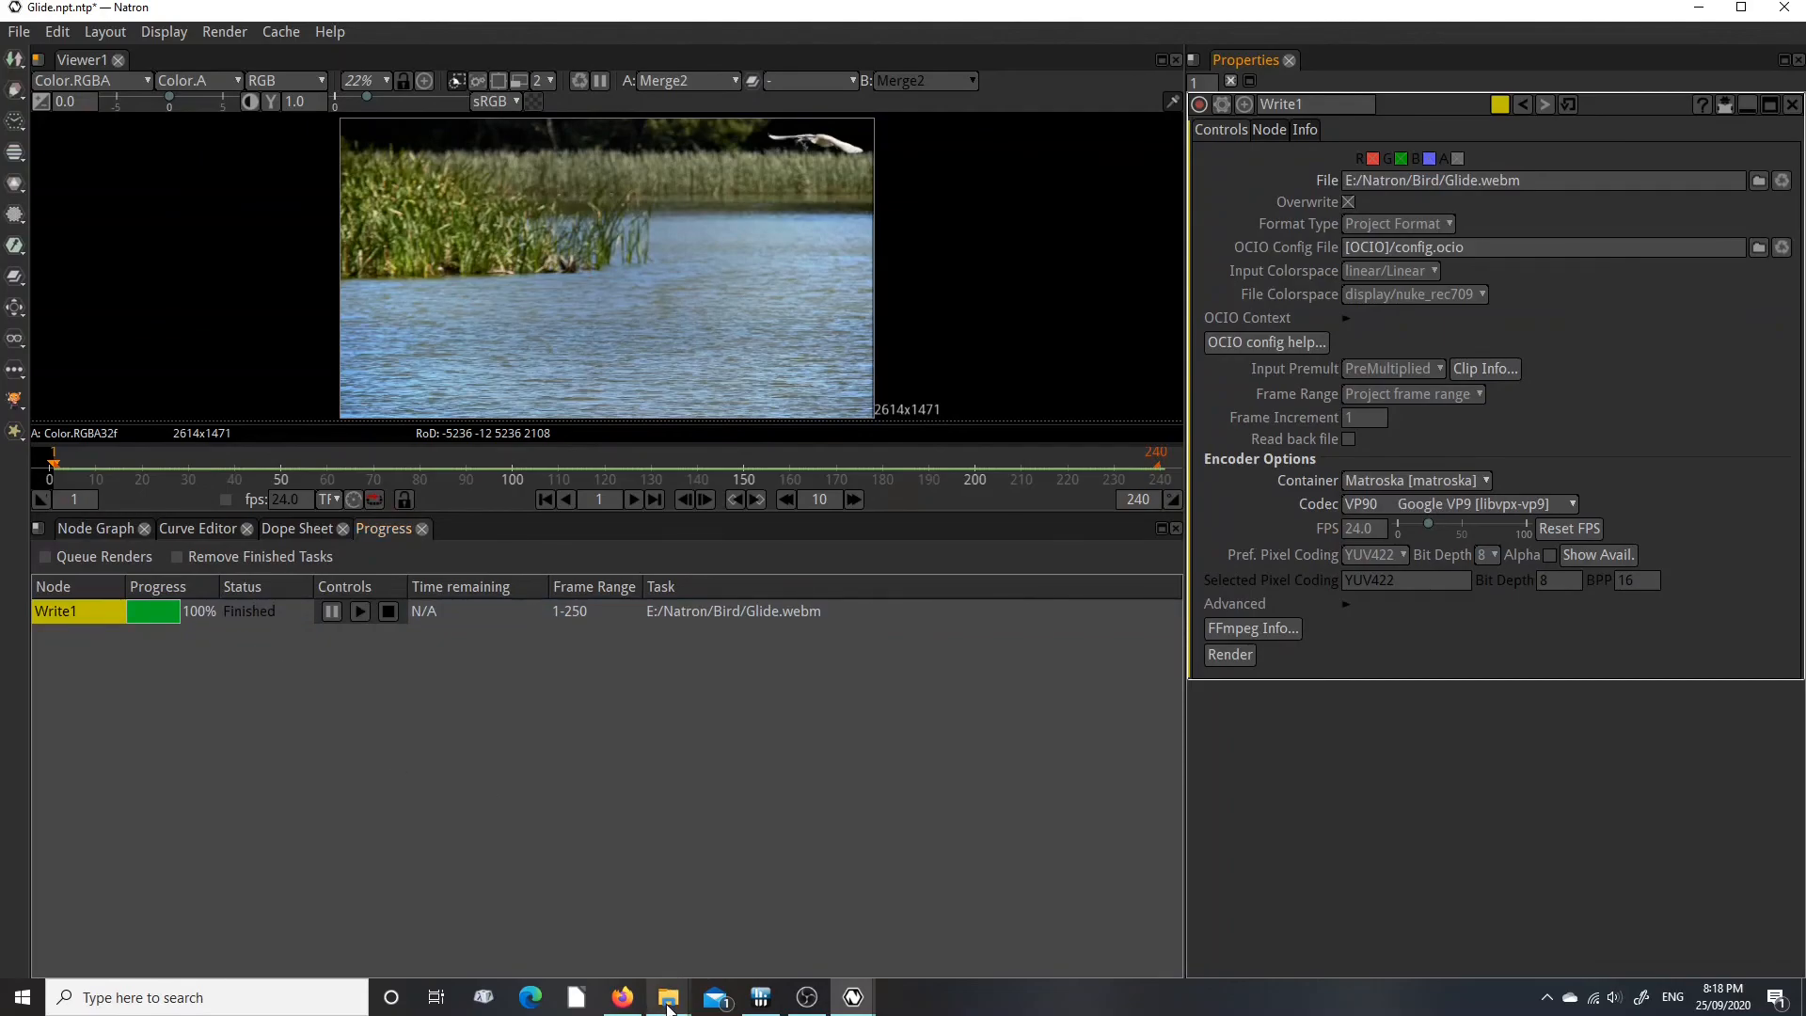
Switch to the Bird folder in File Explorer, play the rendered Glide.webm, and return to Natron.
{"action": "mouse_move", "coordinate": [668, 1005]}
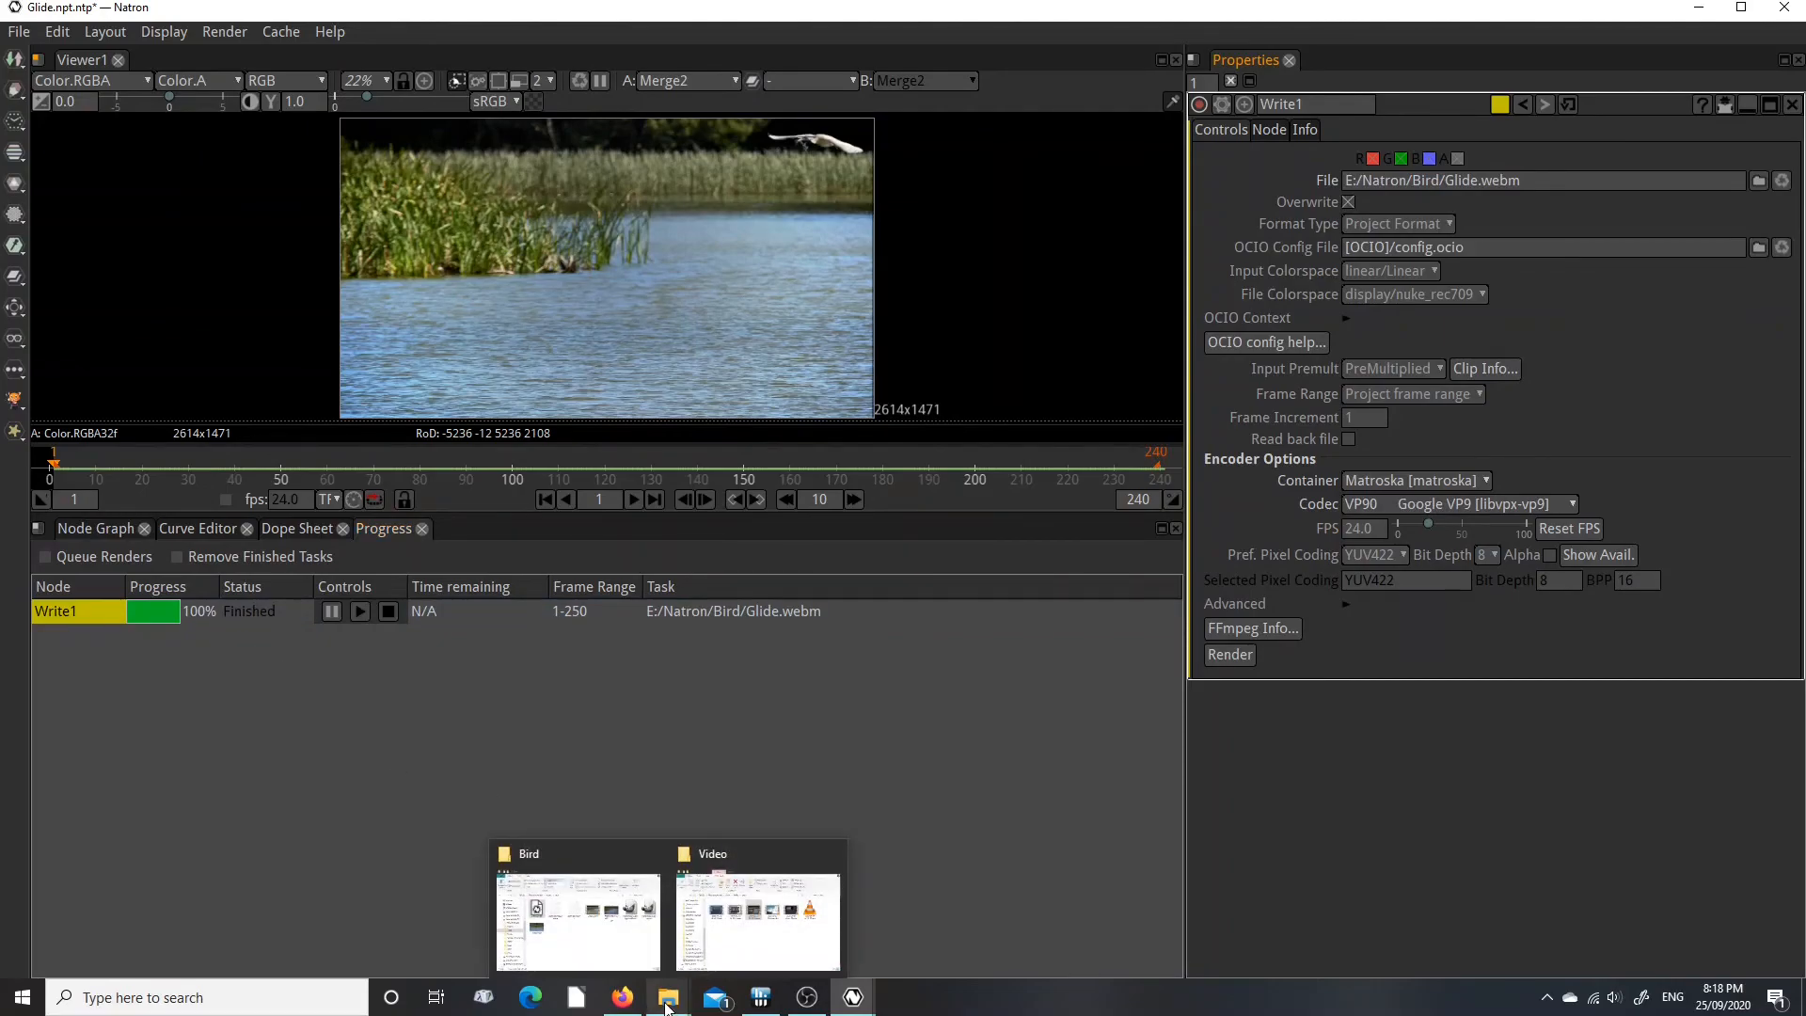
{"action": "left_click", "coordinate": [754, 951]}
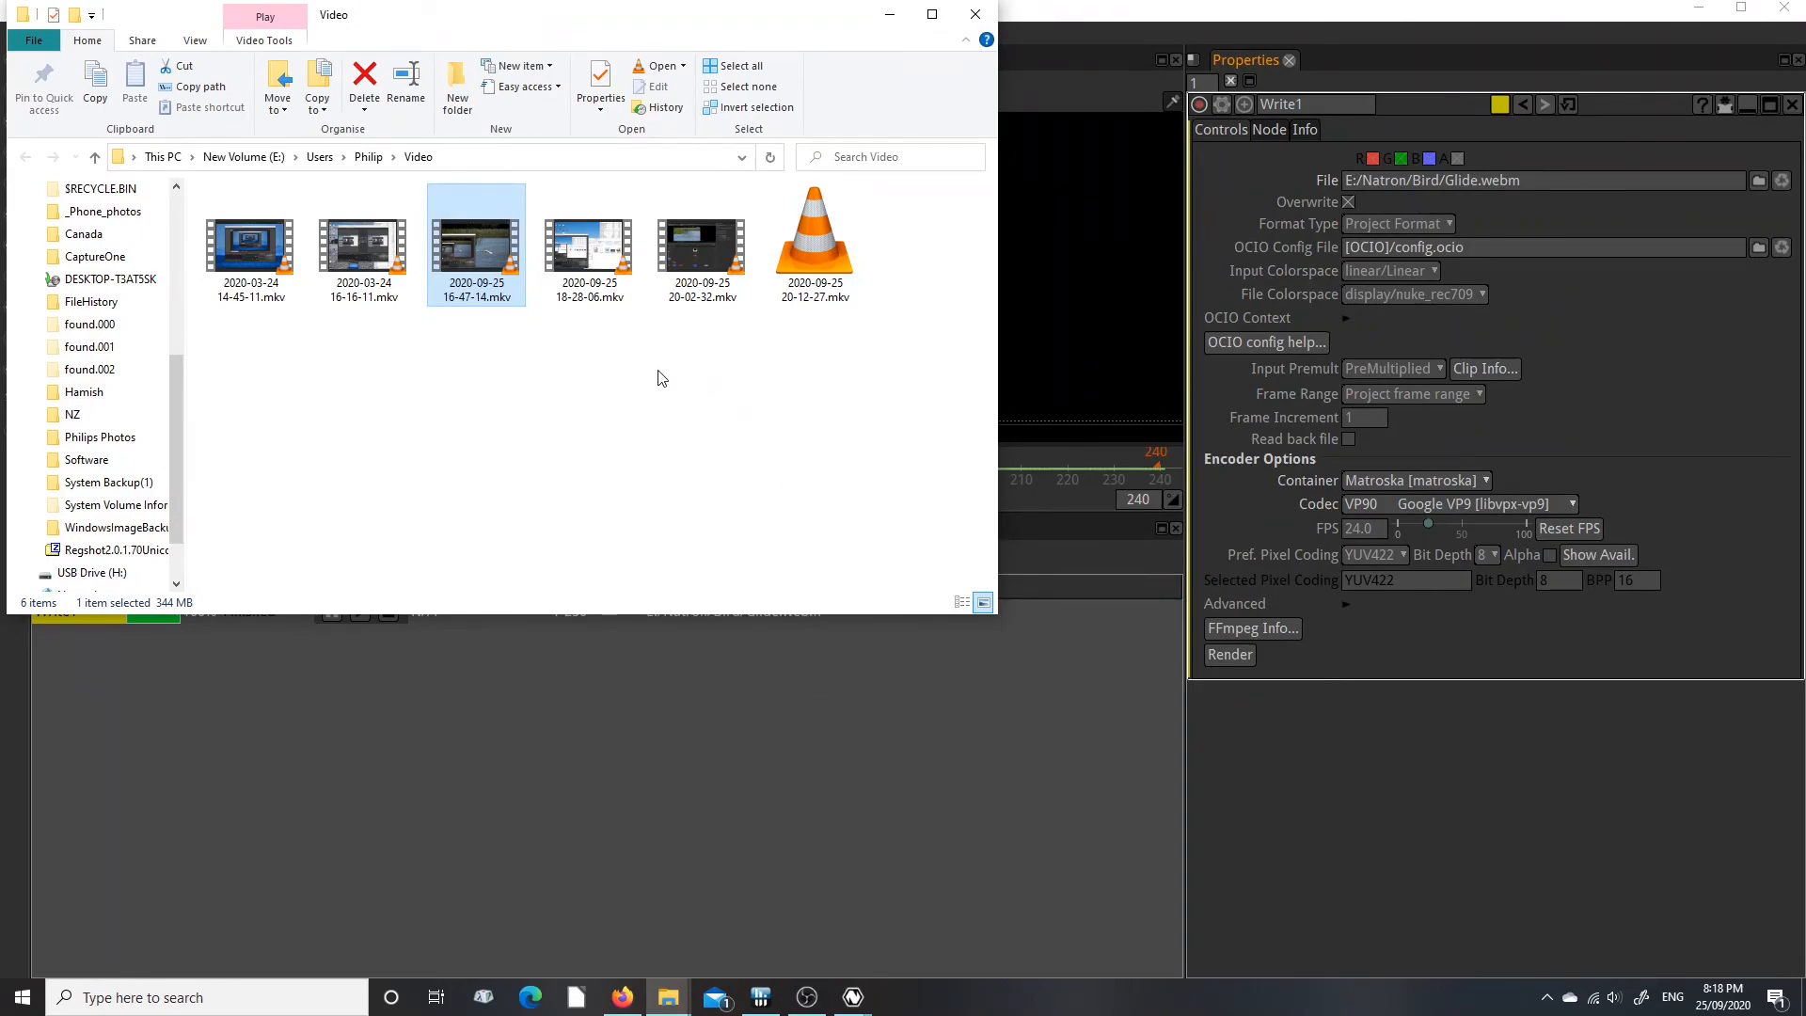
{"action": "left_click", "coordinate": [662, 1003]}
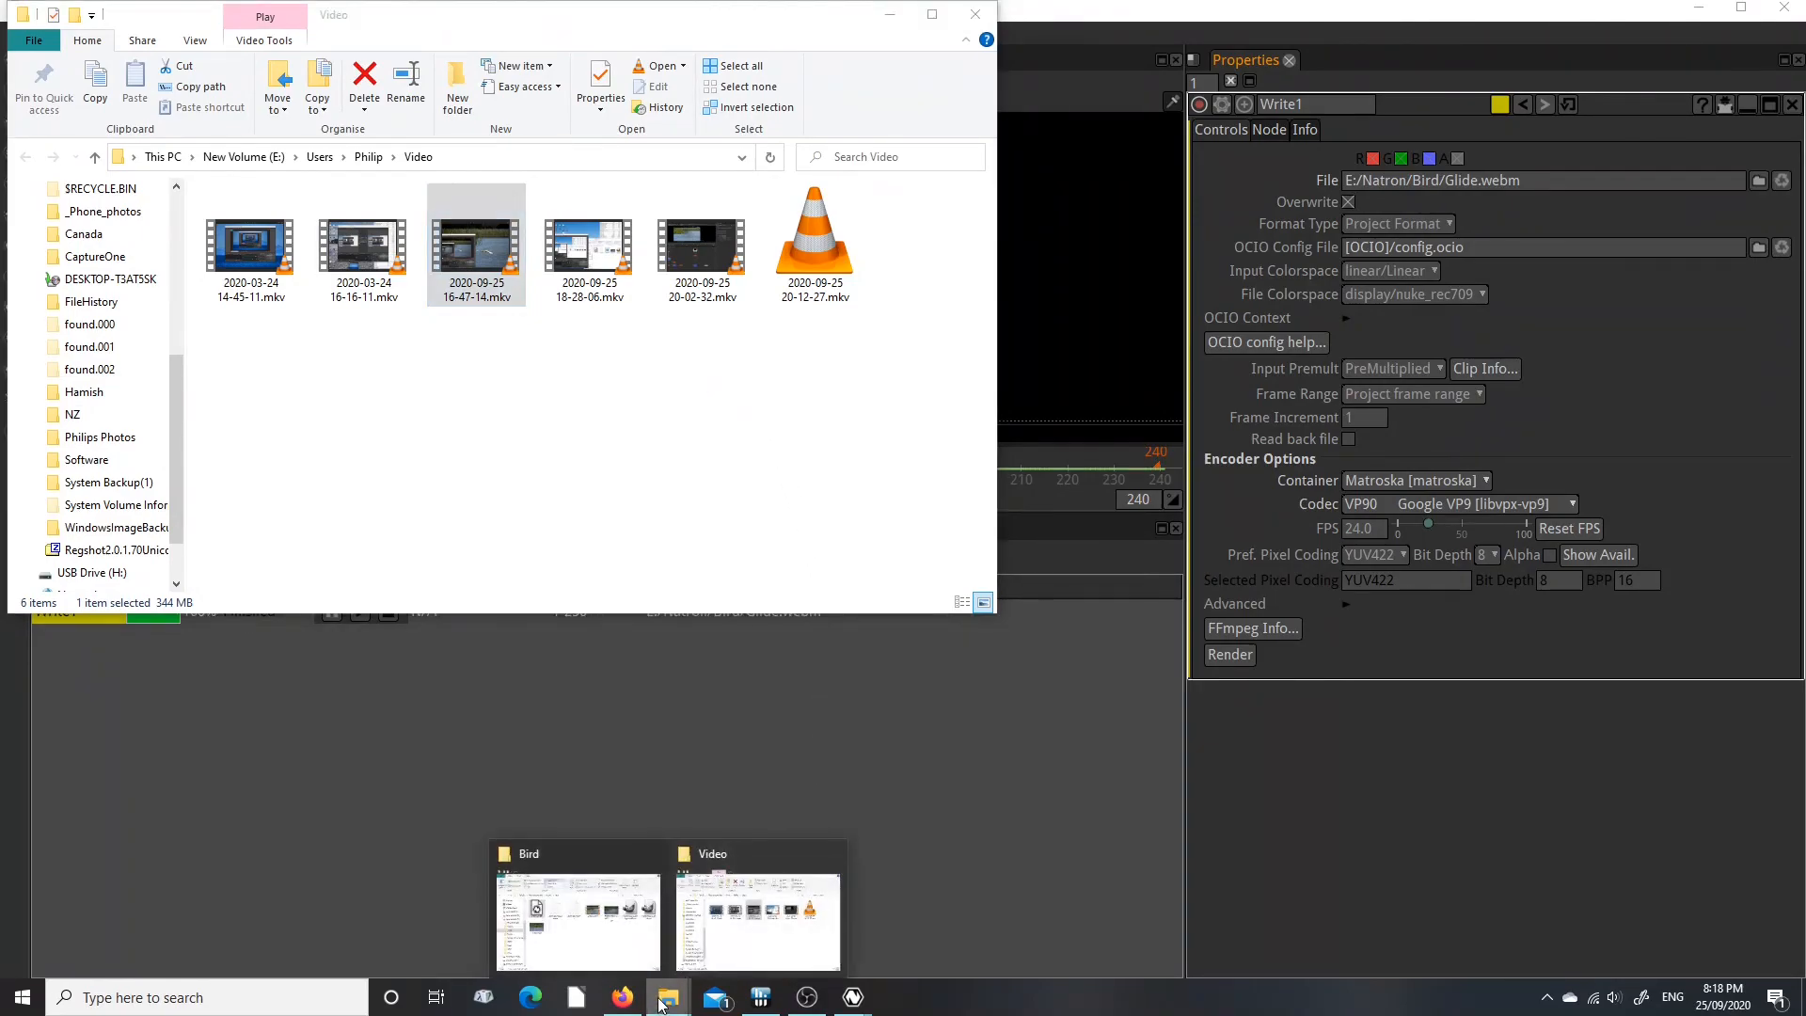
{"action": "left_click", "coordinate": [578, 917]}
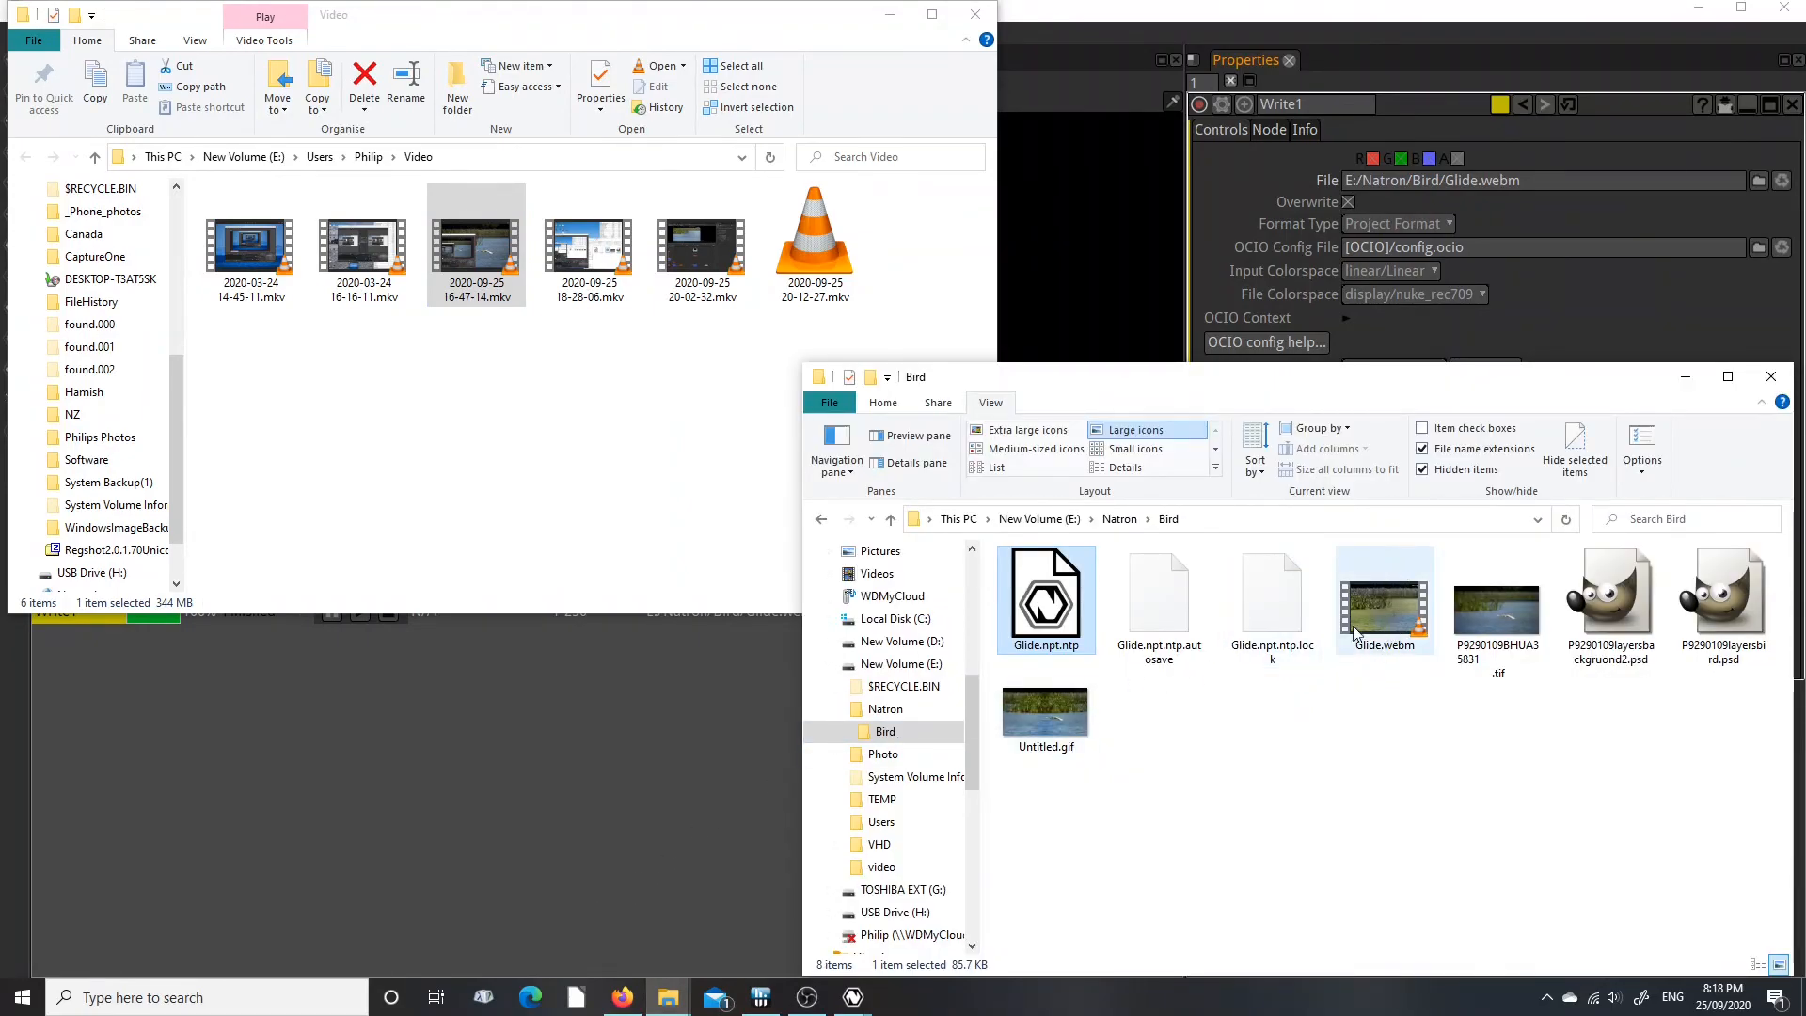
{"action": "mouse_move", "coordinate": [1354, 610]}
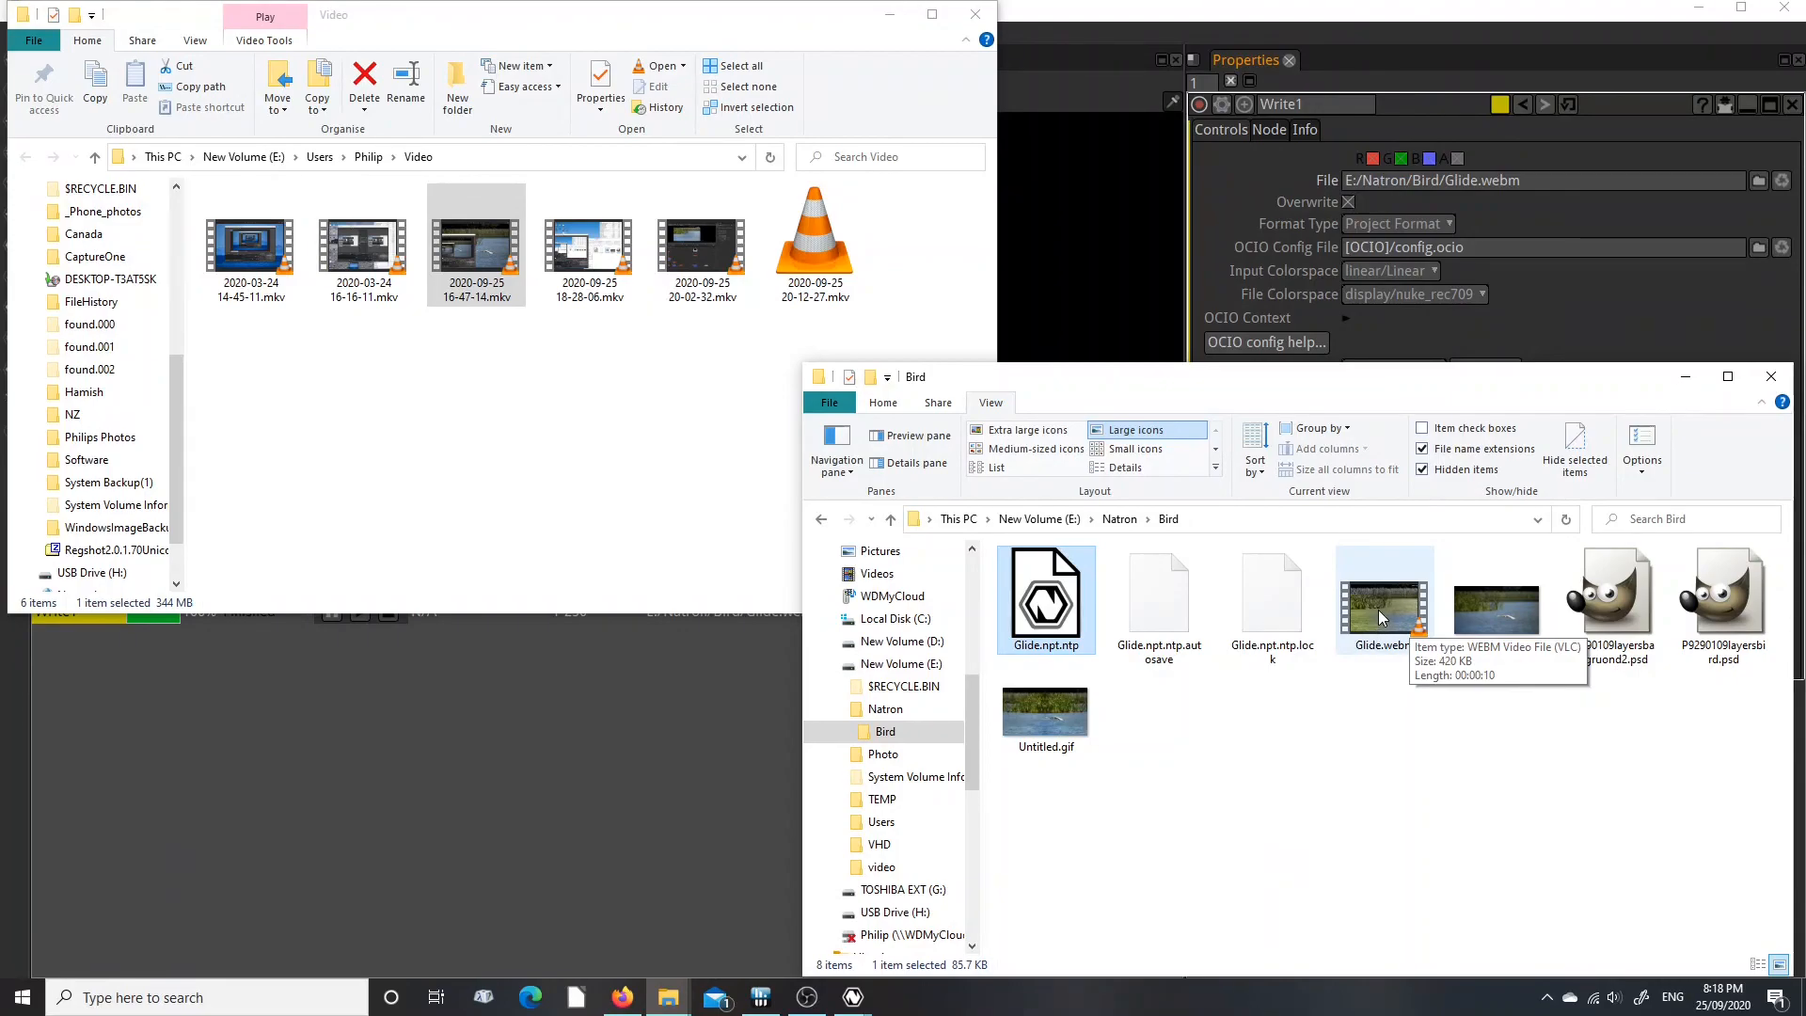
{"action": "left_click", "coordinate": [1374, 616]}
{"action": "double_click", "coordinate": [1370, 618]}
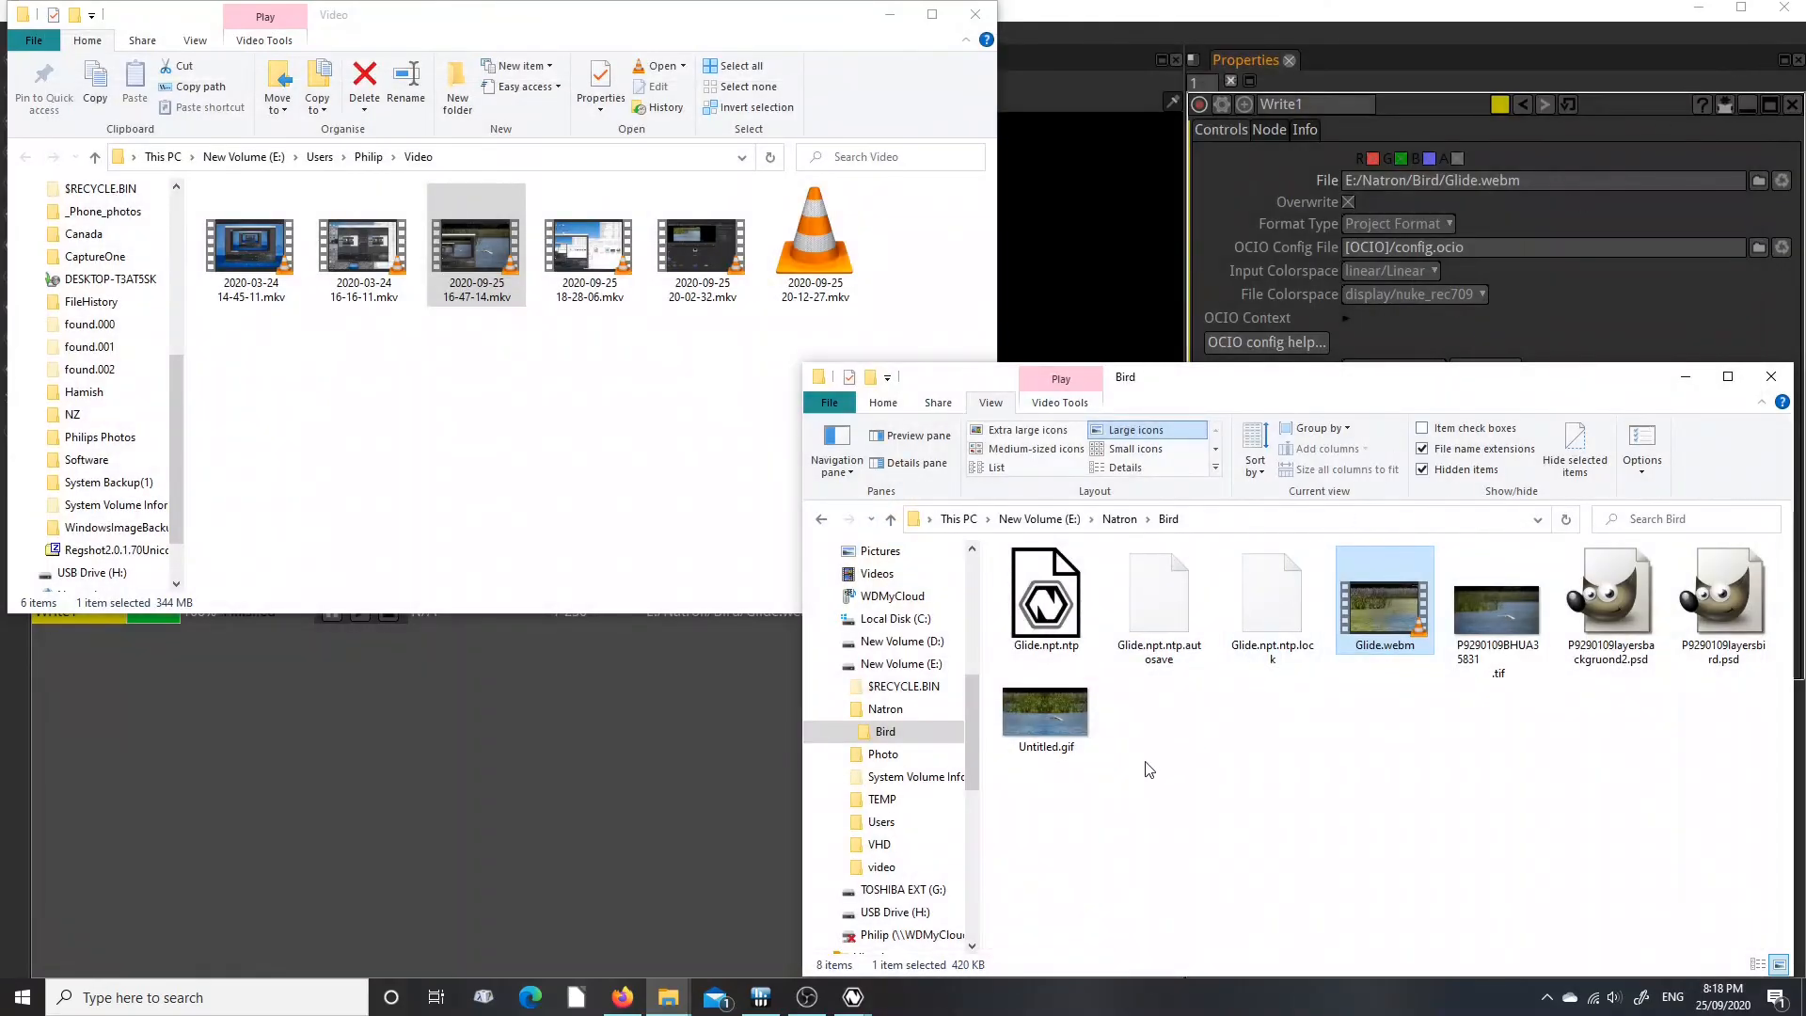
{"action": "left_click", "coordinate": [636, 837]}
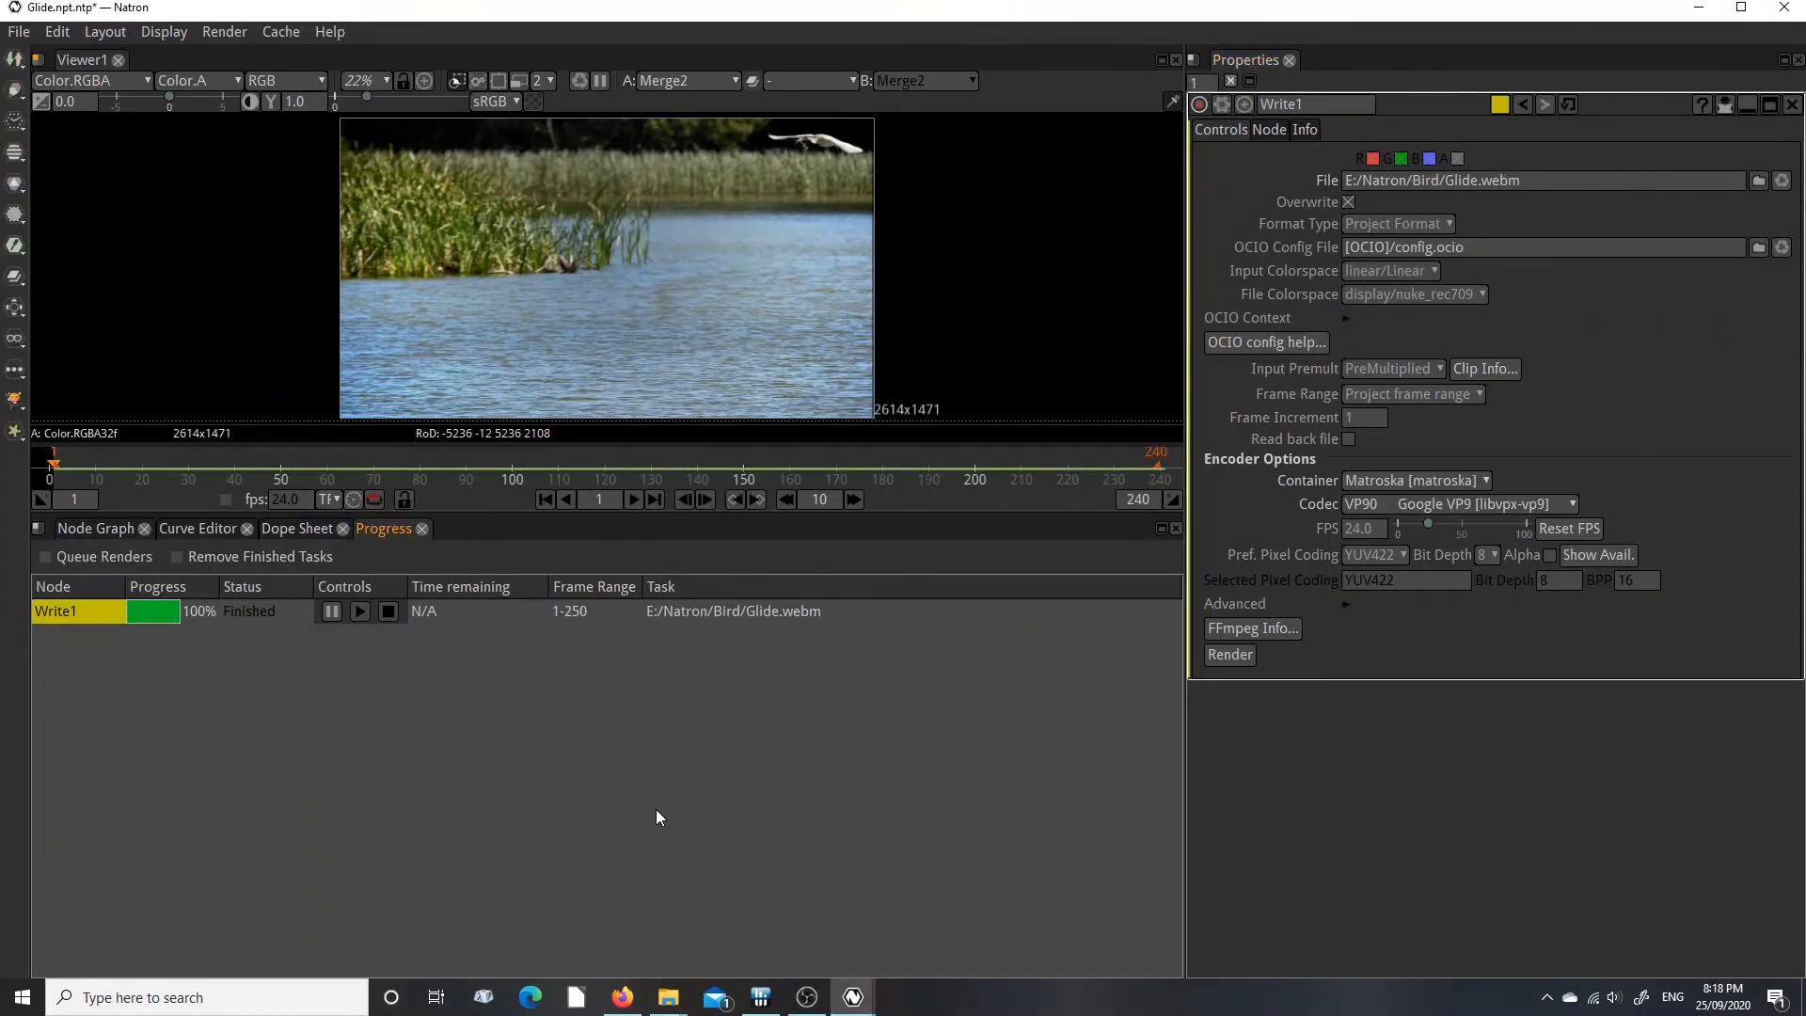